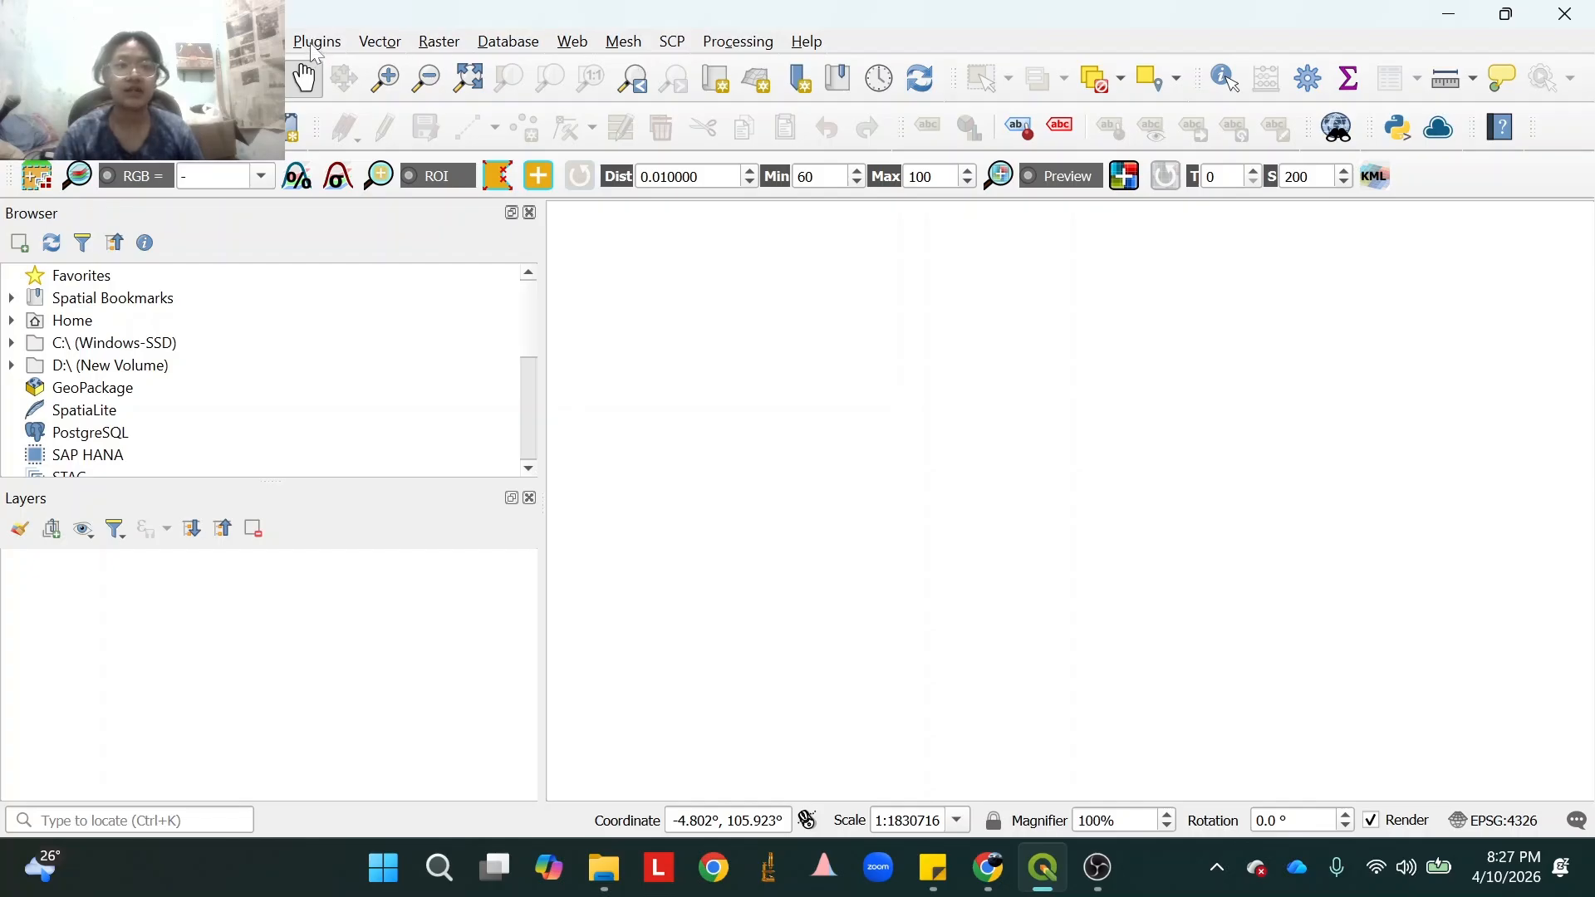
Check in the plugin manager that the Semi-Automatic Classification Plugin is installed and enabled.
click(312, 44)
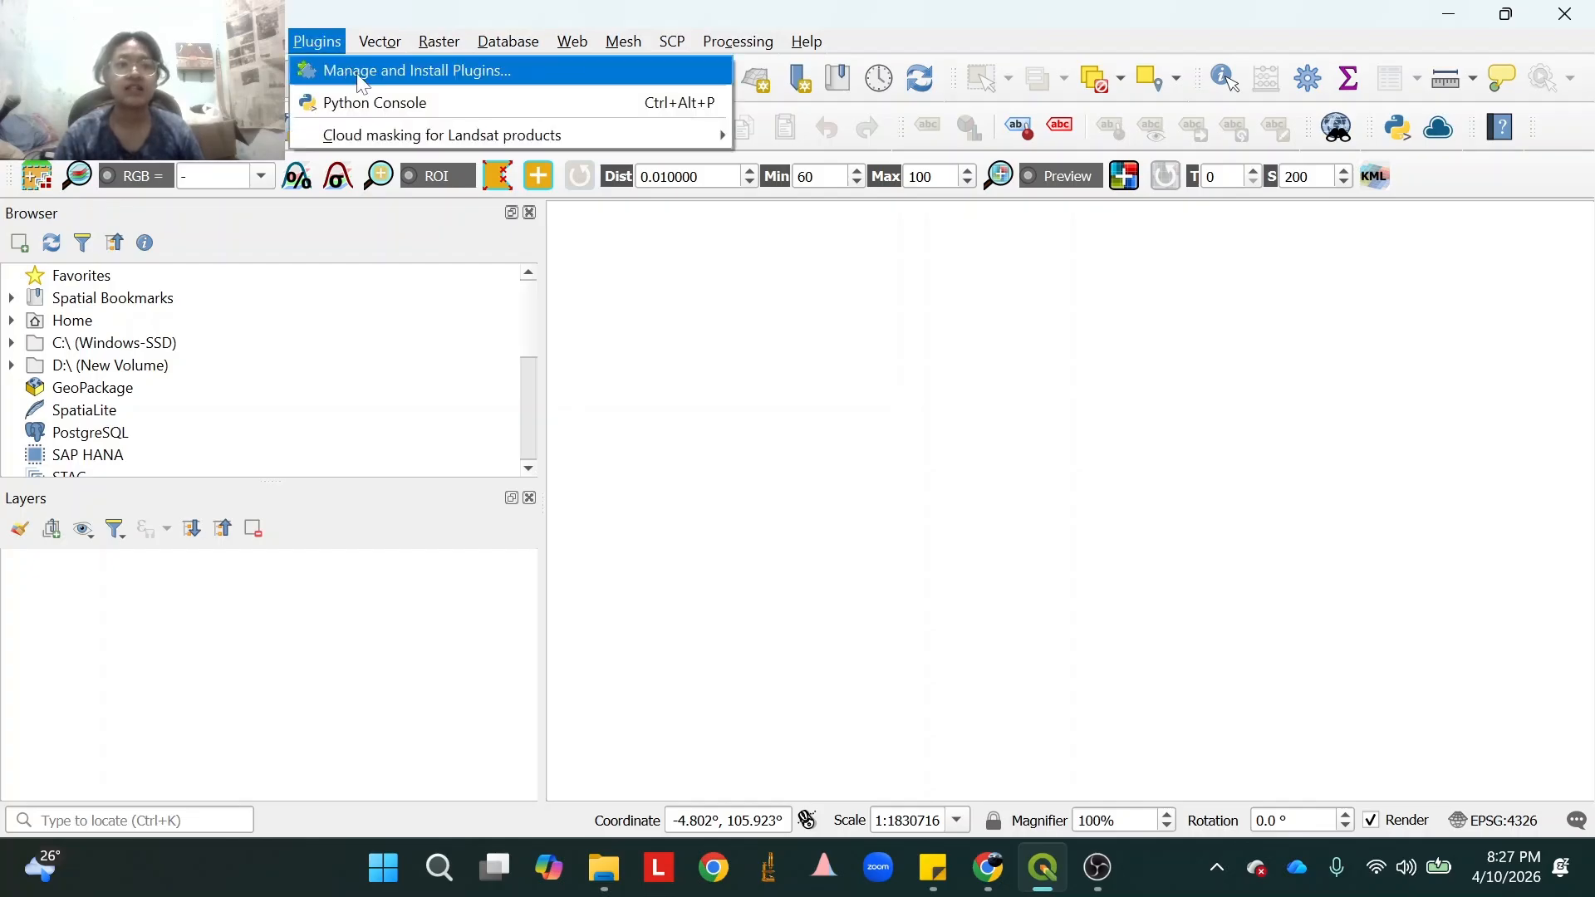
click(363, 73)
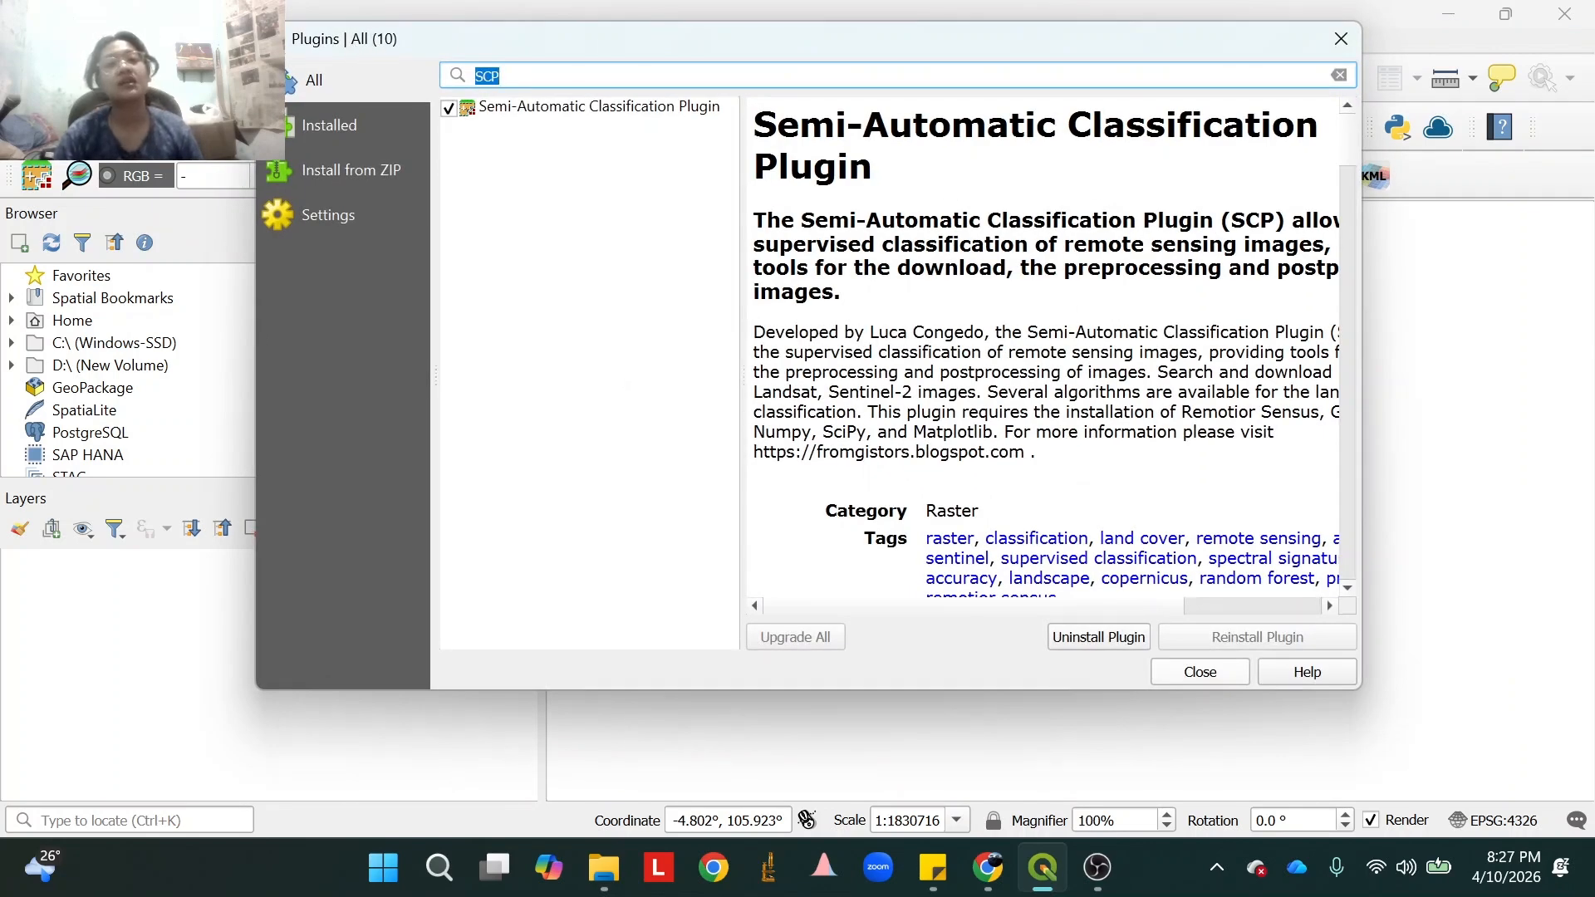
click(501, 76)
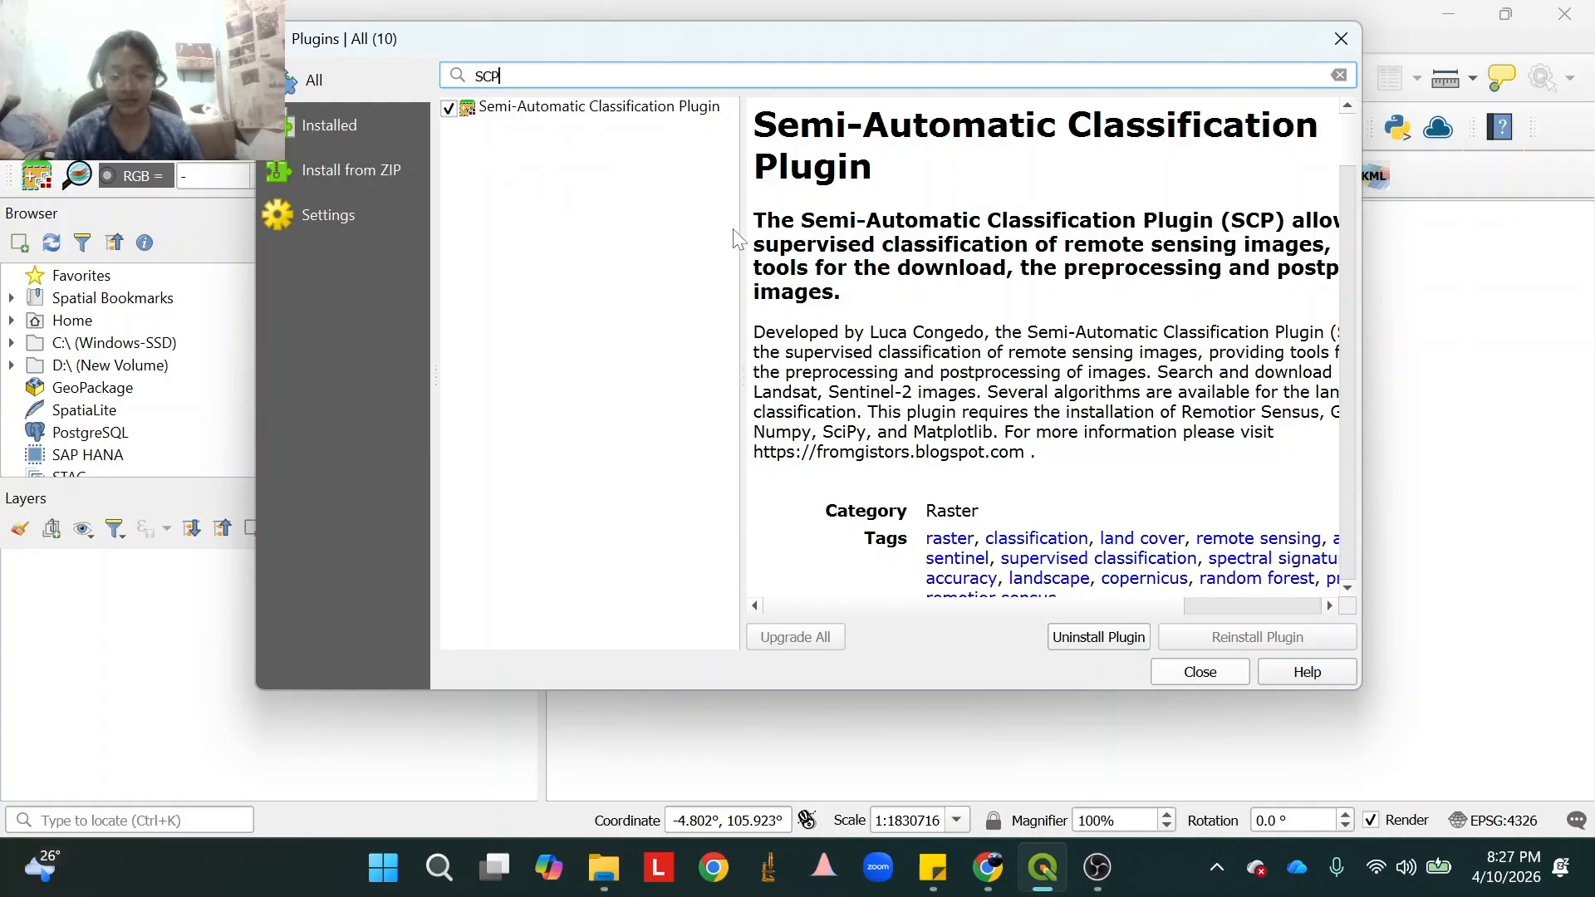
click(1340, 39)
Start SCP's Image conversion tool and set the Landsat Ganjil folder in Downloads as the directory containing bands.
click(684, 48)
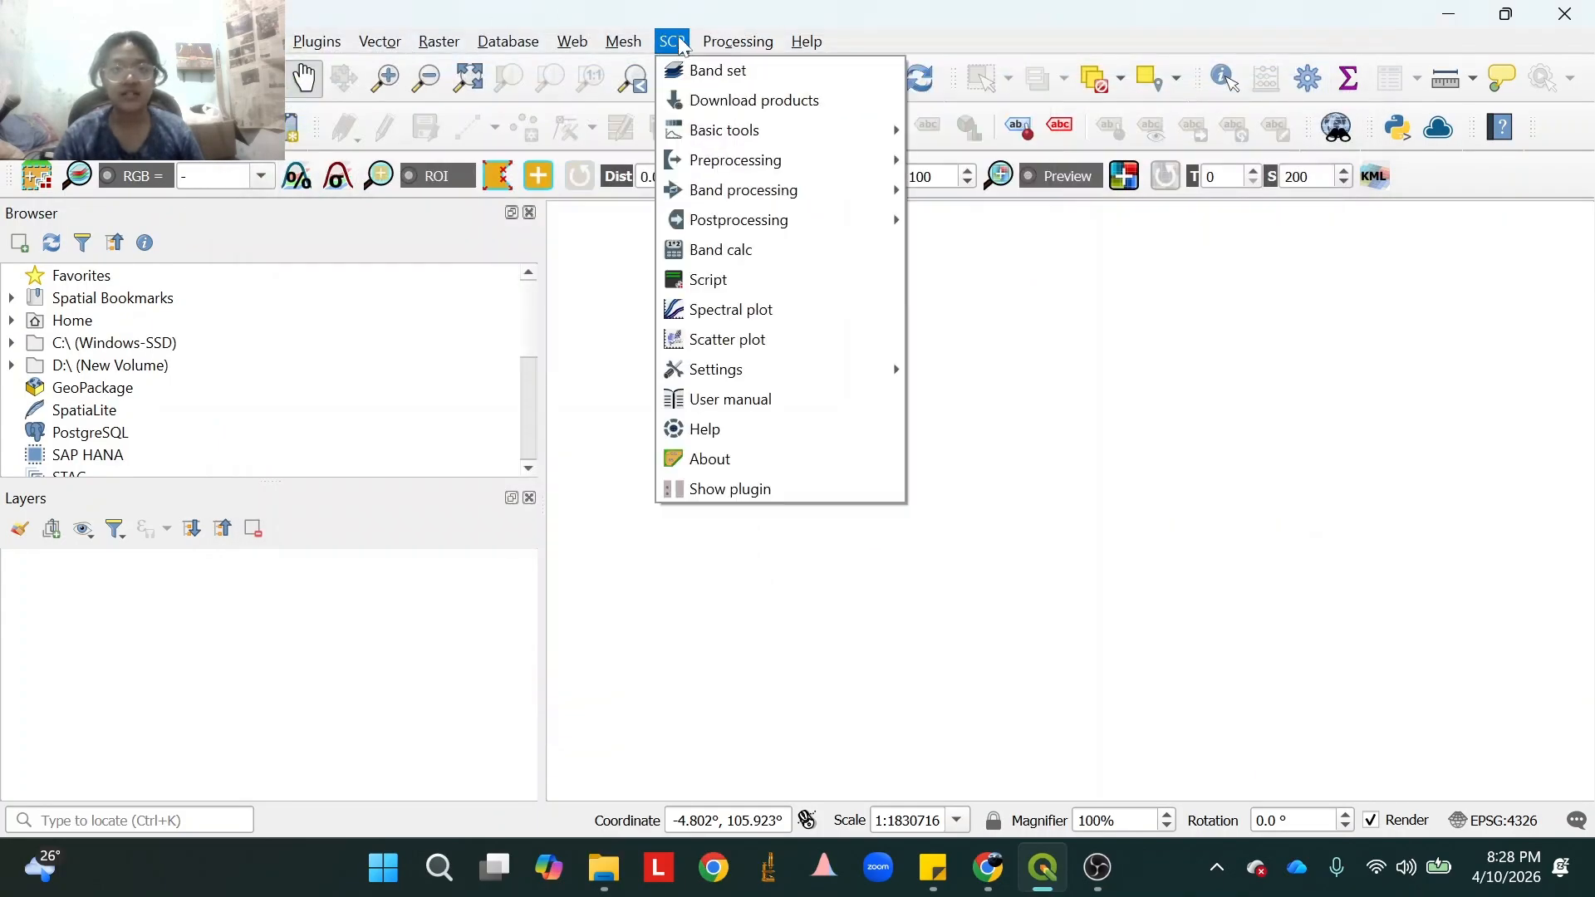
mouse_move(739, 174)
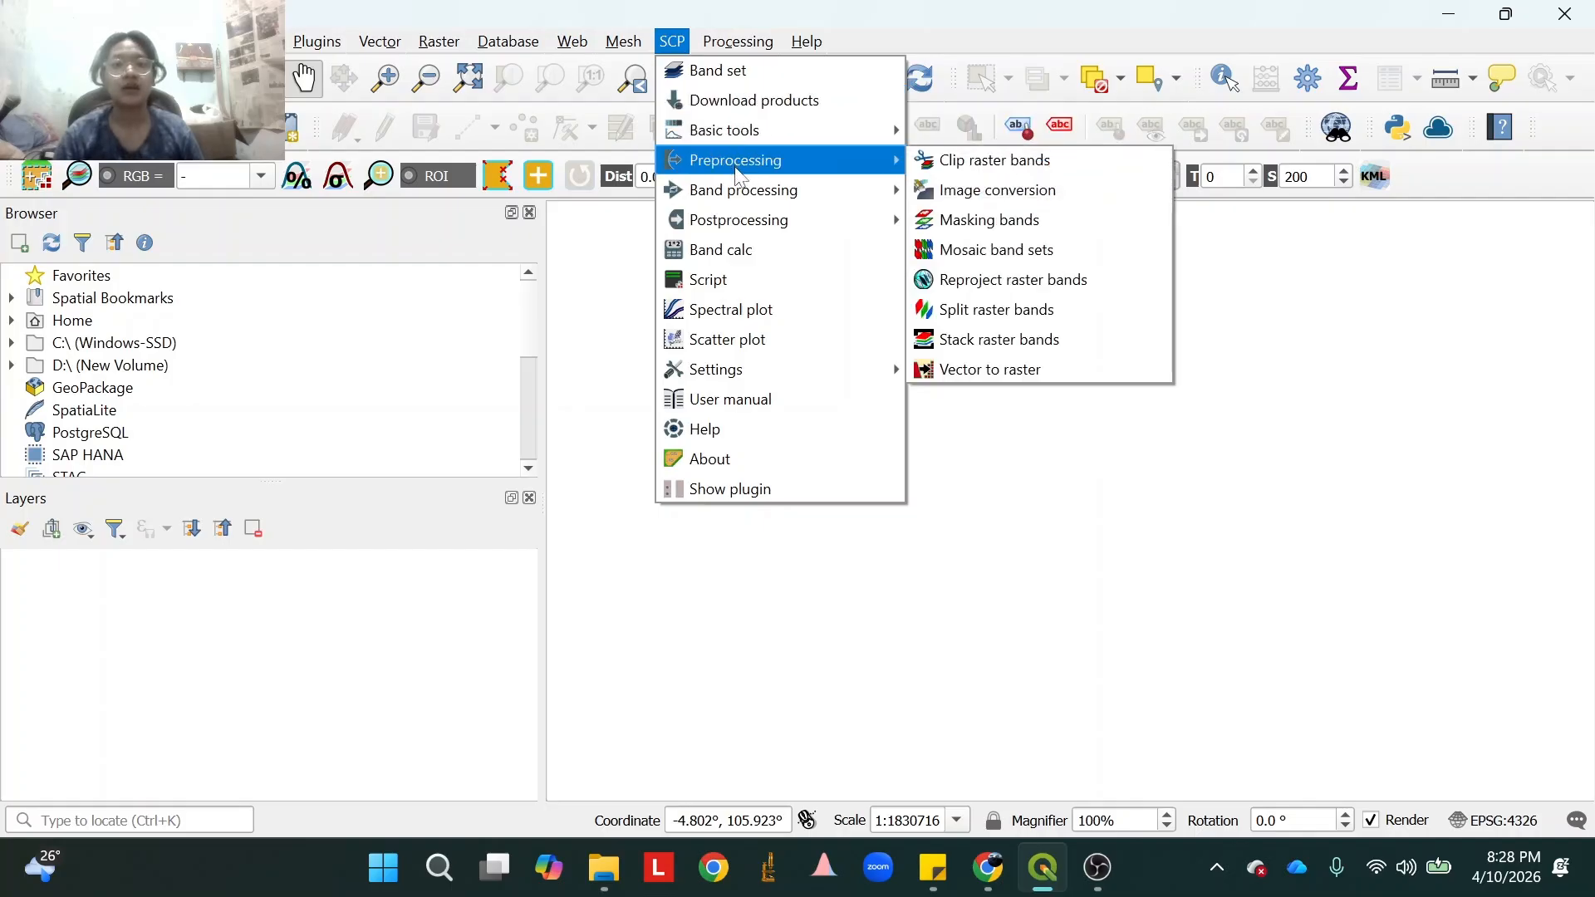
click(980, 190)
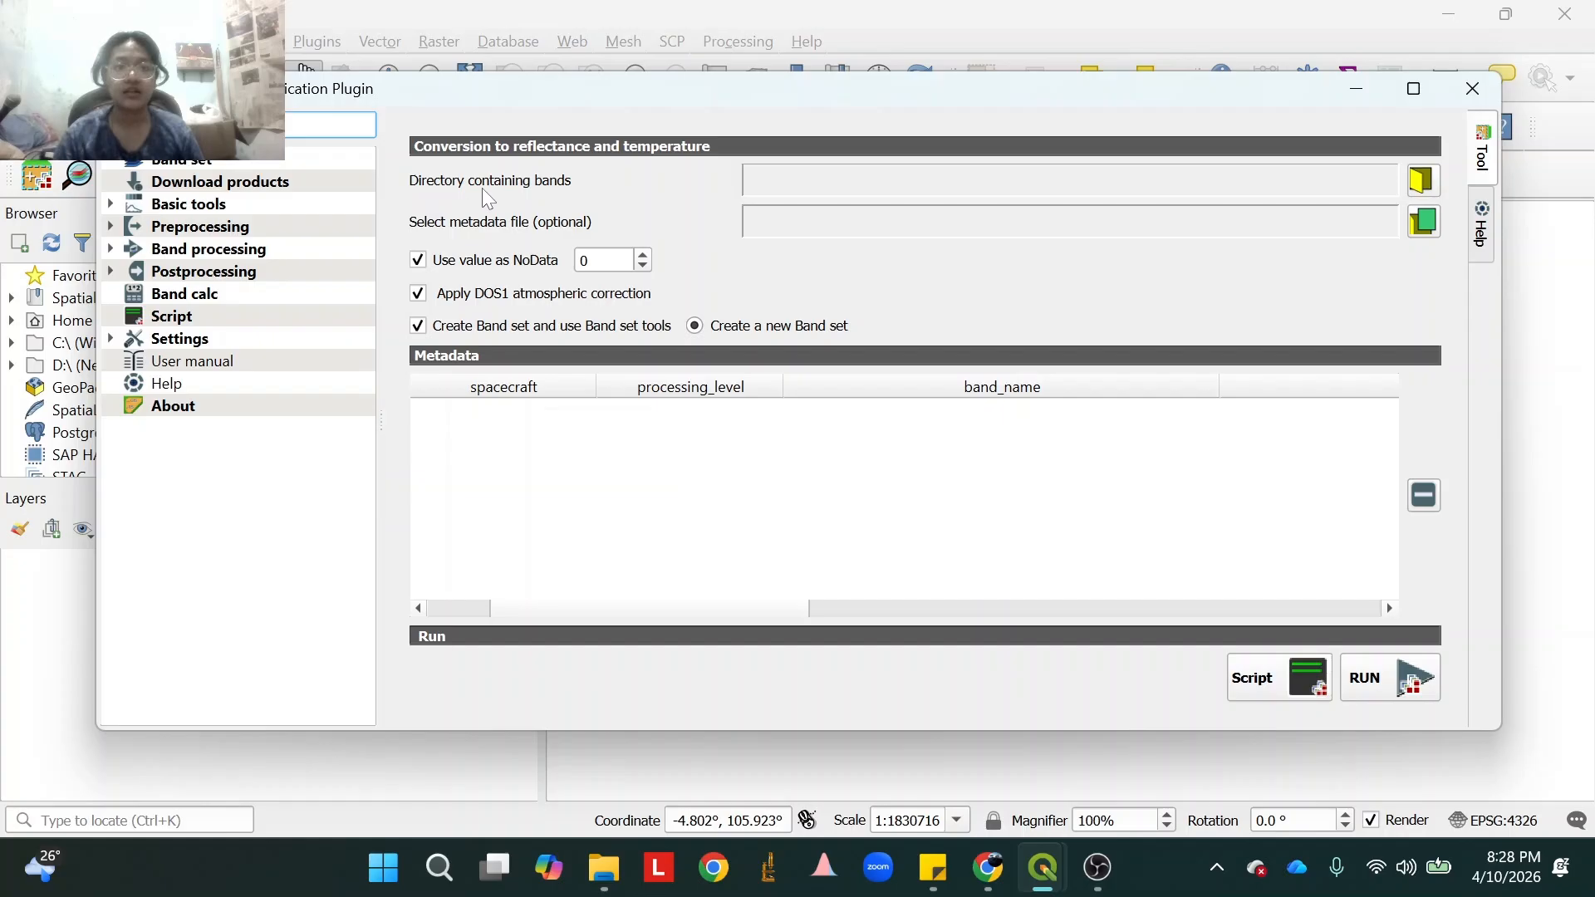
click(1423, 180)
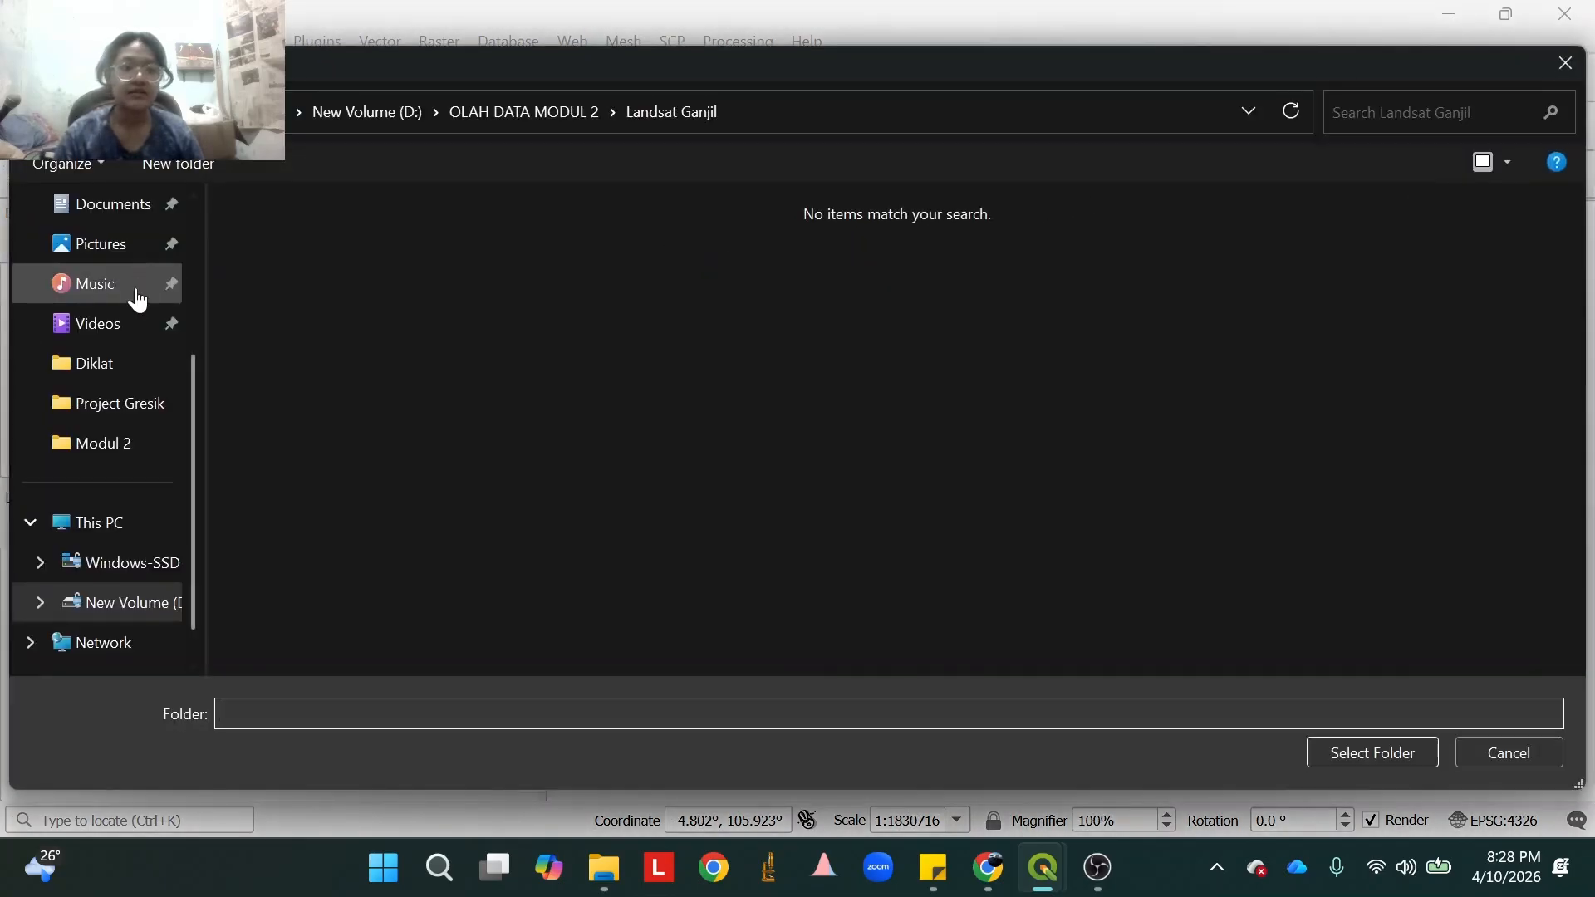
scroll(150, 307, up, 3)
click(94, 425)
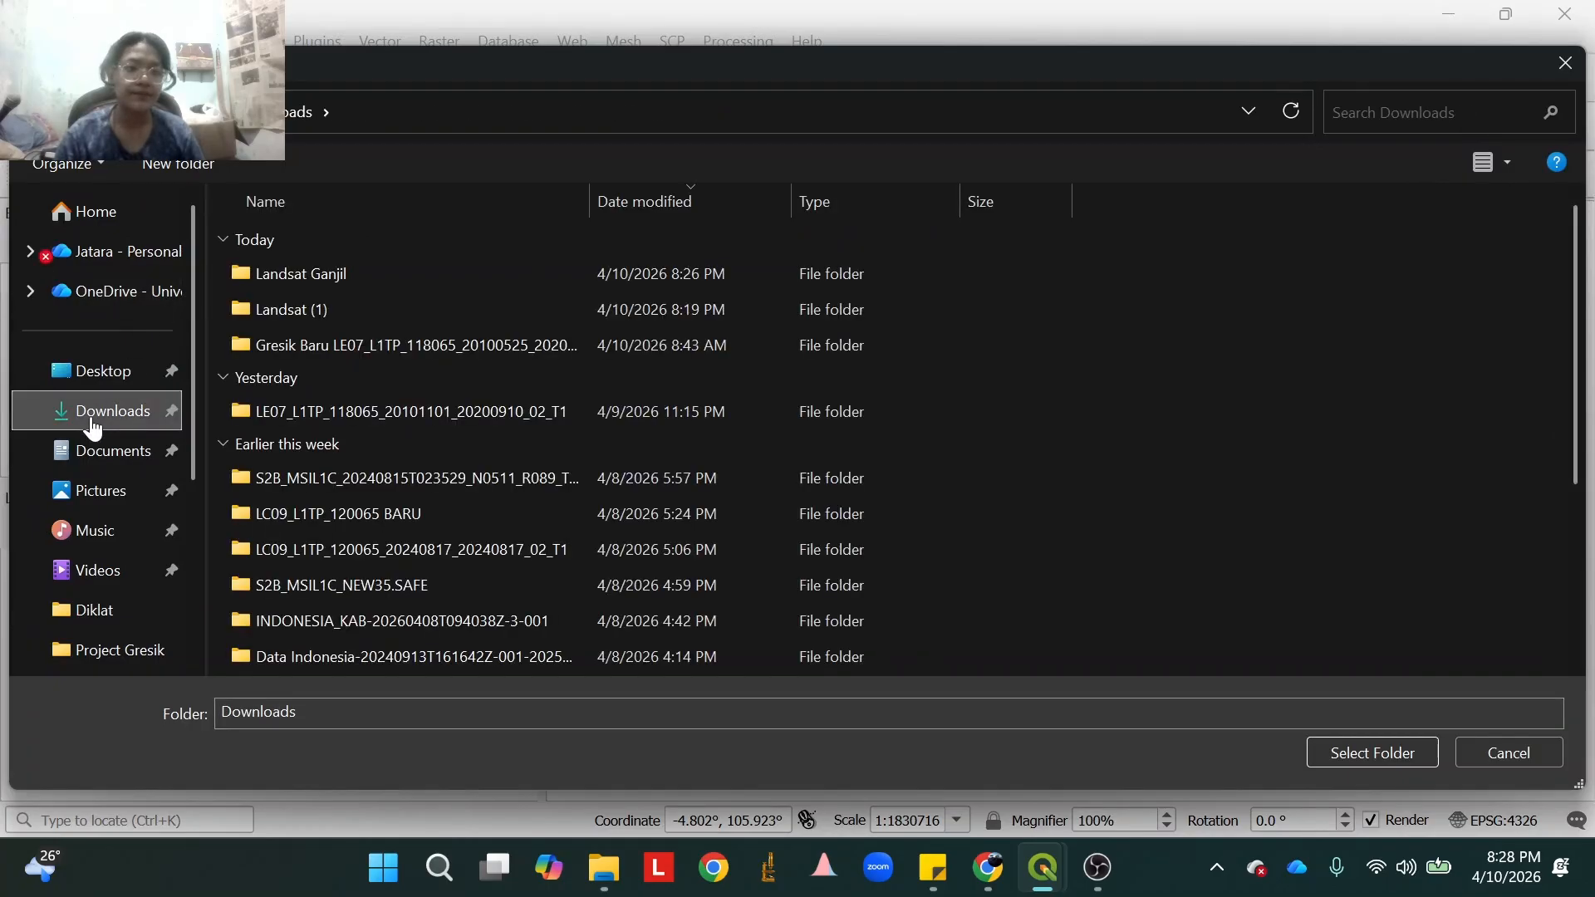
click(396, 273)
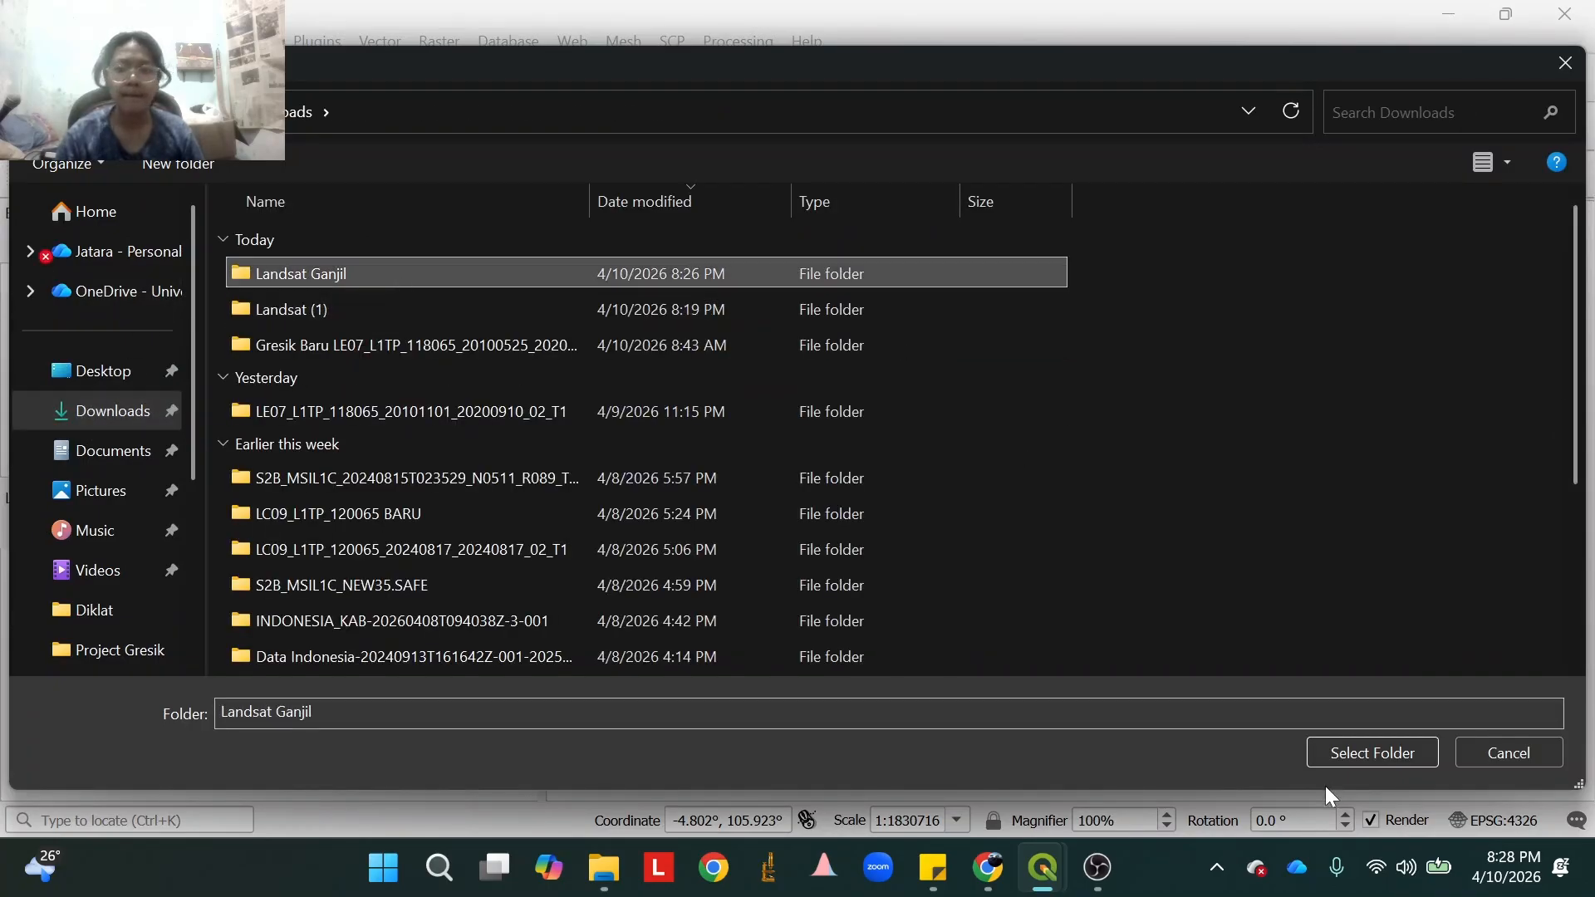
click(1339, 750)
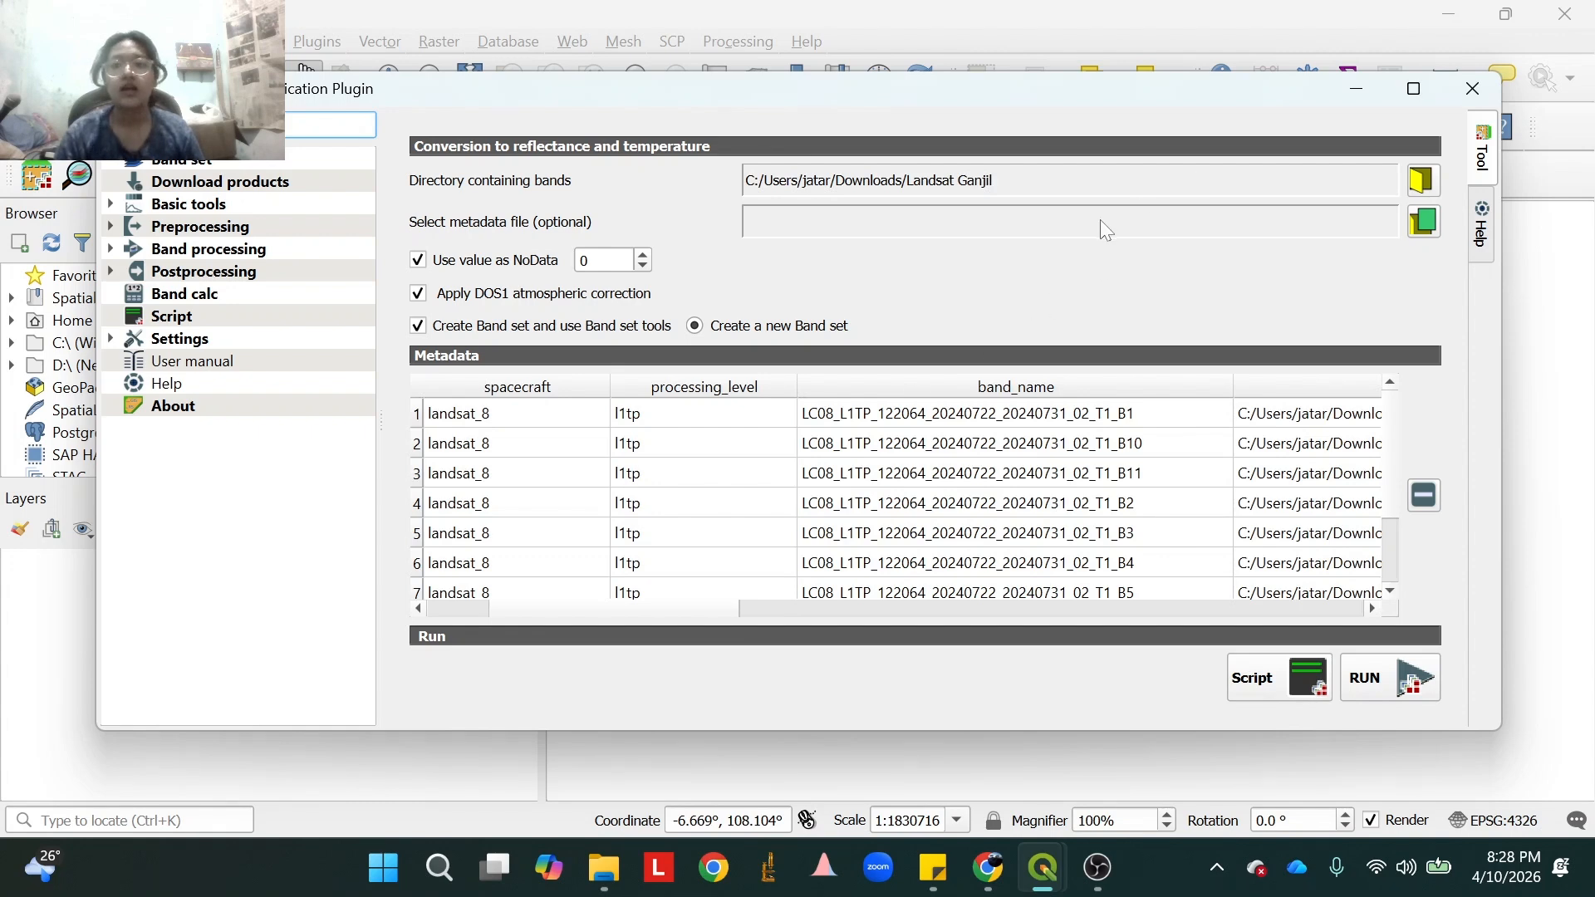
Set LC08_L1TP_122064_20240722_20240731_02_T1_MTL from the Landsat Ganjil folder as the conversion's metadata file.
click(1424, 232)
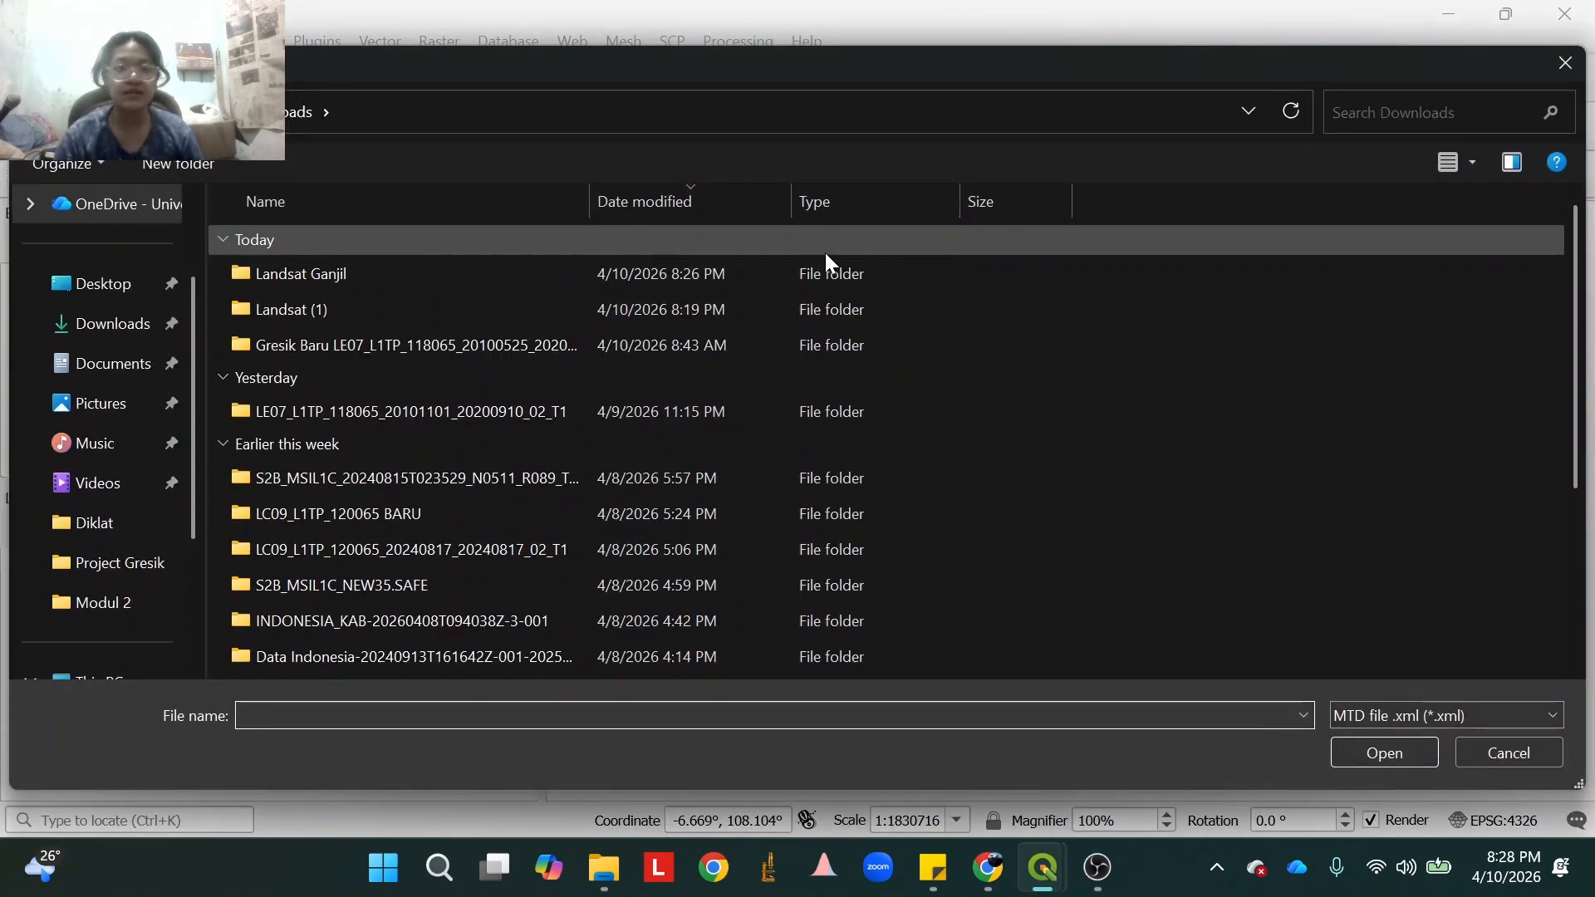
double_click(505, 285)
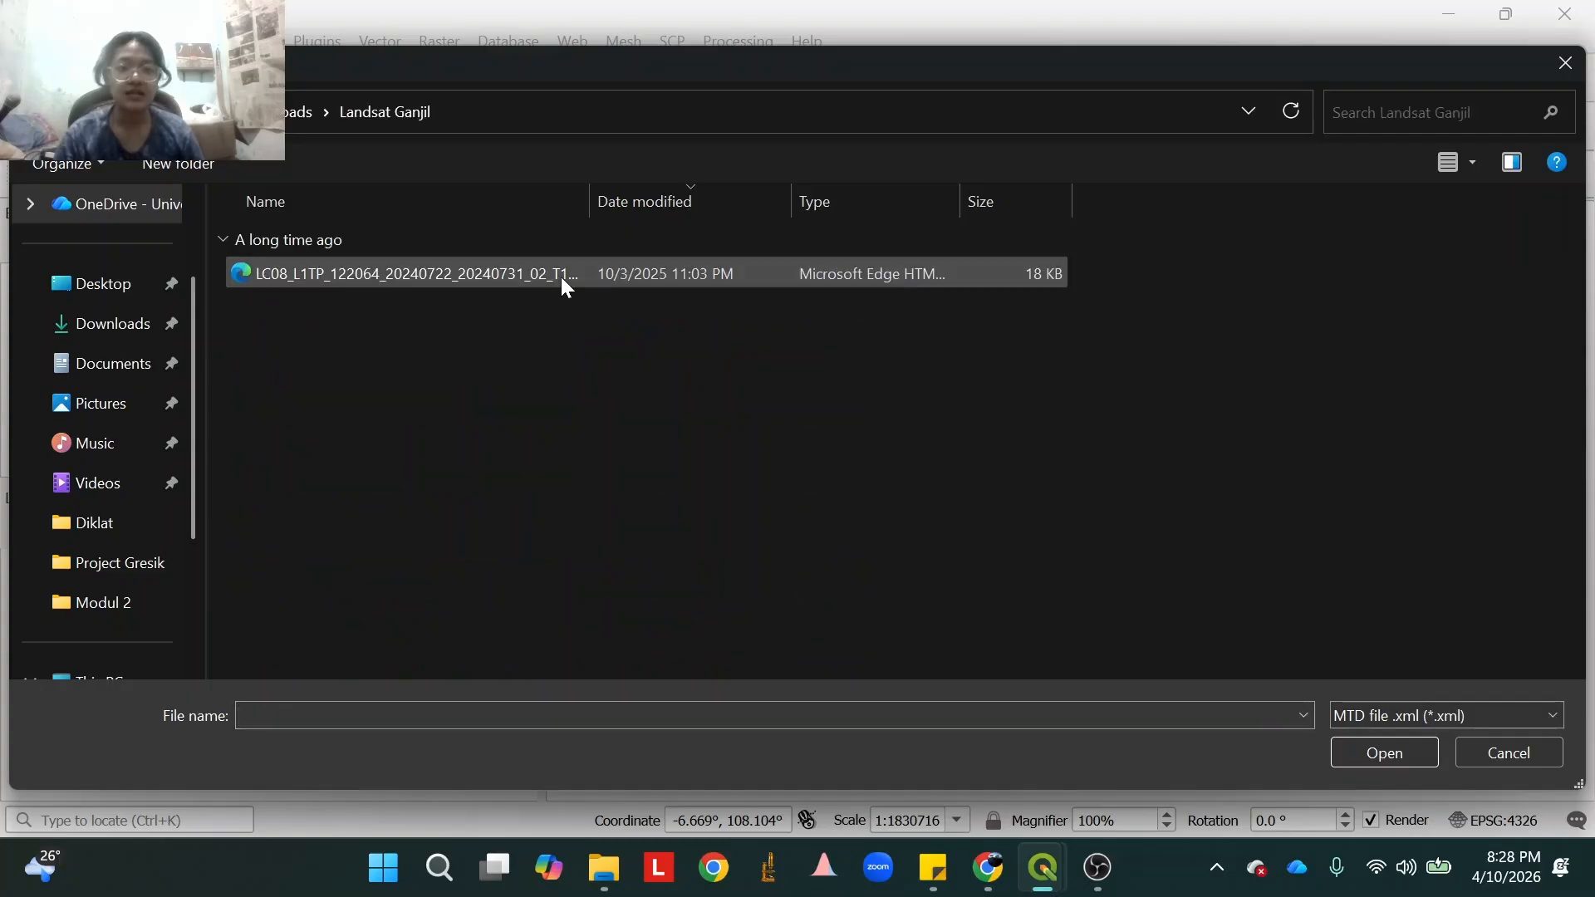
double_click(590, 202)
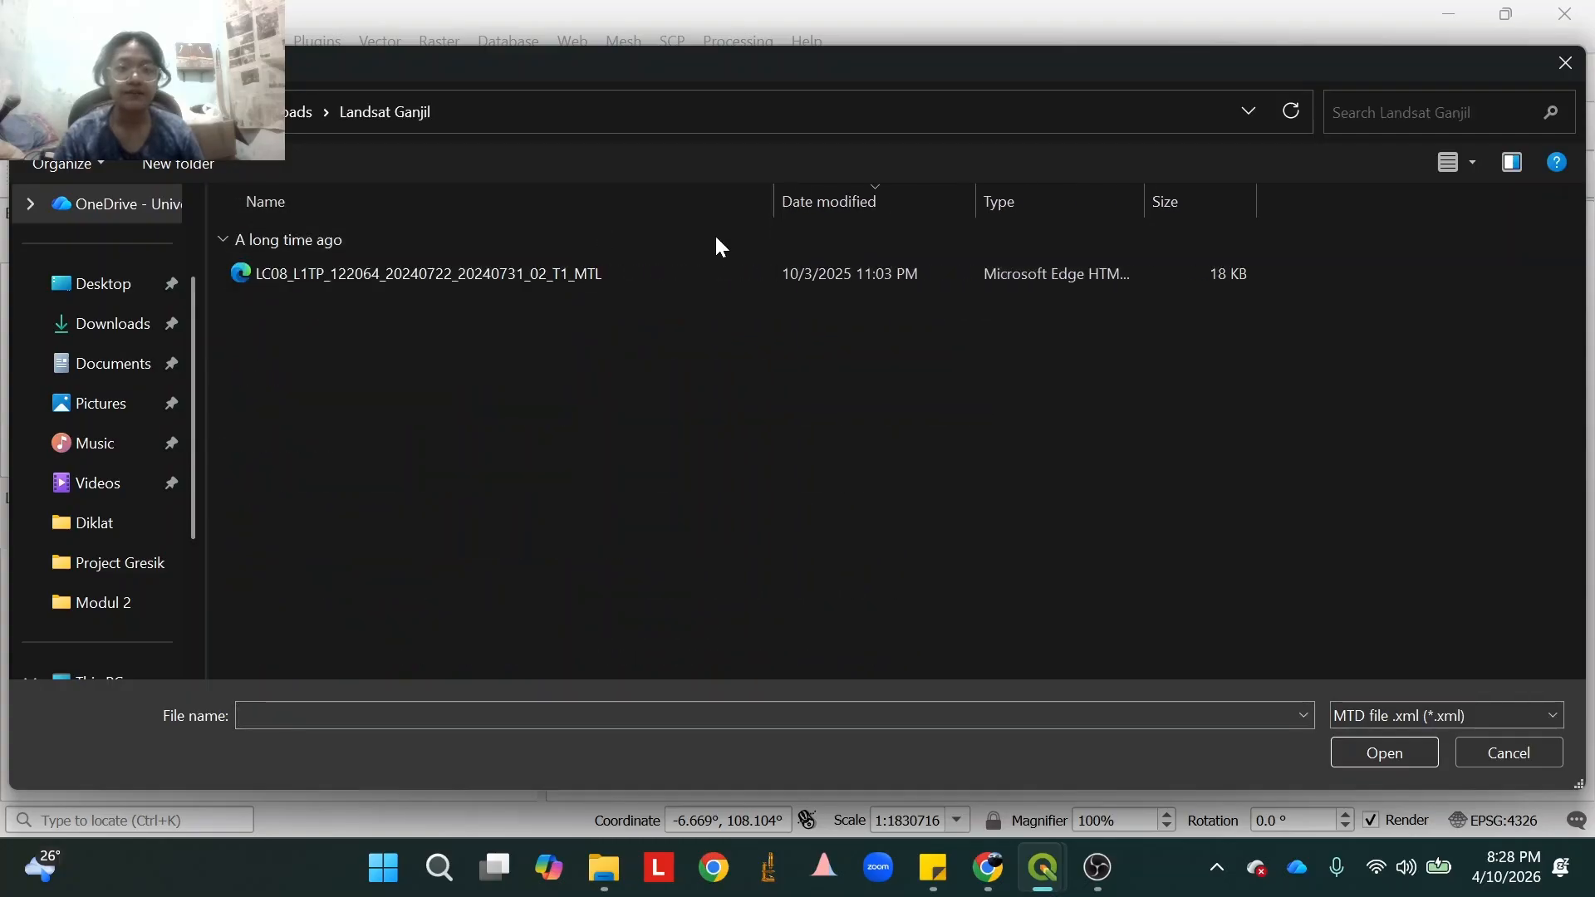
click(577, 284)
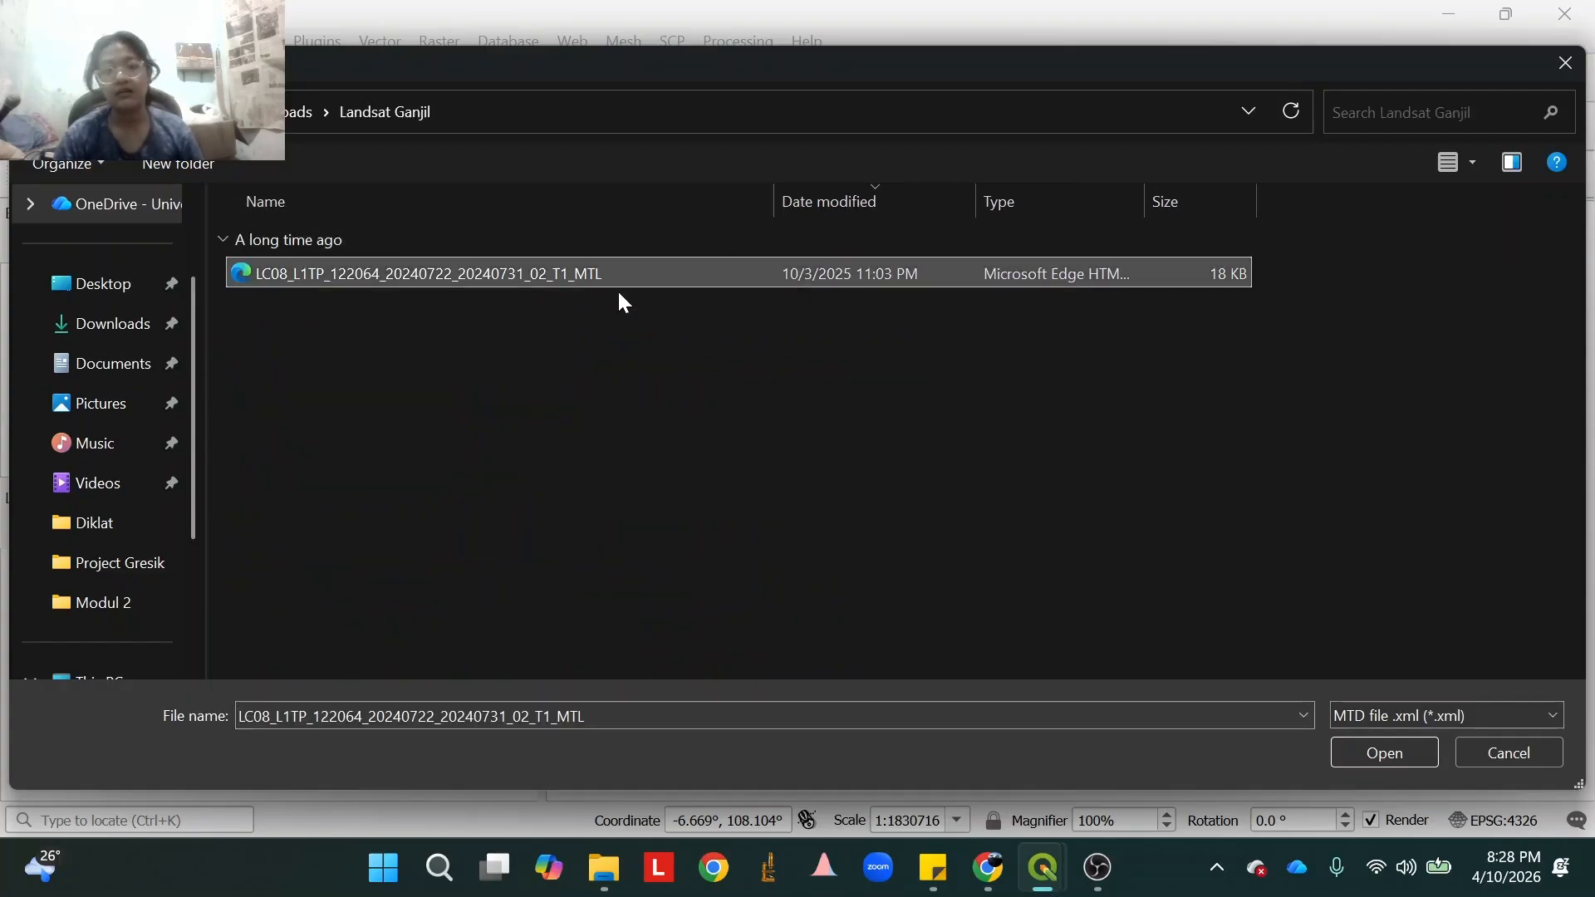
click(1362, 749)
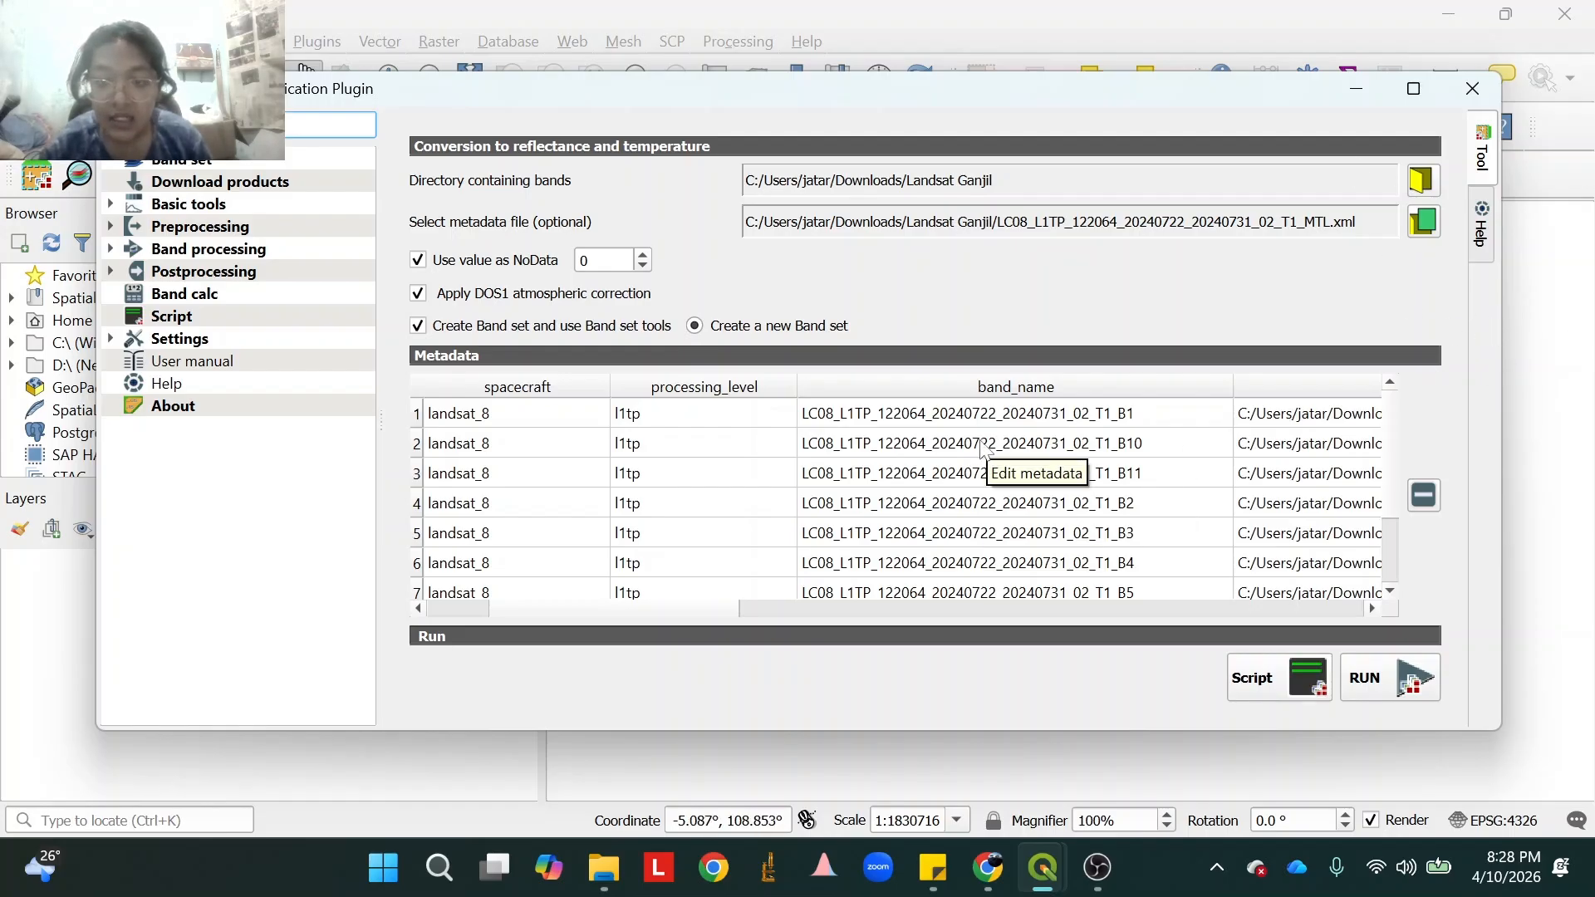
Remove the B10 and B11 band rows from the conversion's metadata table.
drag(992, 82, 942, 58)
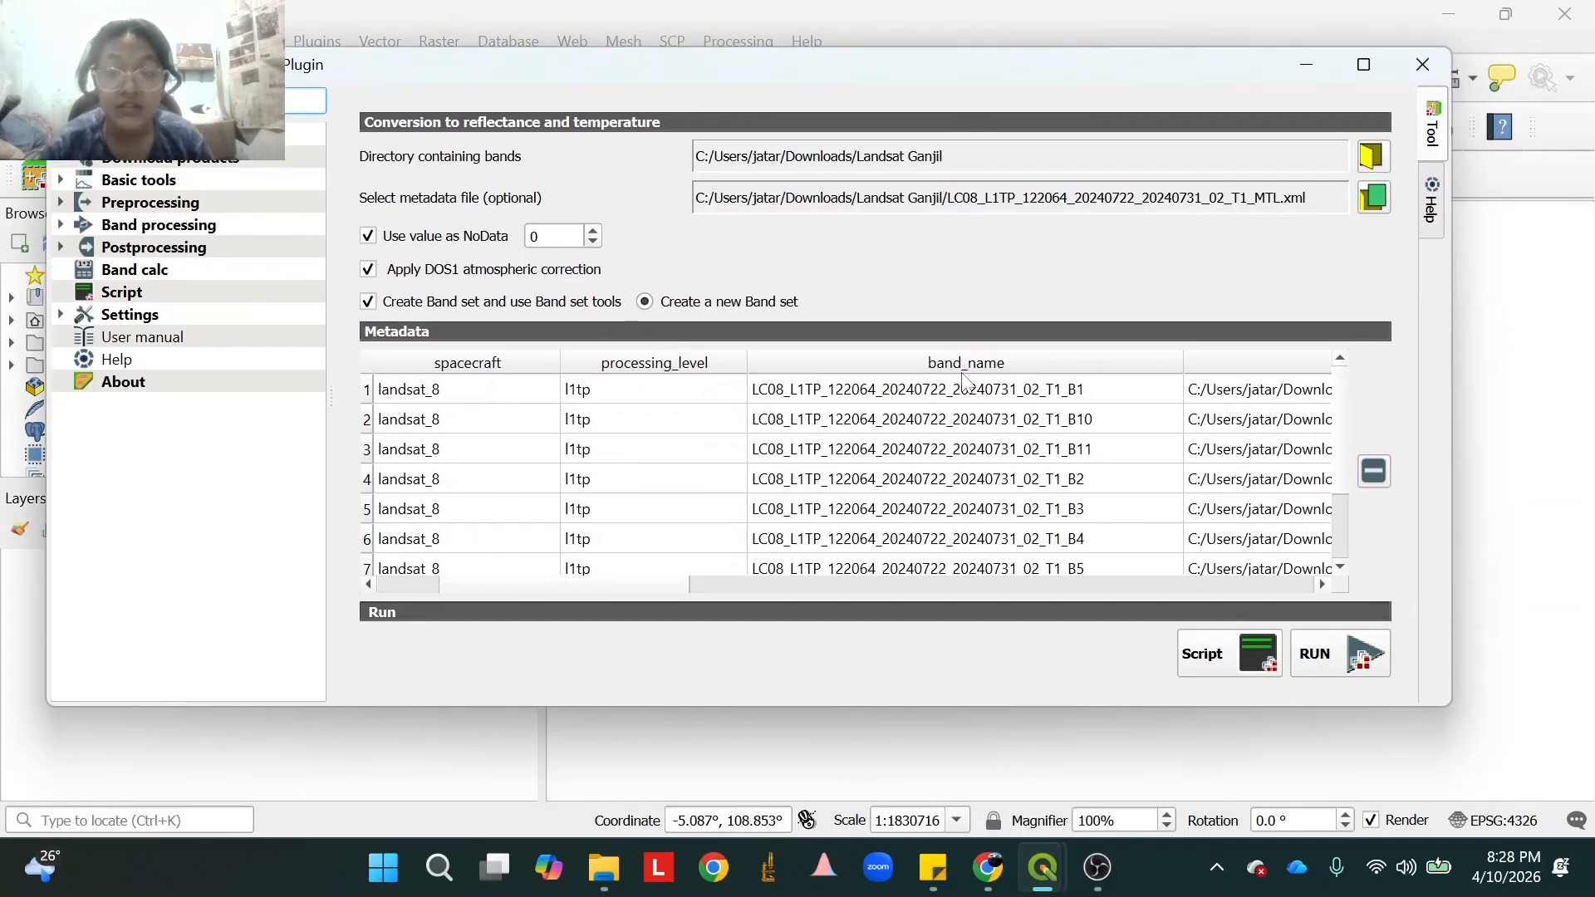
click(1065, 434)
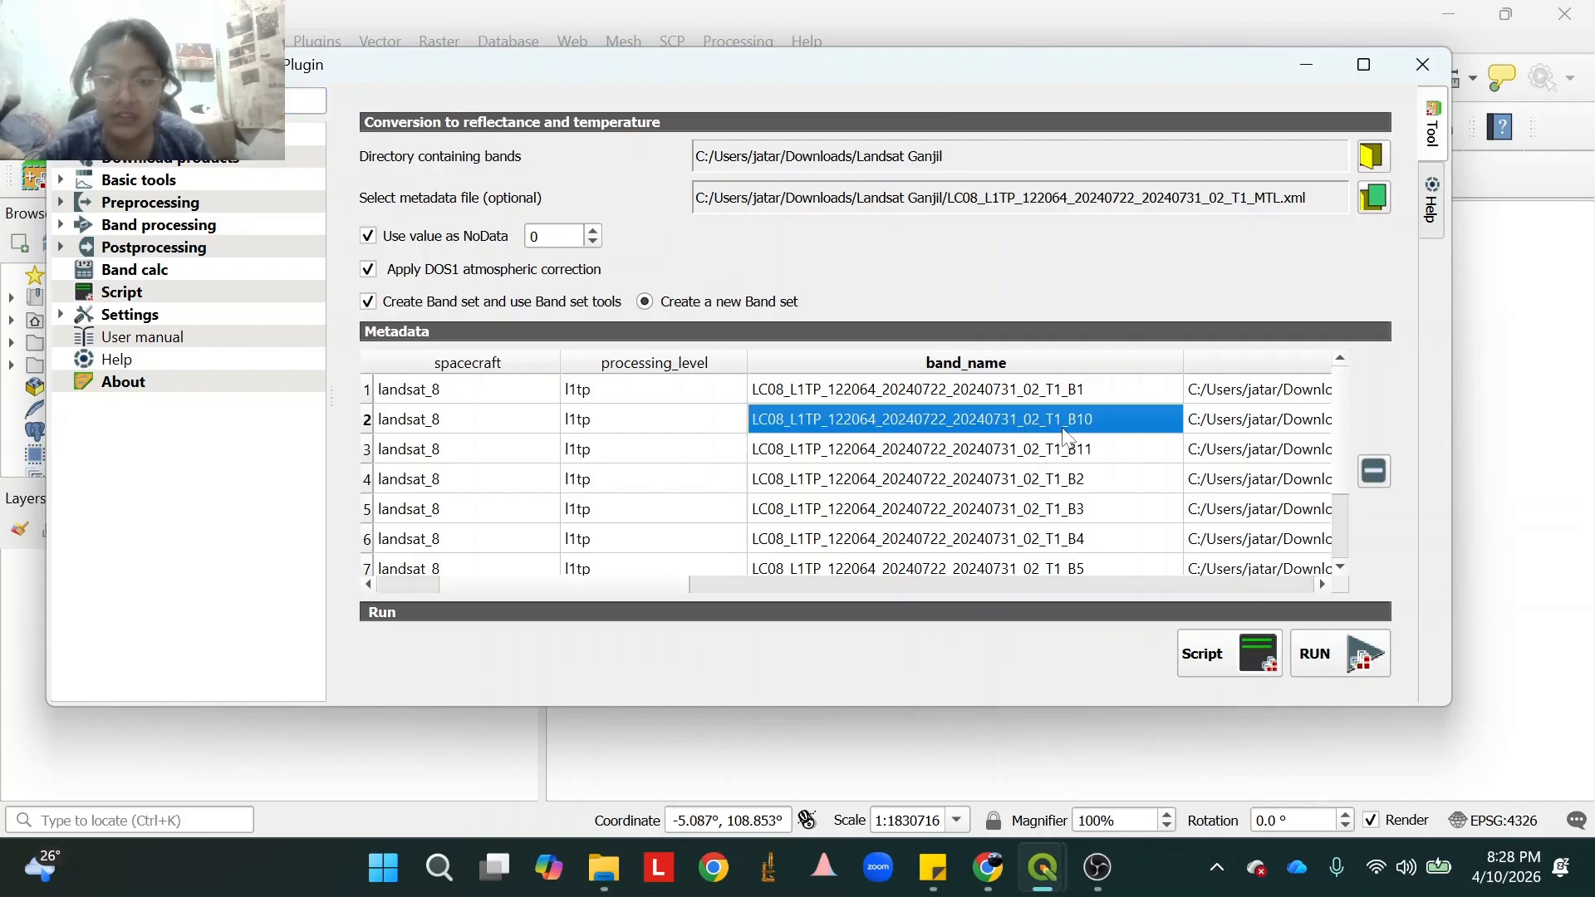
key(shift+Down)
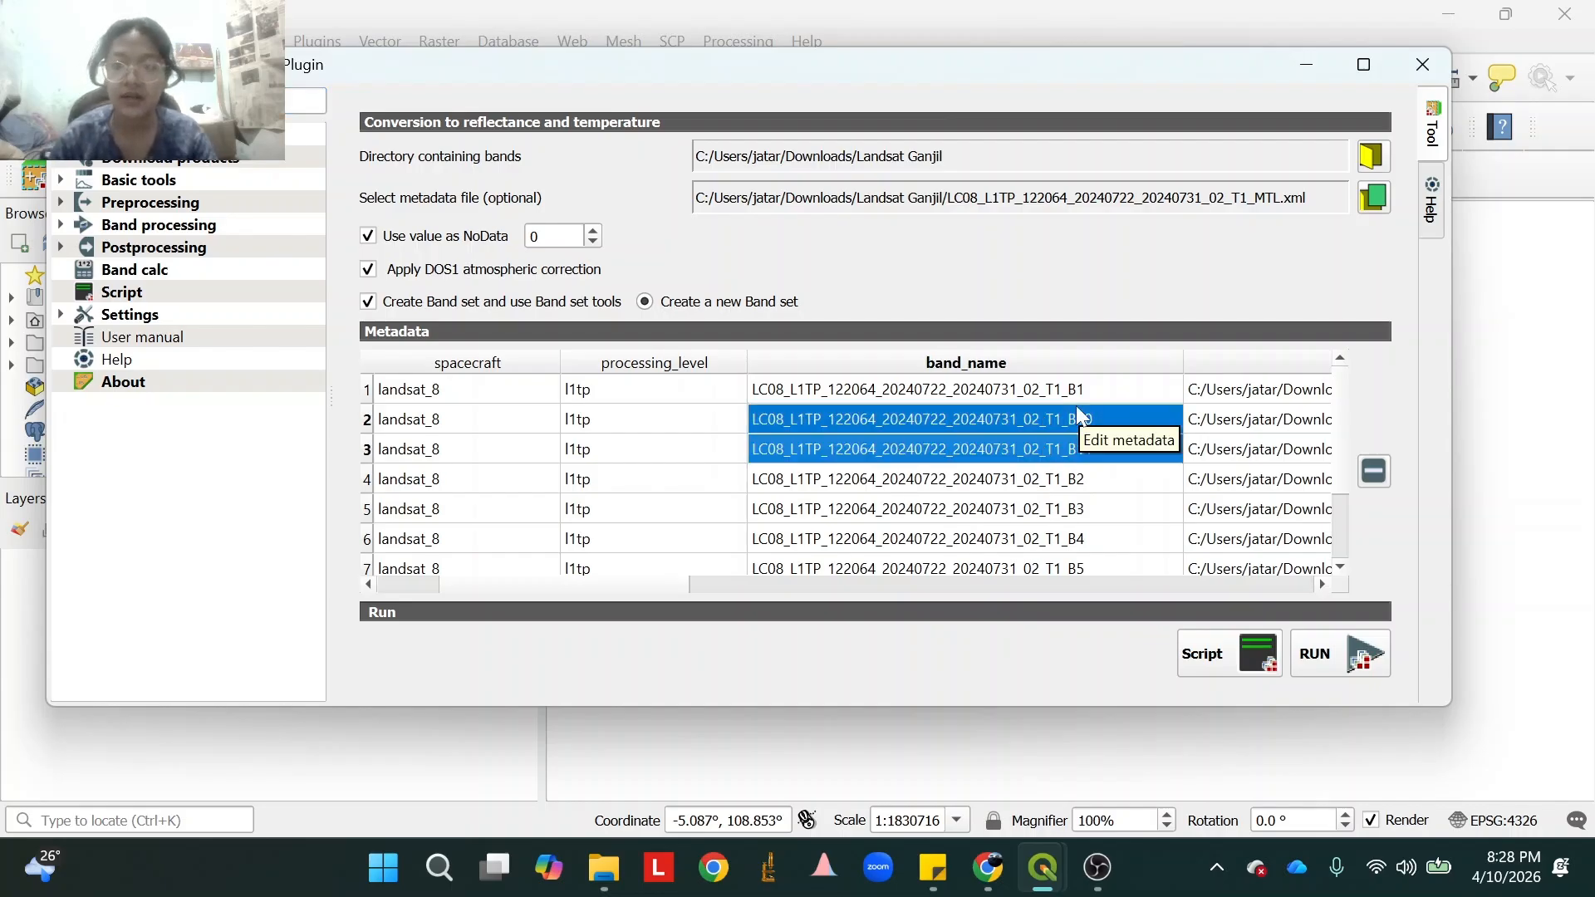
click(1383, 471)
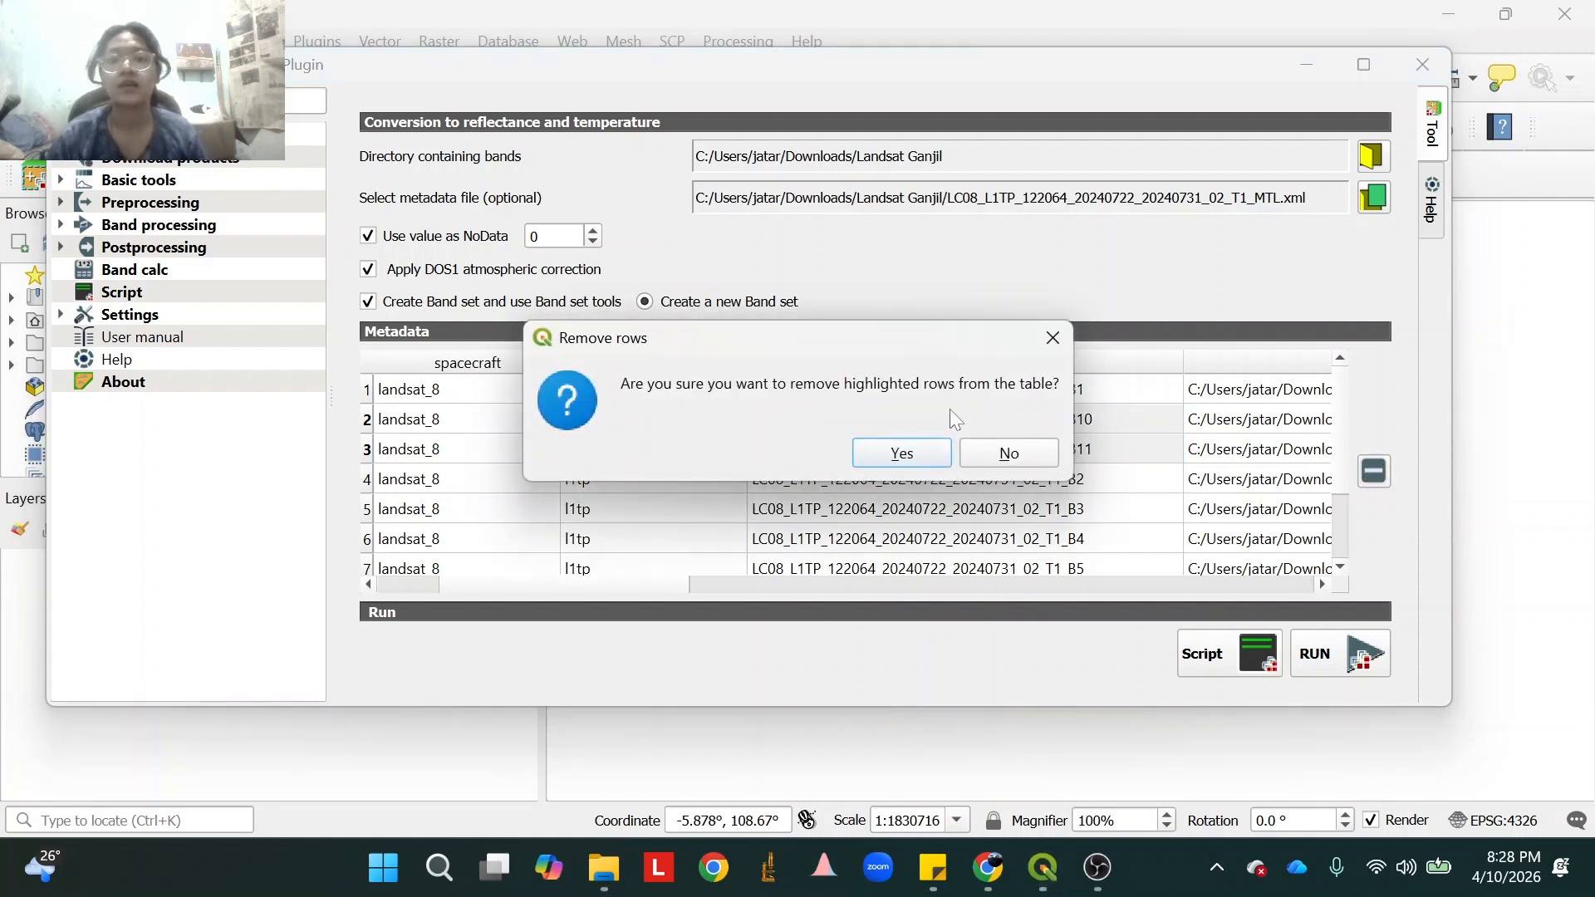
click(929, 459)
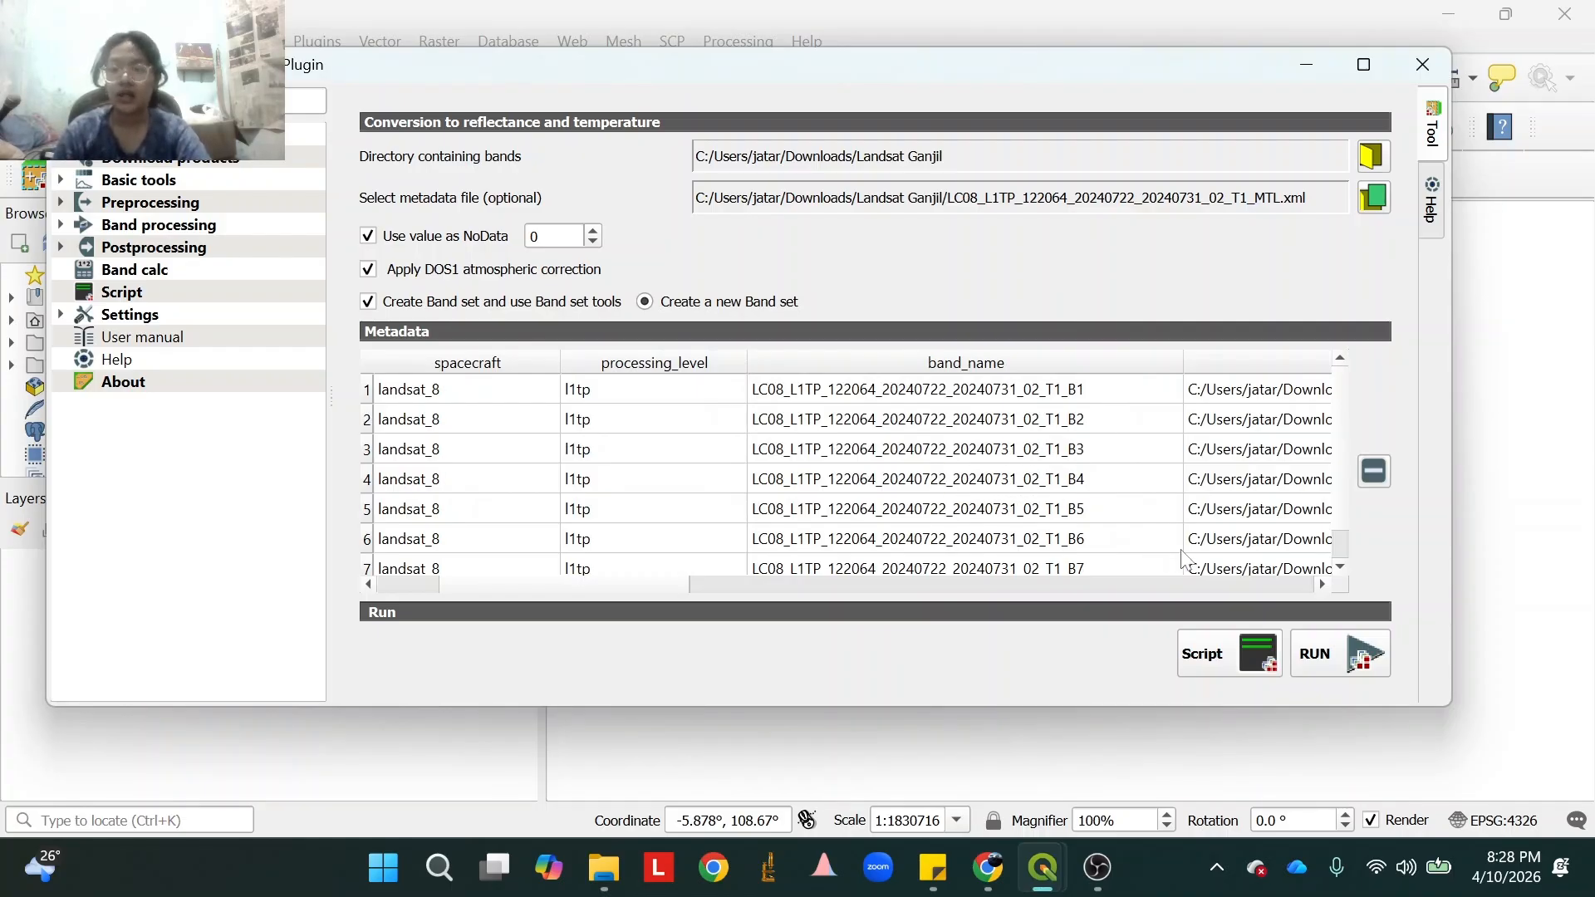
Run the reflectance conversion with Landsat Ganjil as the output folder, and close the plugin window when processing is done.
click(1317, 665)
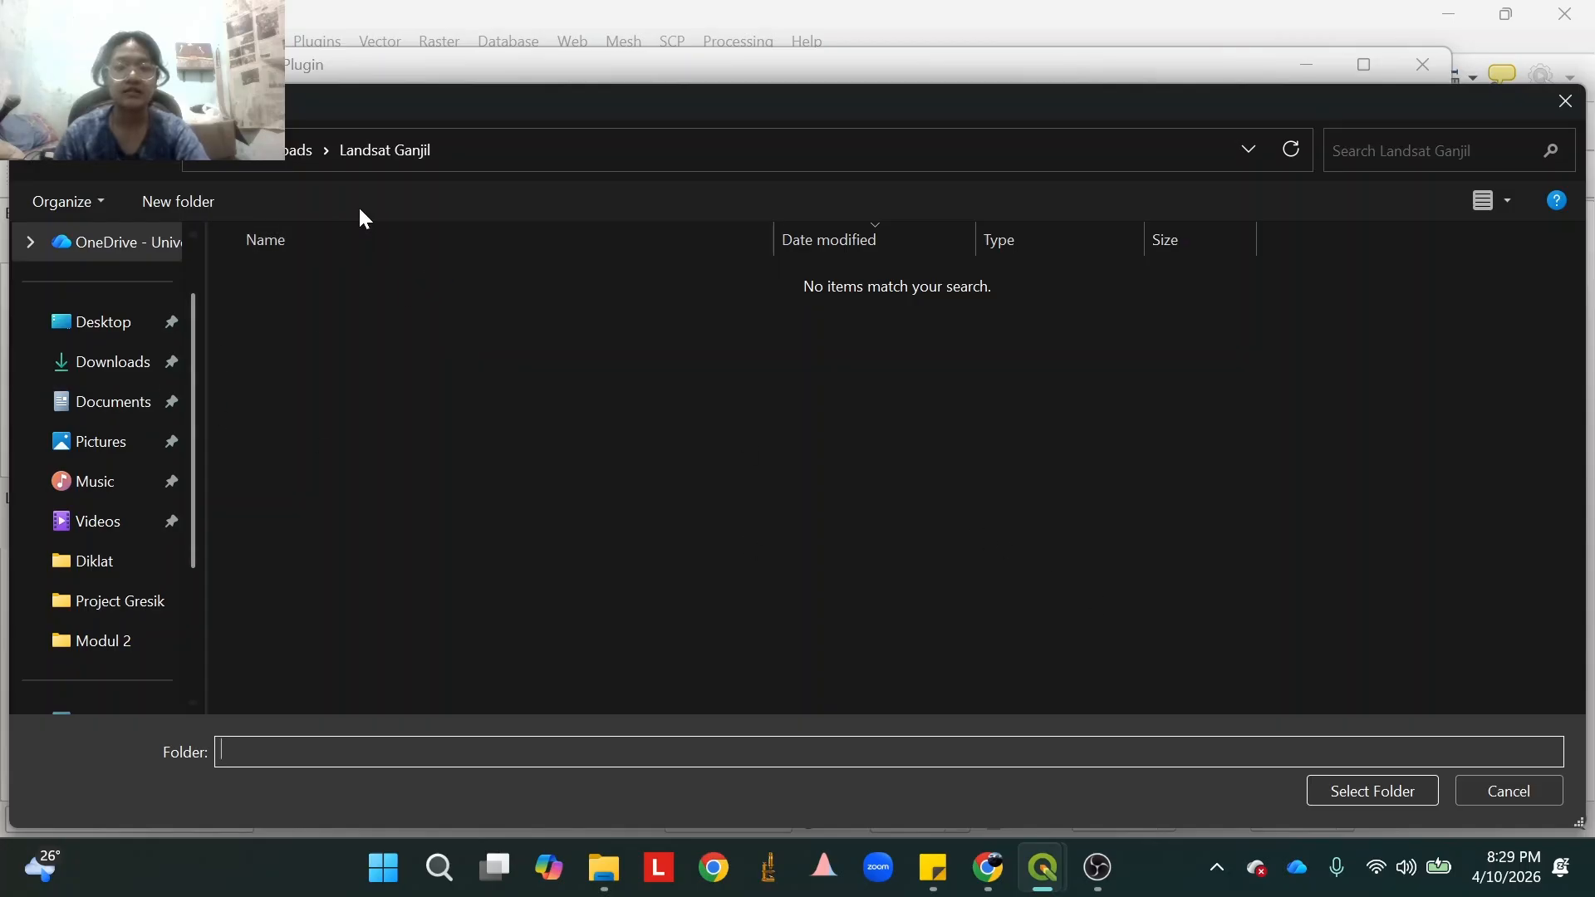
click(381, 153)
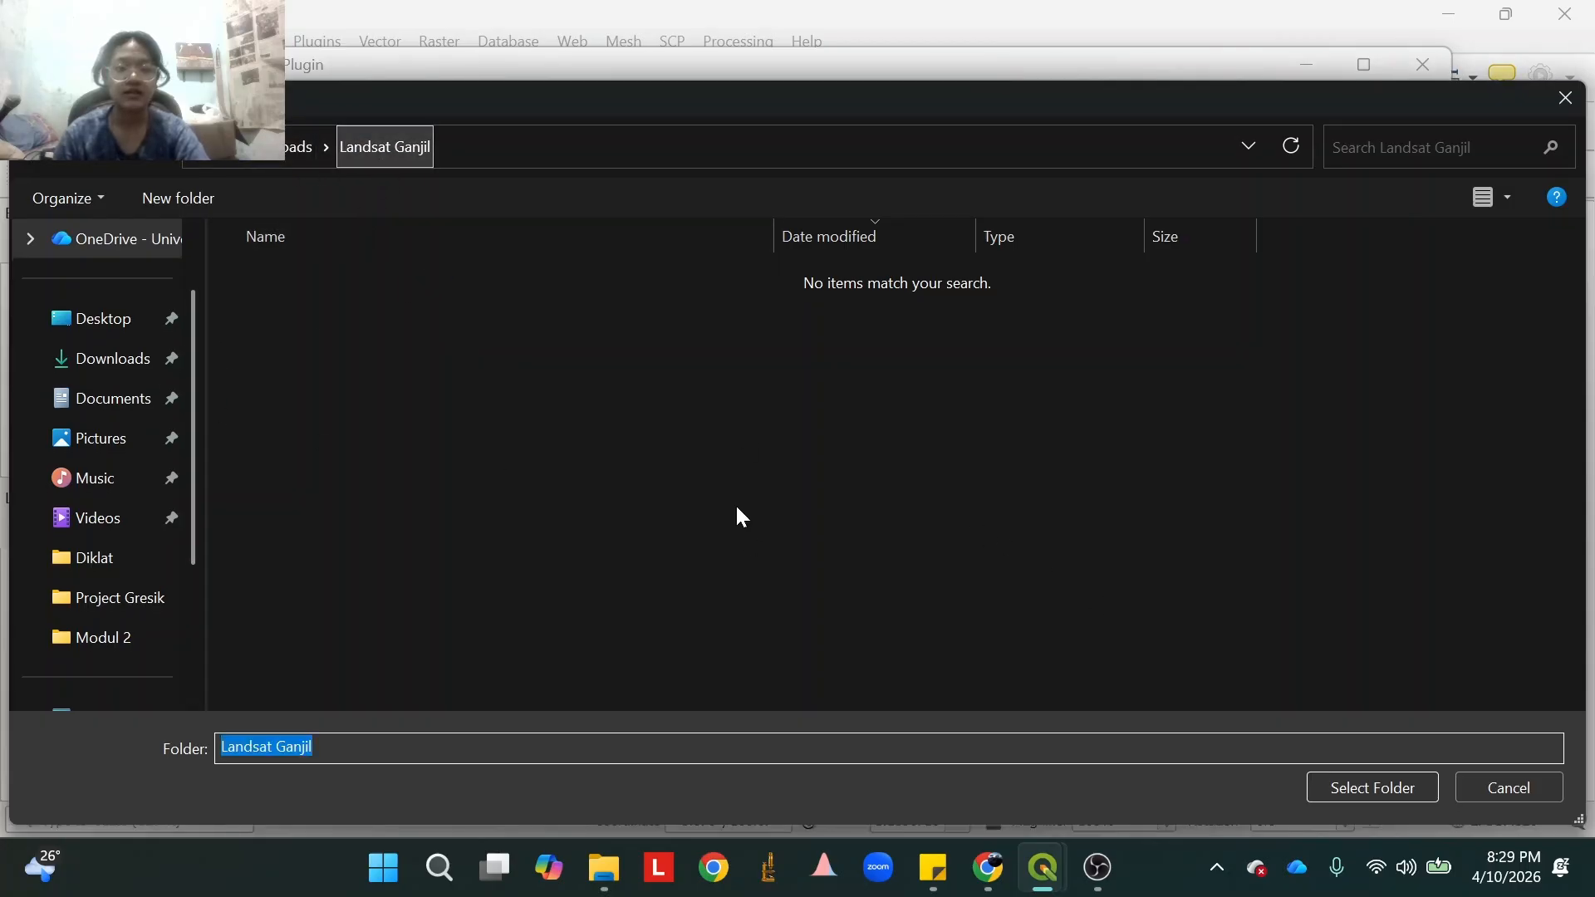
click(1381, 789)
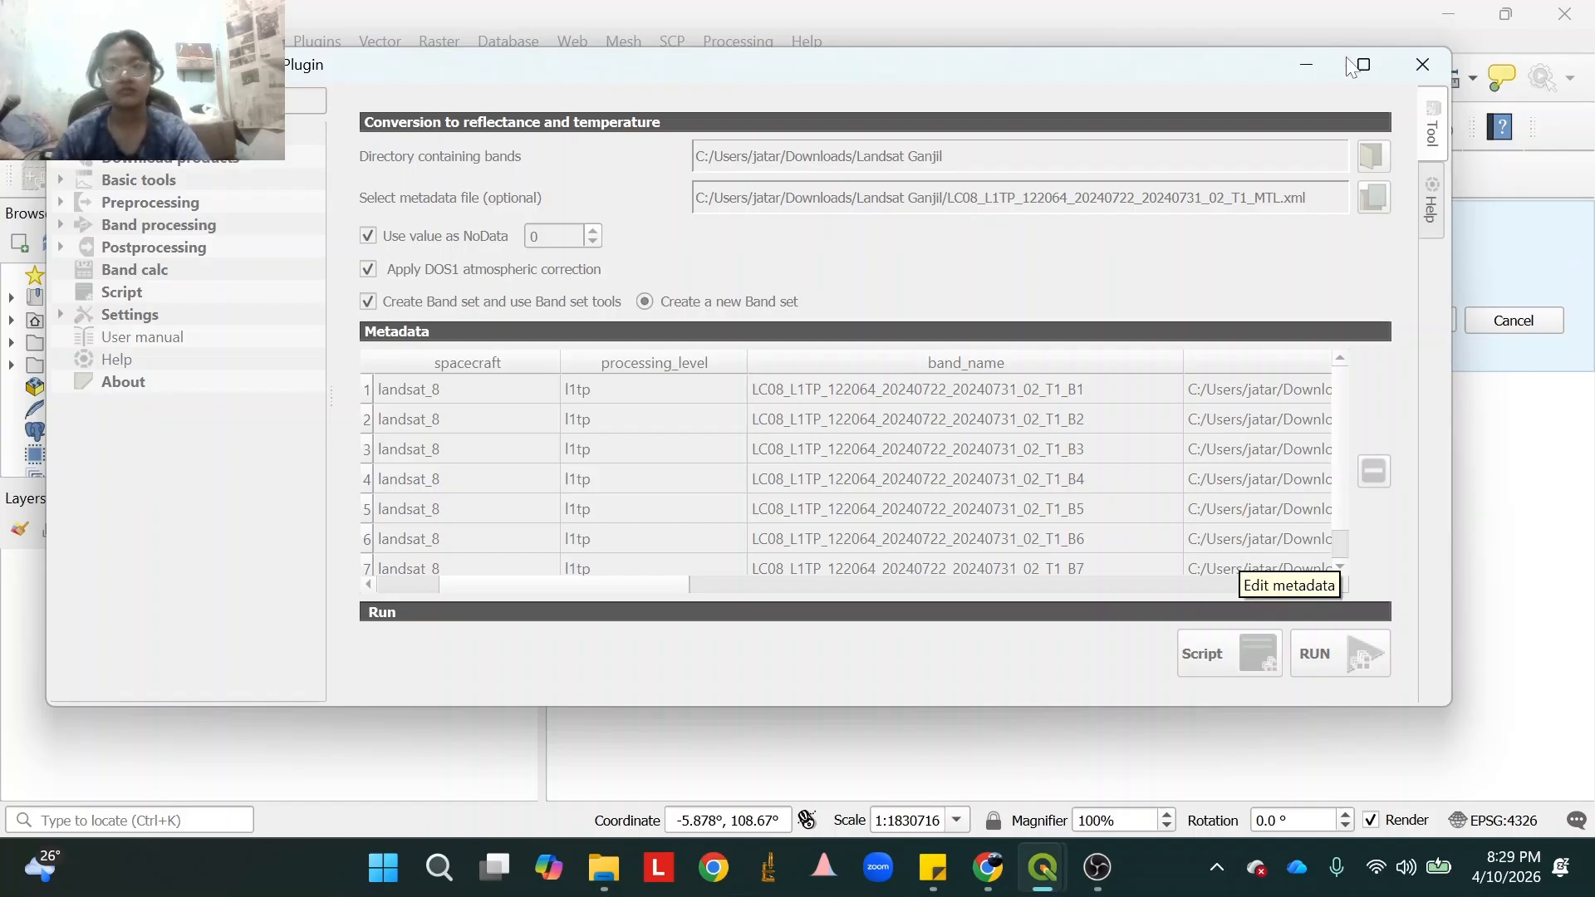
drag(1118, 68, 1114, 281)
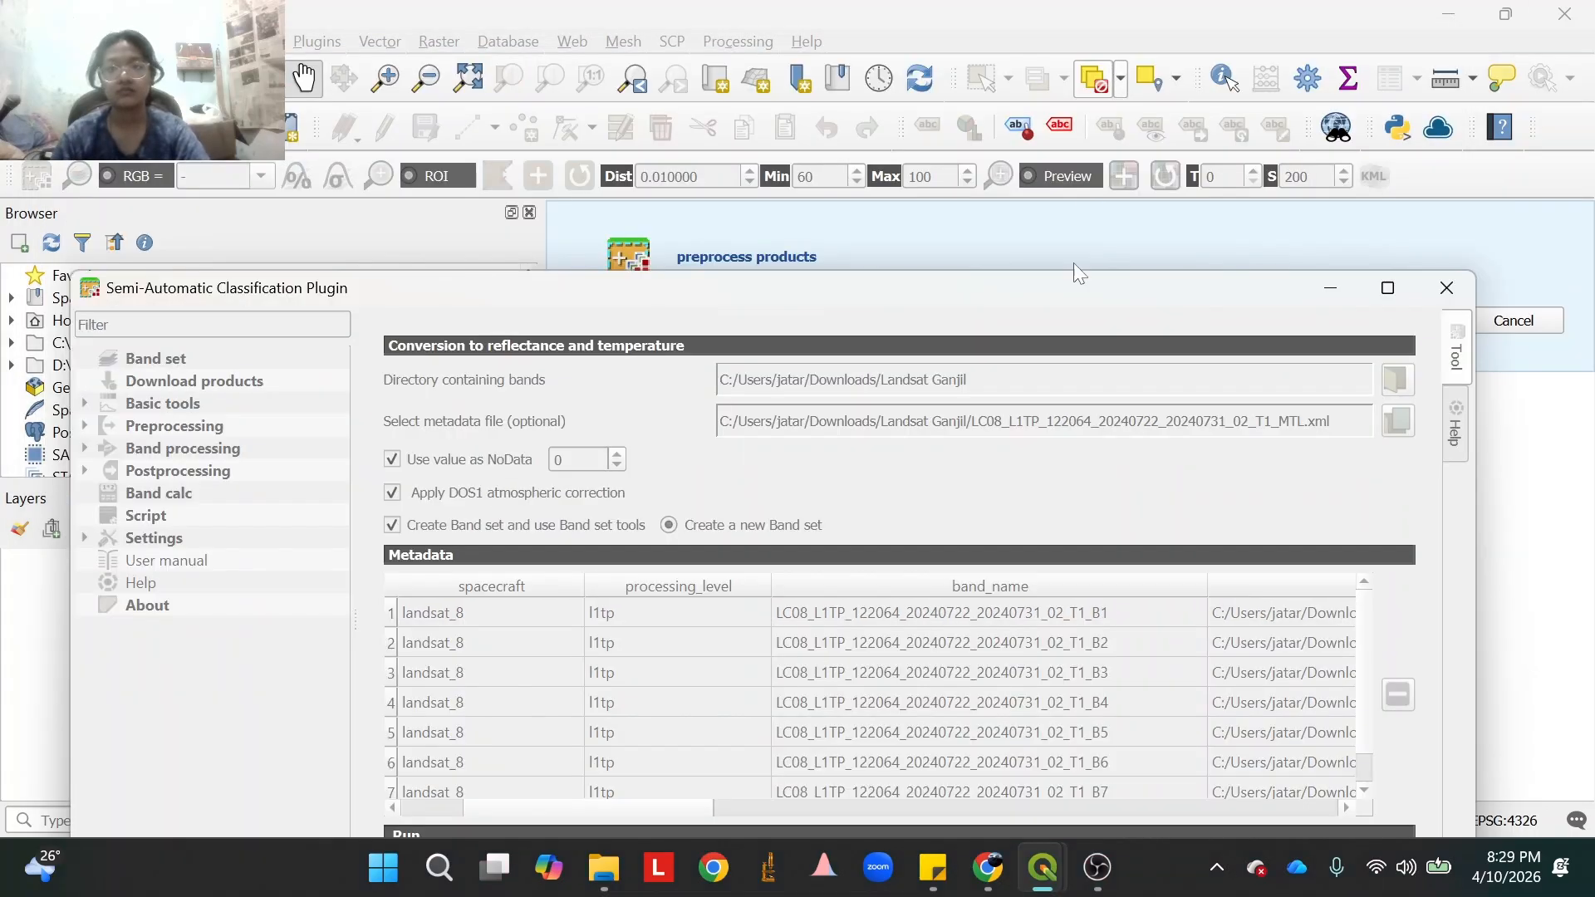
drag(990, 302, 1100, 377)
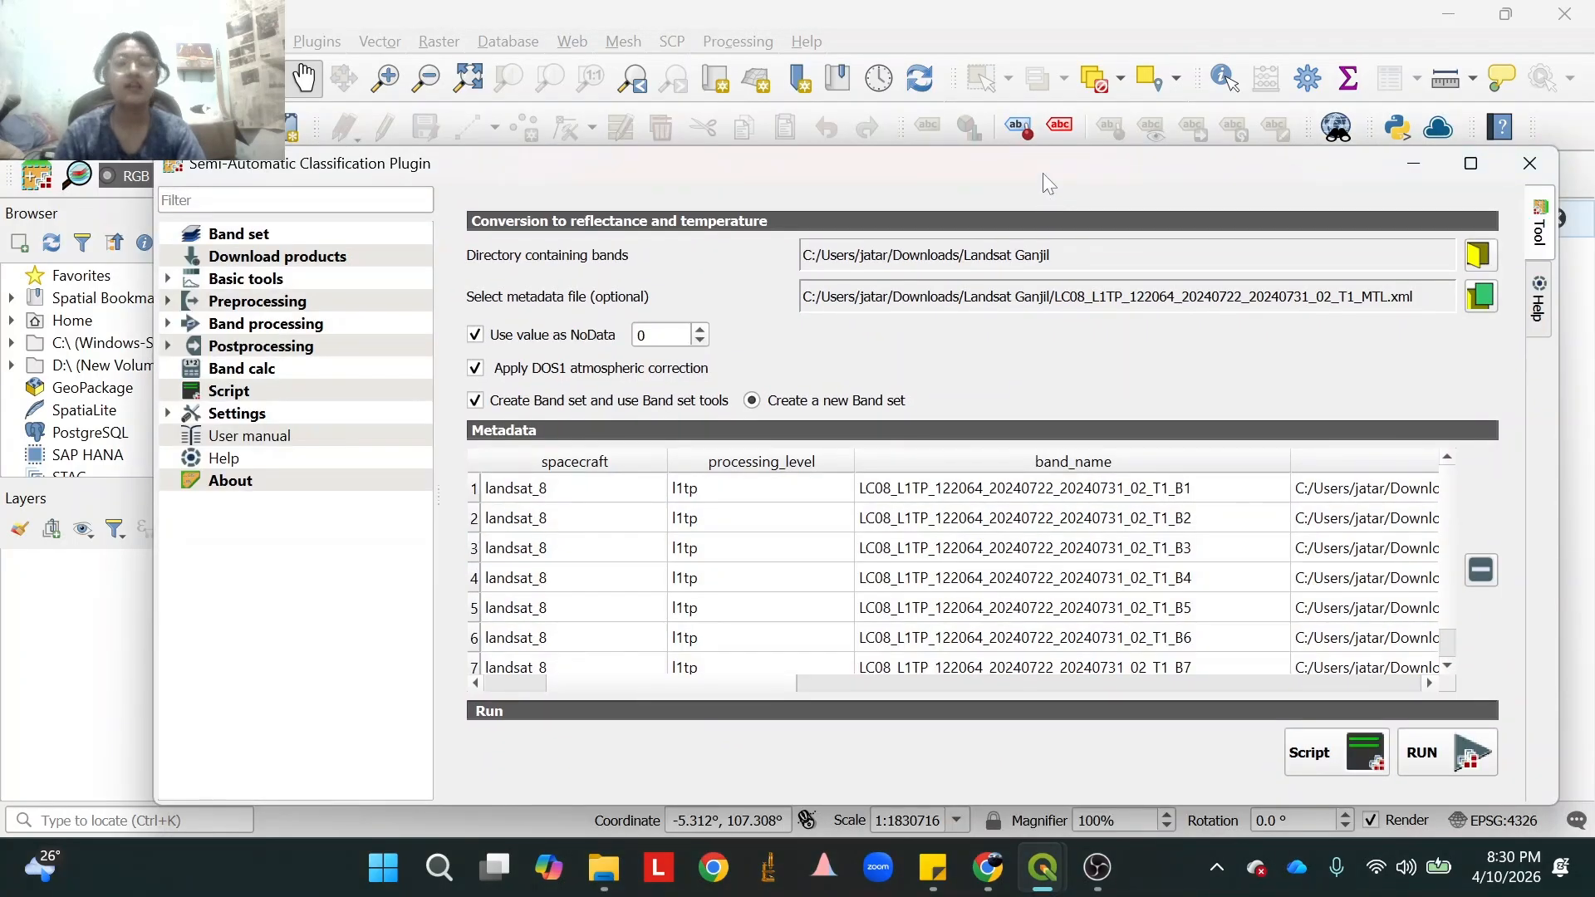
click(1530, 165)
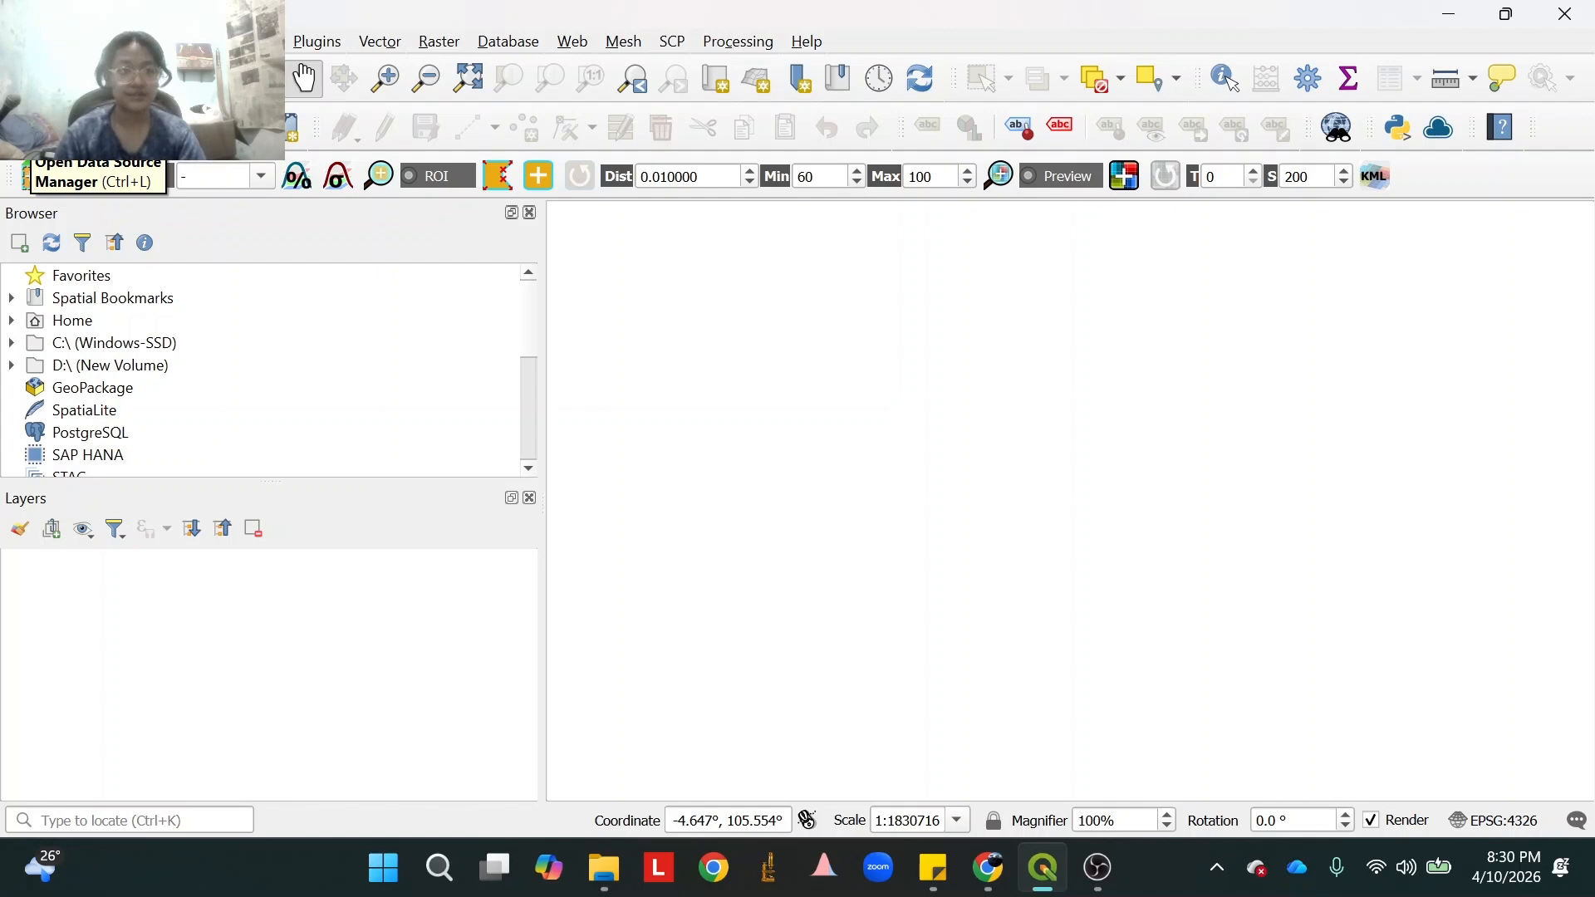
Replace the raster source in the Data Source Manager with LC08_L1TP_122064_20240722_20240731_02_T1_B1 from the Landsat Ganjil folder in Downloads.
click(24, 173)
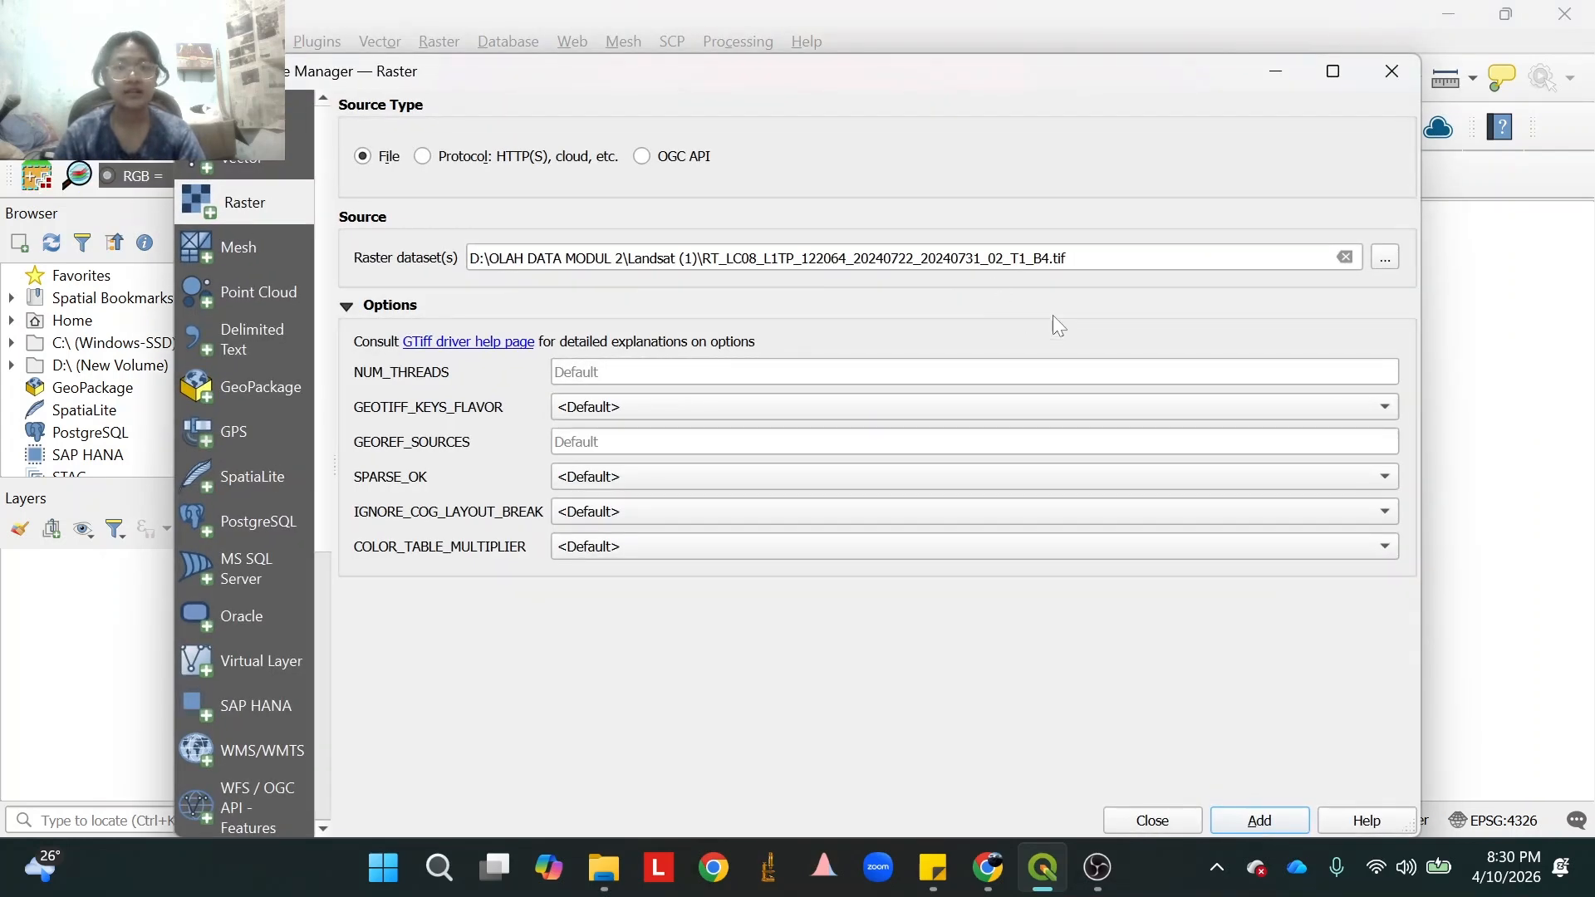
click(1346, 258)
click(1380, 256)
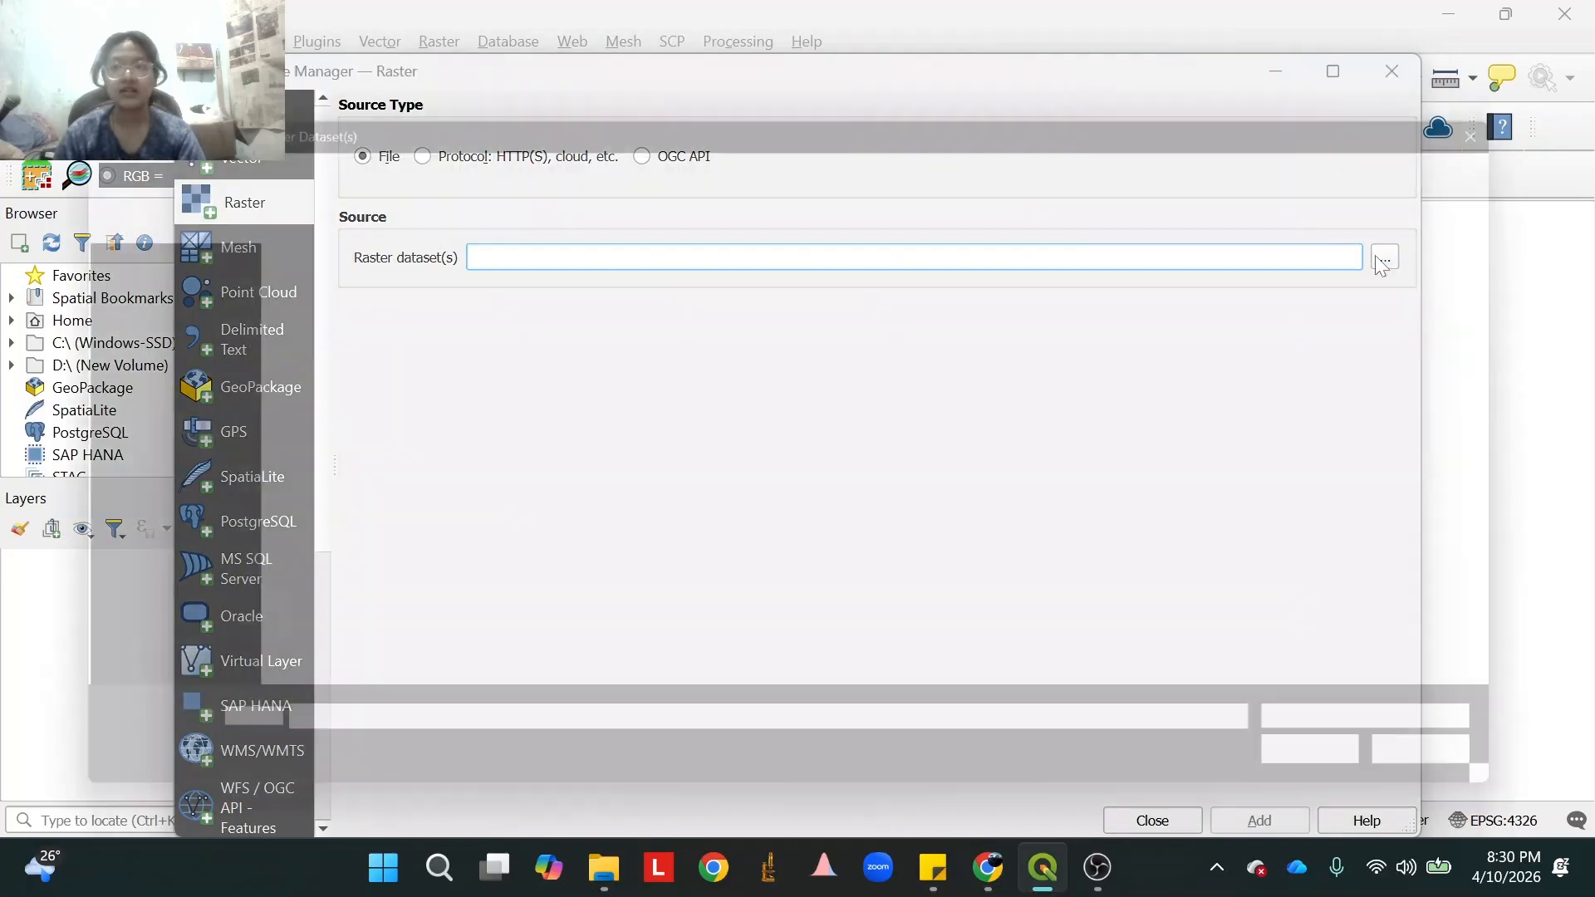
drag(914, 85, 1035, 76)
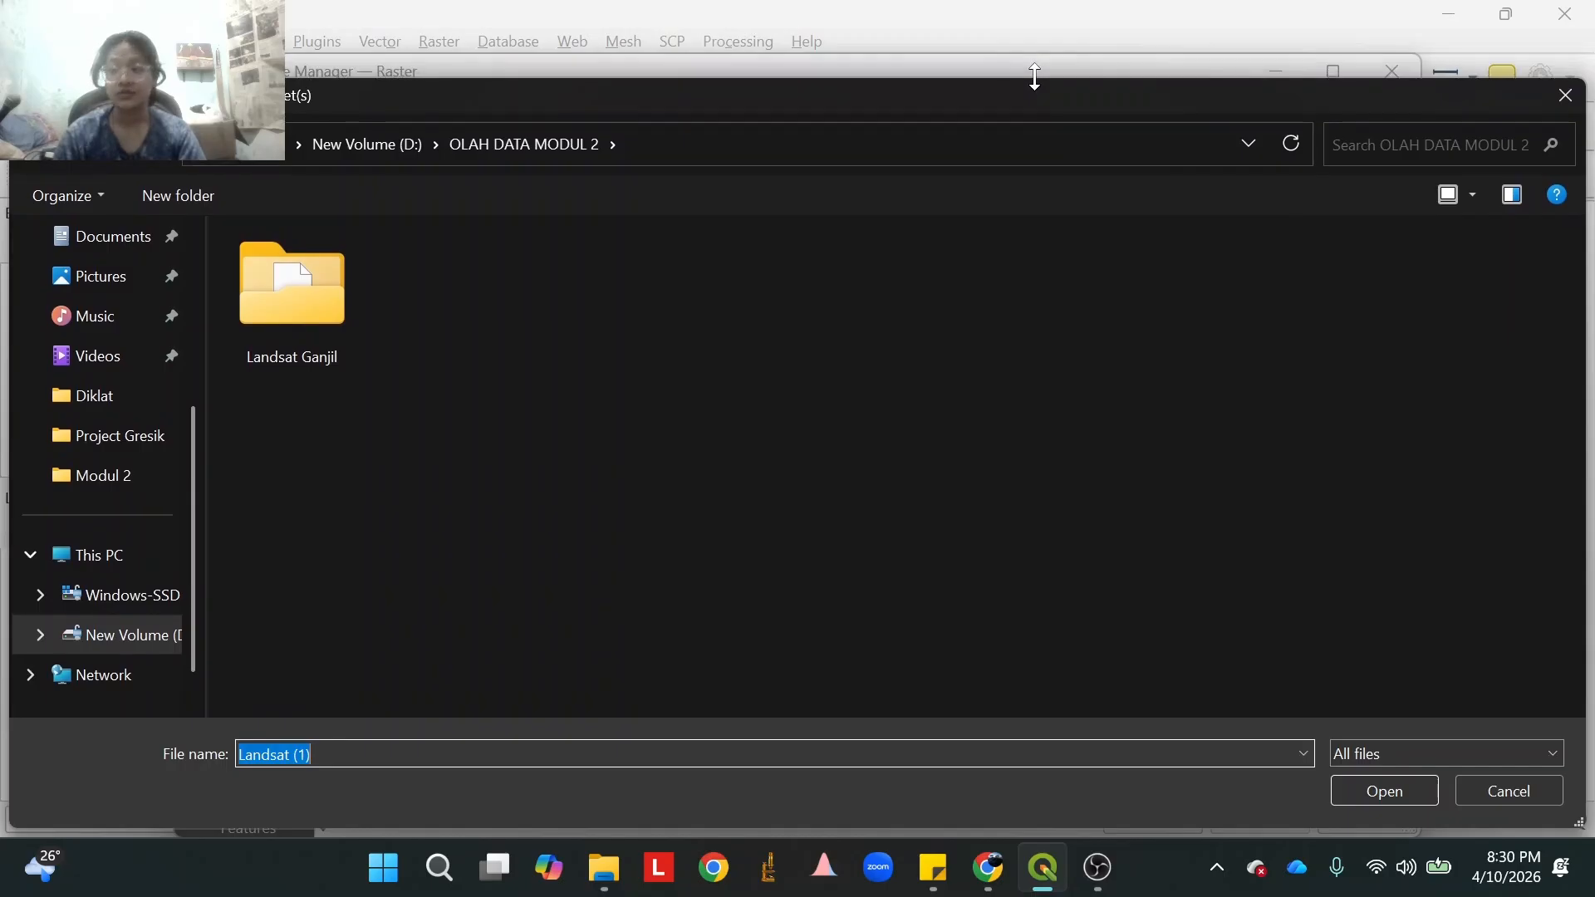
scroll(73, 355, up, 2)
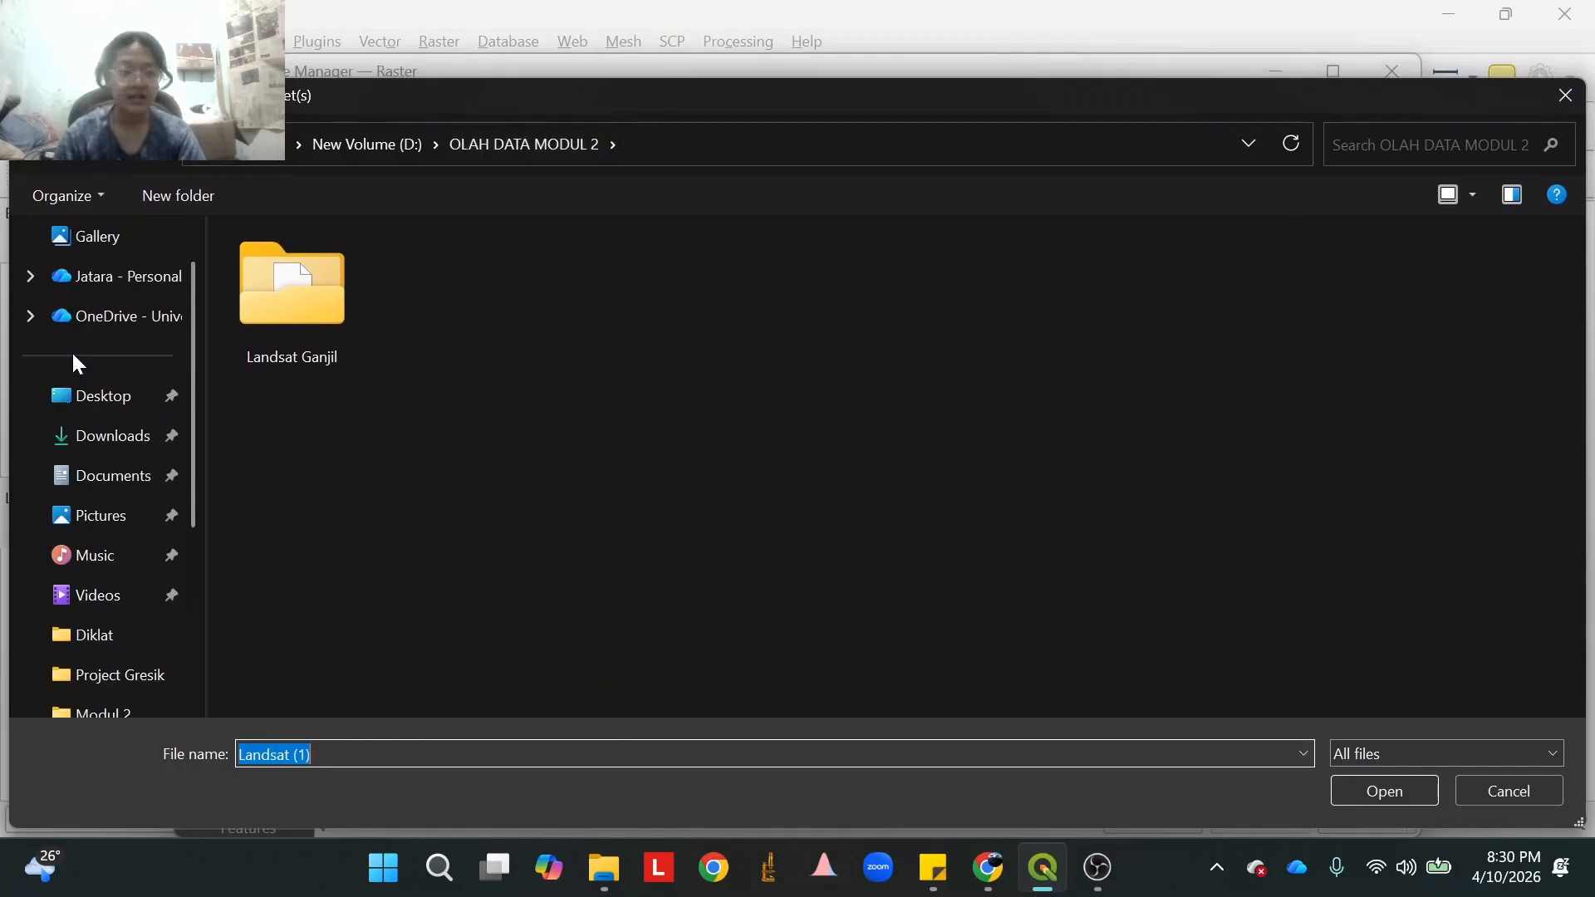
click(75, 435)
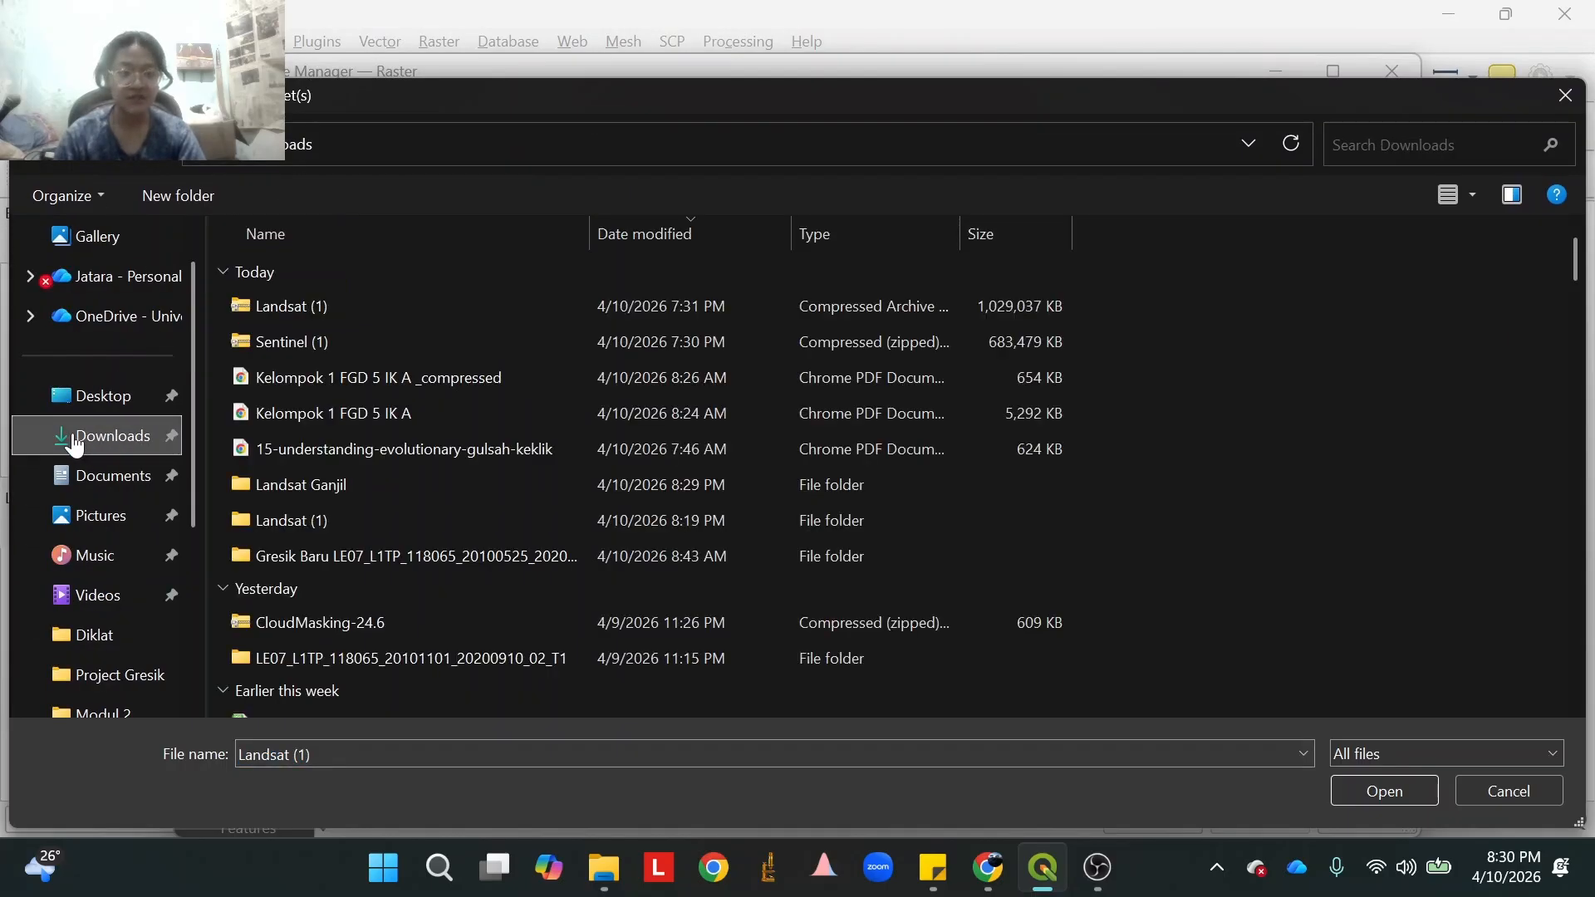
double_click(287, 487)
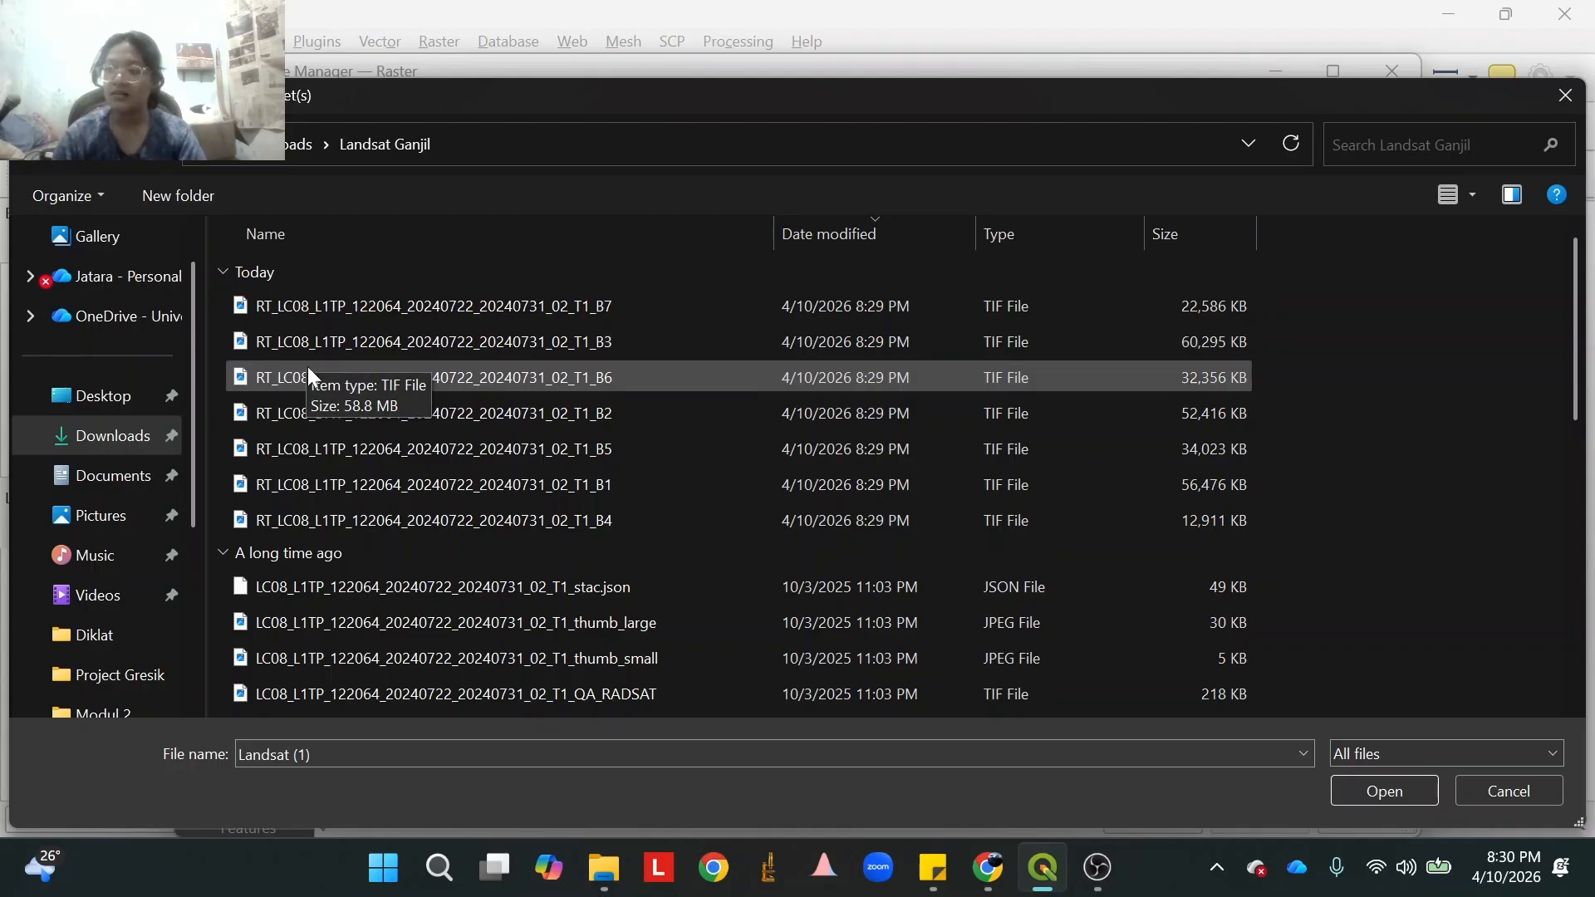
scroll(594, 466, down, 1)
scroll(589, 471, down, 5)
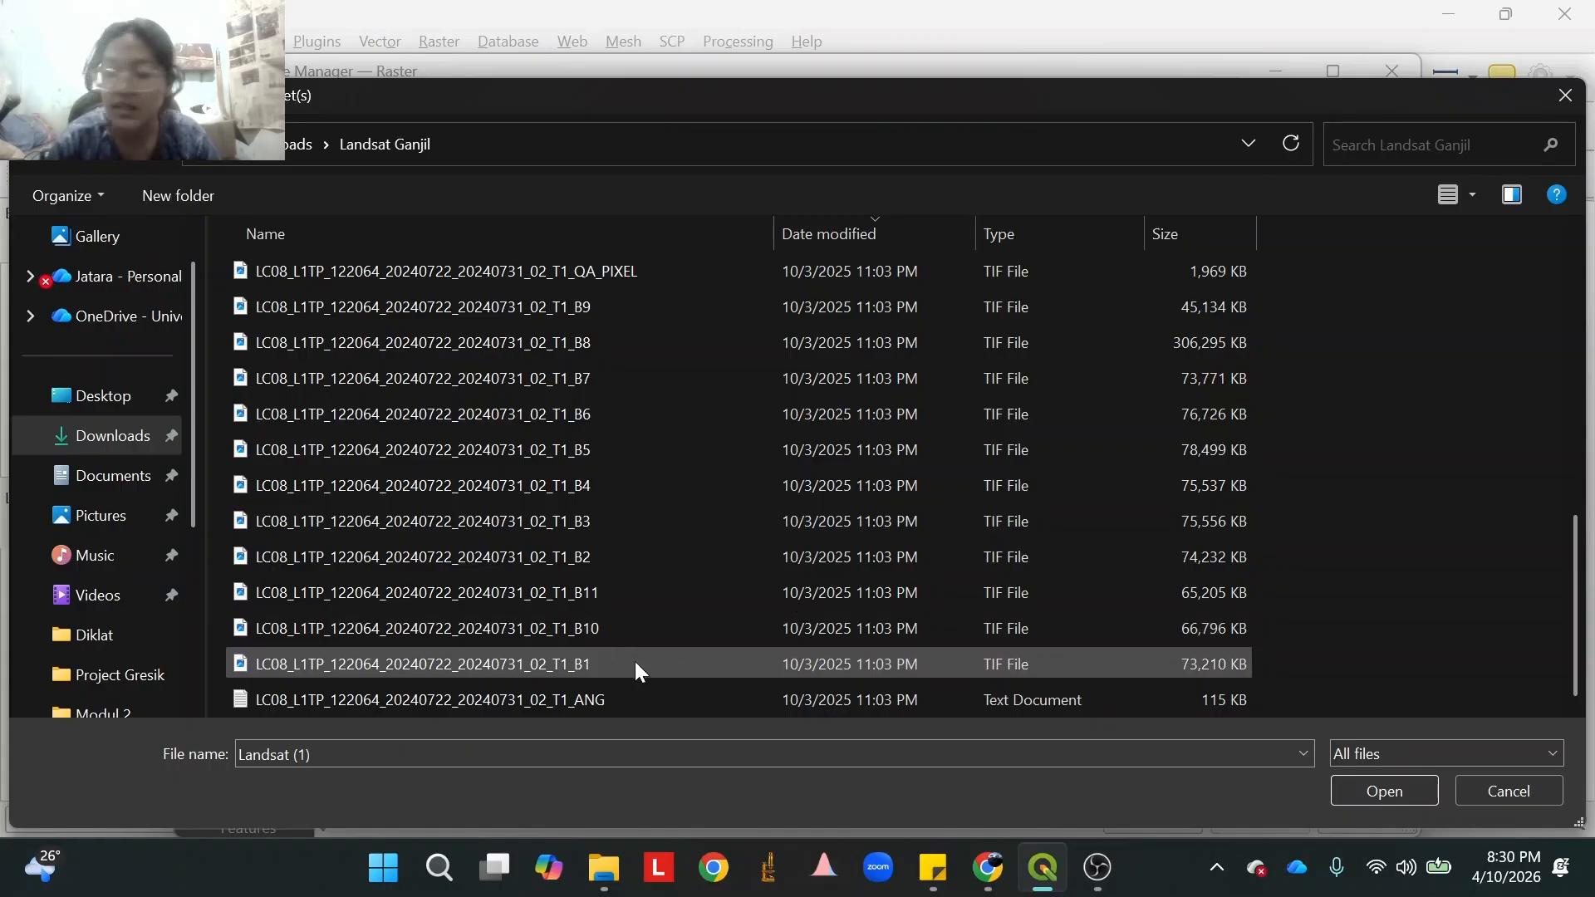
click(634, 661)
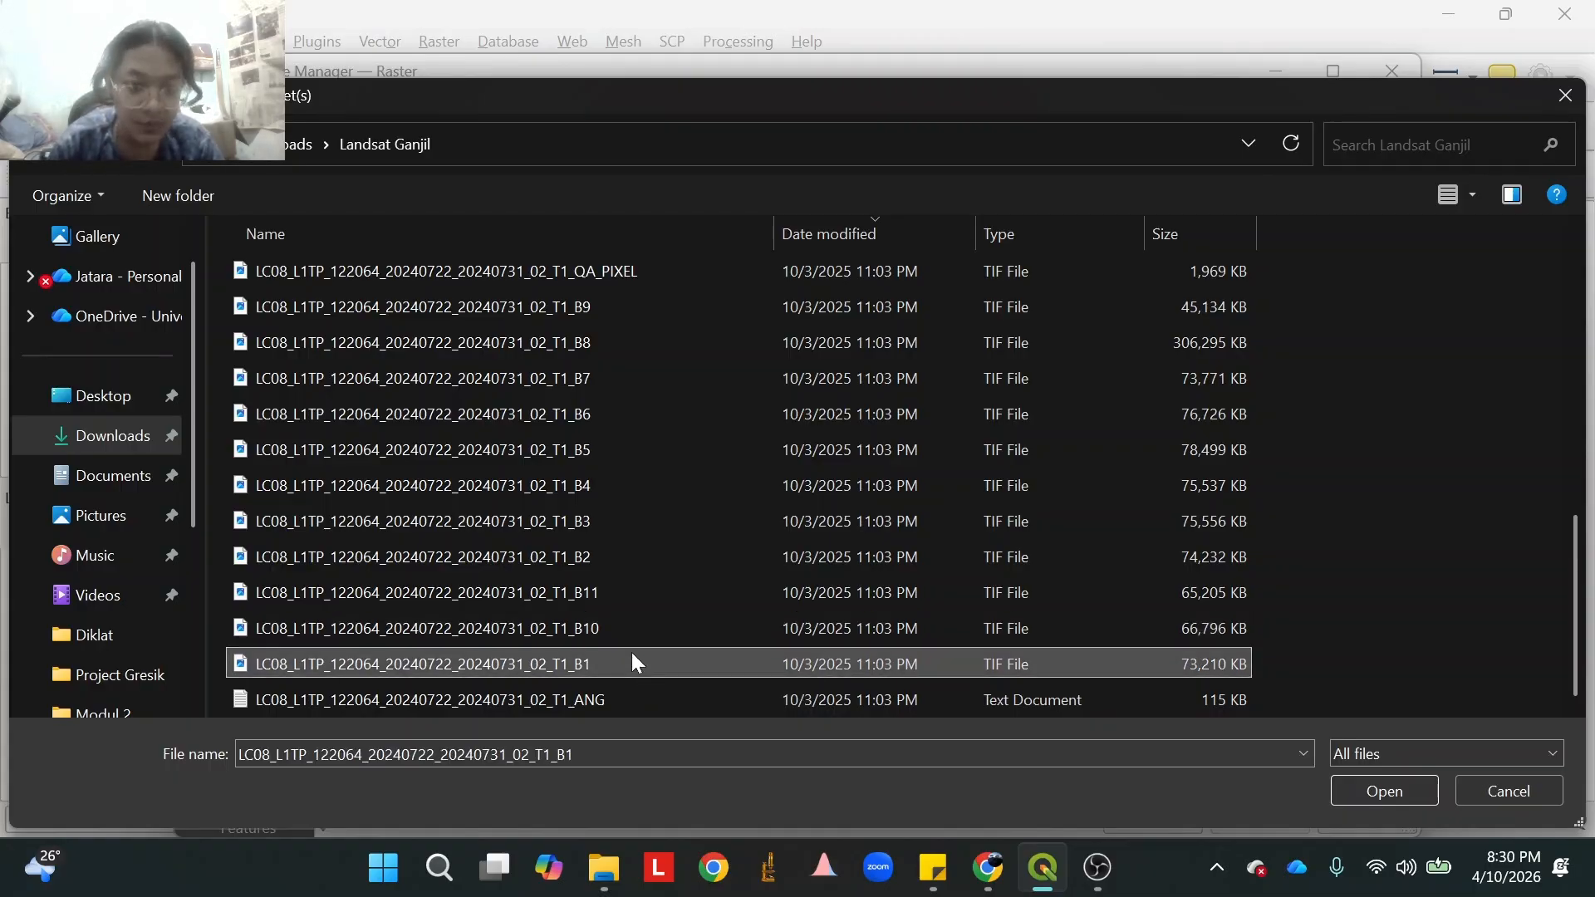
click(1355, 790)
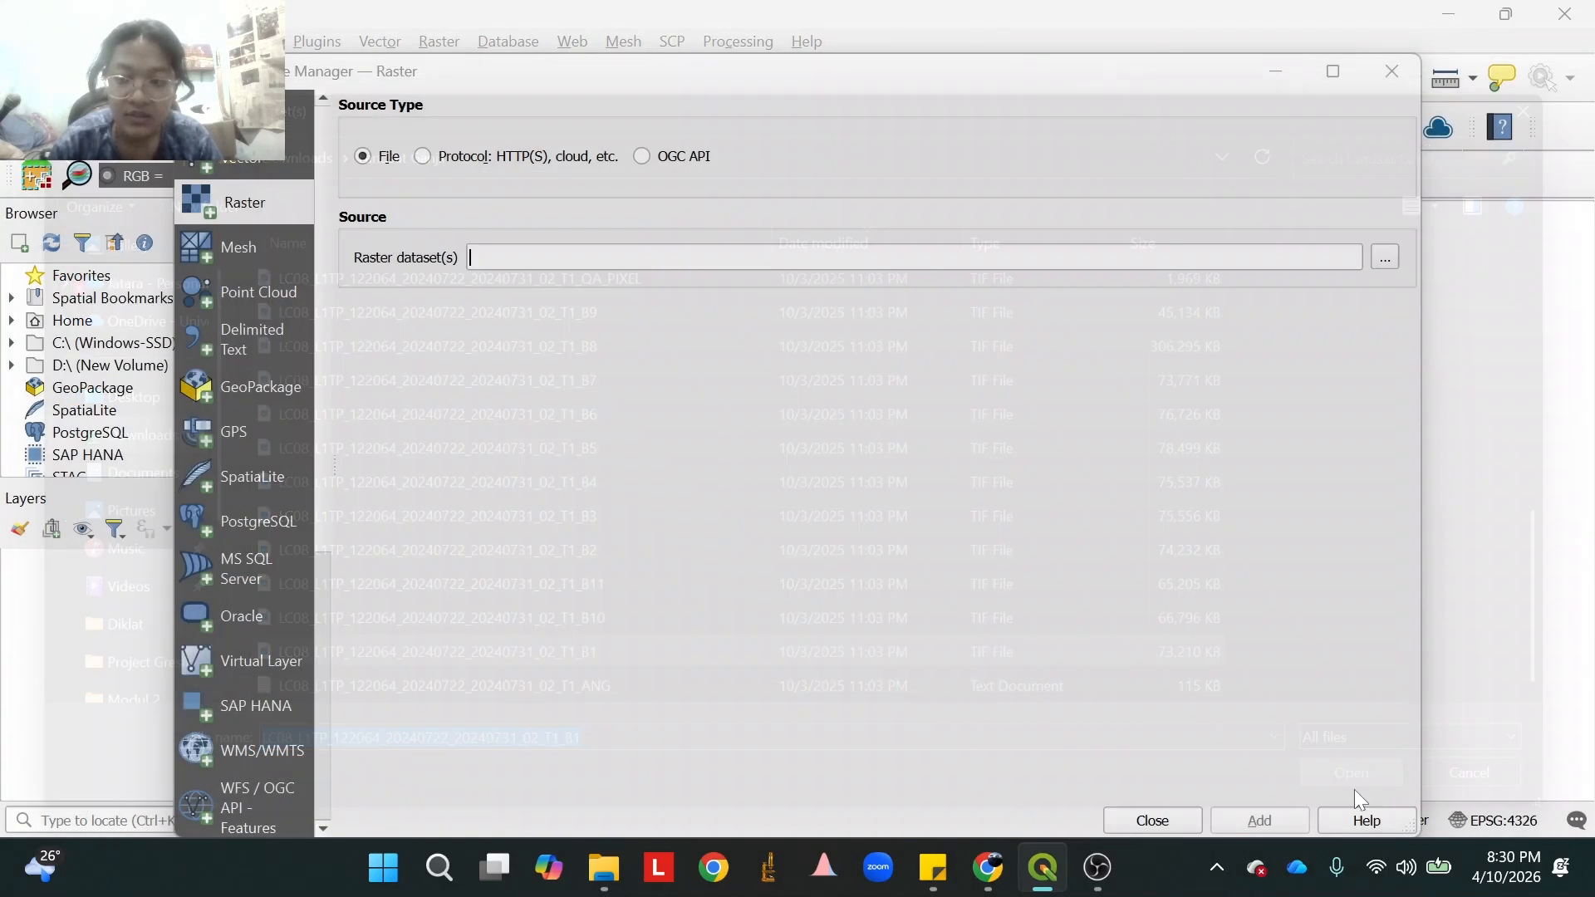
Add the chosen B1 raster to the project, and load bands B2 through B7 from the Landsat Ganjil folder.
click(1259, 822)
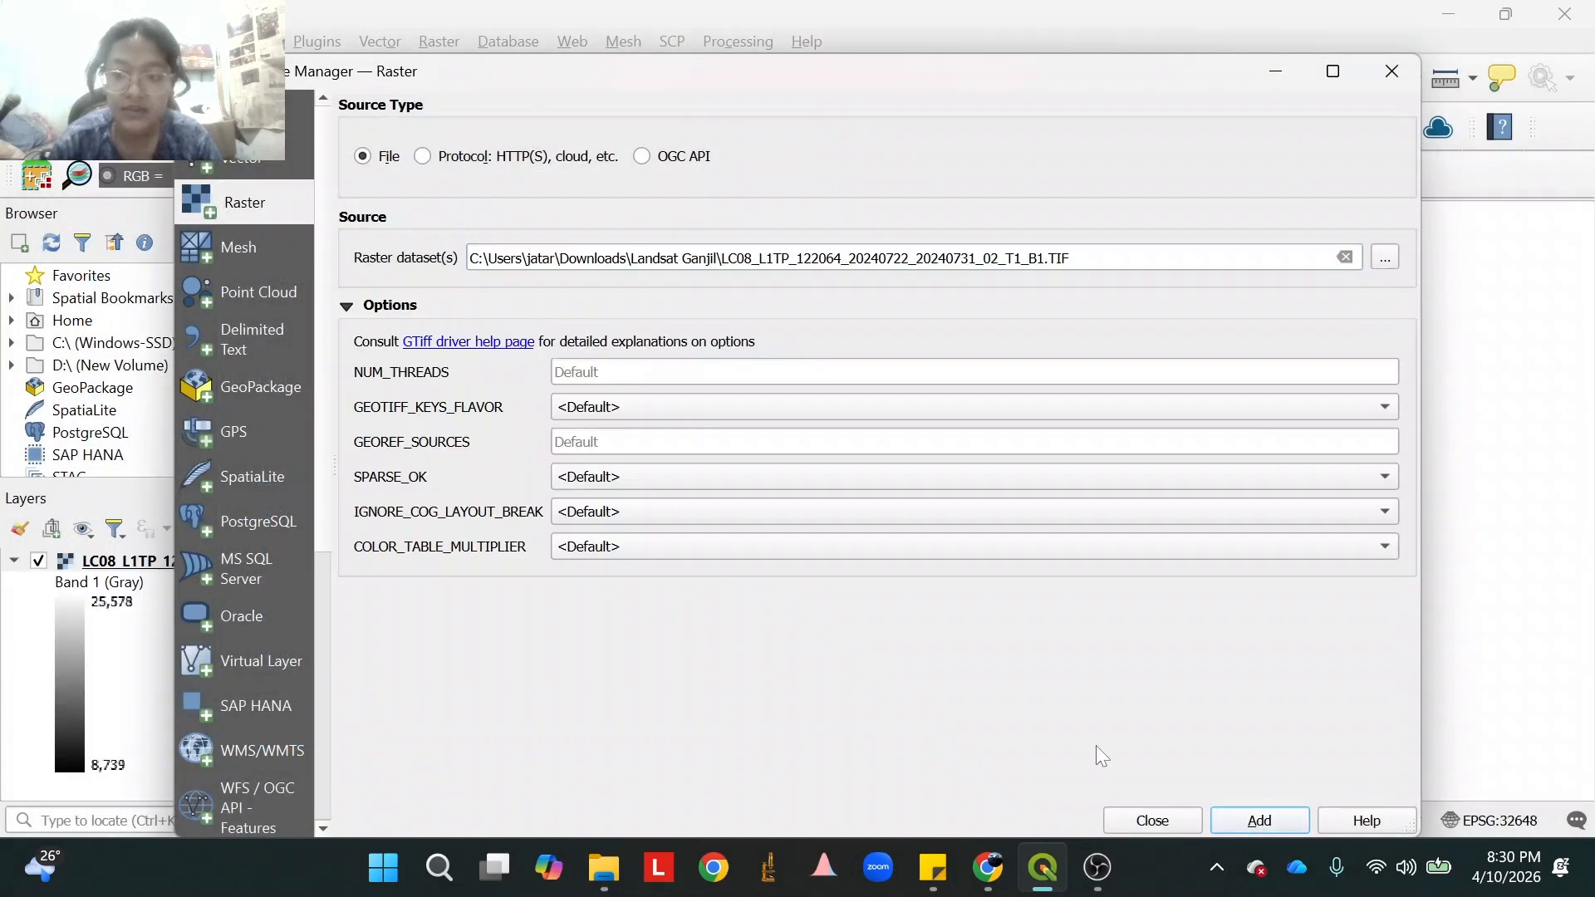
click(1345, 257)
click(1385, 258)
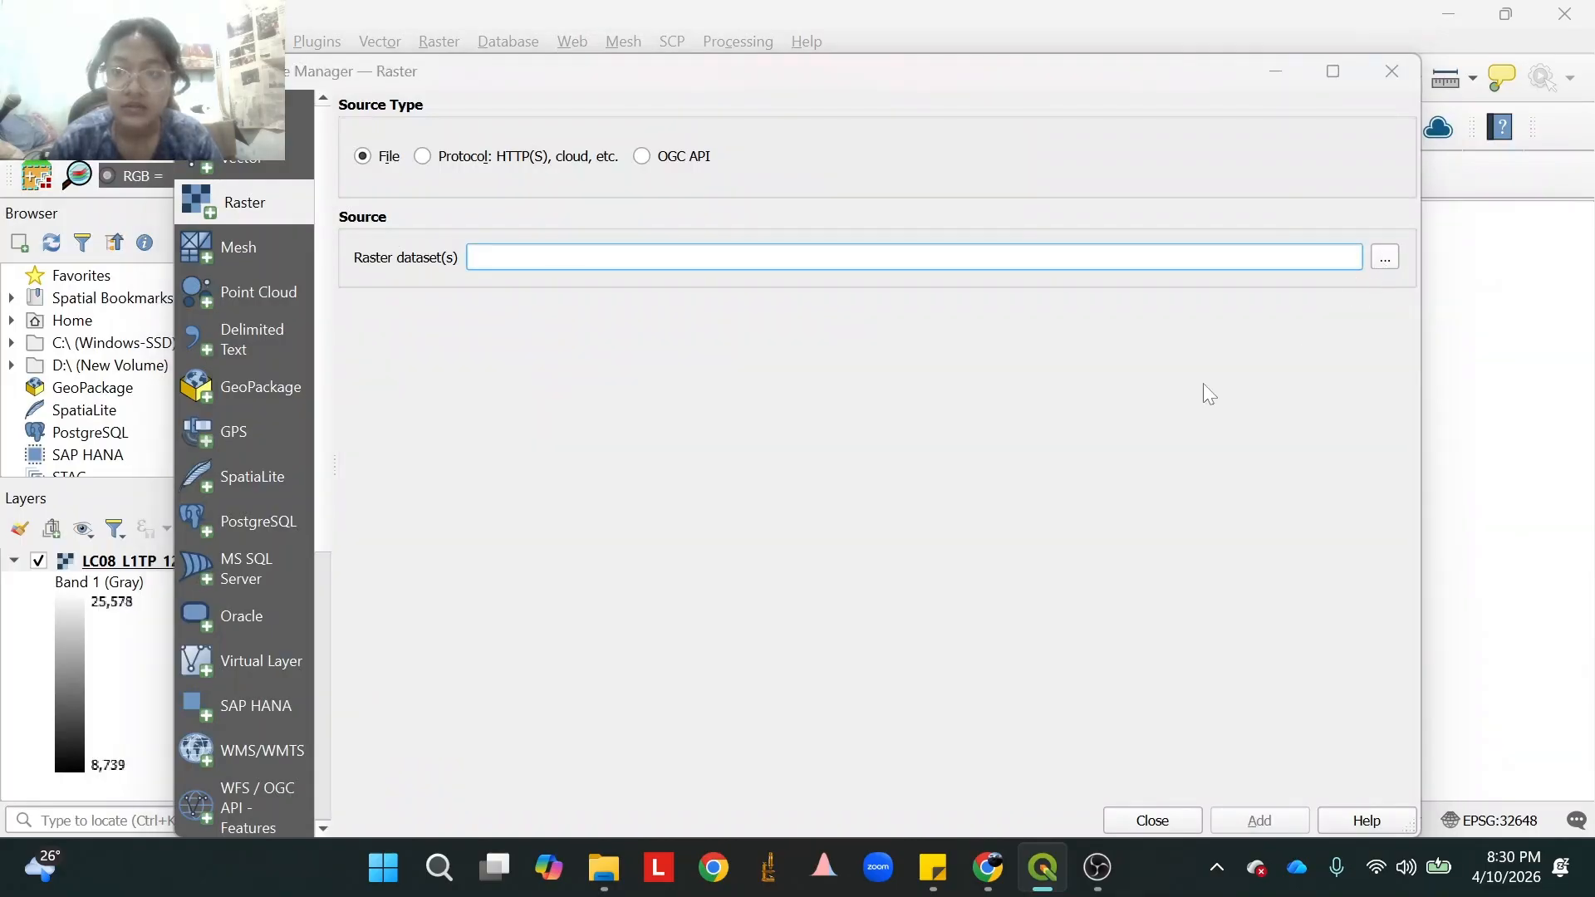
scroll(572, 561, down, 5)
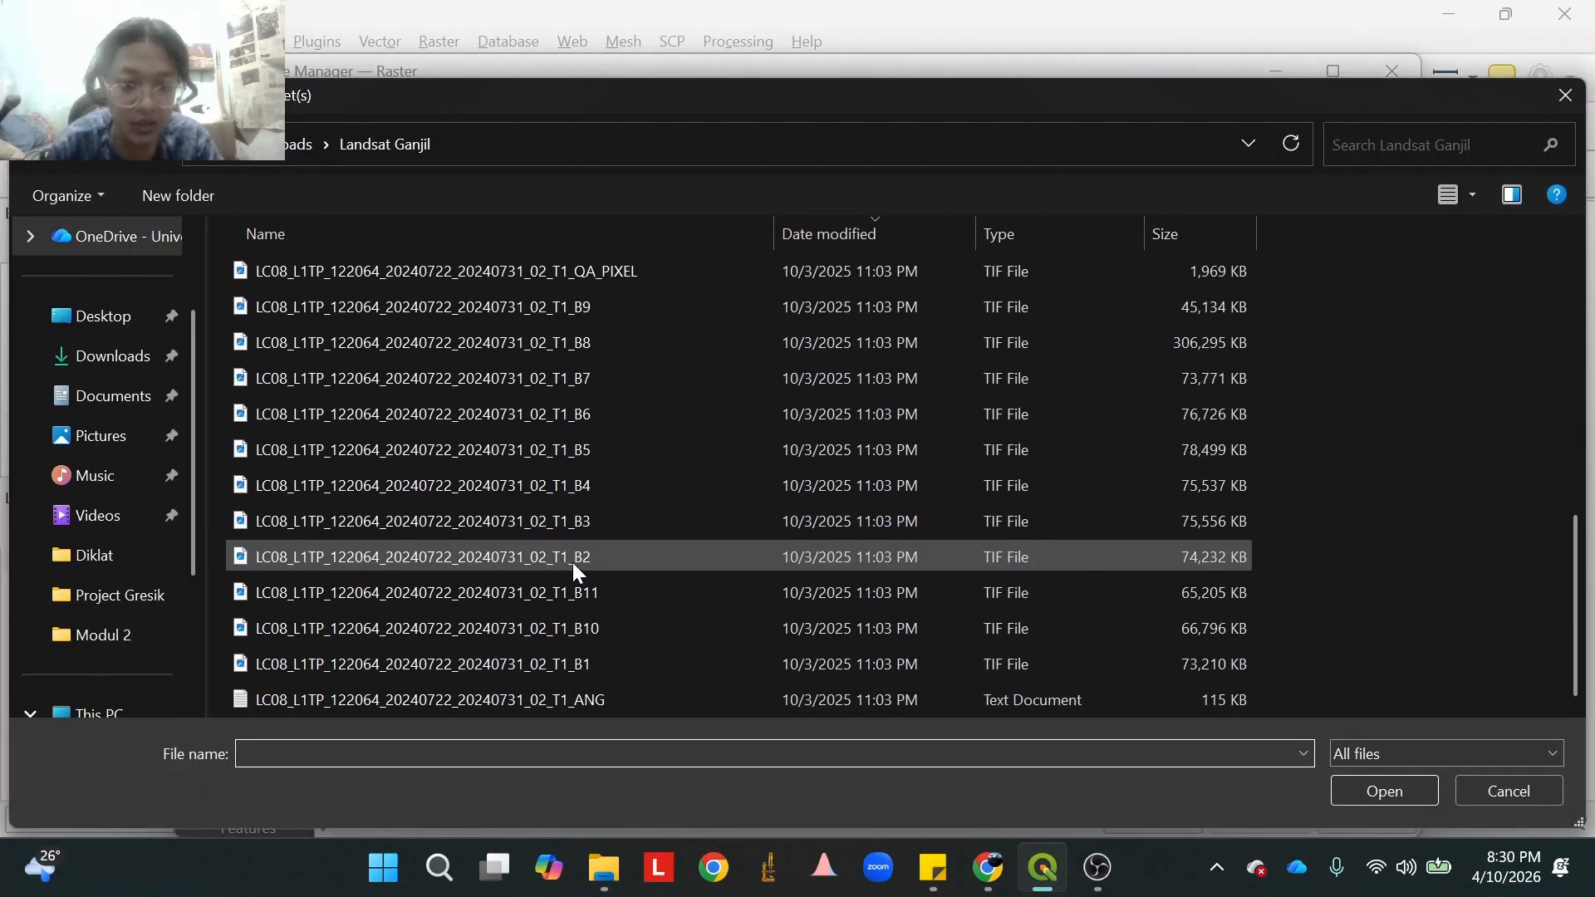
click(623, 554)
key(shift+Up)
key(shift+Up)
key(shift+Up)
key(shift+Up)
key(shift+Up)
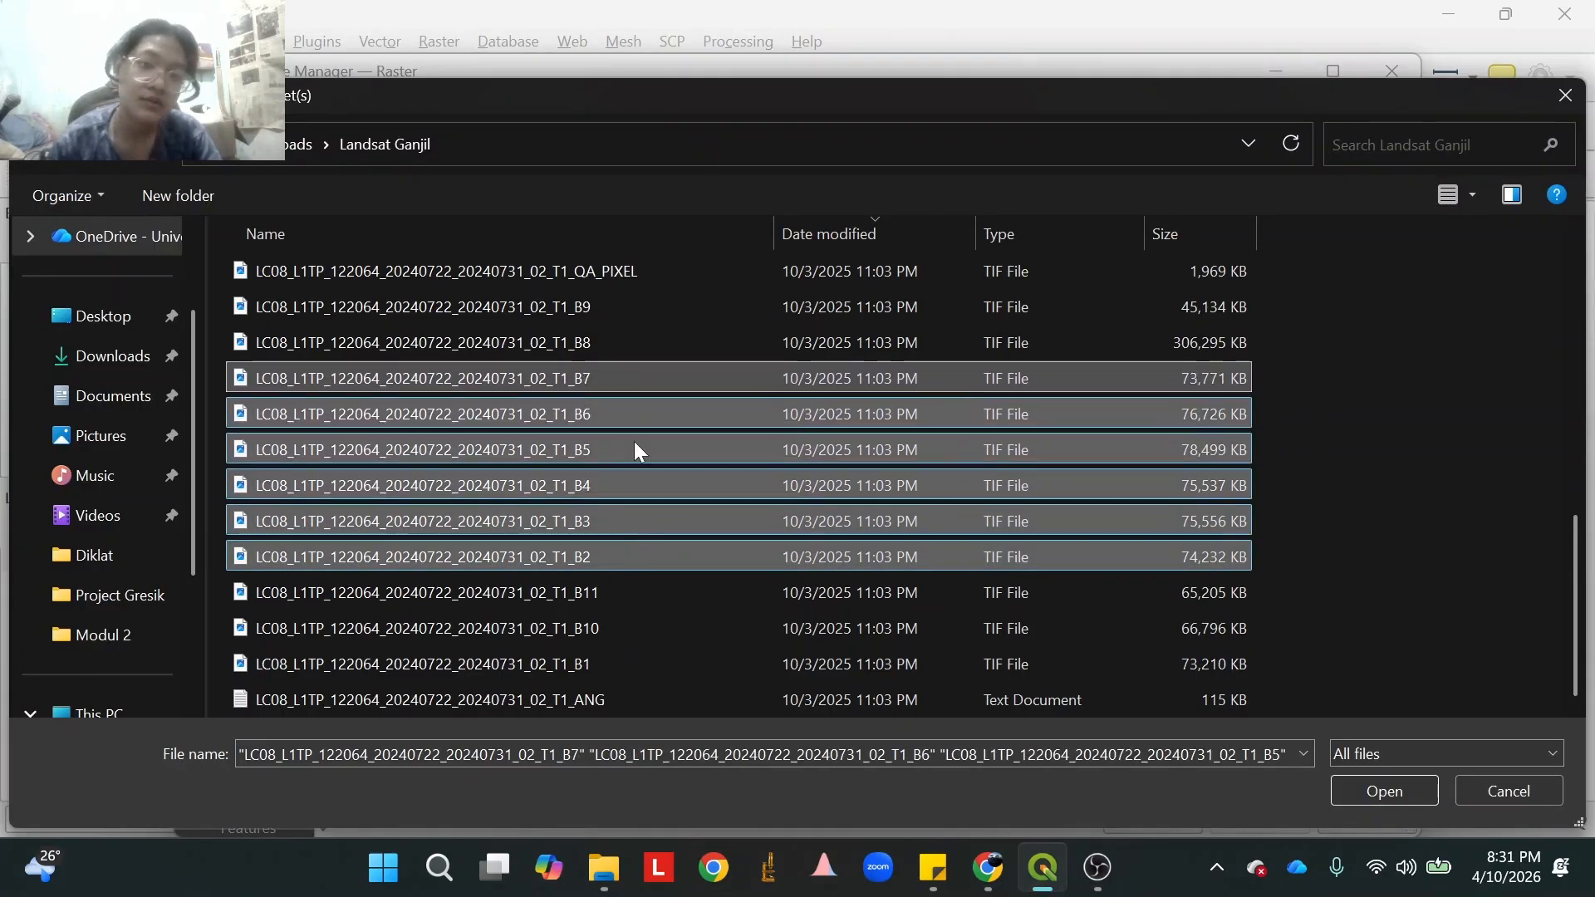
click(1403, 791)
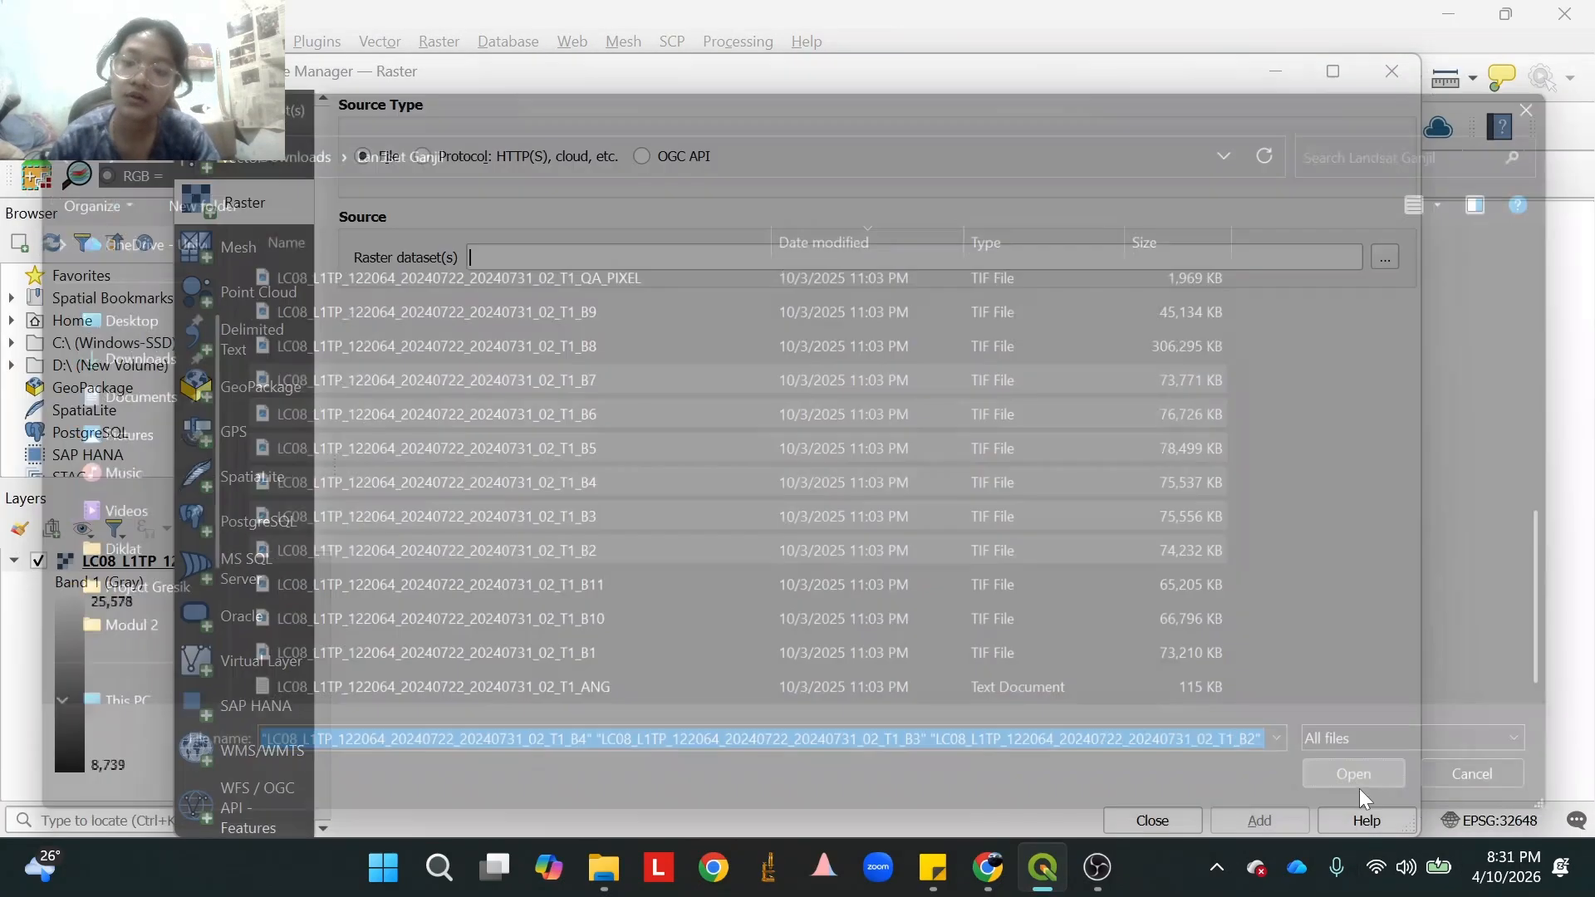
click(1259, 820)
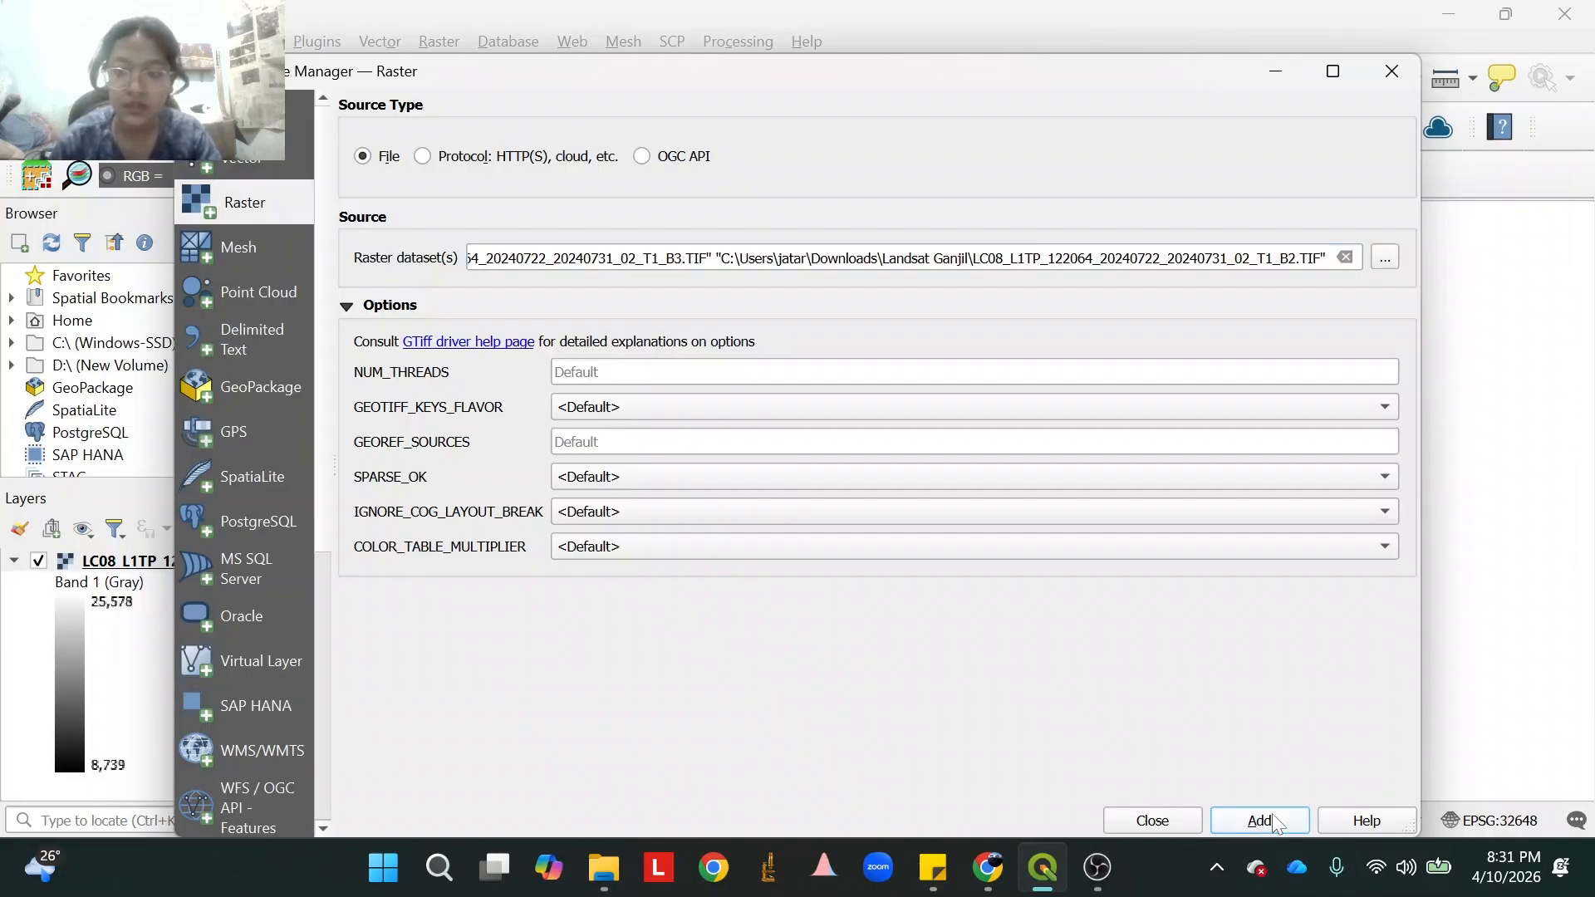
click(1395, 83)
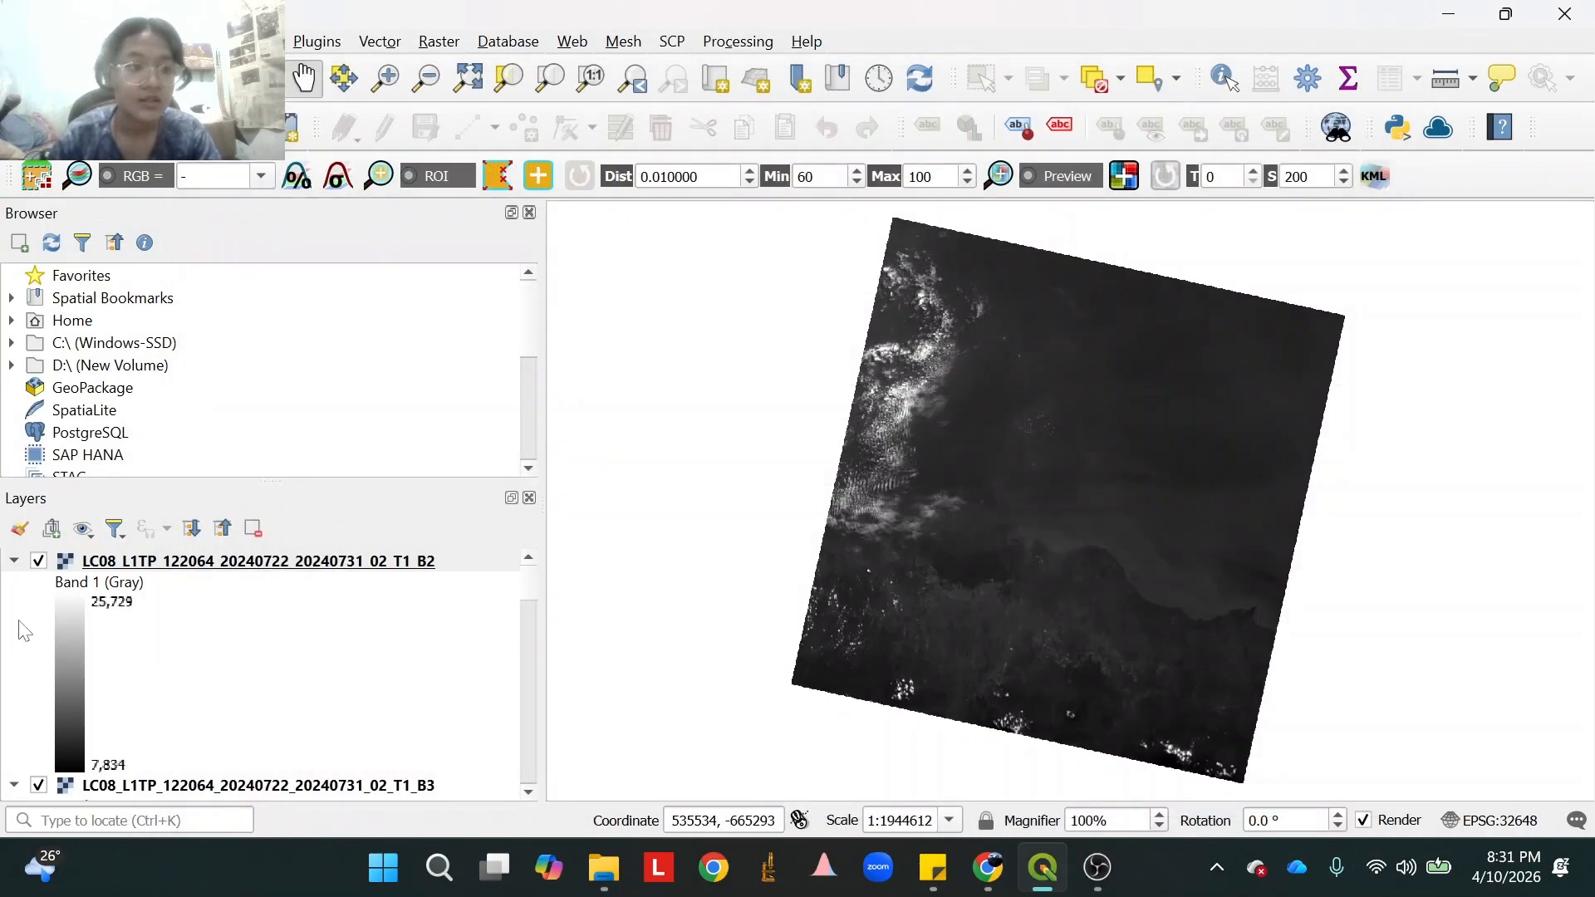
Collapse the legends of the seven LC08 band layers, B1 through B7.
click(14, 562)
click(14, 583)
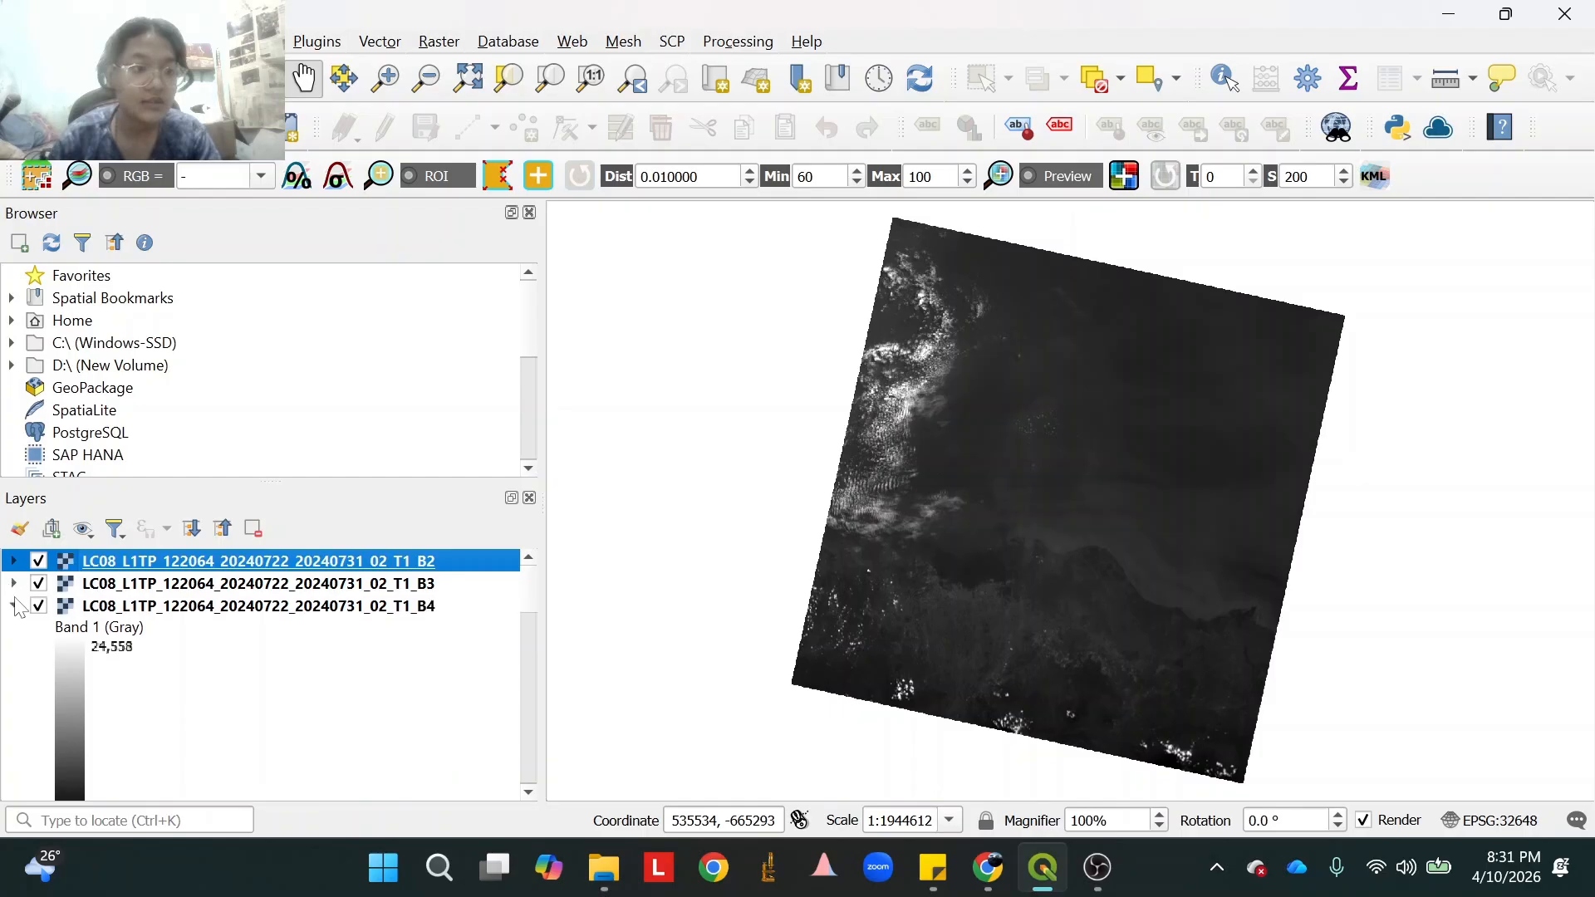
click(14, 605)
click(14, 628)
click(14, 651)
click(15, 673)
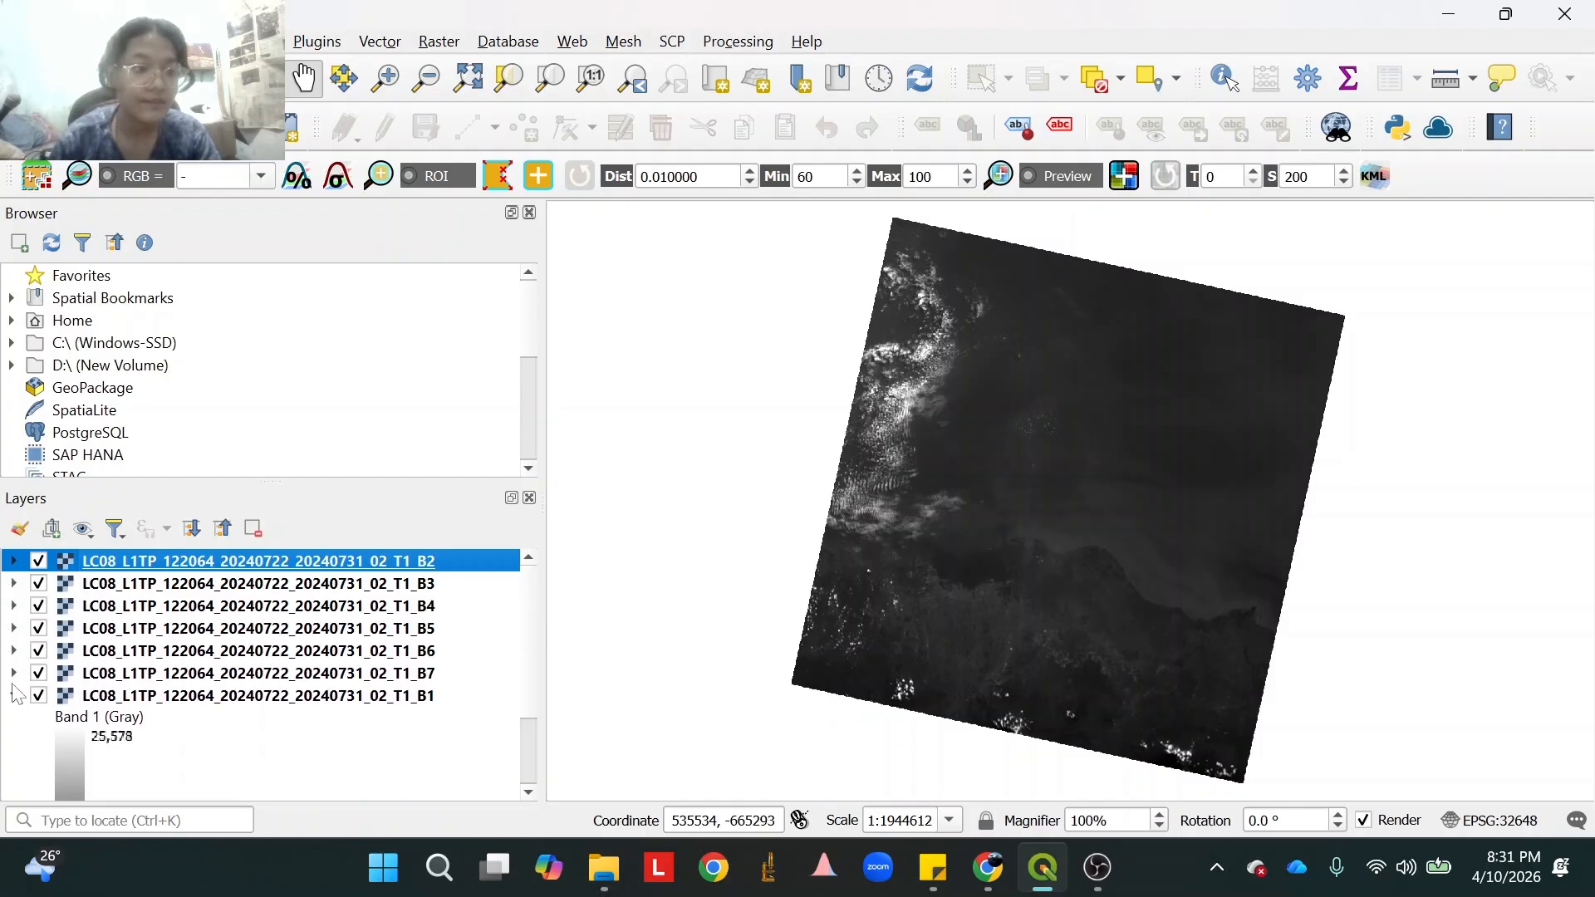
click(15, 696)
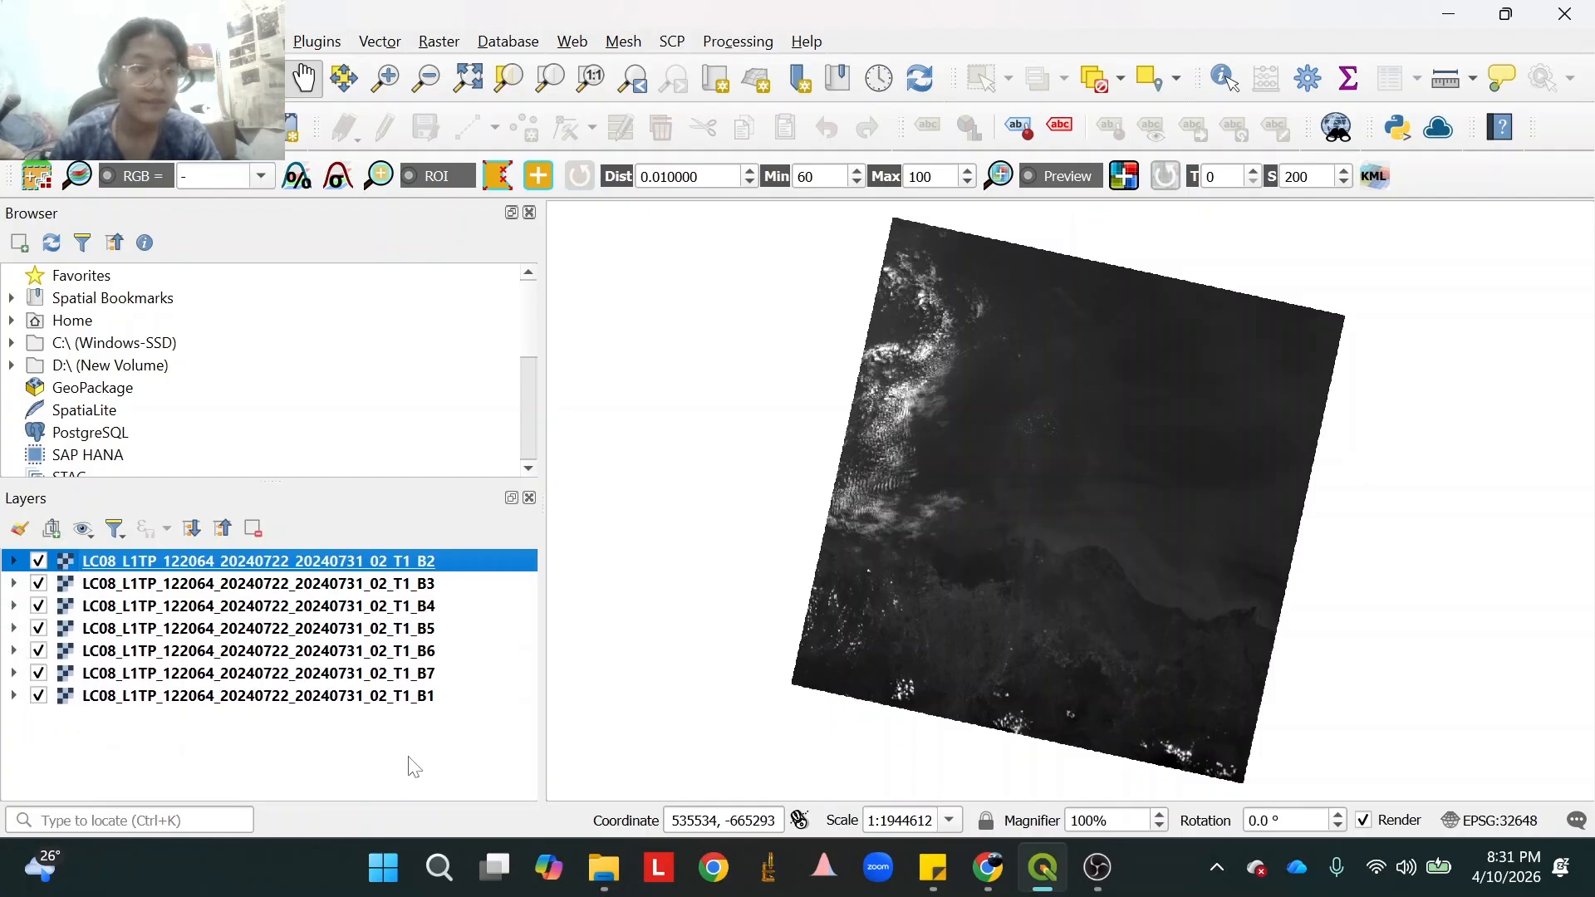
Reorder the LC08 layers so that B5, B4, B3, B2 and B1 follow in descending order below B6 and B7.
drag(447, 599, 455, 664)
drag(430, 572, 447, 652)
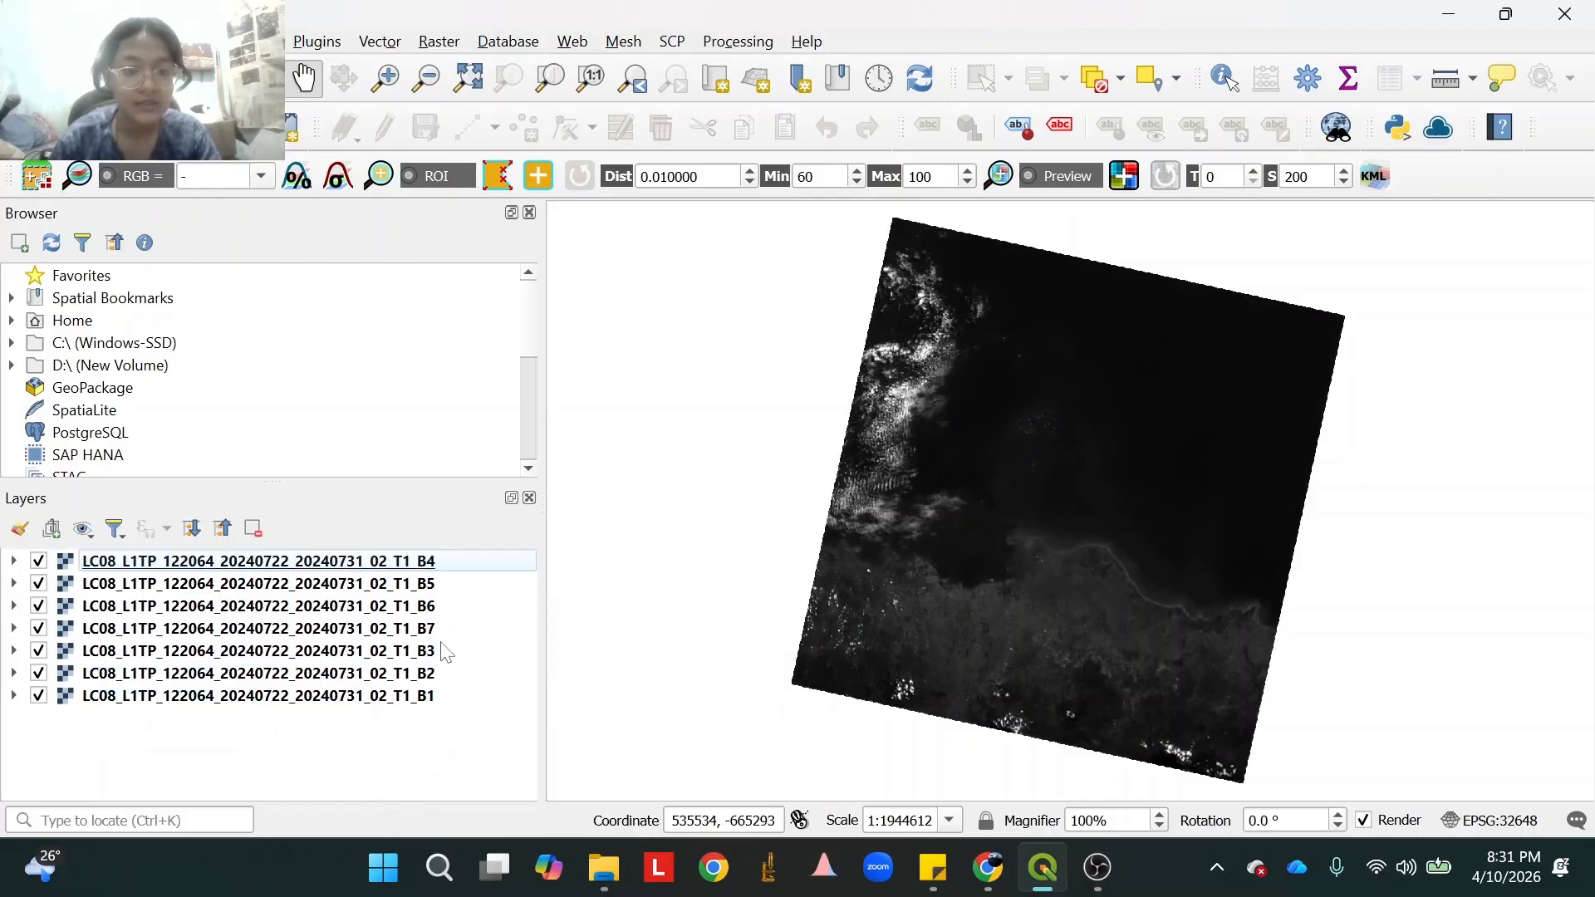
drag(432, 570, 444, 635)
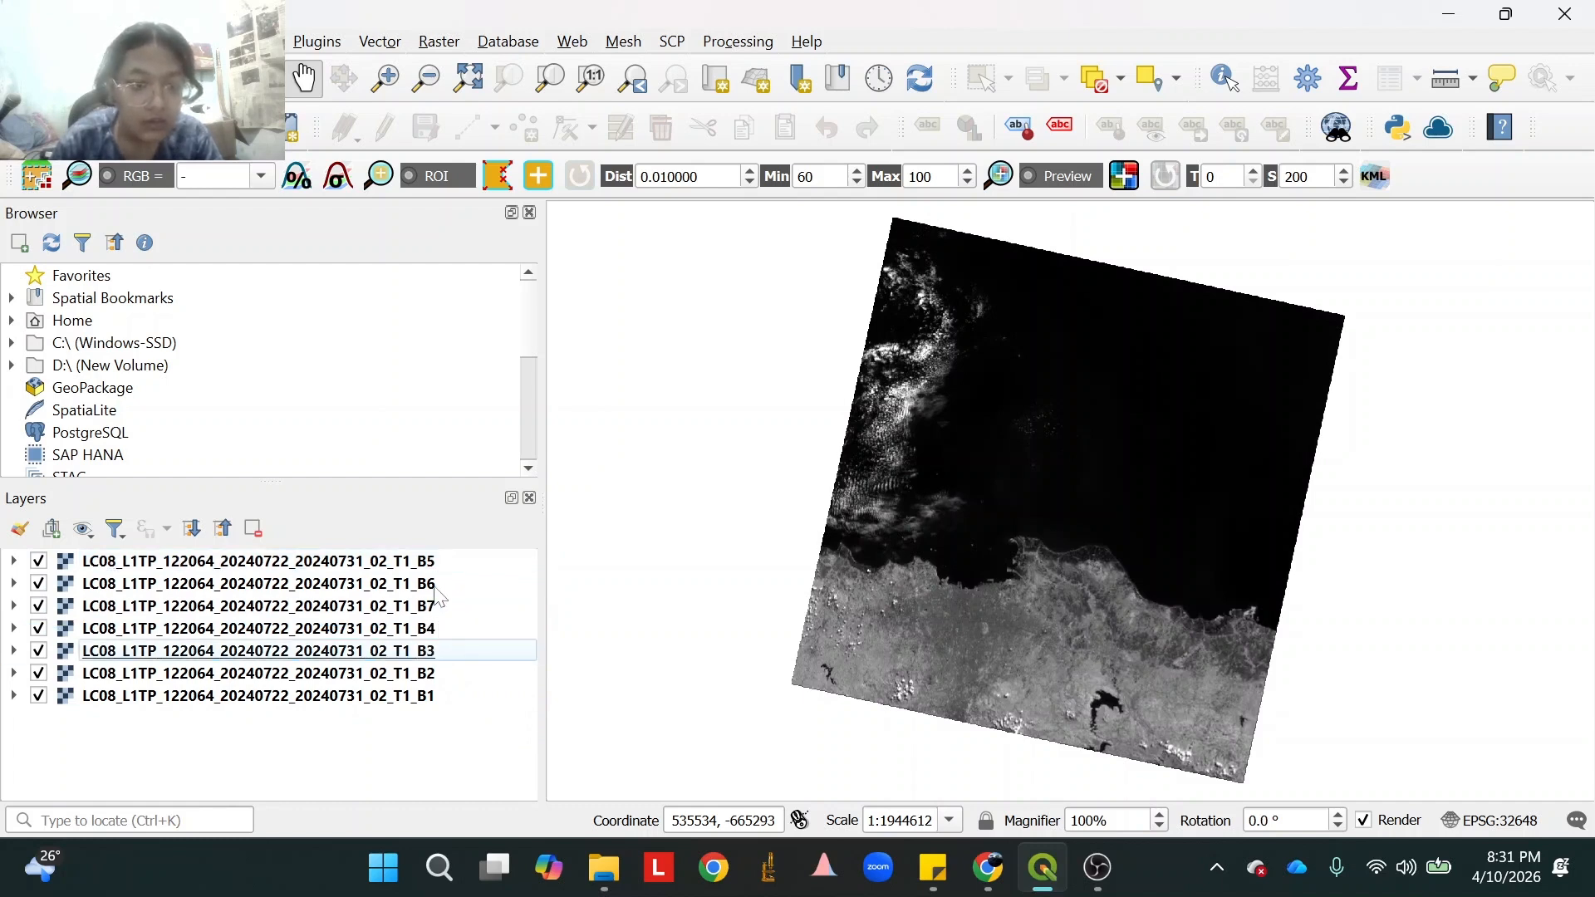
drag(428, 562, 433, 621)
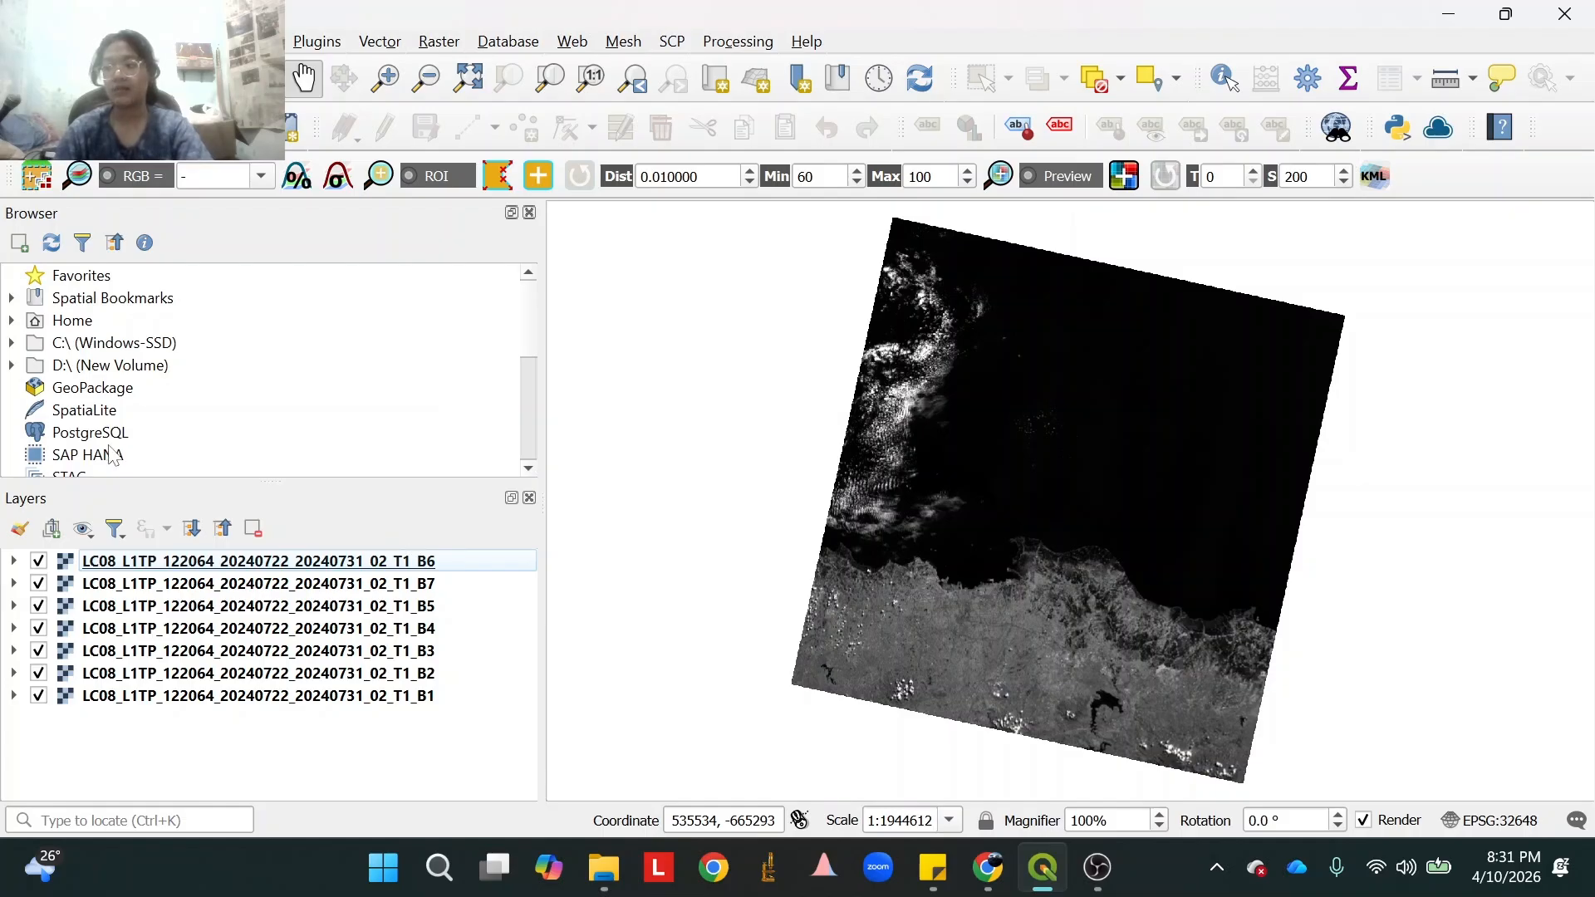
Load the seven converted rasters RT_LC08_L1TP_122064_20240722_20240731_02_T1_B1 through B7 from the Landsat Ganjil folder as layers.
click(36, 127)
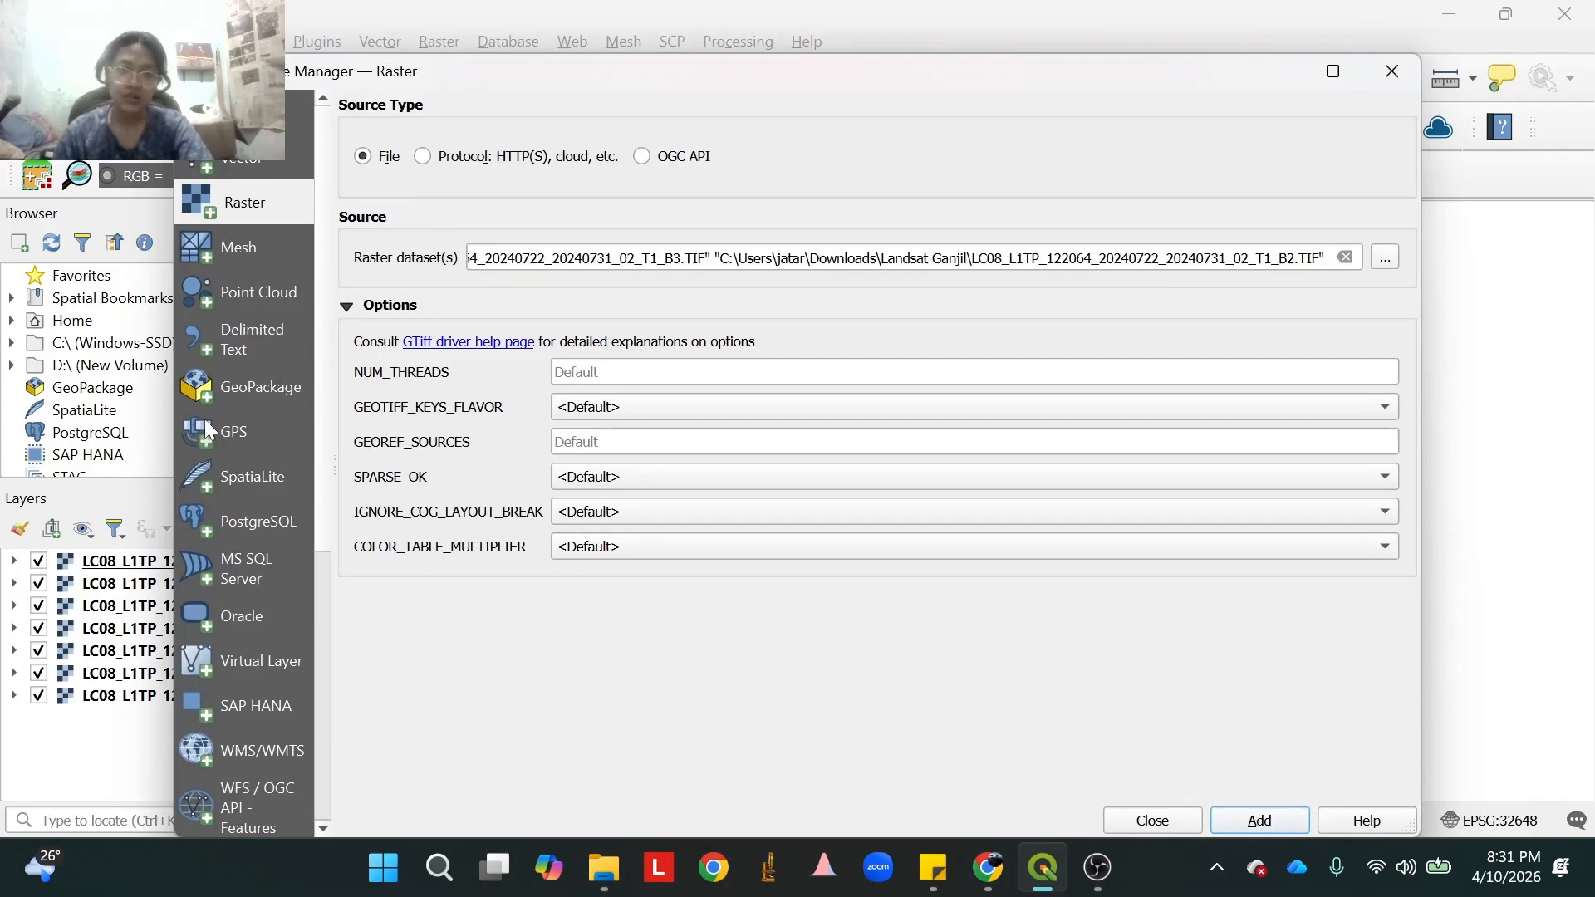
click(1349, 259)
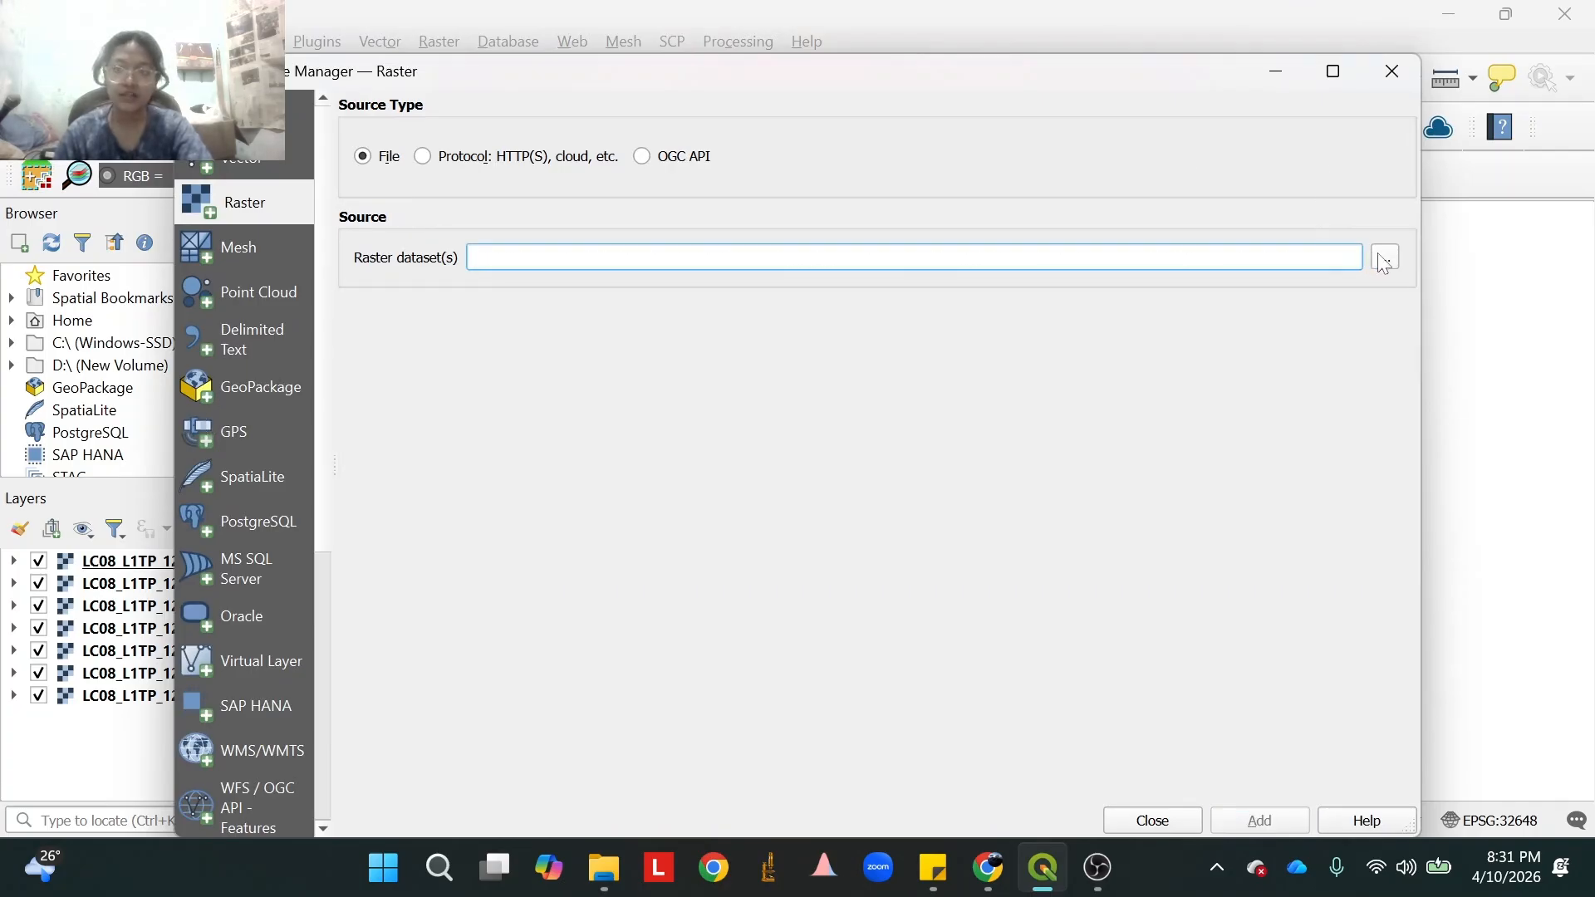
click(1384, 261)
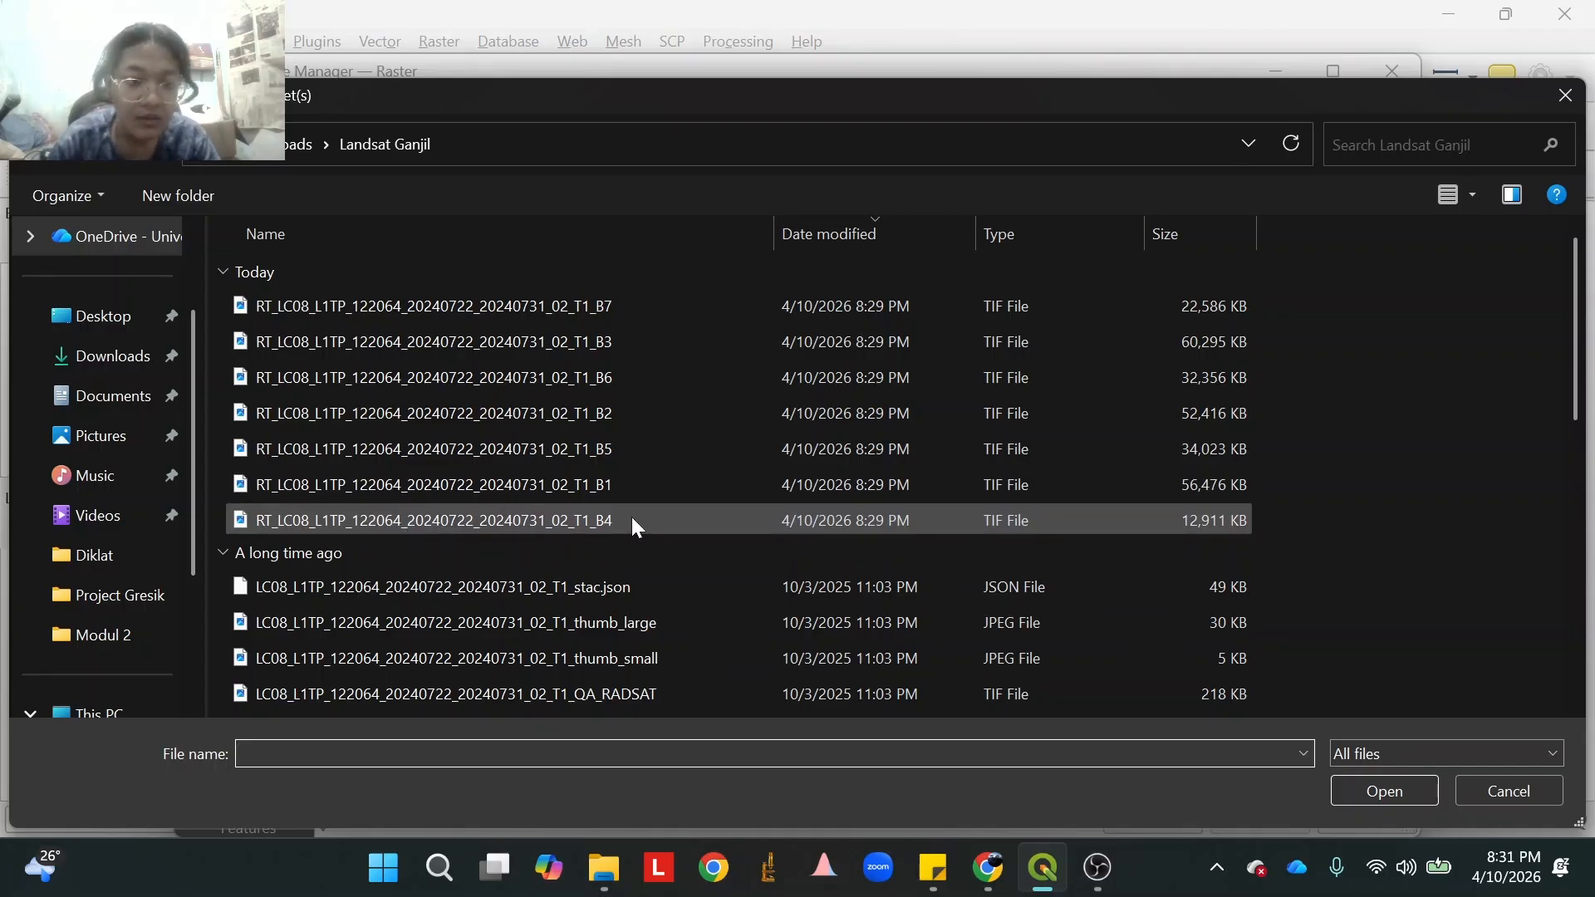
drag(631, 516, 635, 297)
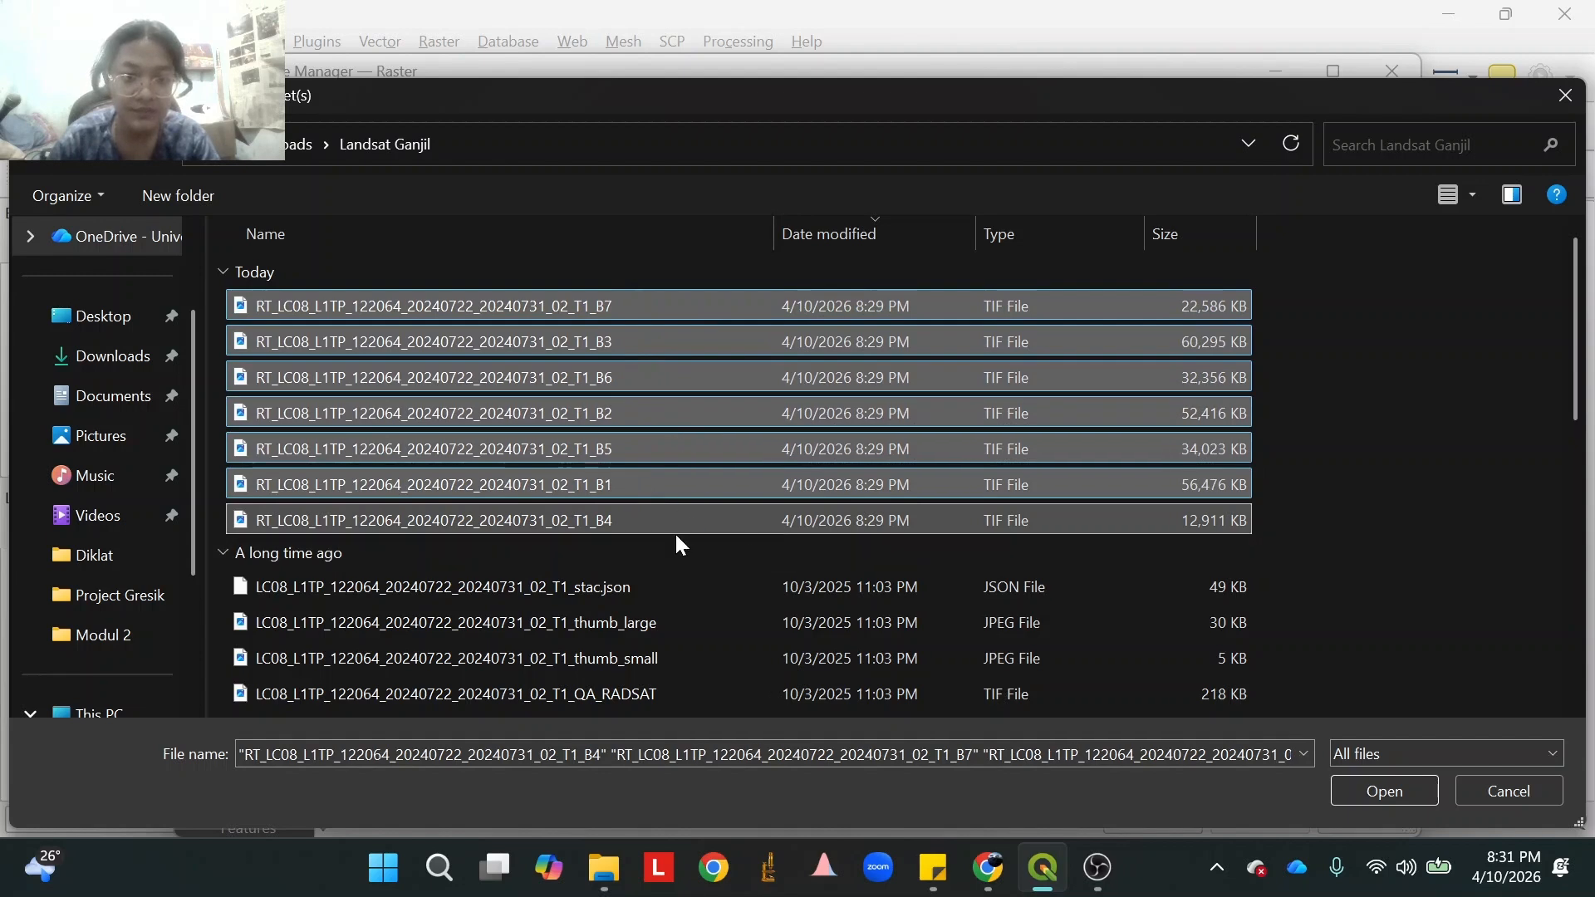
click(1409, 791)
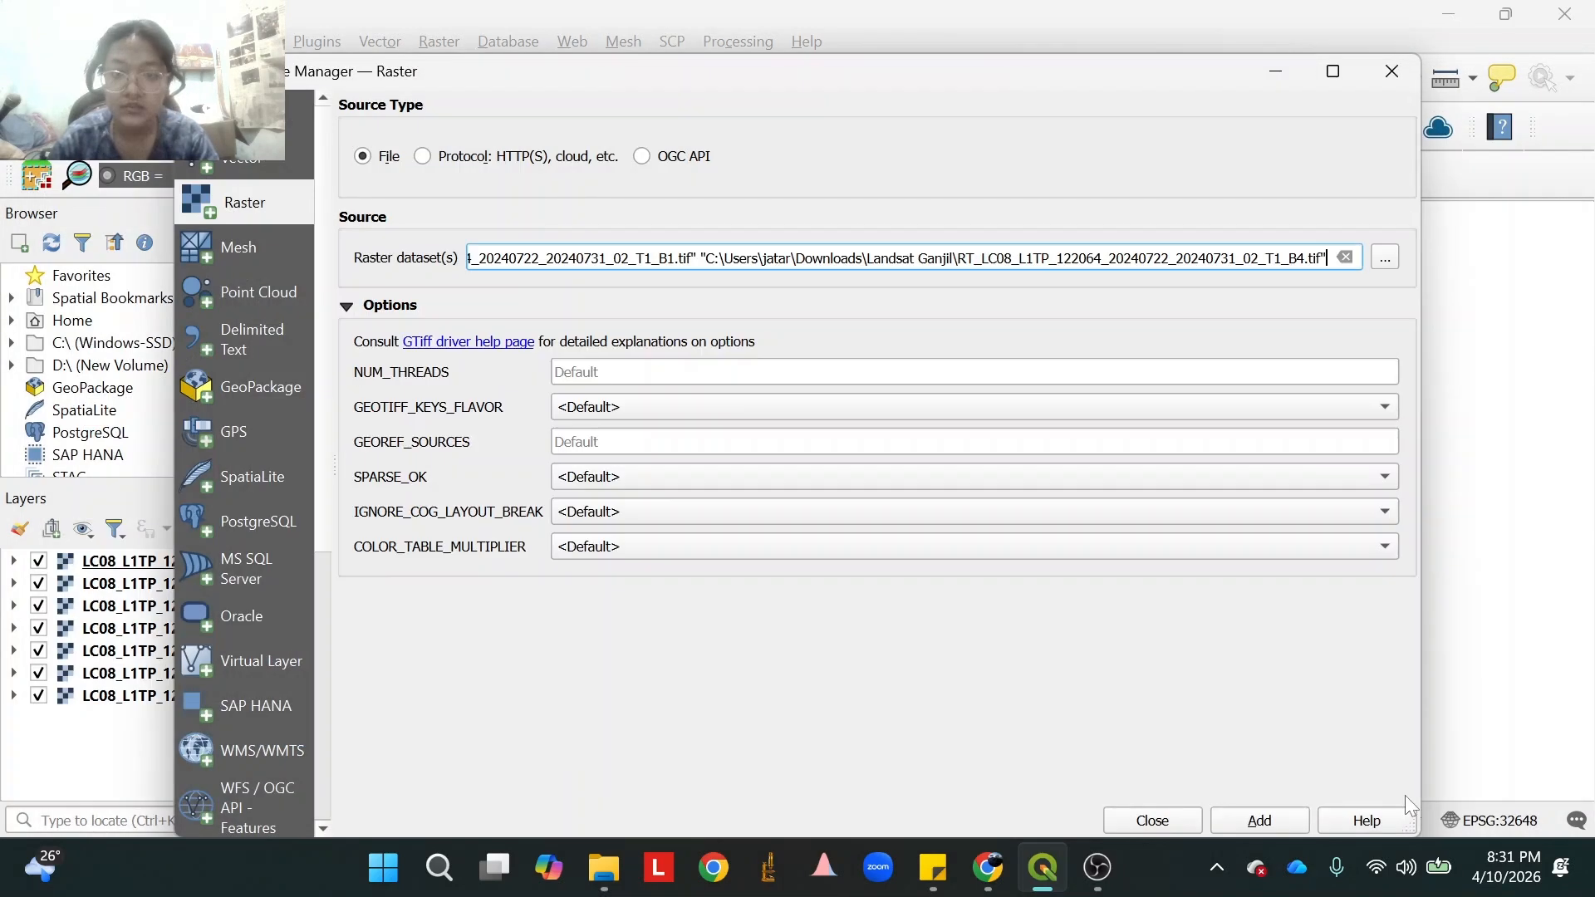
click(1260, 822)
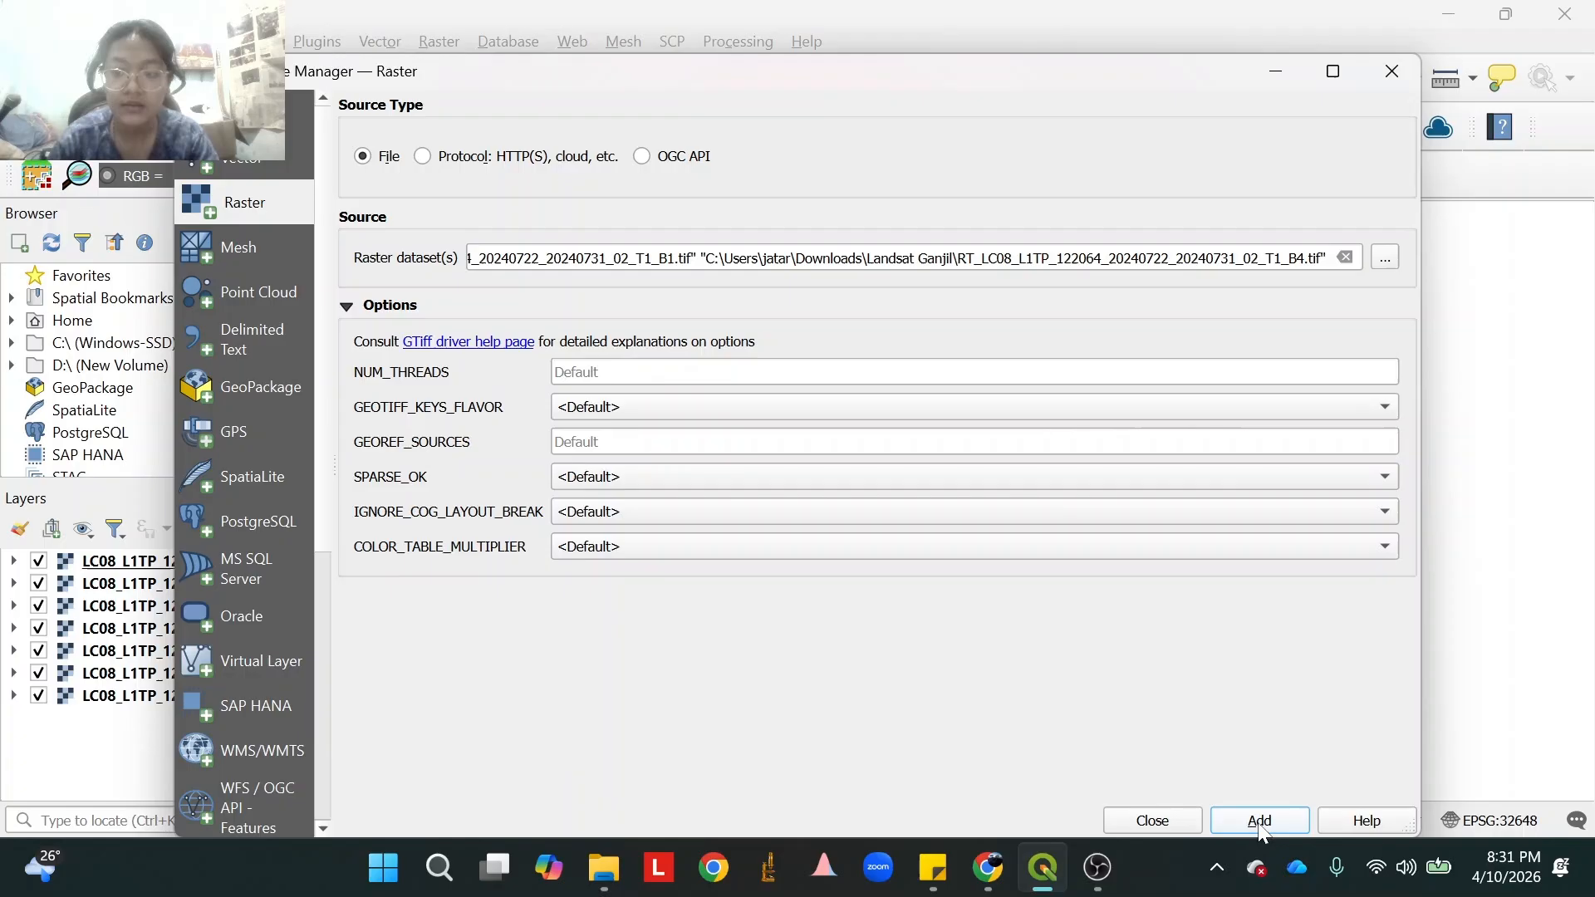
click(1402, 72)
Collapse the legends of the seven RT_LC08 band layers.
click(12, 563)
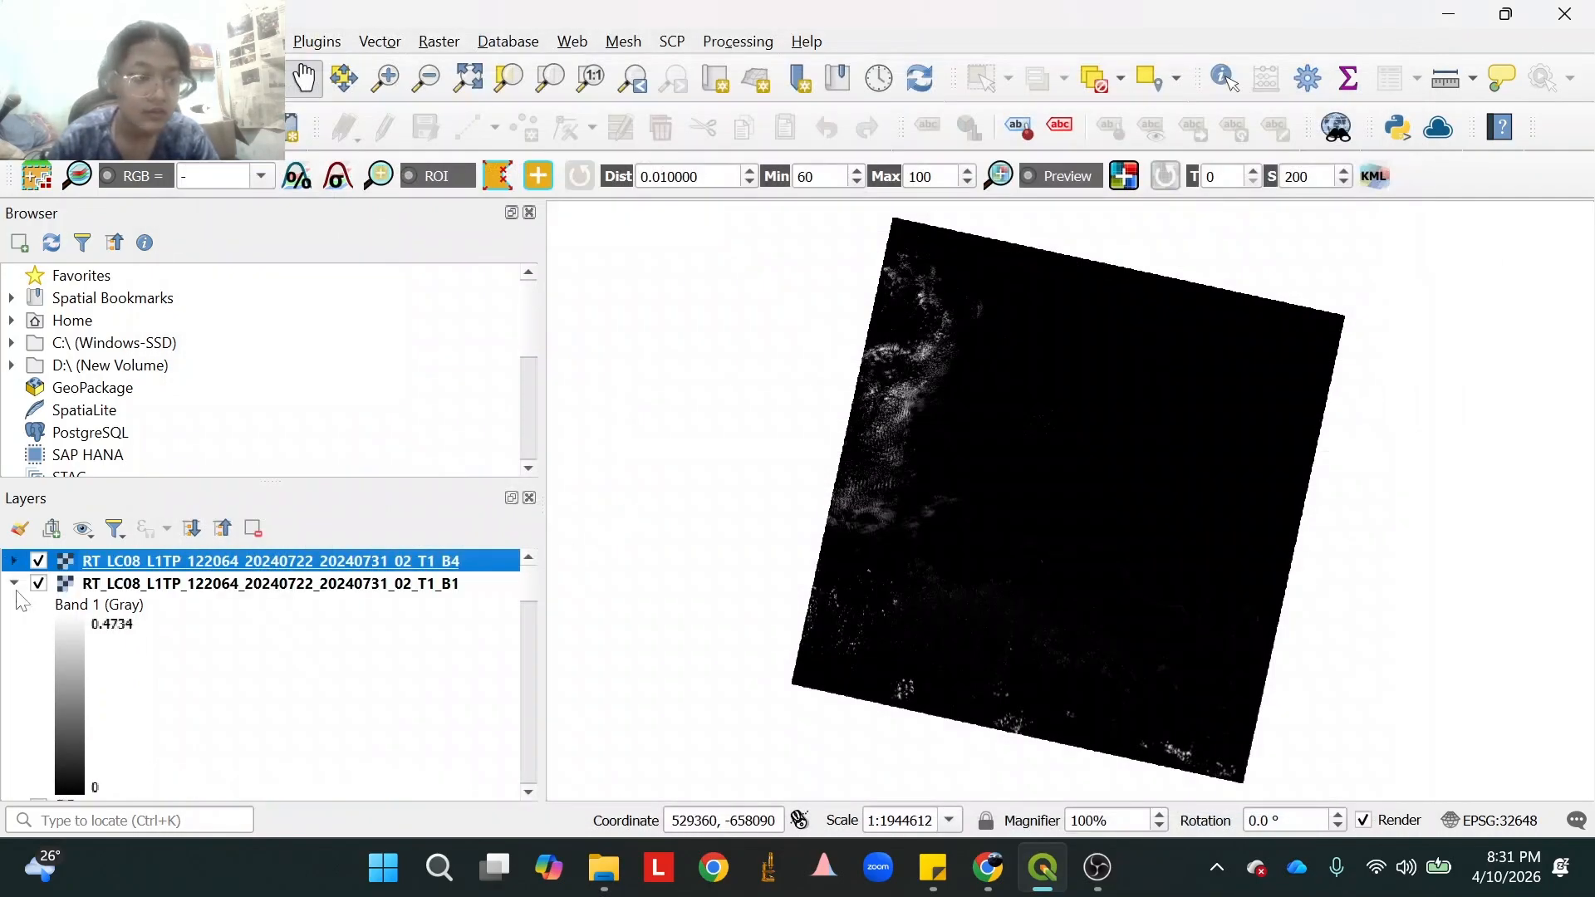
click(14, 583)
click(13, 605)
click(14, 628)
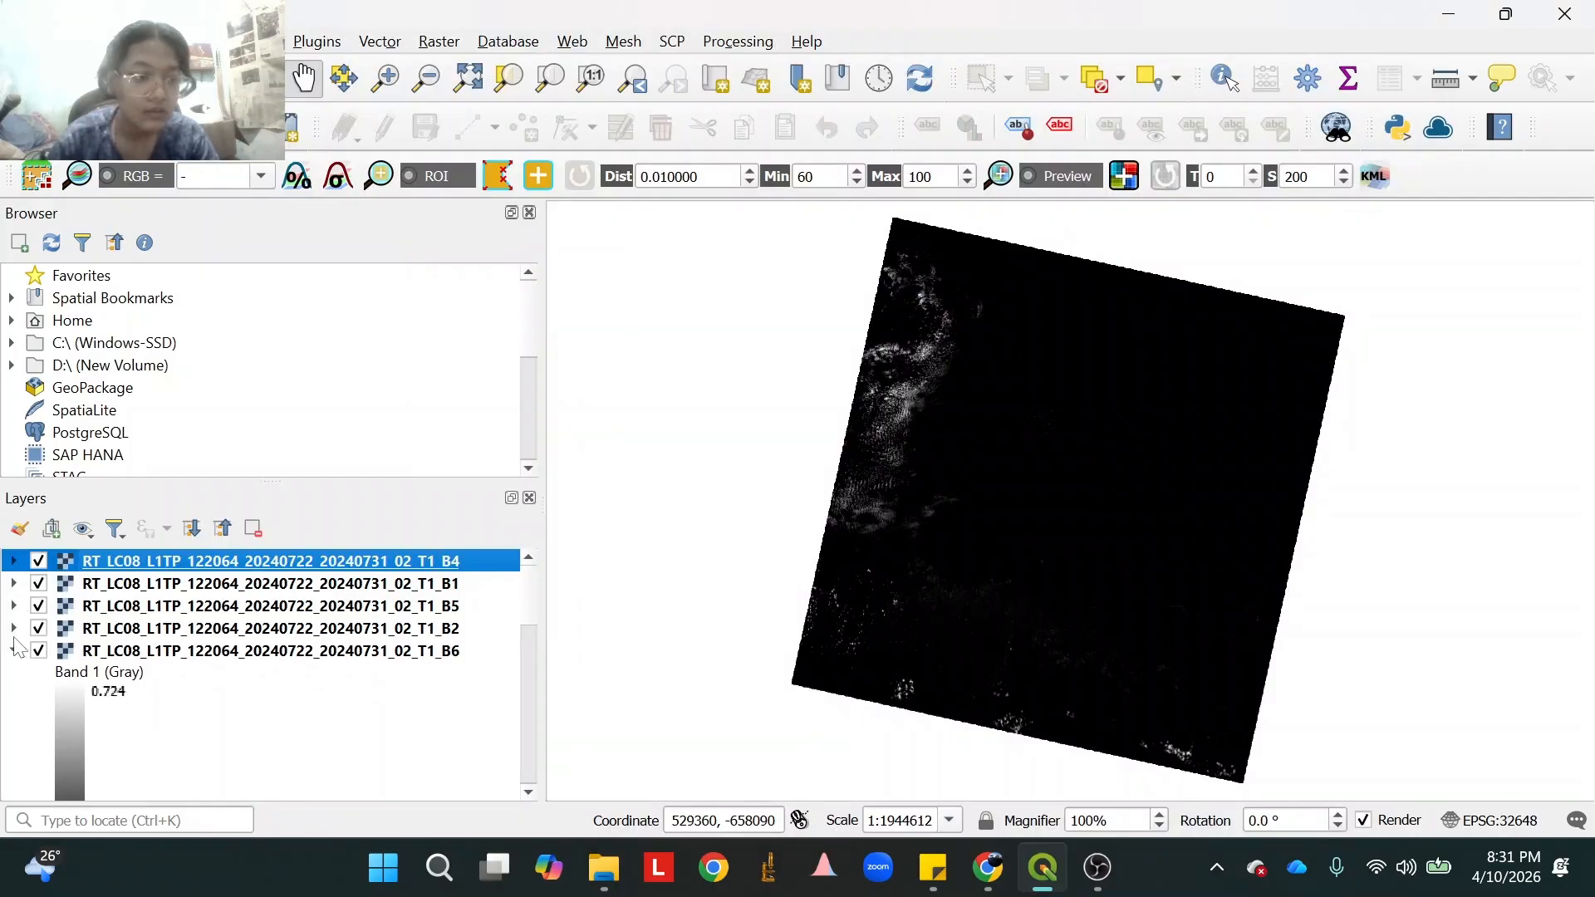
click(14, 650)
click(15, 674)
click(13, 696)
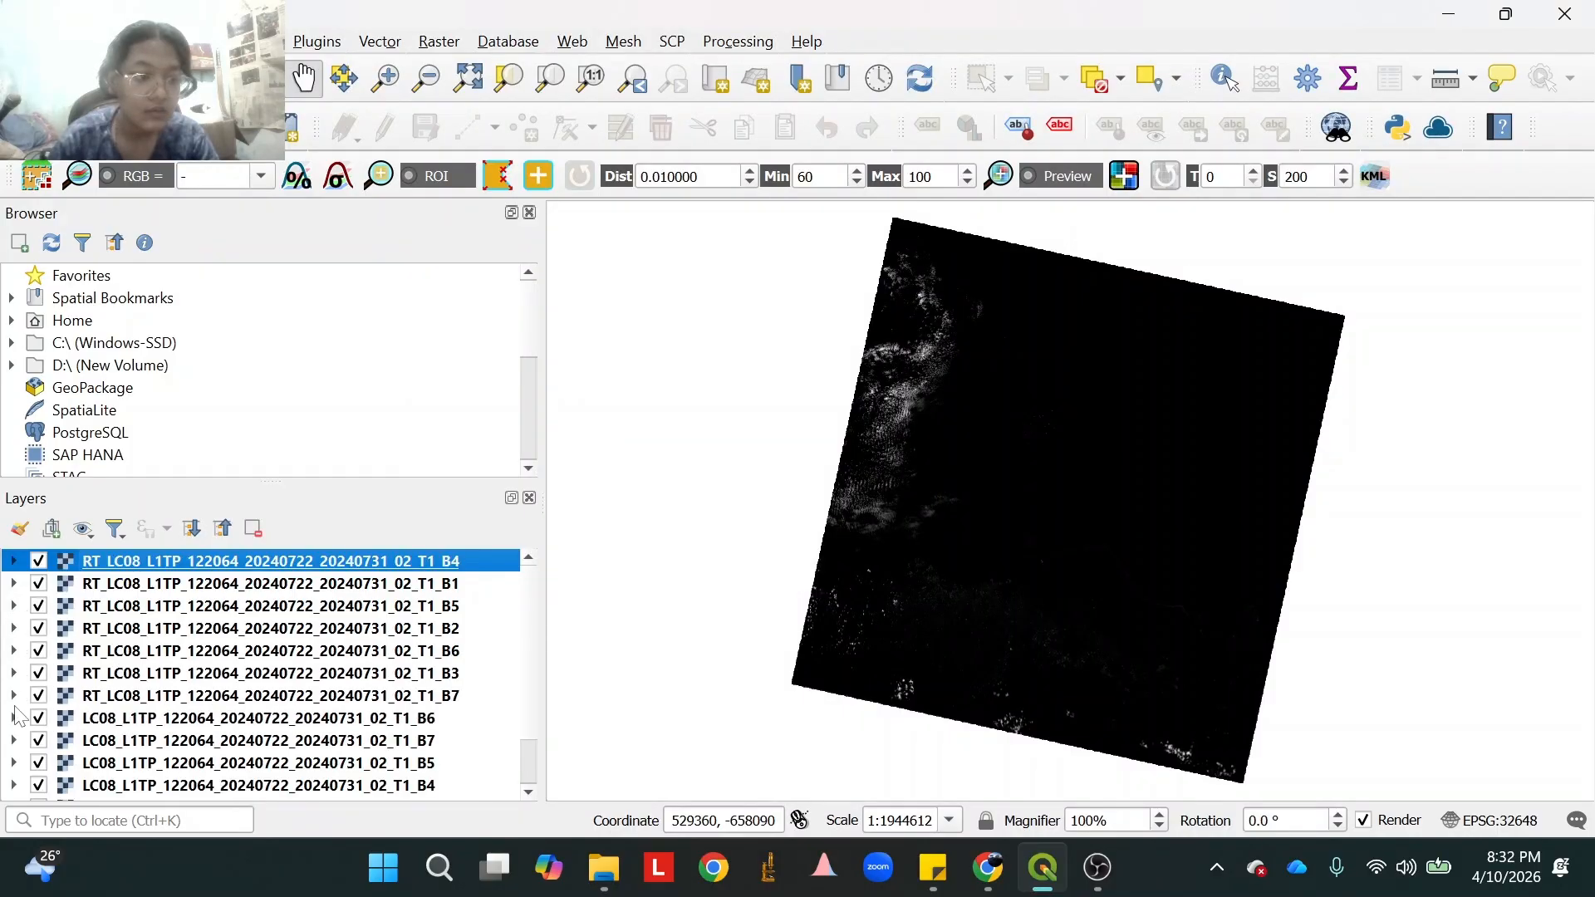
Sort the RT_LC08 layers in ascending band order from B1 to B7 above the original LC08 layers.
scroll(206, 646, down, 1)
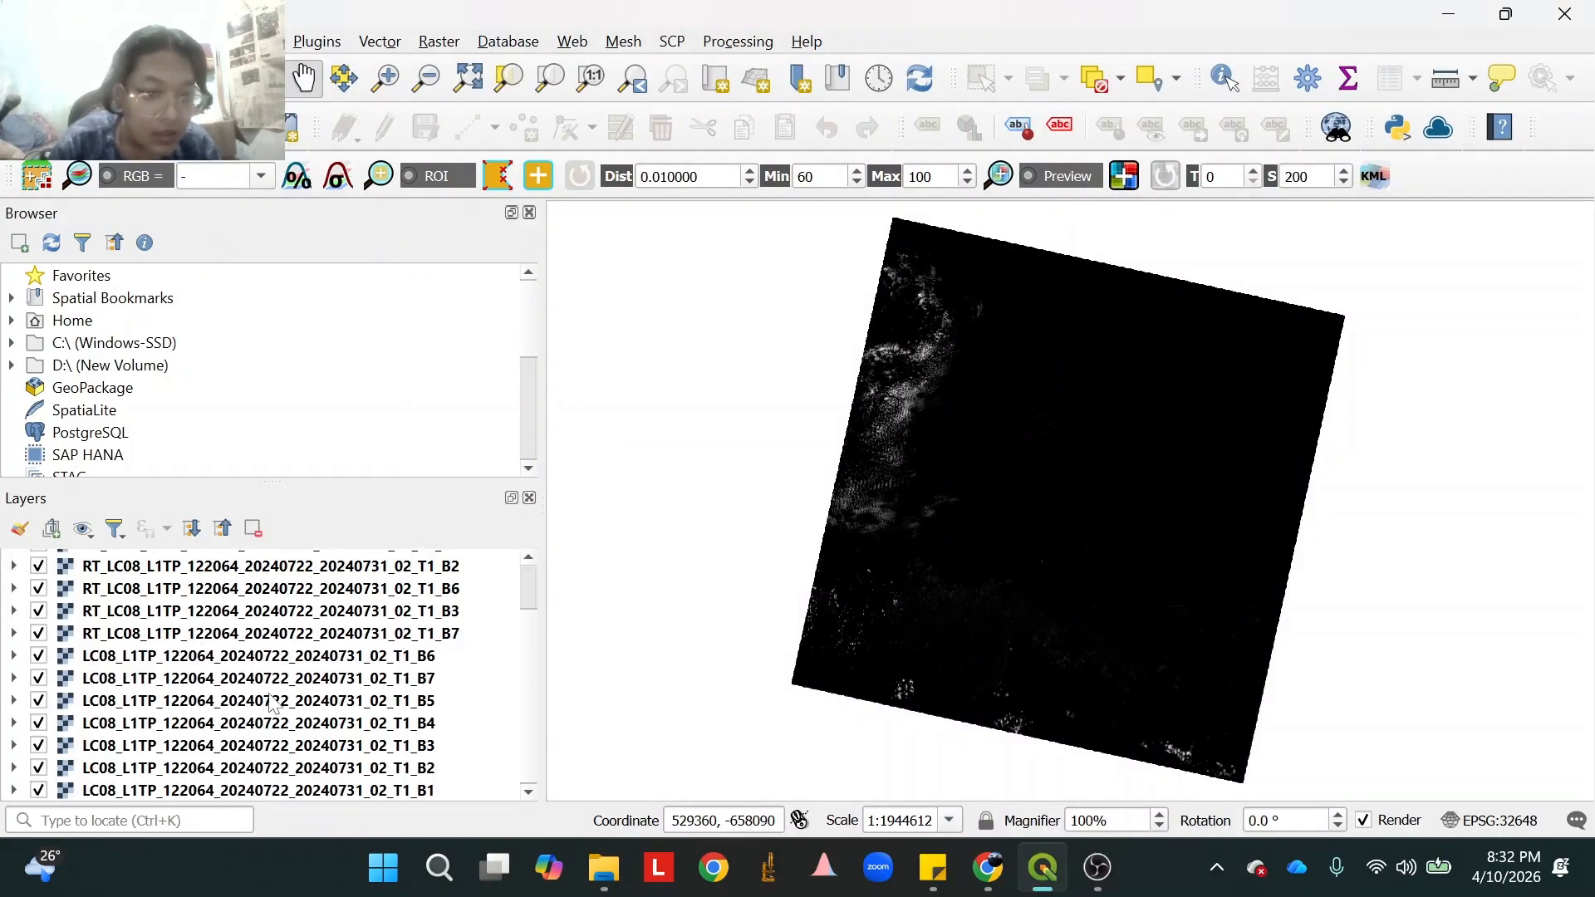
scroll(396, 731, up, 1)
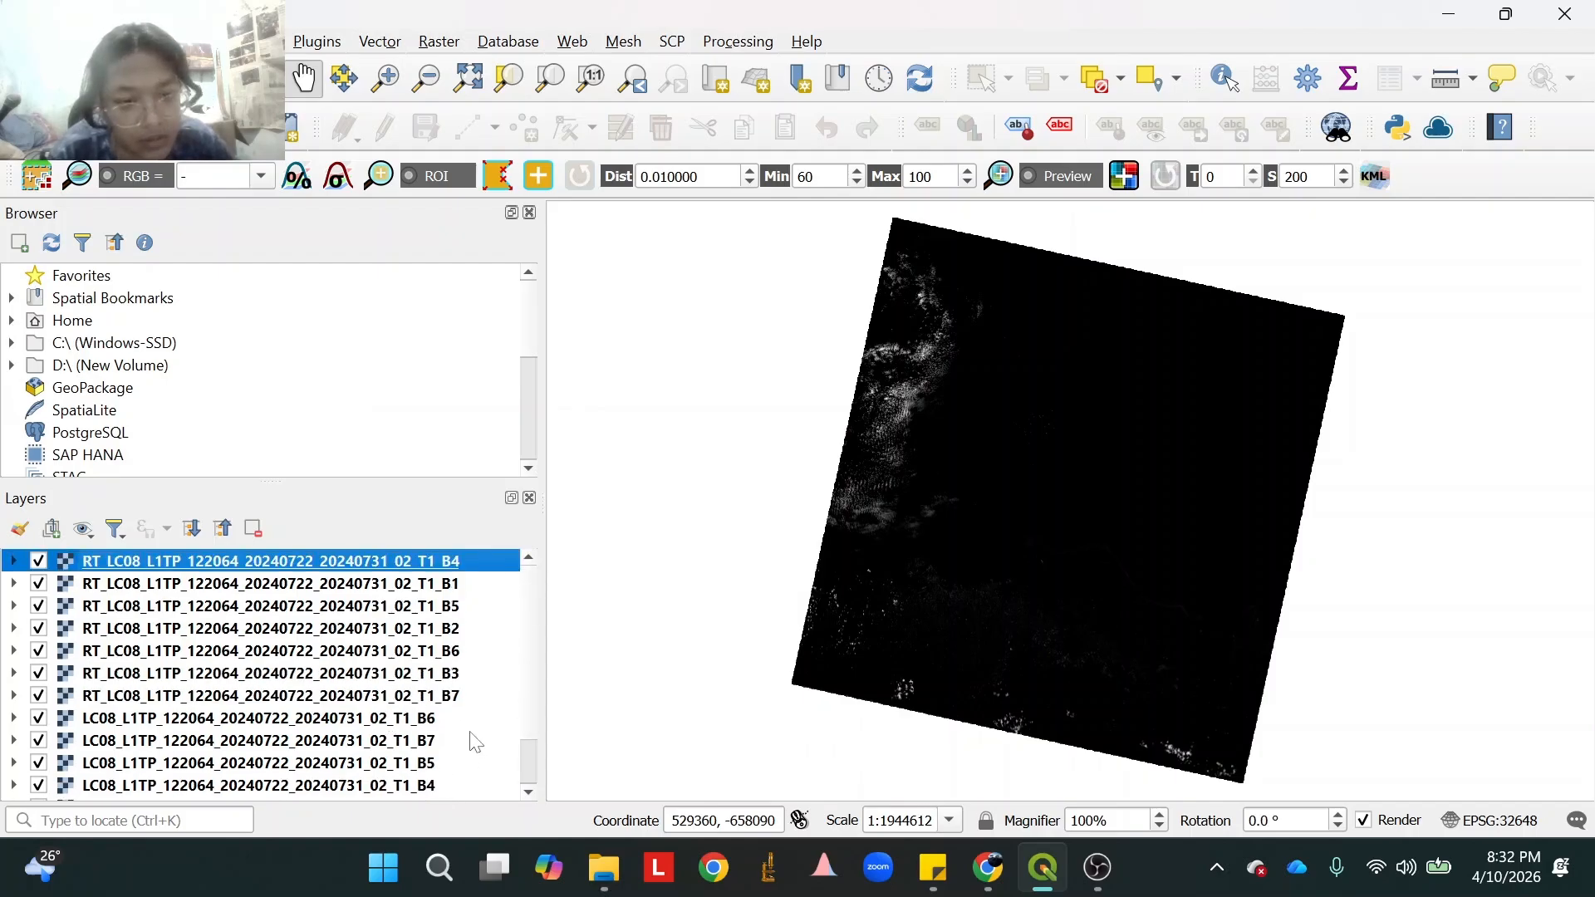
scroll(469, 710, down, 1)
scroll(465, 709, up, 1)
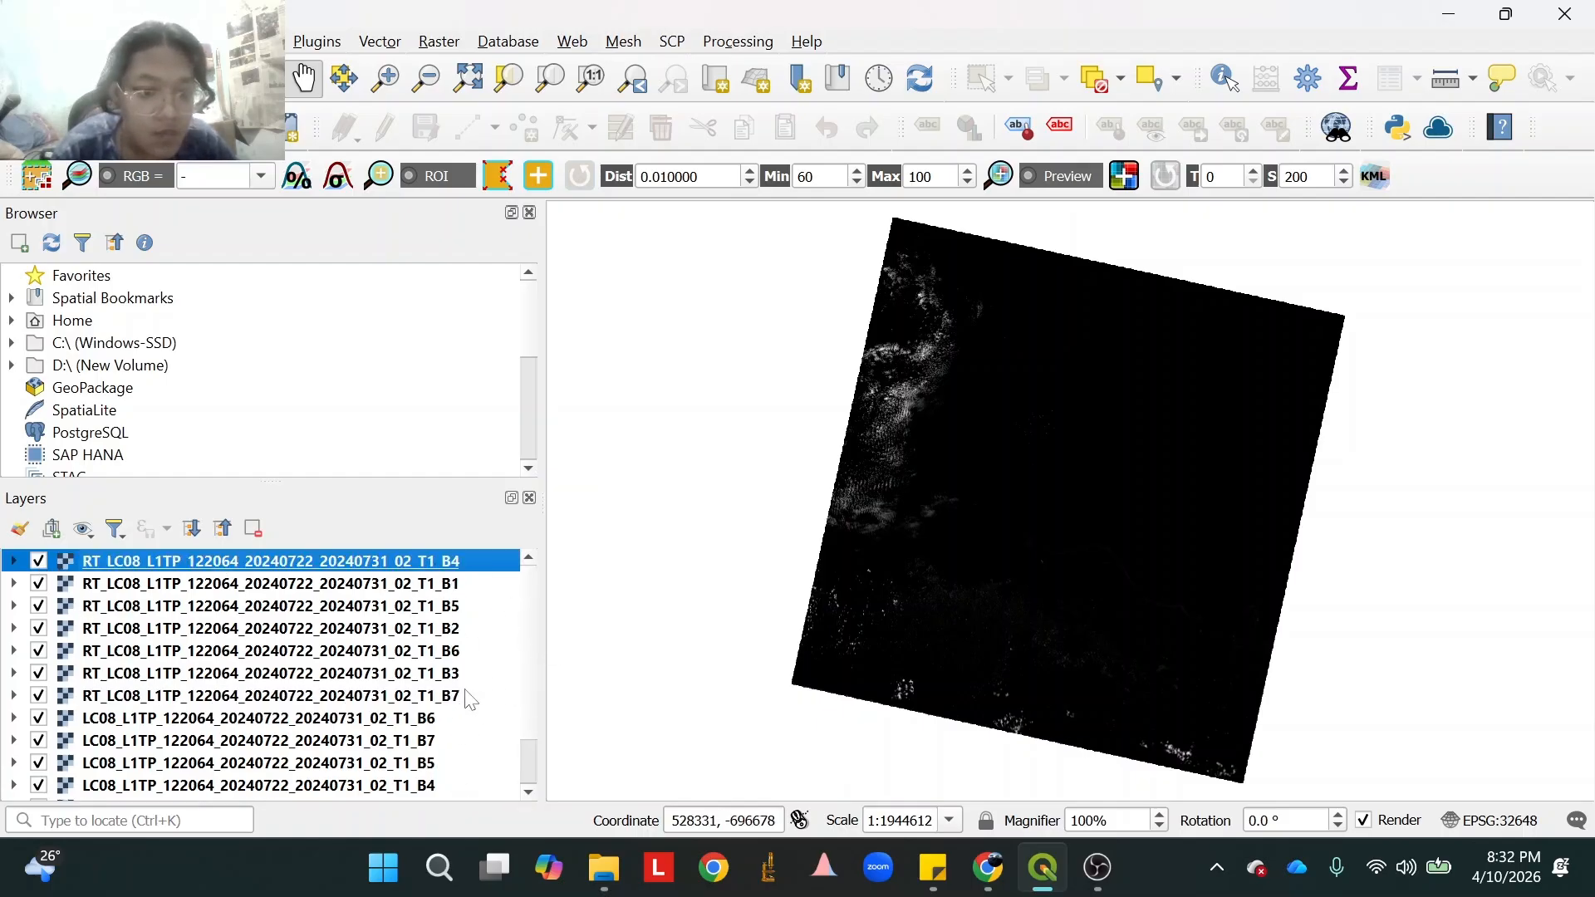
click(453, 588)
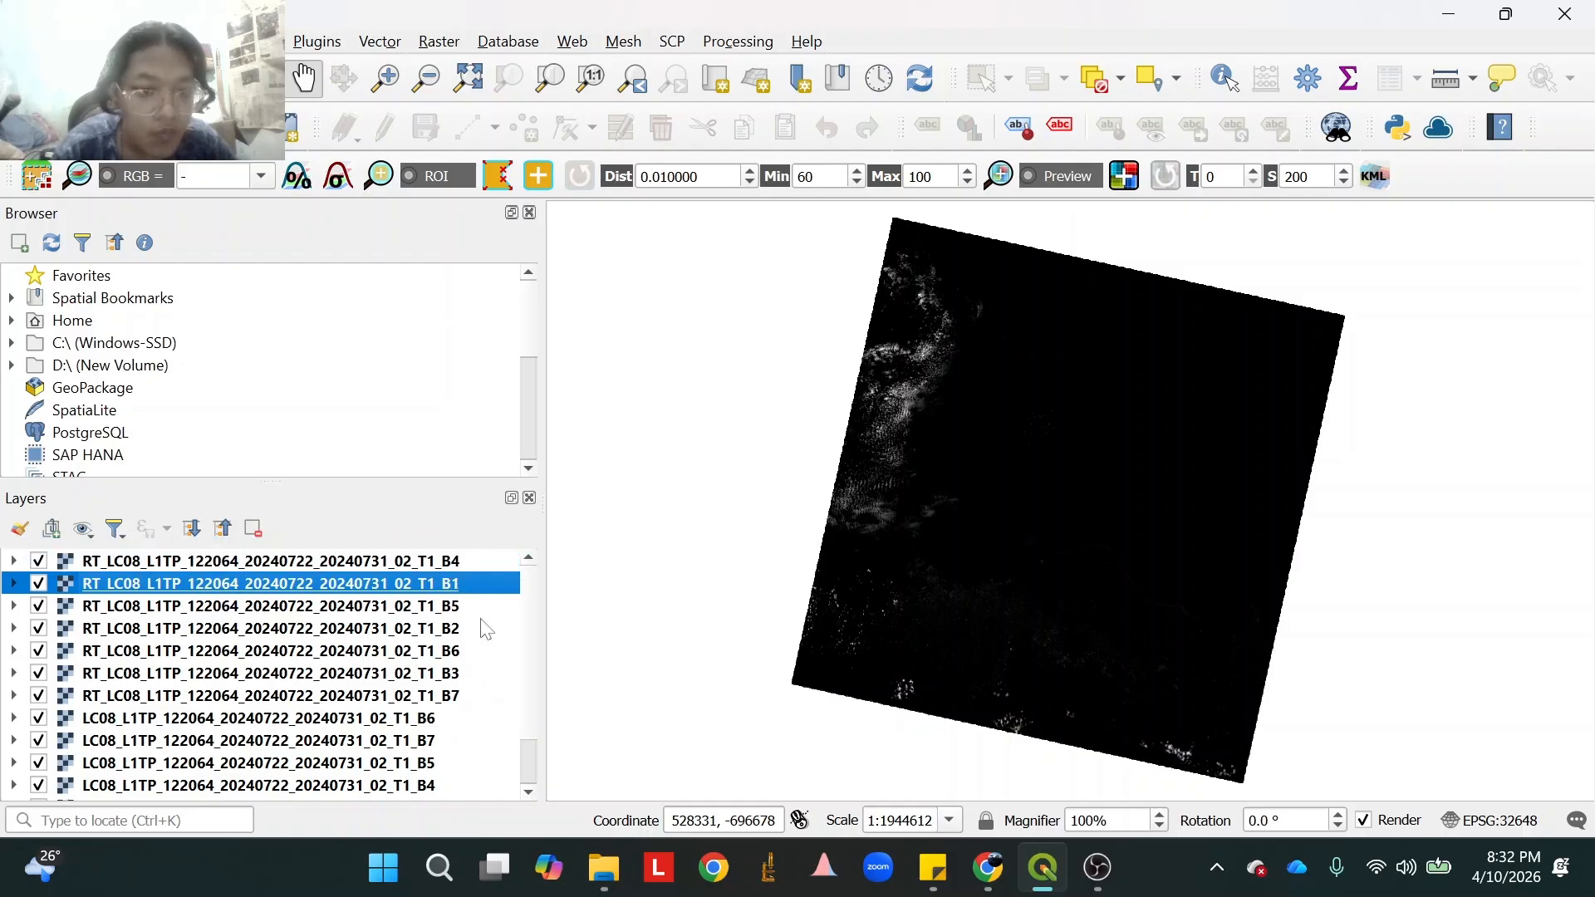
drag(458, 592, 465, 558)
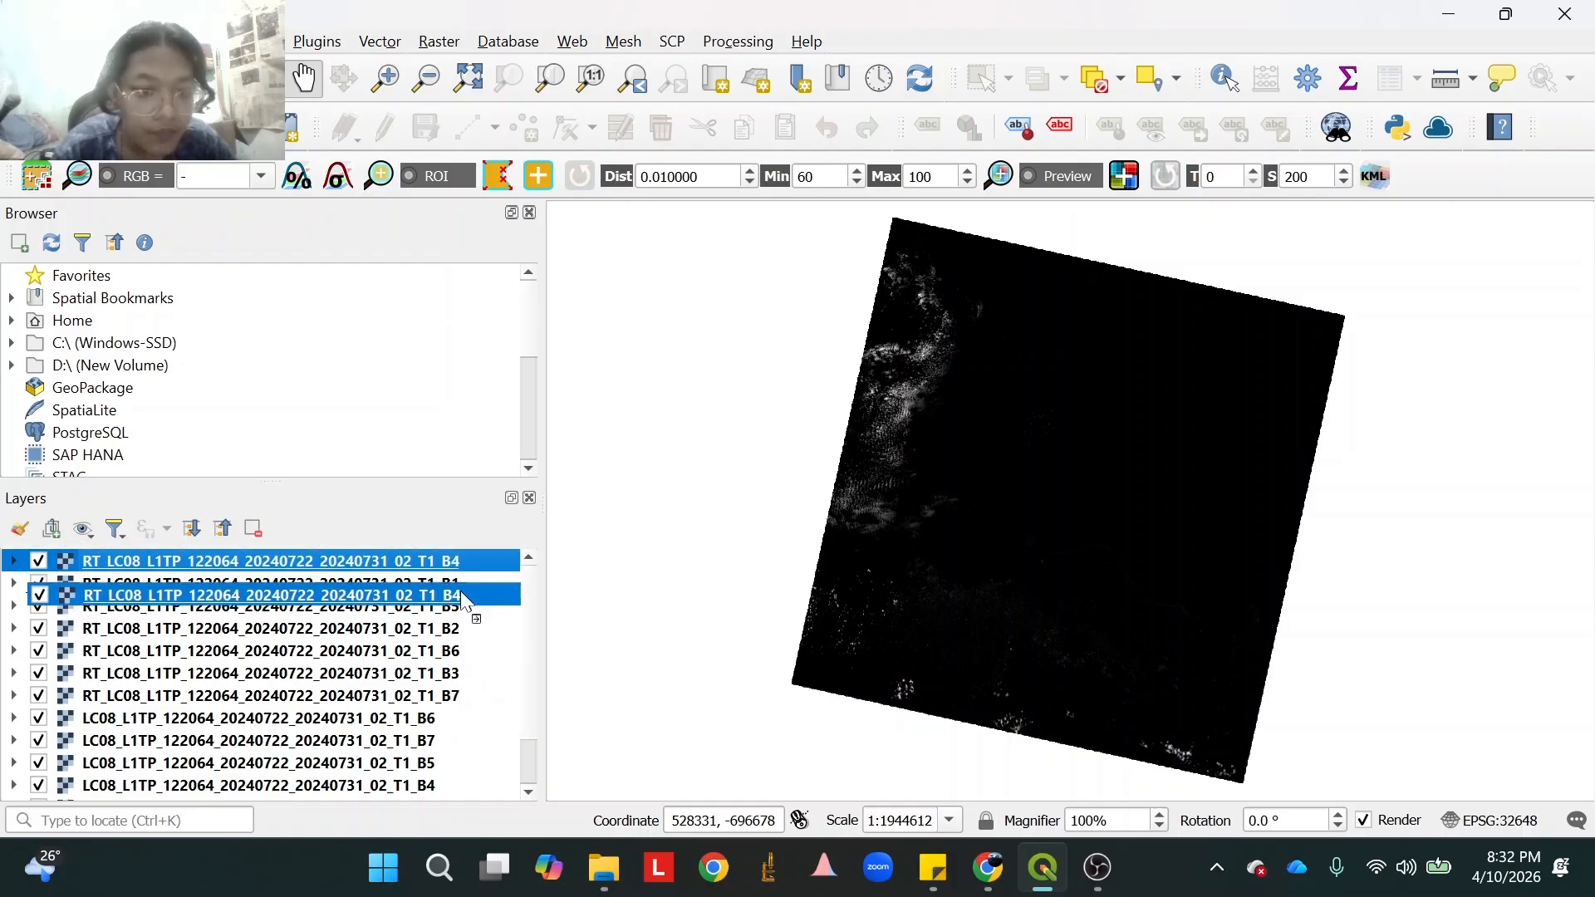
drag(465, 629, 449, 574)
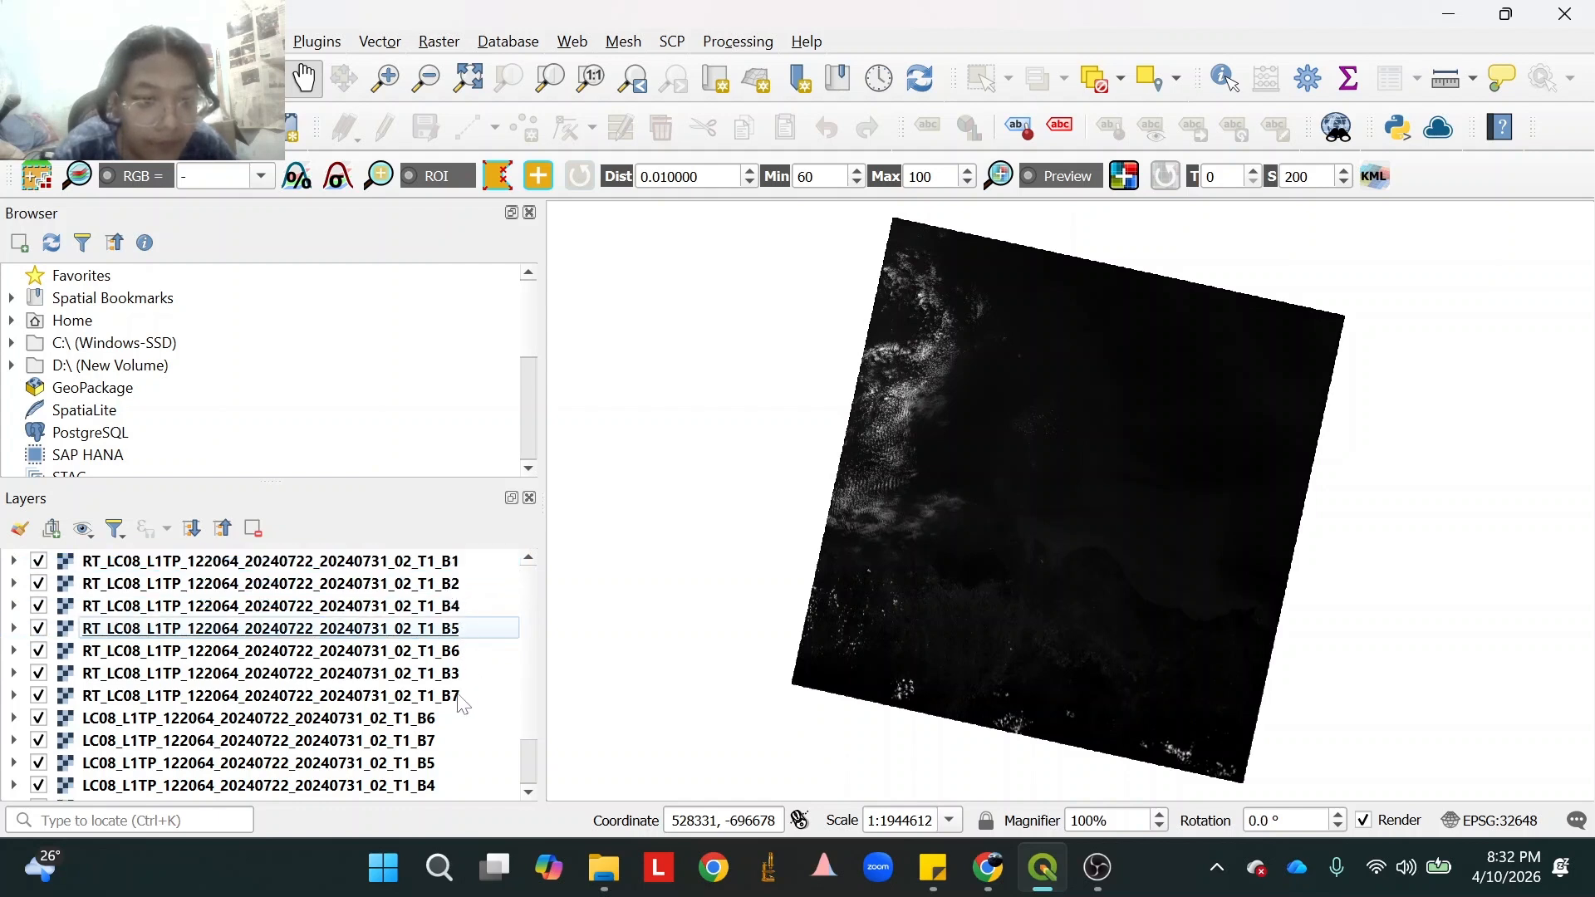
drag(468, 673, 469, 604)
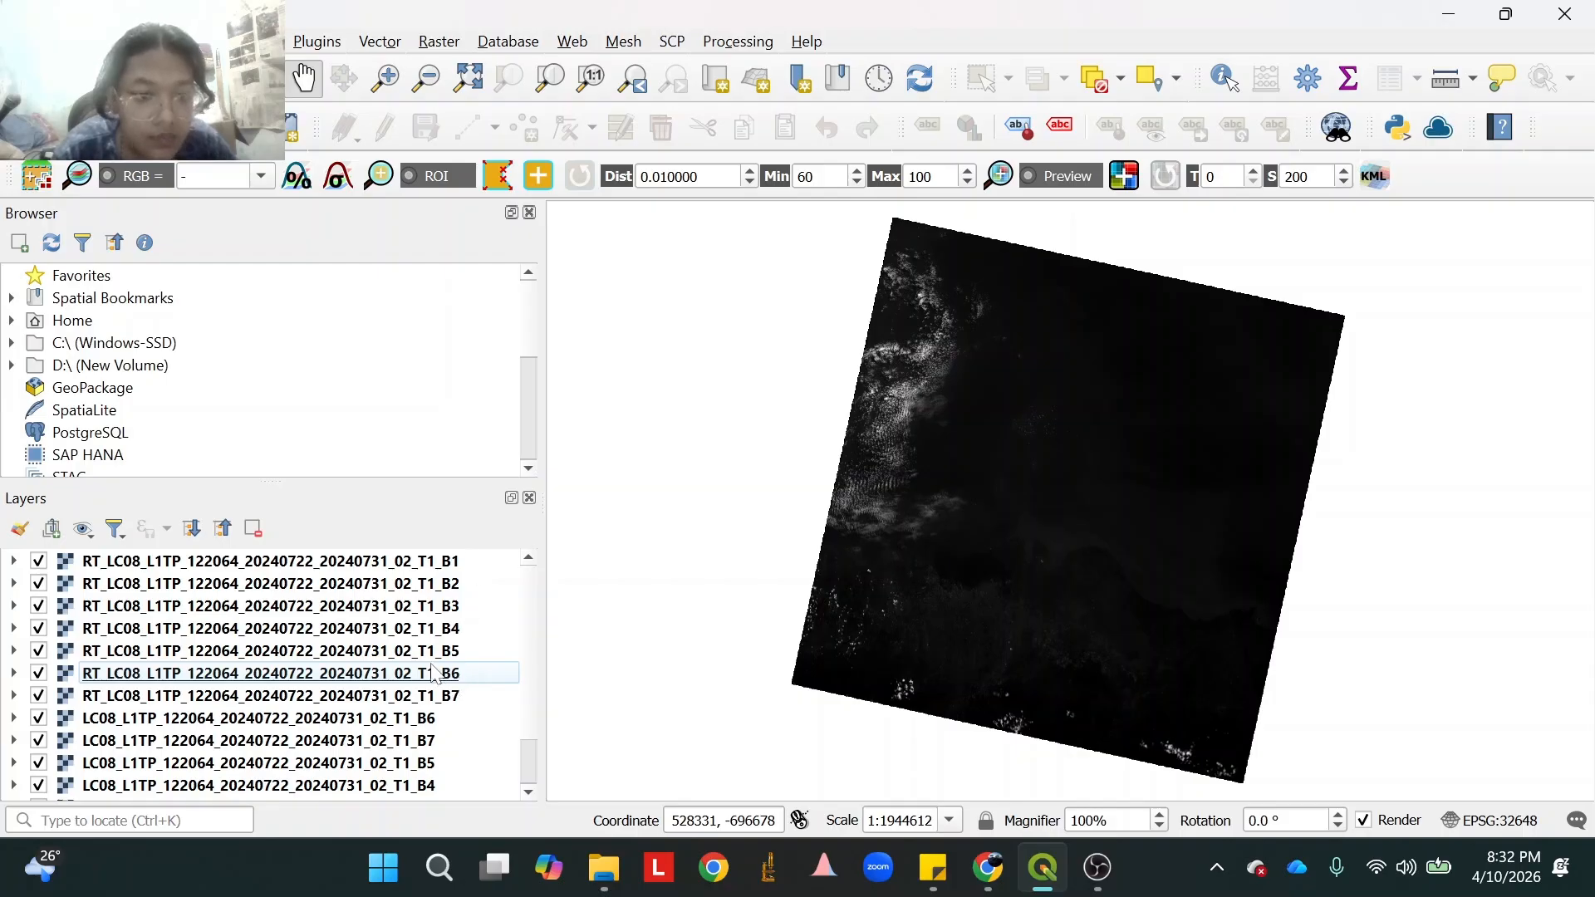
Sort the original LC08 layers in ascending band order from B1 to B7 below the RT_LC08 layers.
scroll(440, 686, down, 1)
drag(425, 795, 431, 652)
drag(427, 793, 418, 704)
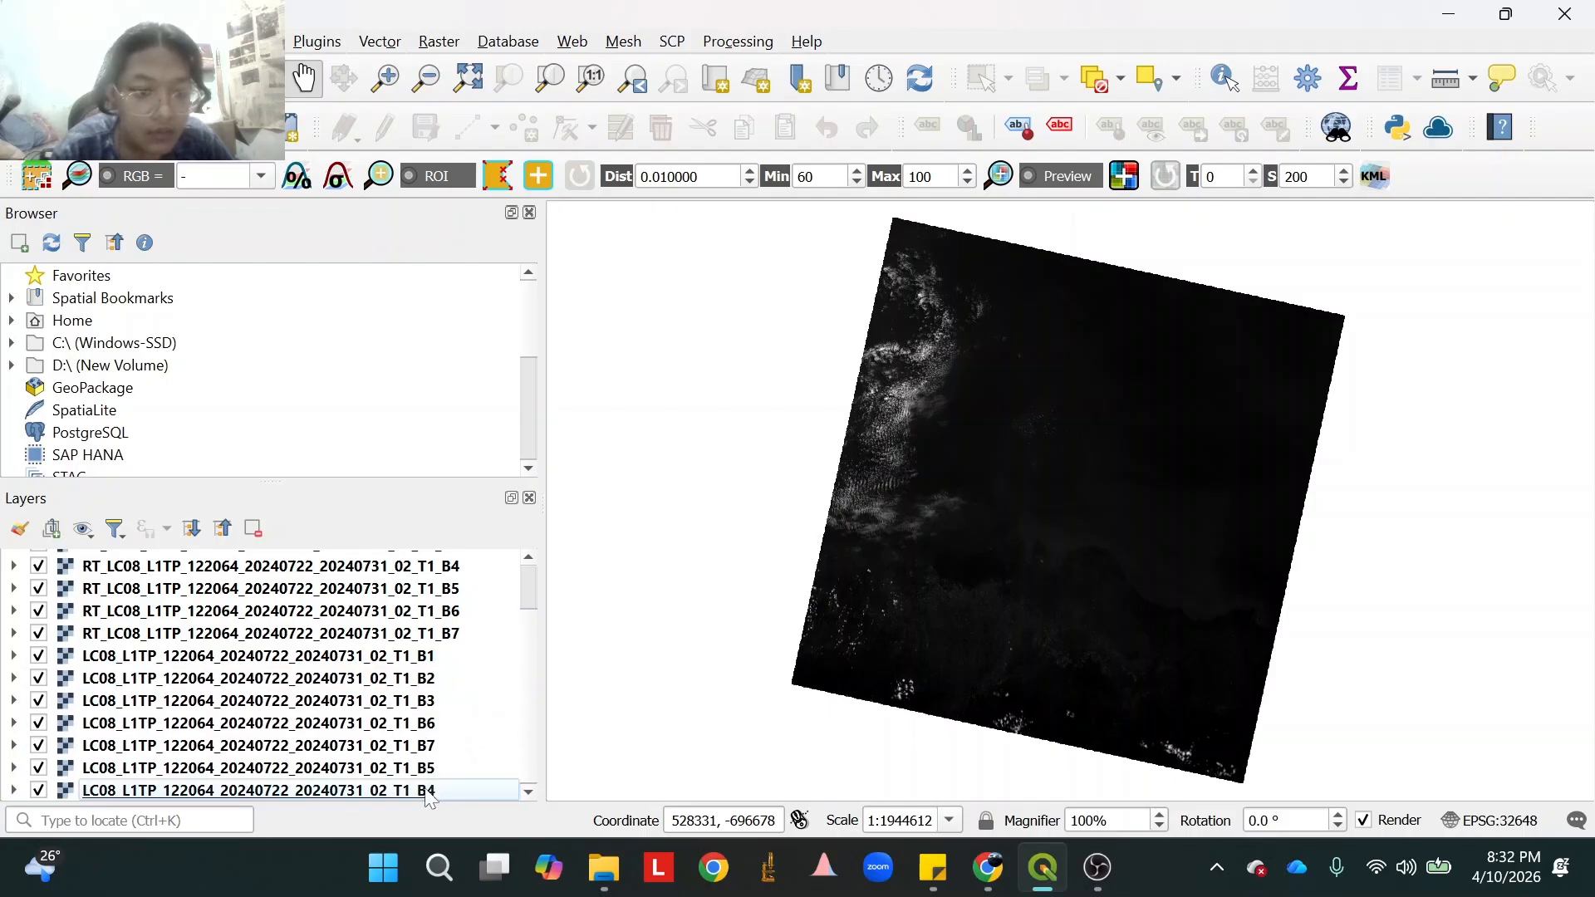
drag(432, 789, 425, 719)
drag(427, 796, 435, 740)
scroll(442, 748, up, 1)
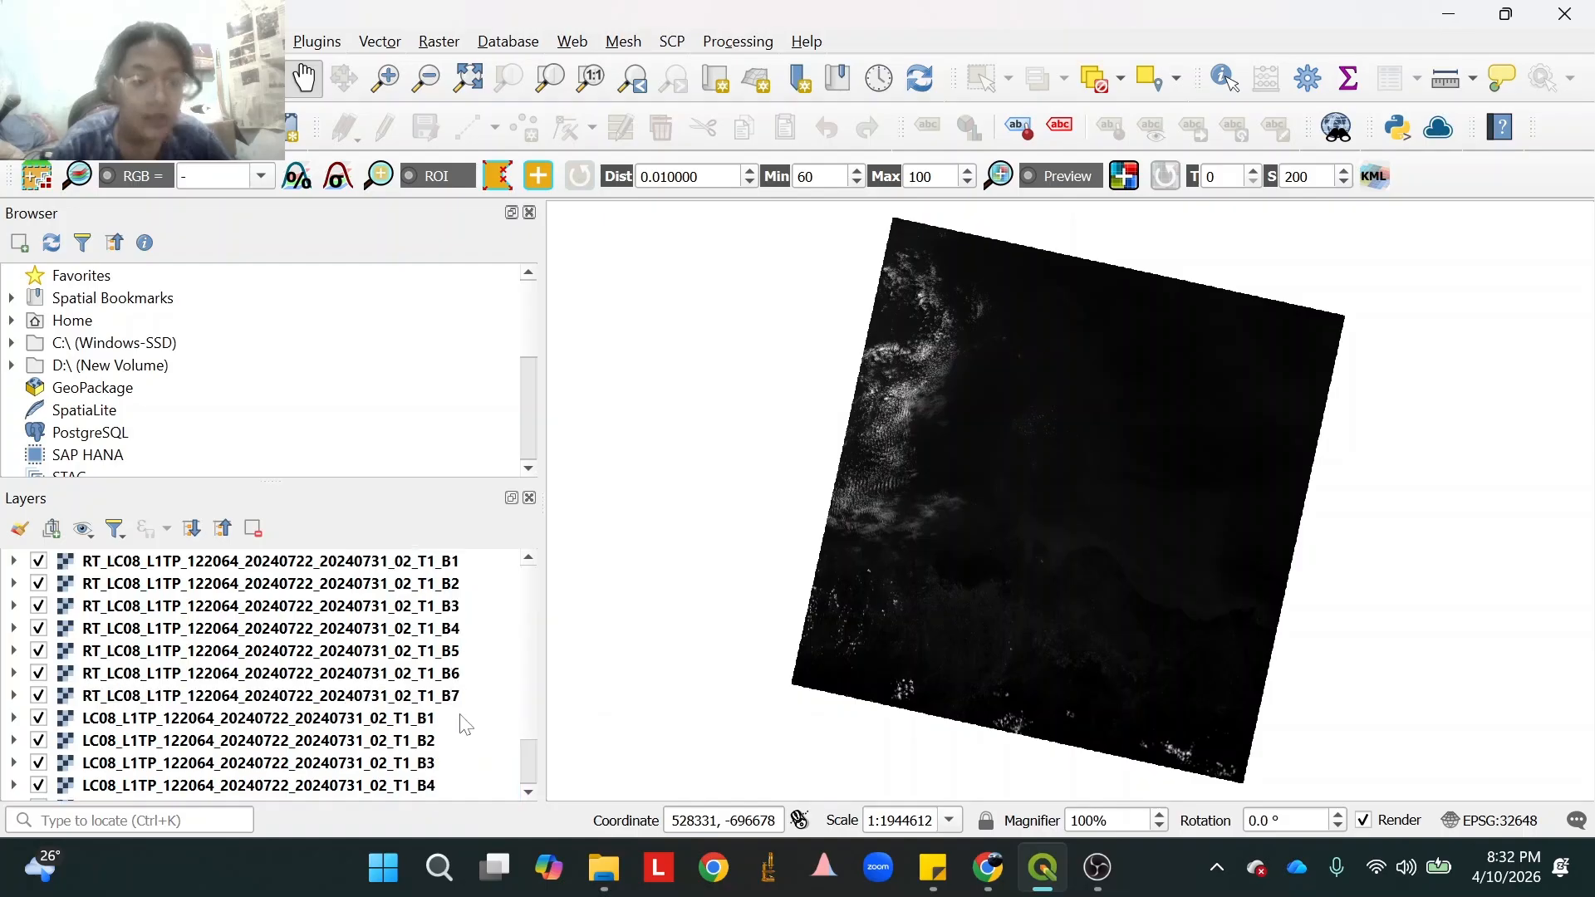
Enlarge the layer list until all fourteen layers fit, and hide the RT_LC08 layers B1 through B7.
scroll(447, 689, down, 1)
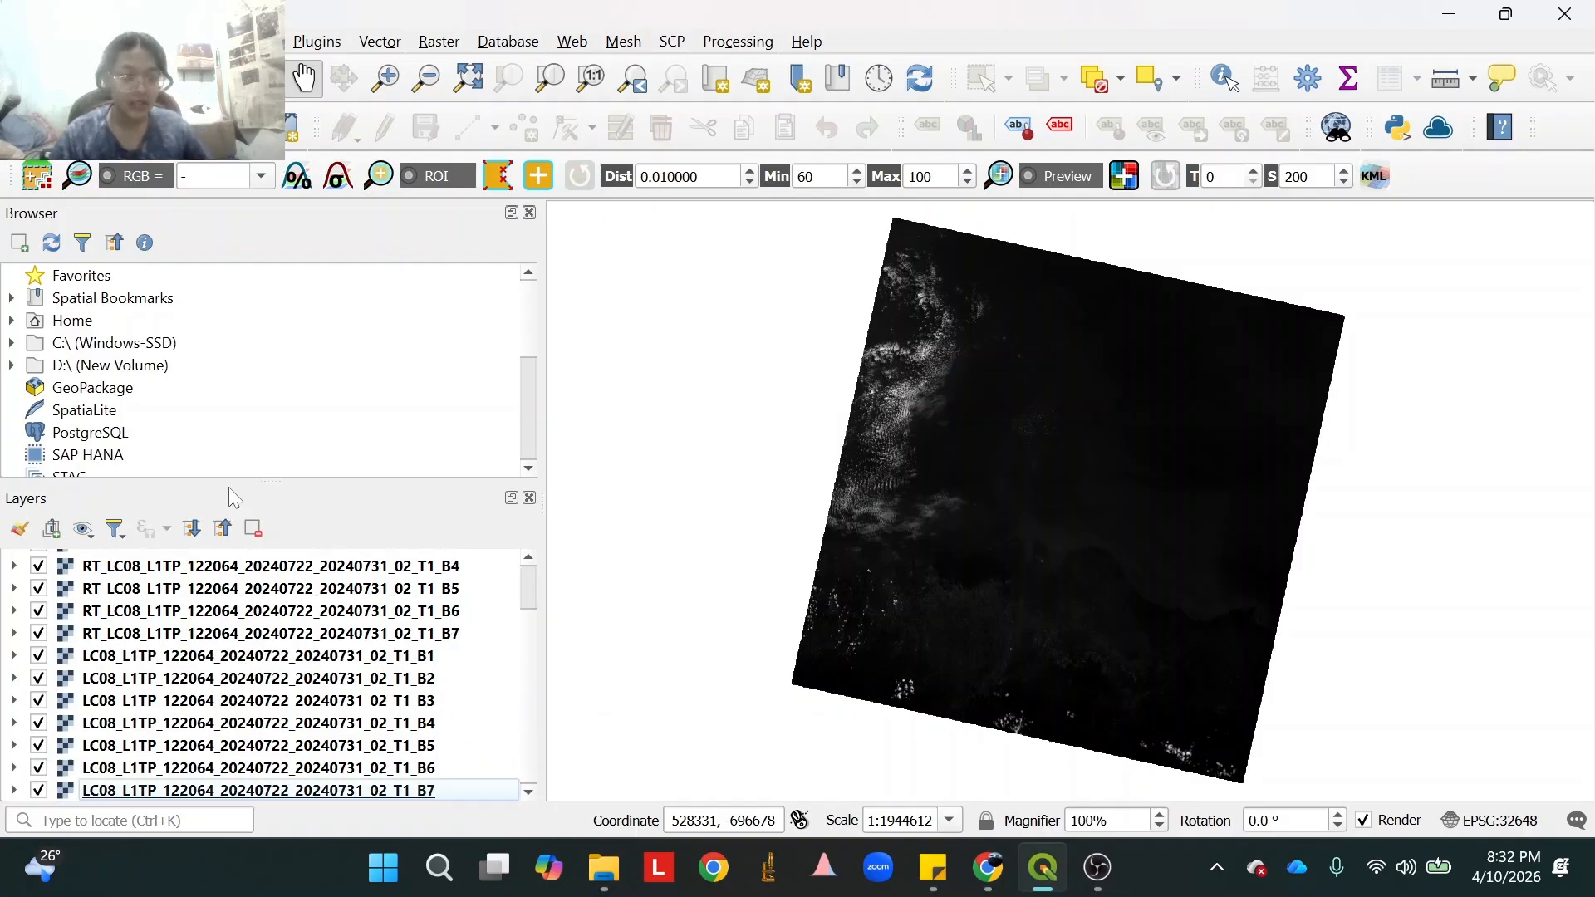
drag(243, 480, 253, 381)
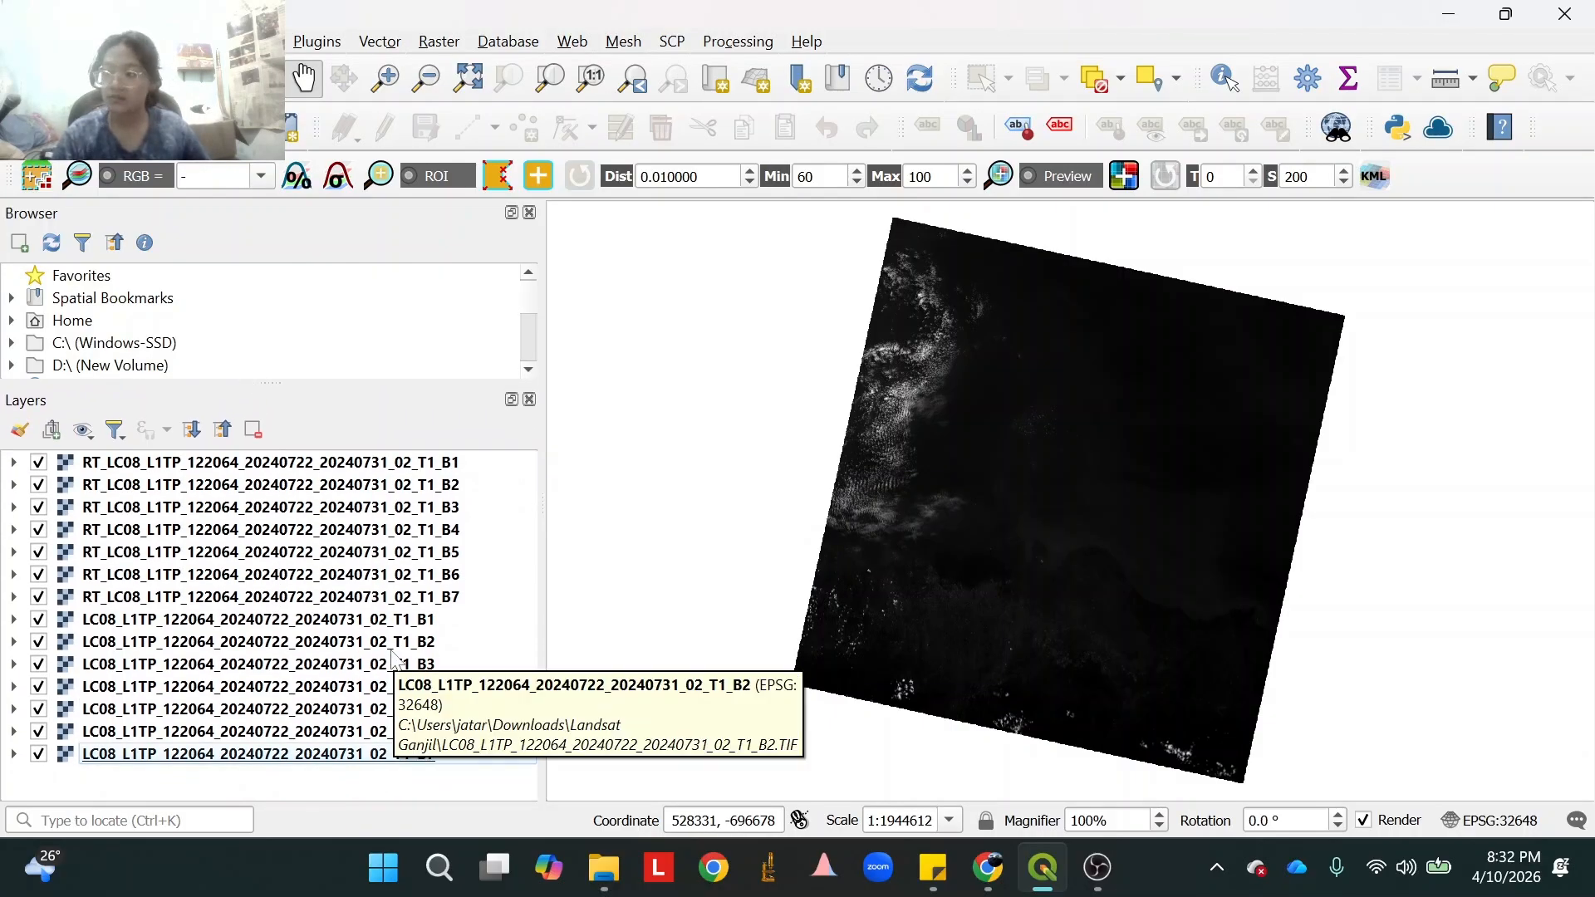
click(38, 462)
click(39, 485)
click(38, 507)
click(38, 529)
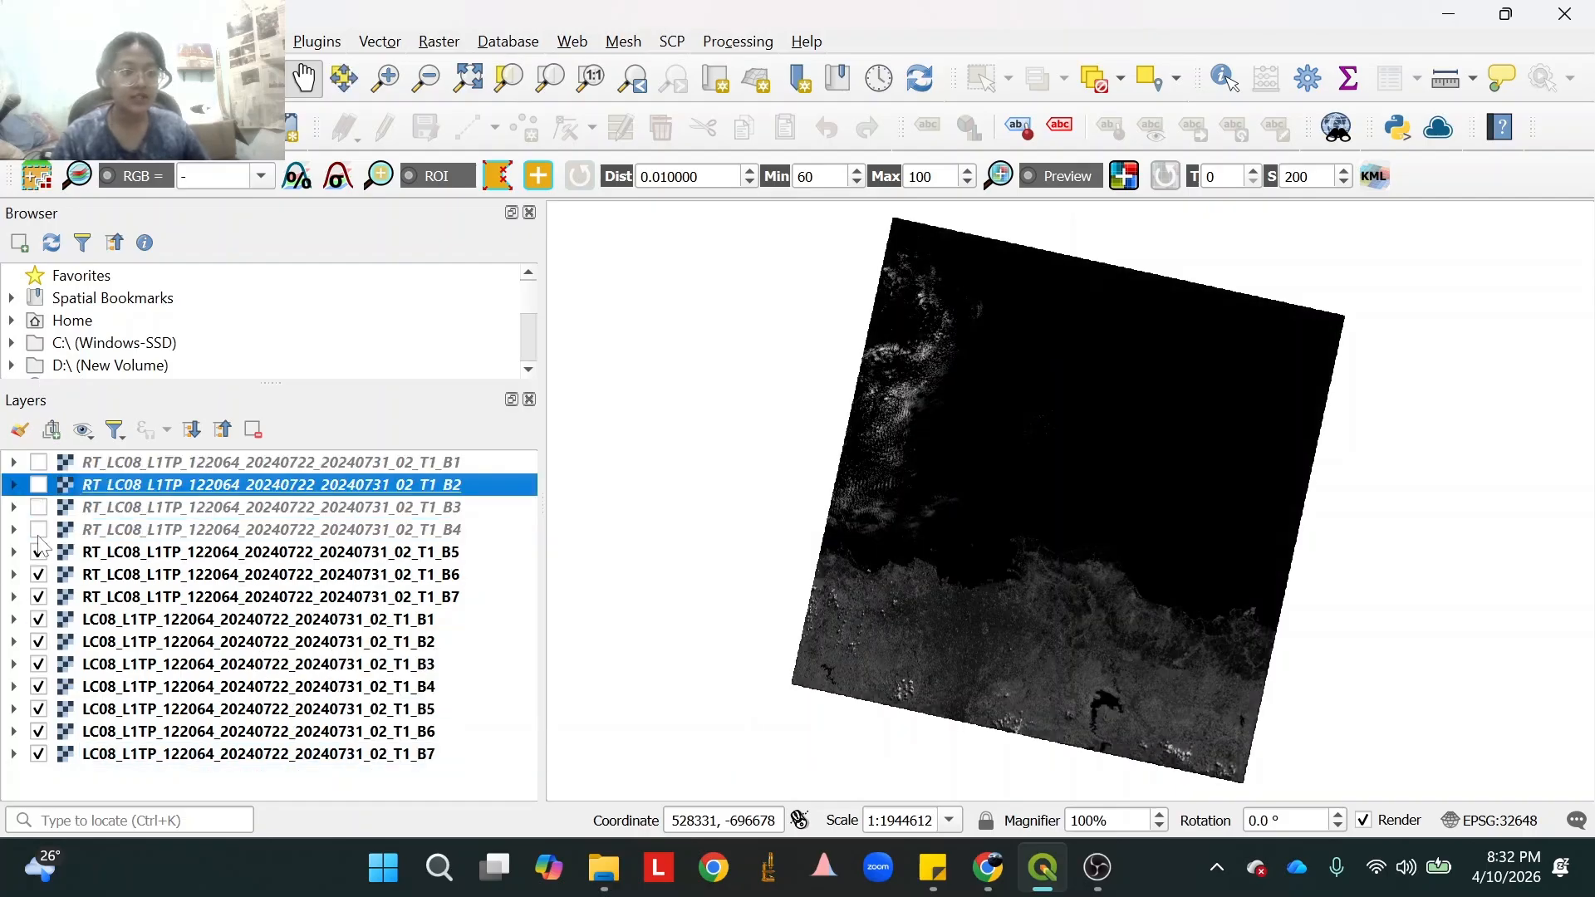
click(38, 551)
click(39, 574)
click(38, 596)
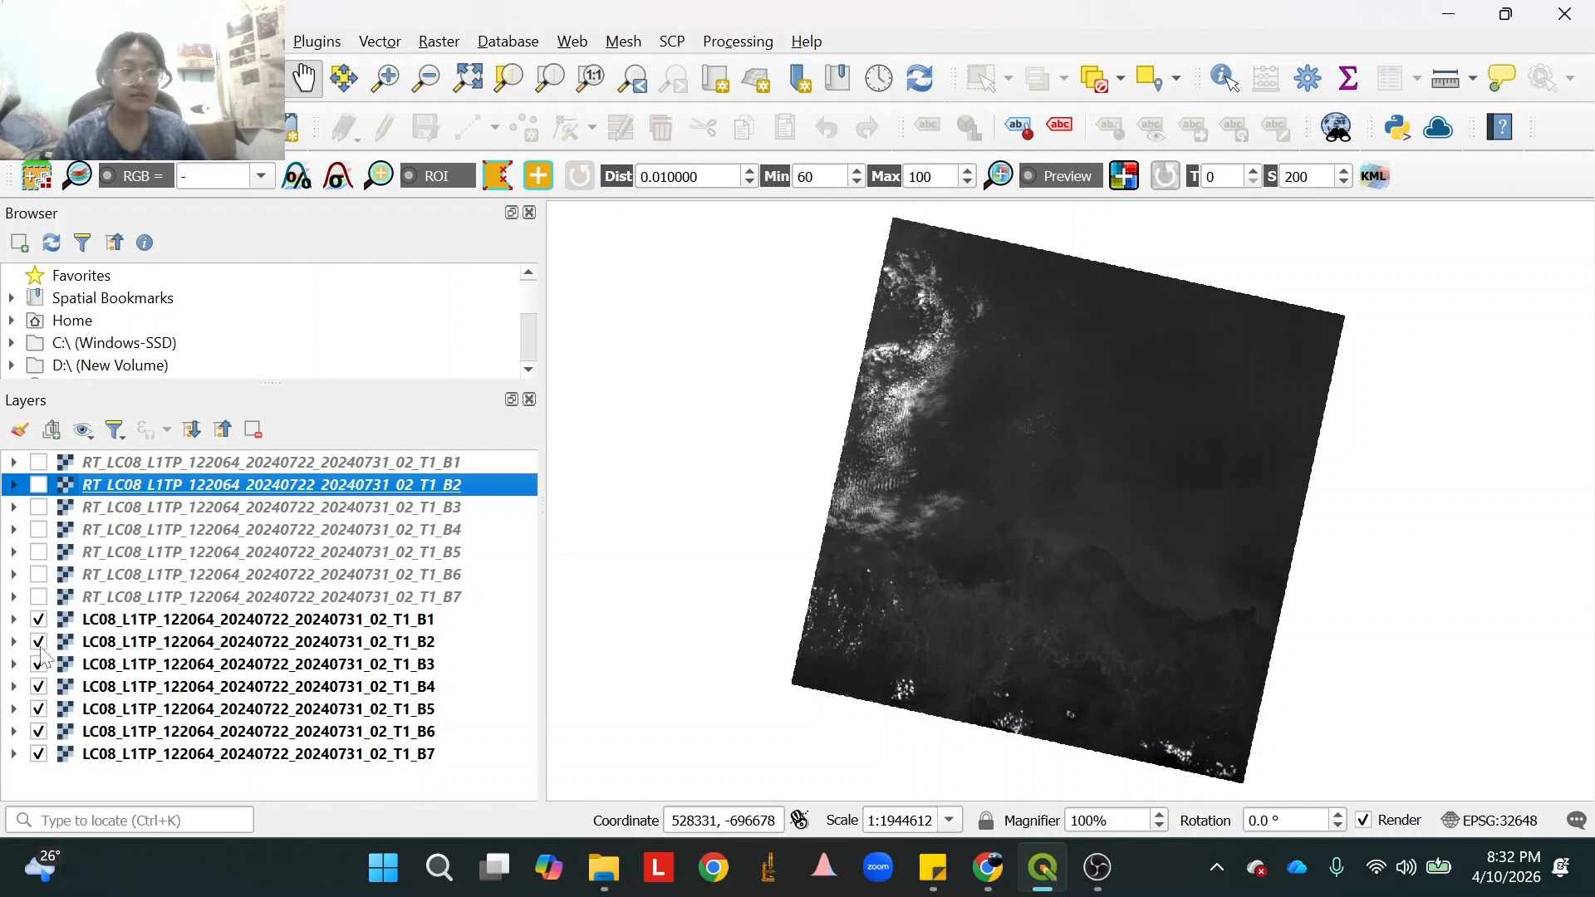
Hide the original LC08 layers B1 through B7, and keep the RT_LC08 B2 layer directly below RT_LC08 B1.
click(38, 641)
click(39, 619)
click(38, 664)
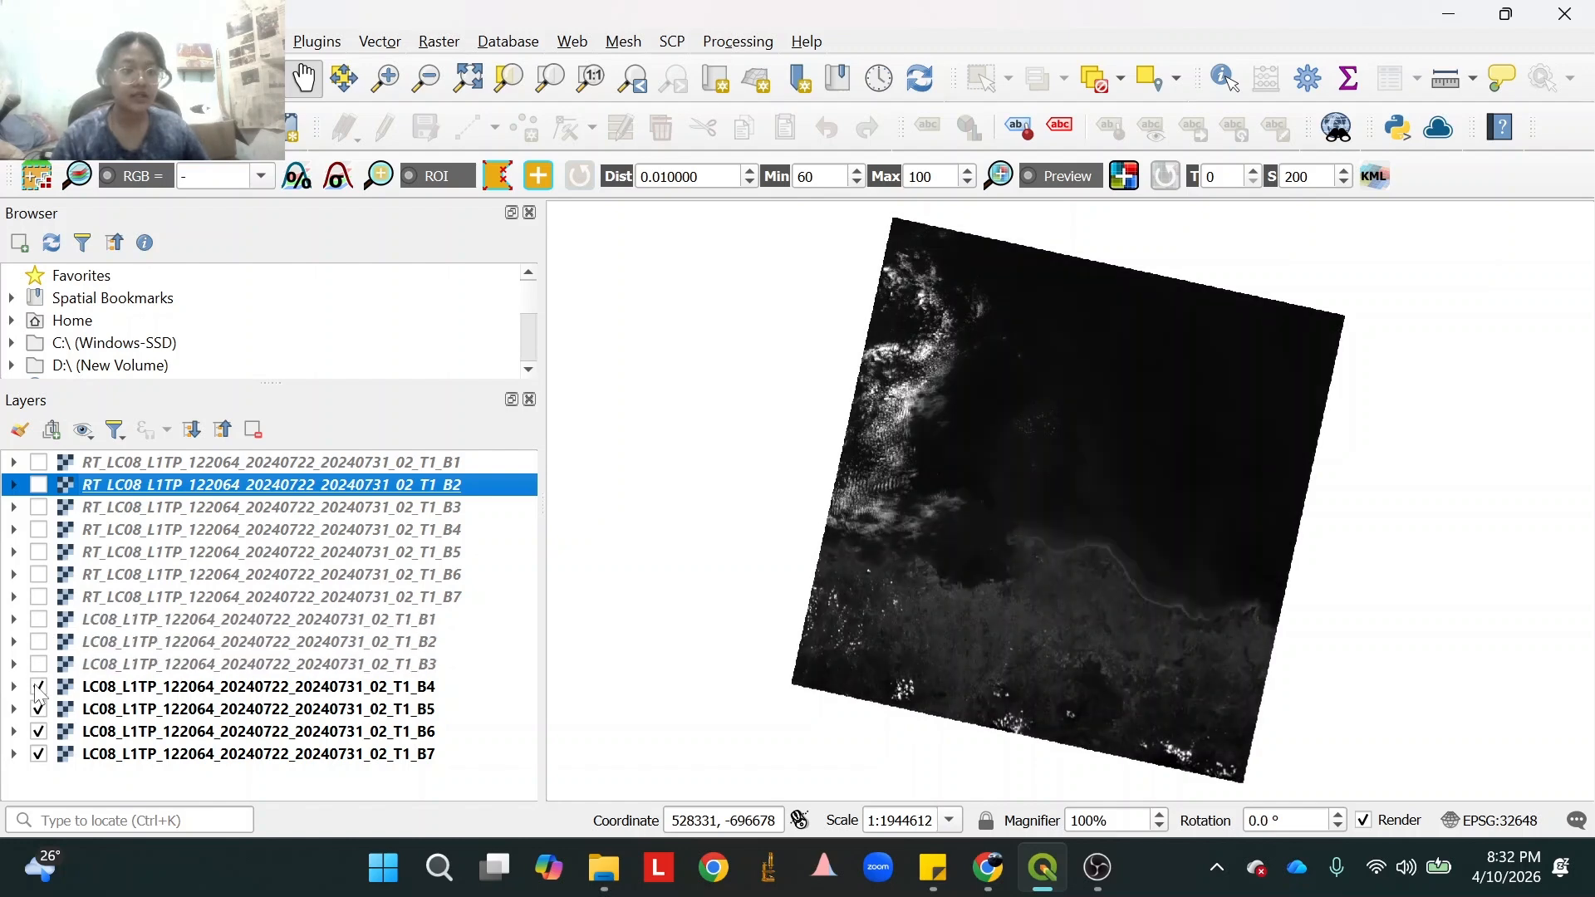
click(38, 686)
click(39, 709)
click(38, 731)
click(39, 753)
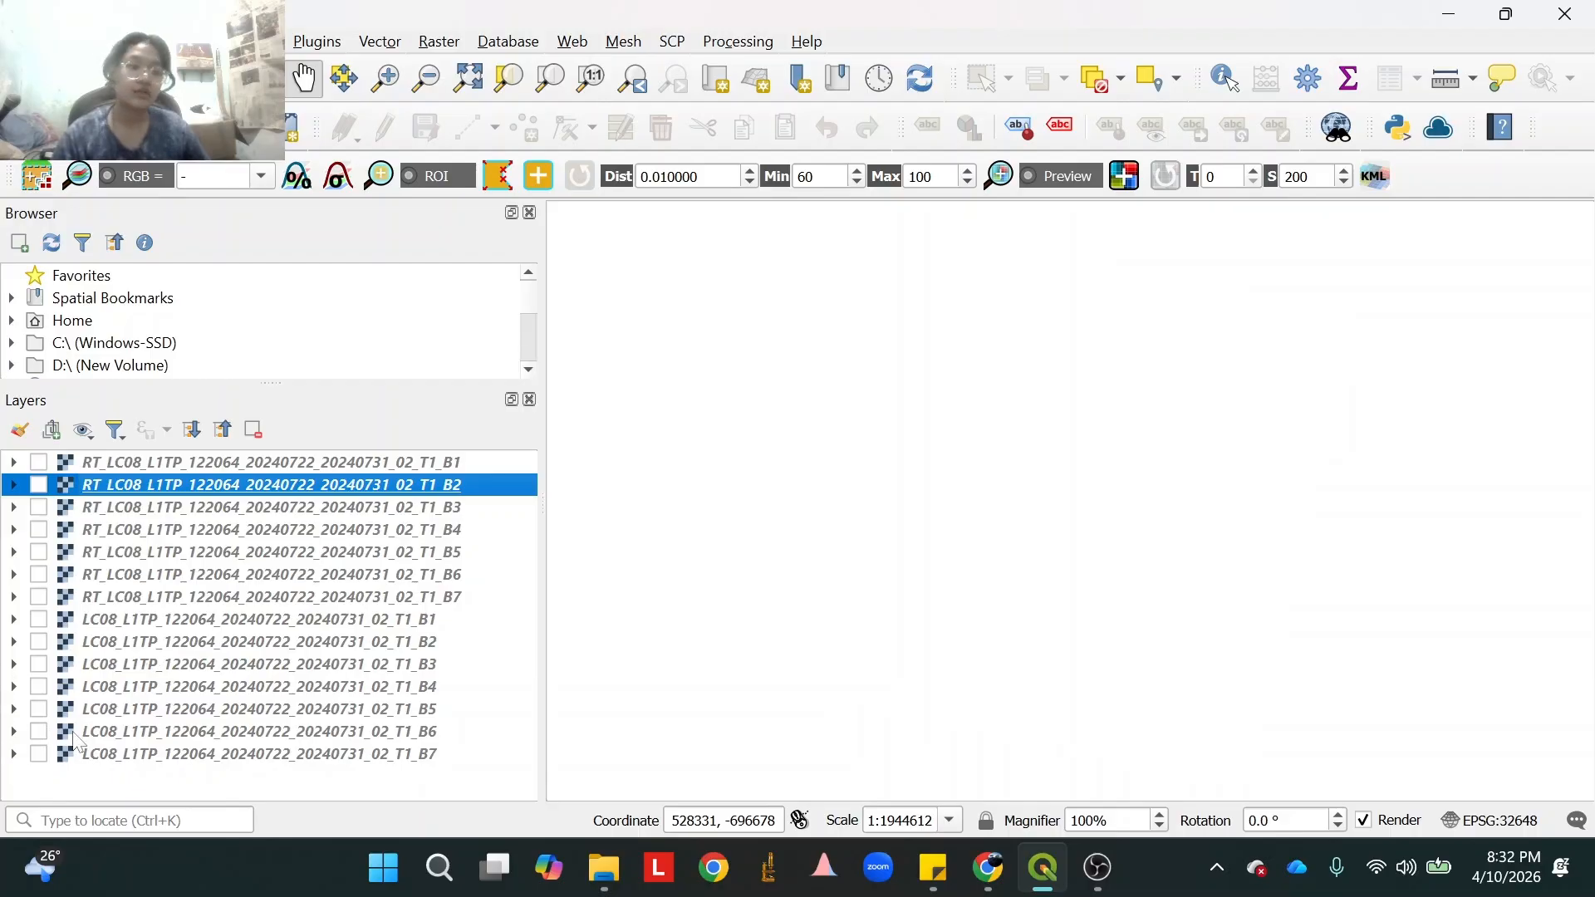
drag(38, 716, 39, 717)
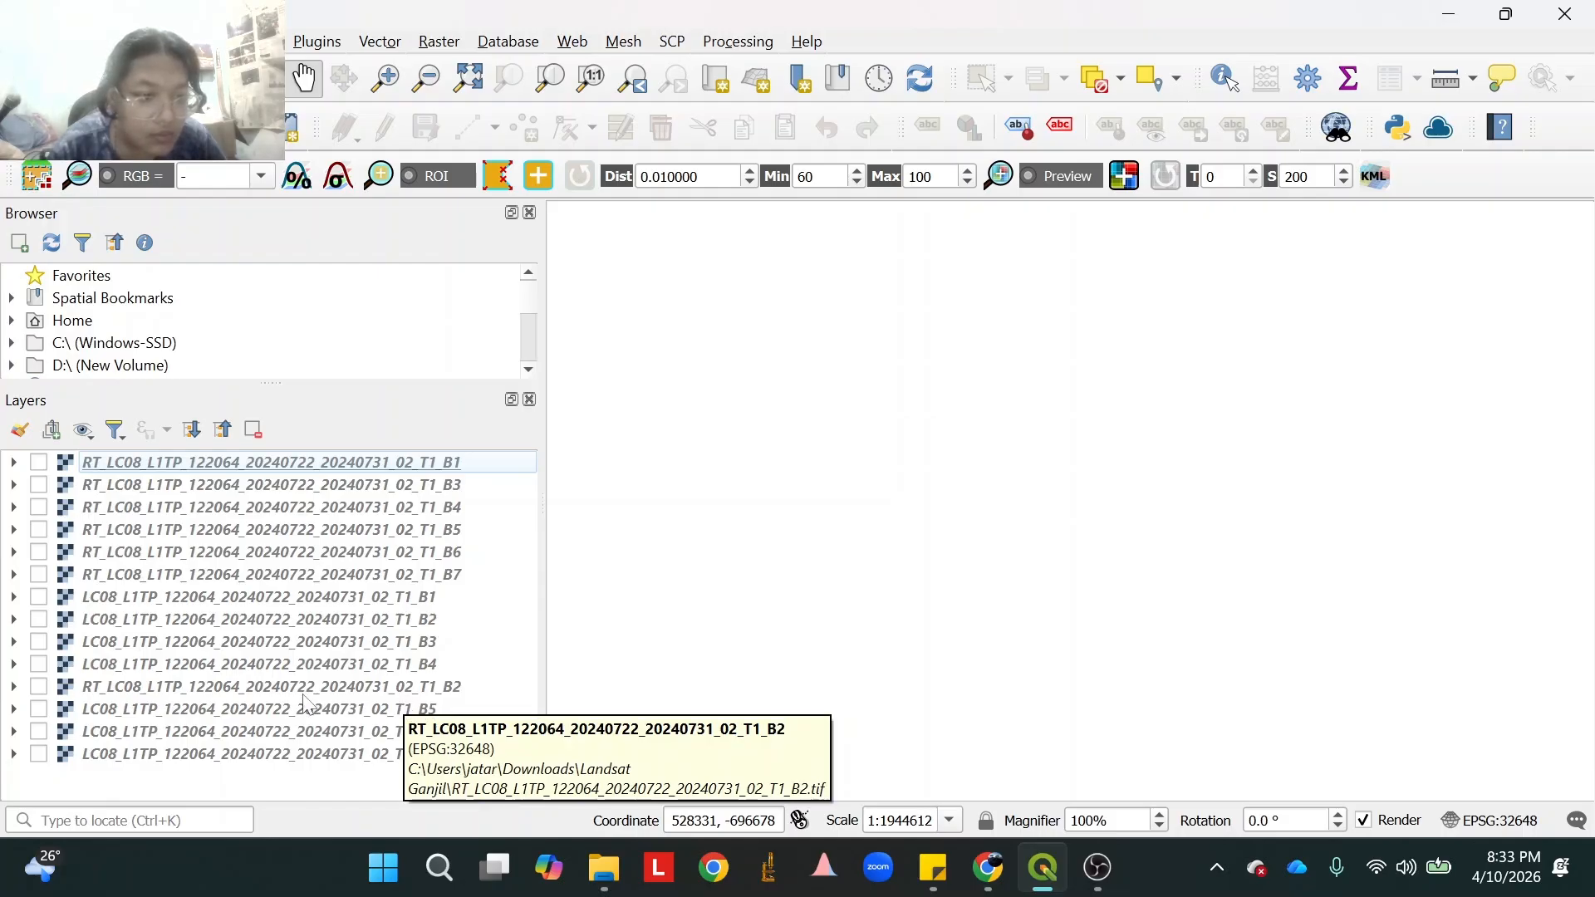
drag(309, 694, 313, 482)
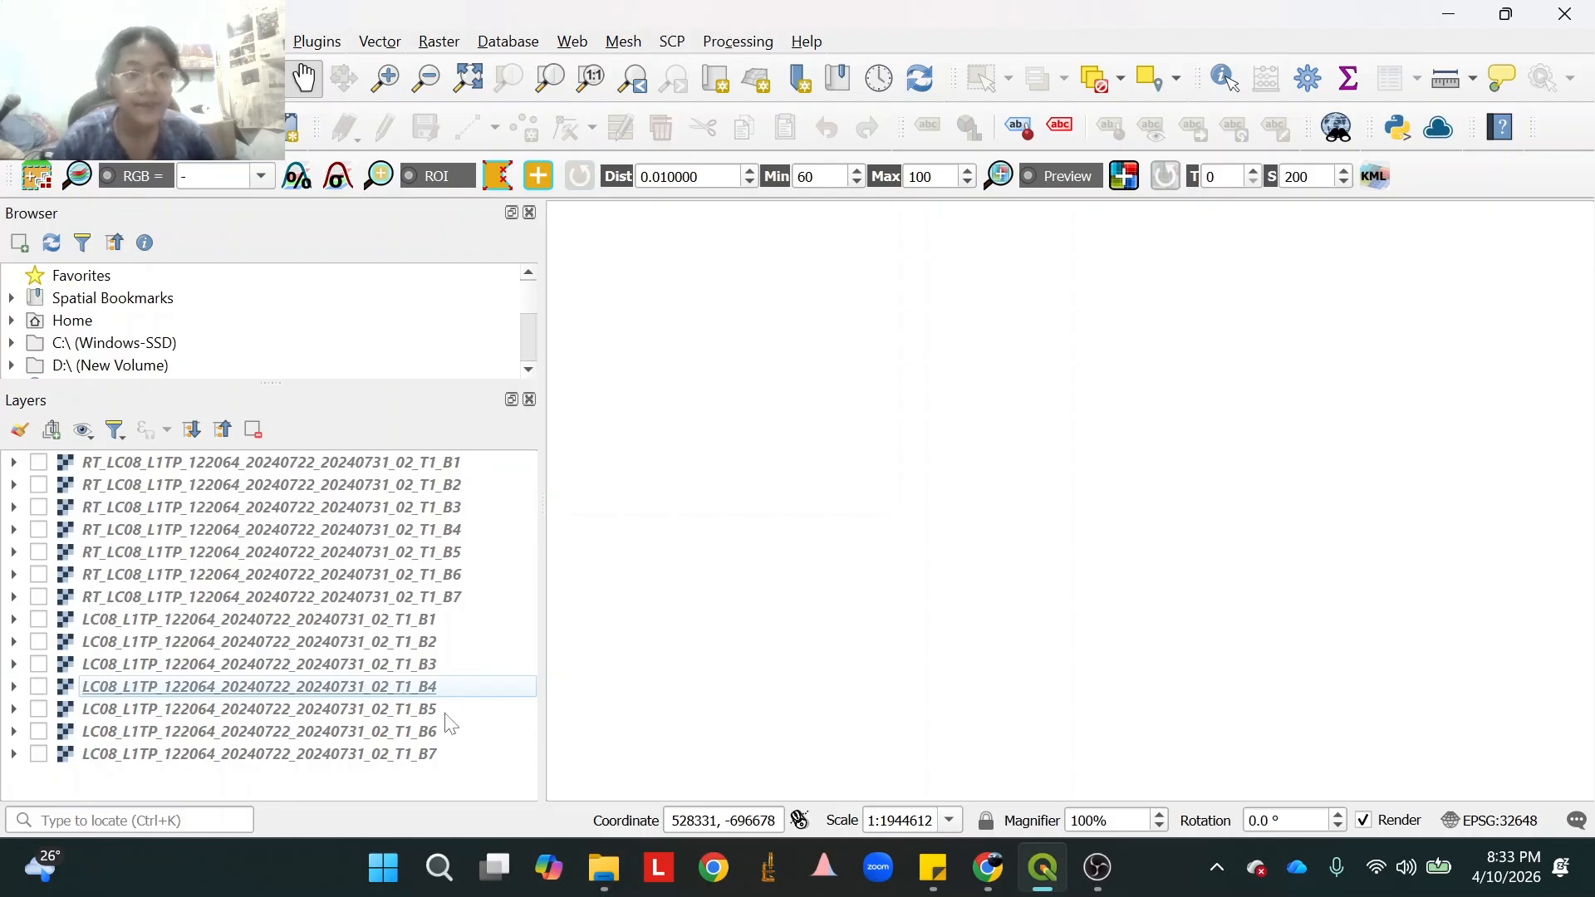
Display only the original LC08 B3 layer, compute its raster histogram for inspection, and hide the layer again.
click(38, 668)
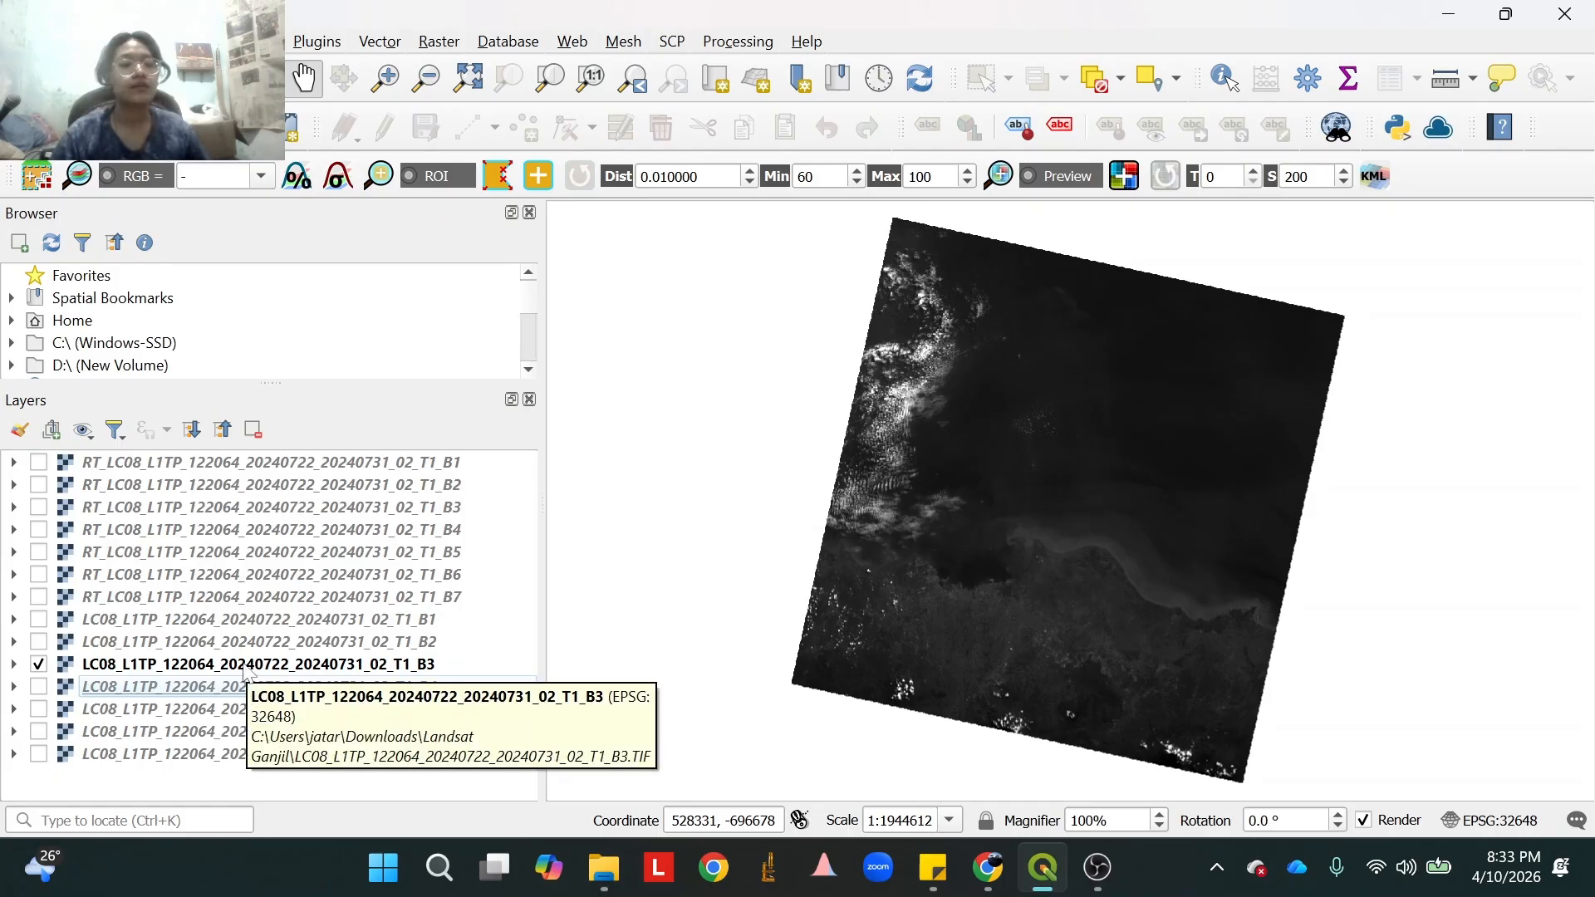
right_click(243, 667)
click(362, 651)
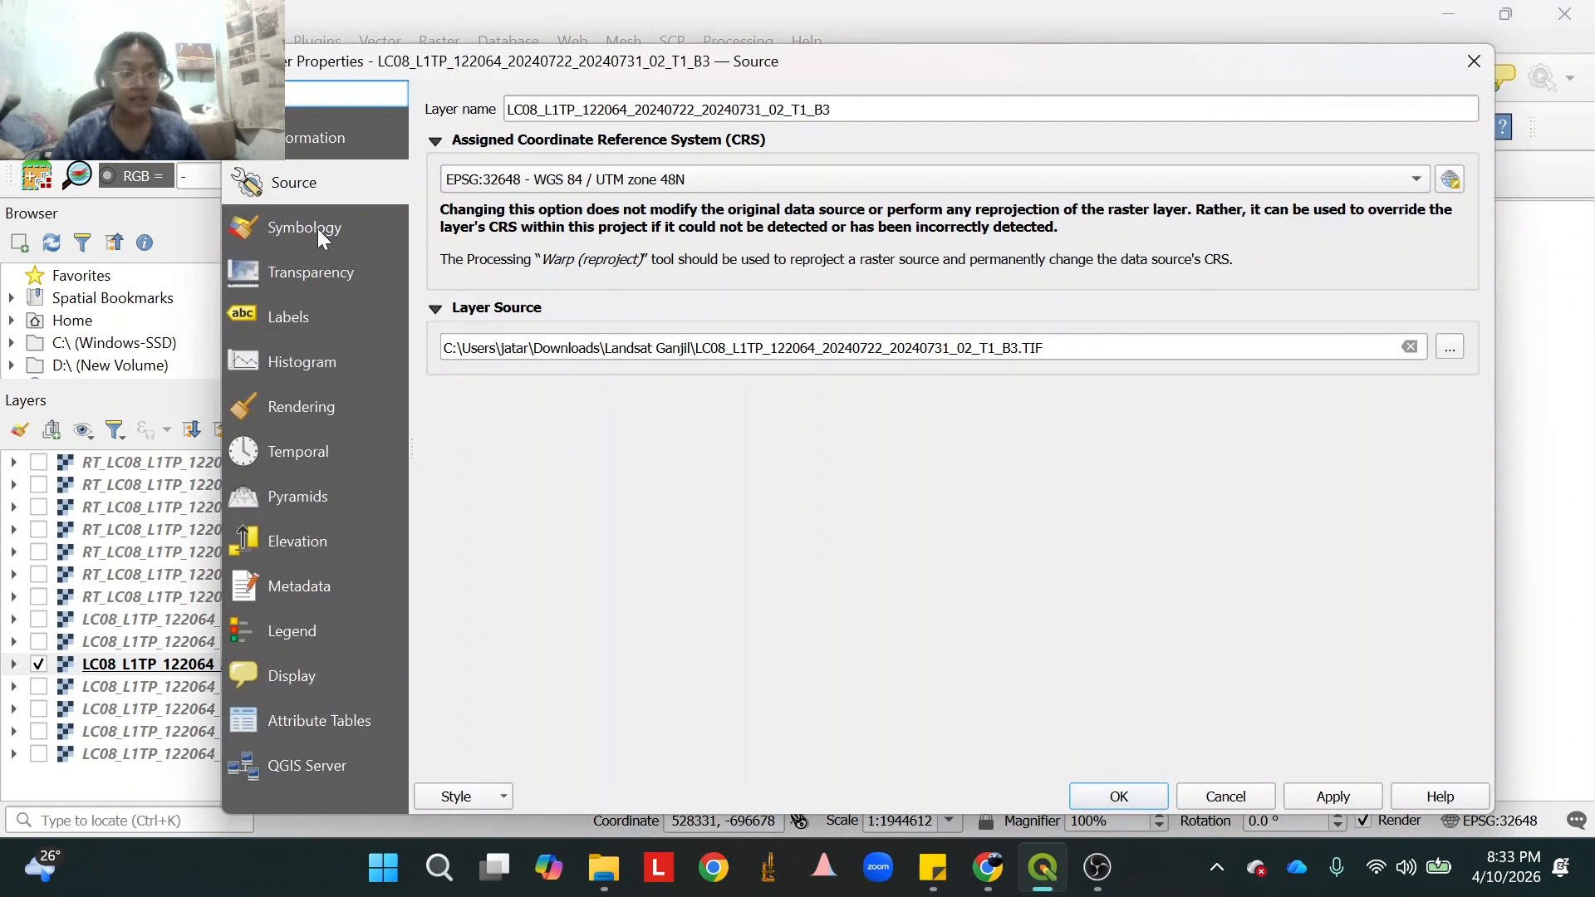
click(303, 375)
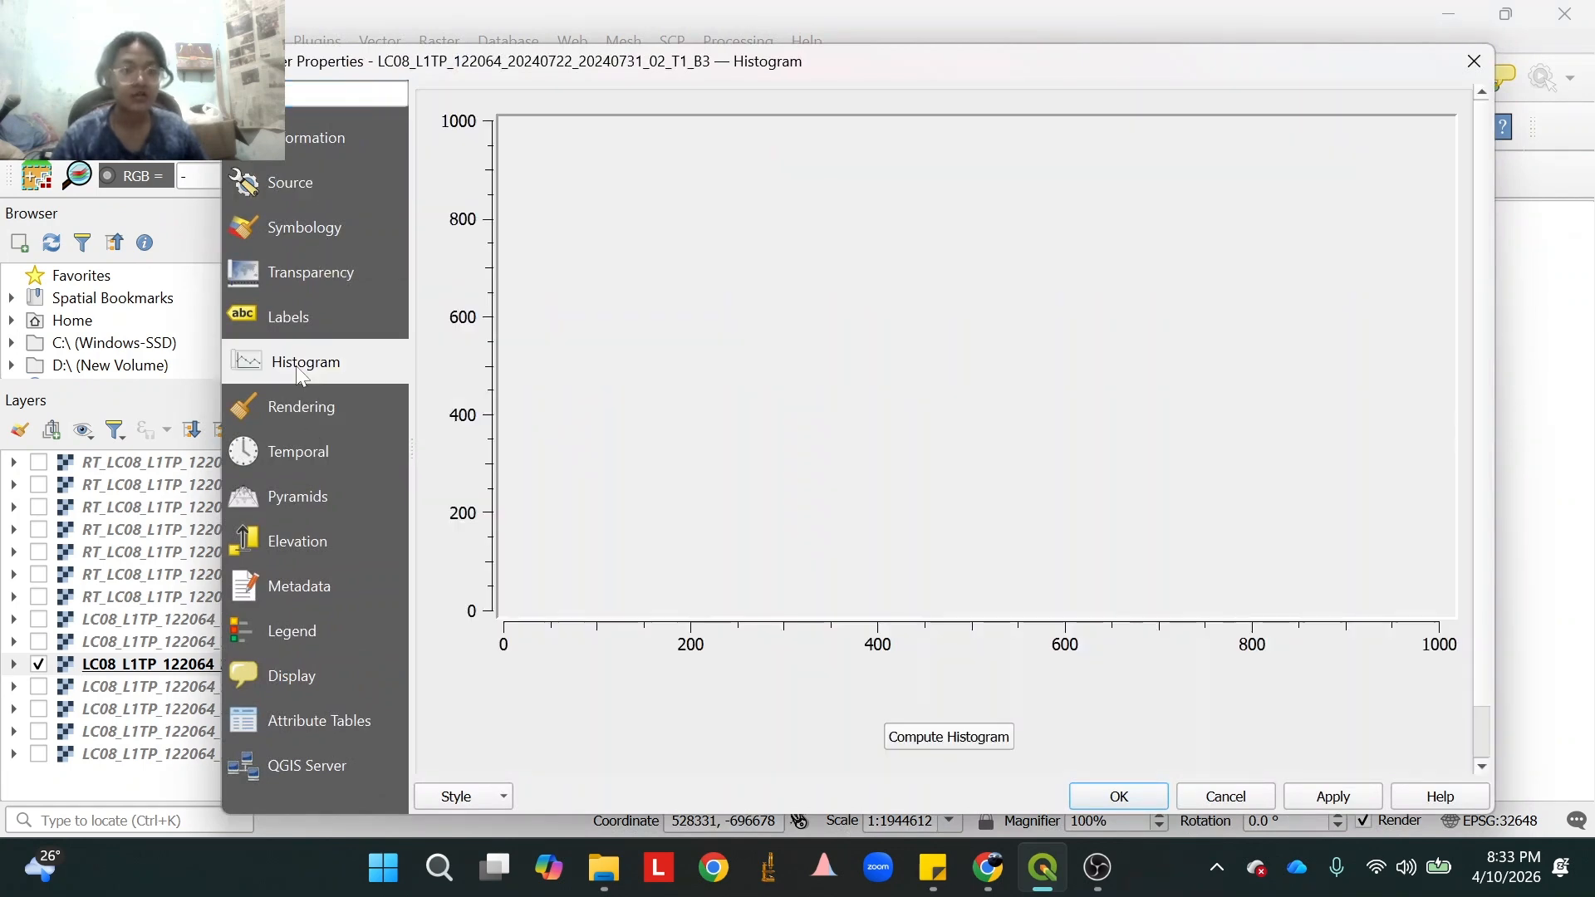
click(932, 741)
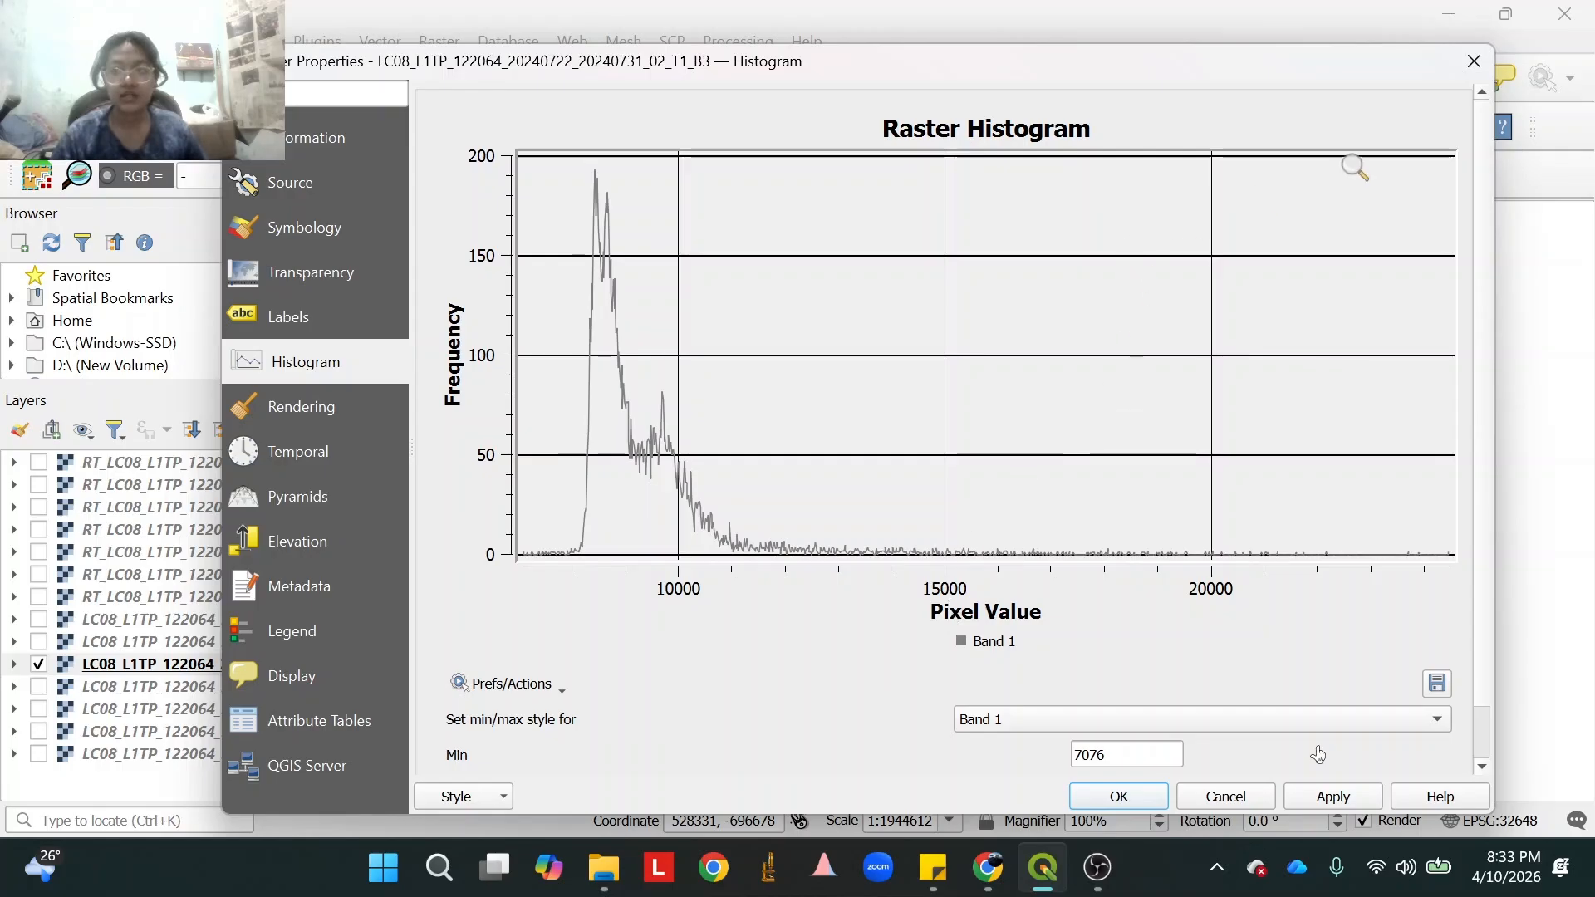
click(1469, 74)
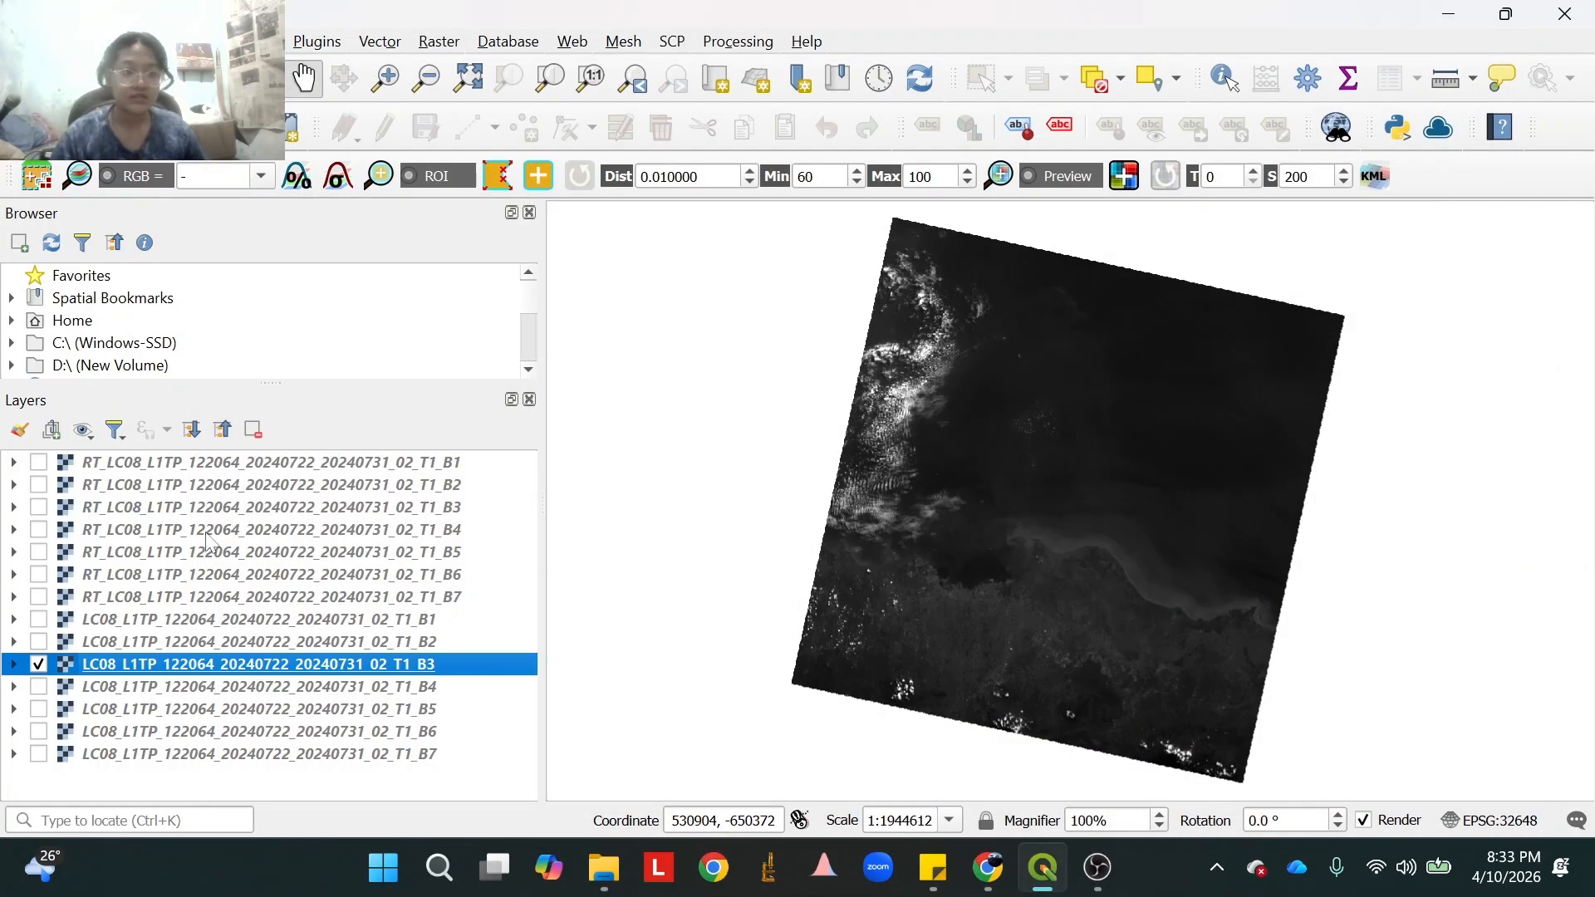
click(38, 664)
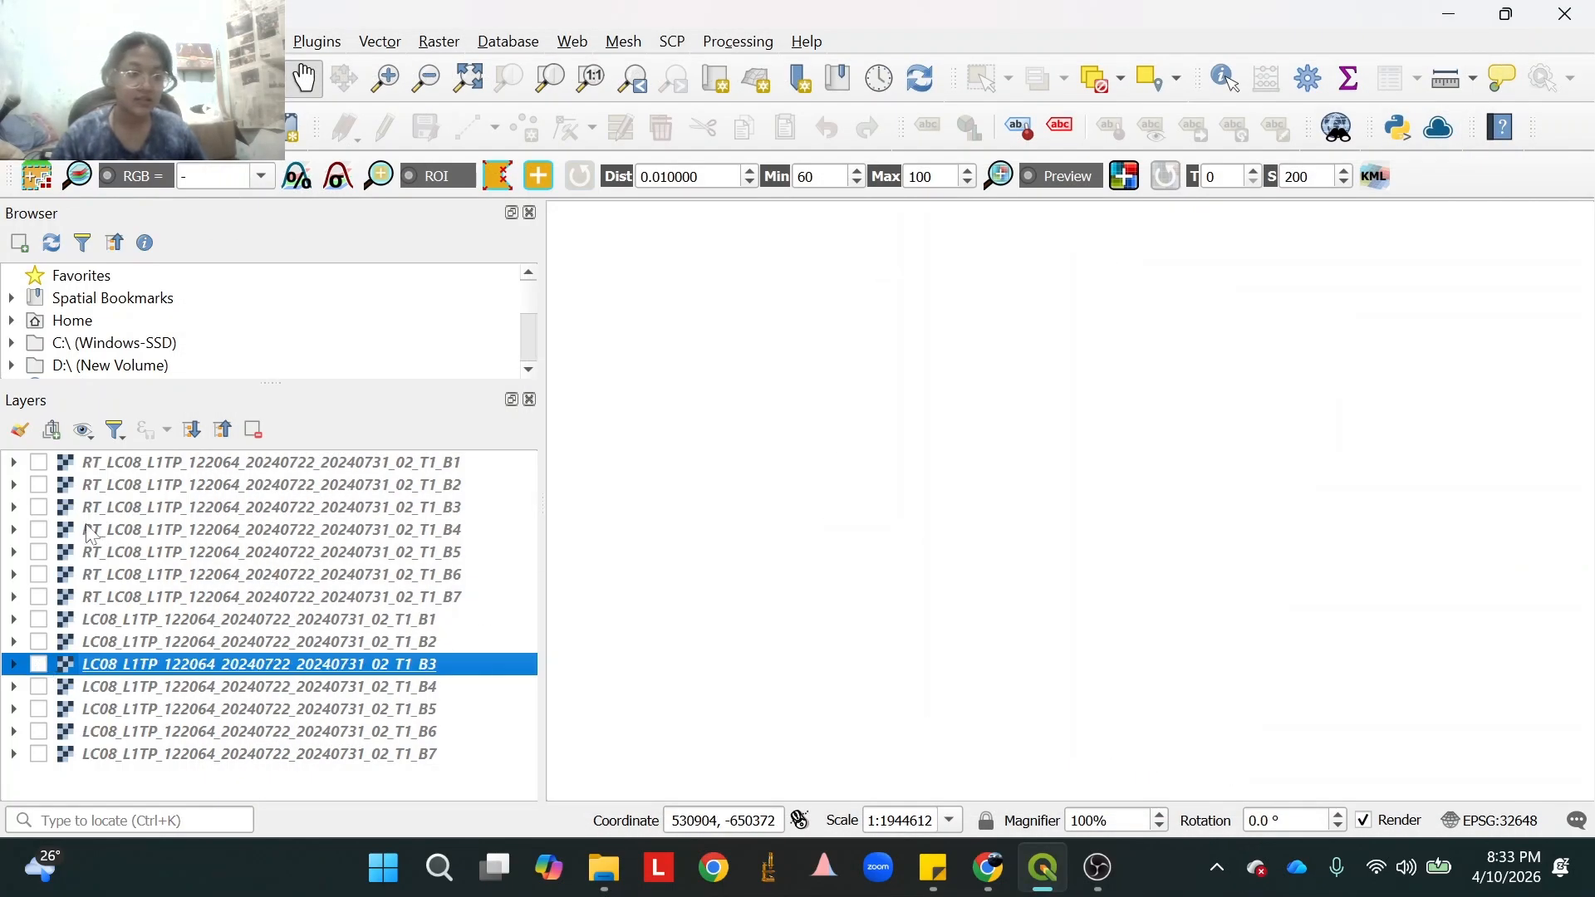
Display only the corrected RT_LC08 B2 layer, compute its raster histogram, and hide the layer again.
click(39, 485)
right_click(101, 470)
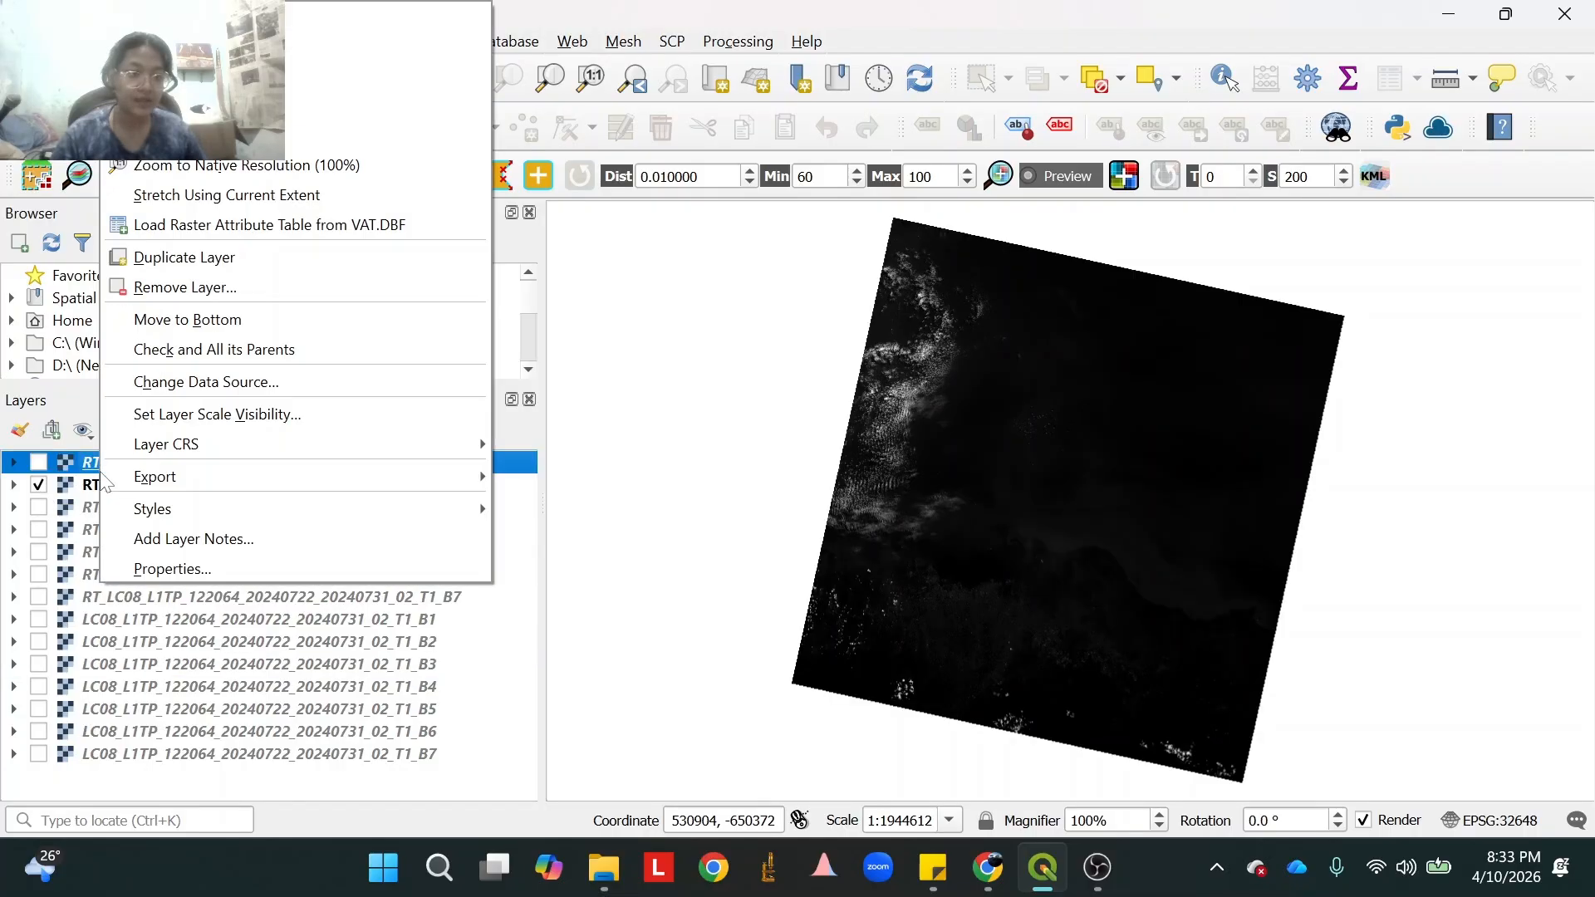
click(75, 482)
right_click(75, 481)
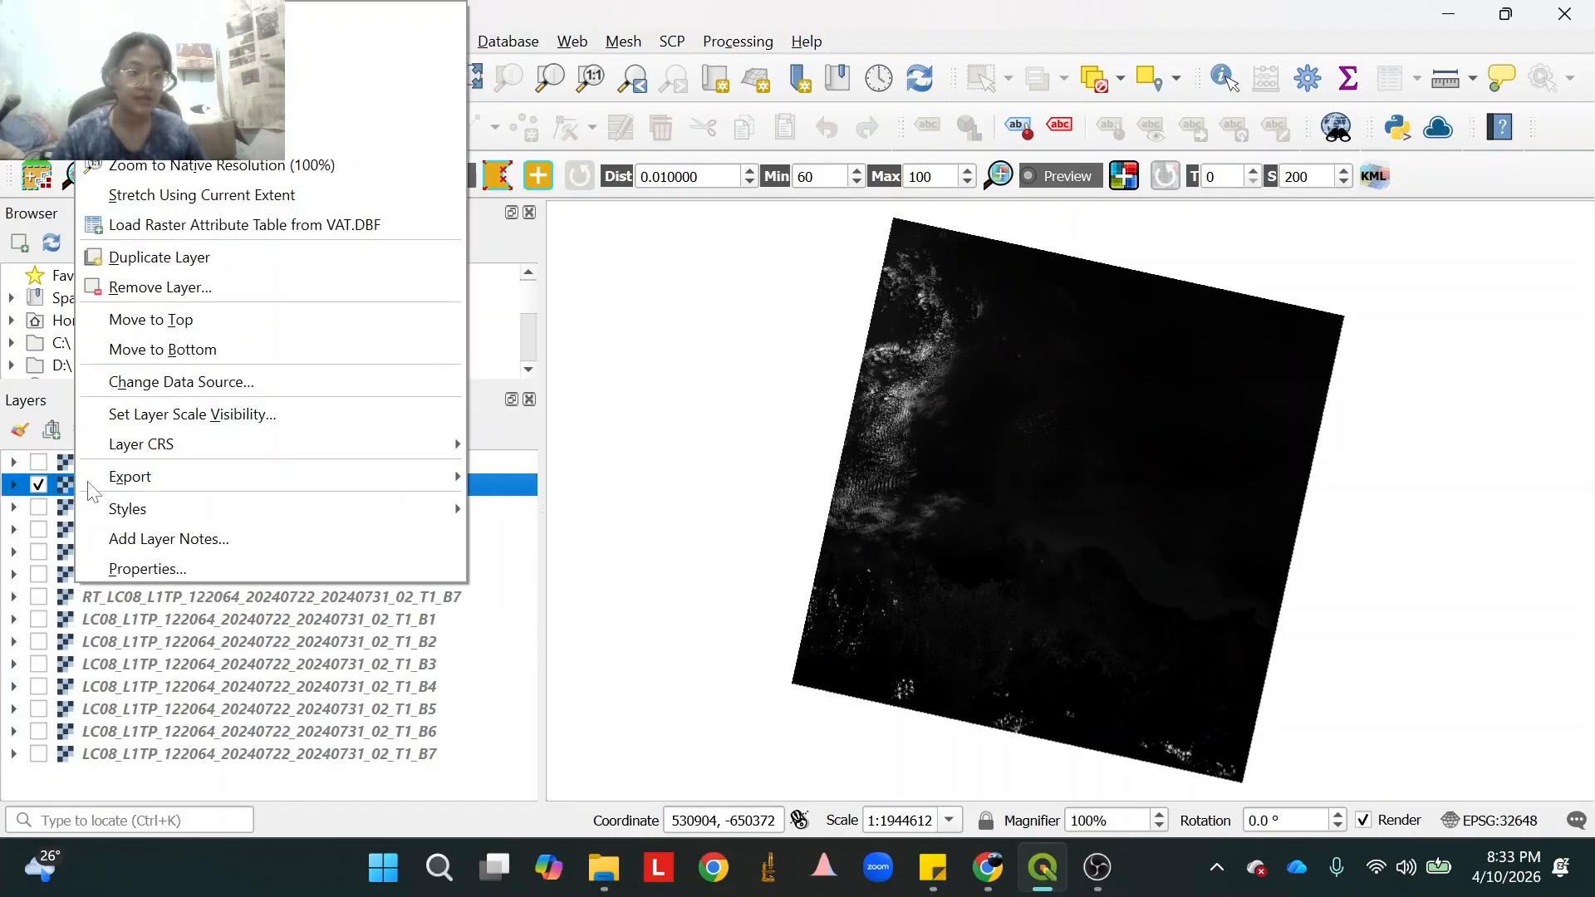
click(151, 571)
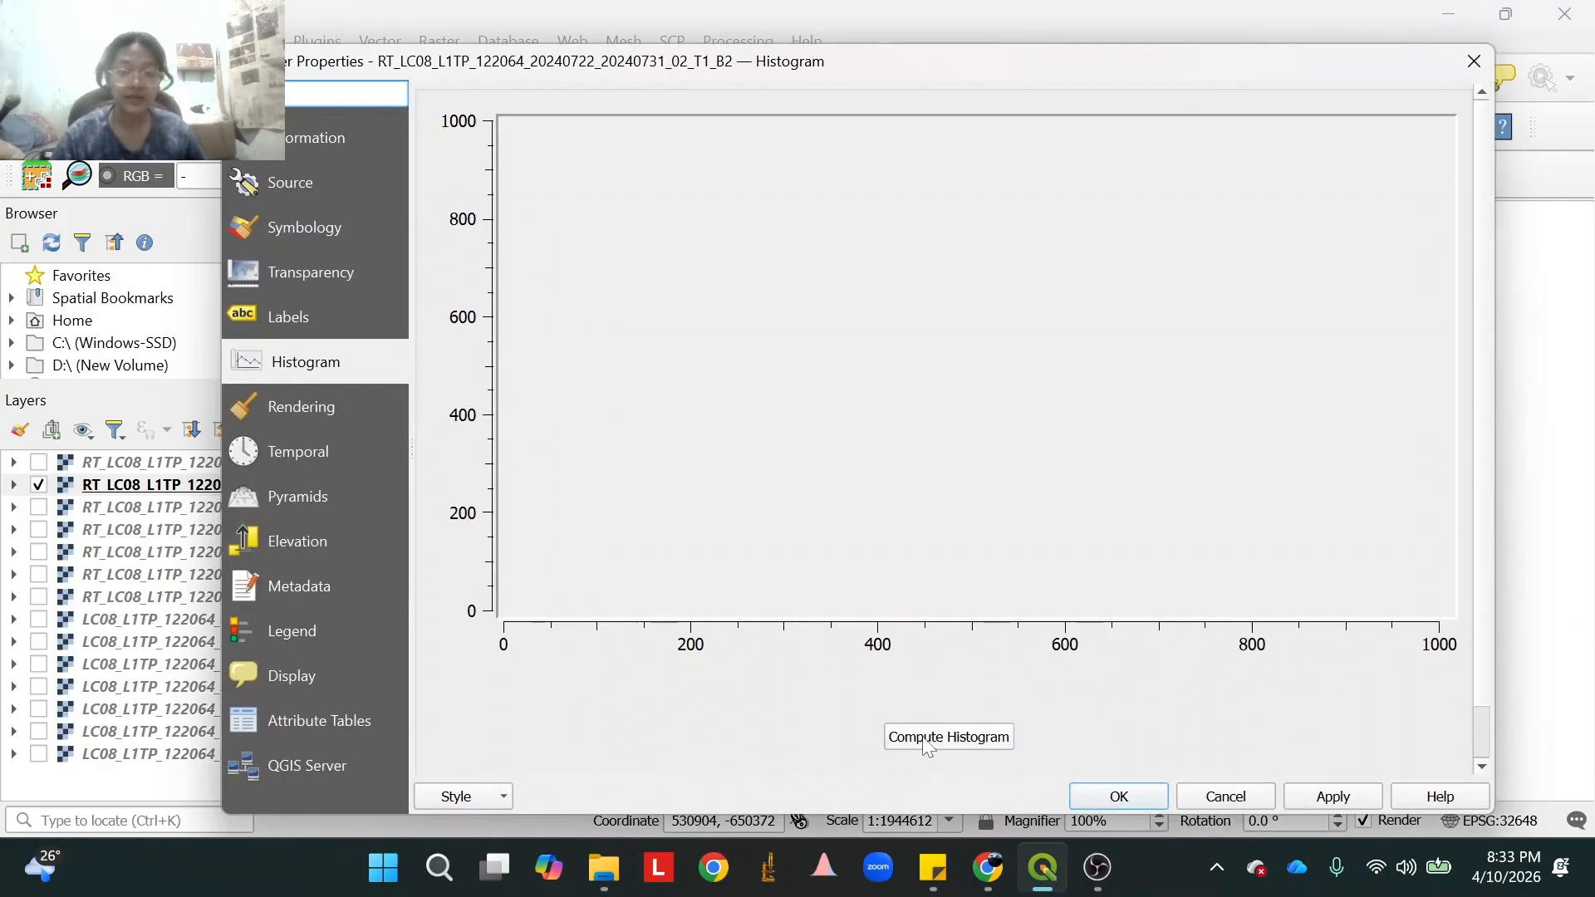
click(931, 746)
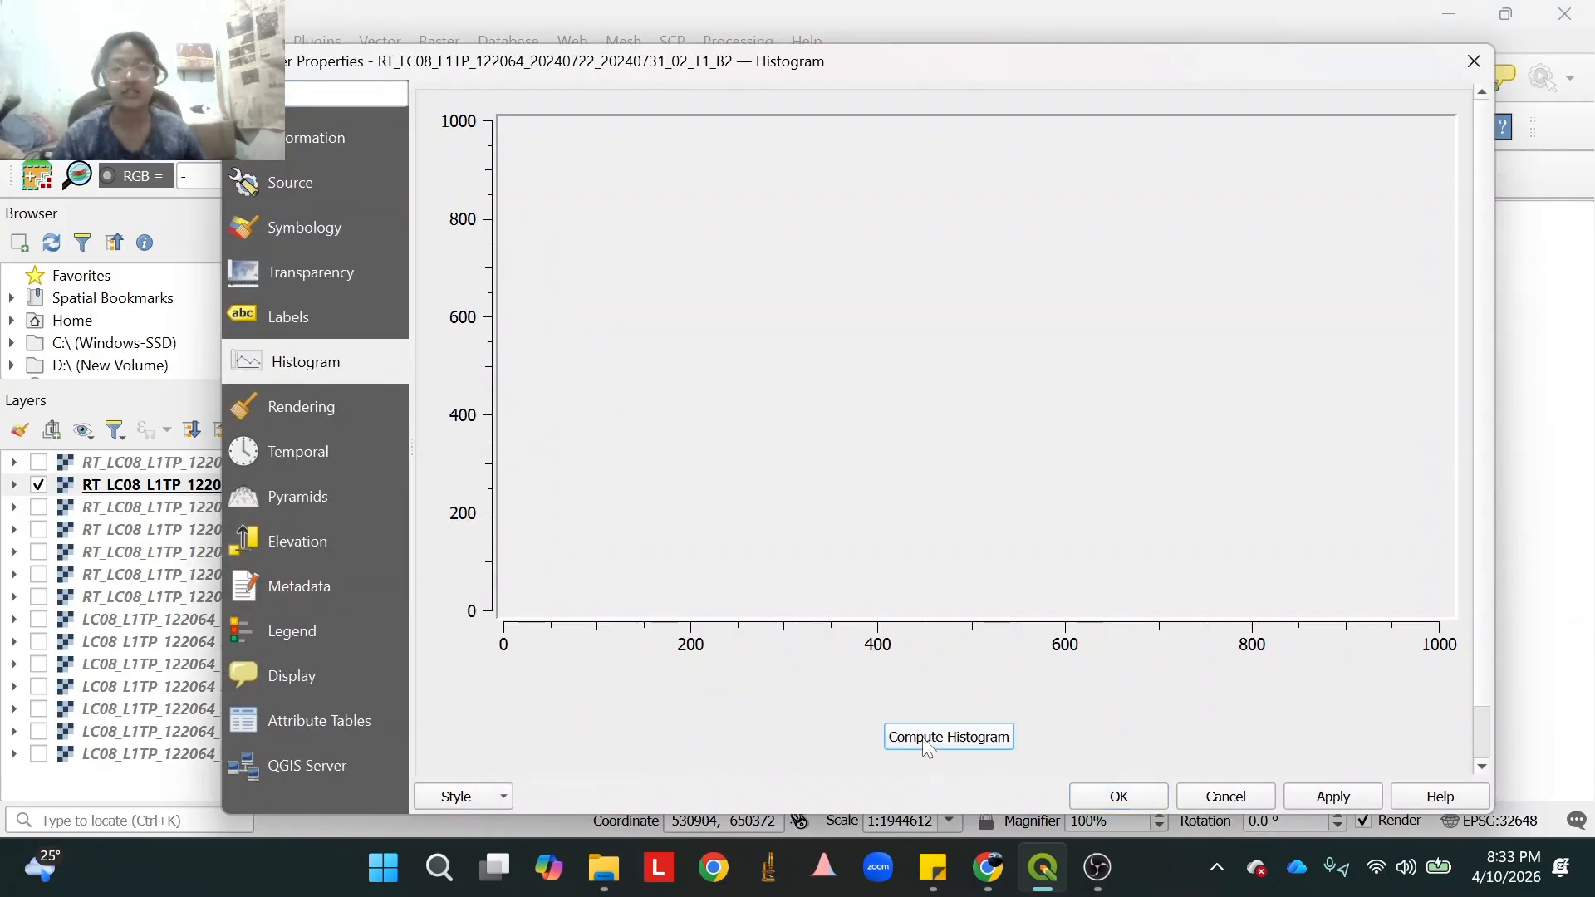
click(1475, 61)
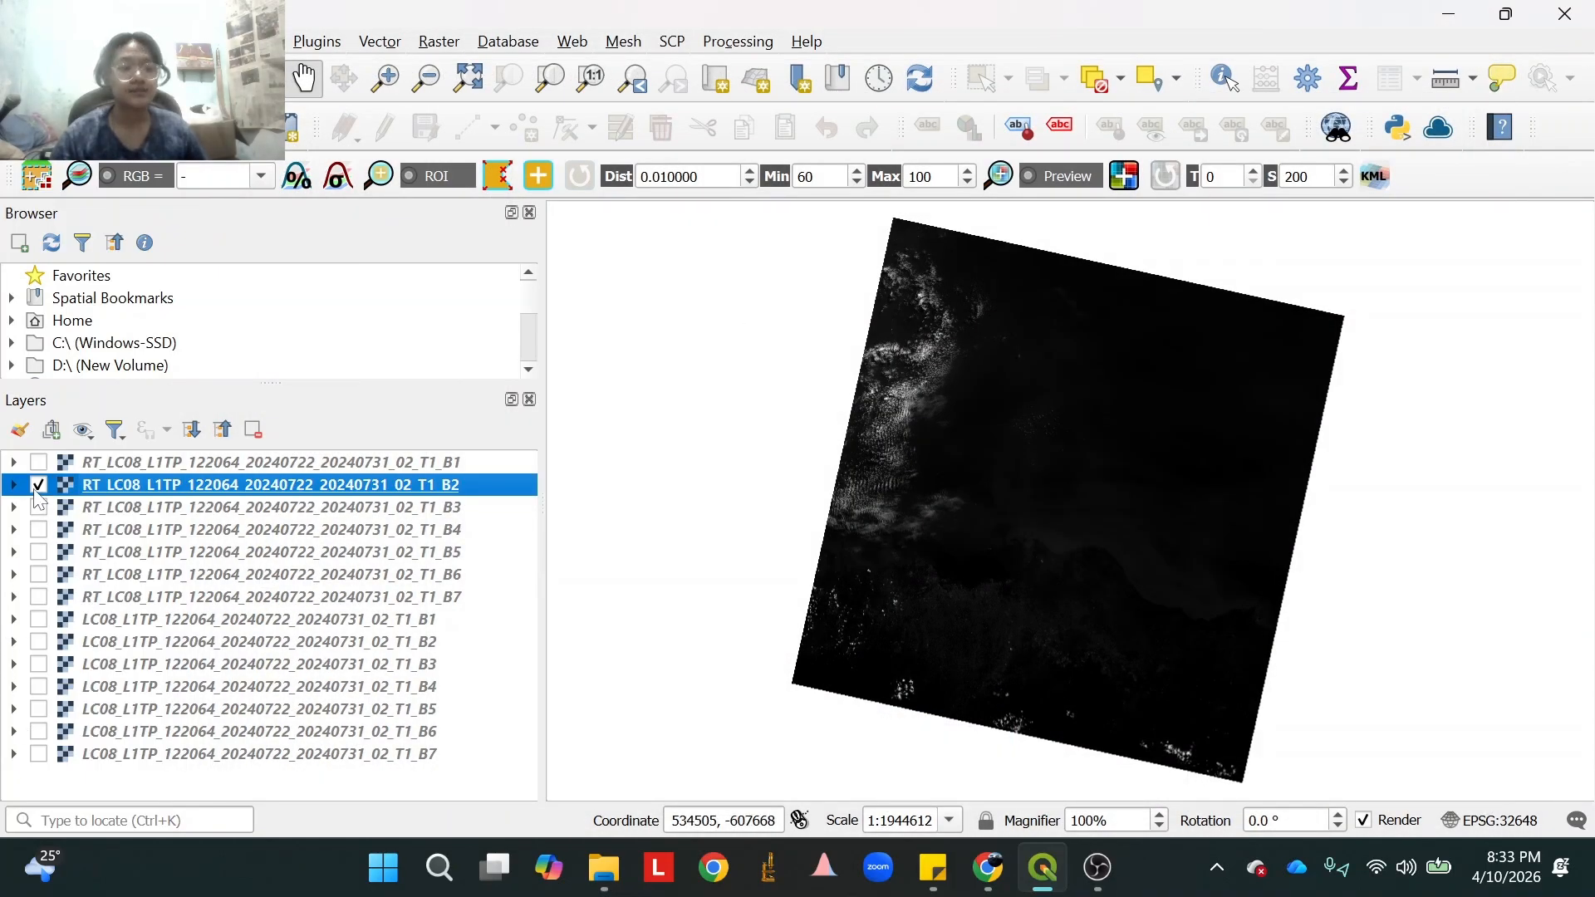
click(38, 485)
Display only the corrected RT_LC08 B6 layer, compute its raster histogram, and hide the layer again.
click(38, 574)
right_click(110, 581)
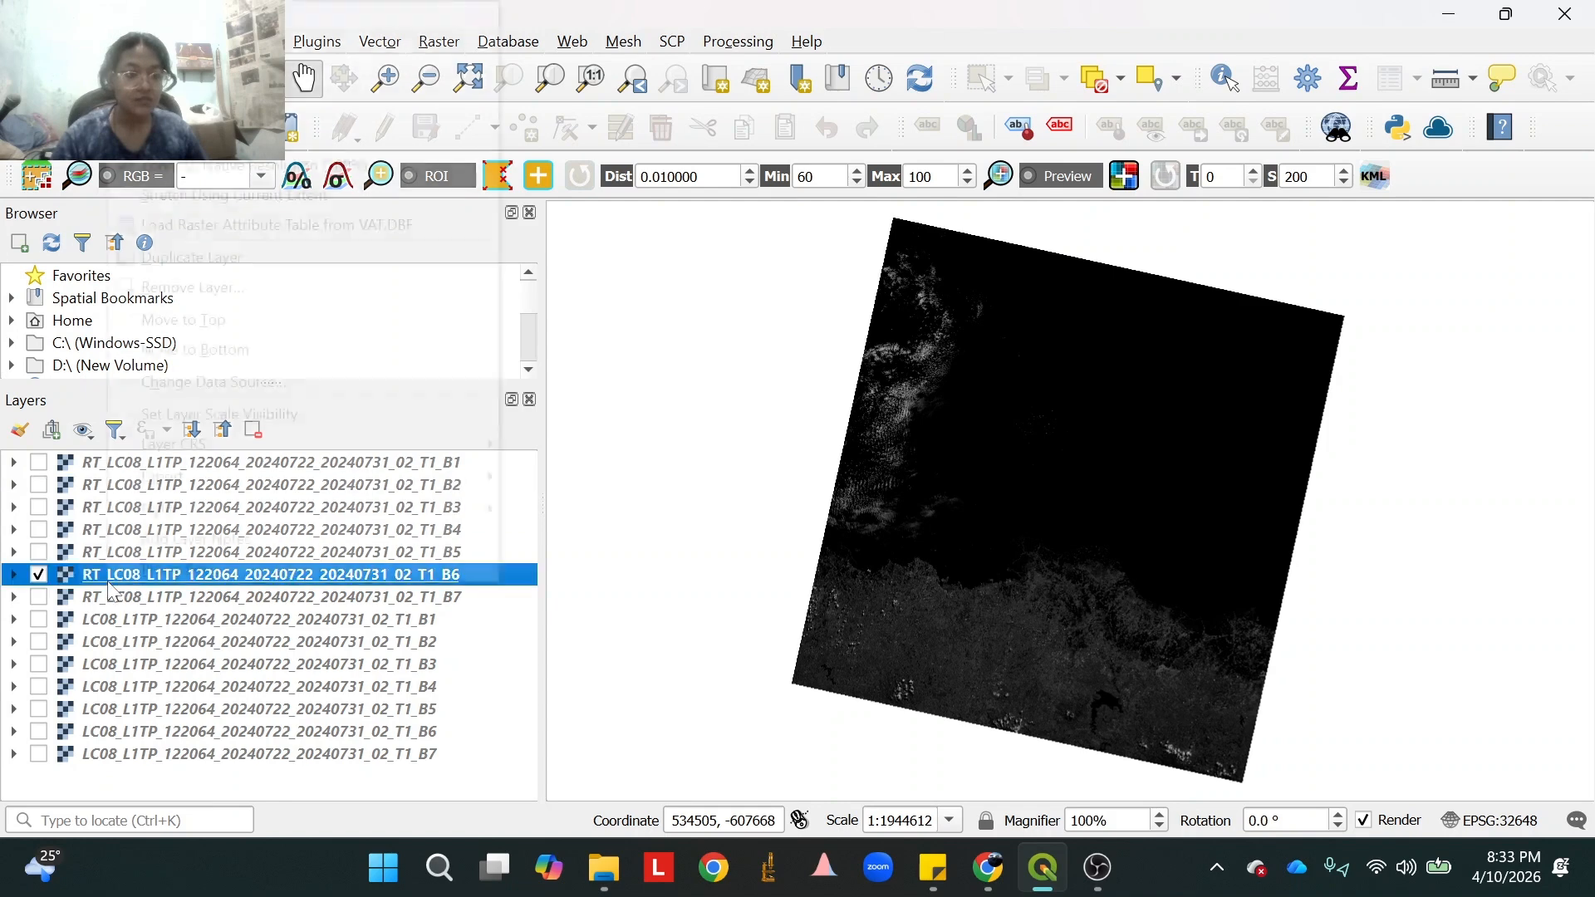
click(166, 573)
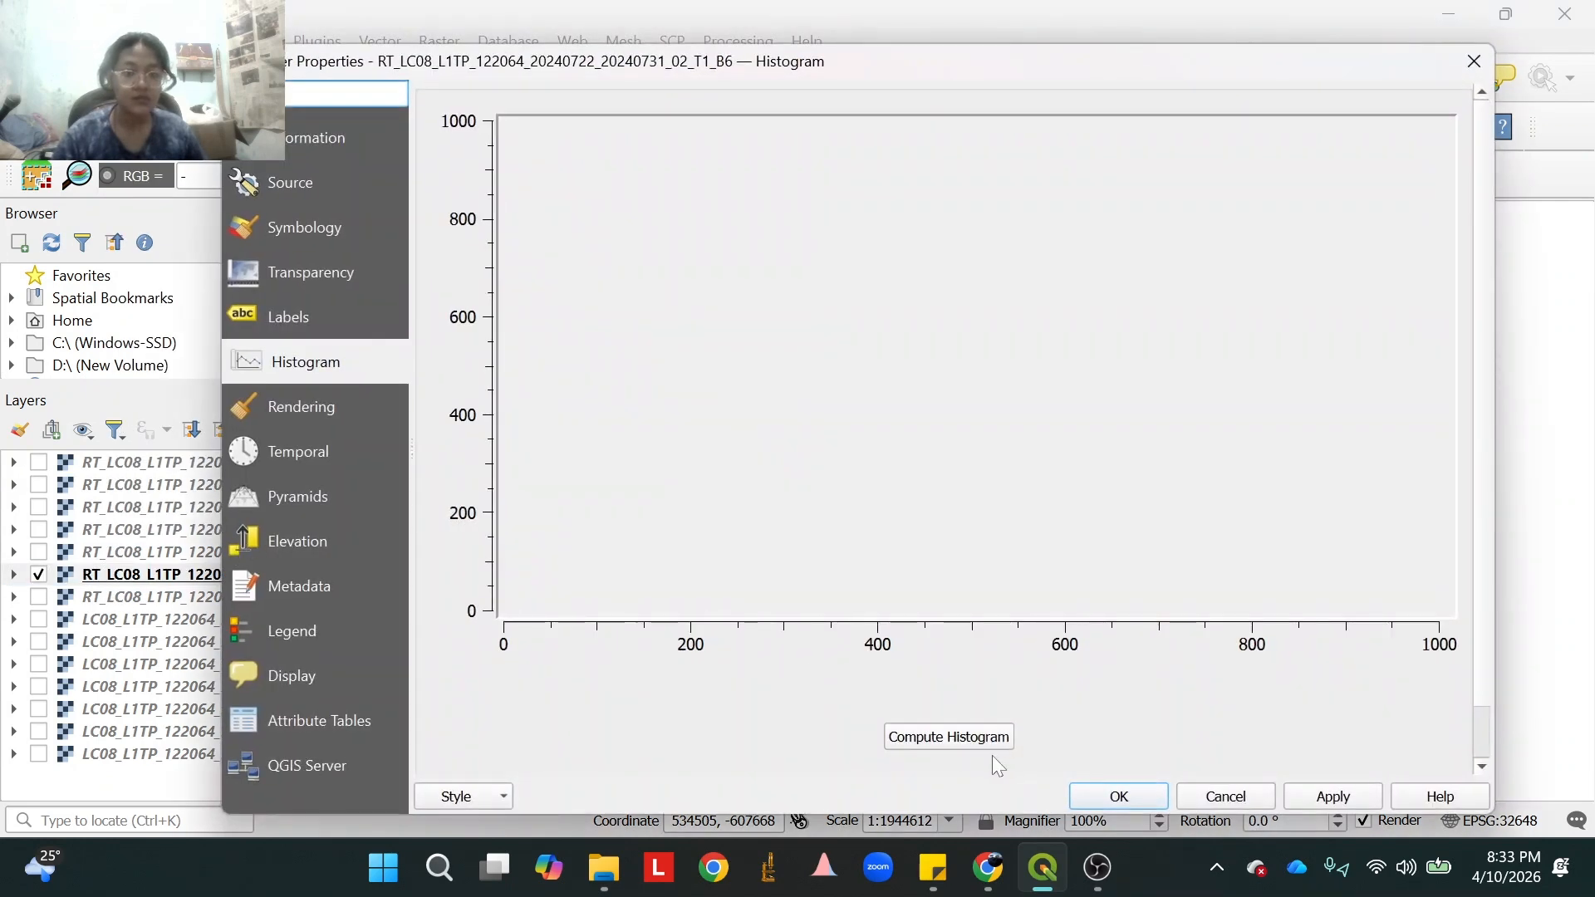
click(969, 745)
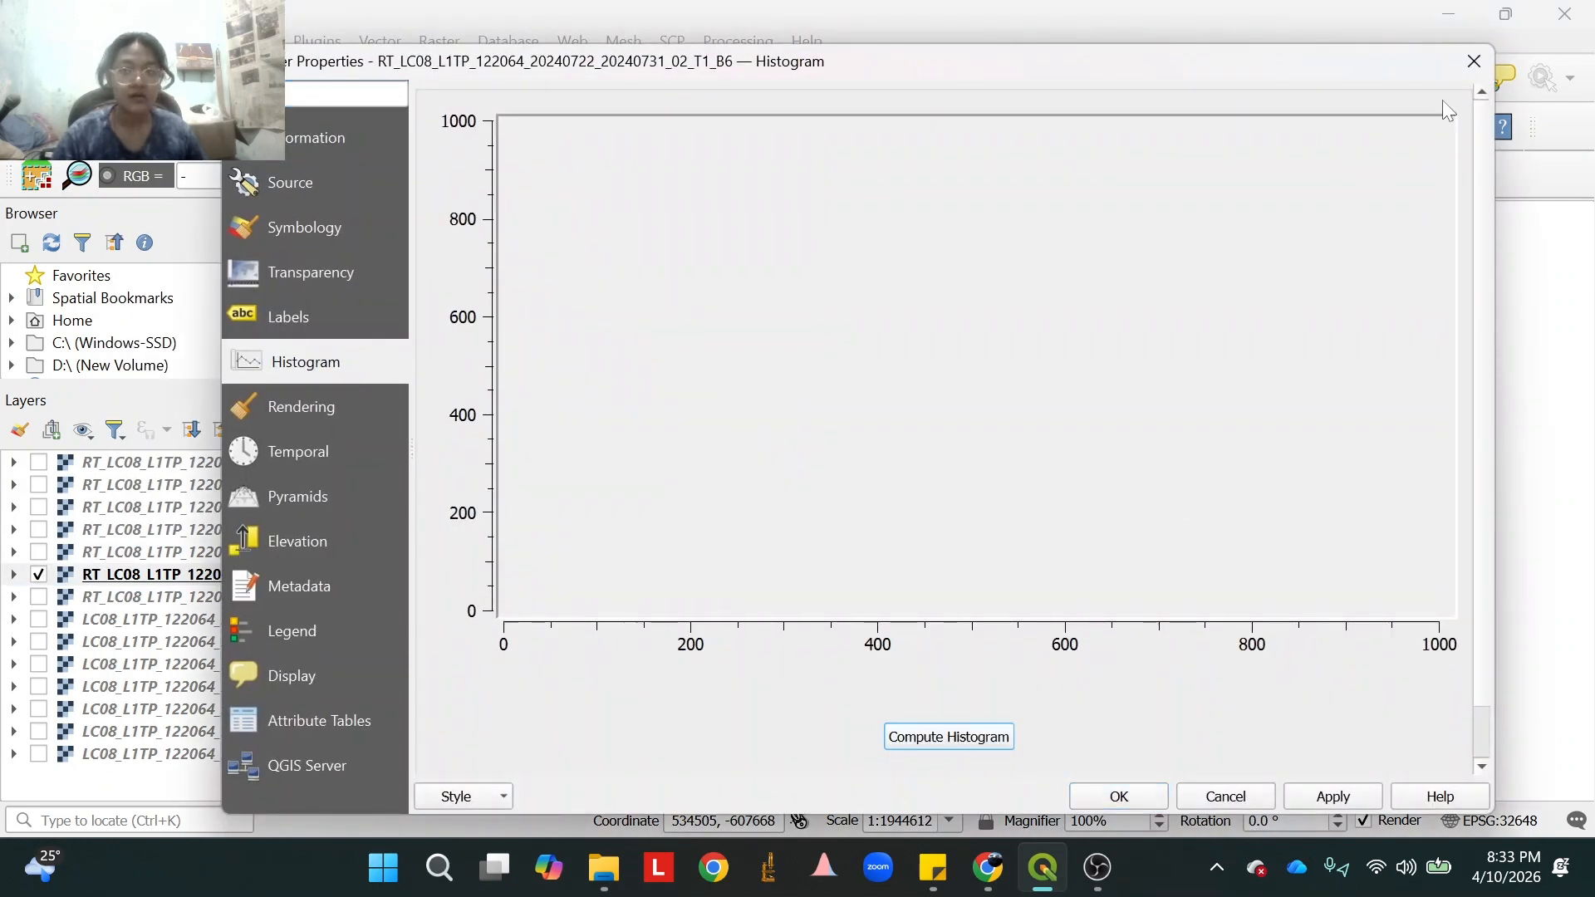
click(1474, 62)
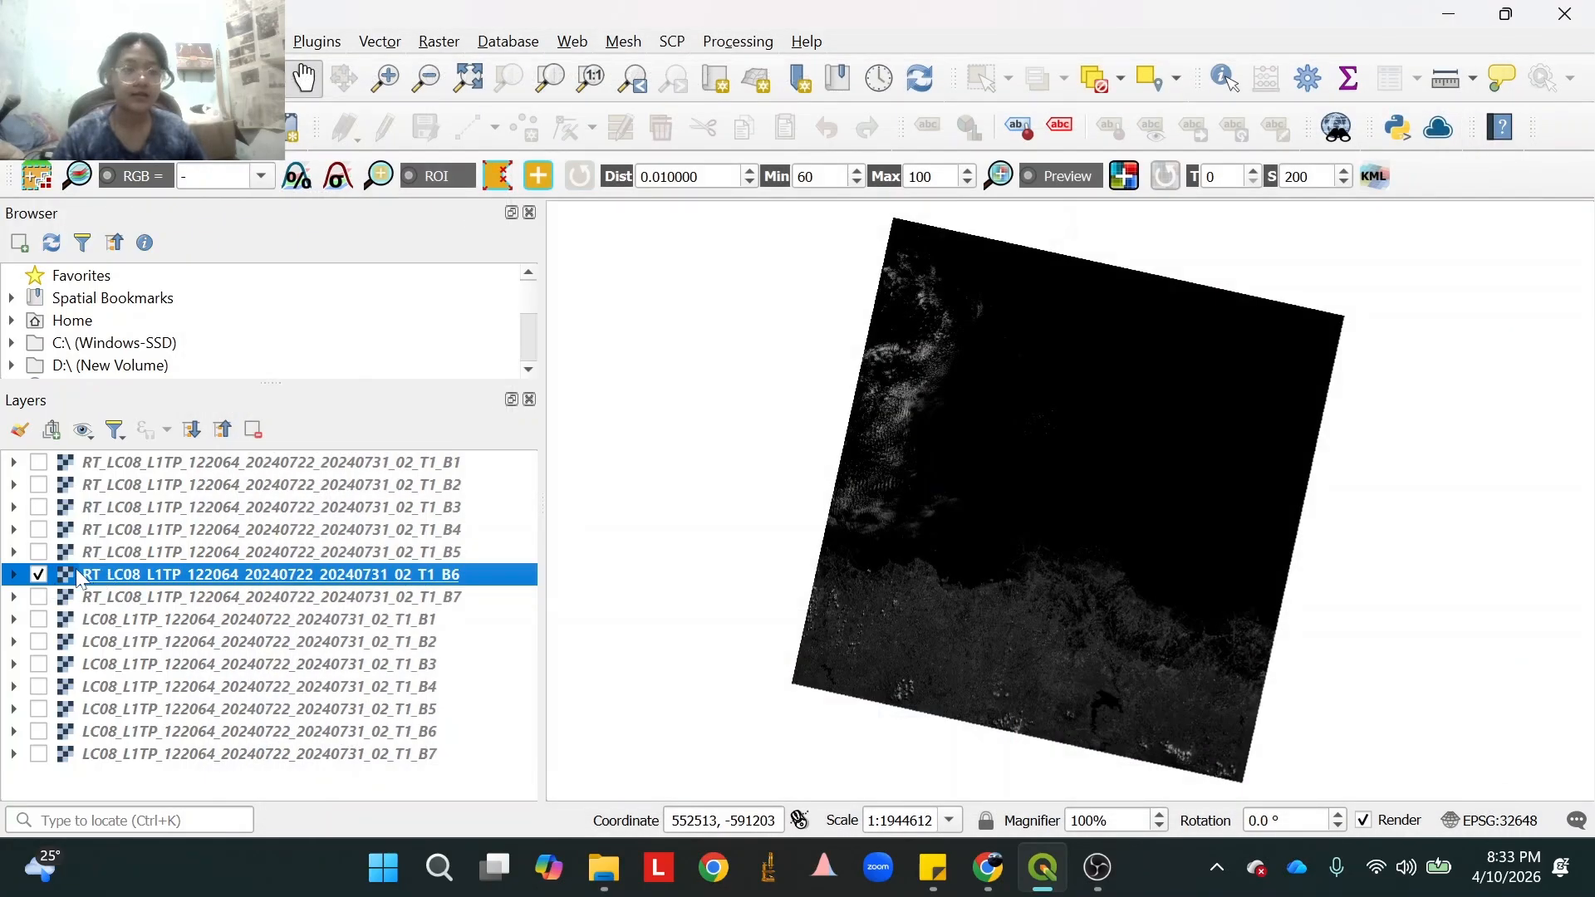
click(39, 575)
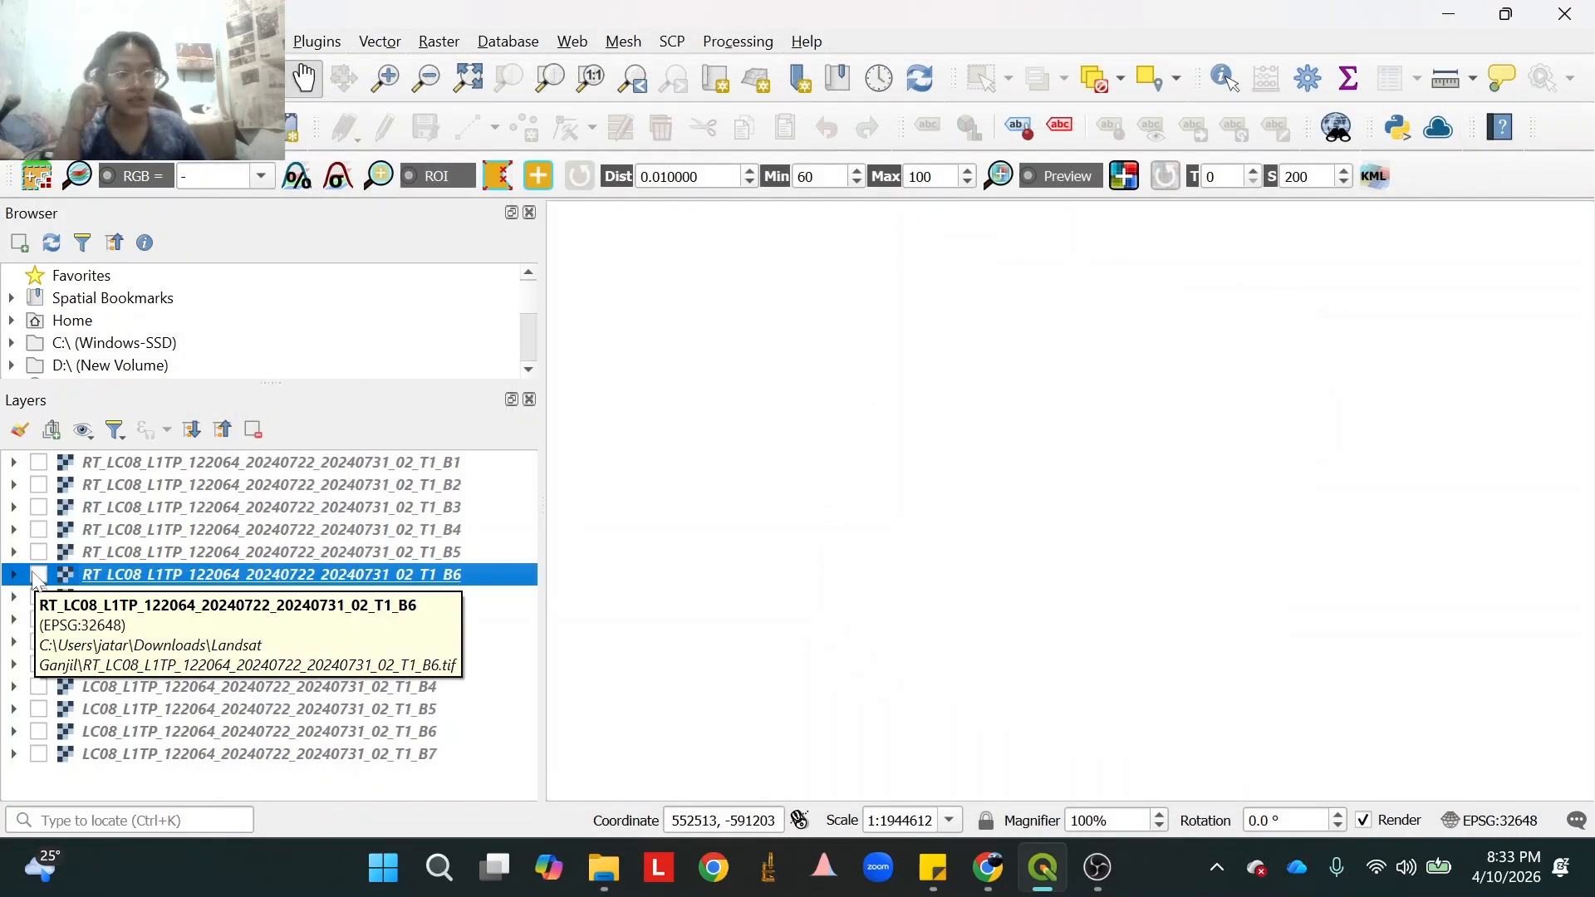
Display only the original LC08 B6 layer, compute its raster histogram for comparison, and hide the layer again.
click(39, 732)
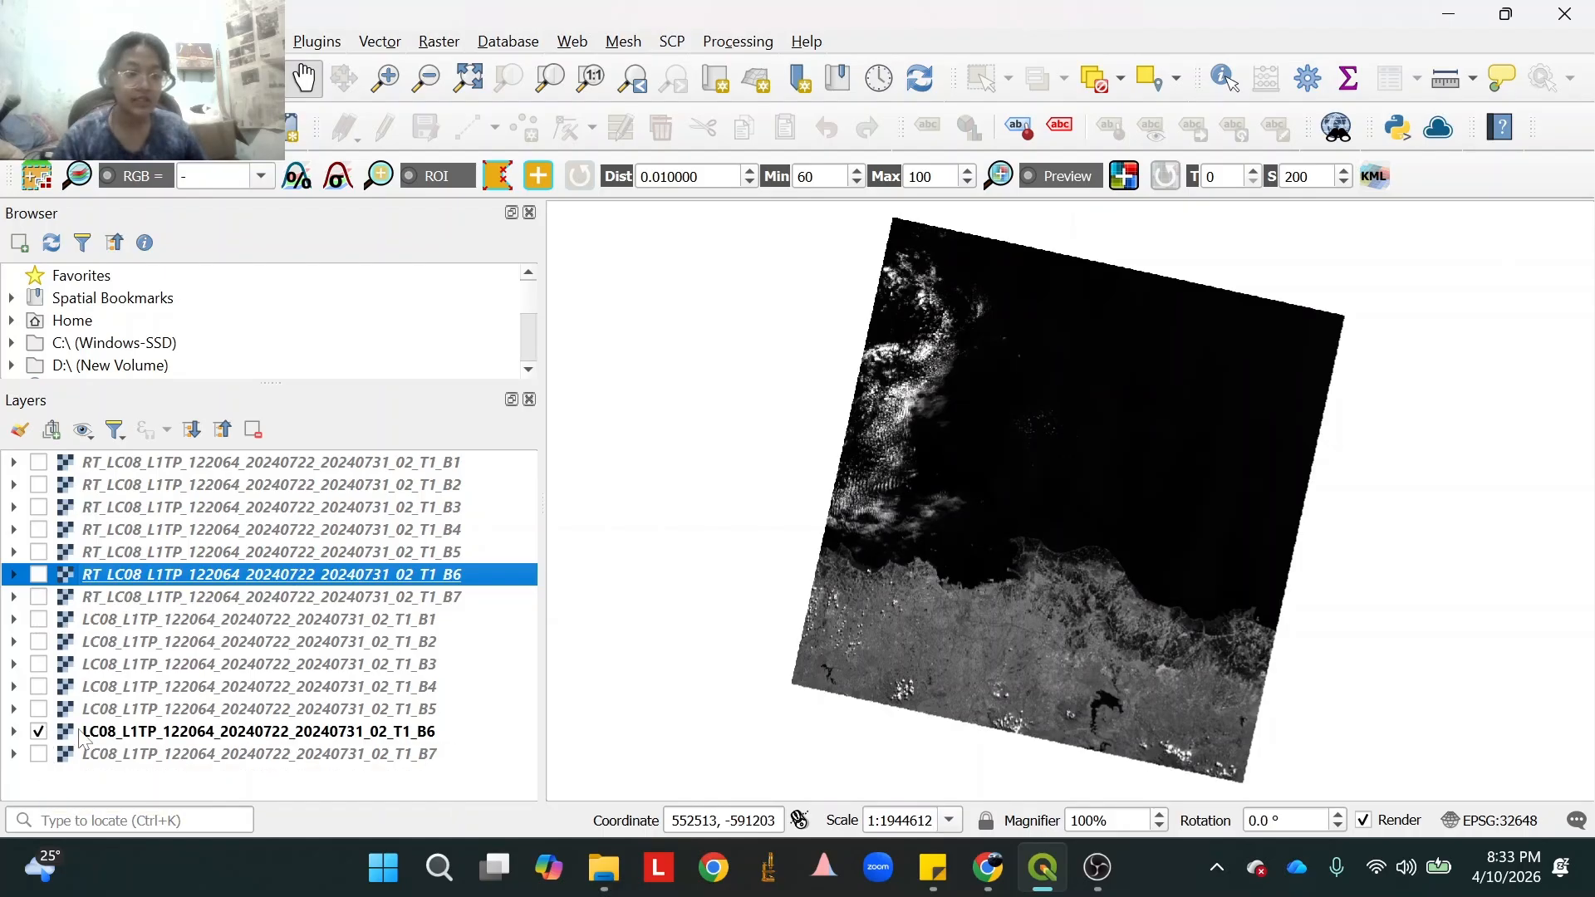
right_click(105, 740)
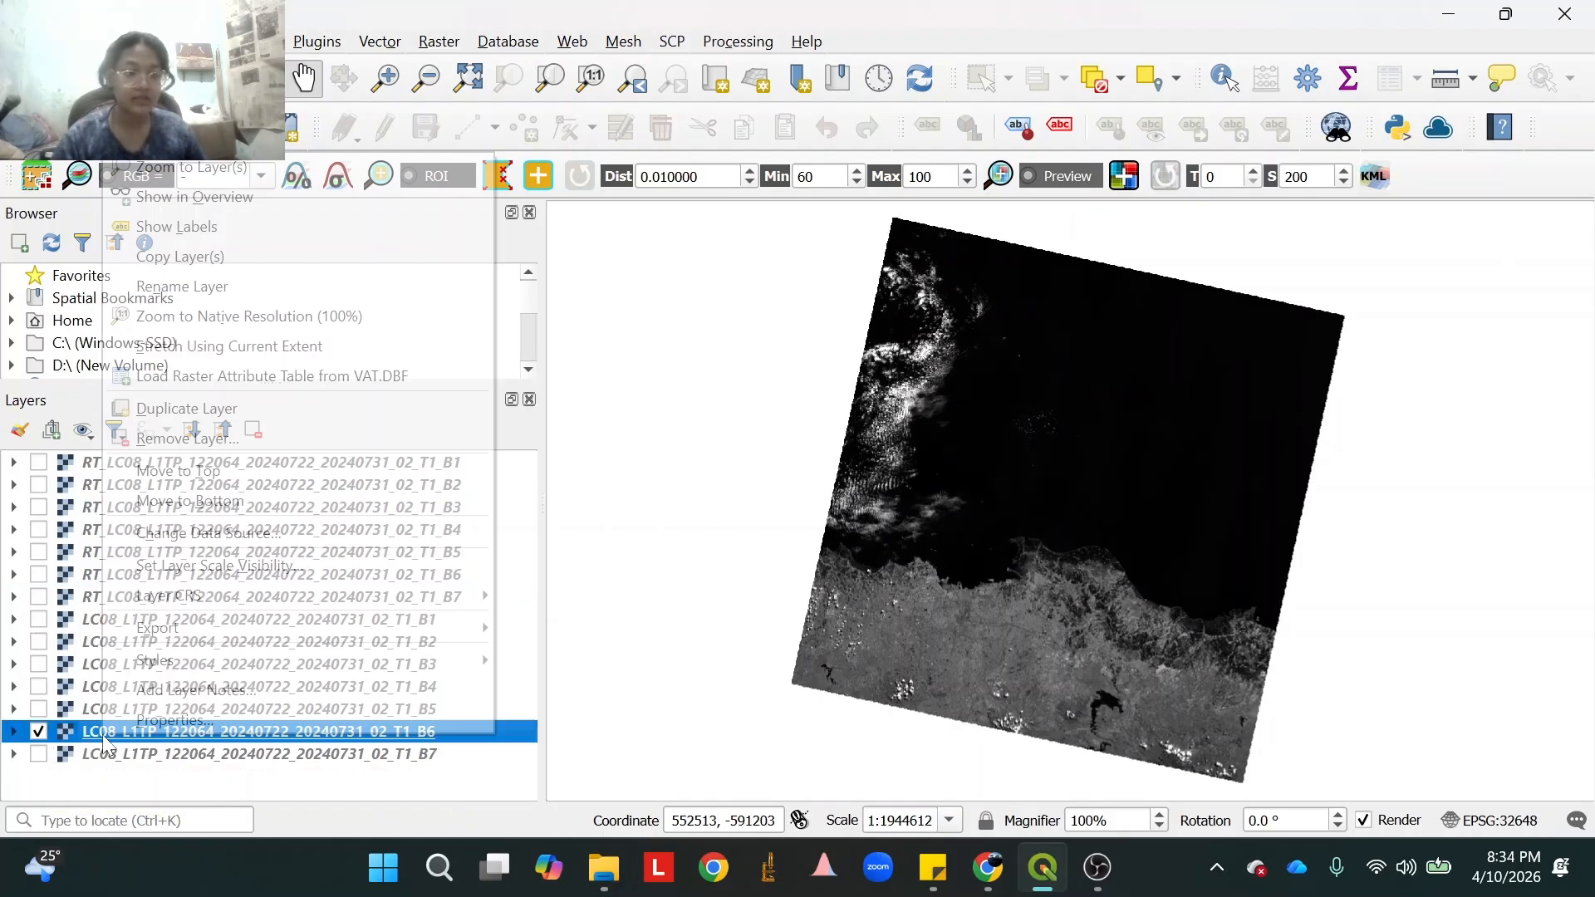
click(189, 716)
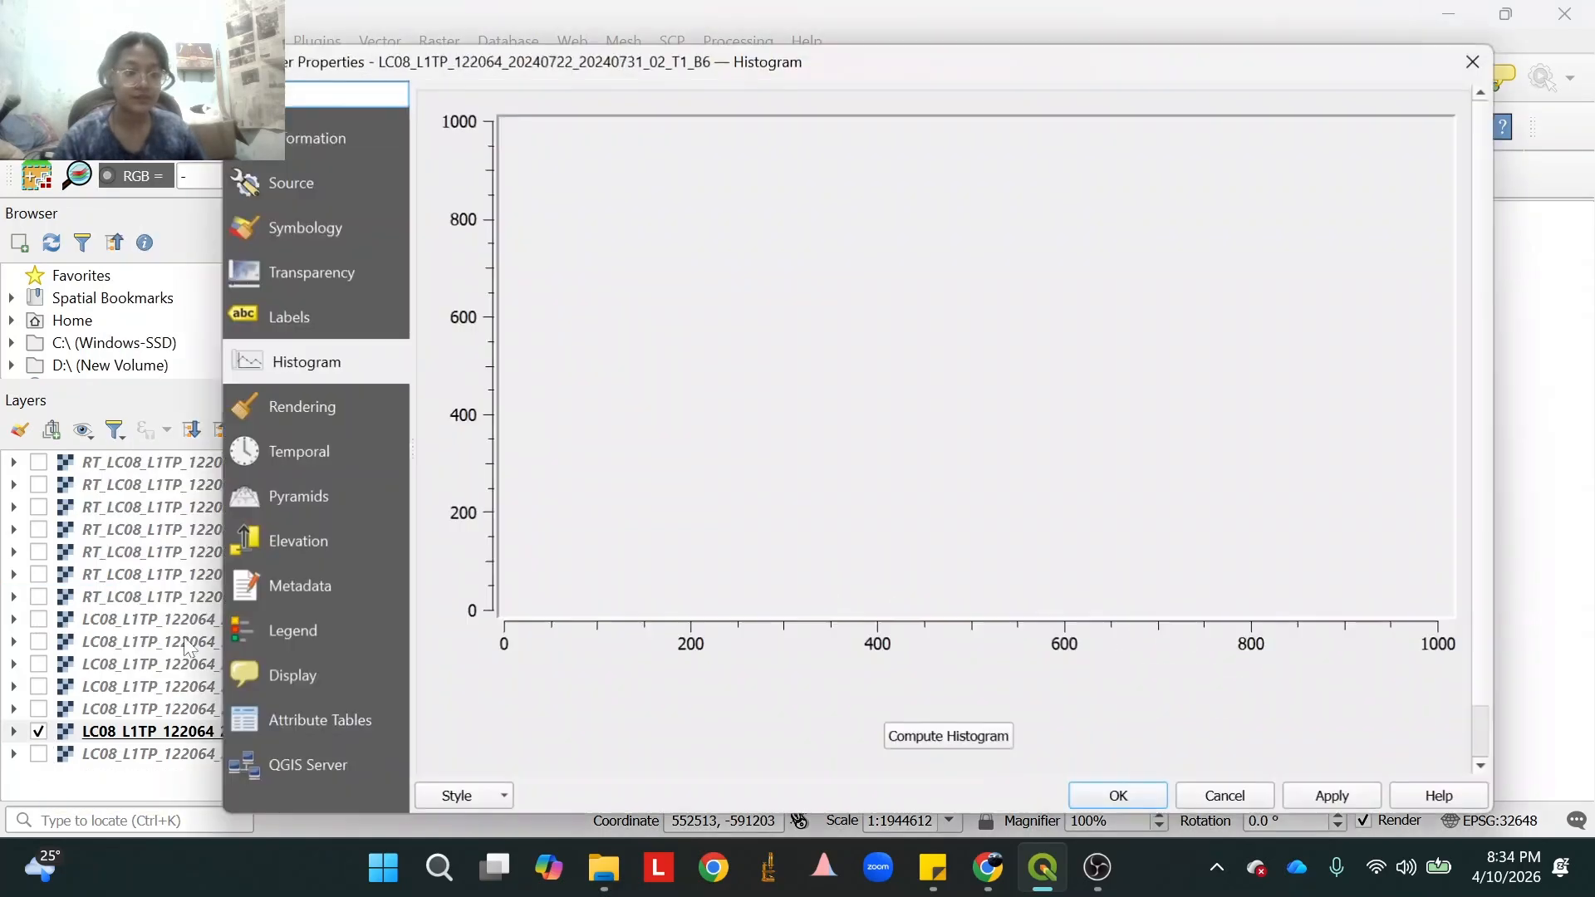
click(923, 742)
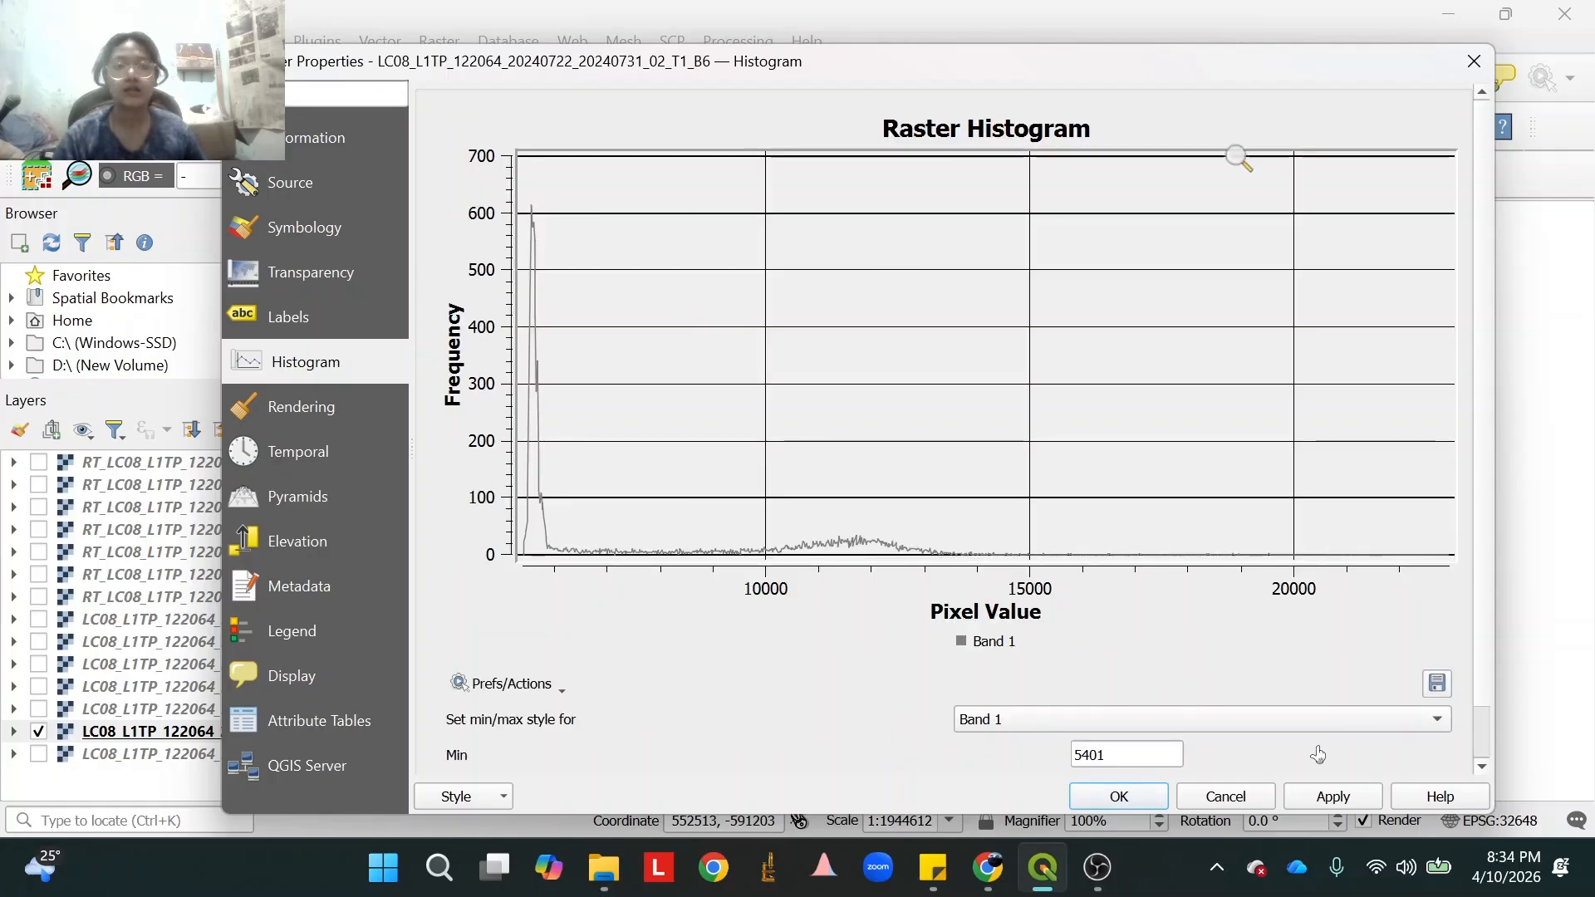
click(1475, 60)
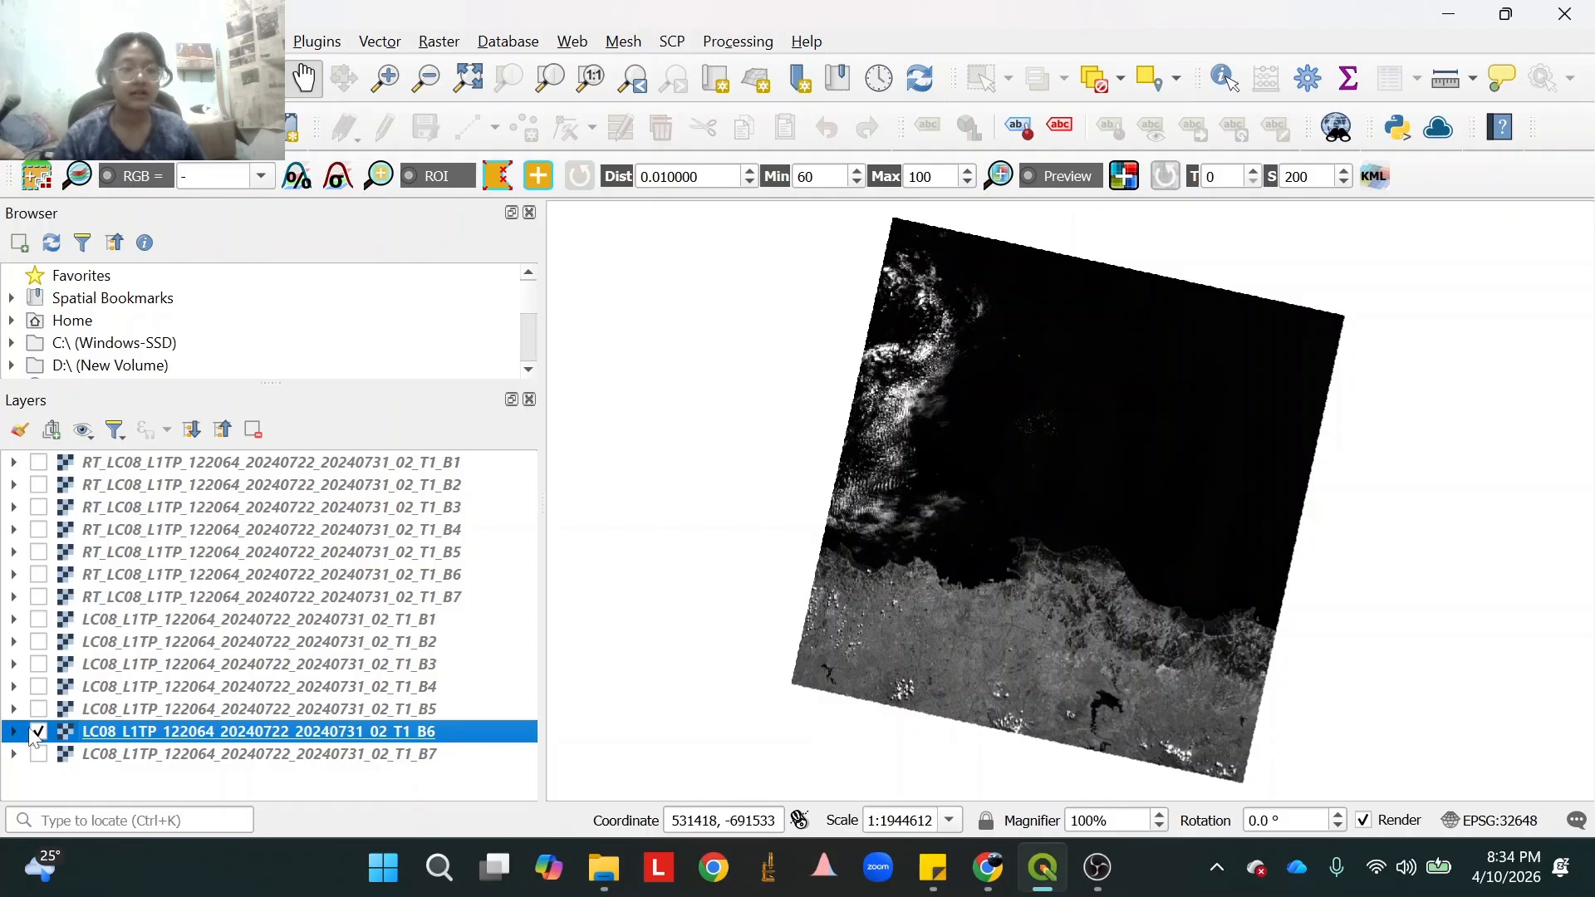
click(38, 731)
Display only the original LC08 B7 layer, compute its raster histogram, and hide the layer again.
click(38, 753)
right_click(101, 754)
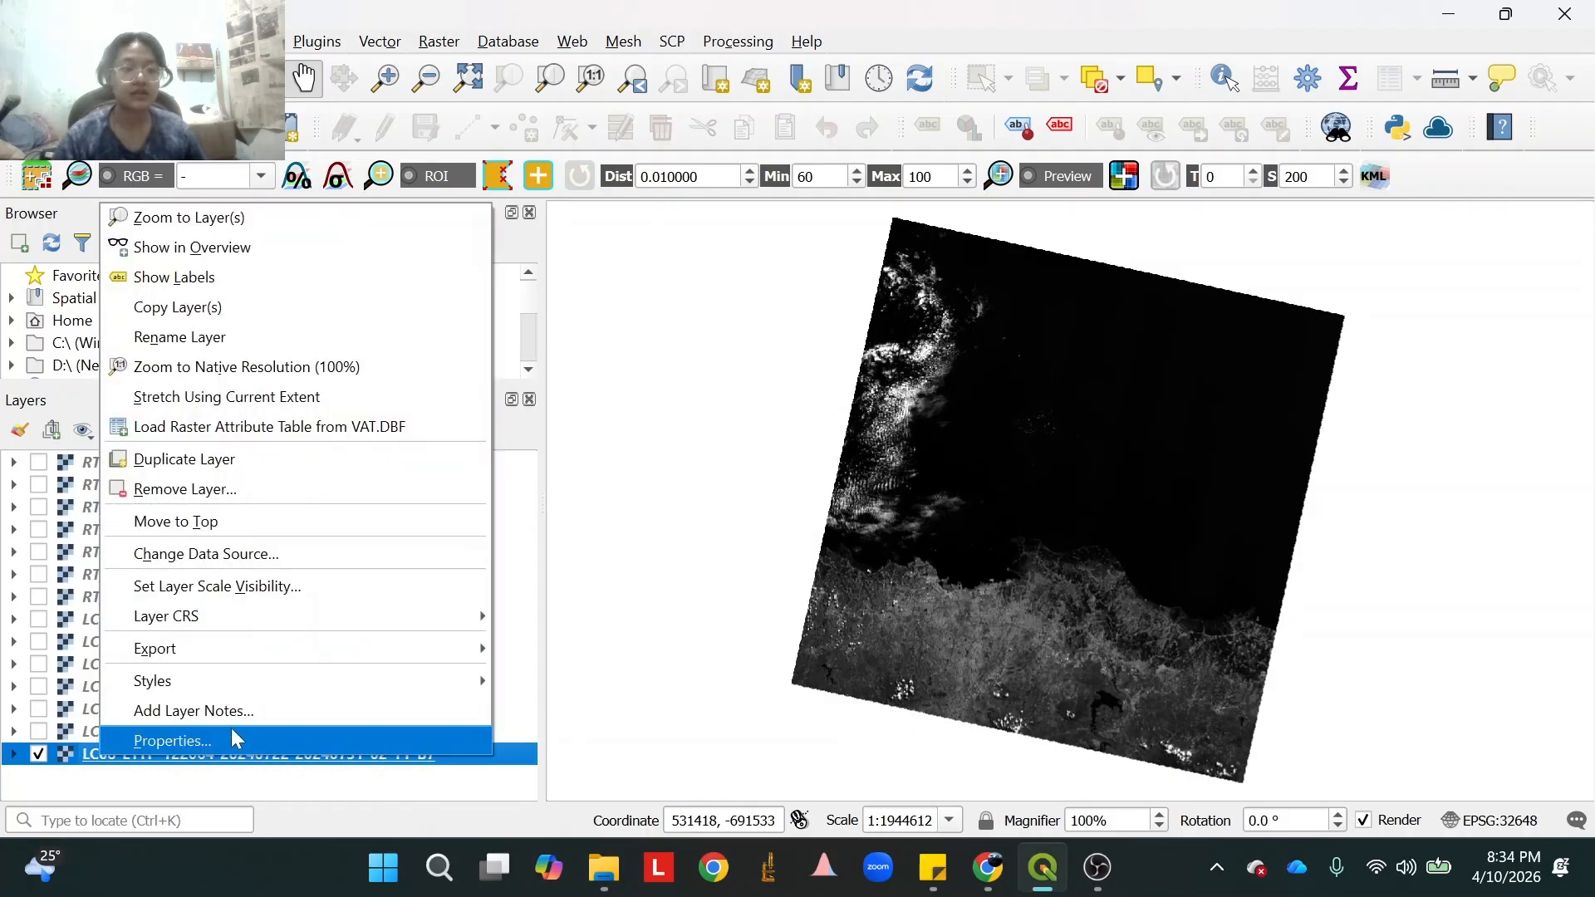
click(198, 744)
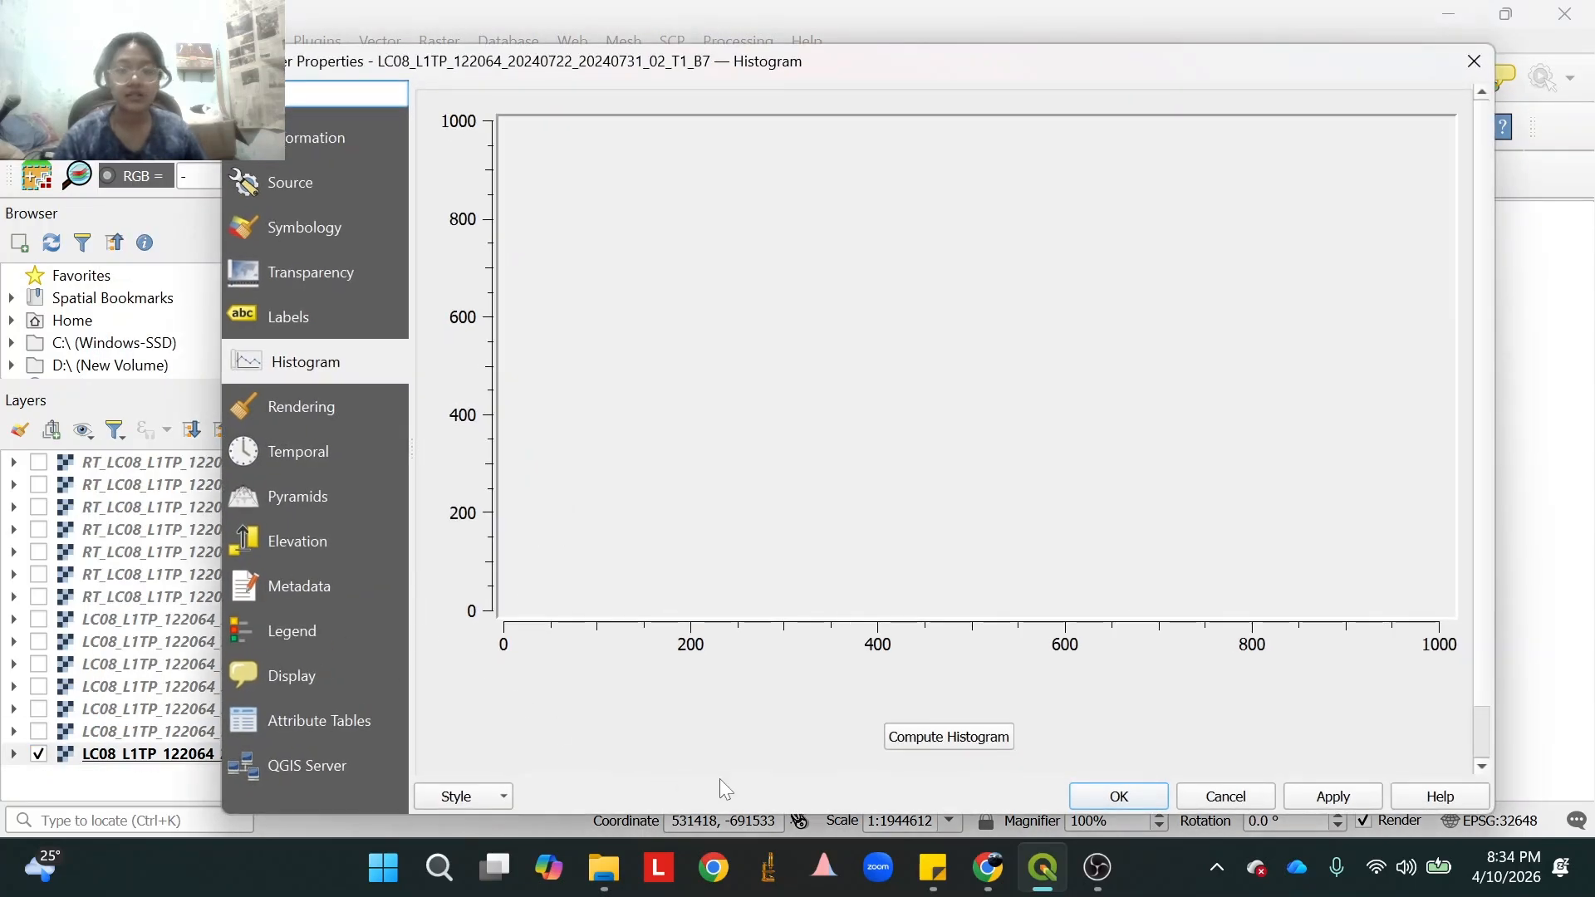
click(921, 748)
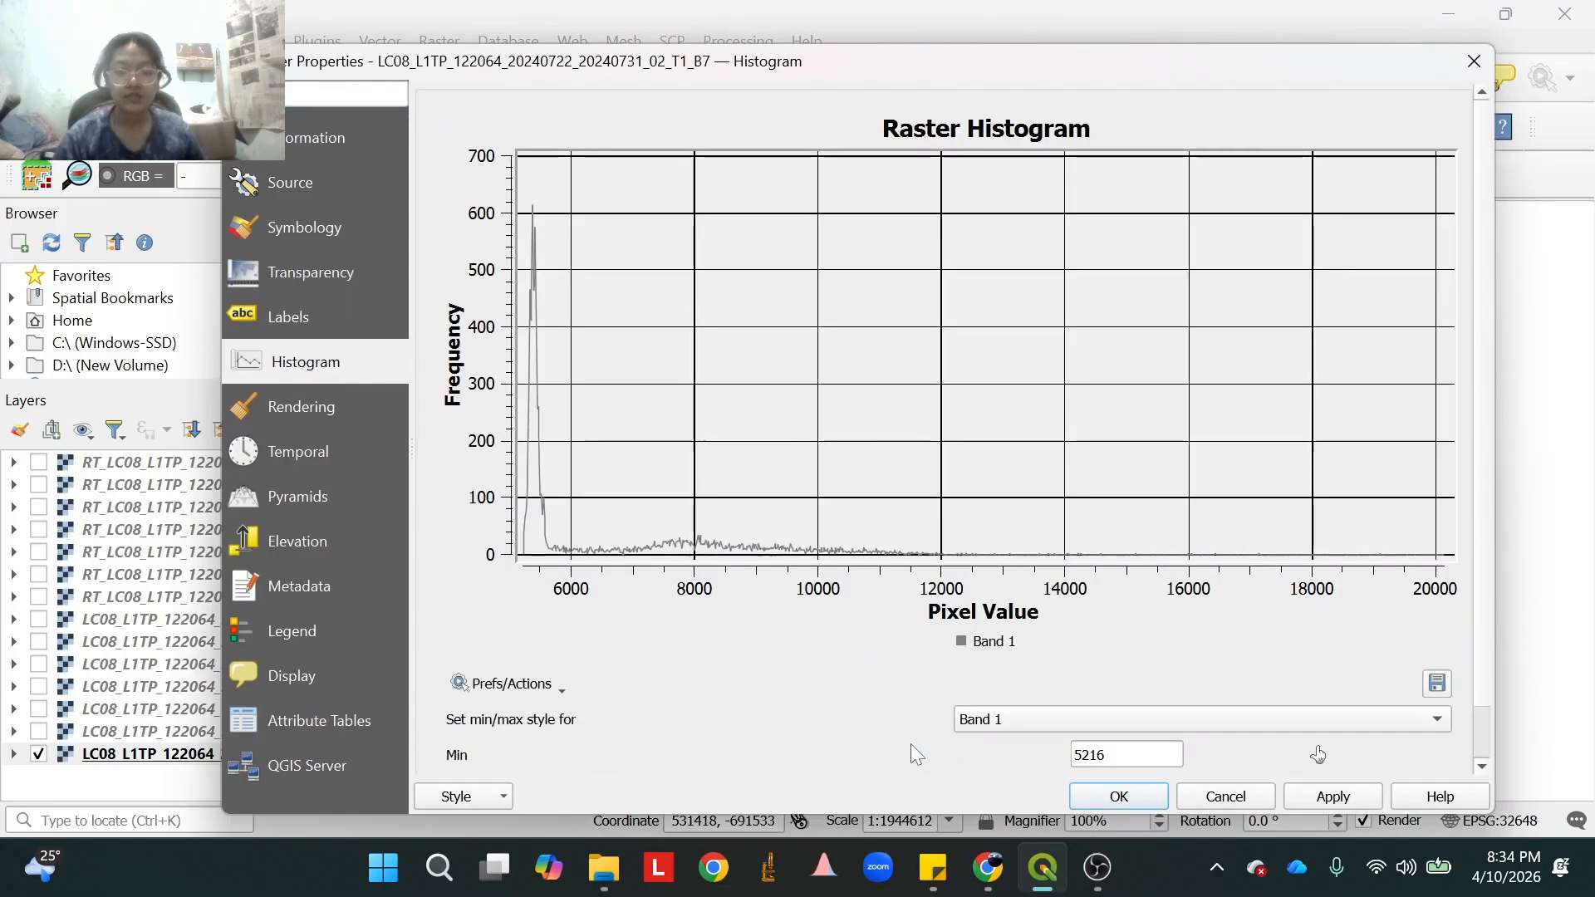
click(1134, 801)
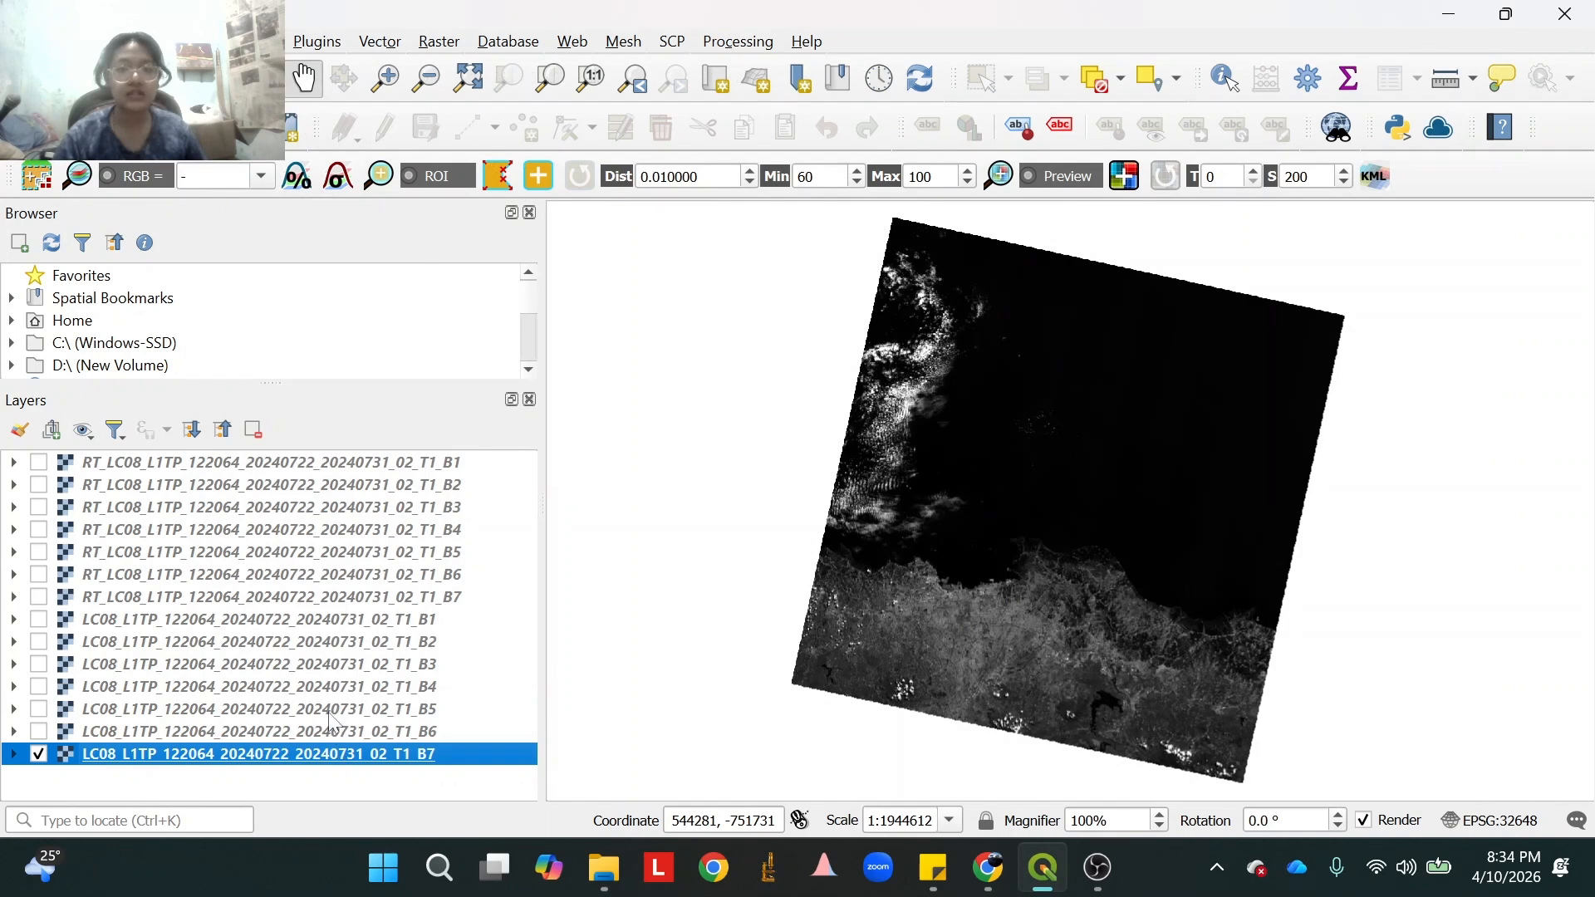
click(38, 755)
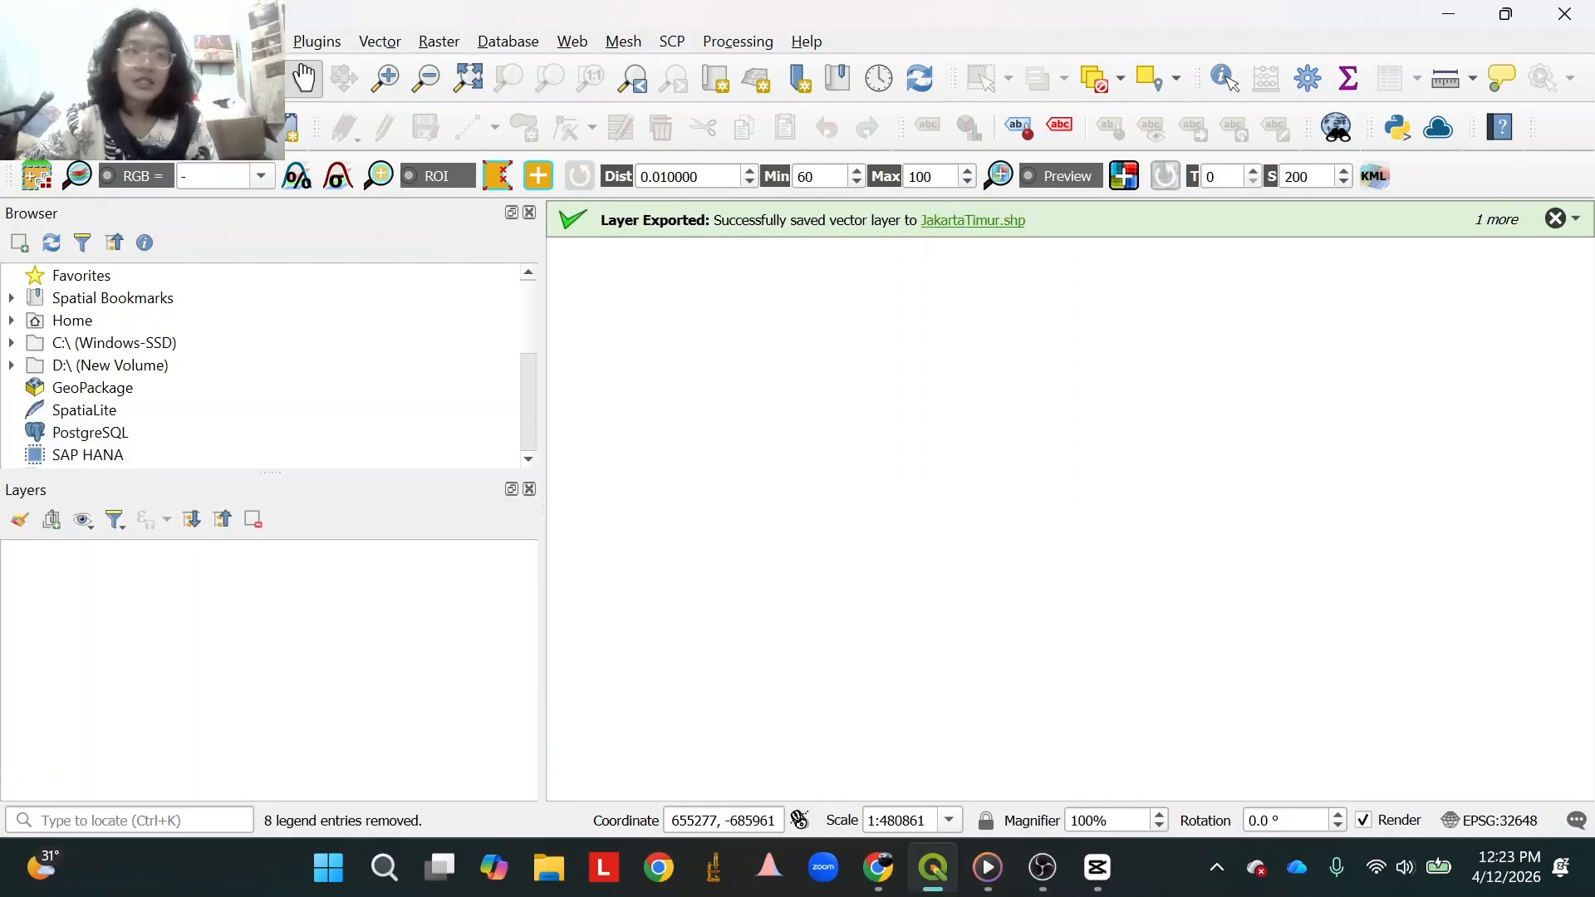
Clear the previous raster source and browse to the band TIF files in the Landsat ganjil kesekian folder.
key(ctrl+l)
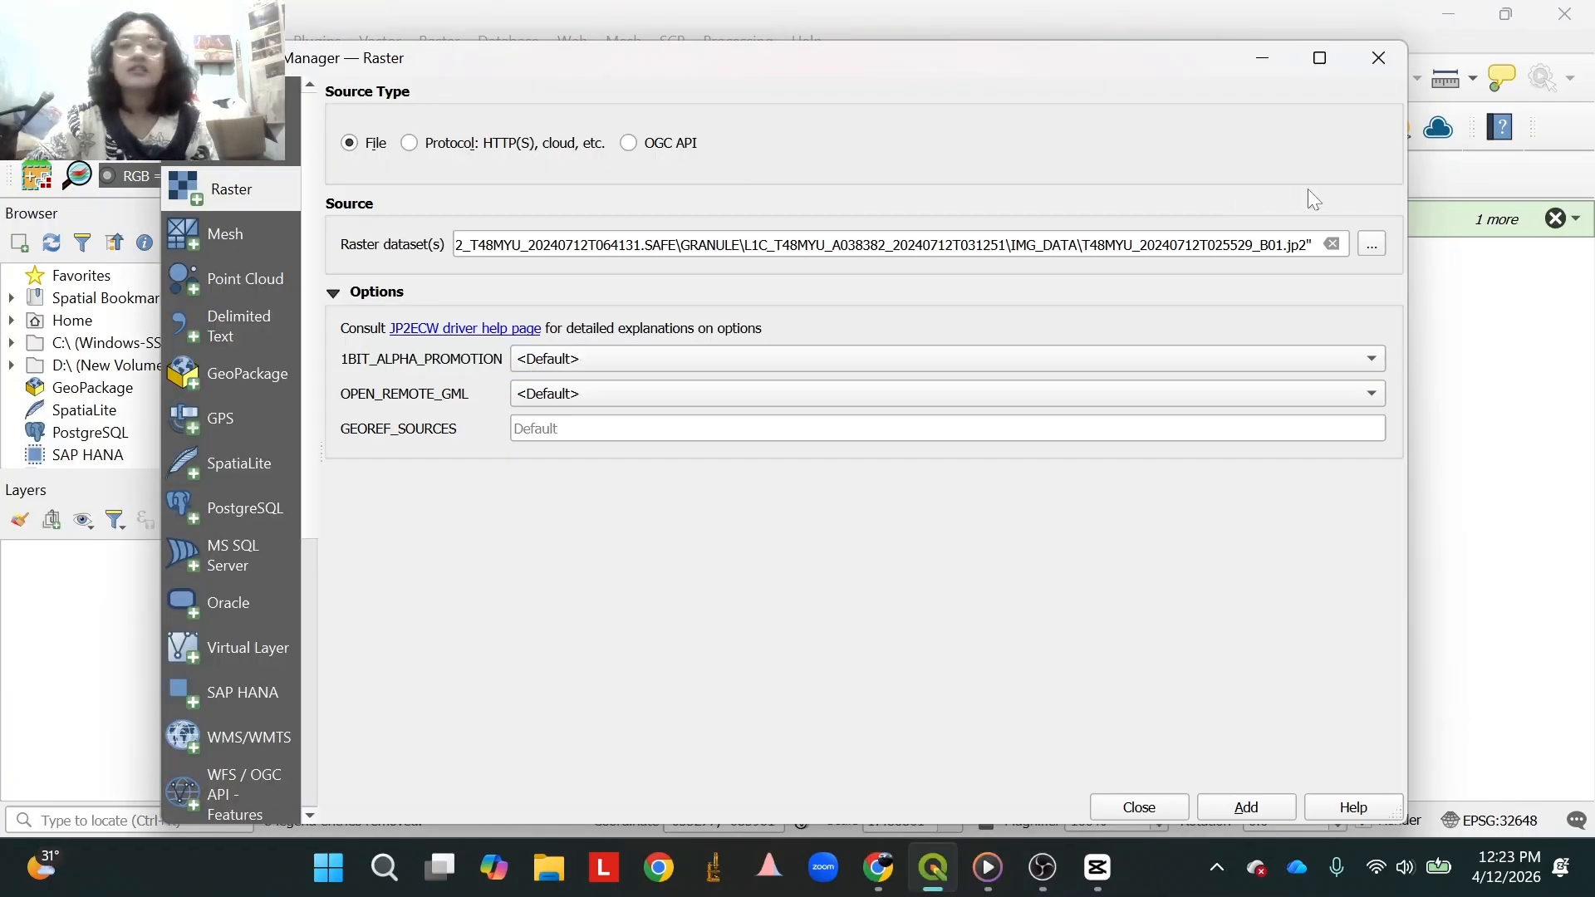
click(1333, 243)
click(1369, 248)
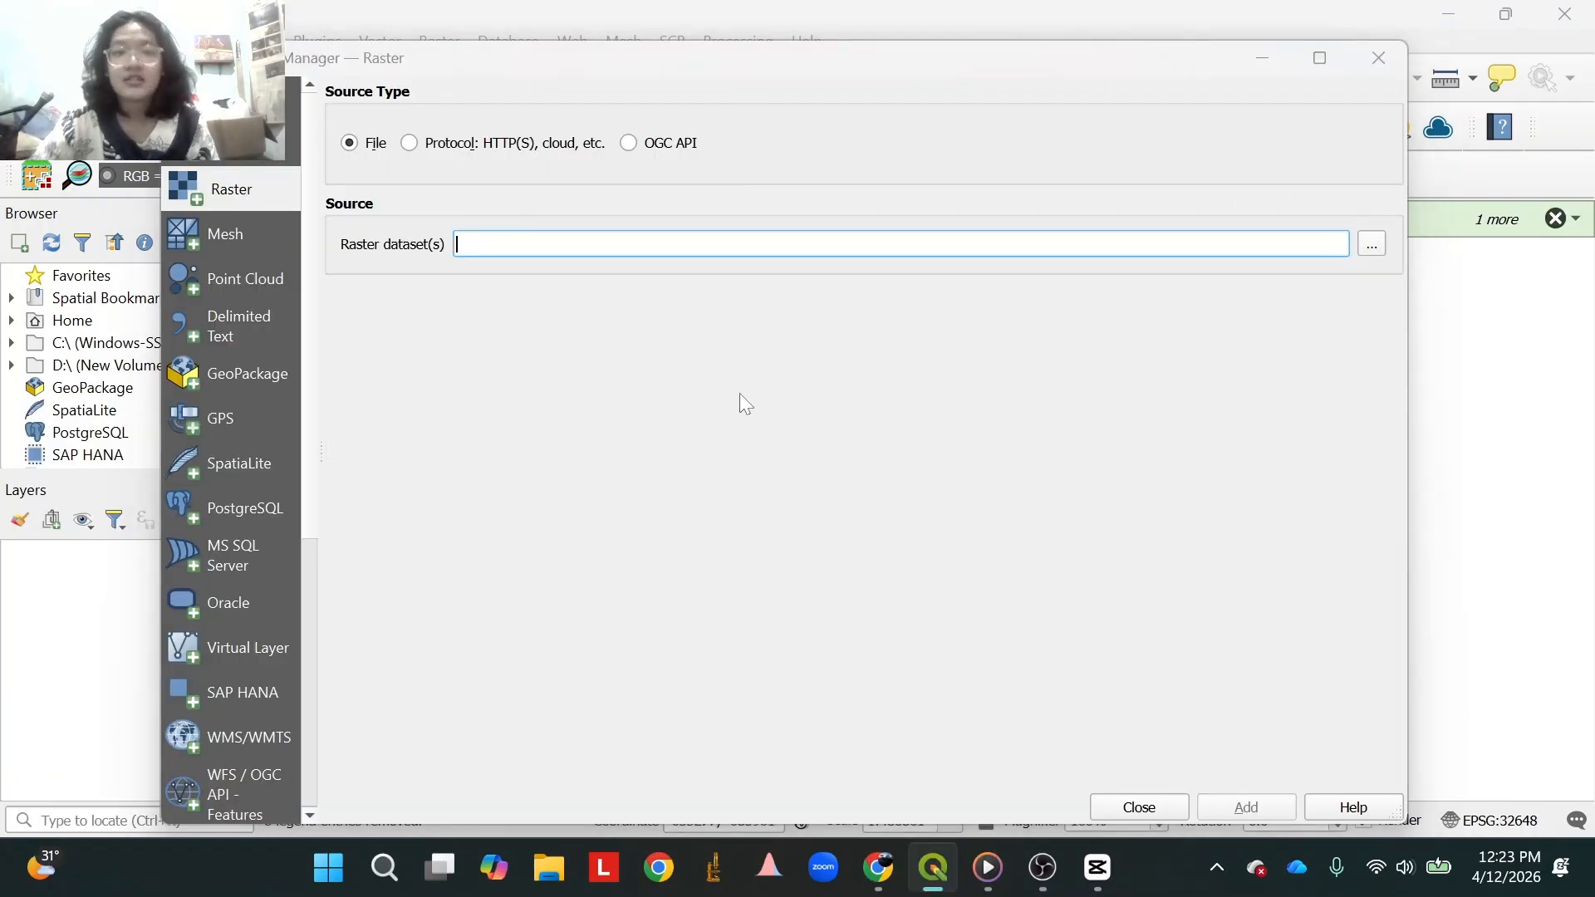
click(290, 142)
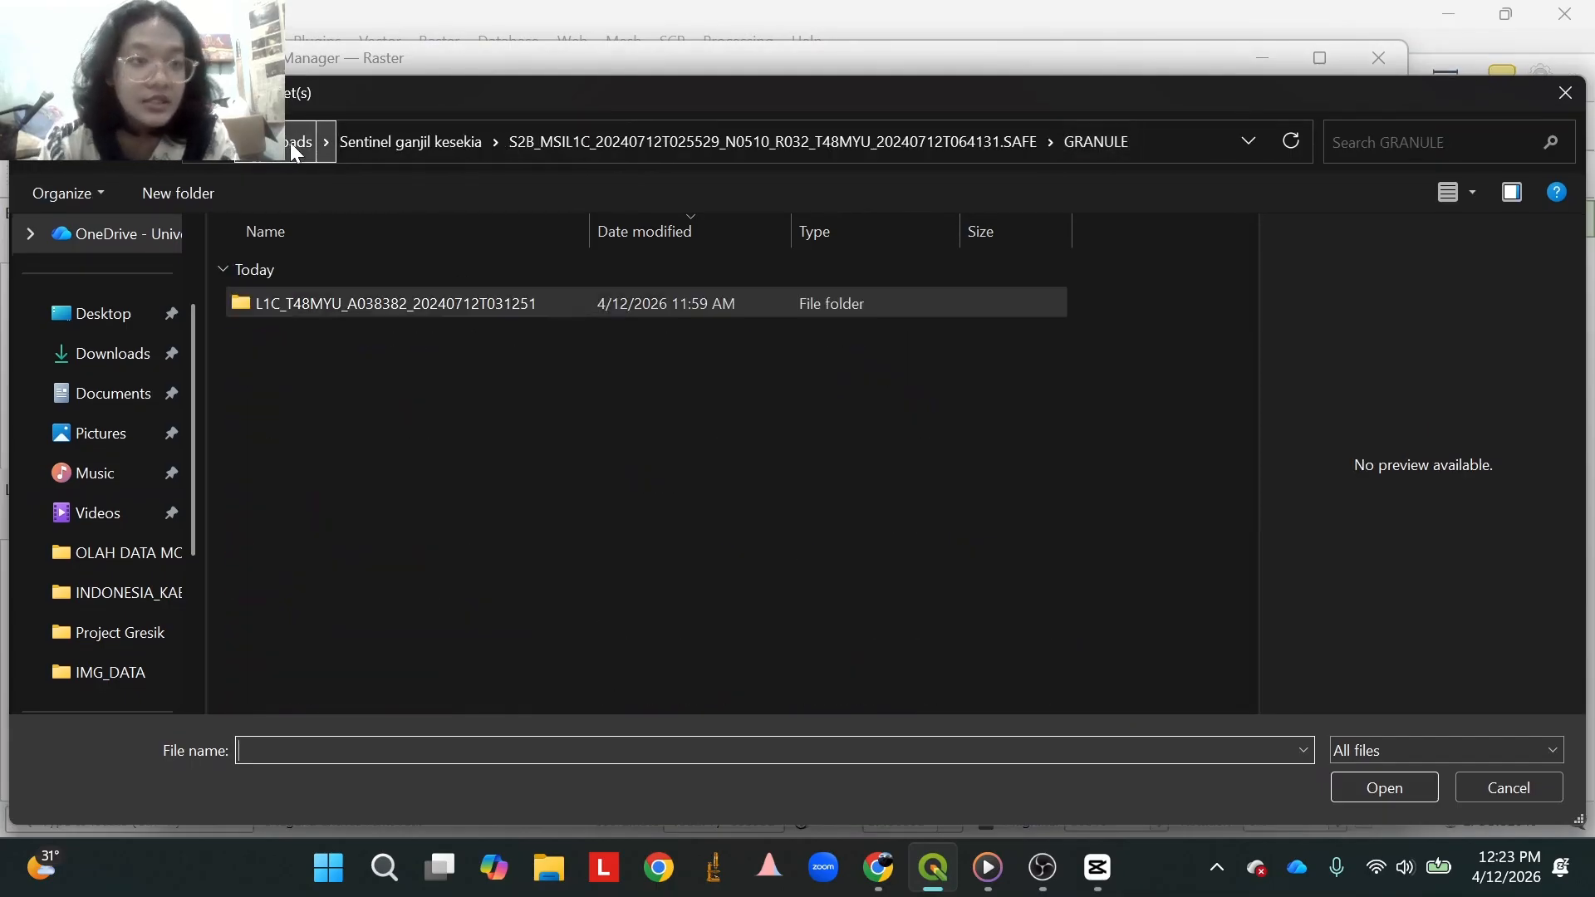
click(397, 141)
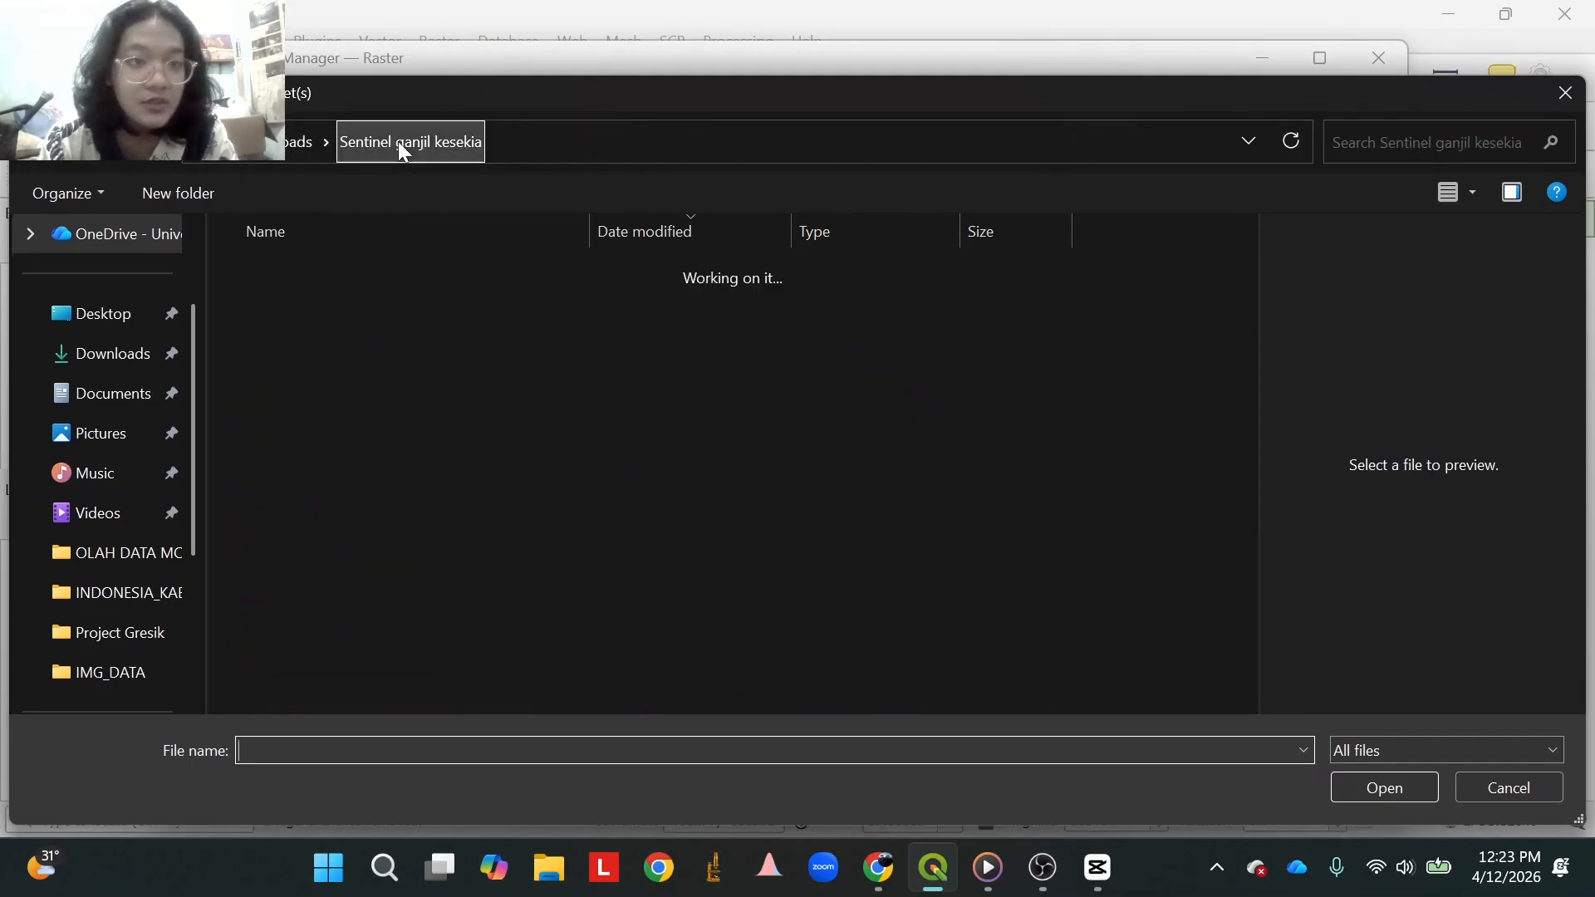
click(291, 141)
double_click(349, 339)
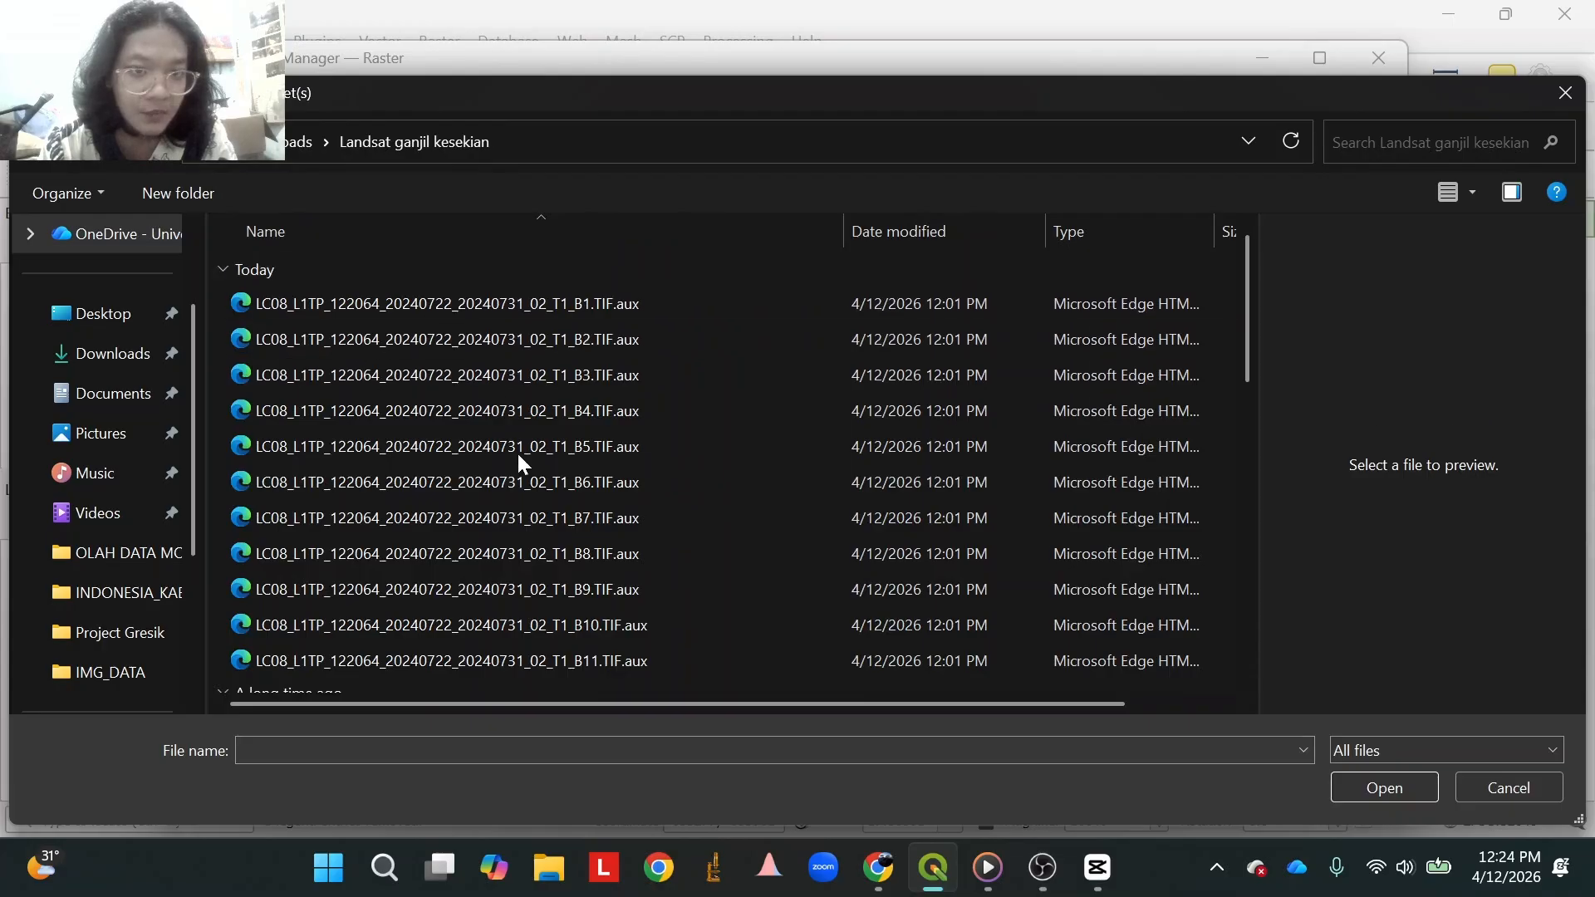
scroll(738, 552, down, 8)
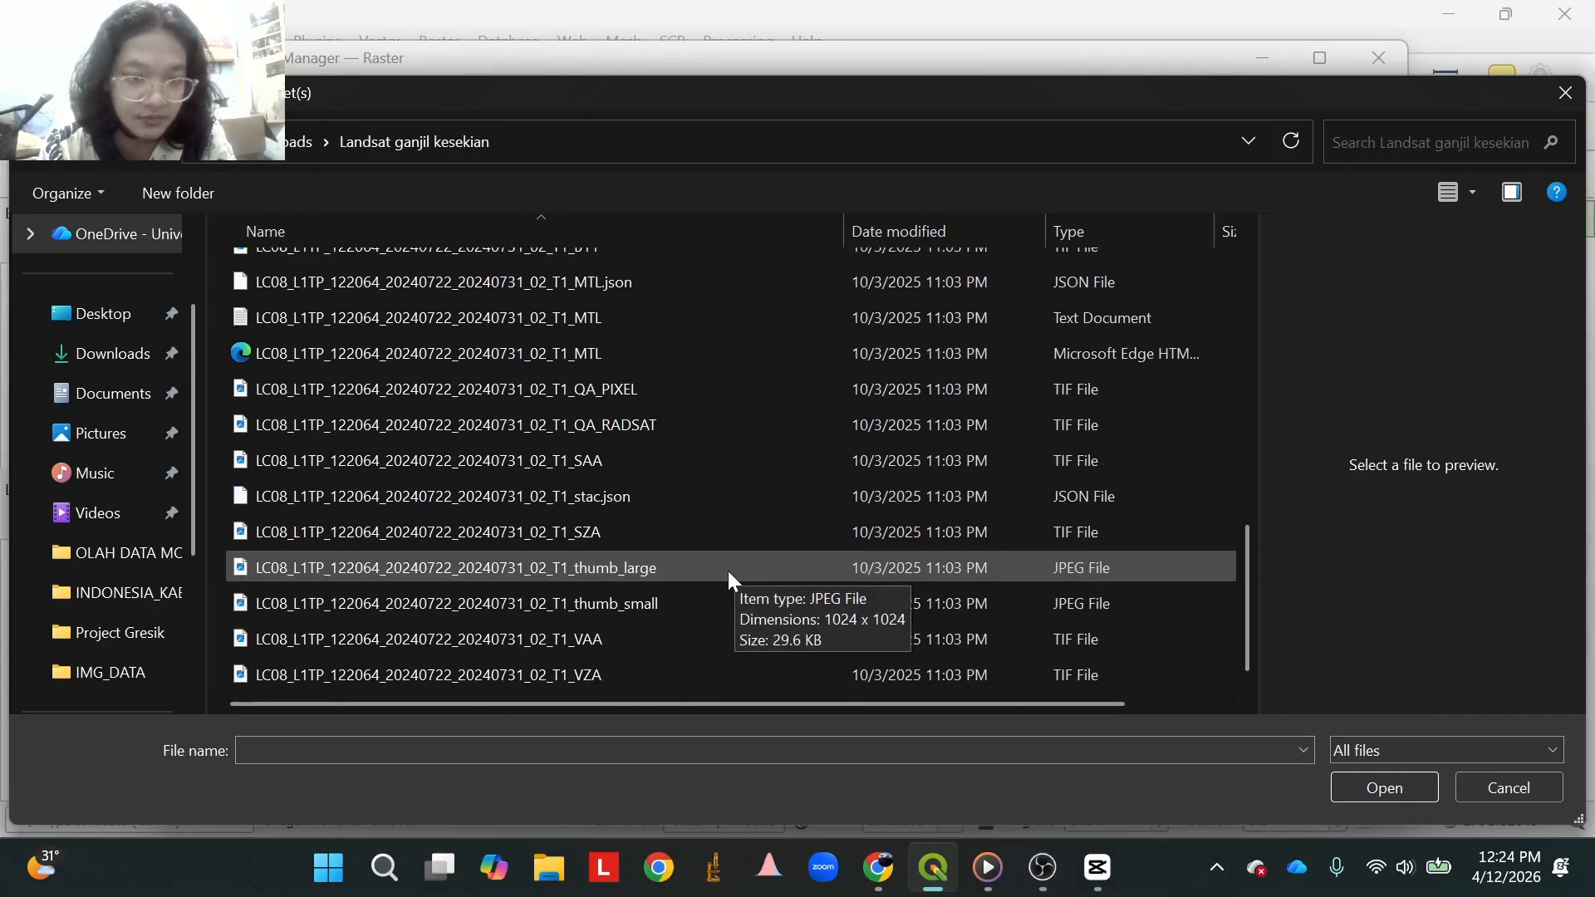
scroll(719, 581, up, 8)
scroll(714, 584, down, 8)
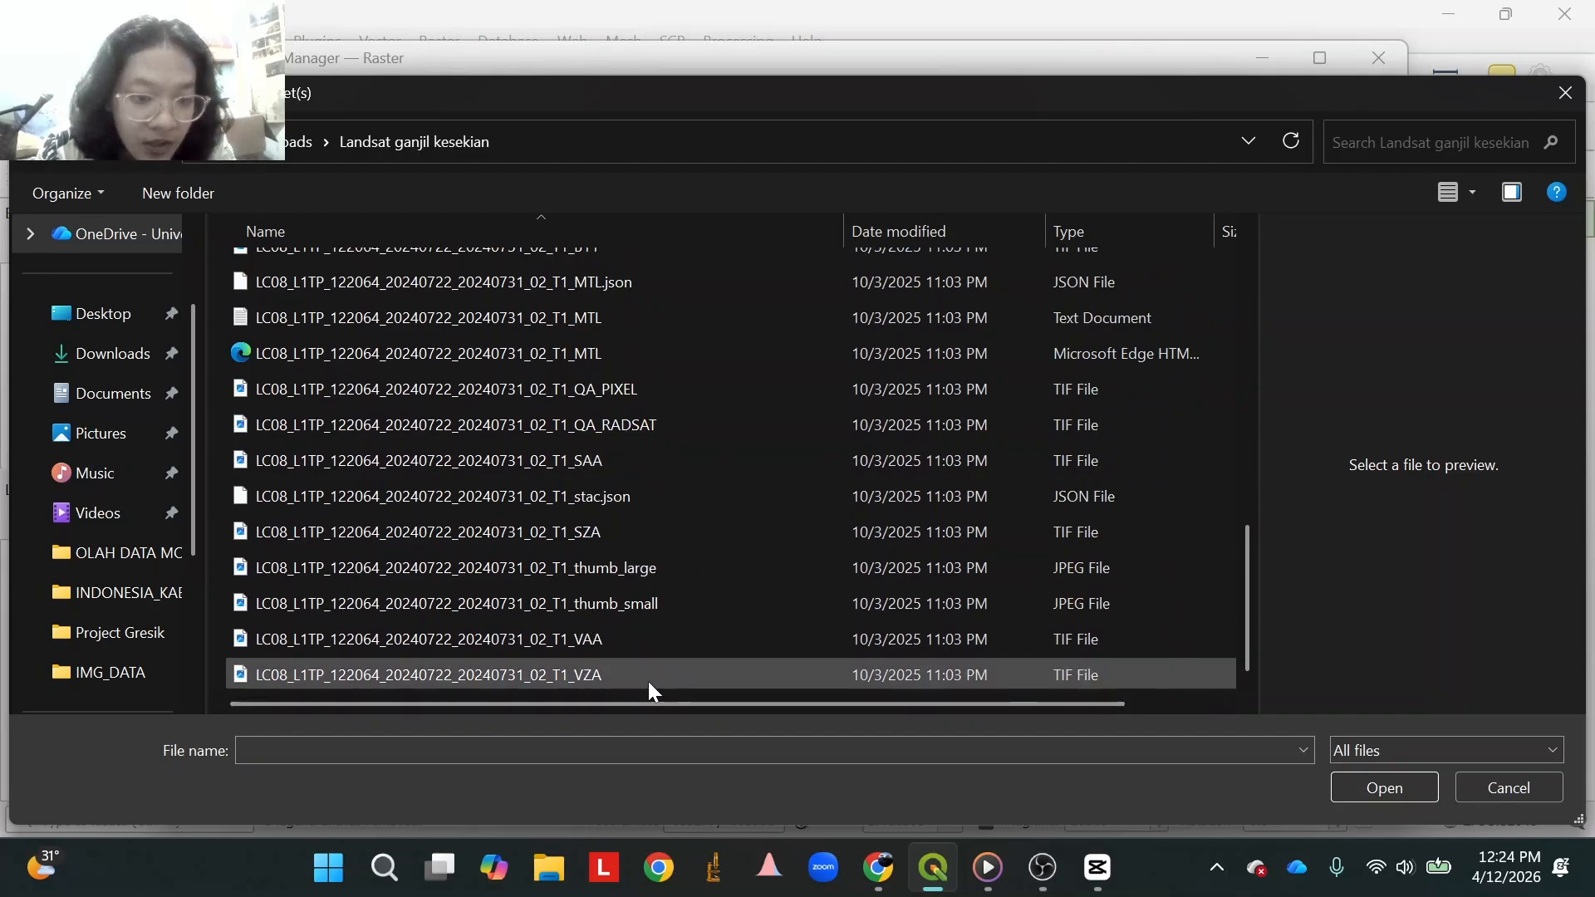
scroll(661, 645, up, 4)
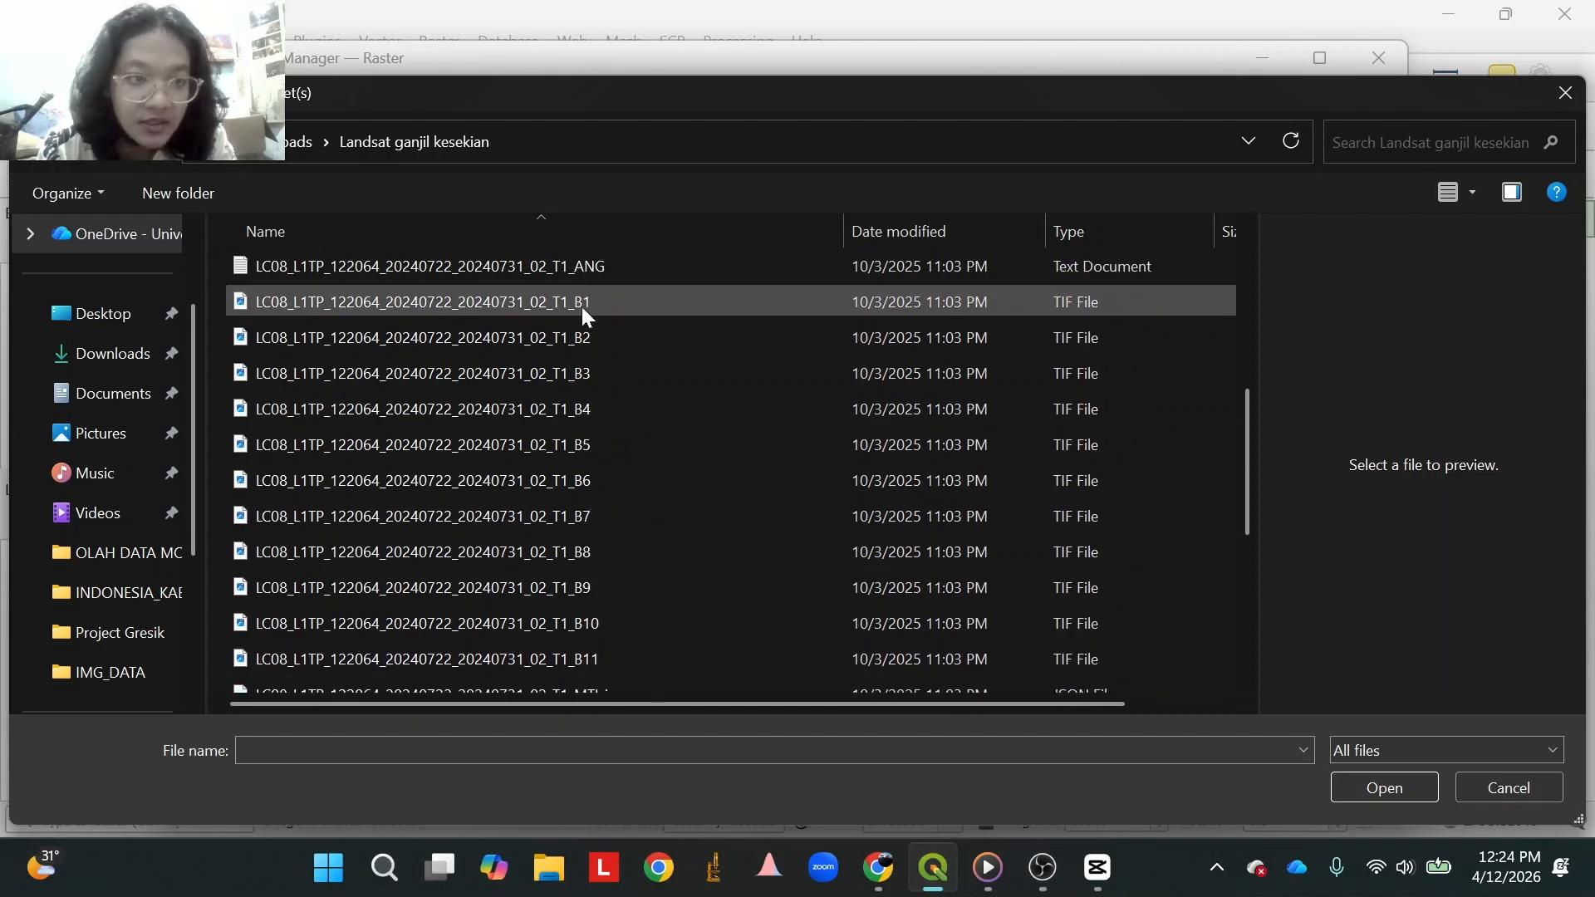
Add the LC08_L1TP_122064_20240722 TIF files for bands B1 to B11 to the project as raster layers.
click(581, 305)
key(shift+Down)
key(shift+Down)
key(shift+Down)
key(shift+Down)
key(shift+Down)
key(shift+Down)
key(shift+Down)
key(shift+Down)
key(shift+Down)
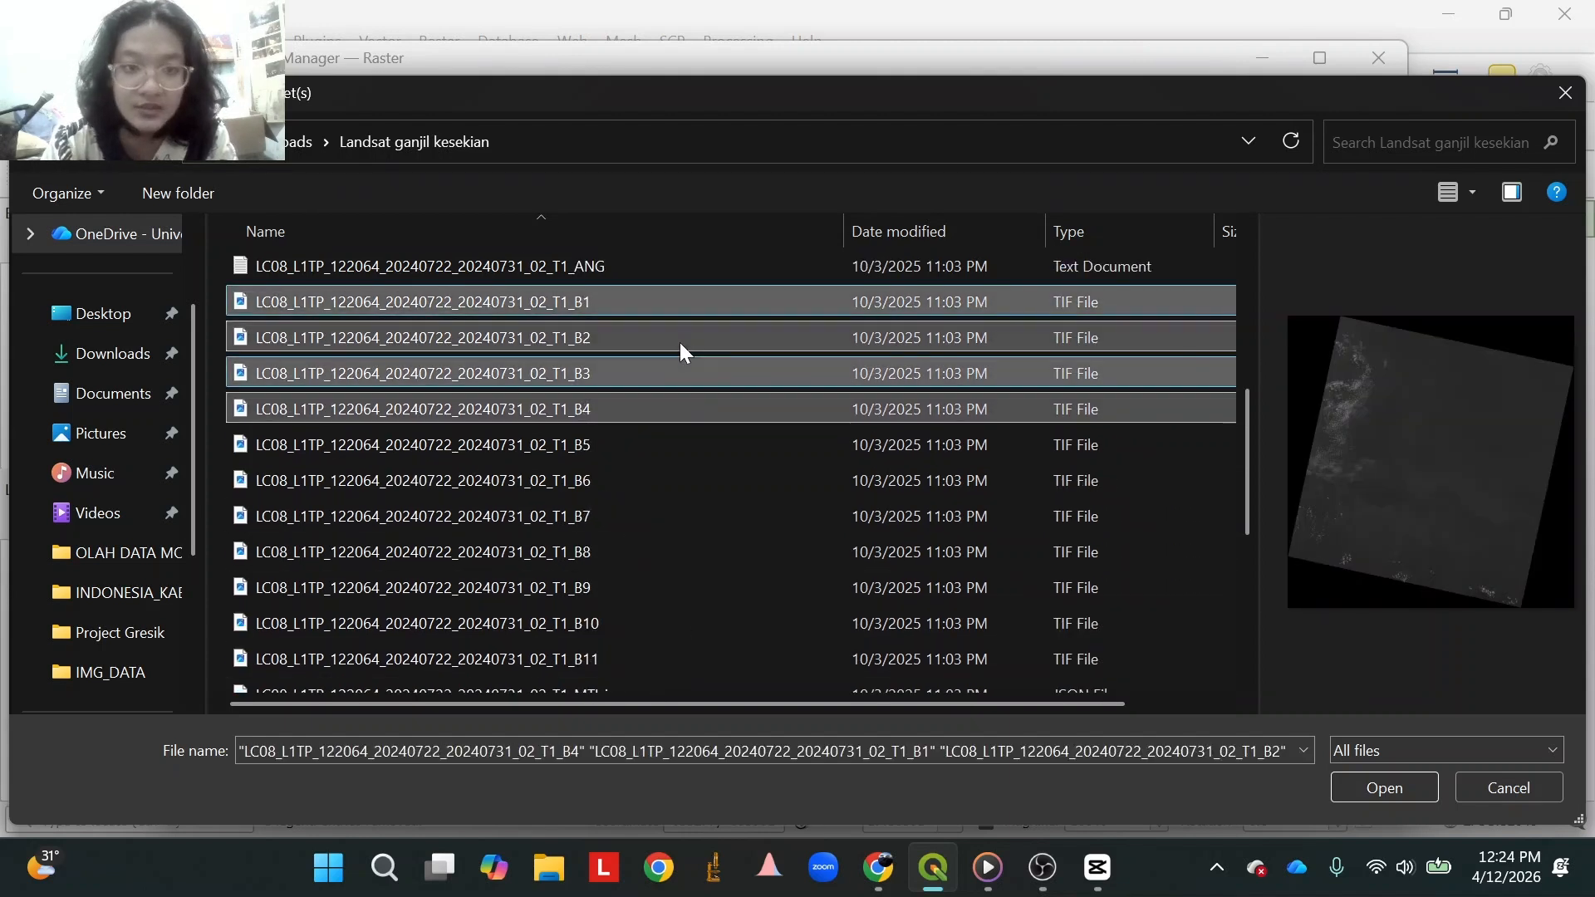
key(shift+Down)
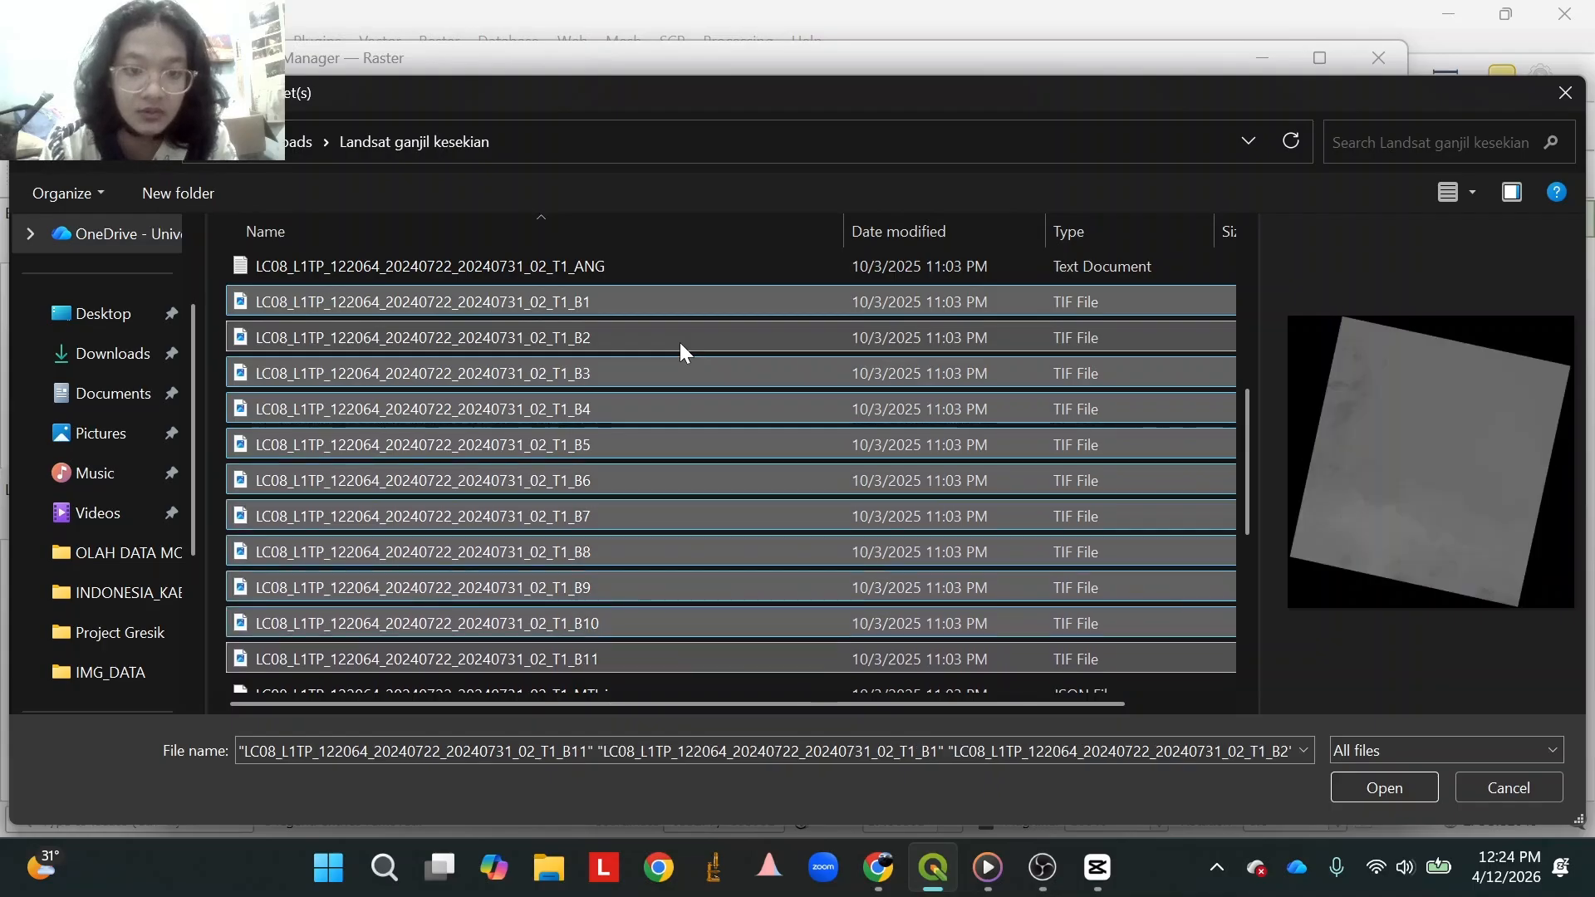
click(1366, 788)
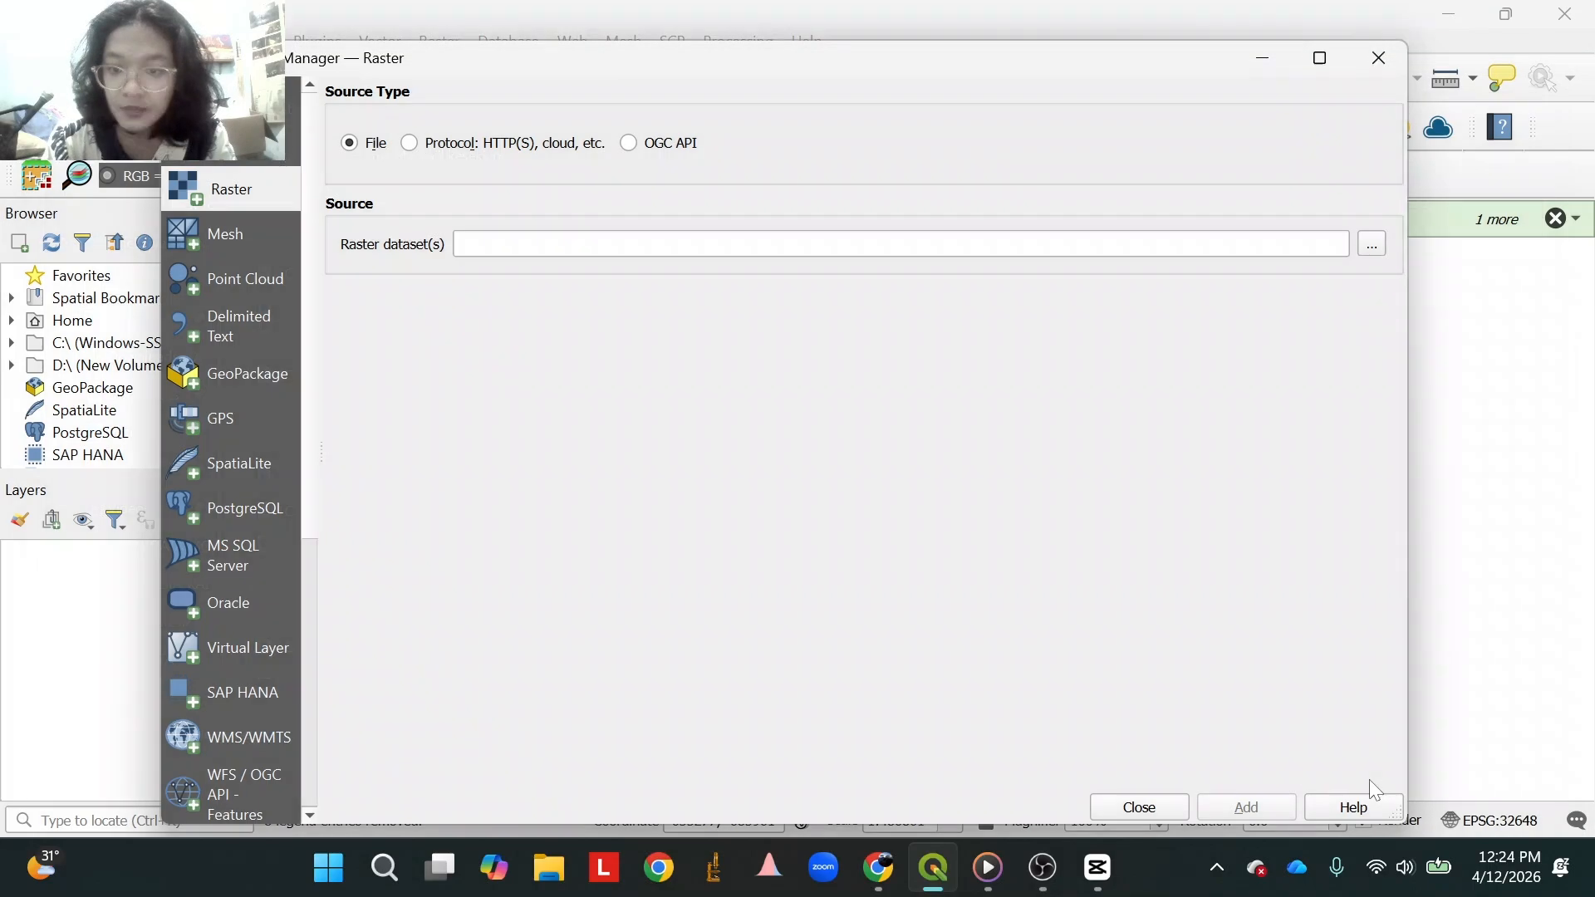
click(1128, 814)
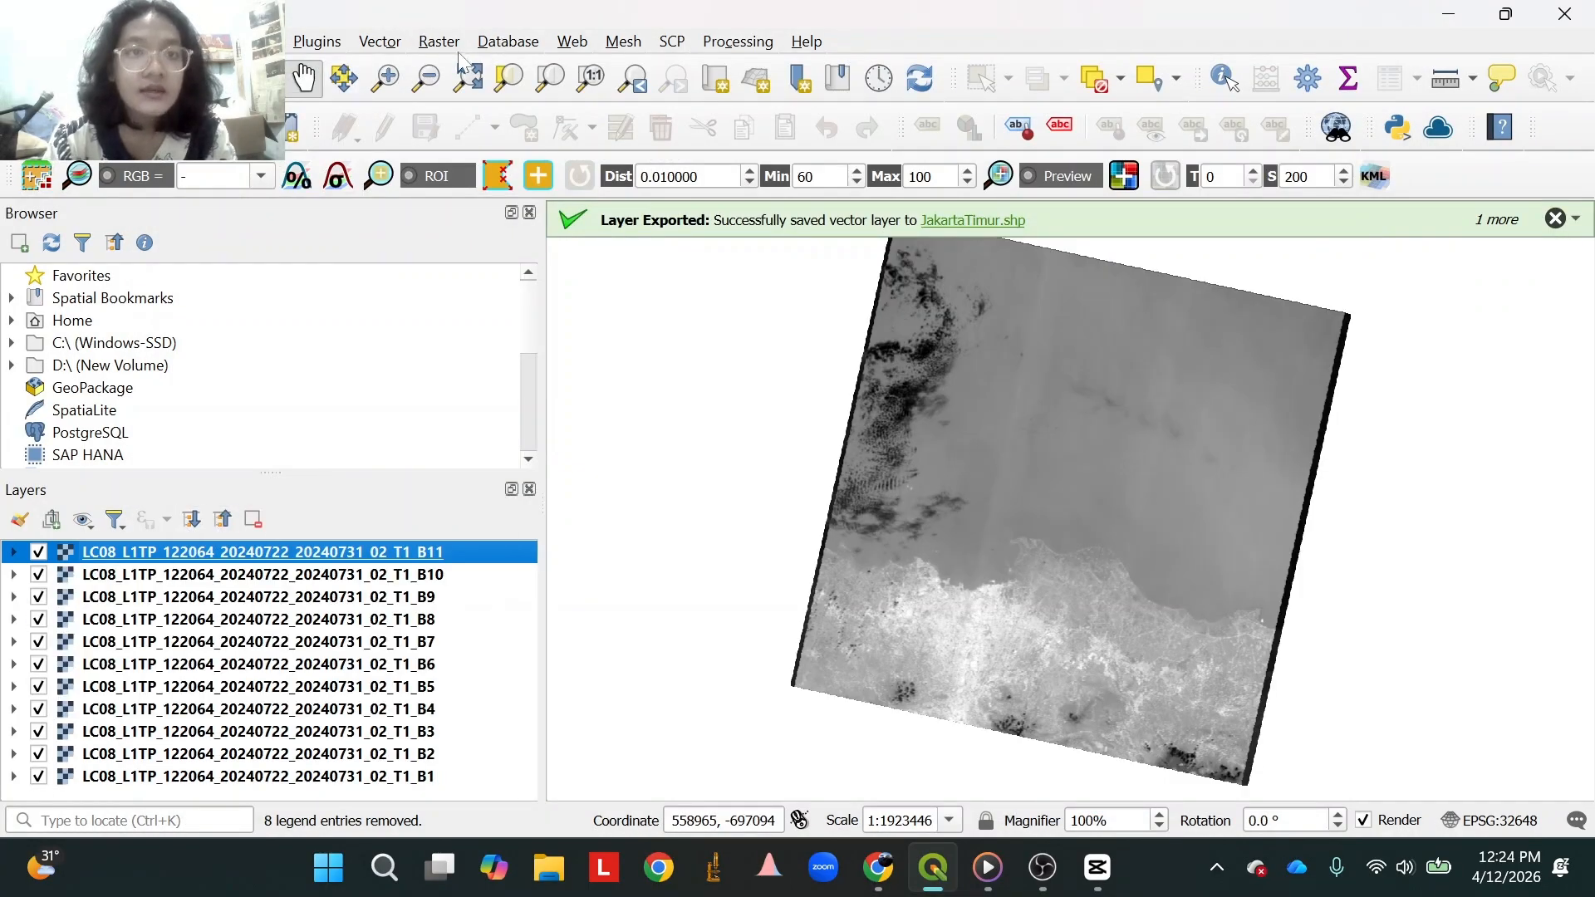
Start Build Virtual Raster with all 11 LC08 bands as inputs, moving B10 and B11 after B9 in the order.
click(439, 42)
mouse_move(523, 162)
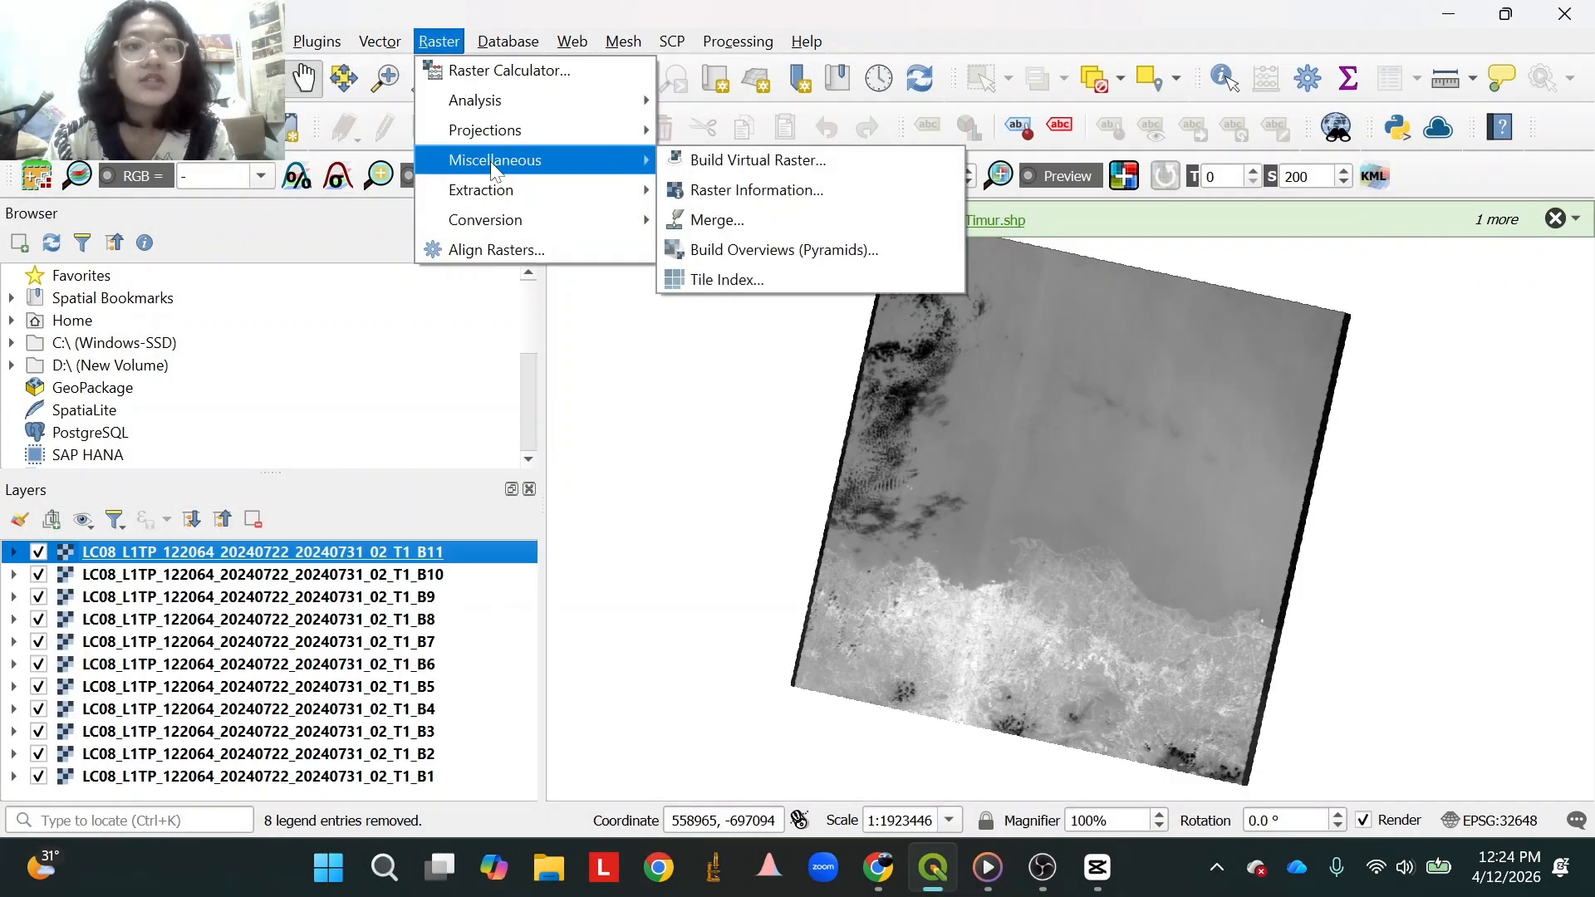
click(751, 163)
click(1240, 136)
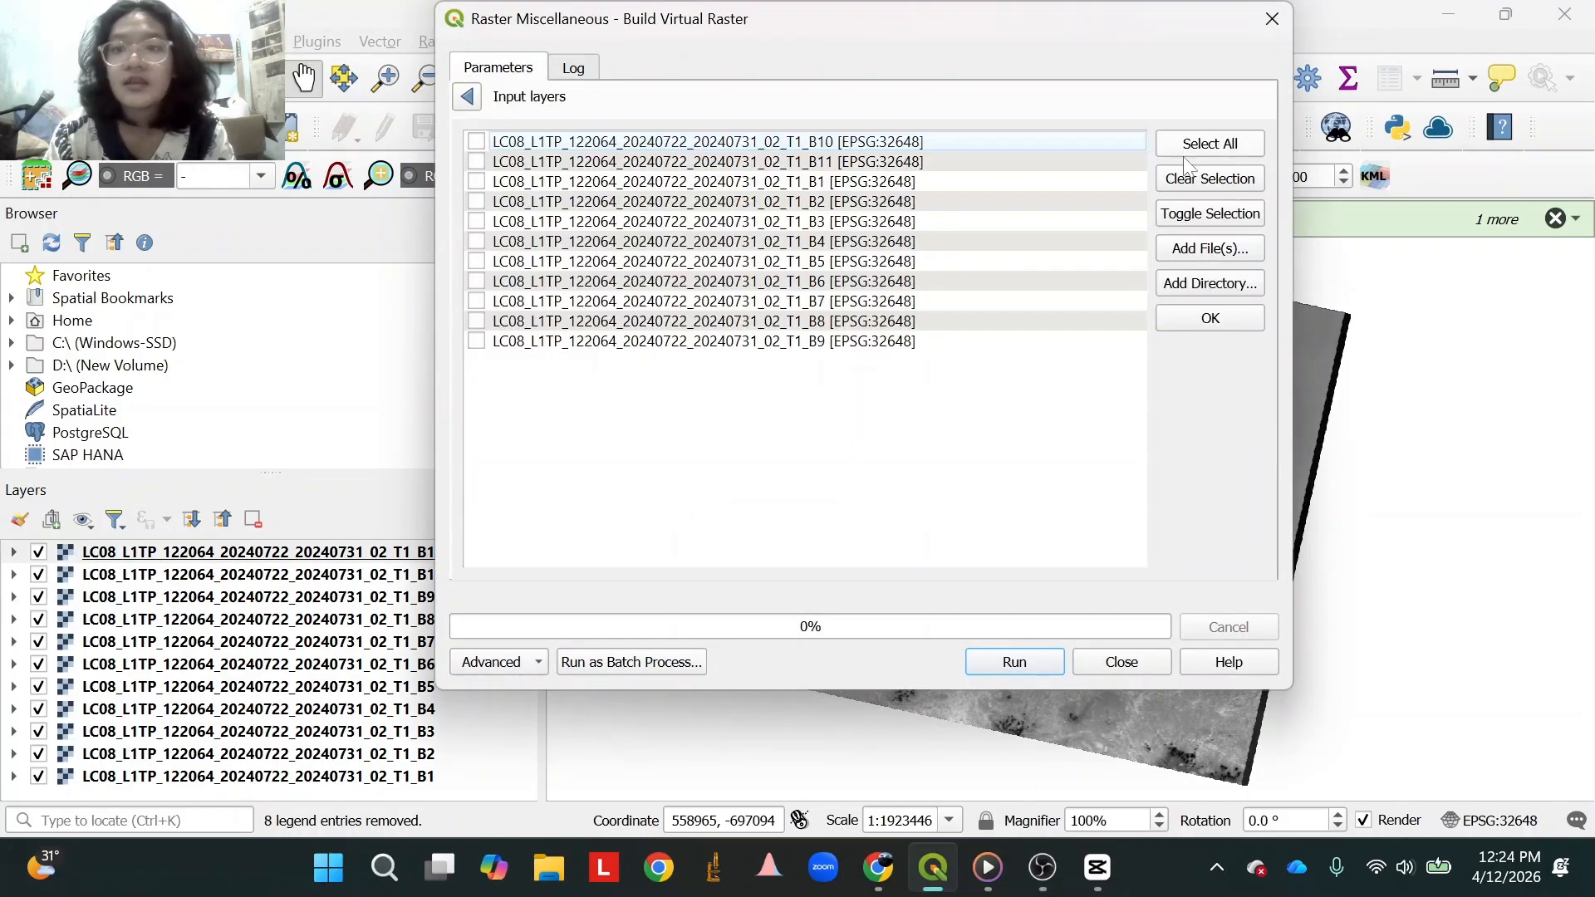
click(1213, 150)
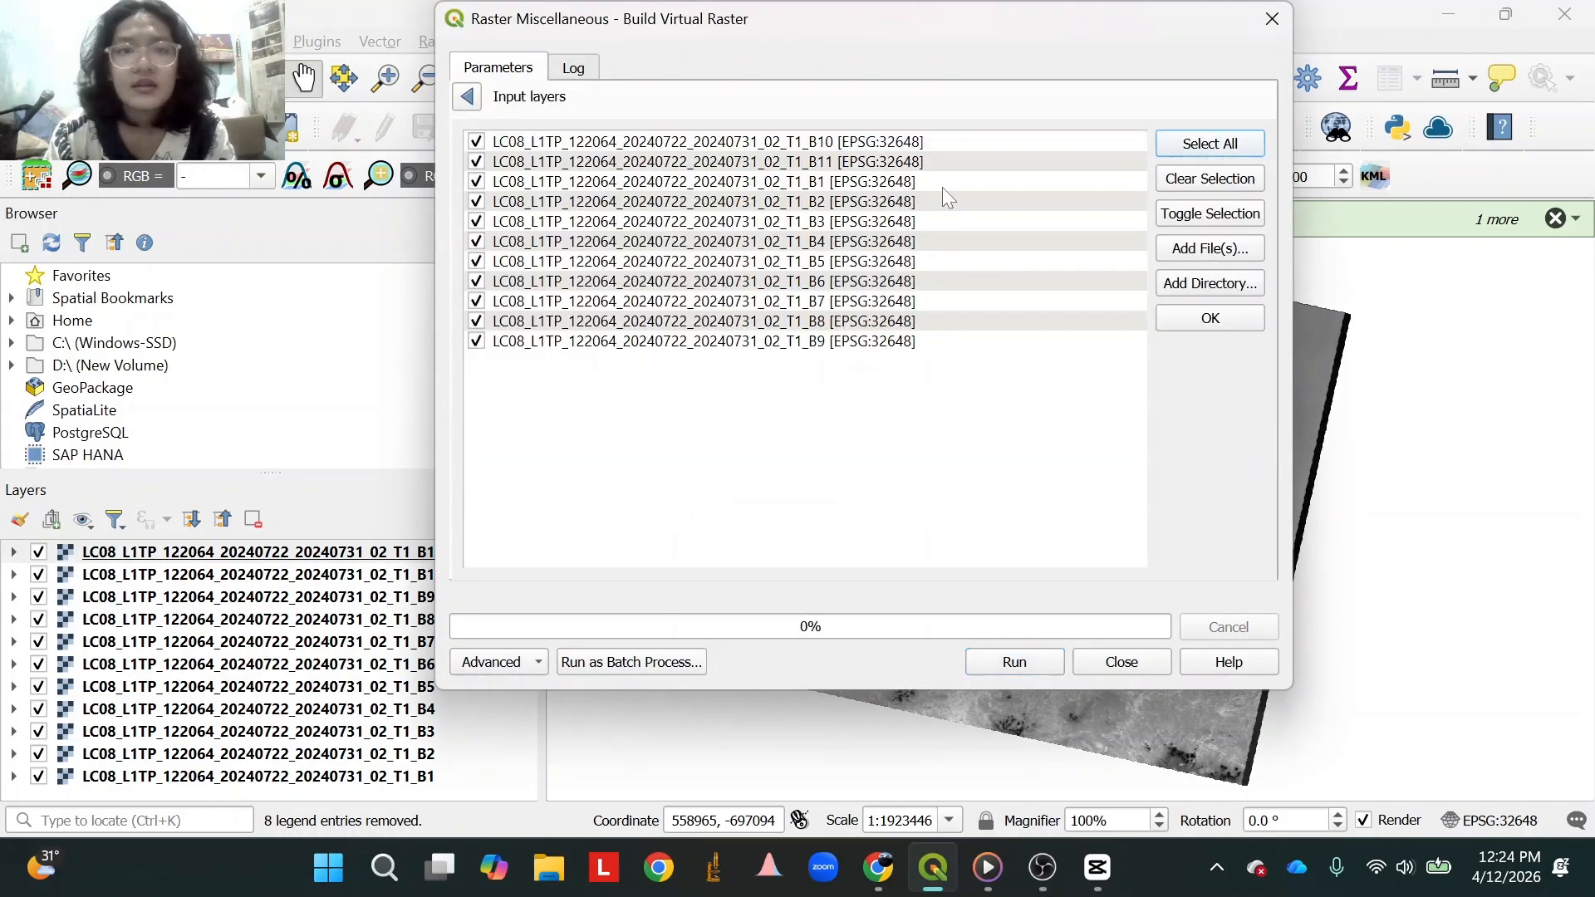
drag(812, 145, 825, 357)
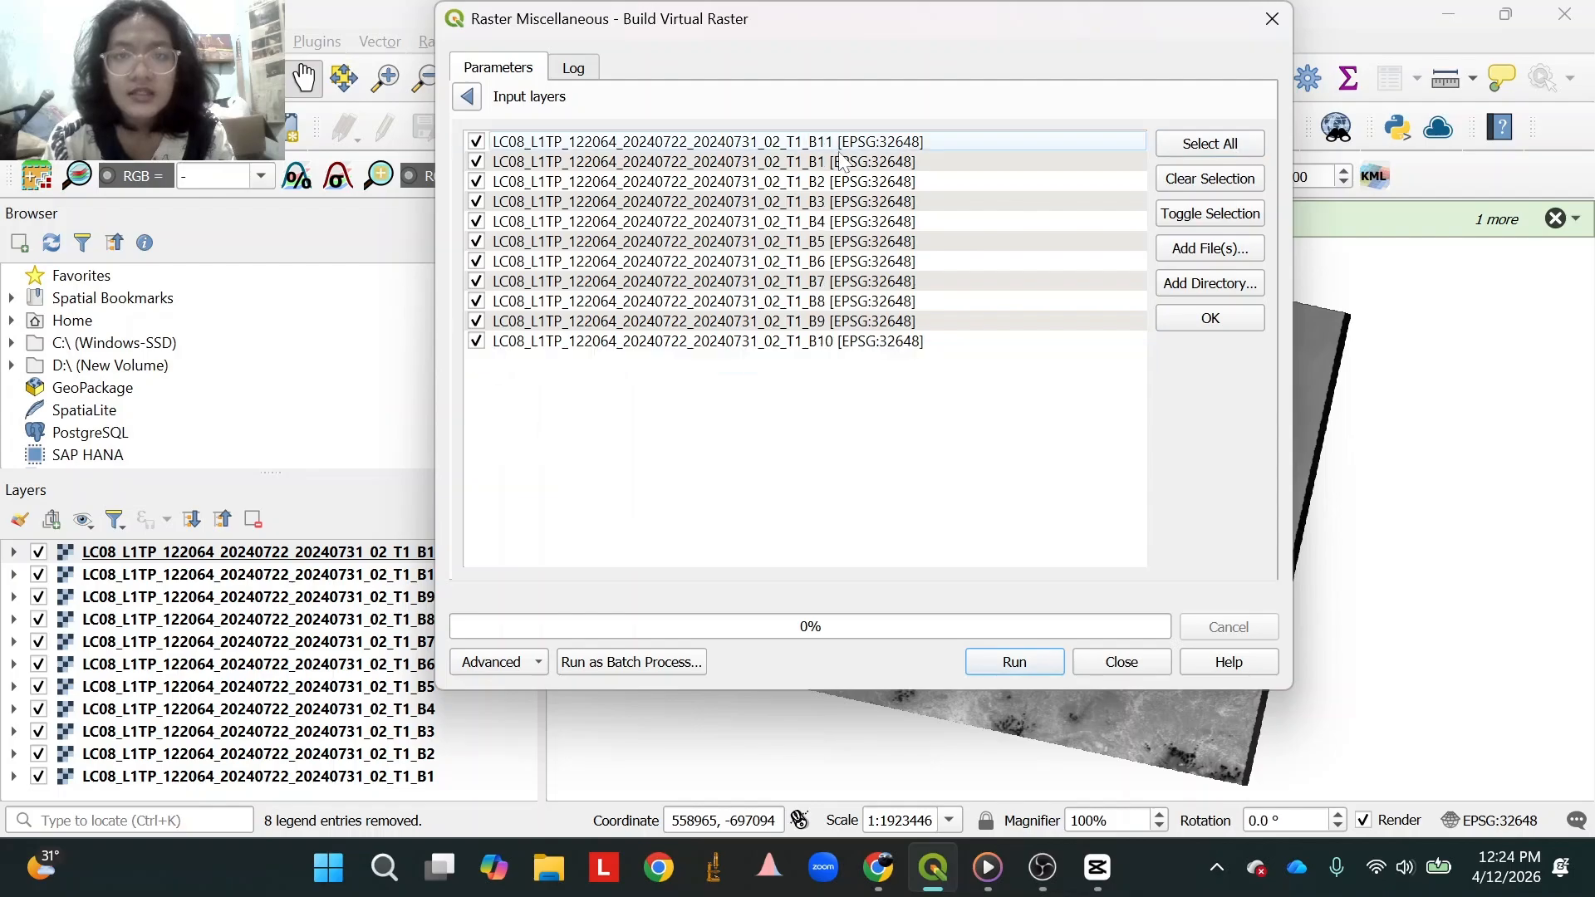
drag(846, 146, 888, 362)
click(1164, 320)
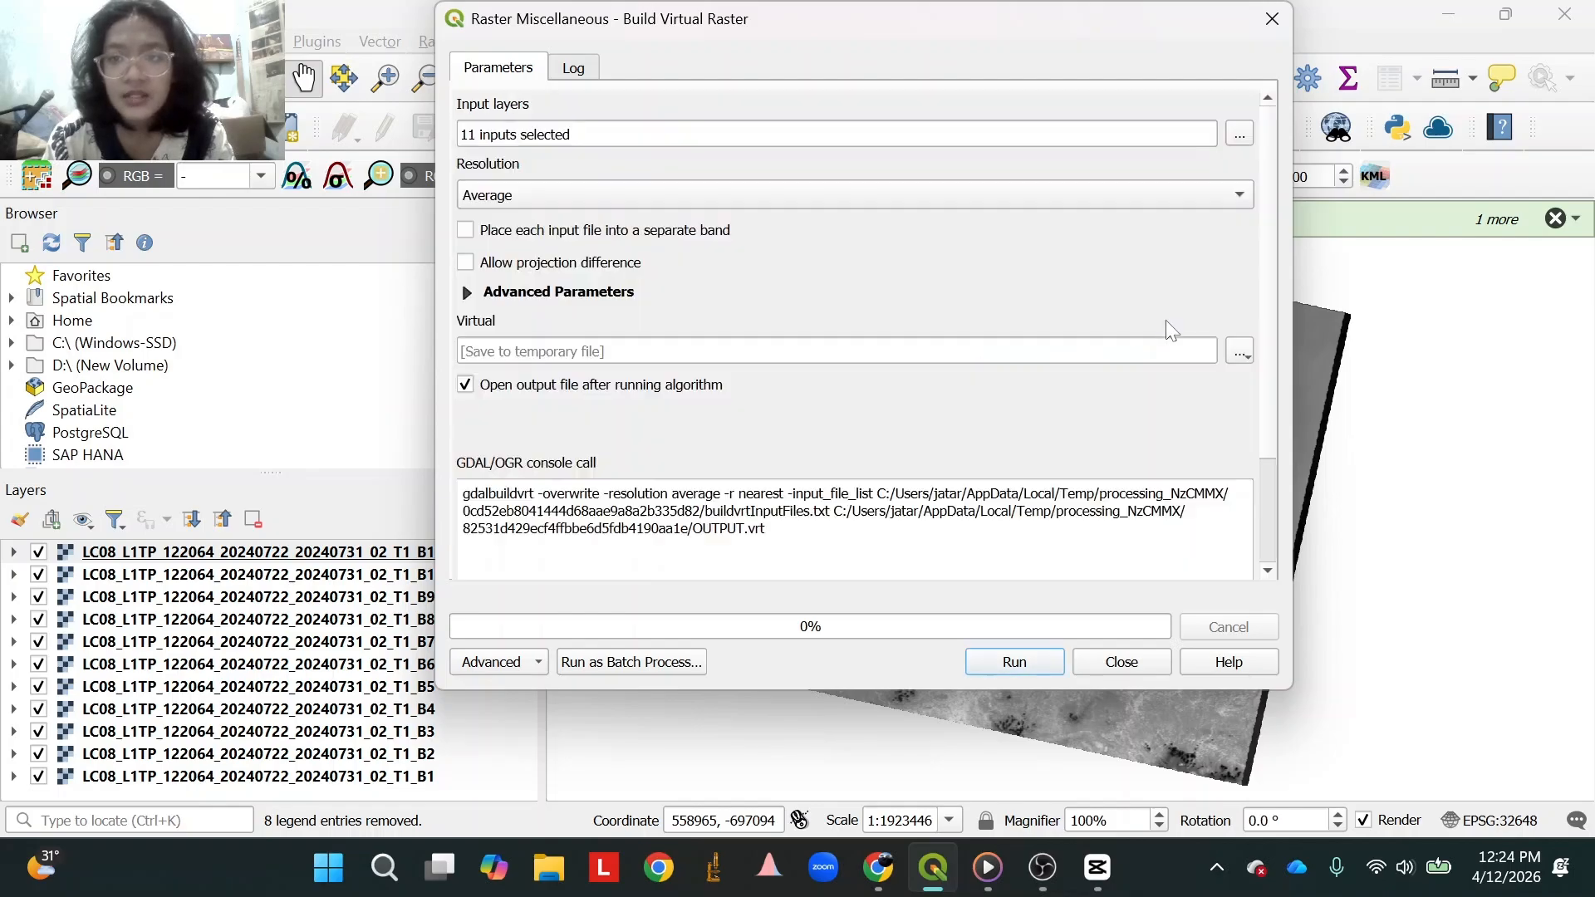
Set the virtual raster's resolution to Highest and place each input file into a separate band.
click(648, 193)
click(603, 216)
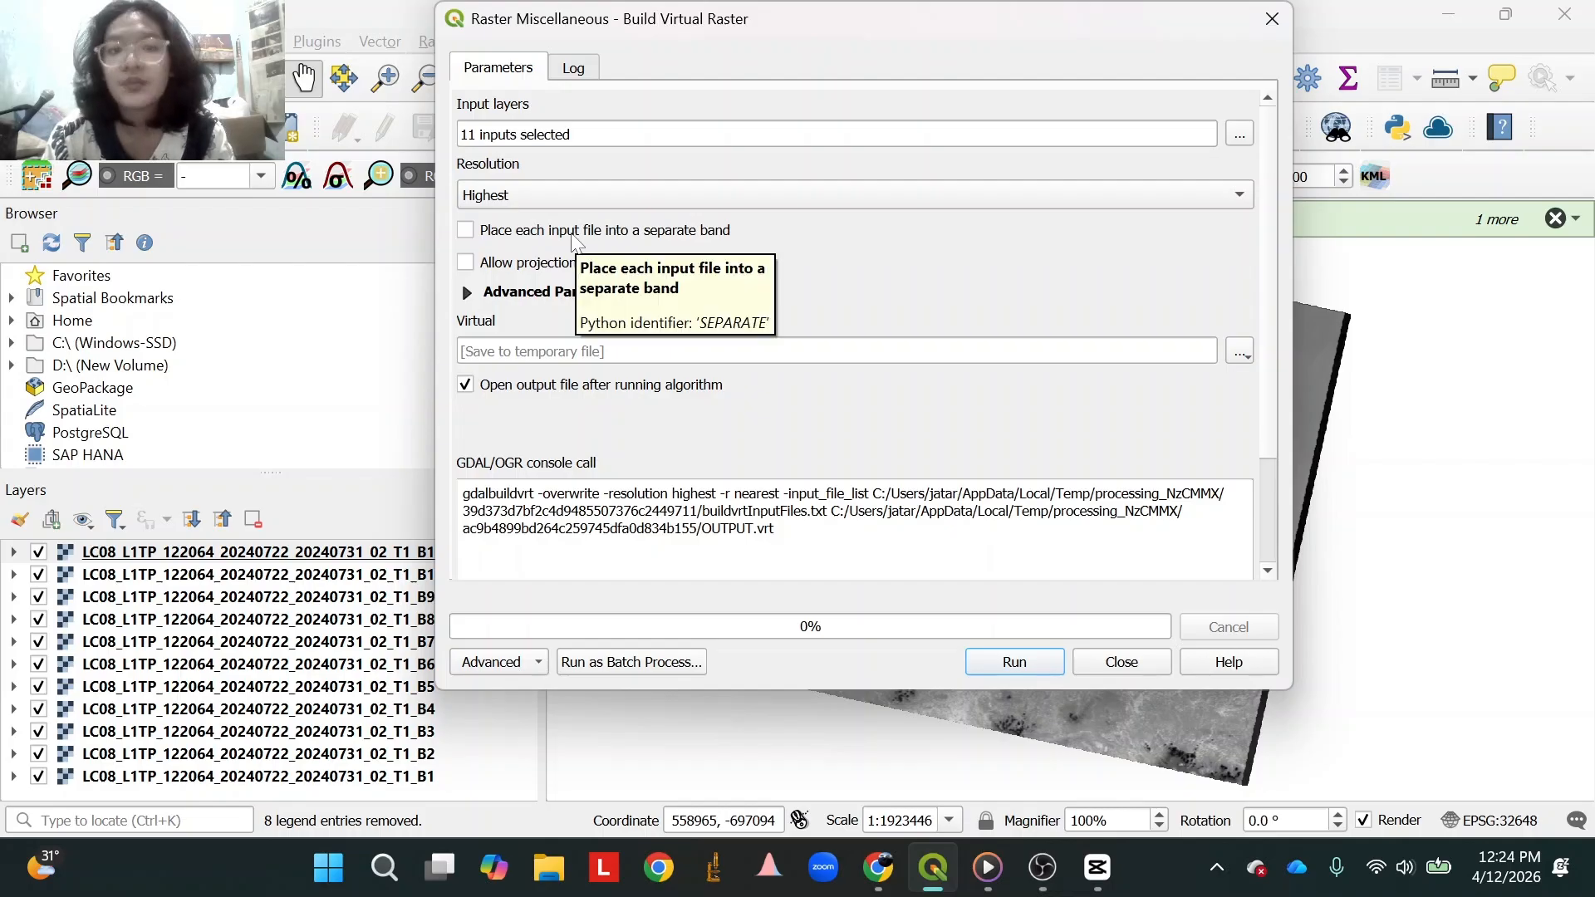
click(572, 239)
Save the virtual raster as landsat_JakartaSelatan.vrt in OLAH DATA MODUL 2, replacing the existing file, and run the build.
click(1239, 353)
click(1263, 404)
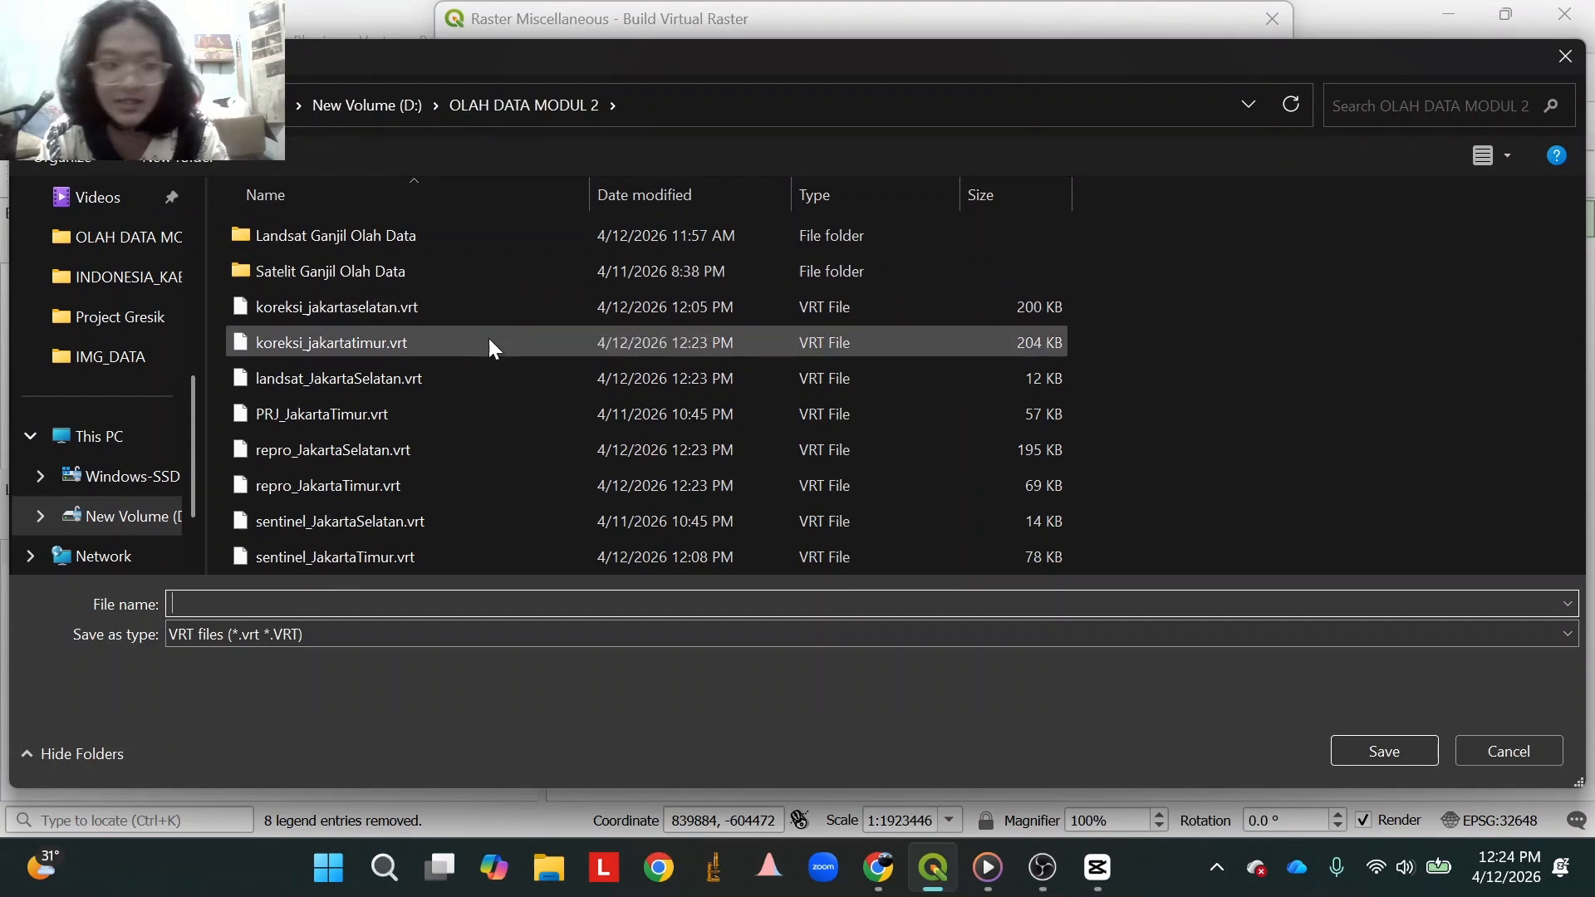
click(385, 377)
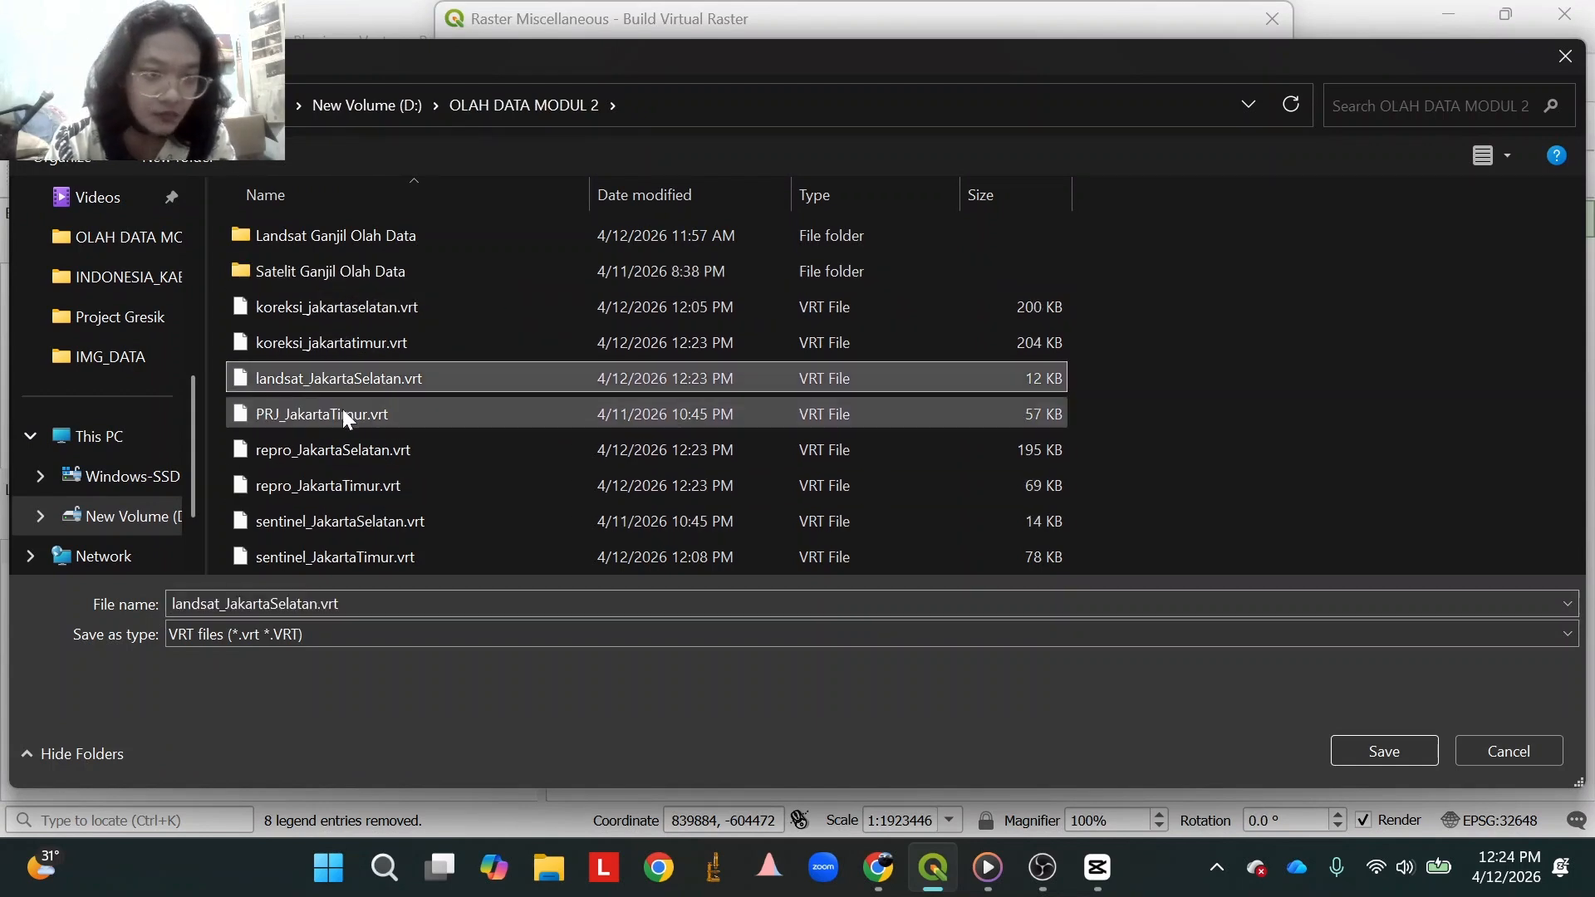
click(1369, 748)
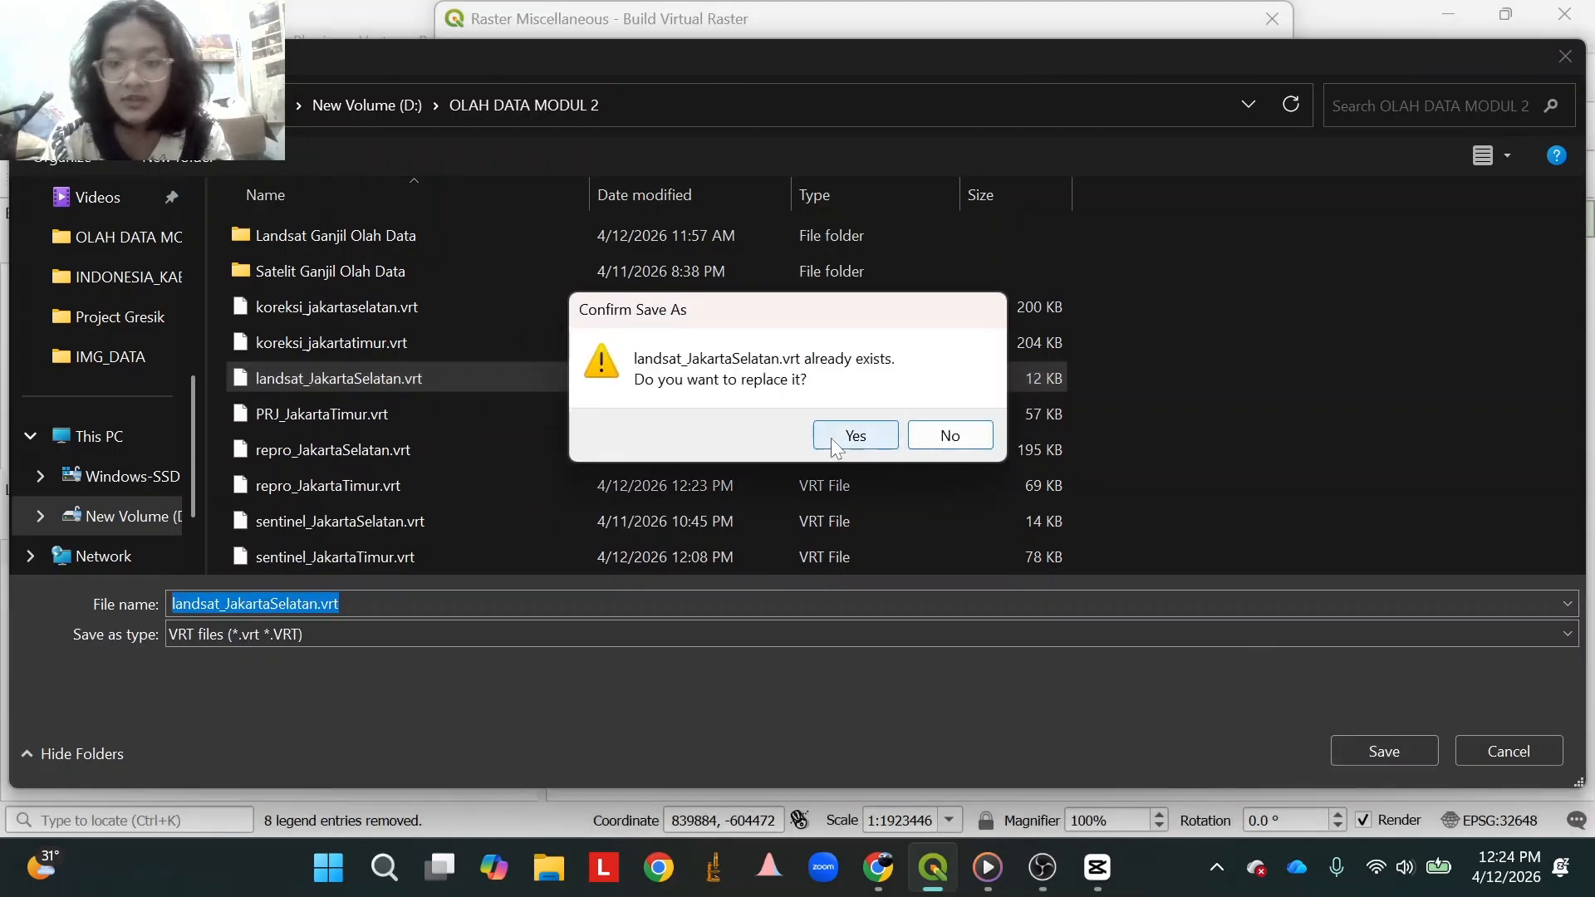
click(835, 447)
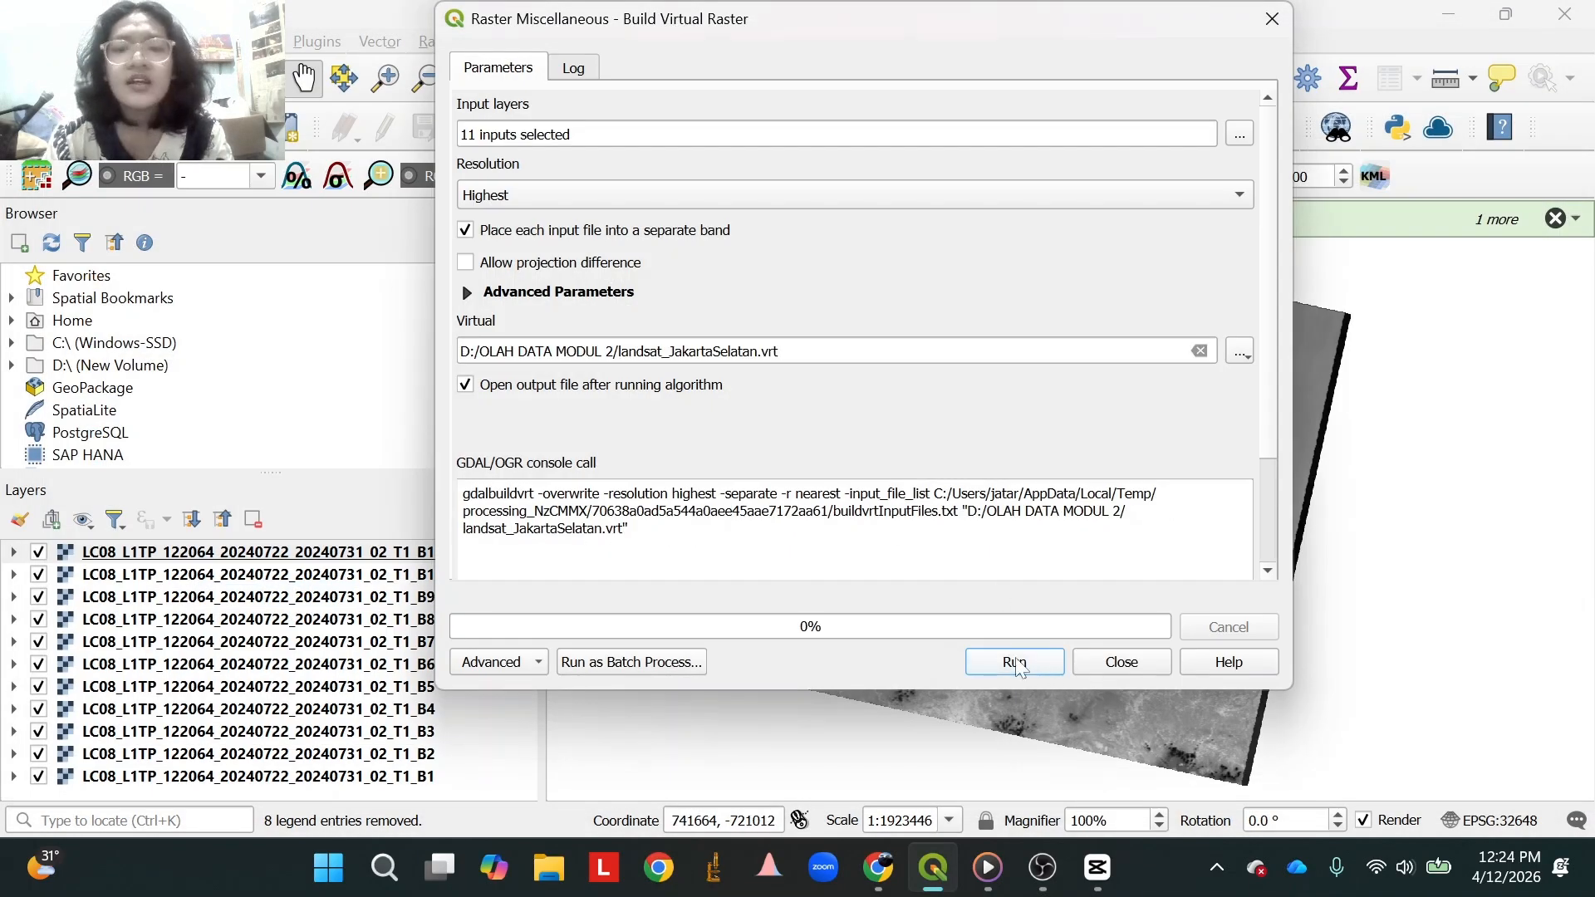
click(1015, 661)
click(1120, 662)
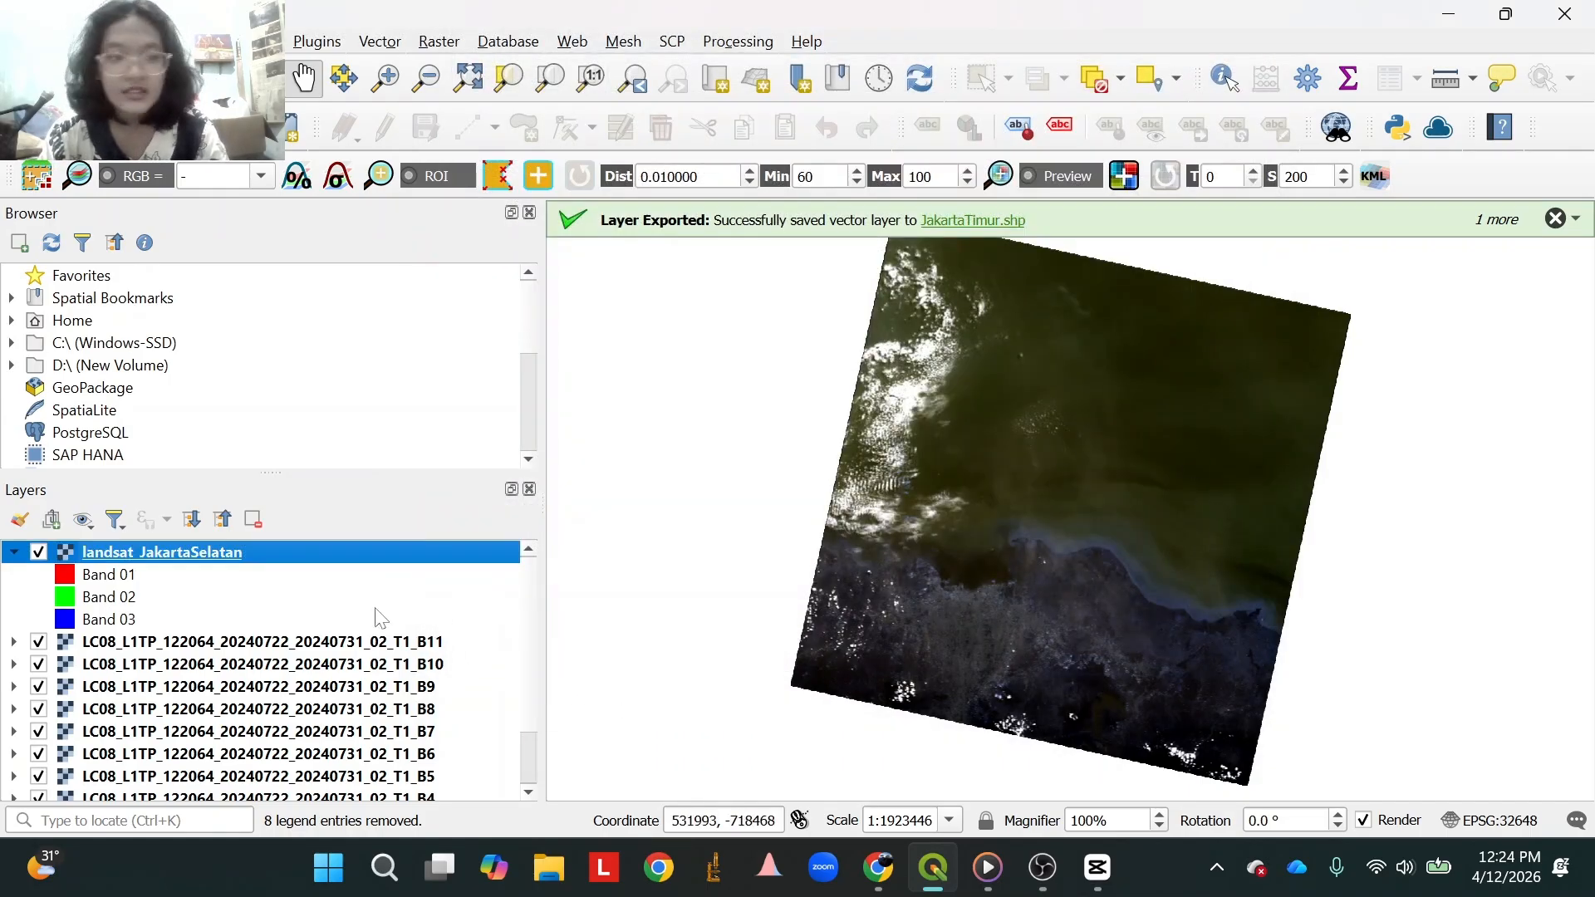
Render the landsat_JakartaSelatan layer in natural colour with Band 04 as red, Band 03 as green and Band 02 as blue.
right_click(372, 565)
click(432, 540)
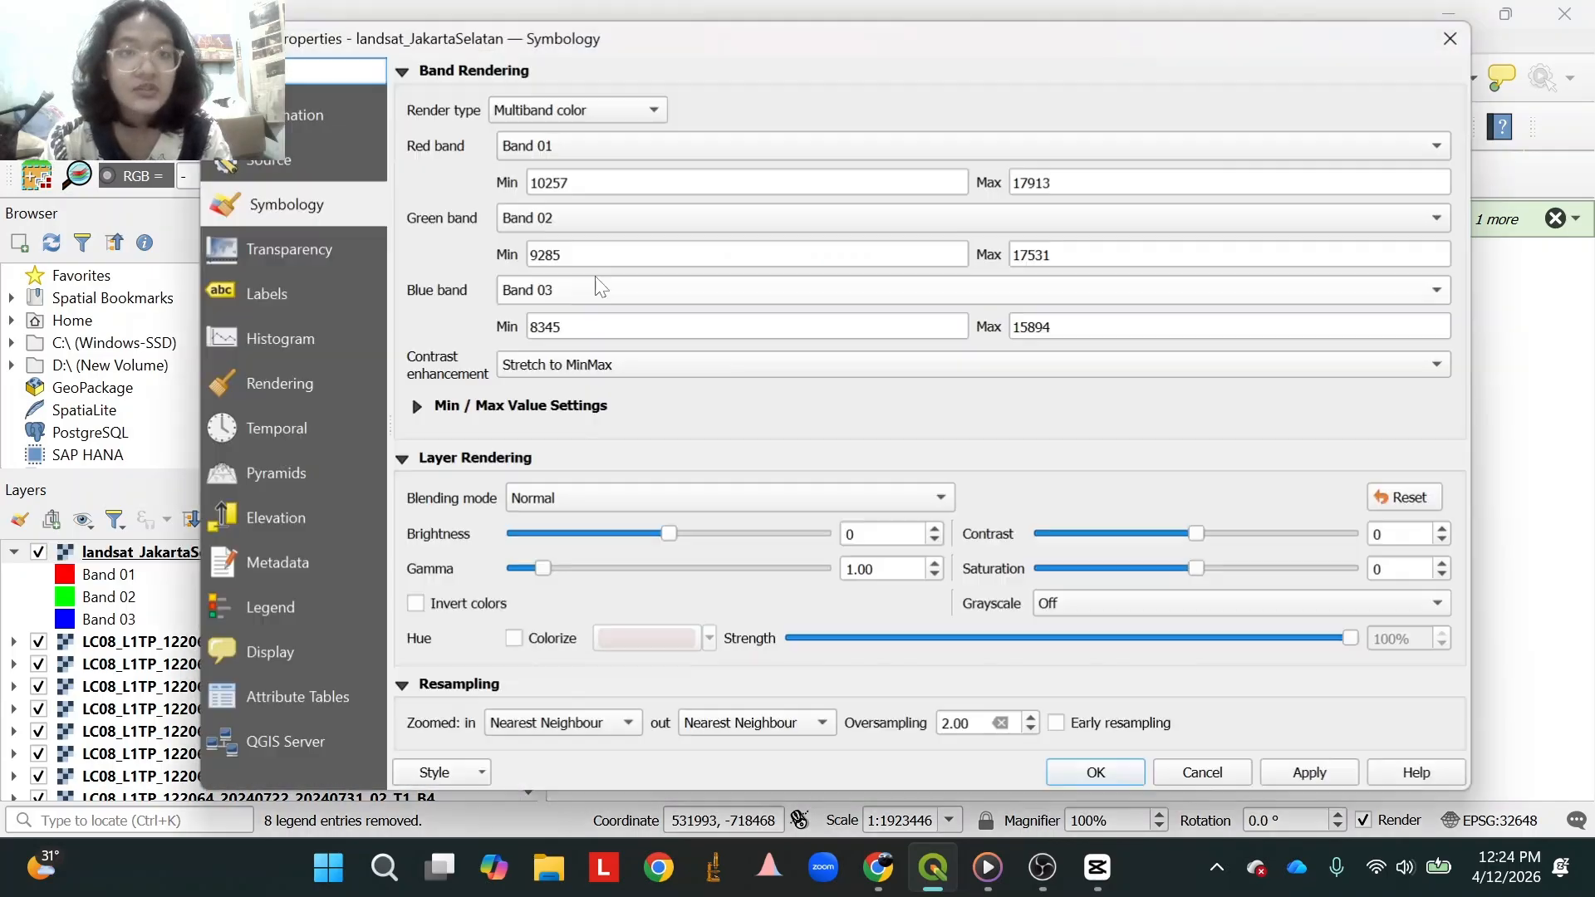
click(590, 148)
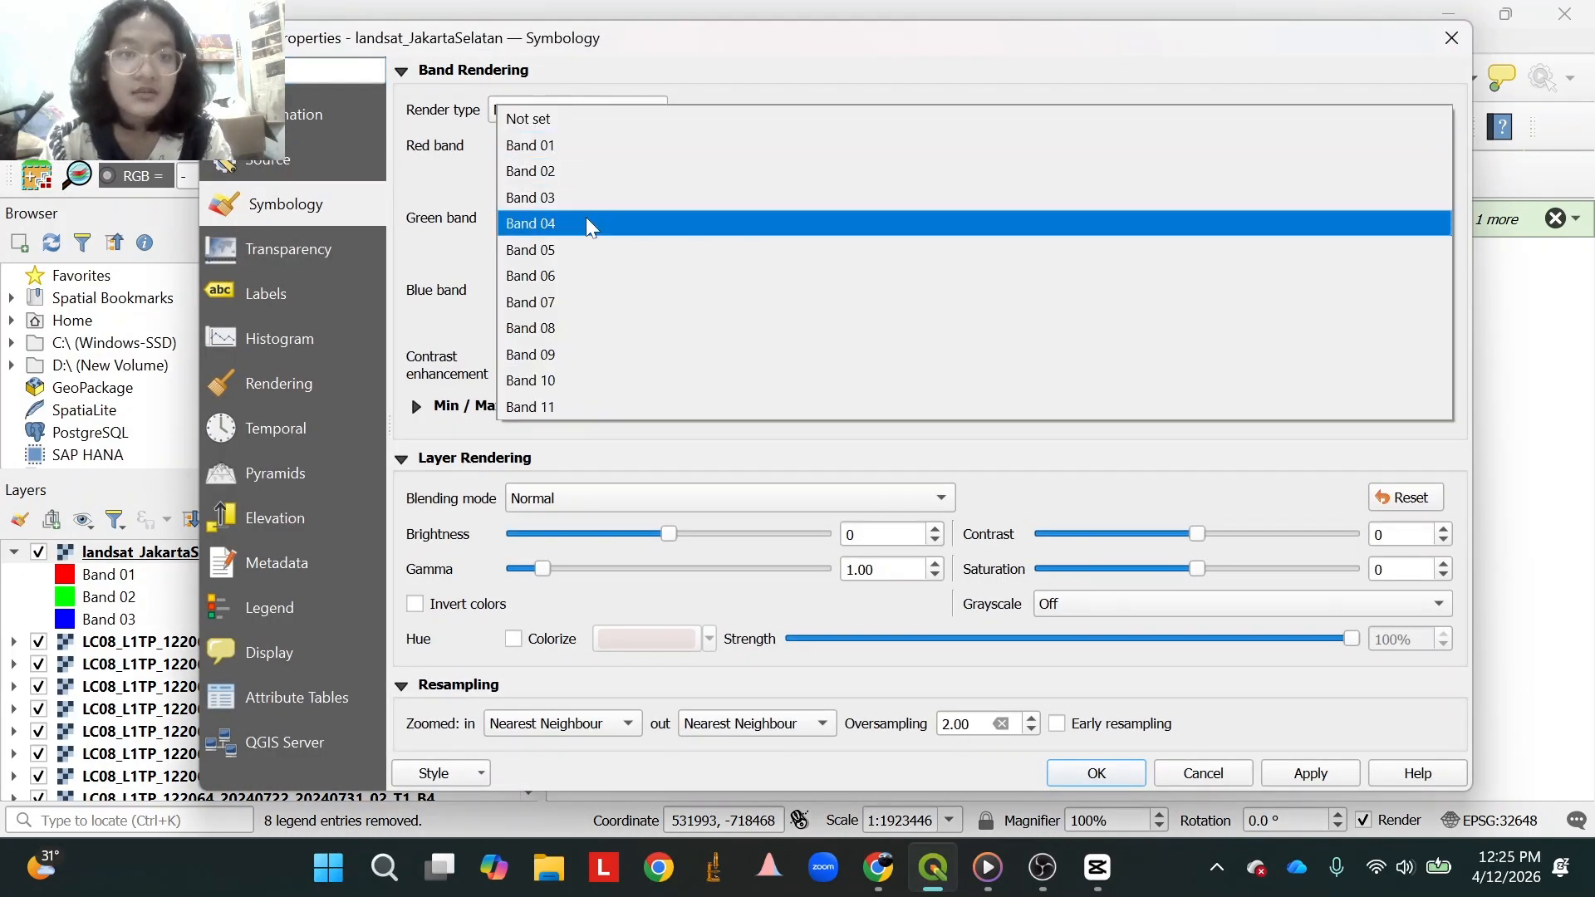
click(586, 217)
click(592, 226)
click(588, 238)
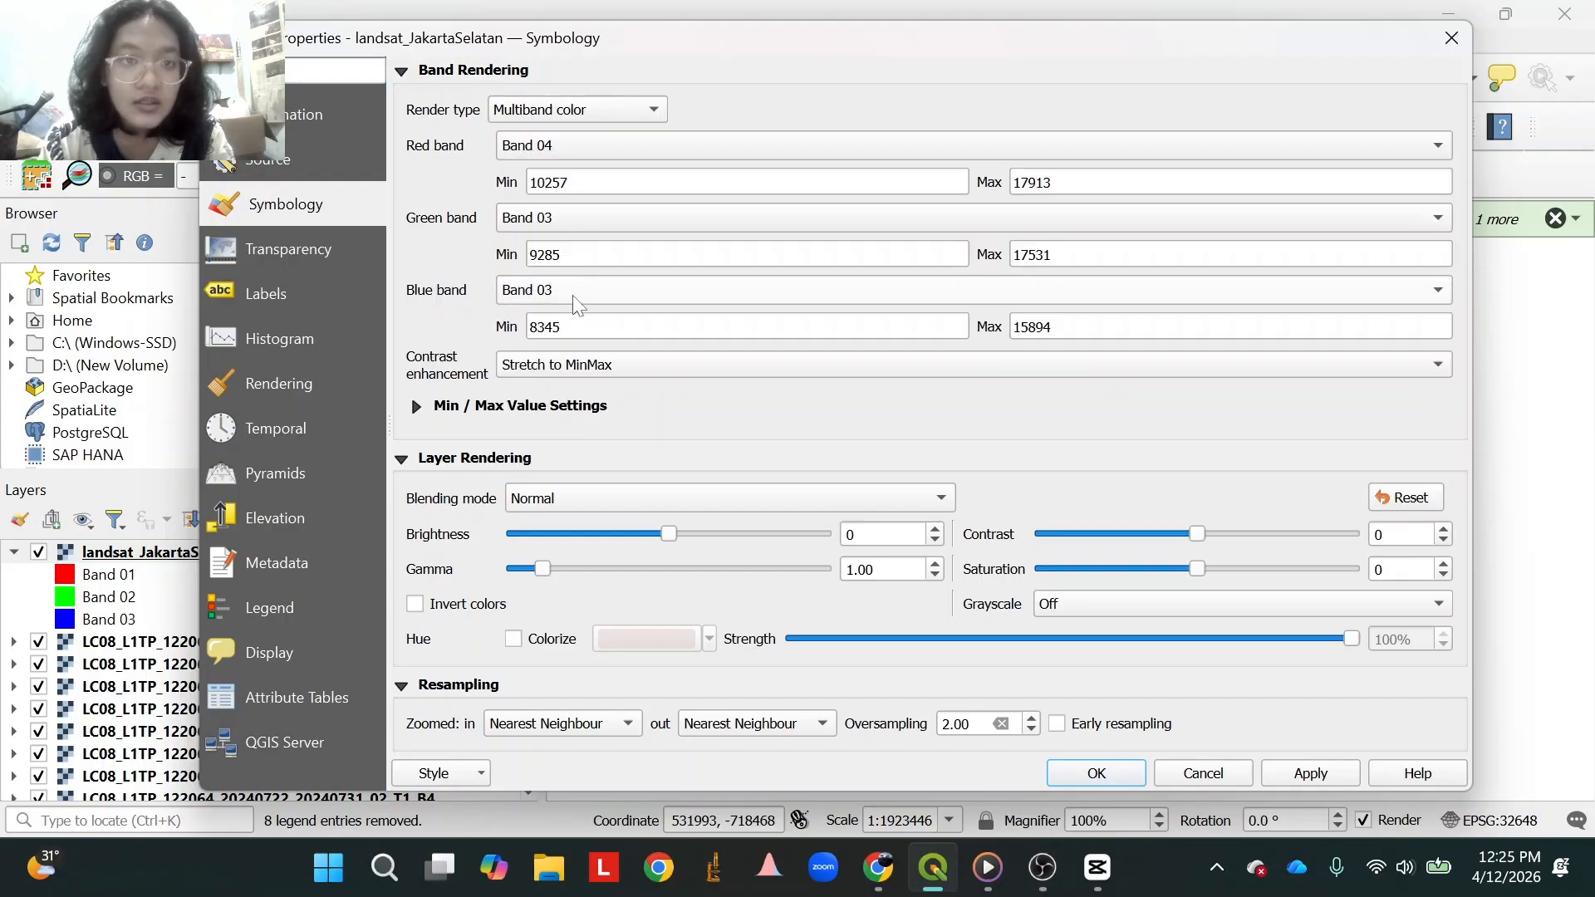
click(571, 293)
click(572, 268)
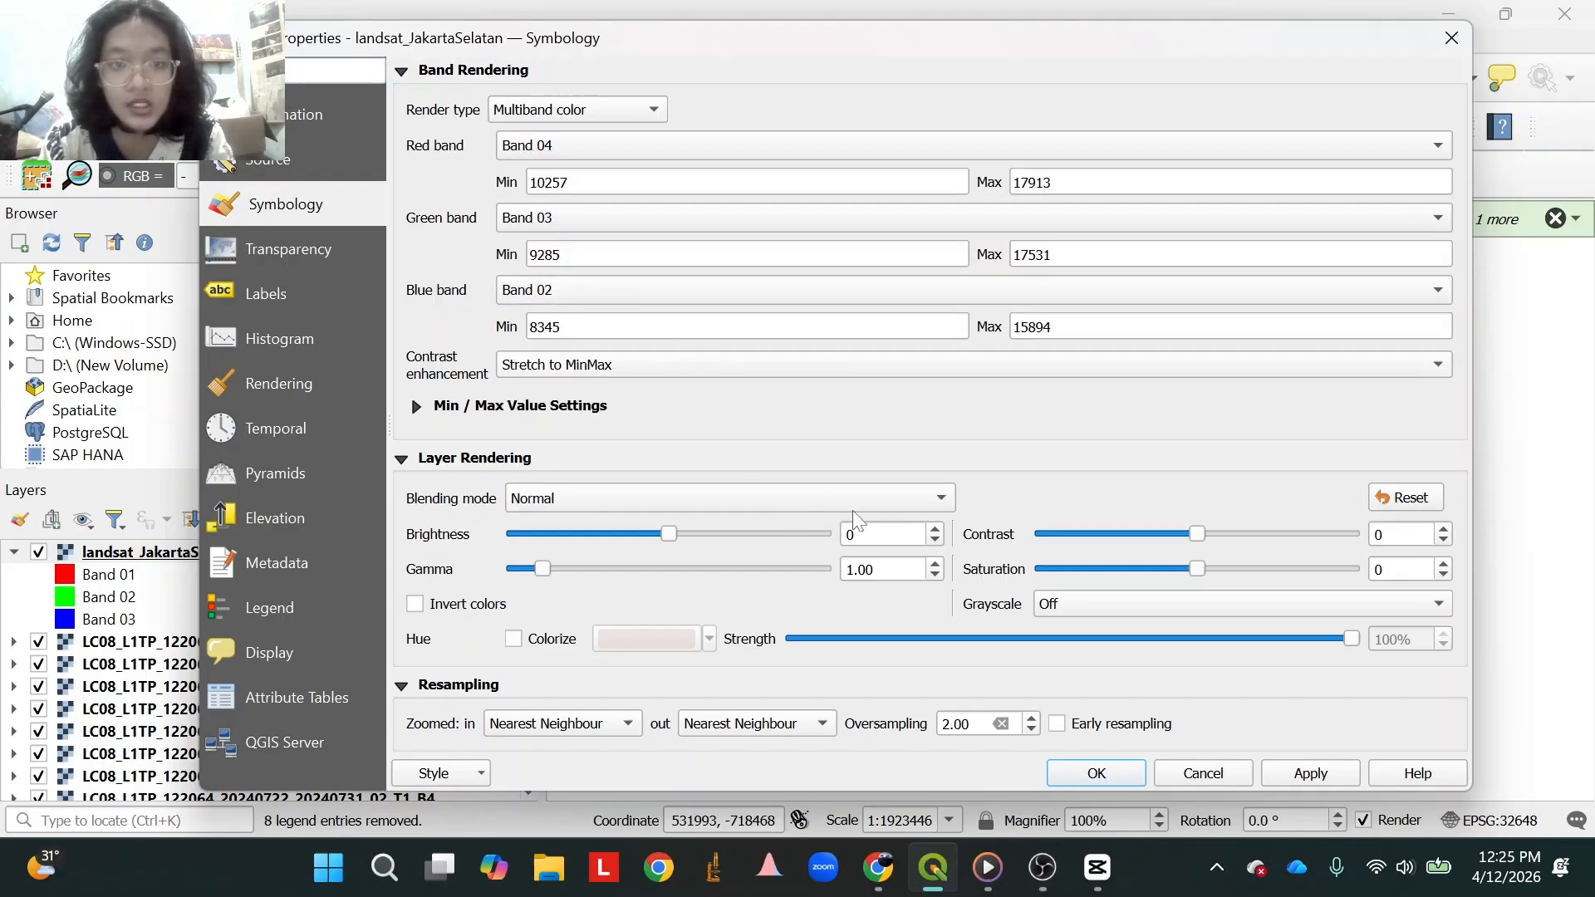
click(1310, 773)
click(1096, 773)
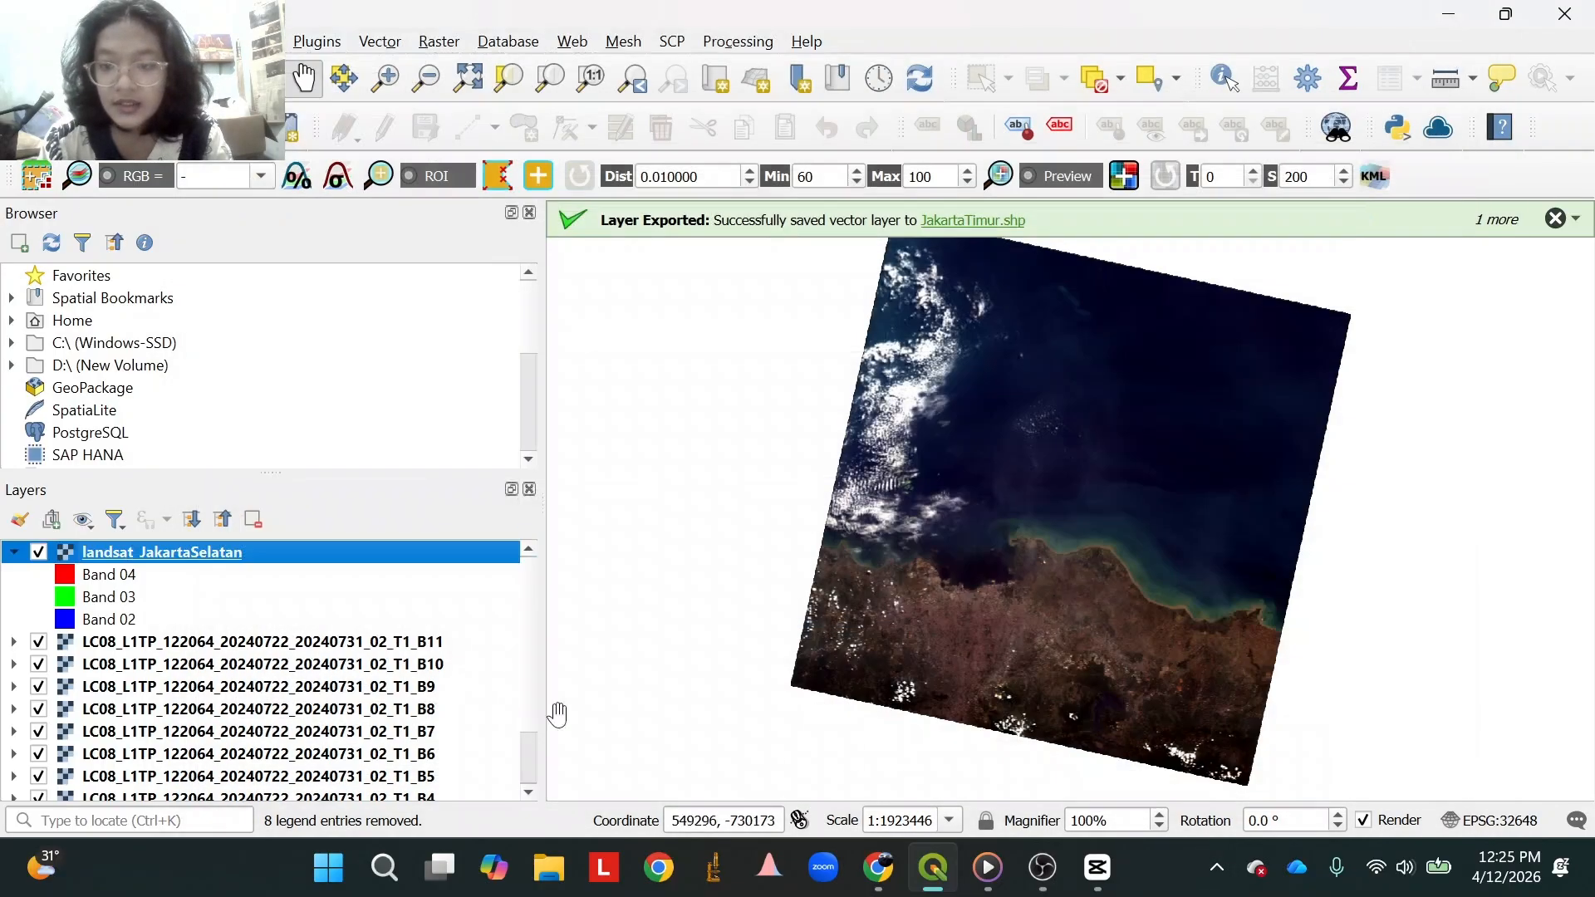
Remove the individual LC08 band layers B1 to B11 from the project, keeping only landsat_JakartaSelatan.
click(249, 644)
shift+click(249, 686)
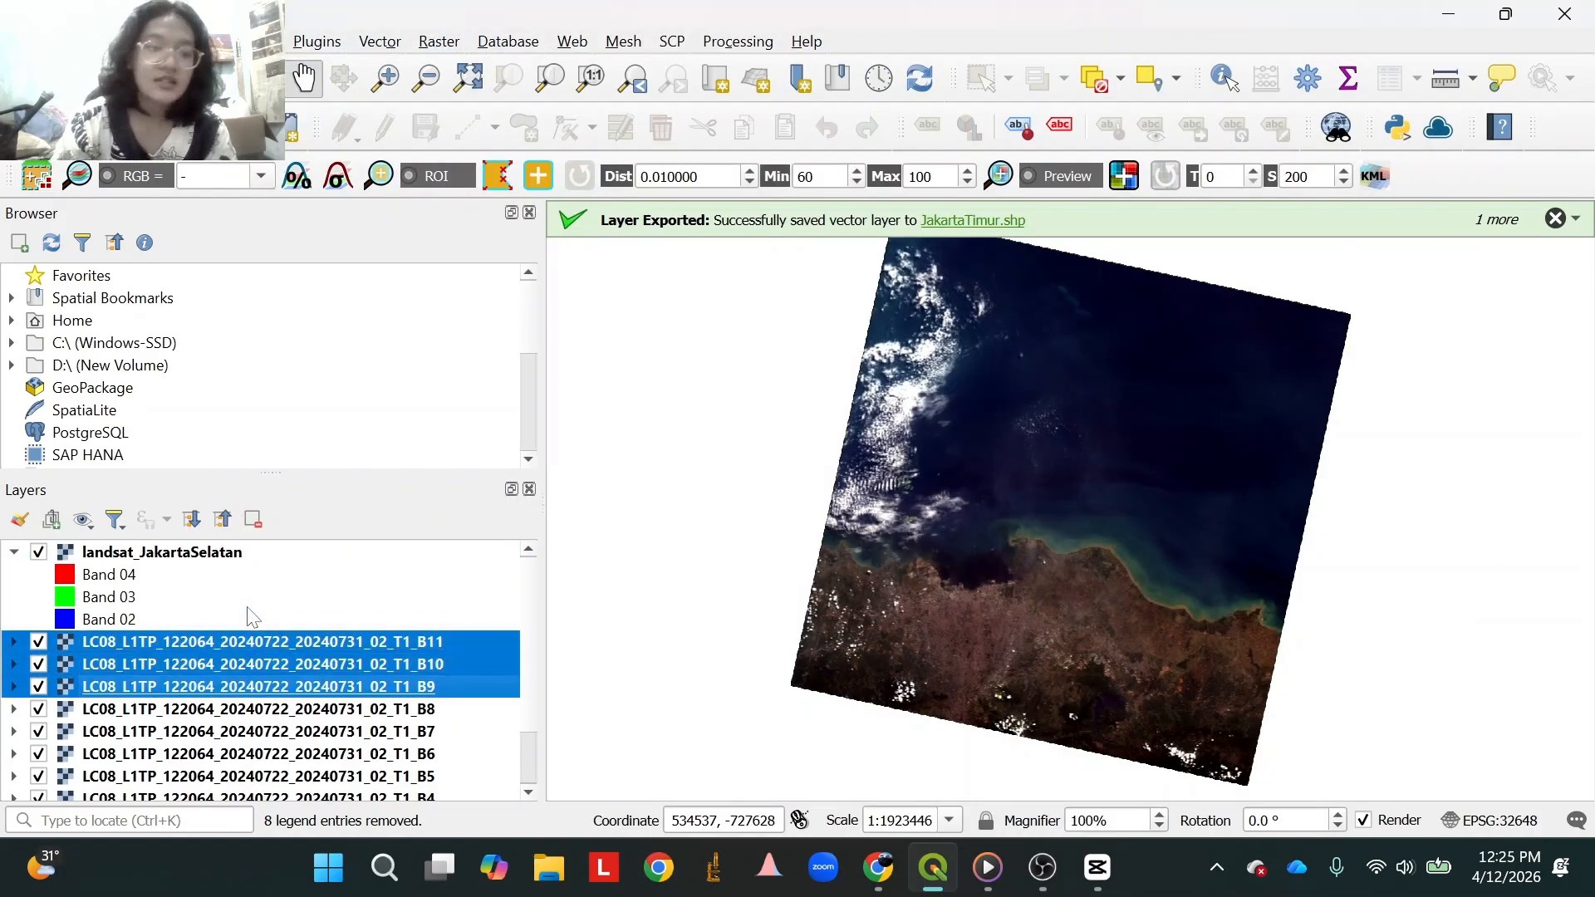
key(shift+Down)
key(shift+Down)
key(shift+Down)
key(shift+Down)
key(shift+Down)
key(shift+Down)
key(shift+Down)
key(shift+Down)
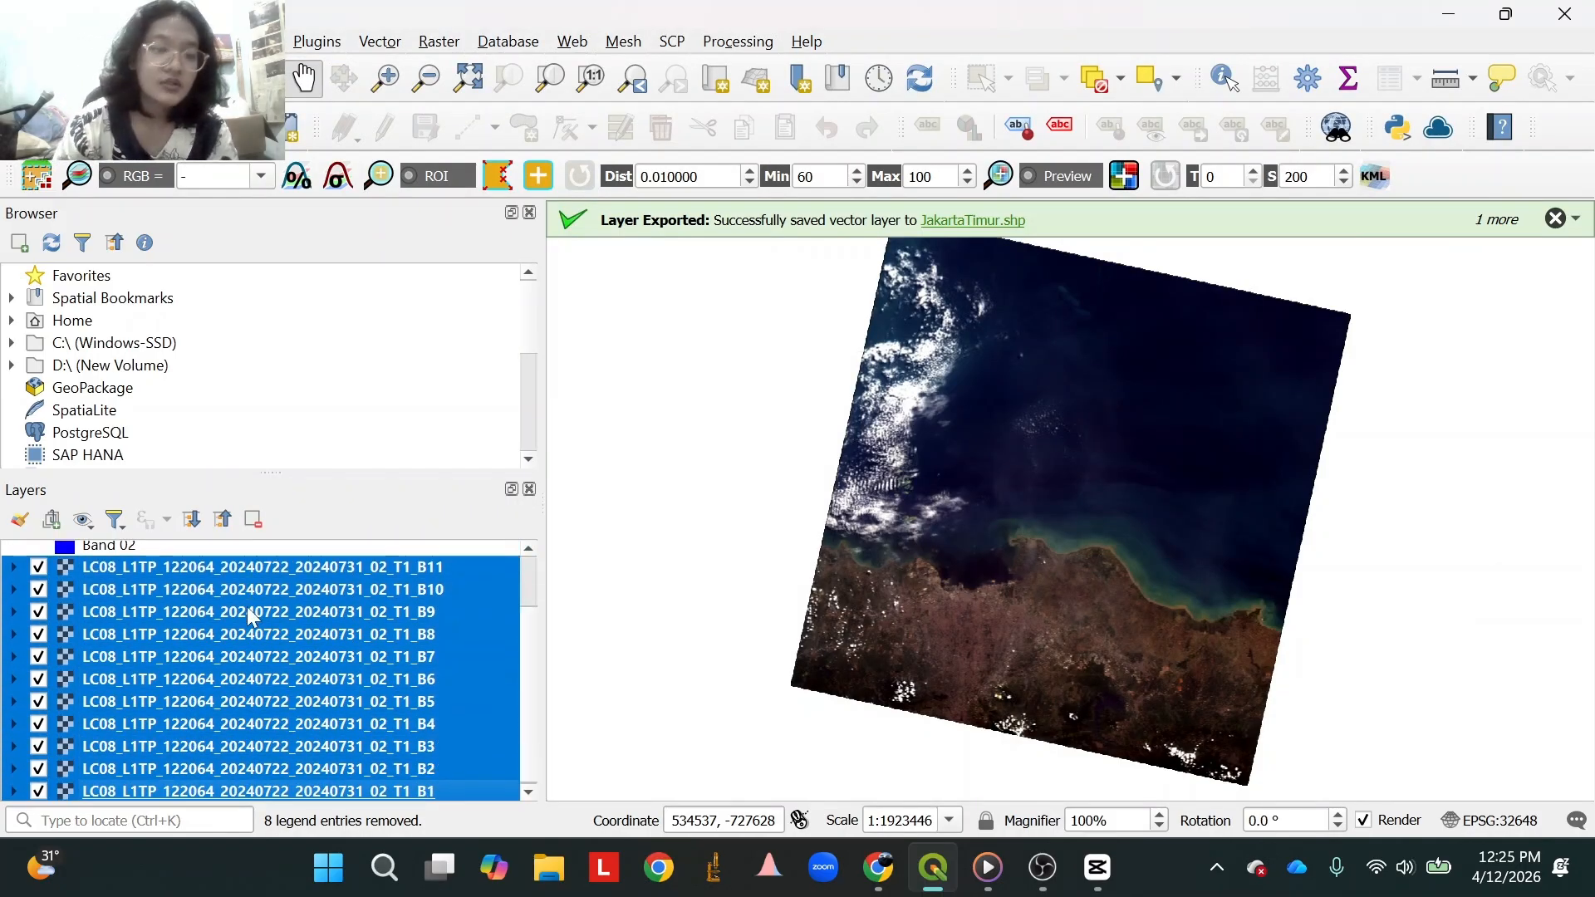
click(253, 519)
click(781, 469)
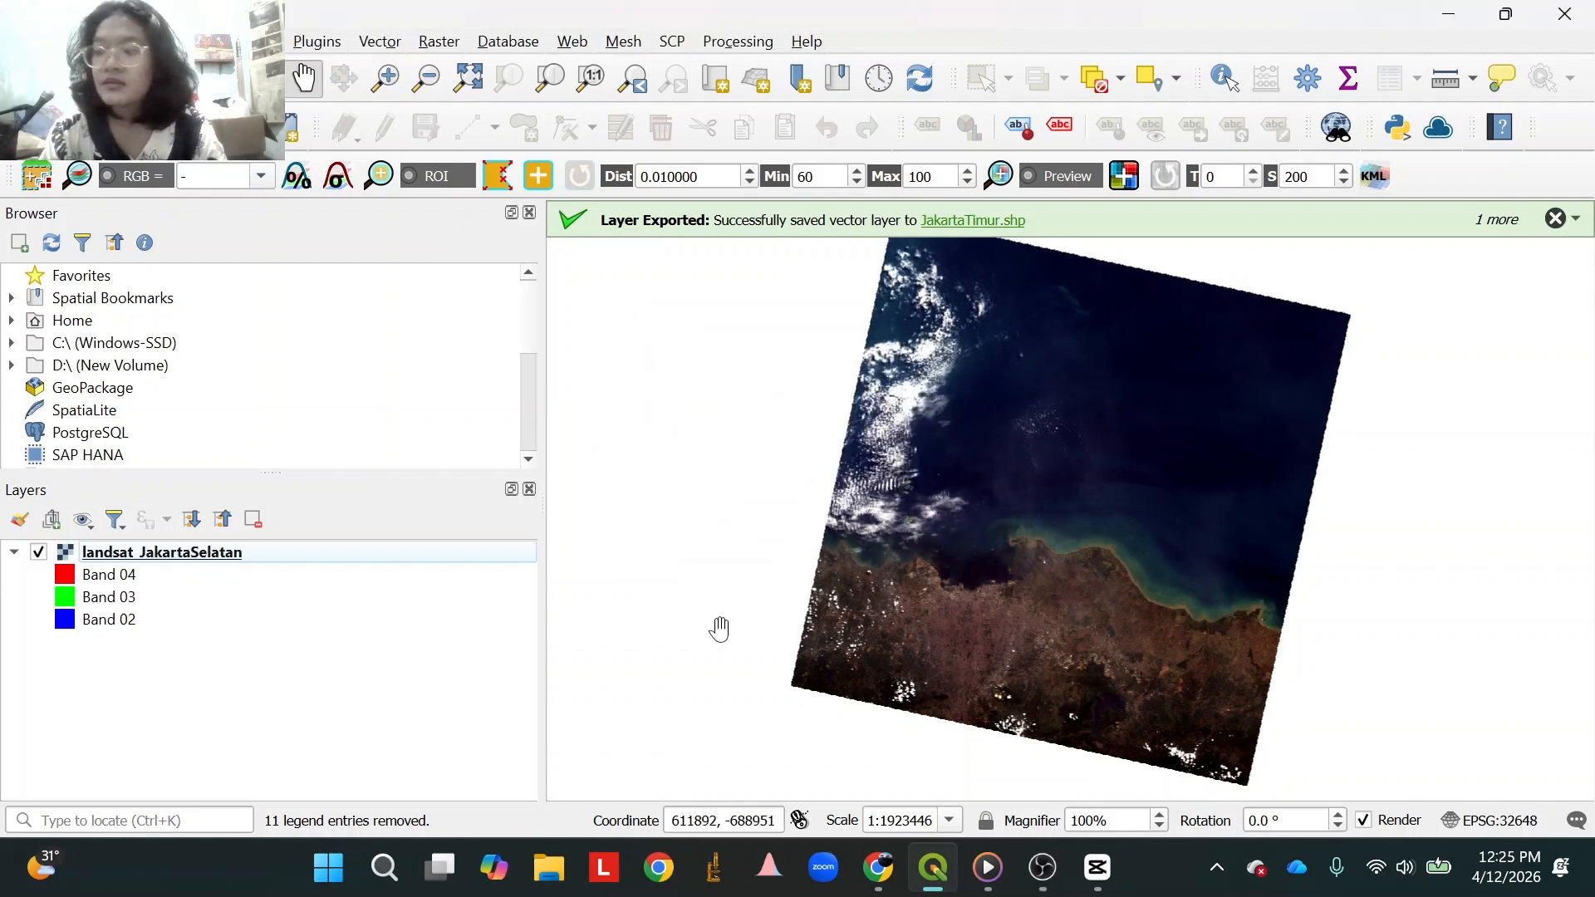
Check the assigned coordinate reference system in the landsat_JakartaSelatan layer's source properties.
right_click(286, 552)
click(355, 551)
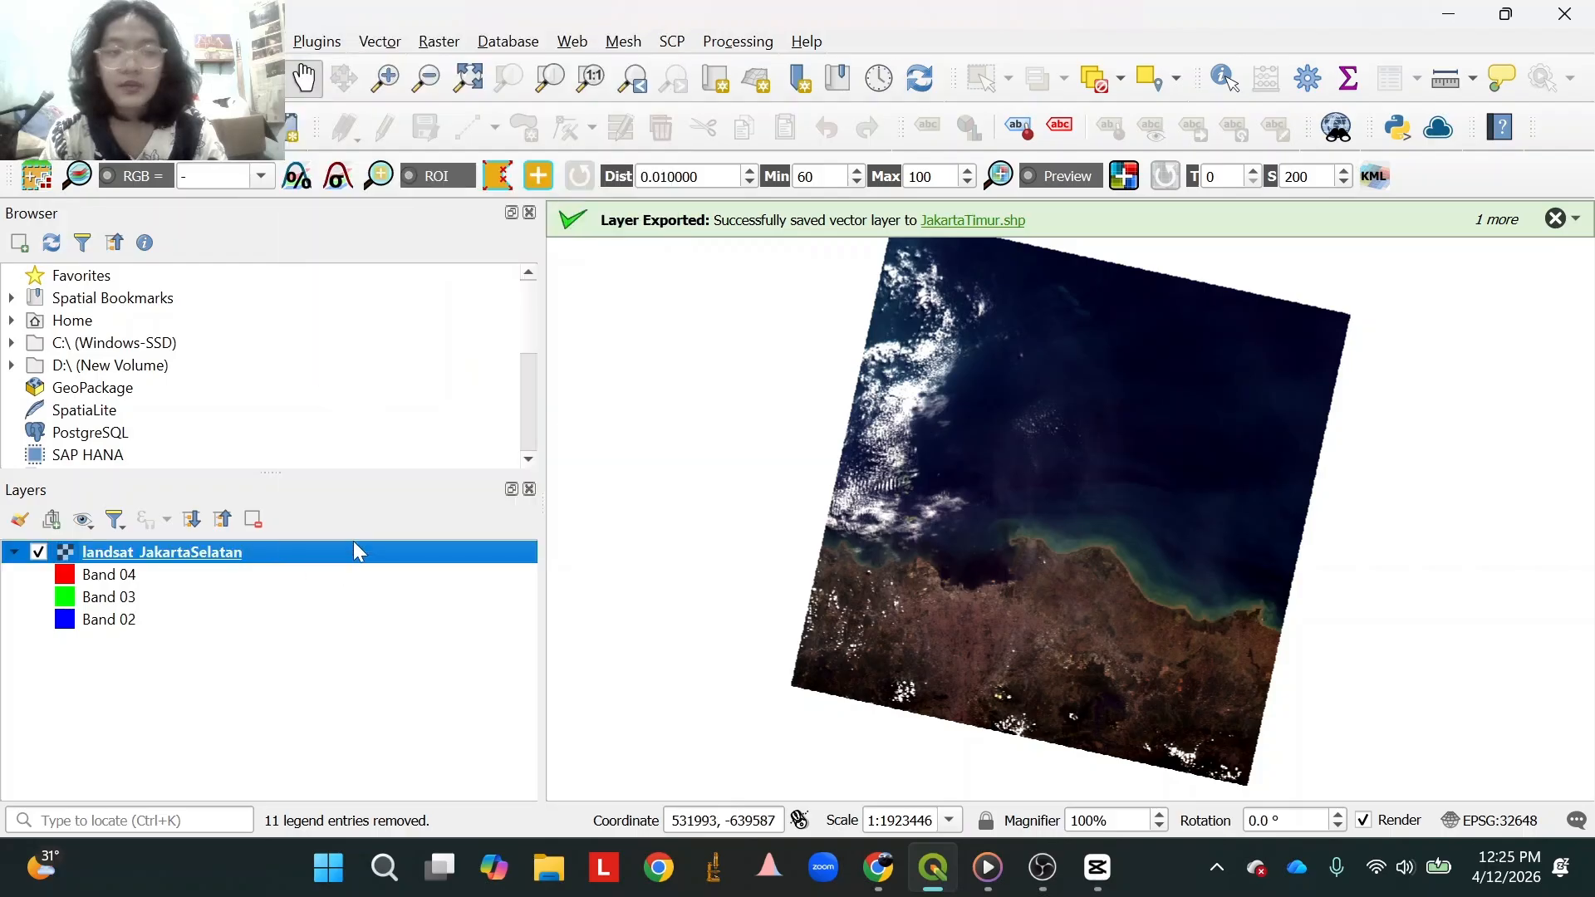
double_click(357, 552)
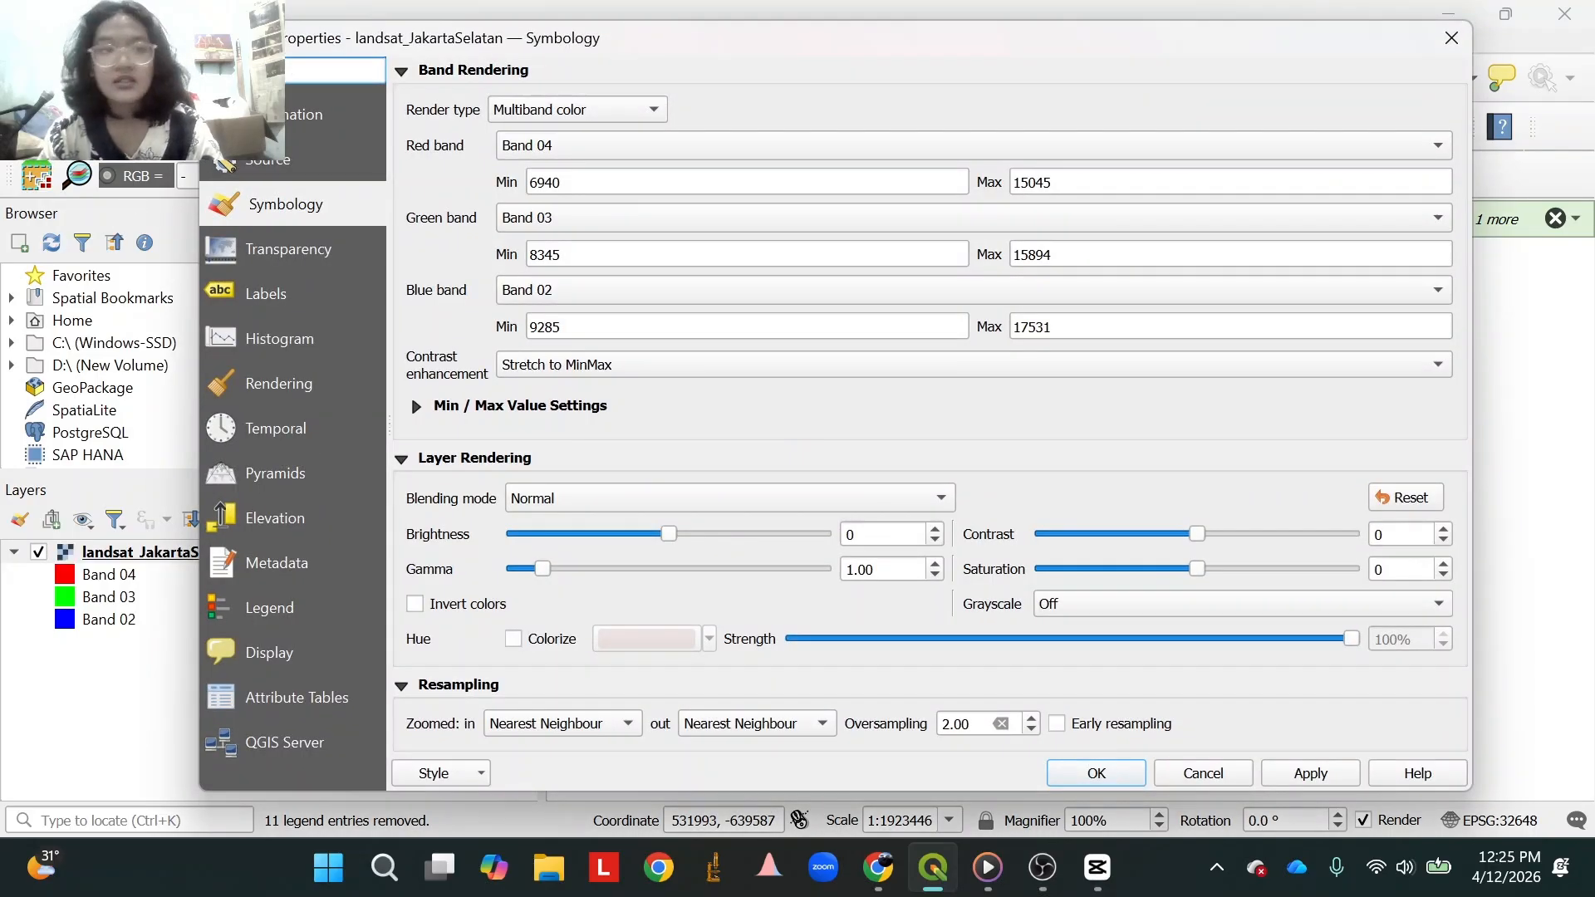
click(240, 170)
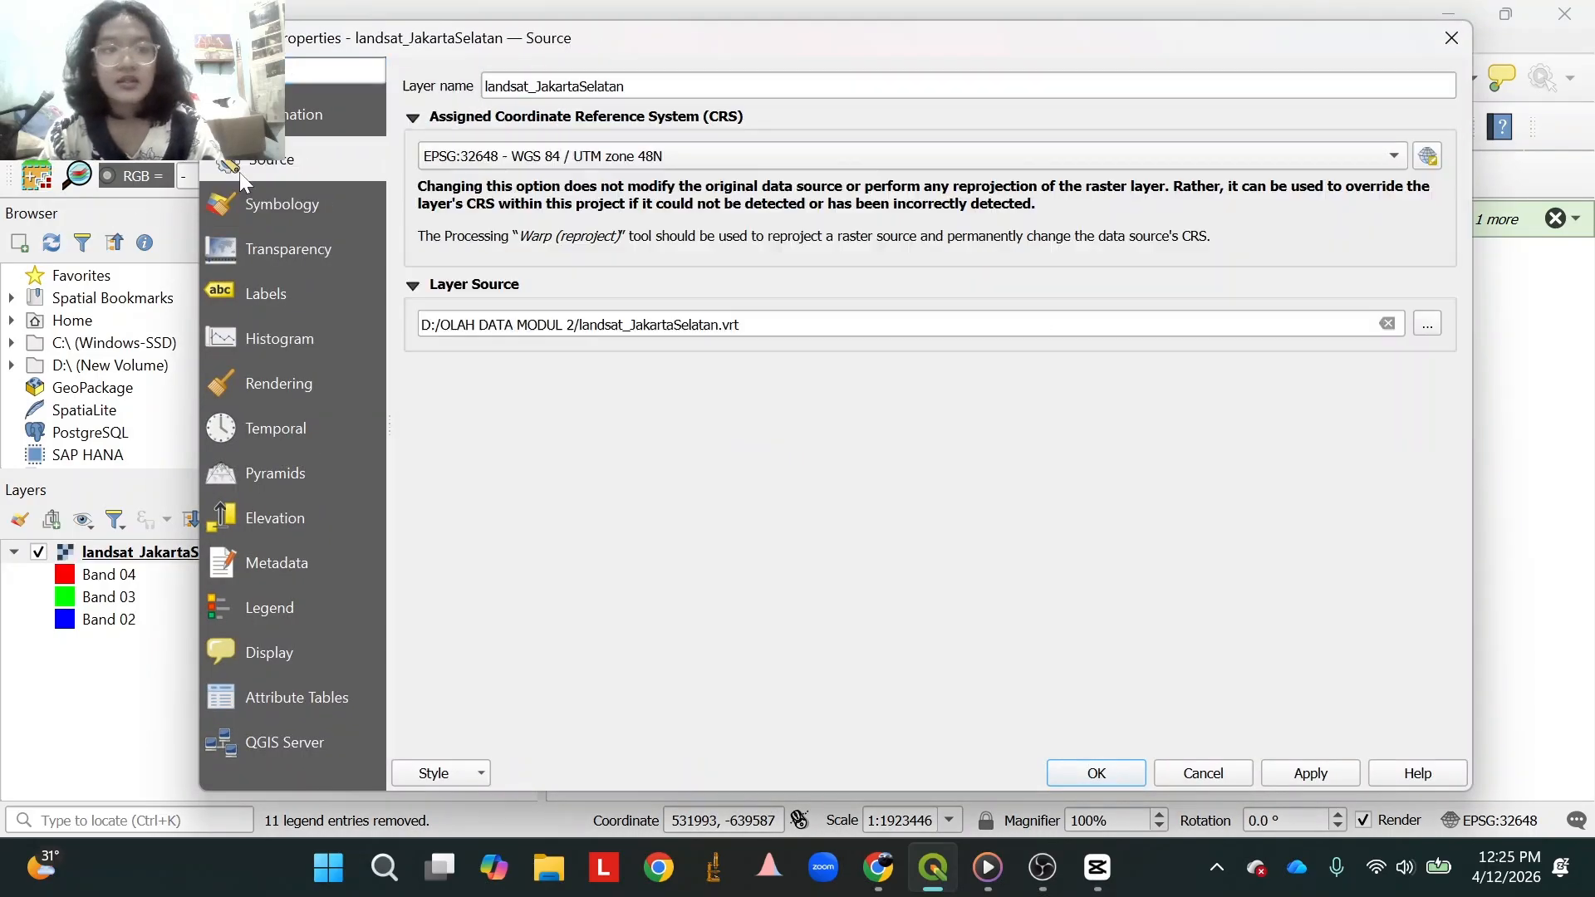
click(1449, 39)
Set up a Warp (Reproject) of landsat_JakartaSelatan from EPSG:32648 (UTM zone 48N) to EPSG:32749 (UTM zone 49S).
click(439, 41)
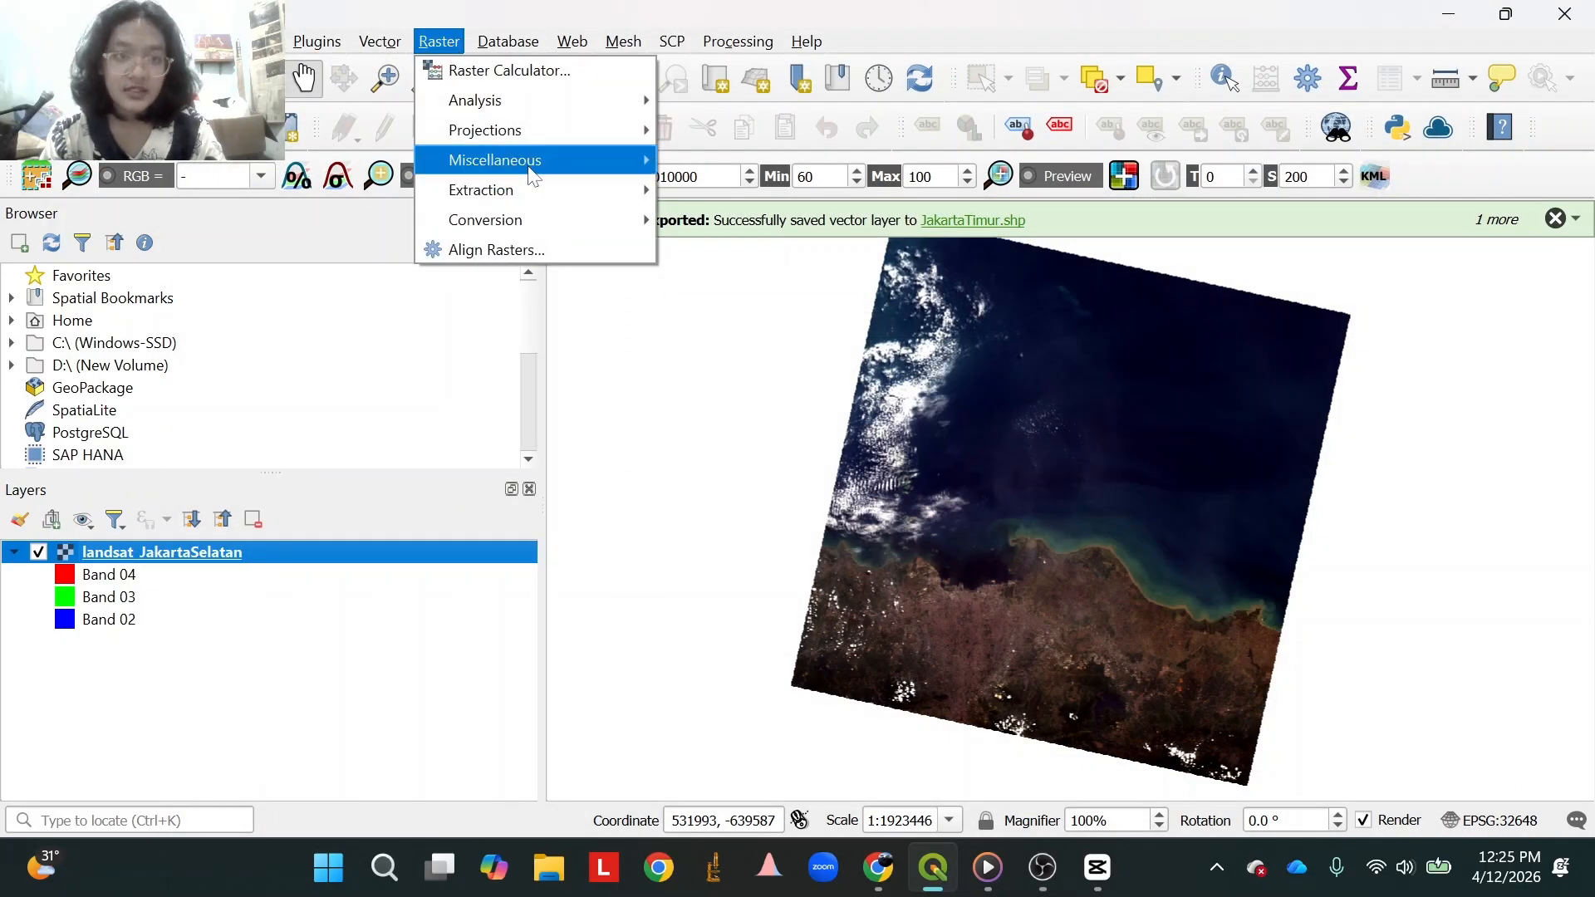
mouse_move(531, 192)
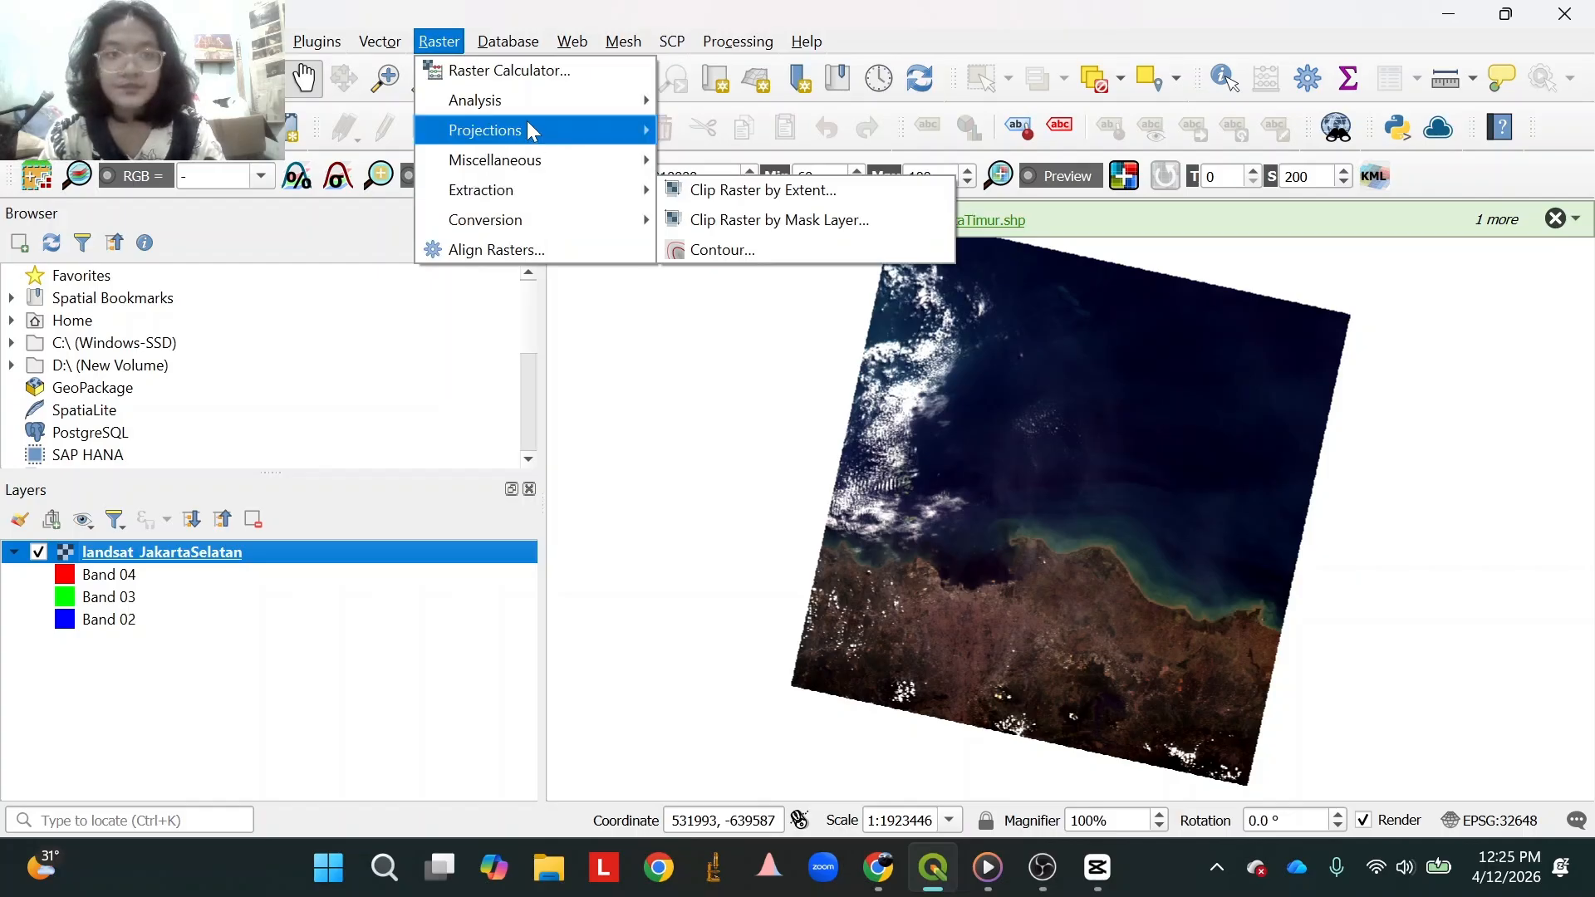
mouse_move(555, 125)
click(694, 190)
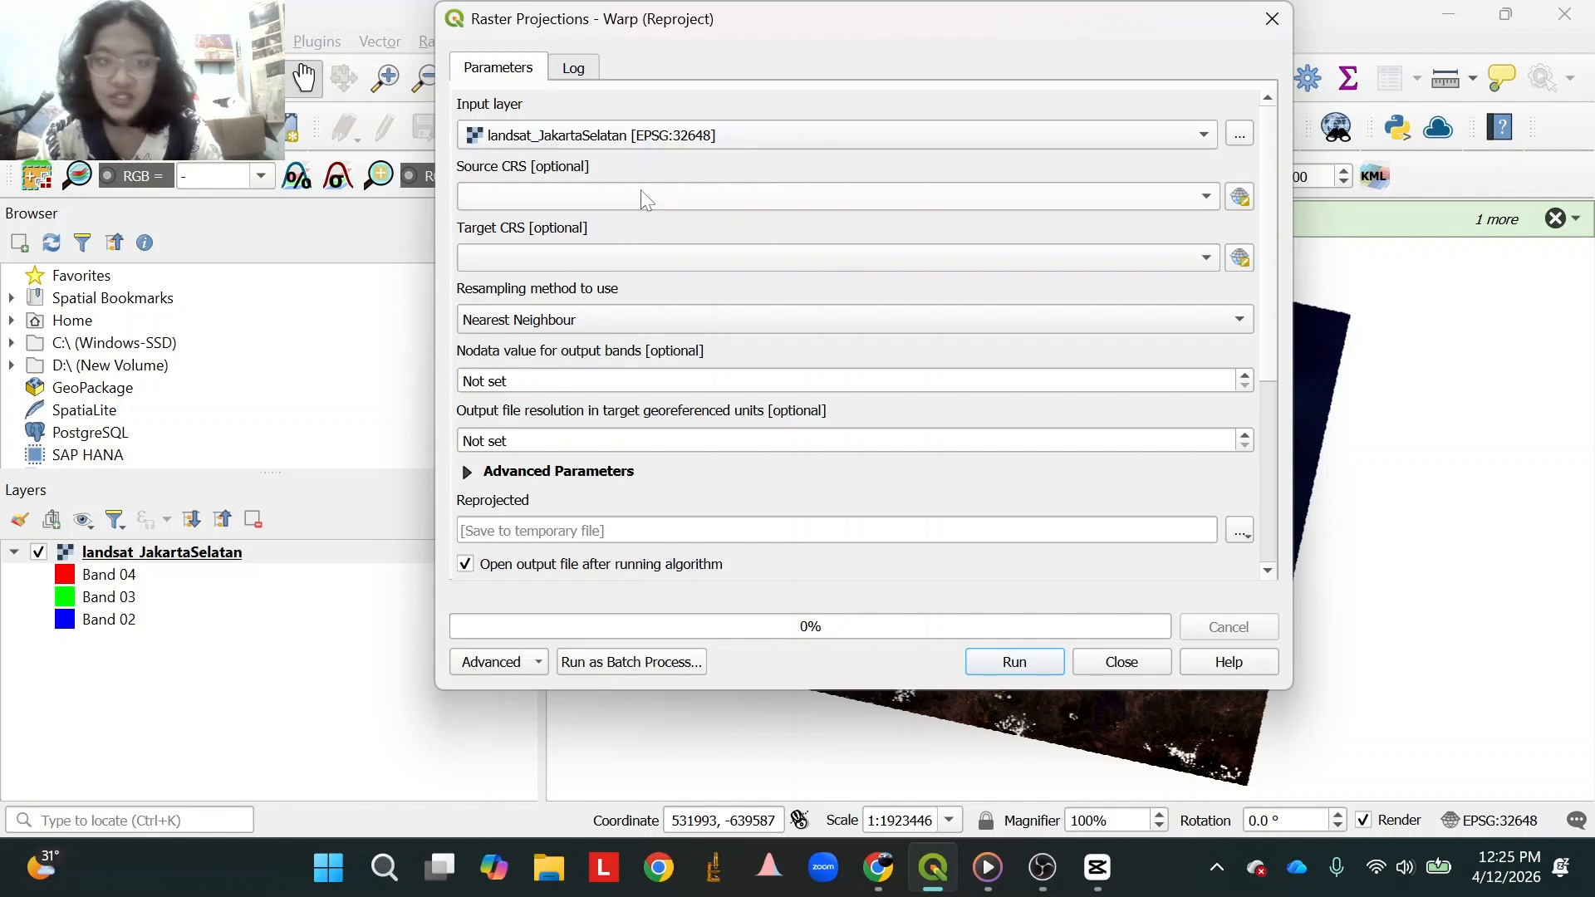
click(640, 193)
click(662, 223)
click(660, 257)
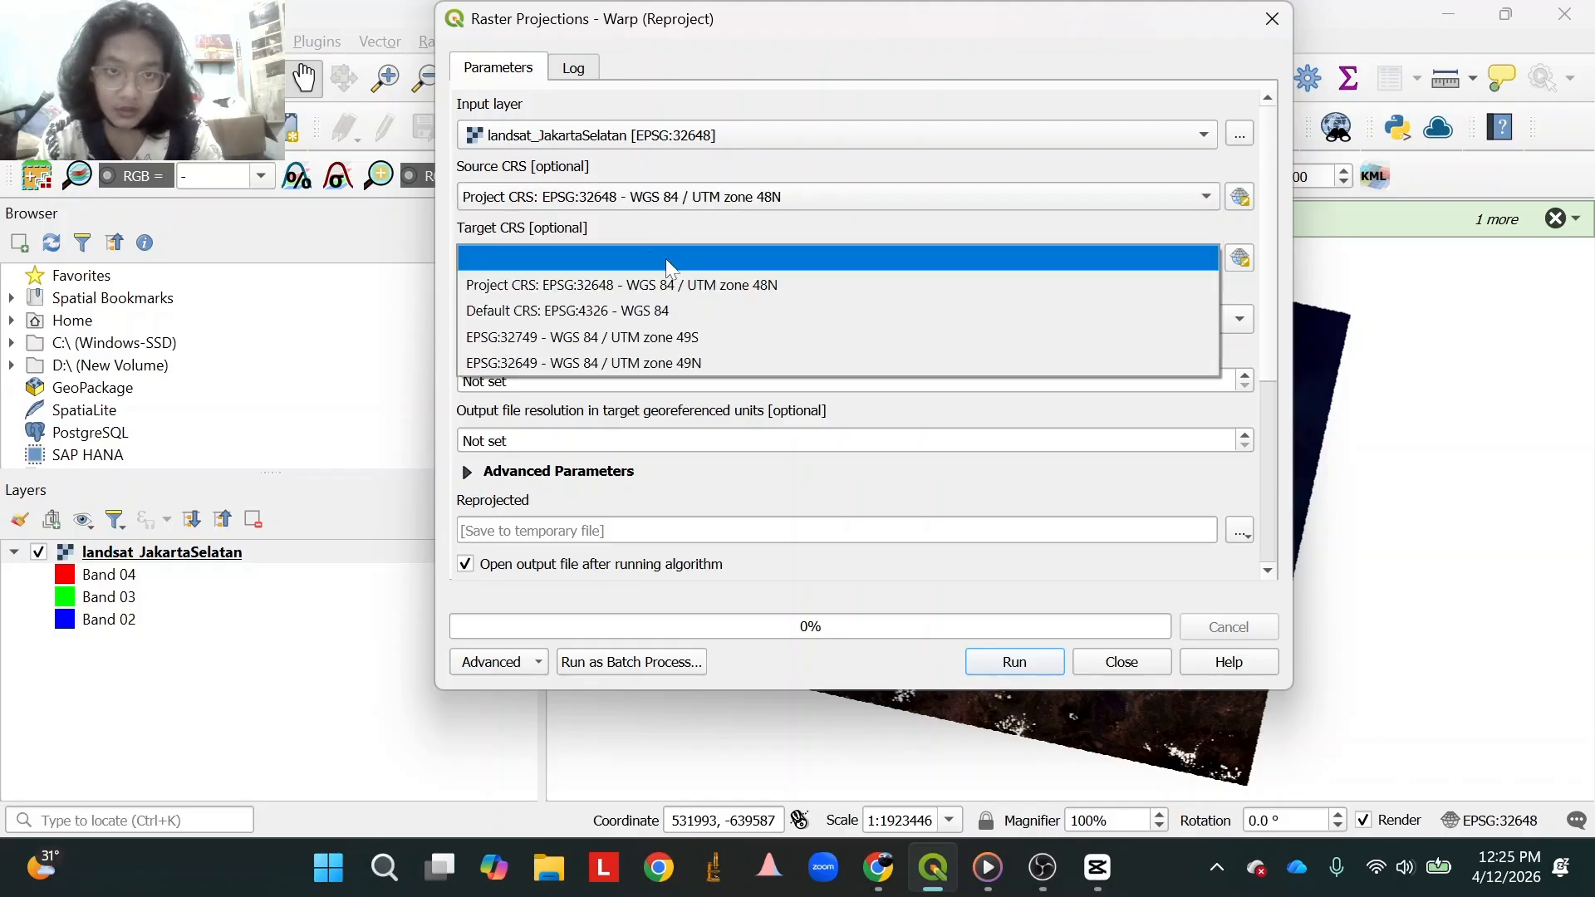
click(708, 338)
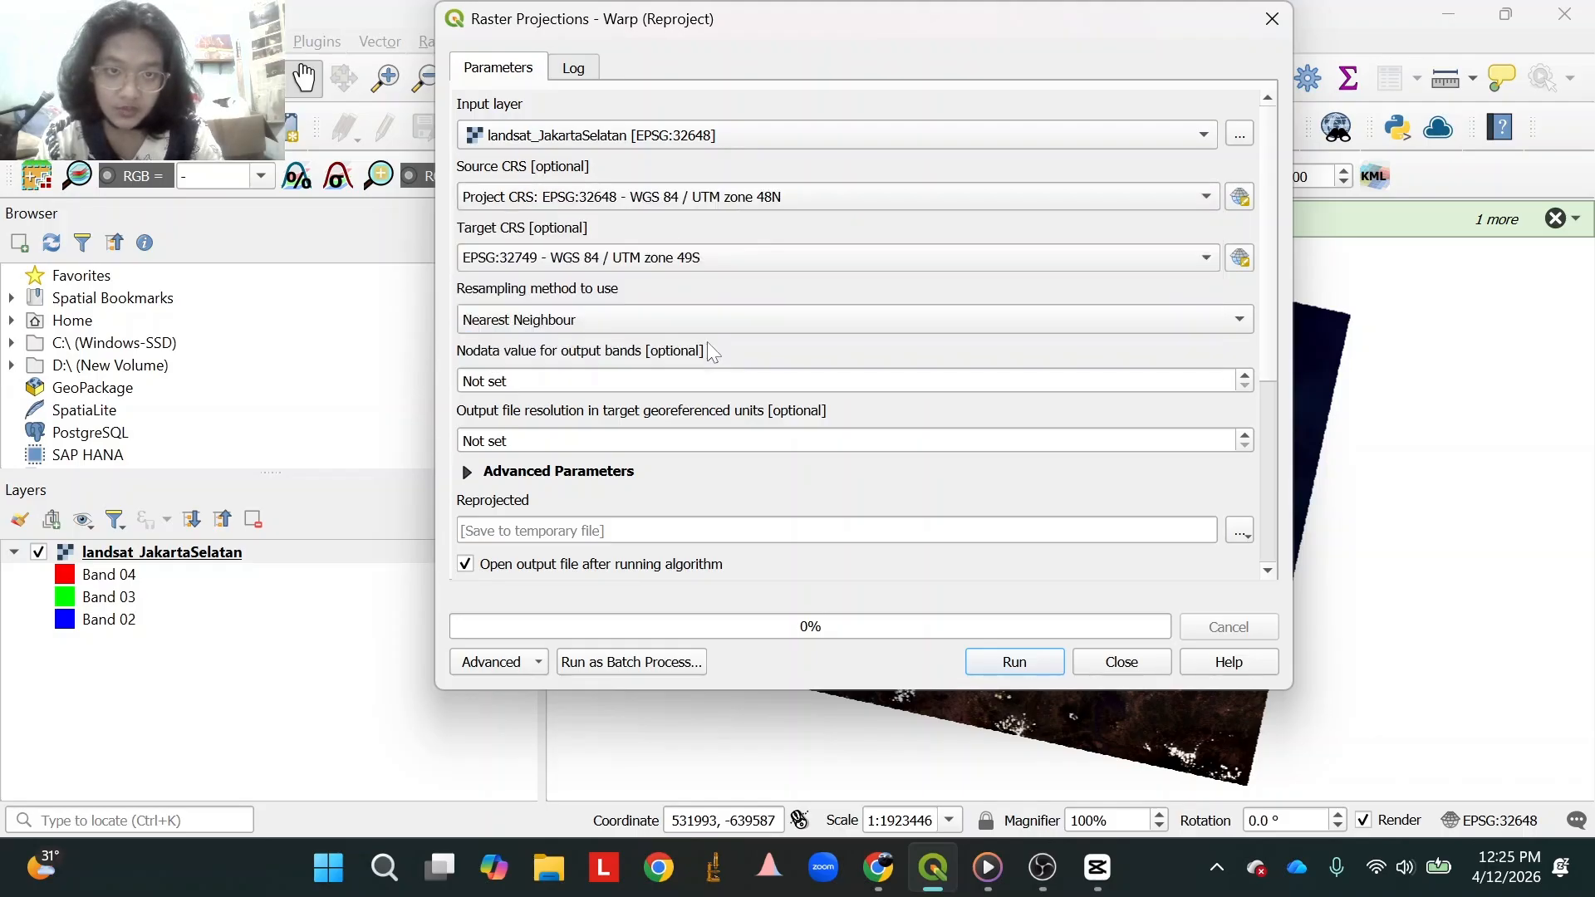
Save the reprojected output as repro_JakartaSelatan.vrt in OLAH DATA MODUL 2, replacing the existing file, and run the reprojection.
click(1240, 530)
click(1279, 591)
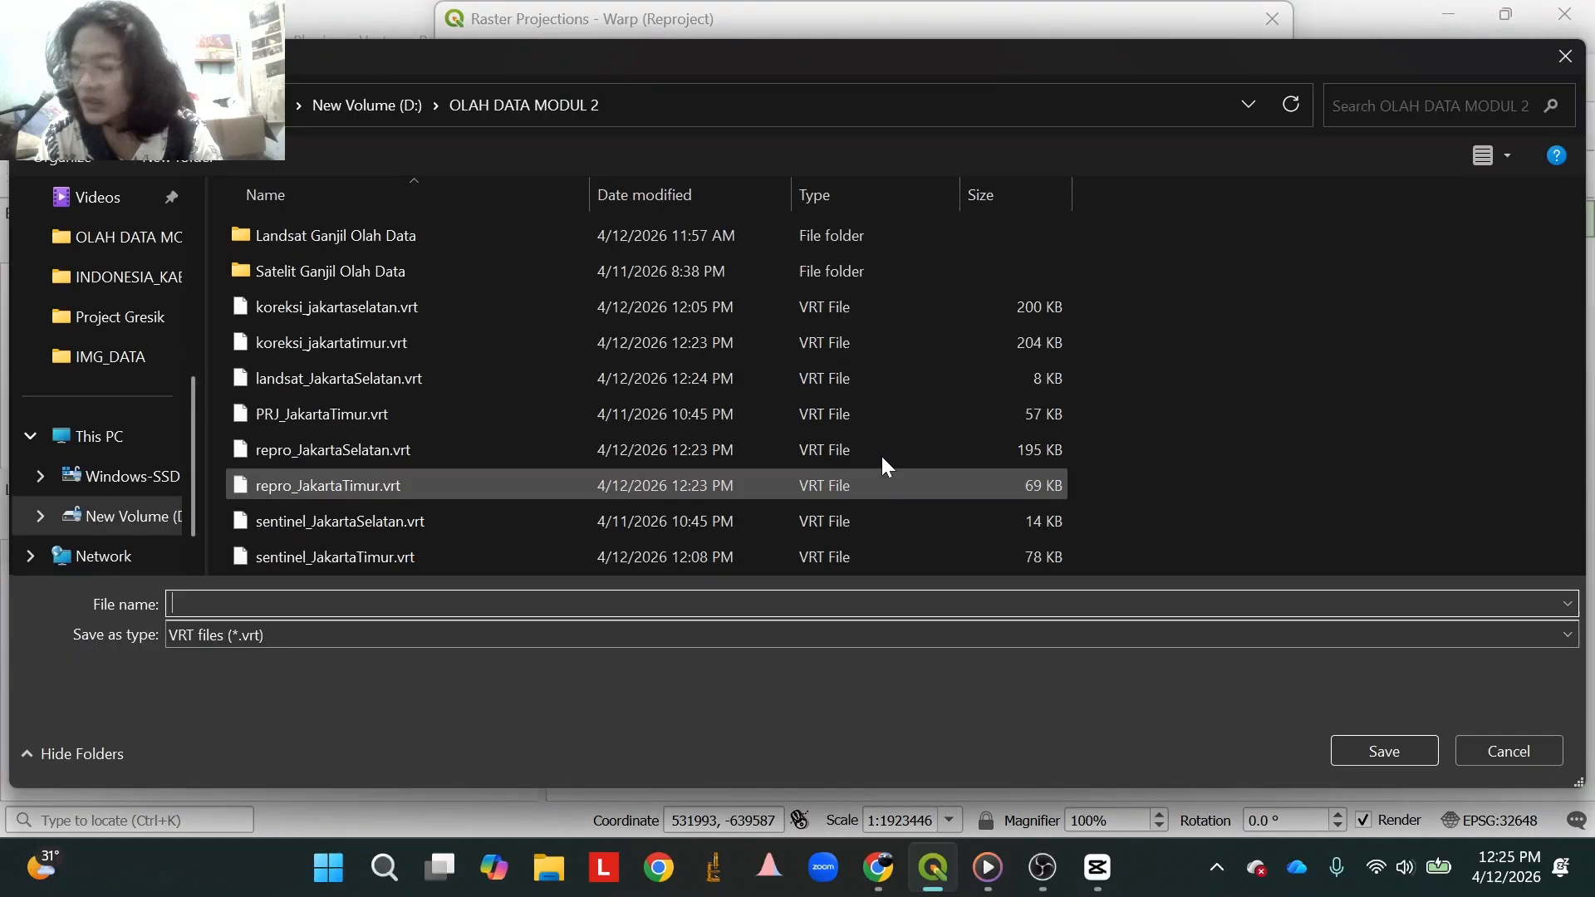
click(377, 459)
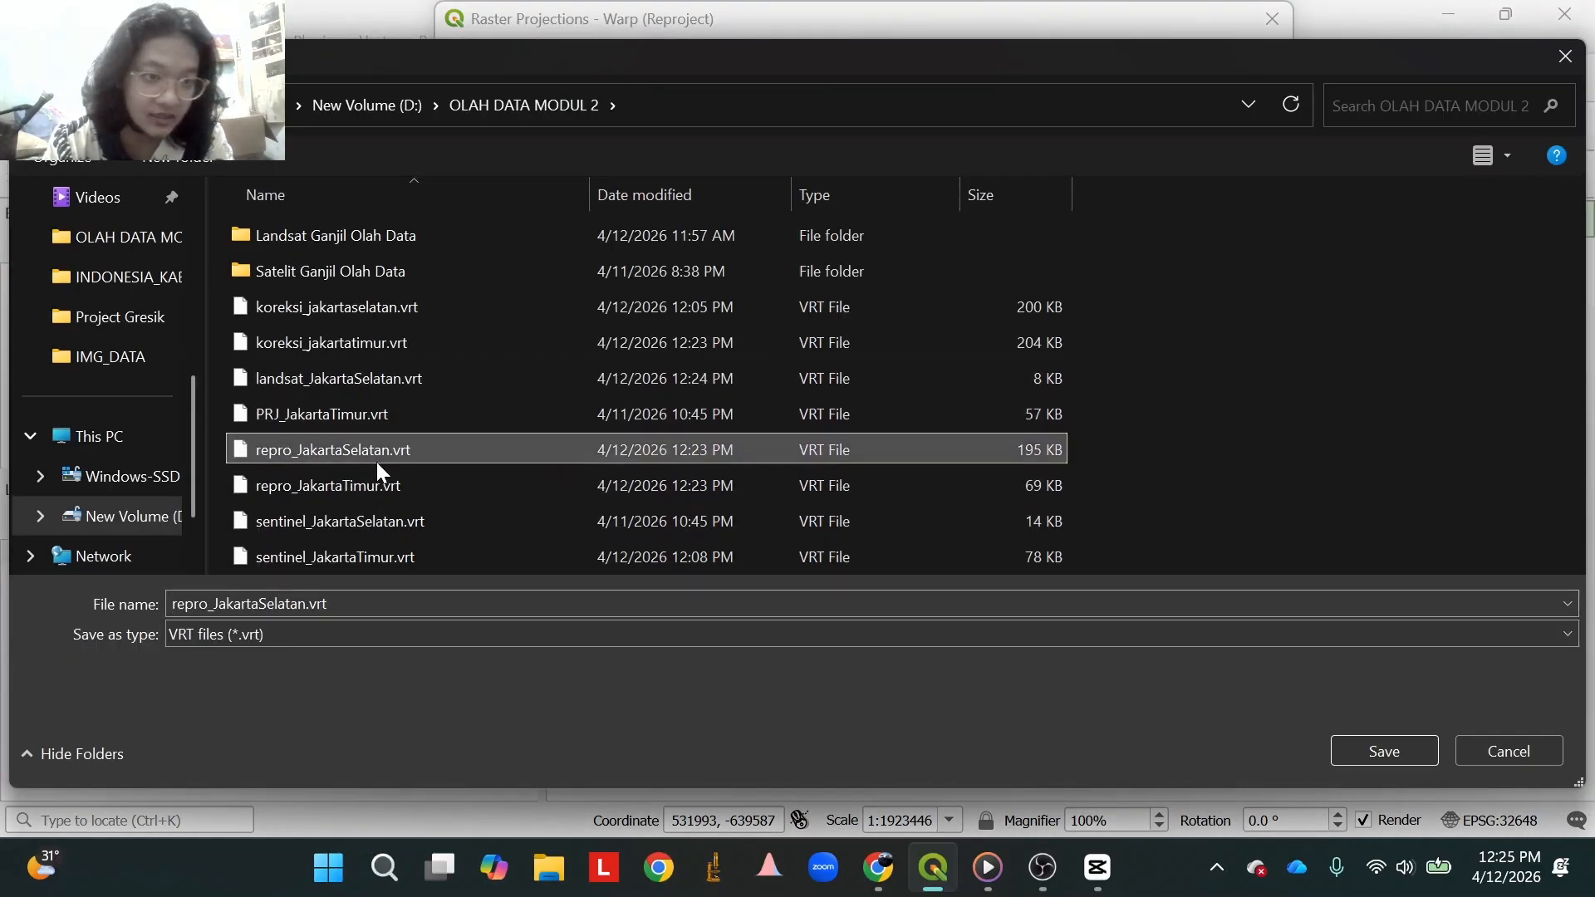
click(1357, 755)
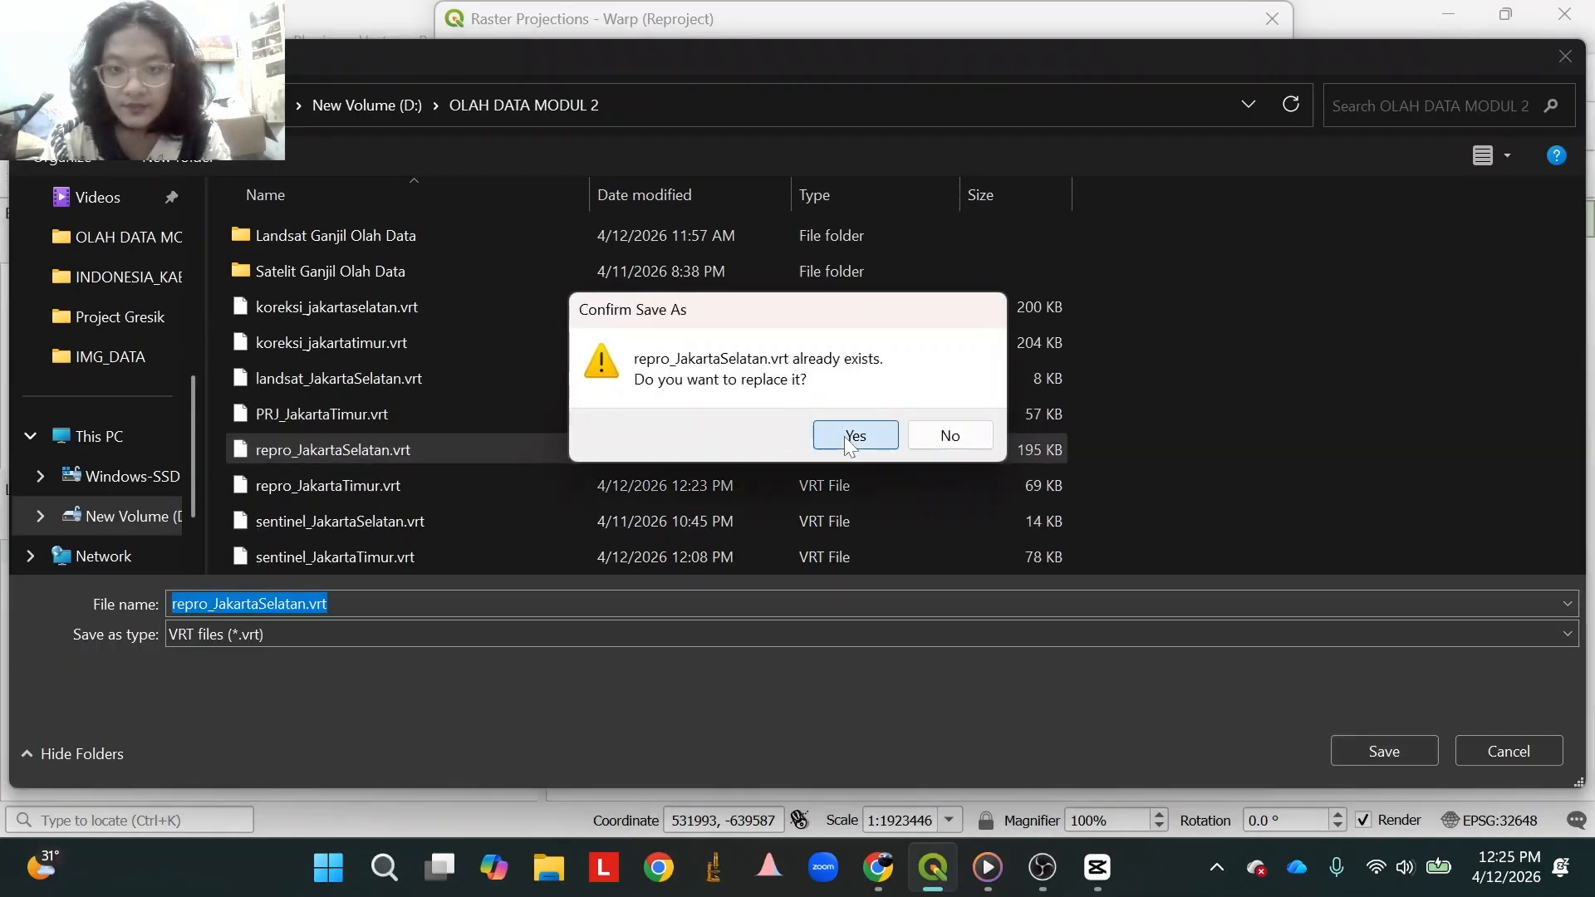
click(844, 436)
click(1014, 662)
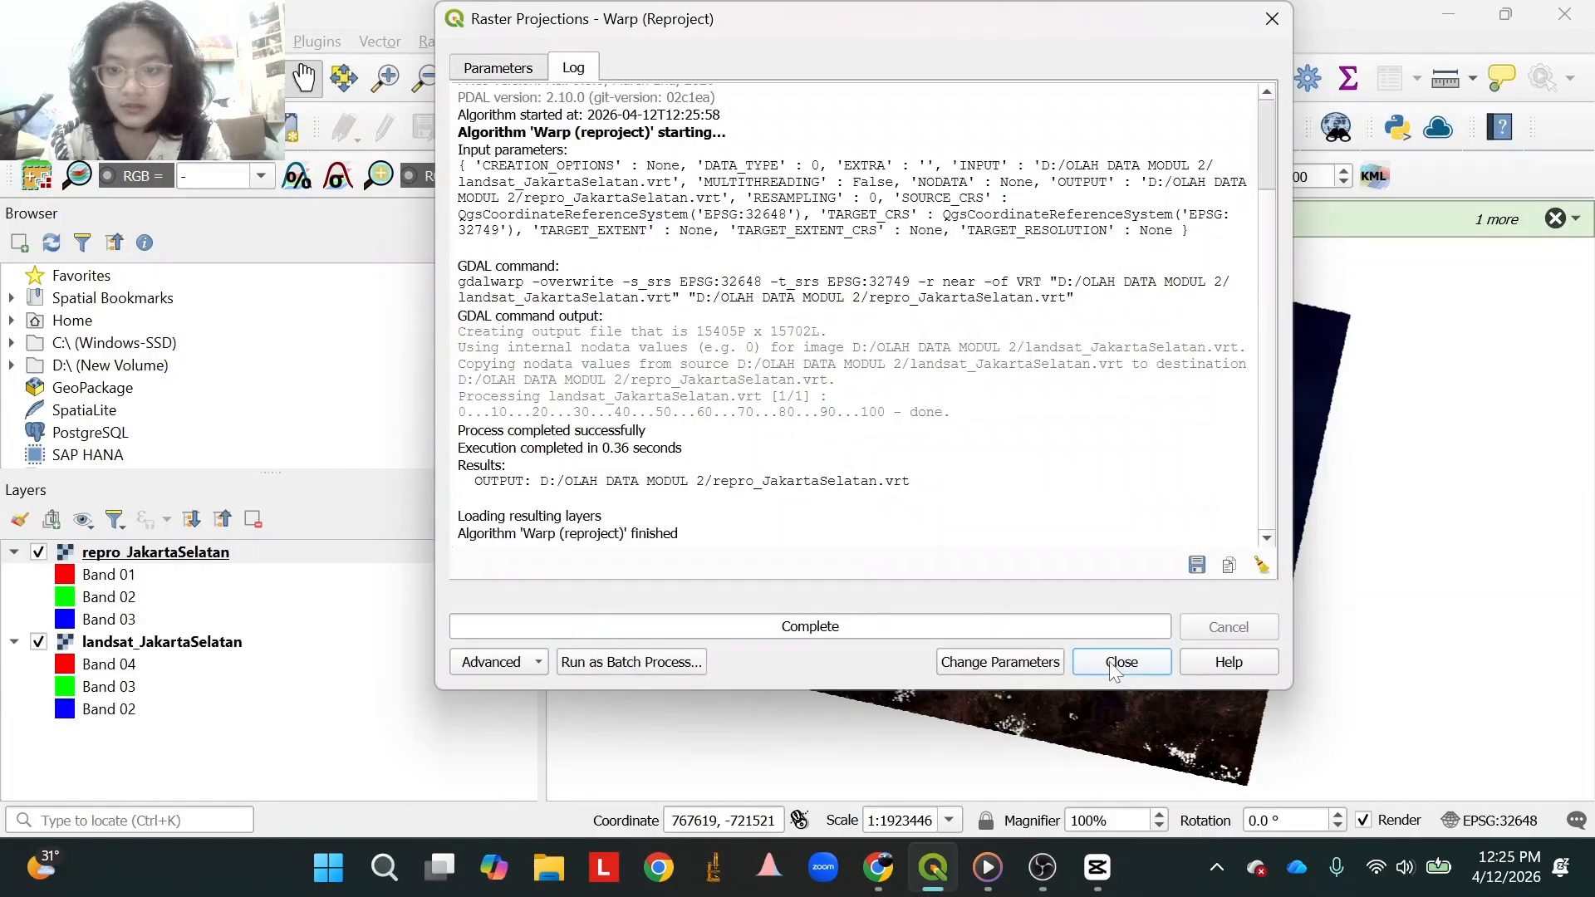
click(1114, 664)
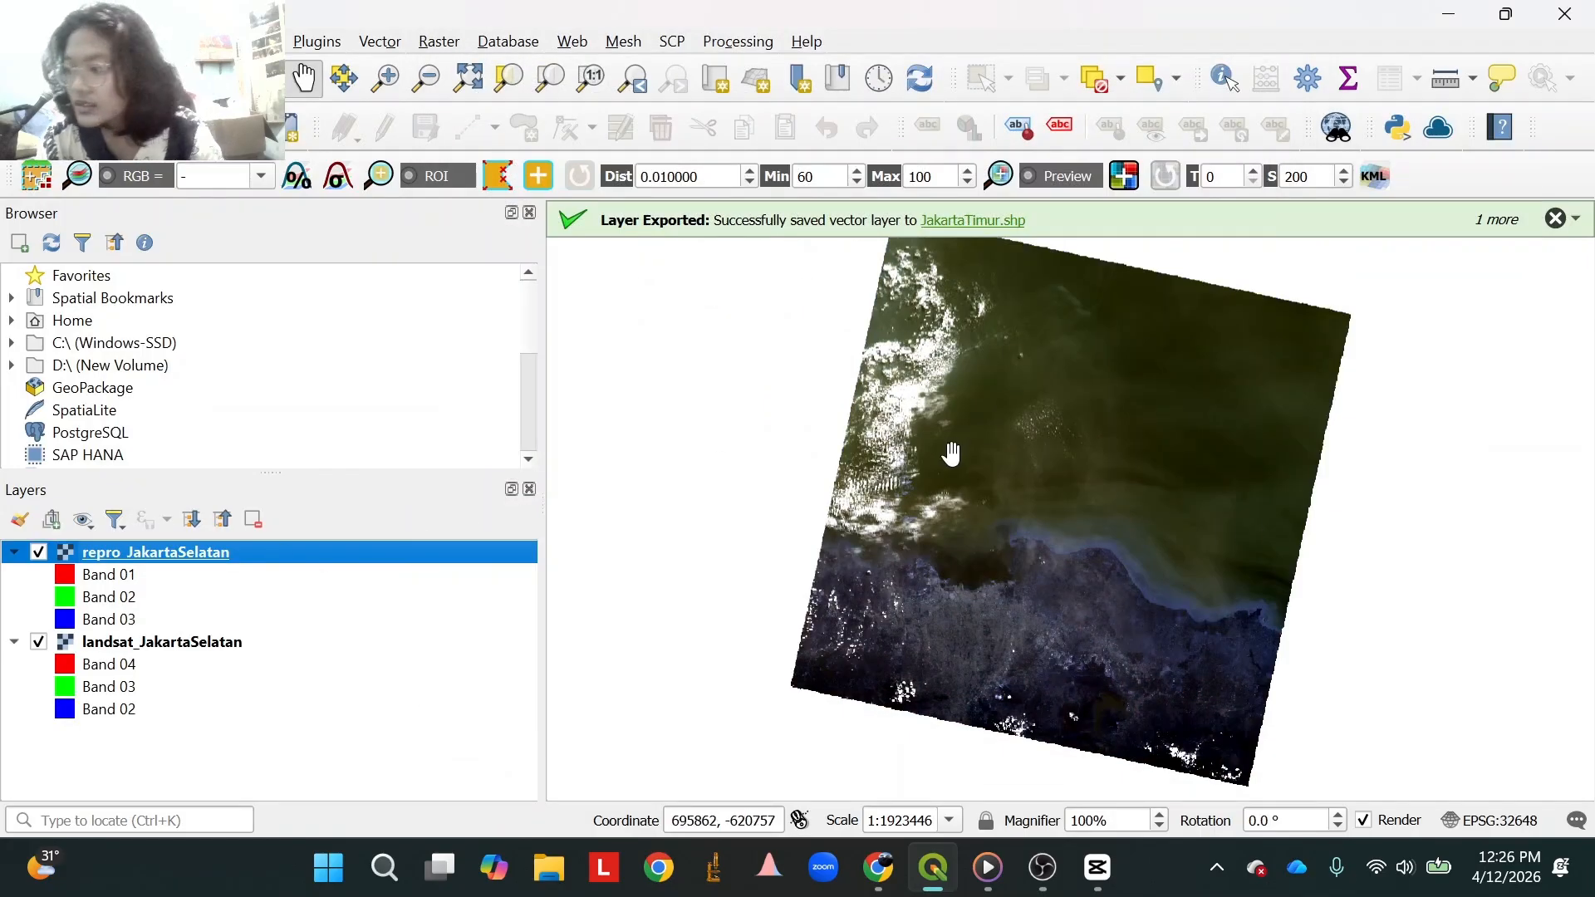
Render the repro_JakartaSelatan layer in natural colour with Band 04 as red, Band 03 as green and Band 02 as blue.
right_click(232, 557)
click(365, 540)
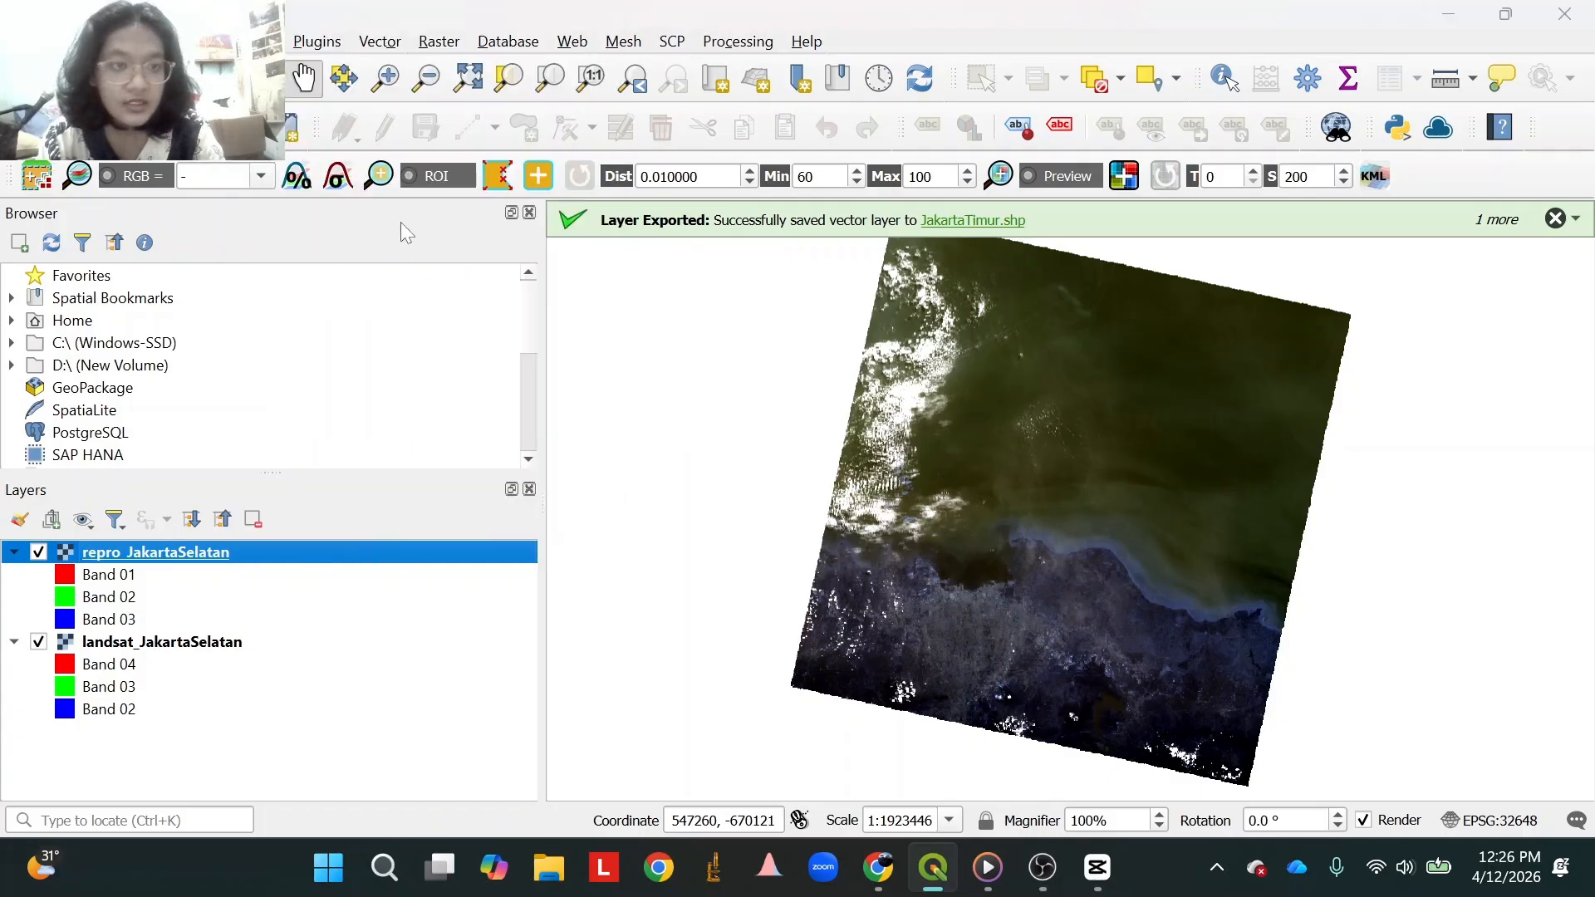
click(333, 209)
click(566, 144)
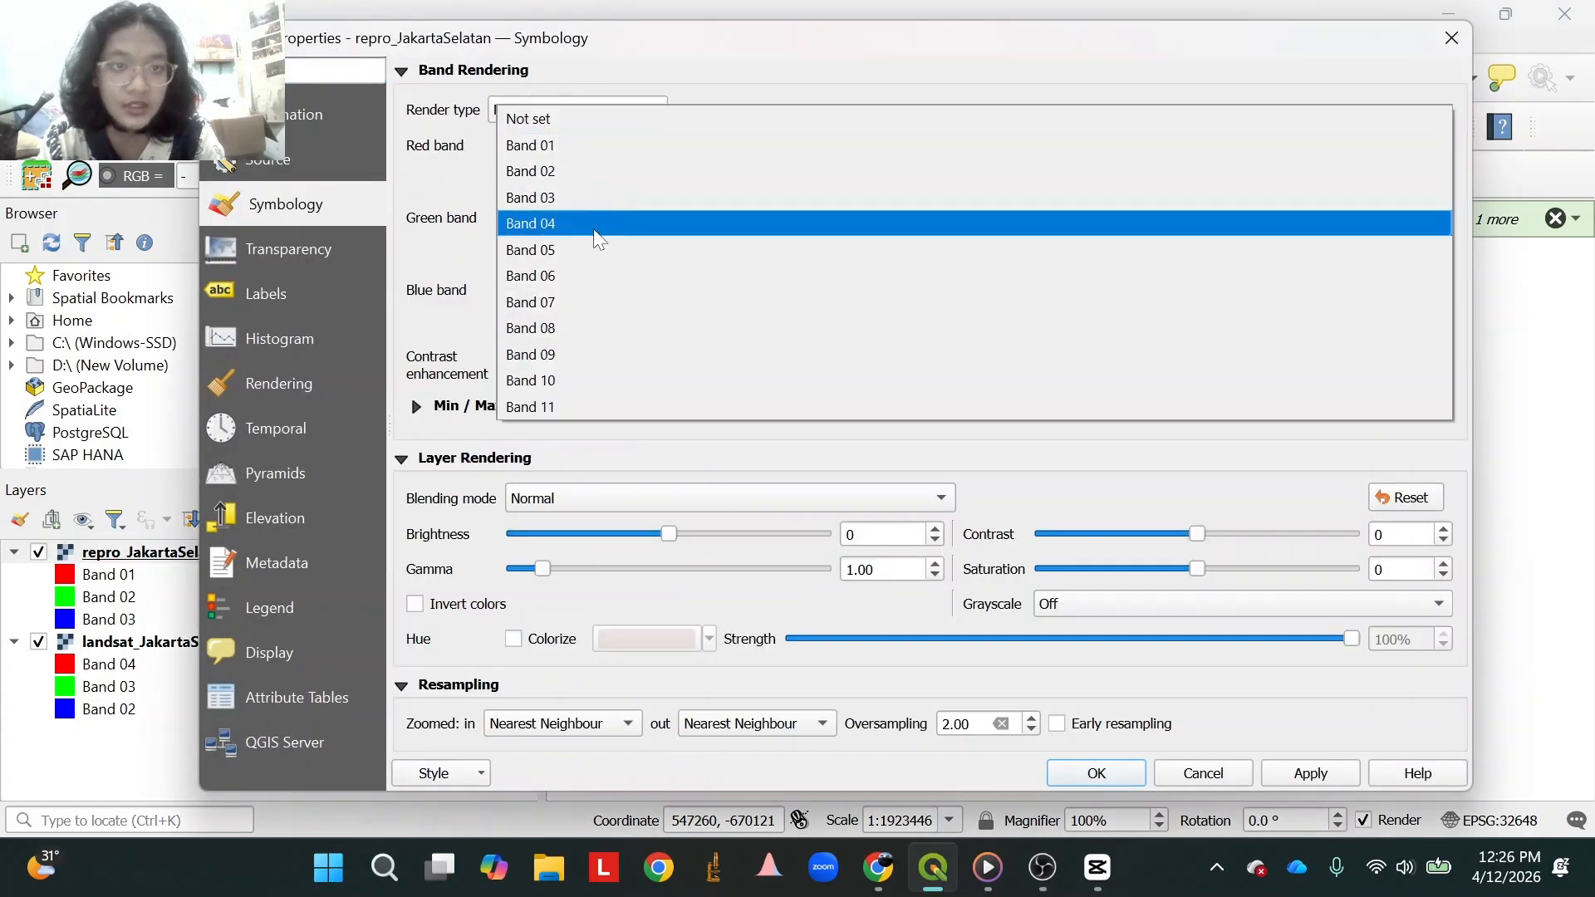
click(592, 221)
click(594, 238)
click(586, 242)
click(573, 286)
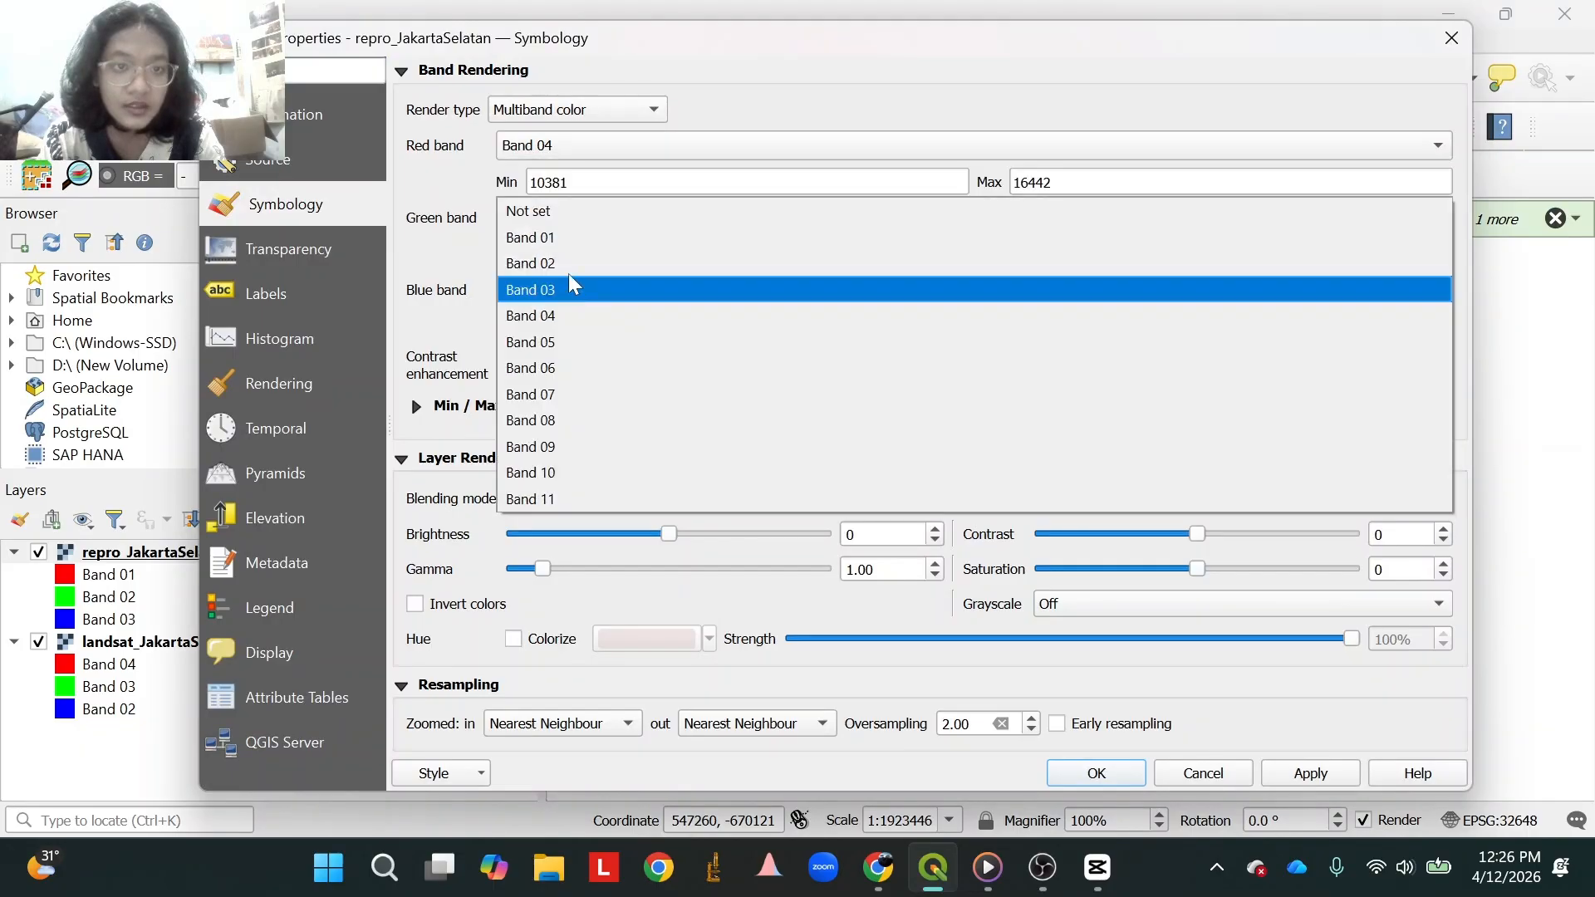
click(573, 260)
click(1313, 773)
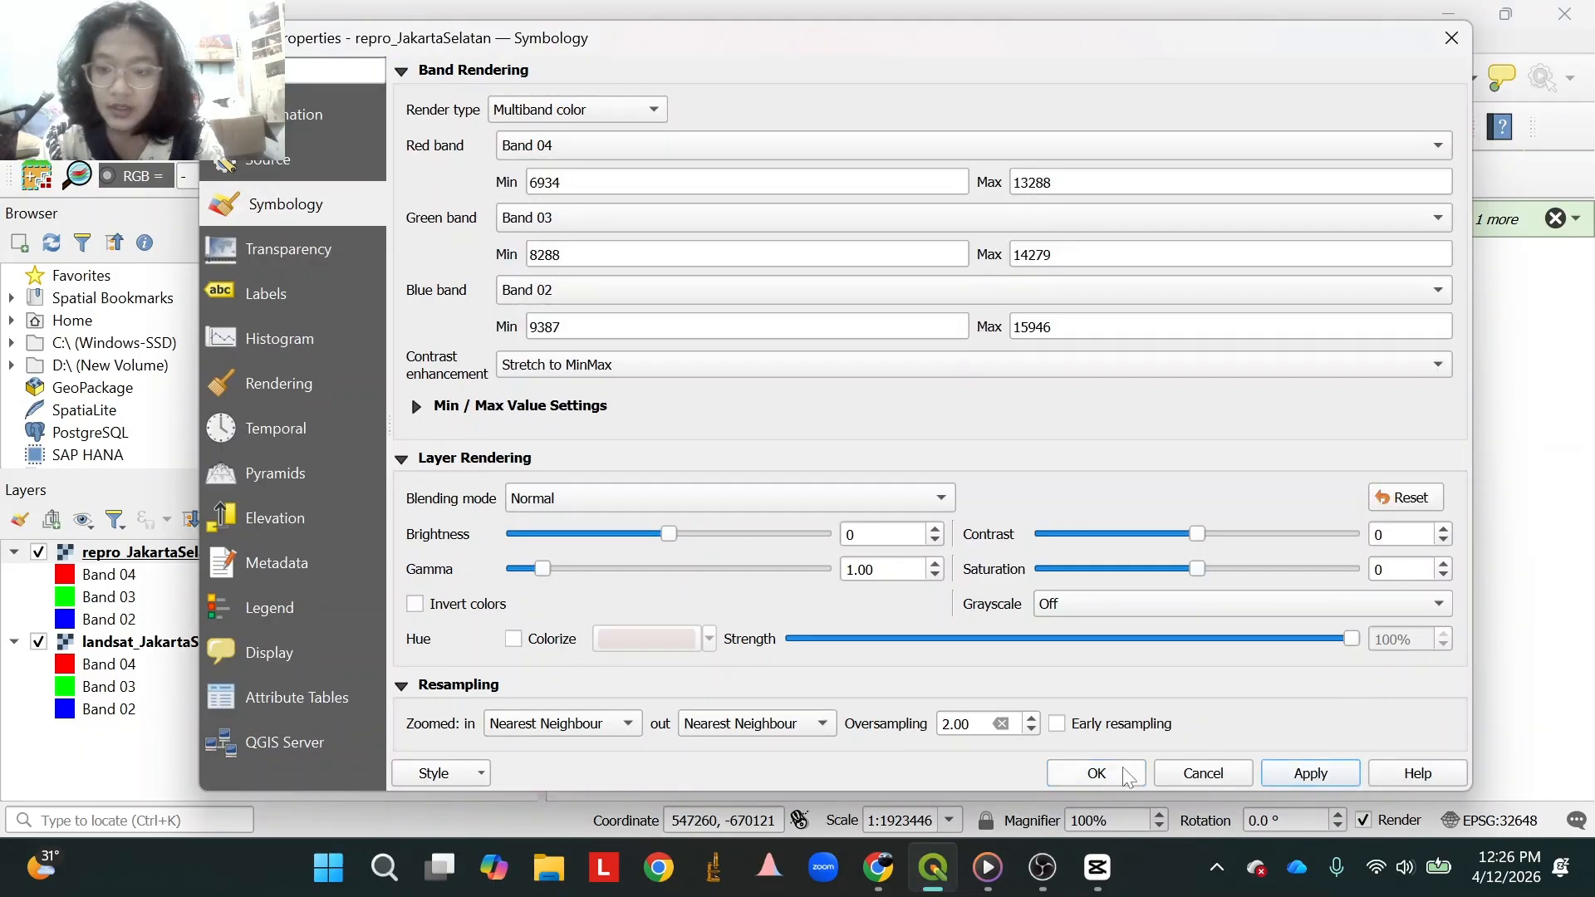
click(1096, 772)
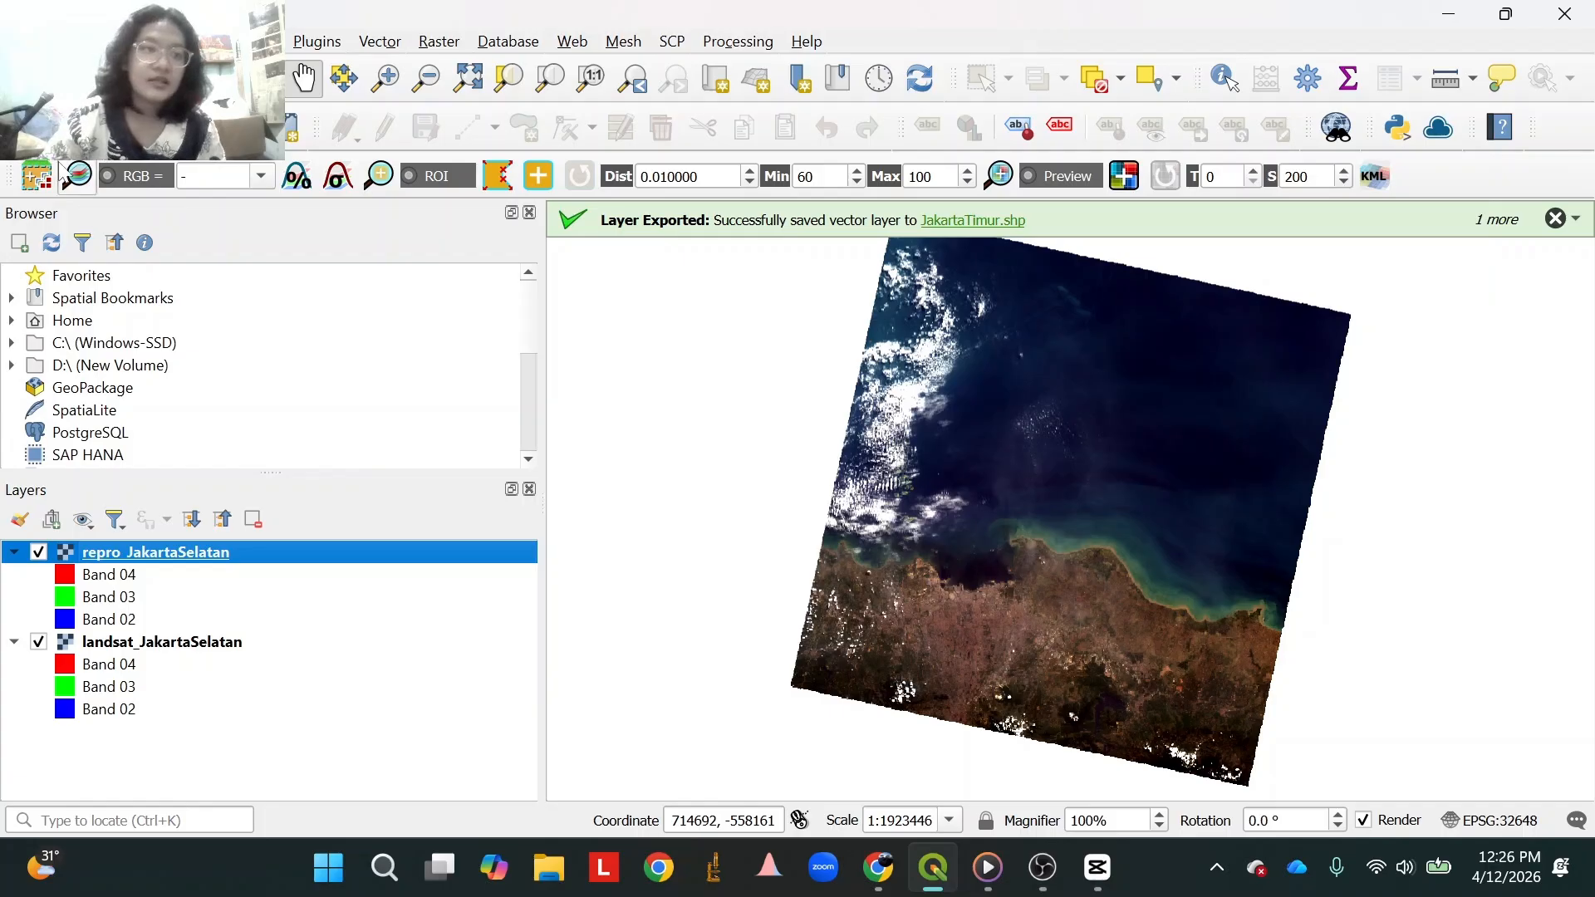
Add the INDONESIA_KAB.shp vector layer to the project and open its attribute table.
key(ctrl+shift+v)
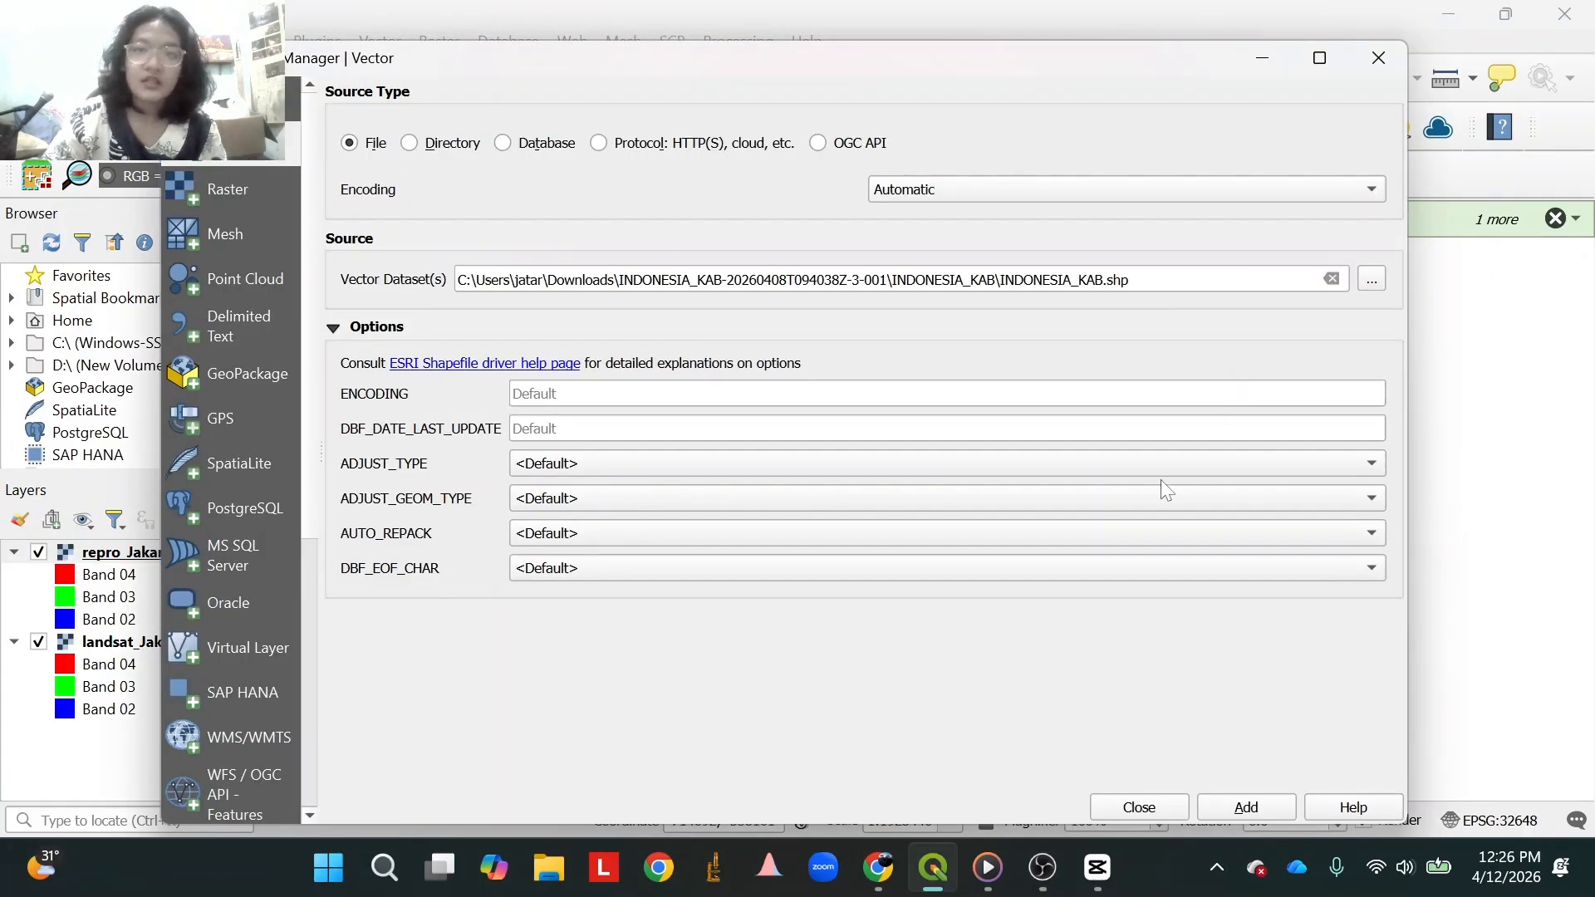
click(1164, 808)
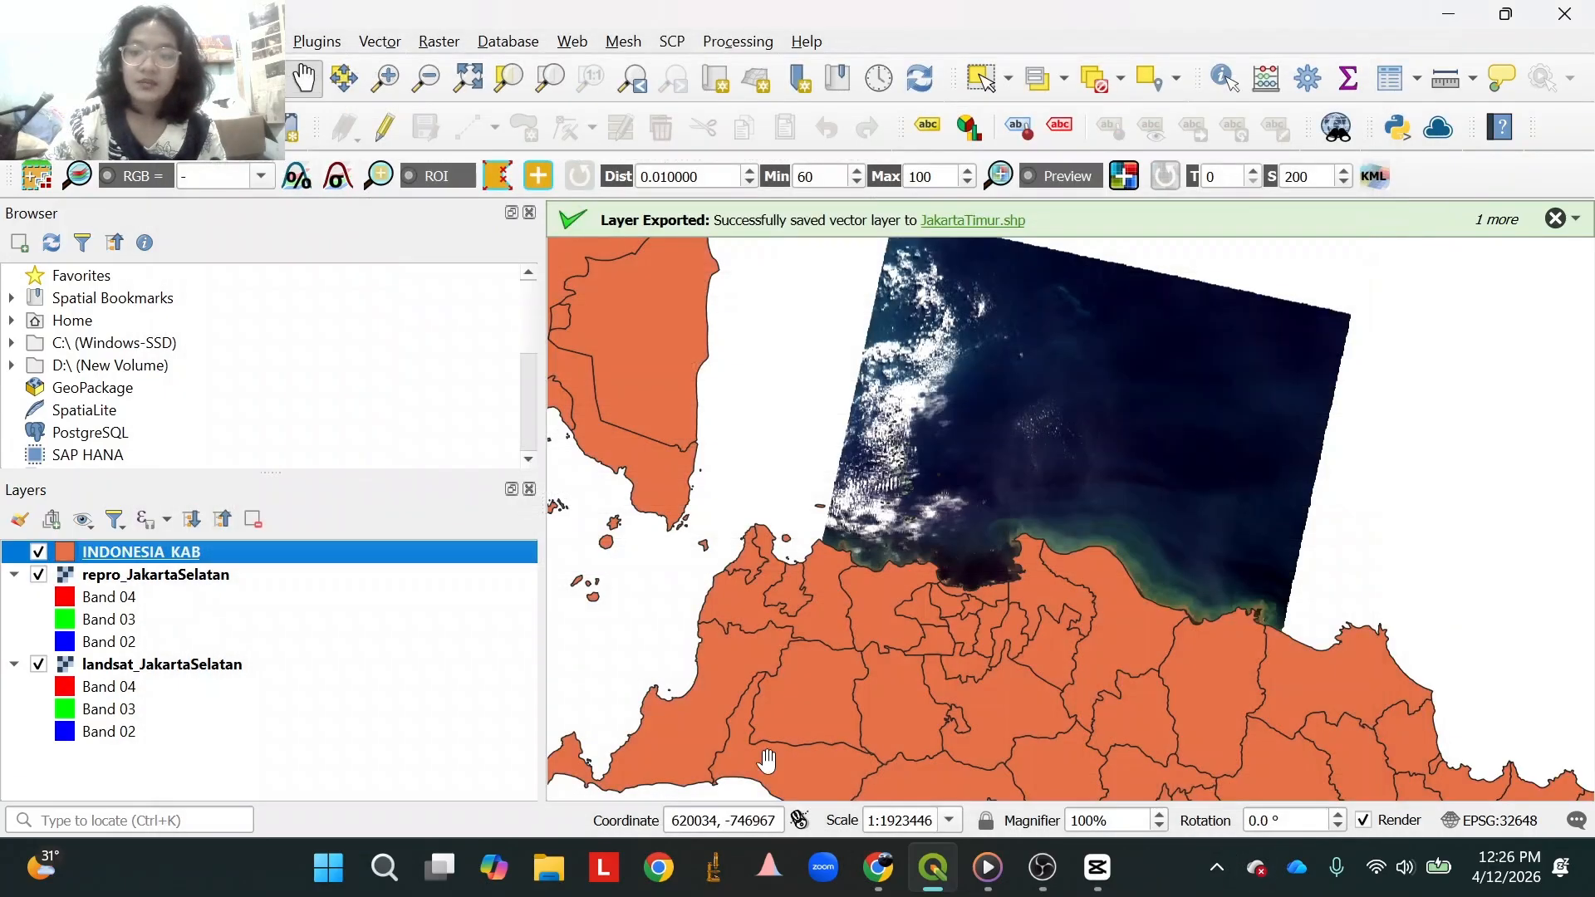
right_click(285, 555)
click(411, 351)
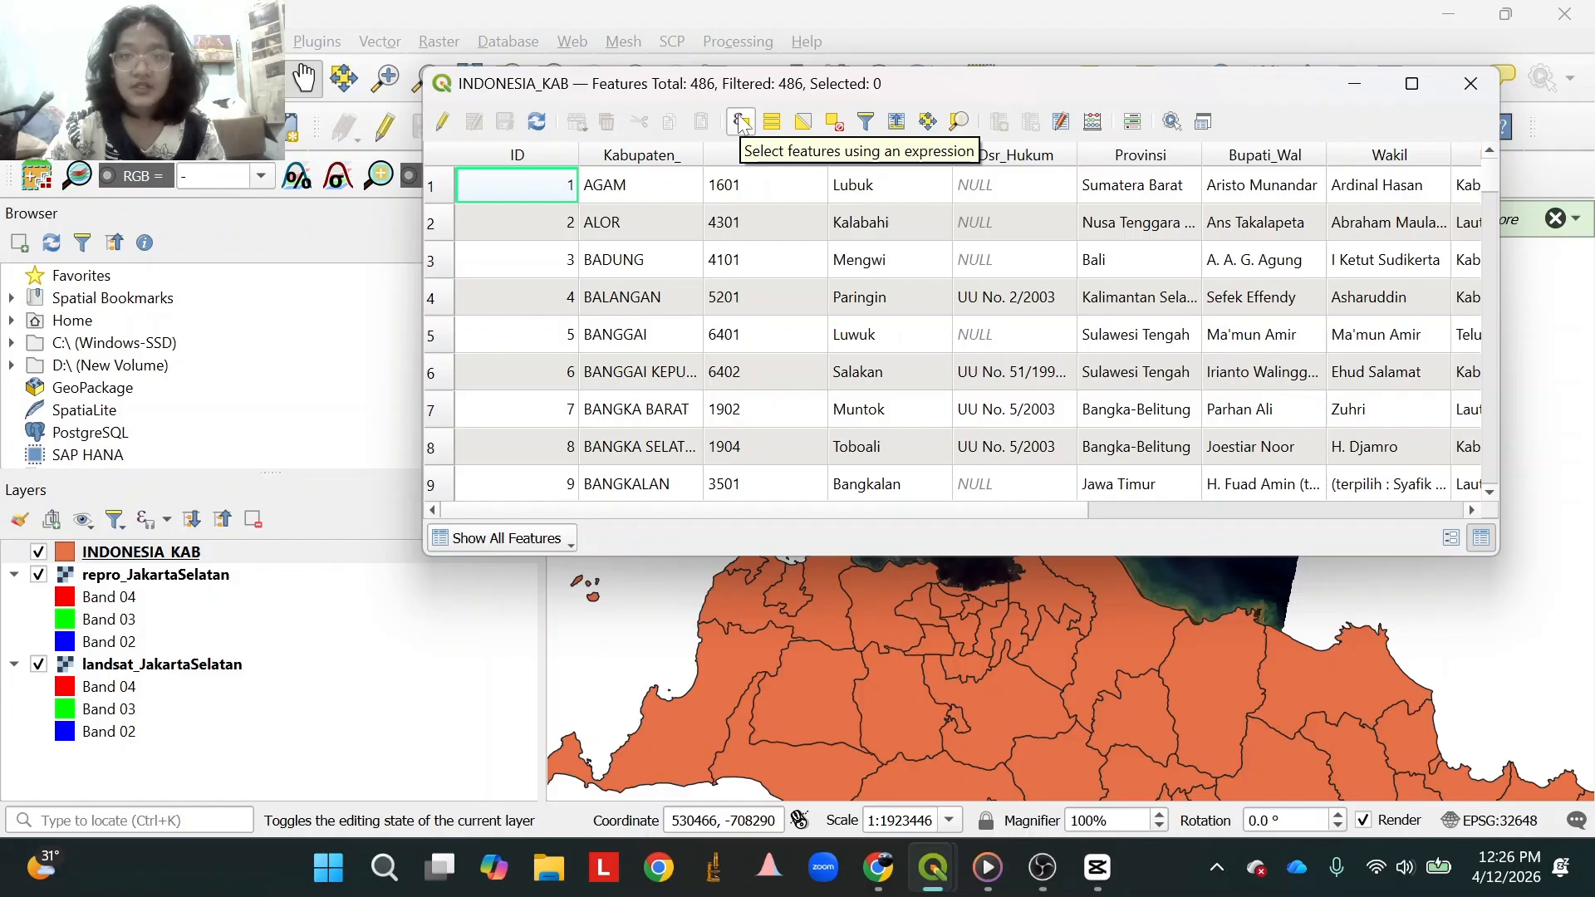
Select the feature matching "Kabupaten_" = 'Kota JAKARTA SELATAN' by expression in INDONESIA_KAB and close the attribute table.
click(740, 122)
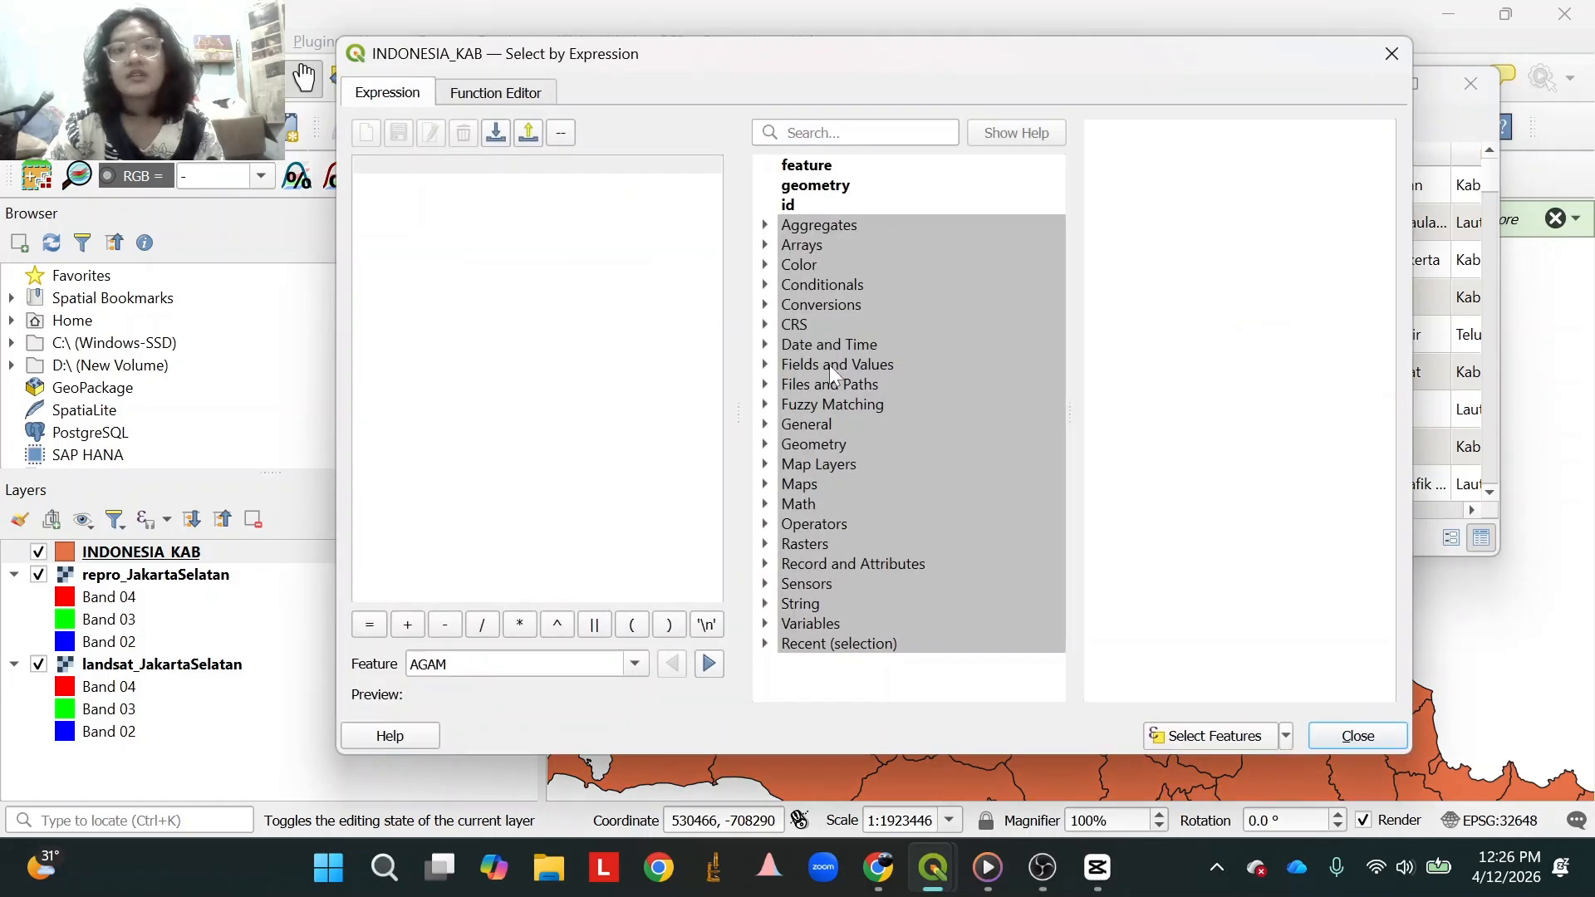
double_click(834, 364)
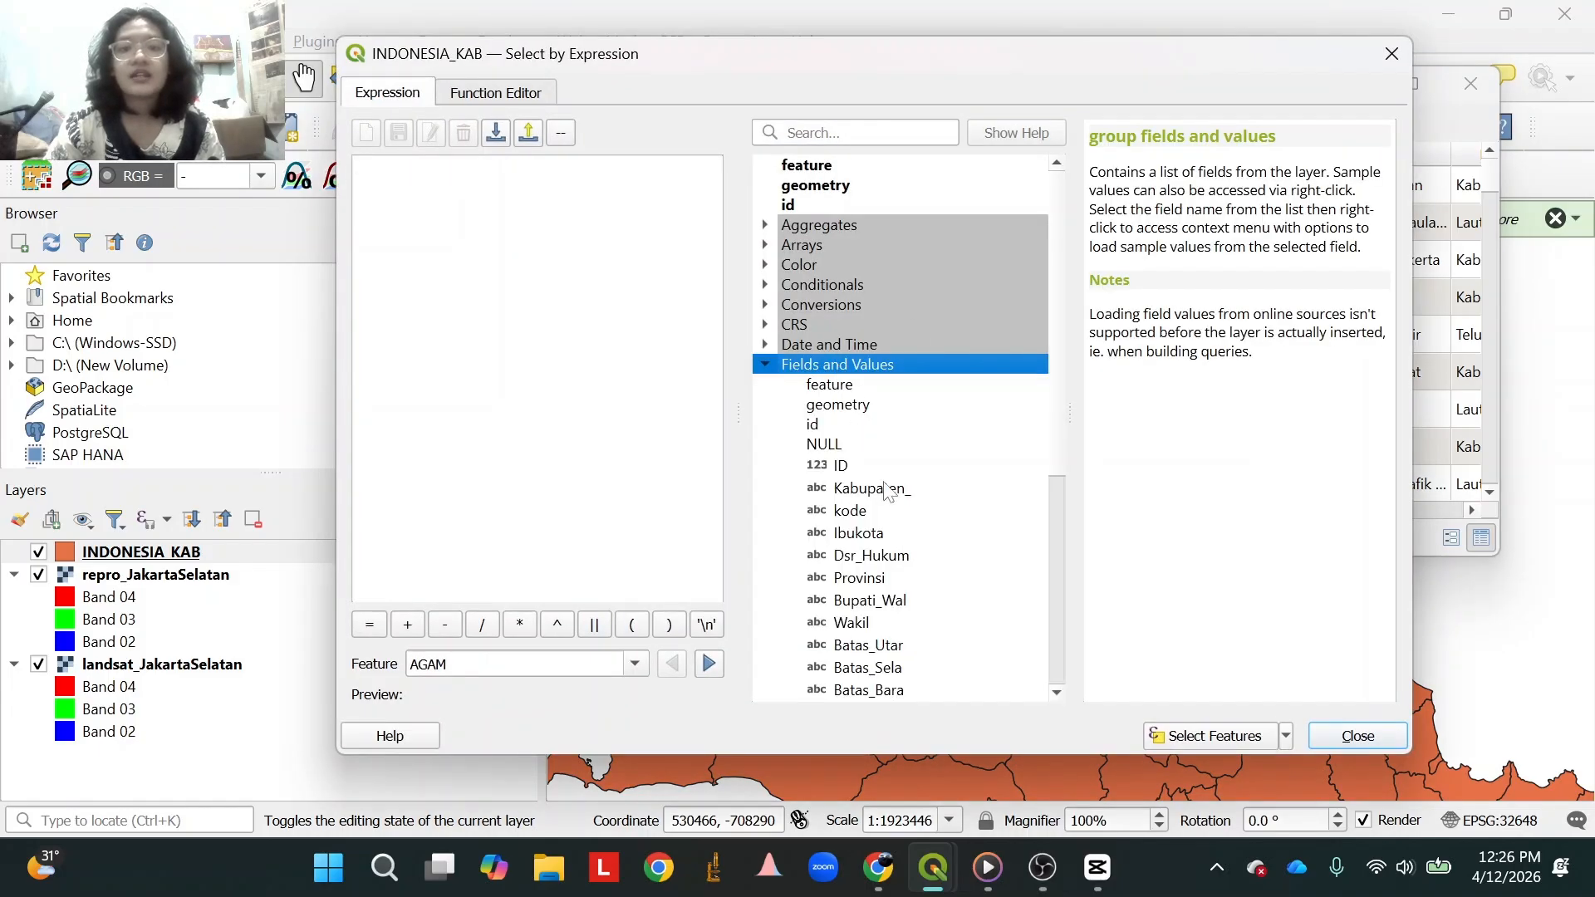
double_click(887, 490)
click(370, 625)
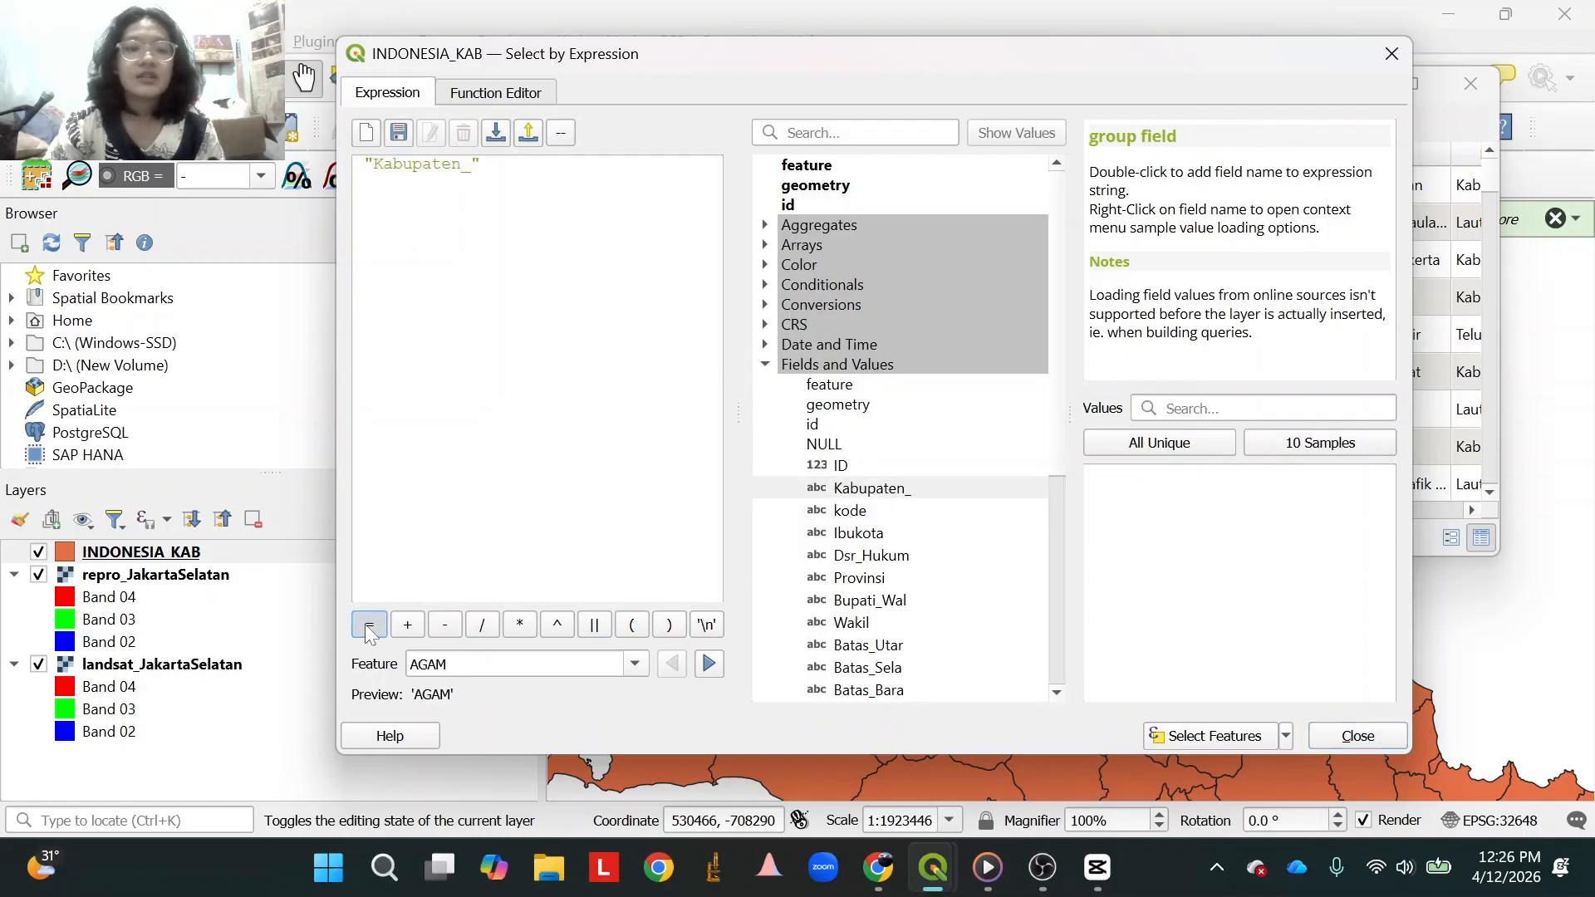
click(1160, 442)
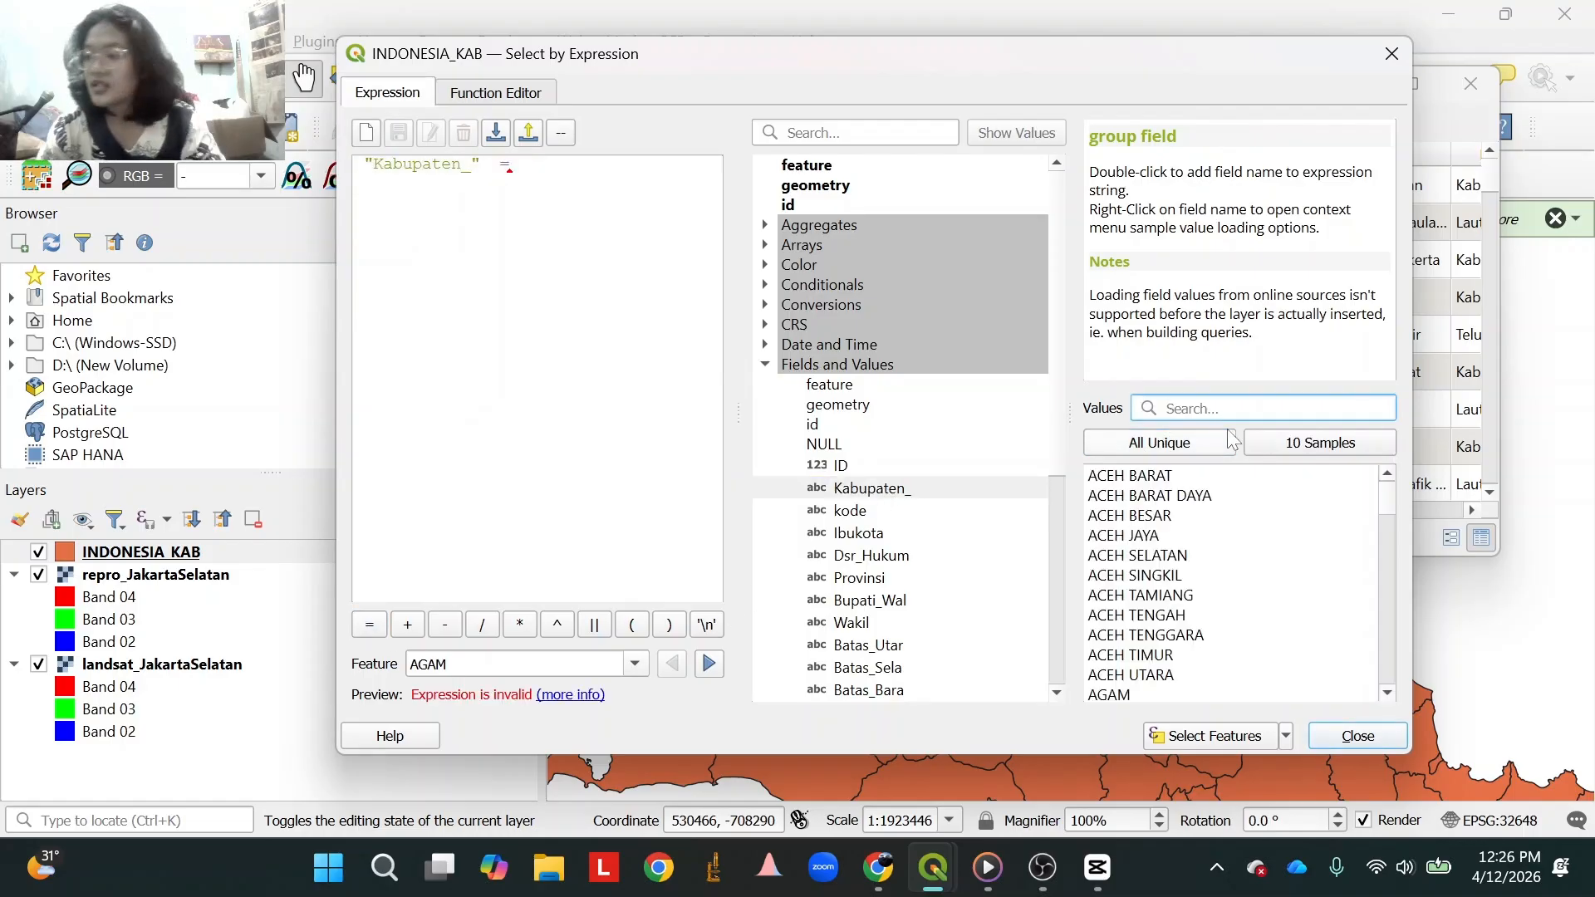
key(Caps_Lock)
text(Jaka)
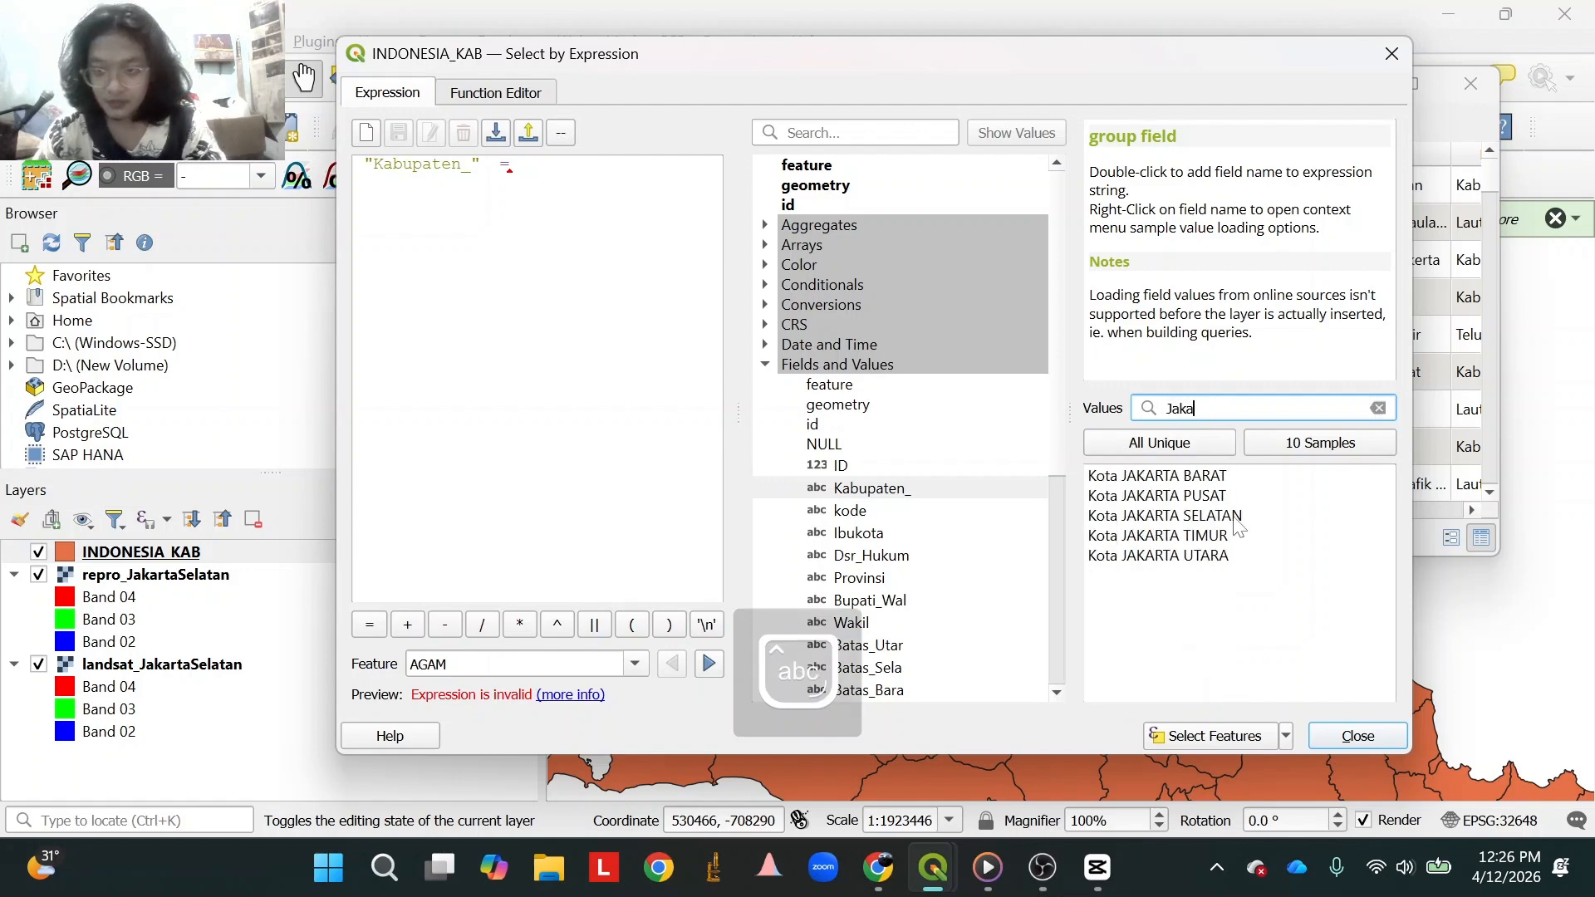
double_click(1236, 516)
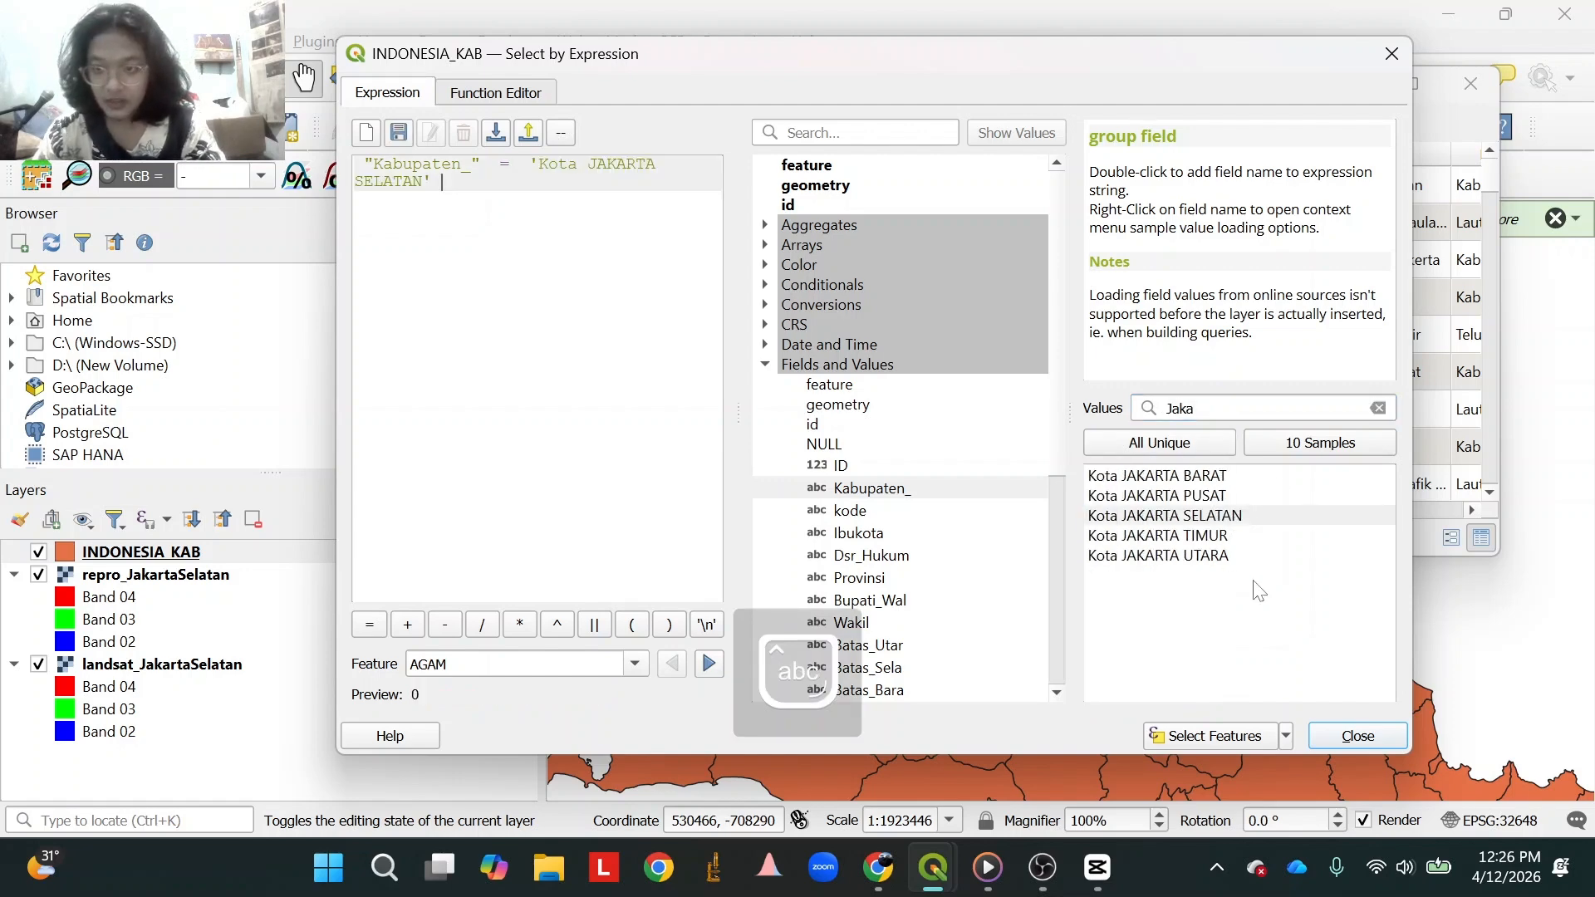
click(1208, 736)
click(1337, 737)
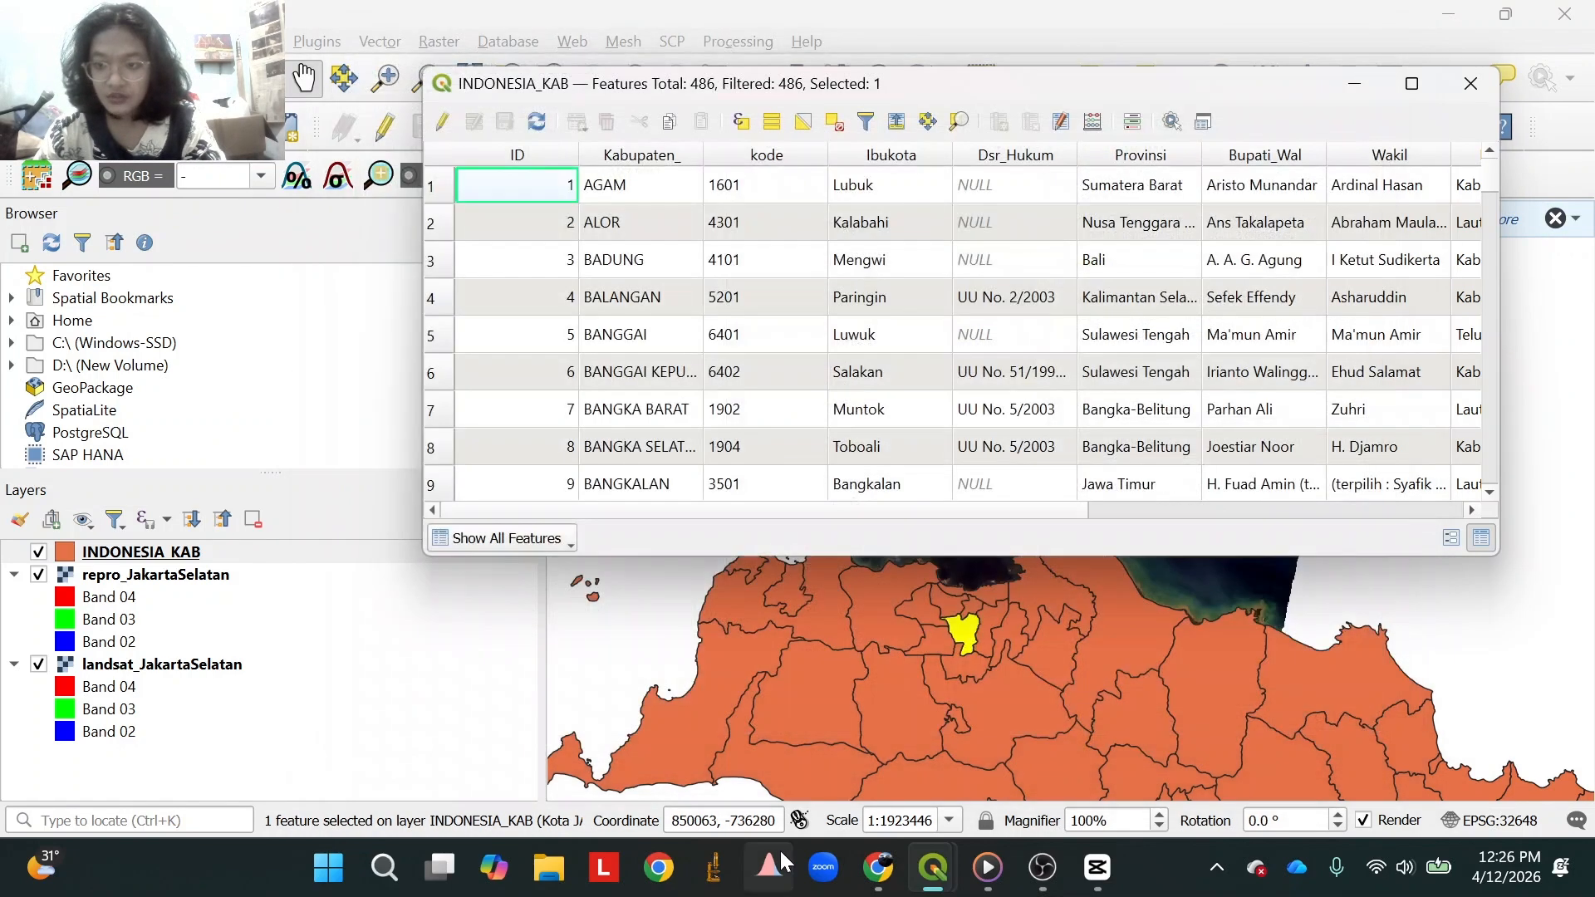
click(1467, 82)
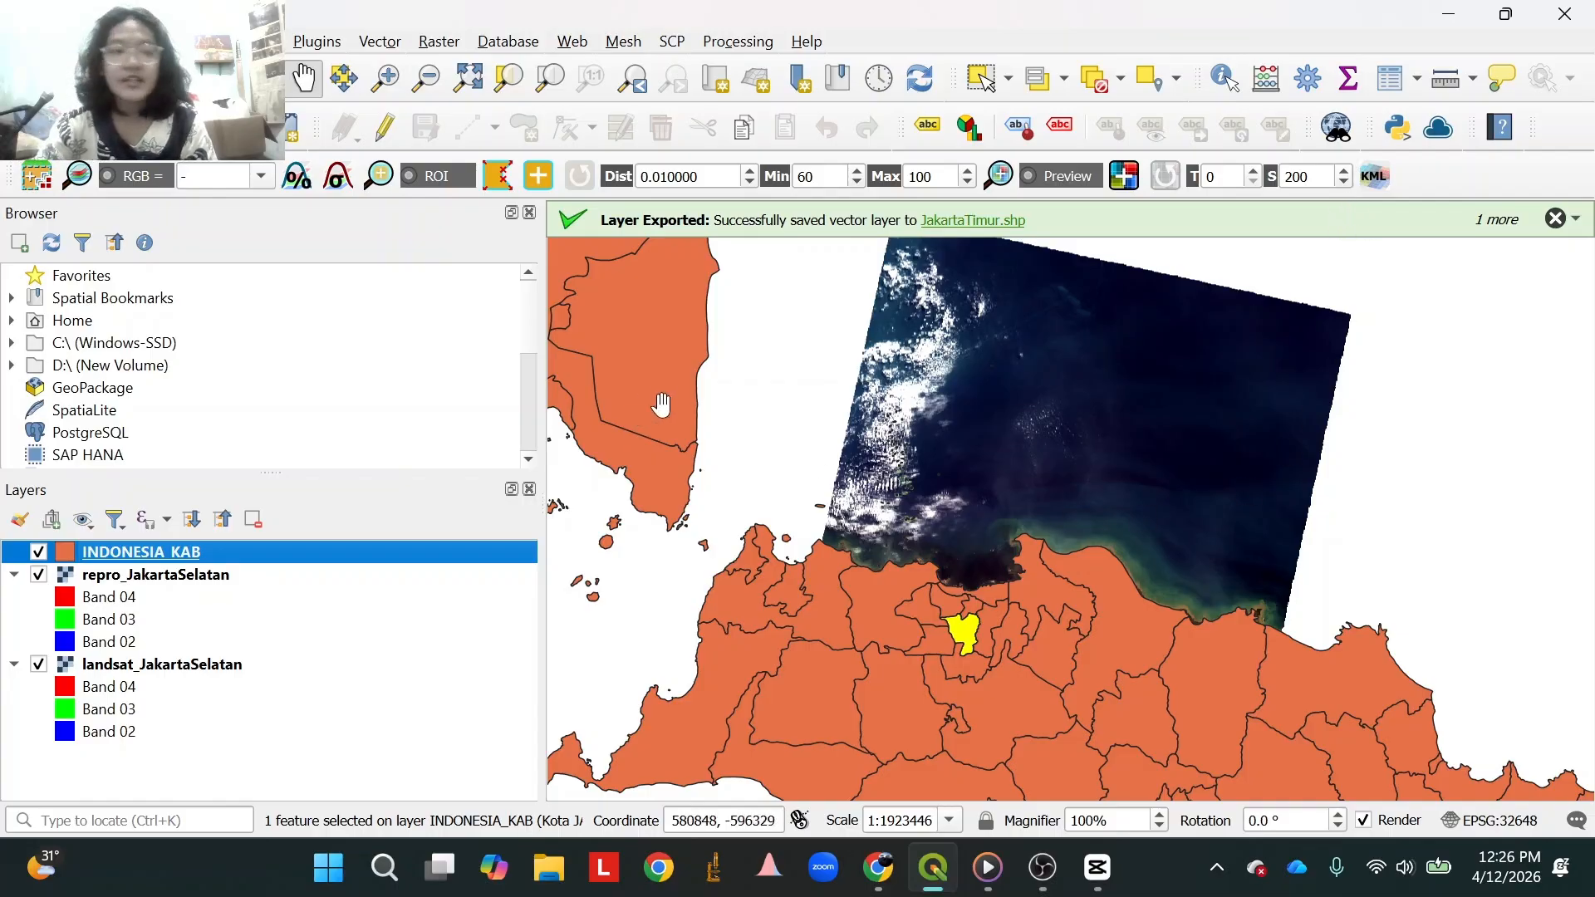
Export the selected INDONESIA_KAB feature as an ESRI Shapefile named JakartaSelatan in EPSG:4326 and add it to the map.
right_click(176, 551)
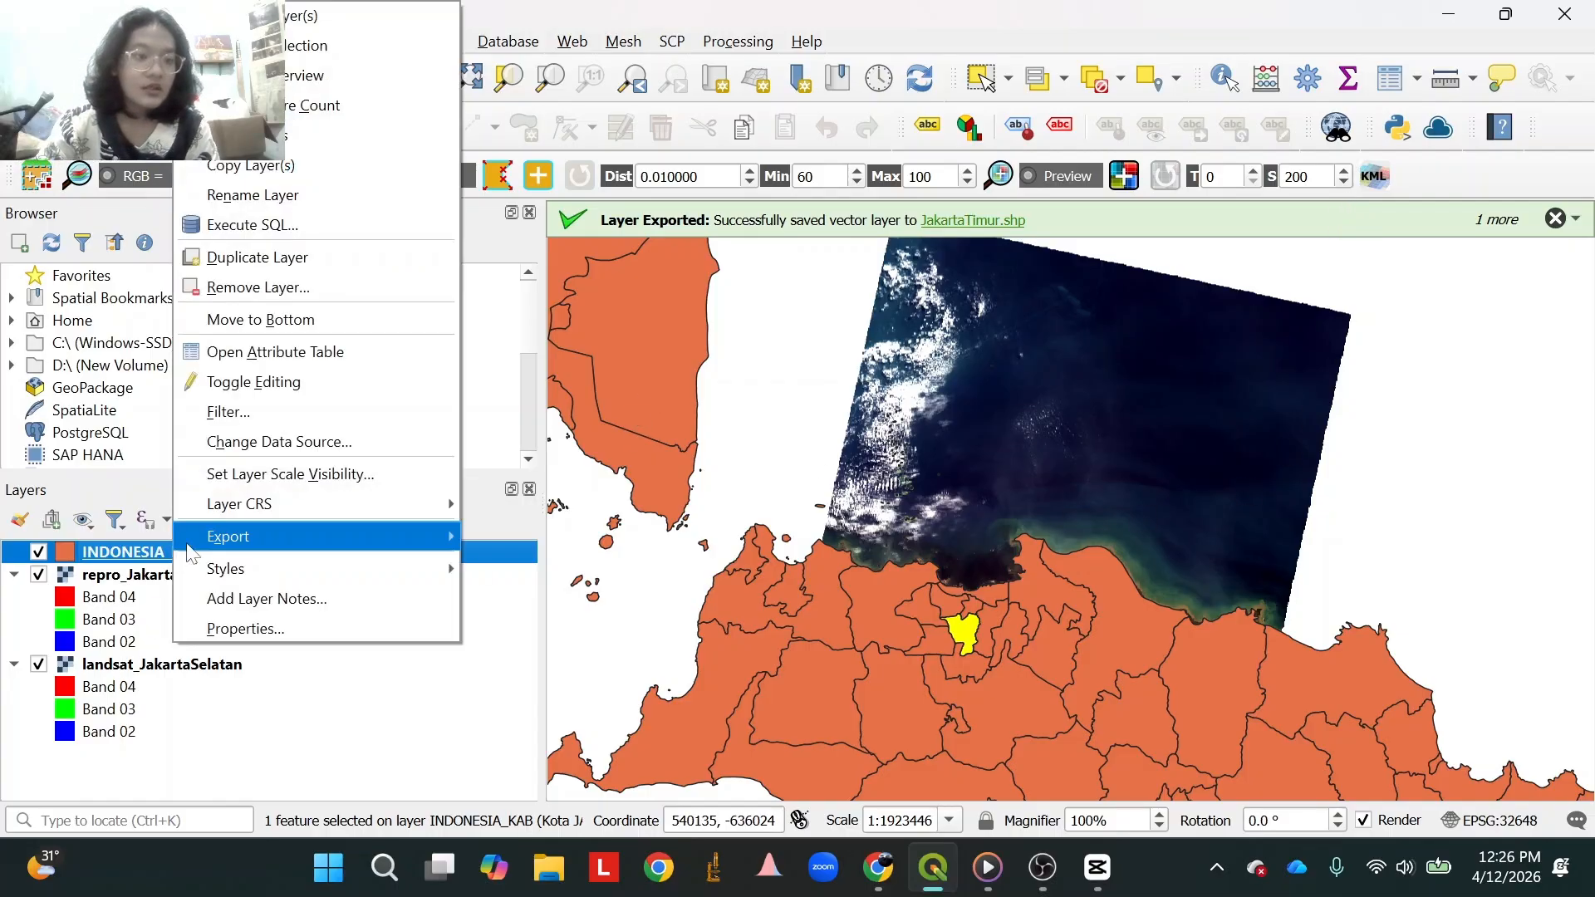
mouse_move(247, 538)
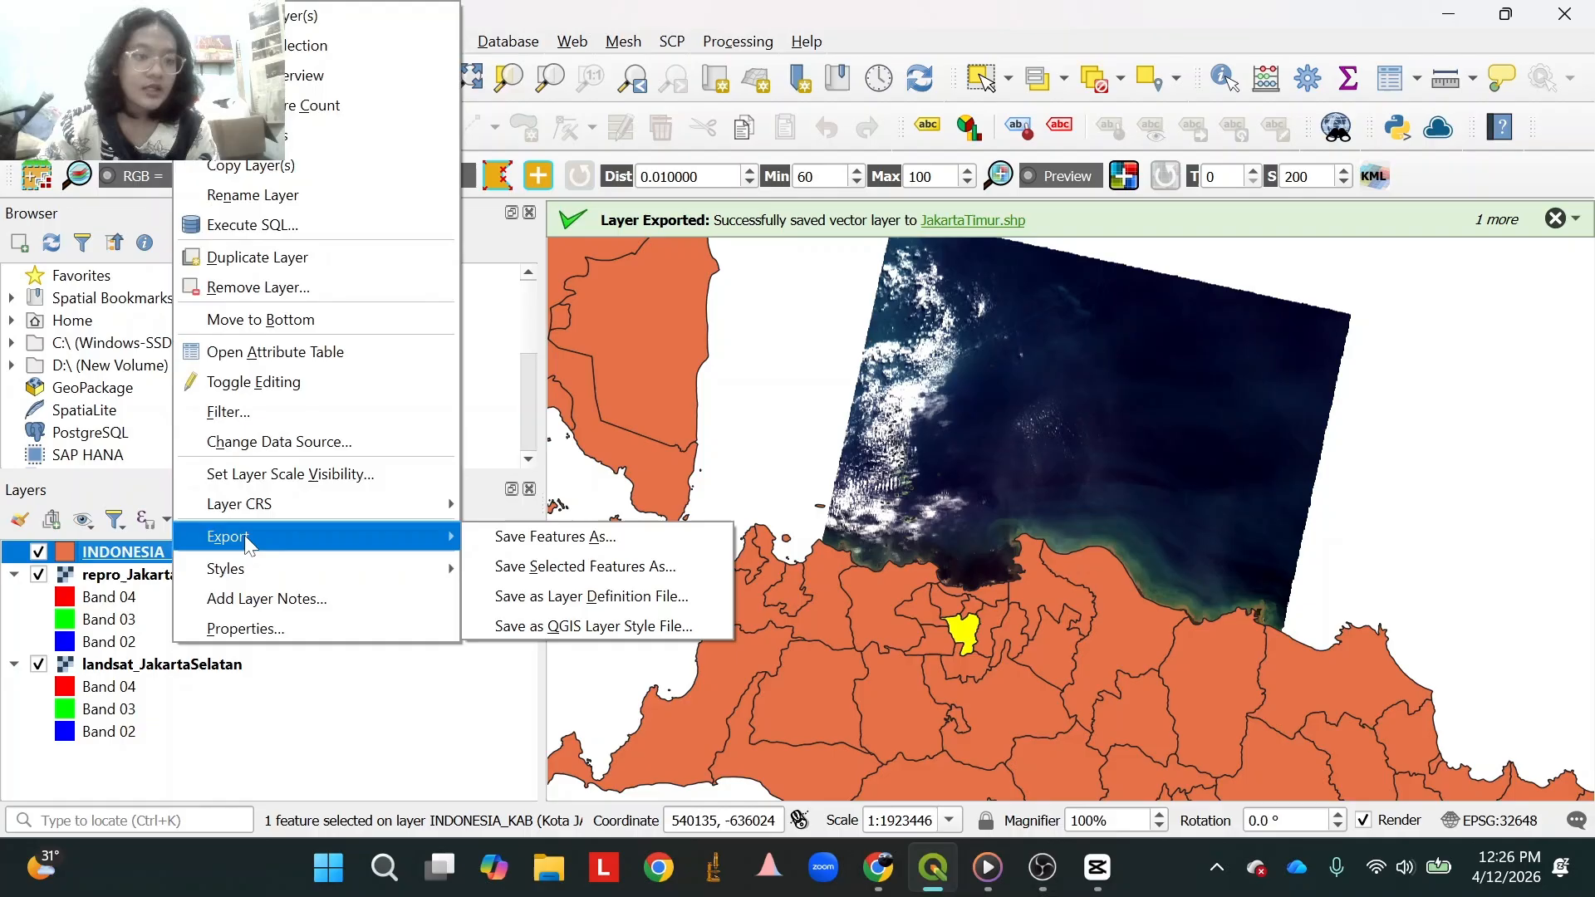
click(577, 568)
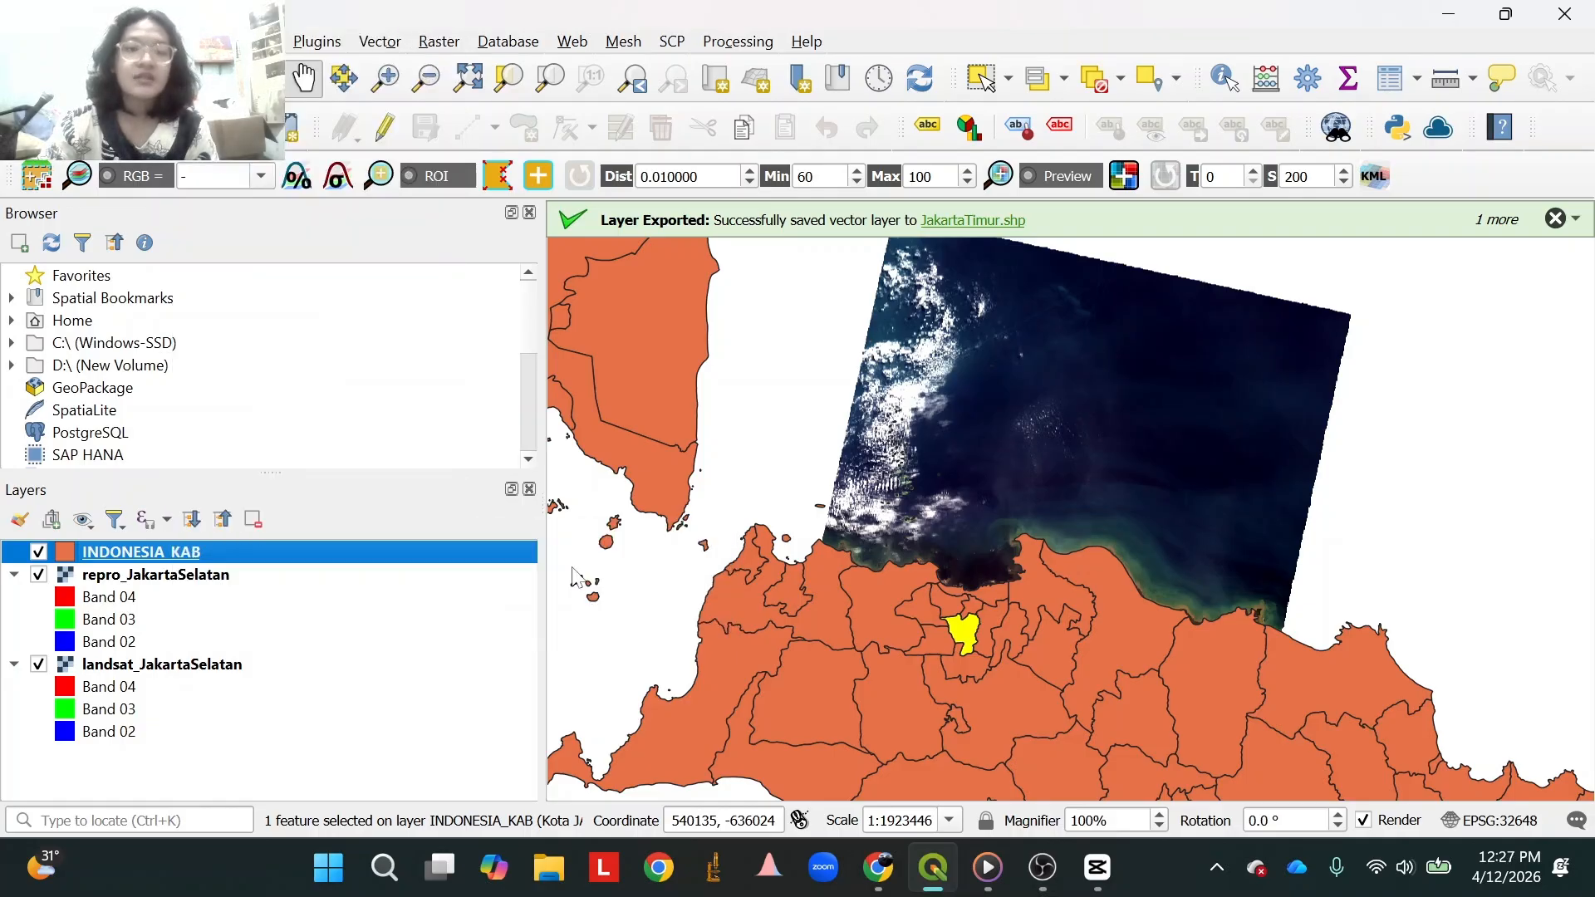
text(Jakartaa)
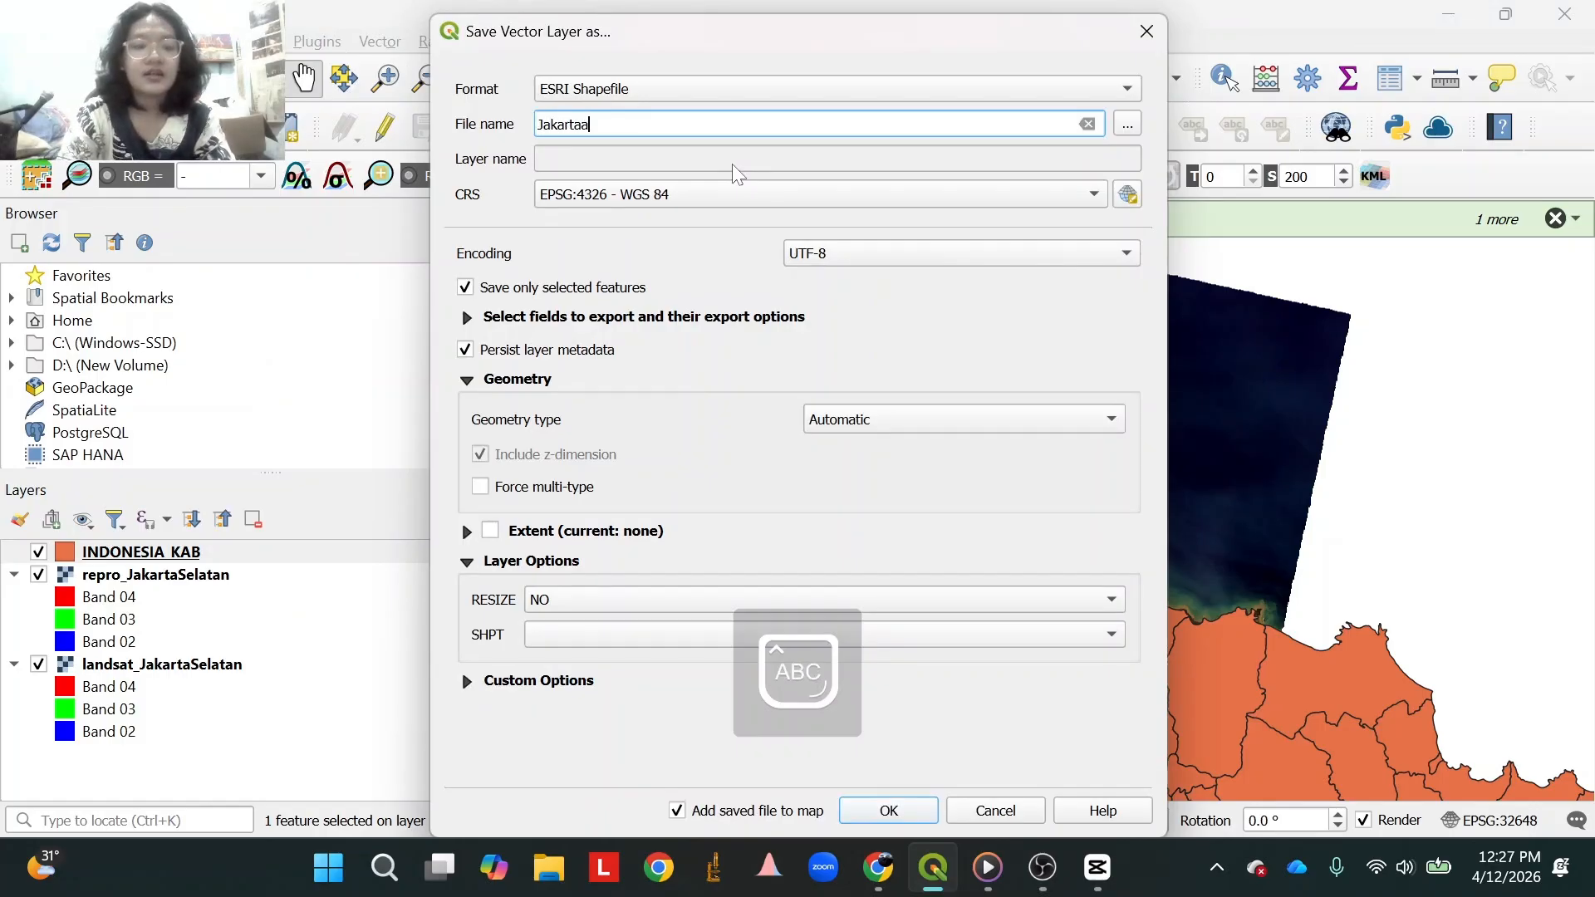
key(BackSpace)
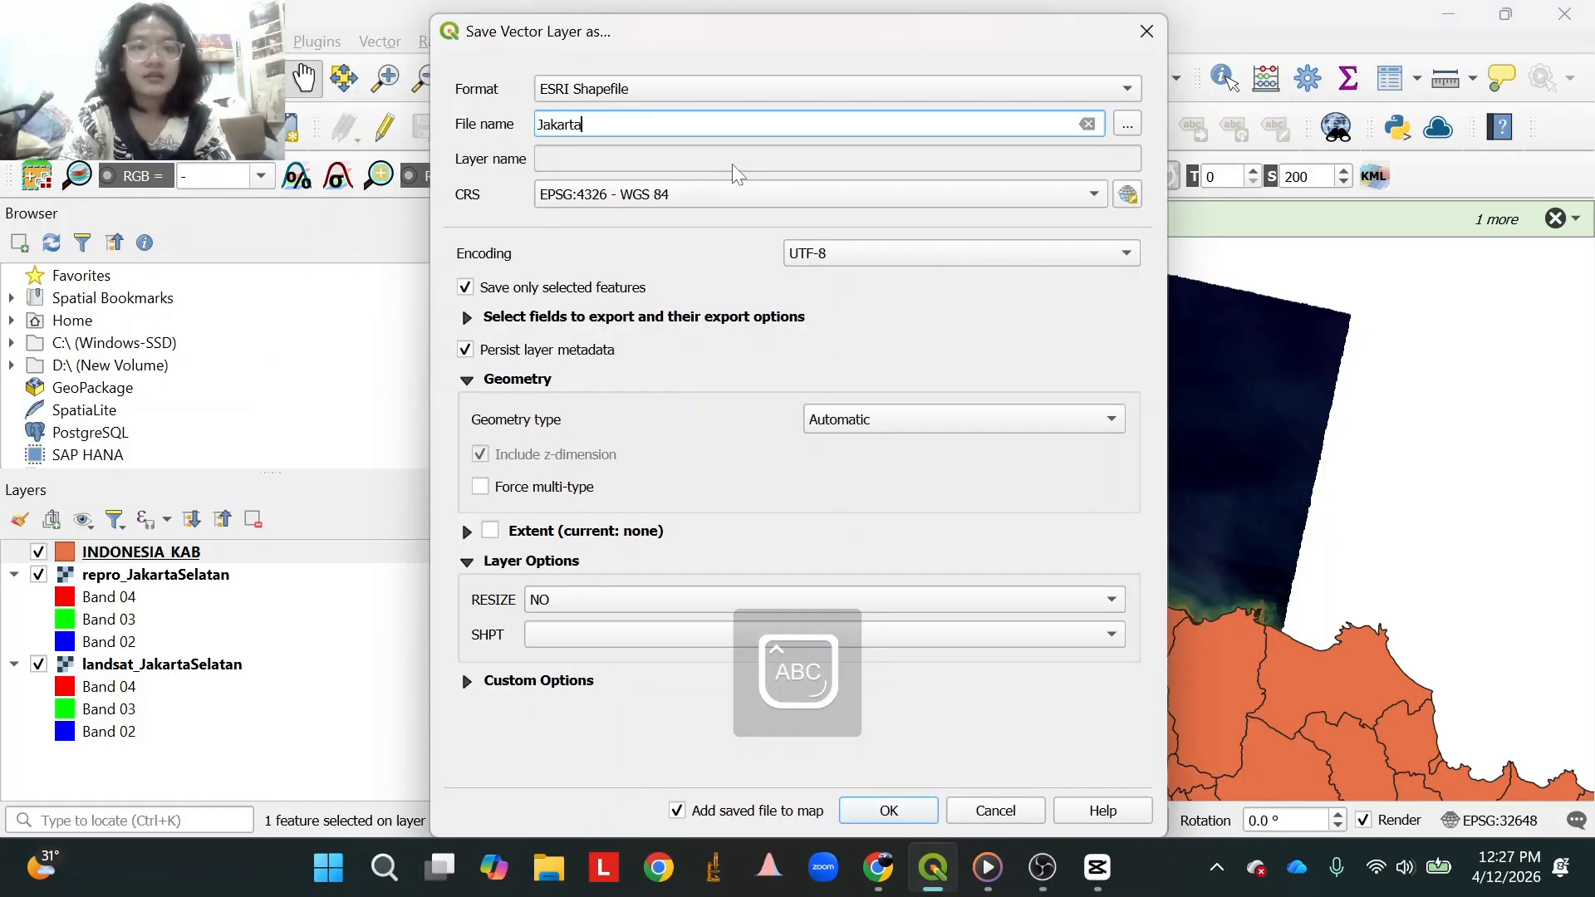
text(S)
key(Caps_Lock)
text(elatan)
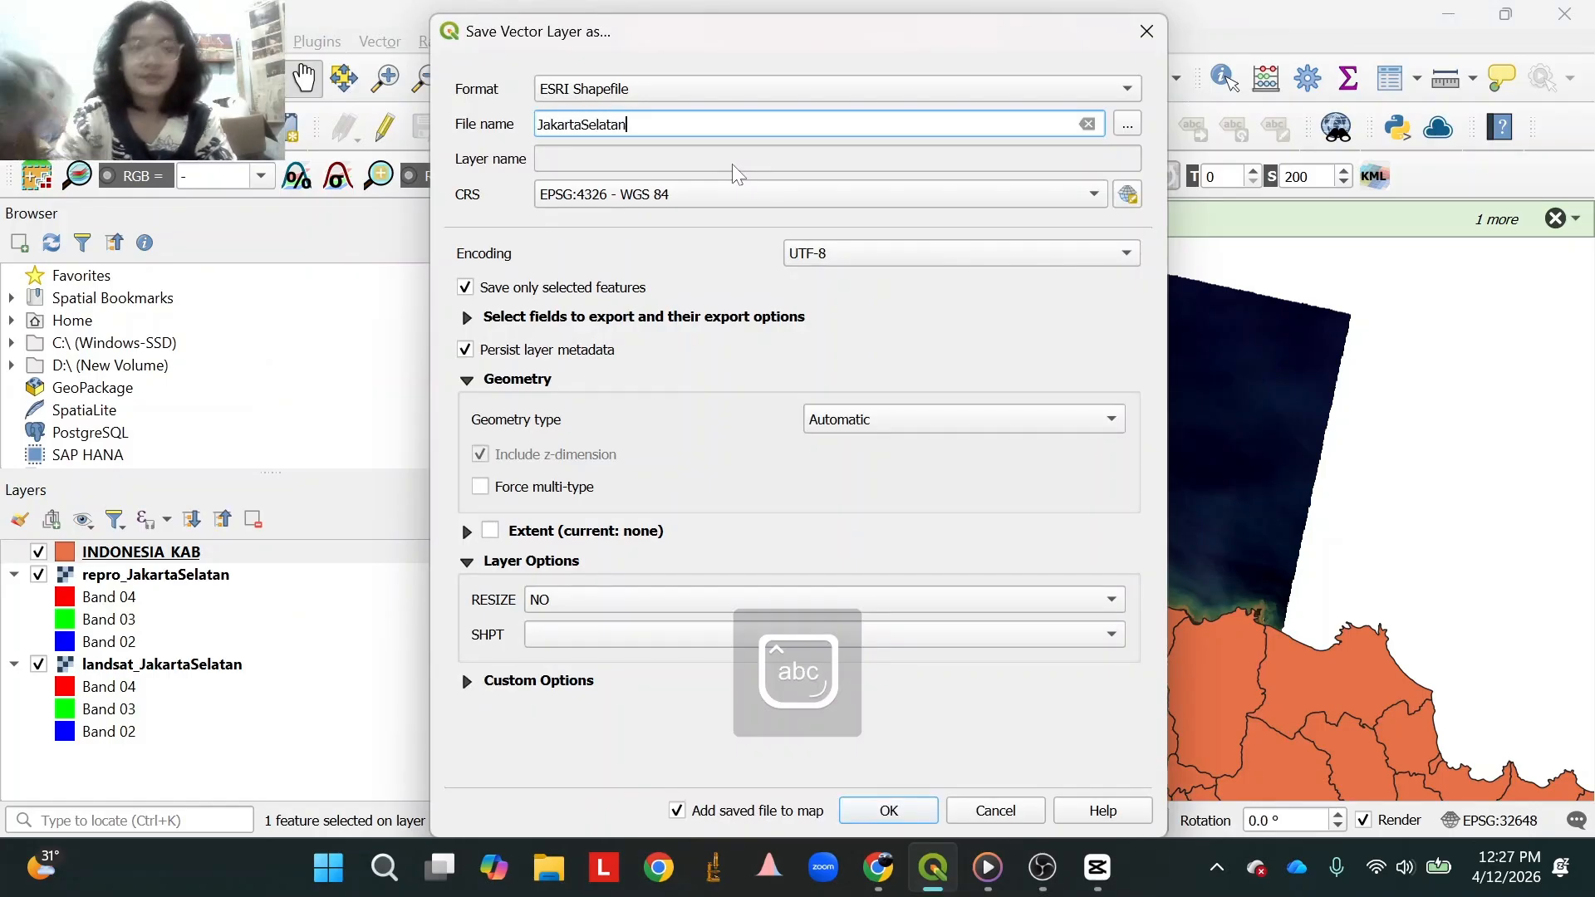
click(858, 819)
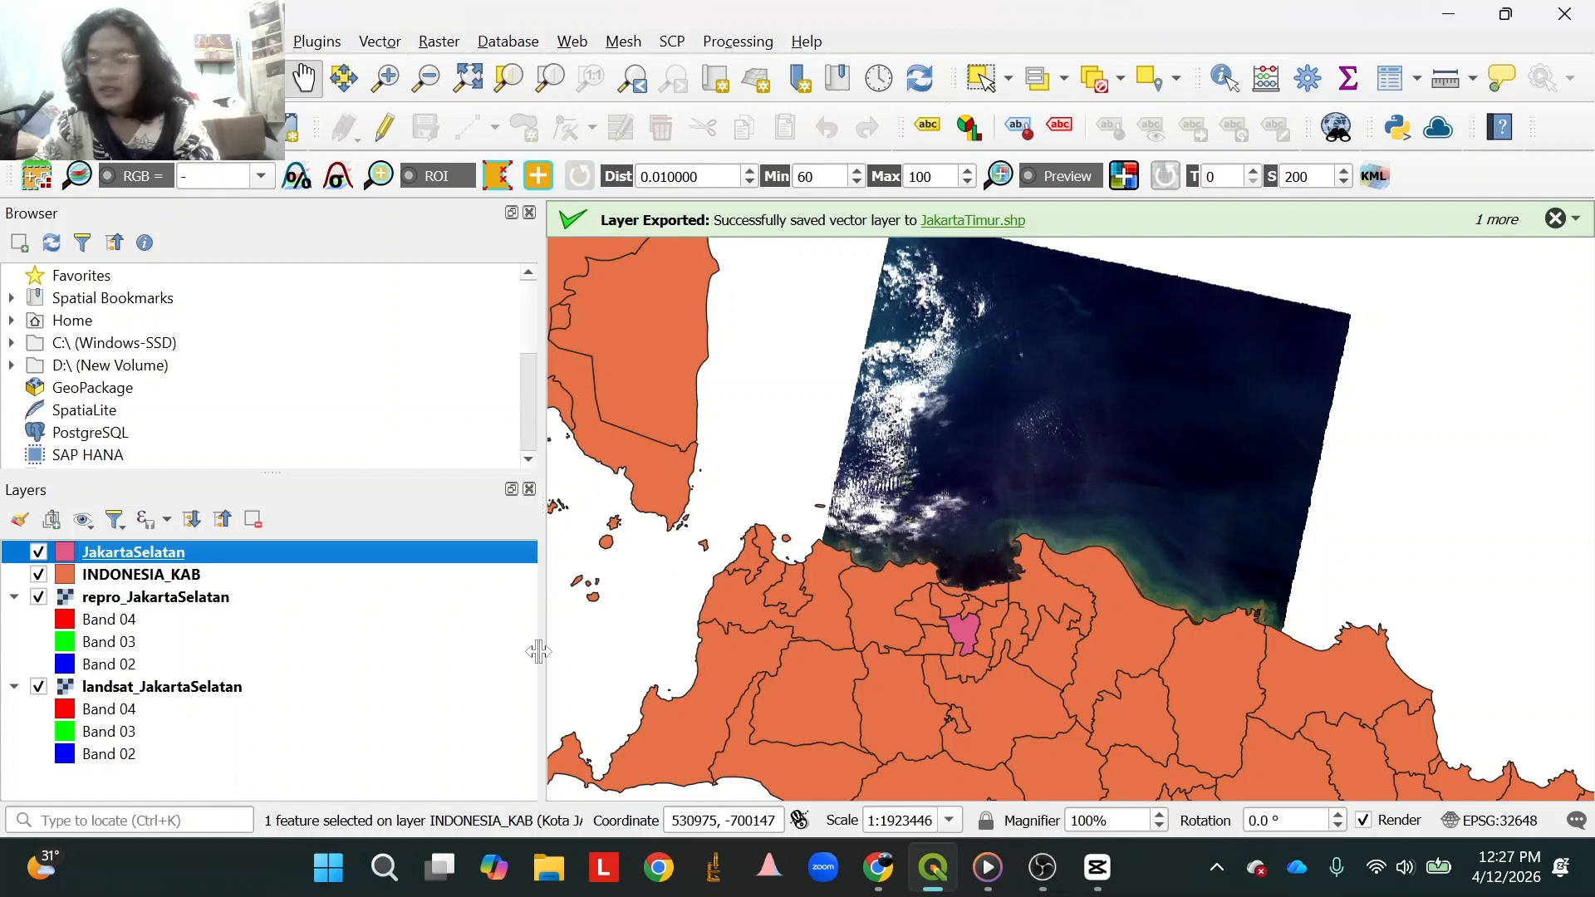
Hide the INDONESIA_KAB layer and make the simple fill of the JakartaSelatan boundary transparent.
click(38, 574)
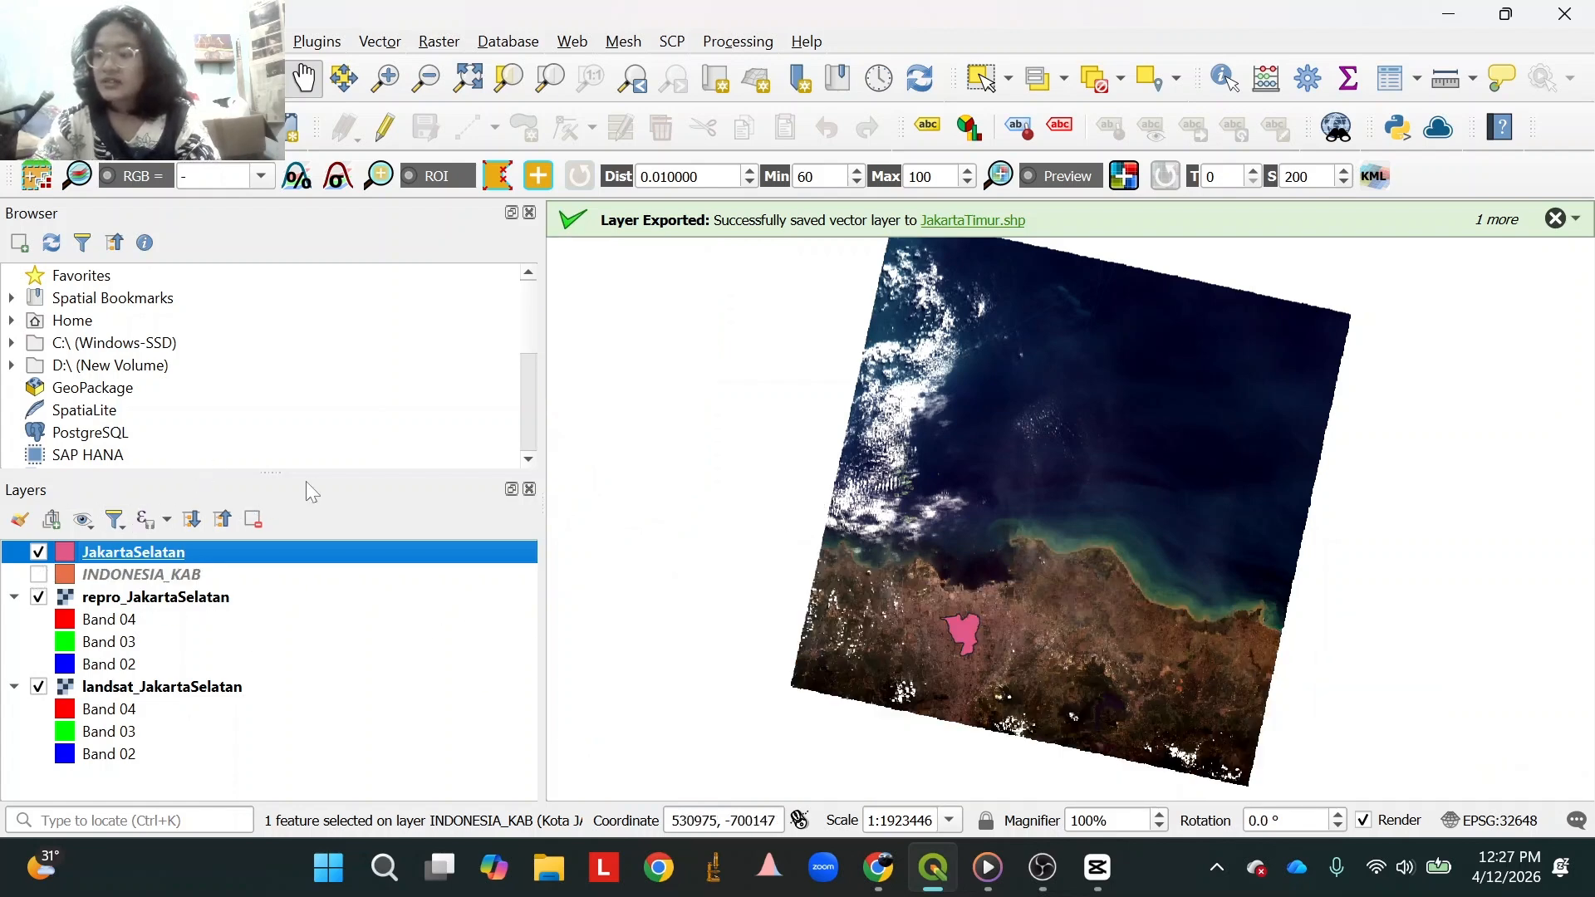
right_click(241, 566)
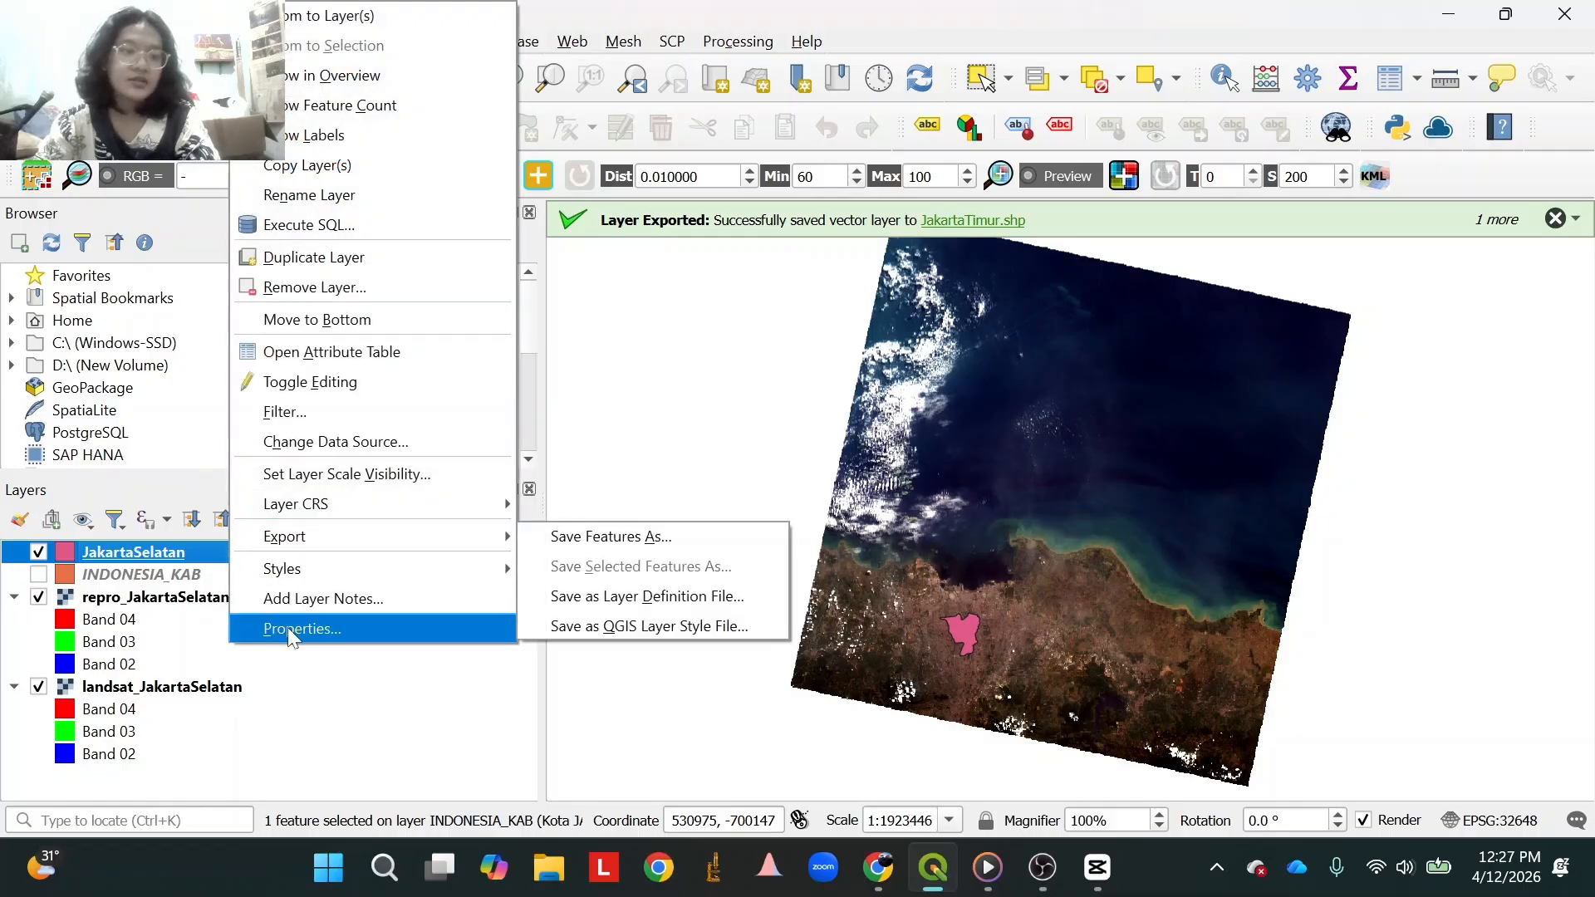
key(Escape)
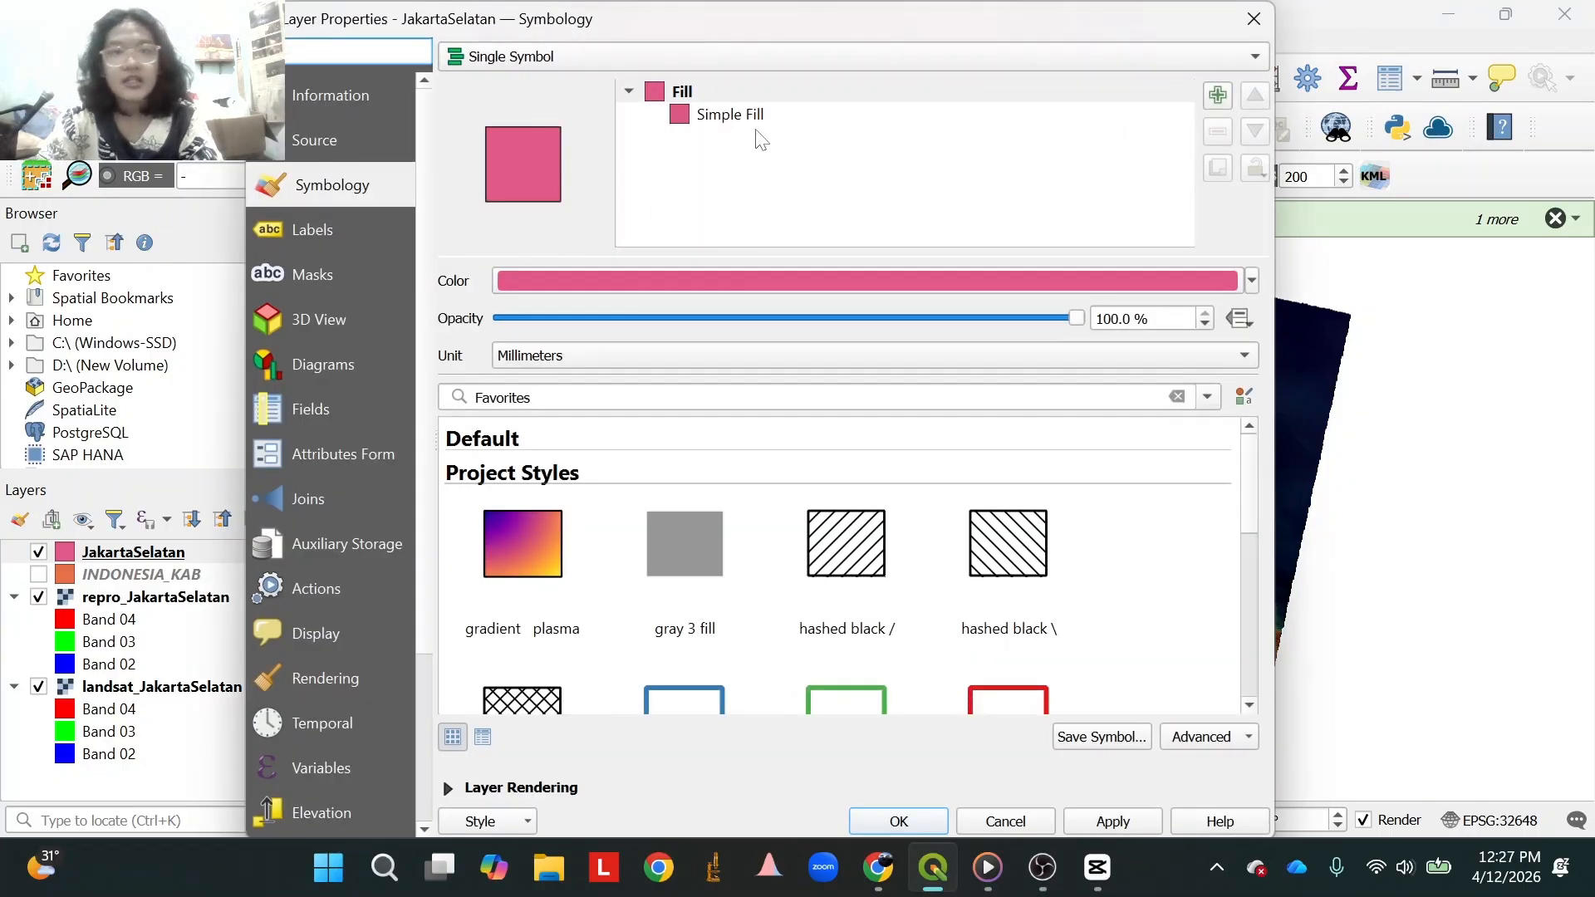
click(745, 125)
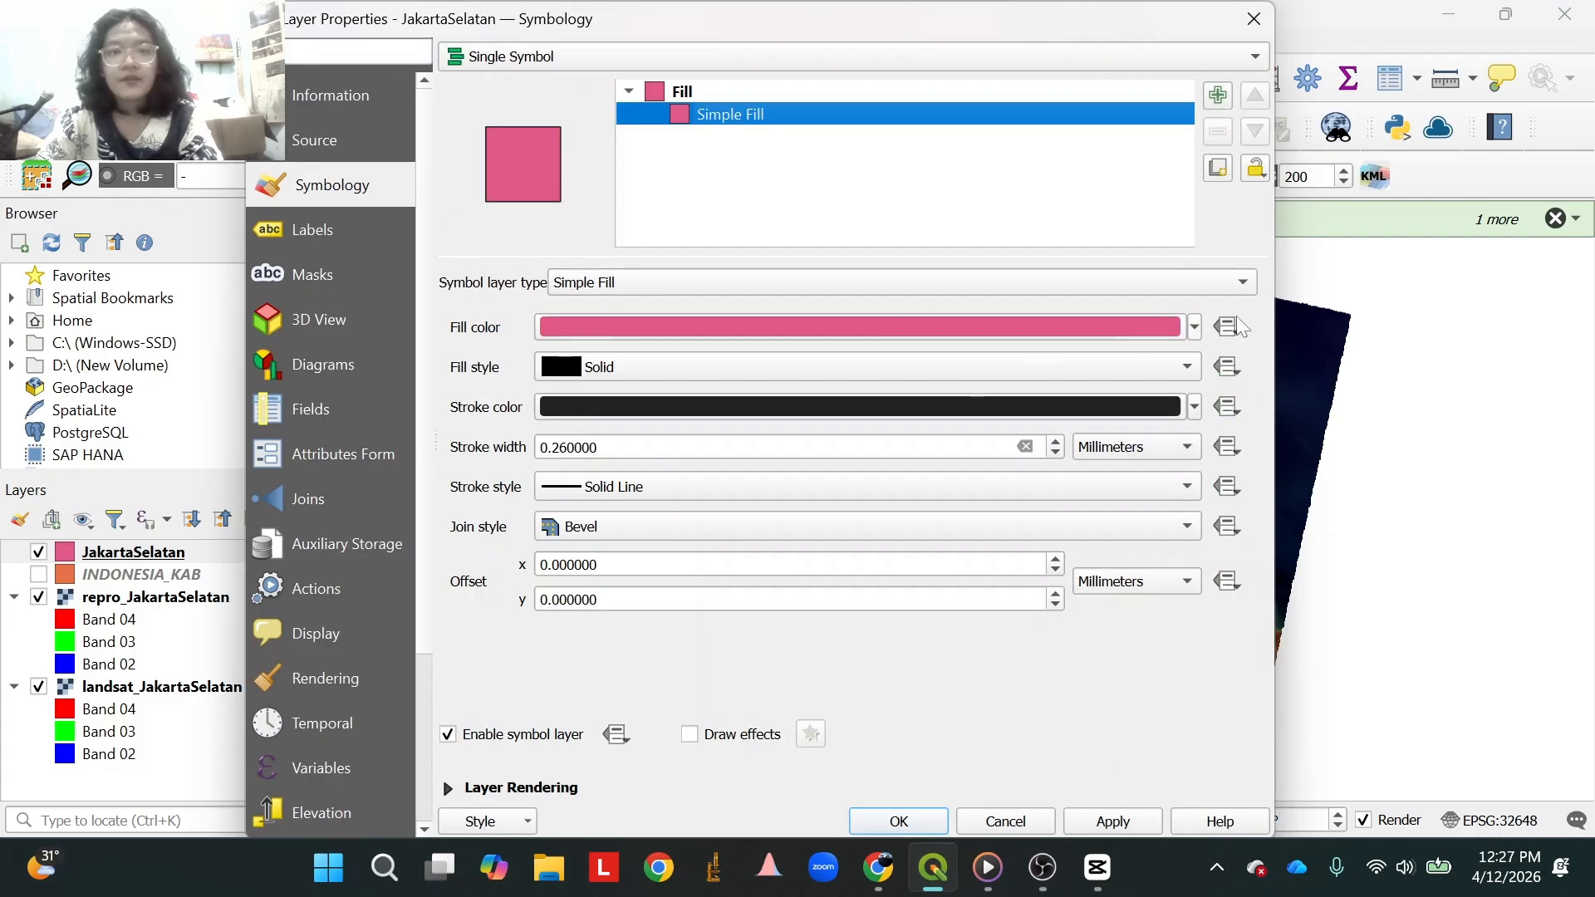
click(1193, 326)
click(610, 18)
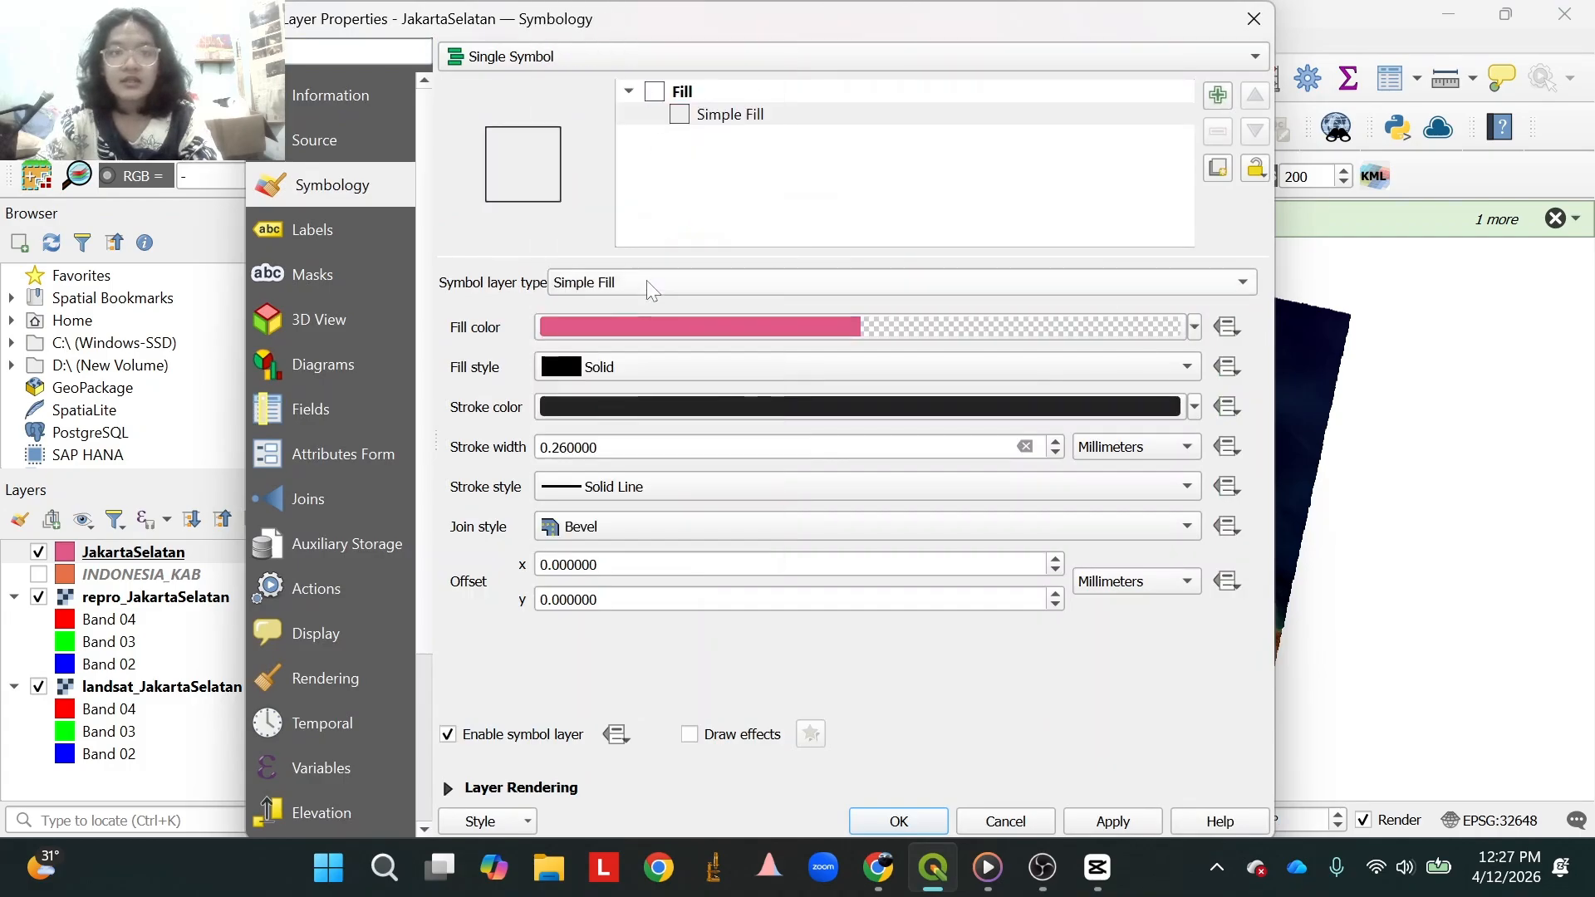
Keep #232323 as the JakartaSelatan stroke colour, set the stroke width to 0.5 millimetres and apply the symbology.
click(642, 409)
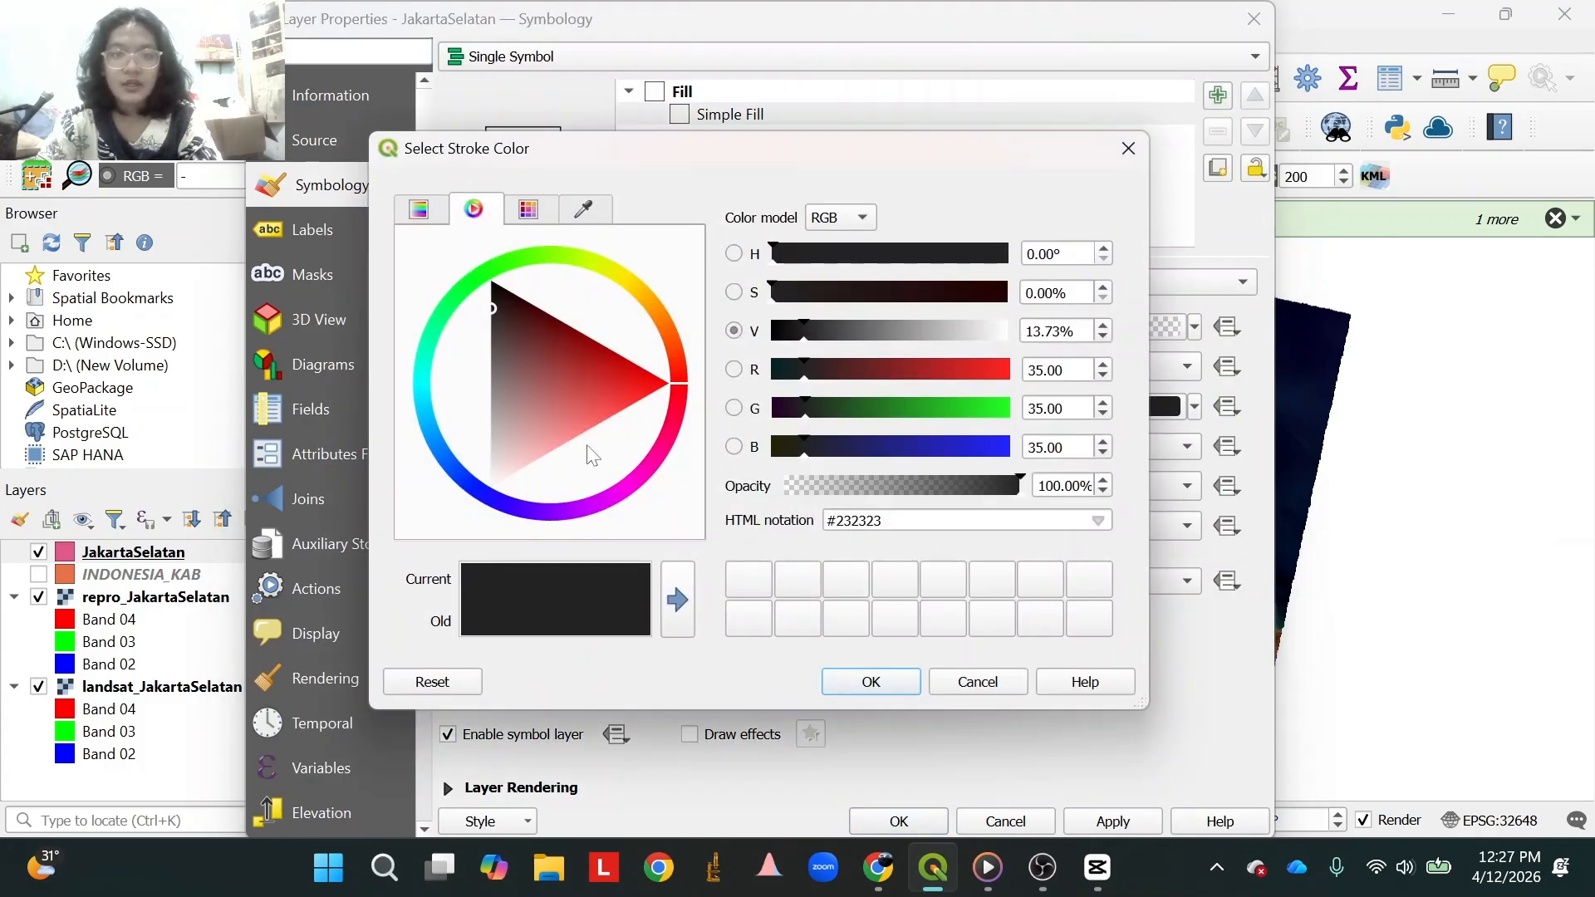
click(876, 684)
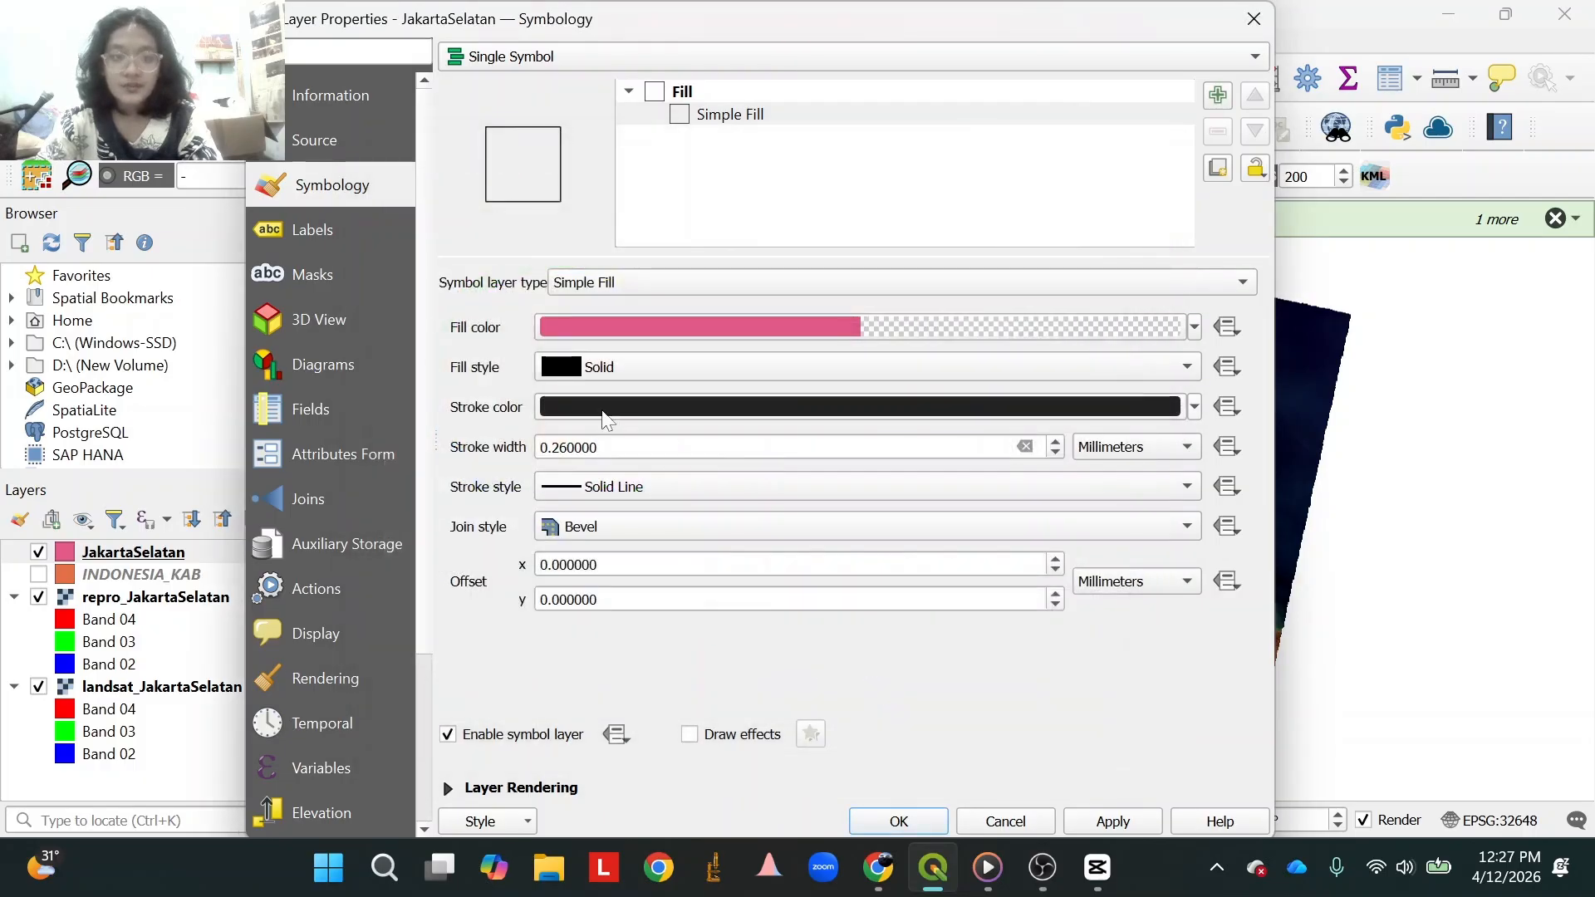
click(593, 449)
key(BackSpace)
key(BackSpace)
key(BackSpace)
key(BackSpace)
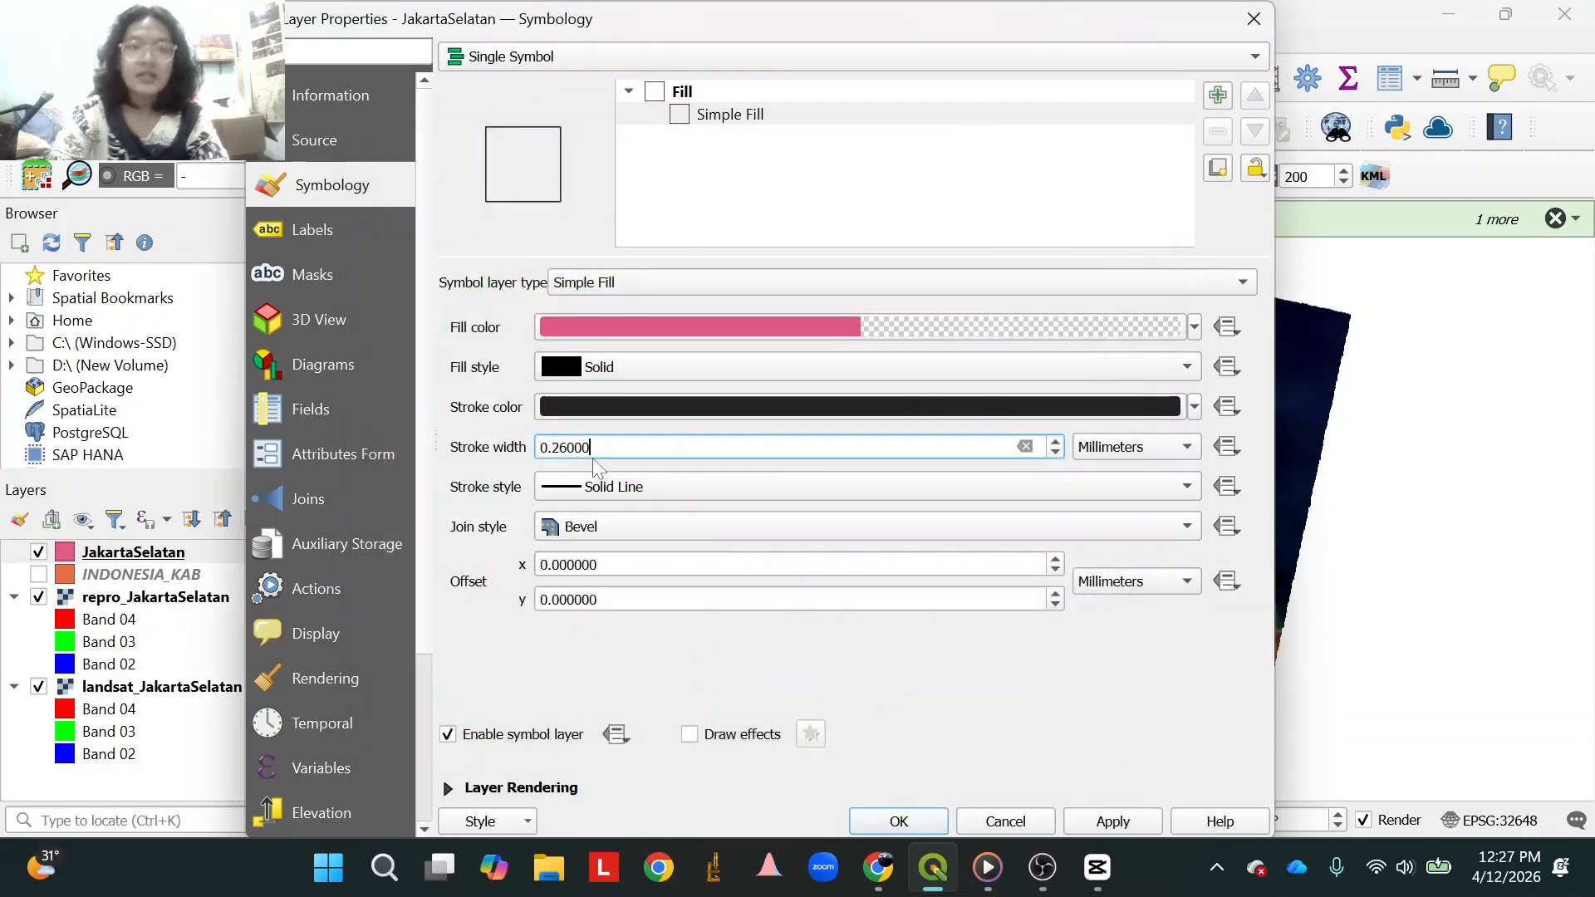
key(BackSpace)
key(BackSpace)
text(5)
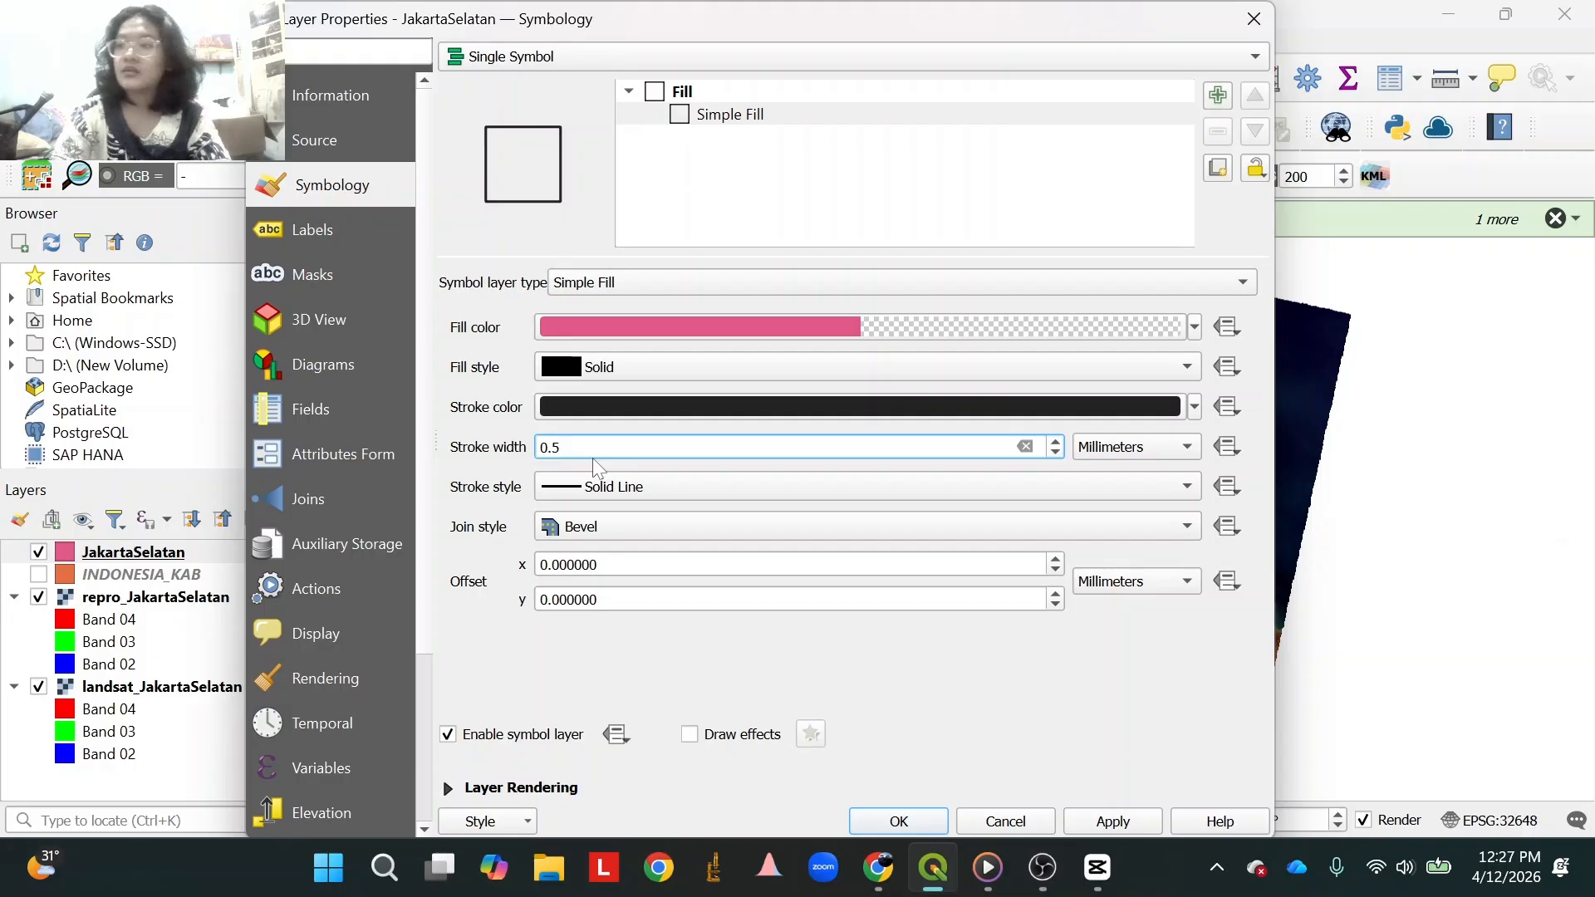
key(Return)
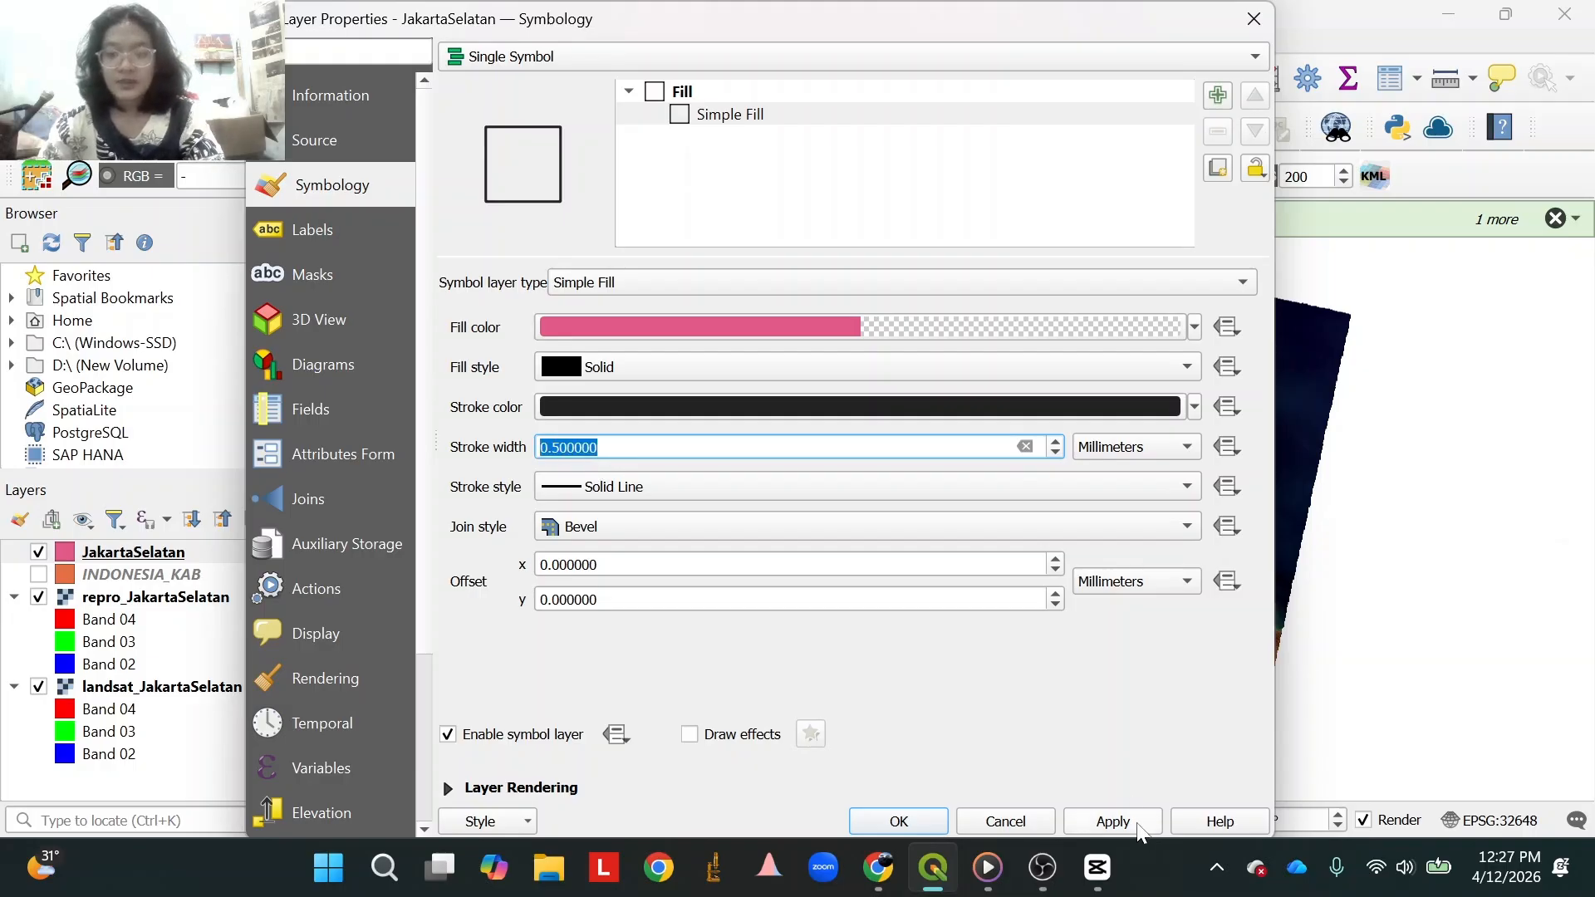
click(1134, 824)
click(918, 825)
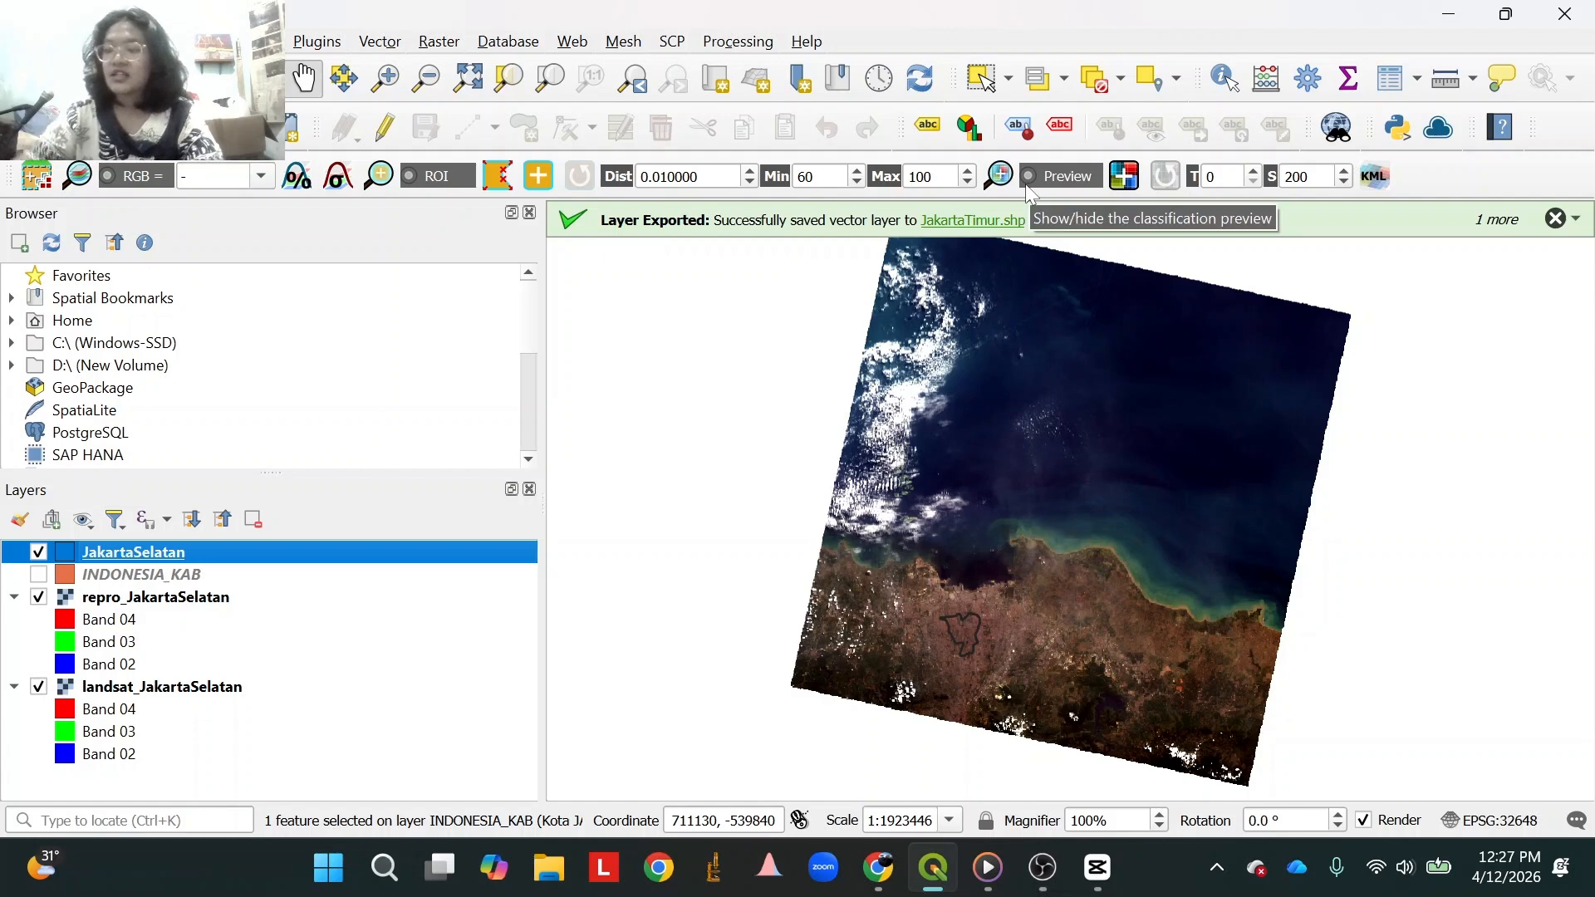
Set up Clip Raster by Mask Layer with repro_JakartaSelatan as the input layer and JakartaSelatan as the mask.
click(439, 41)
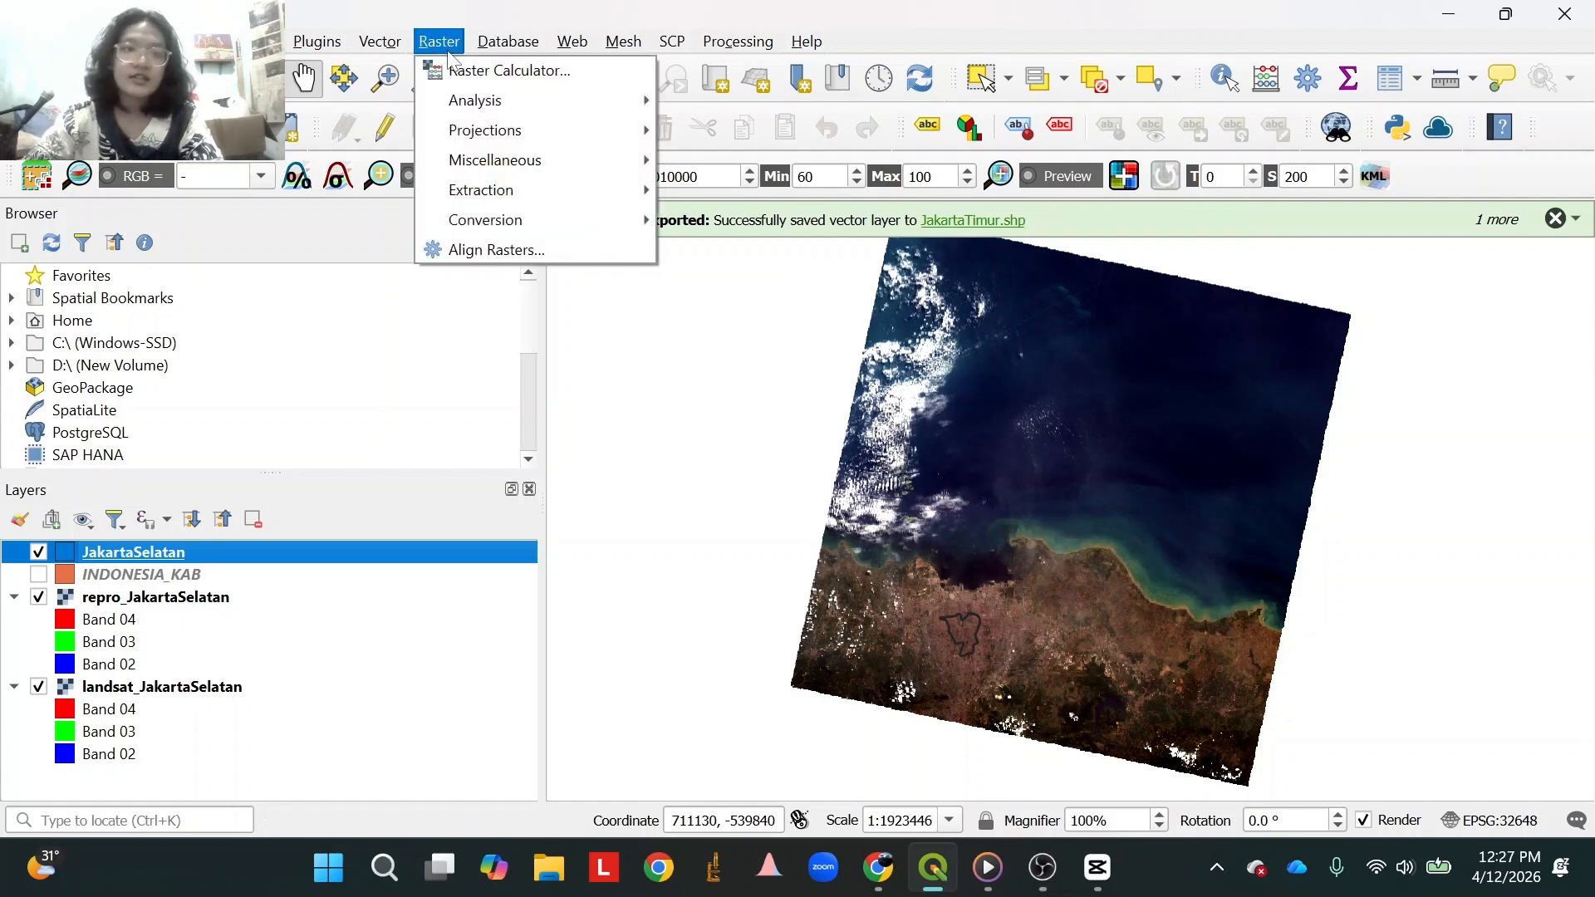
mouse_move(498, 189)
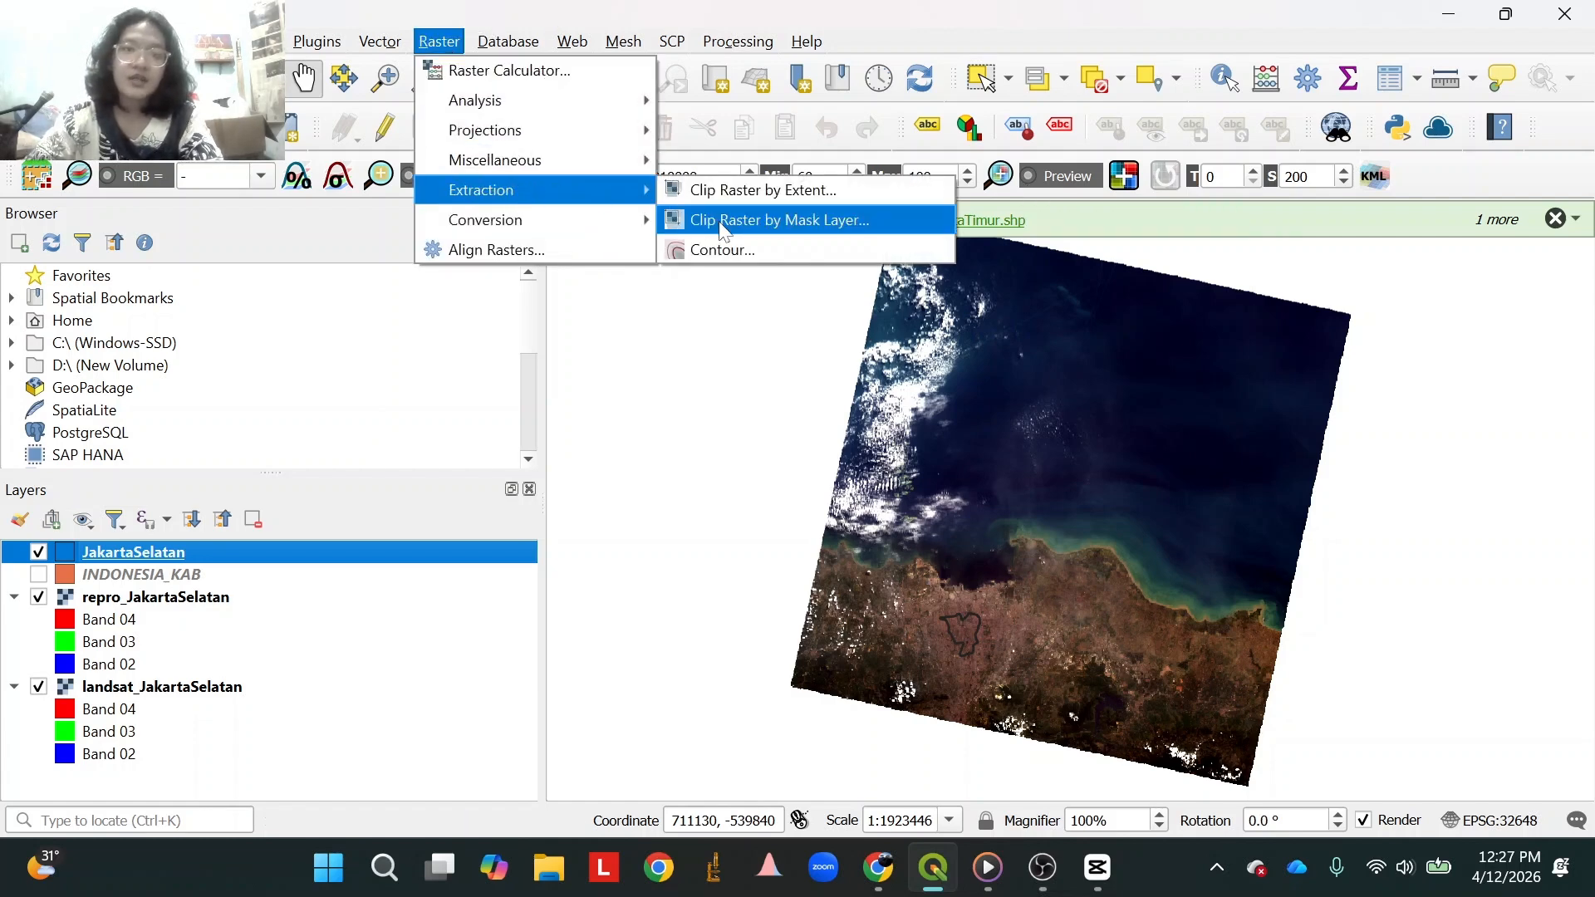
click(724, 221)
click(583, 143)
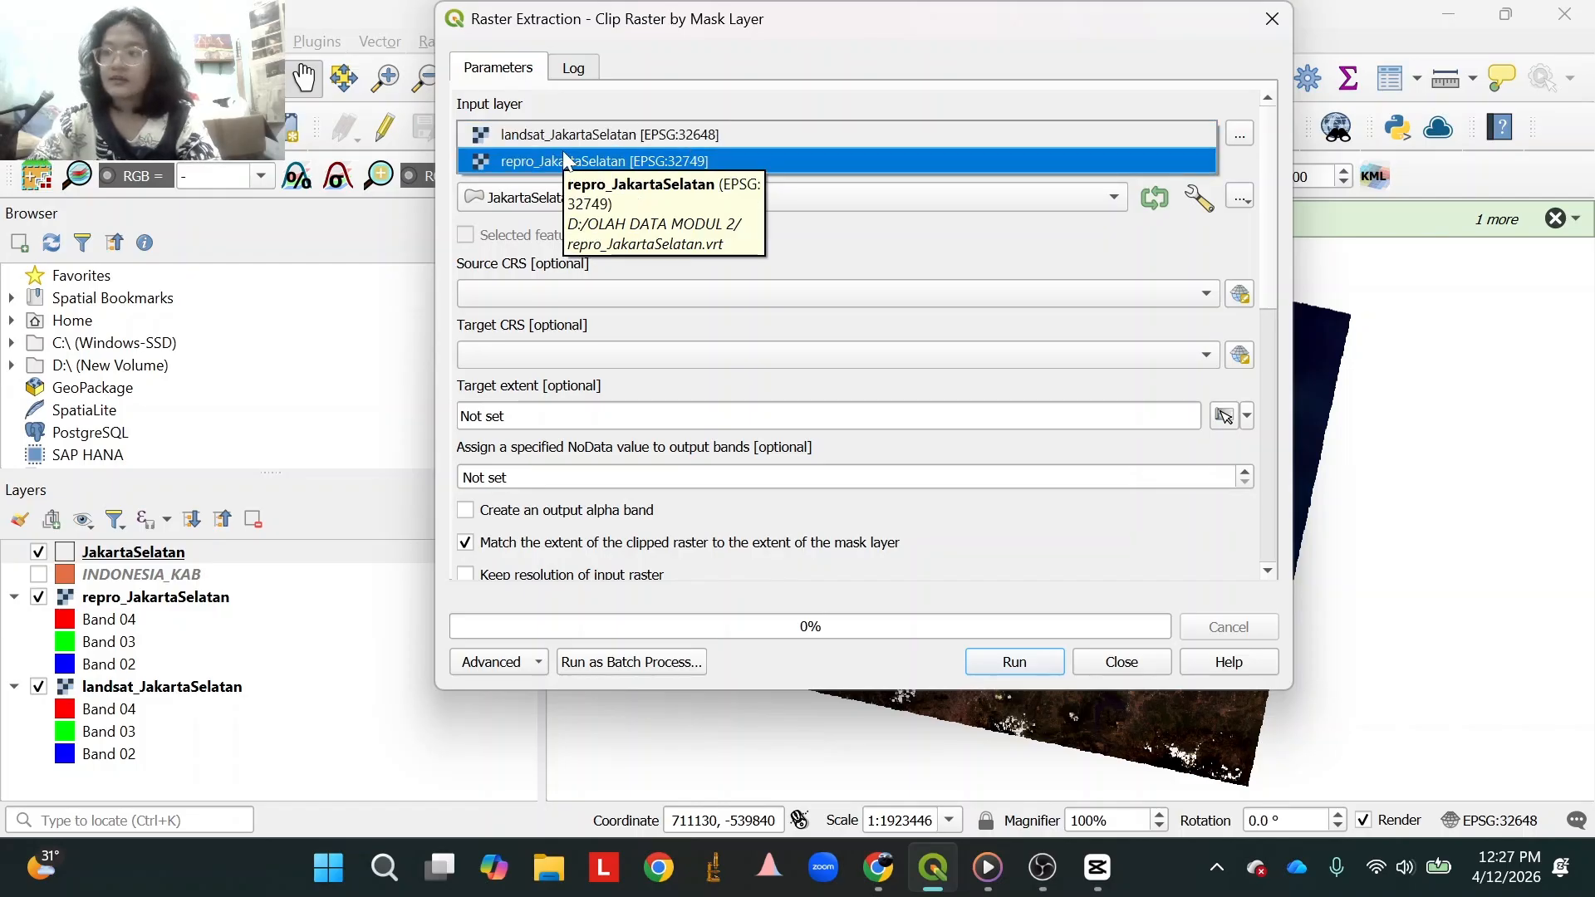
click(608, 161)
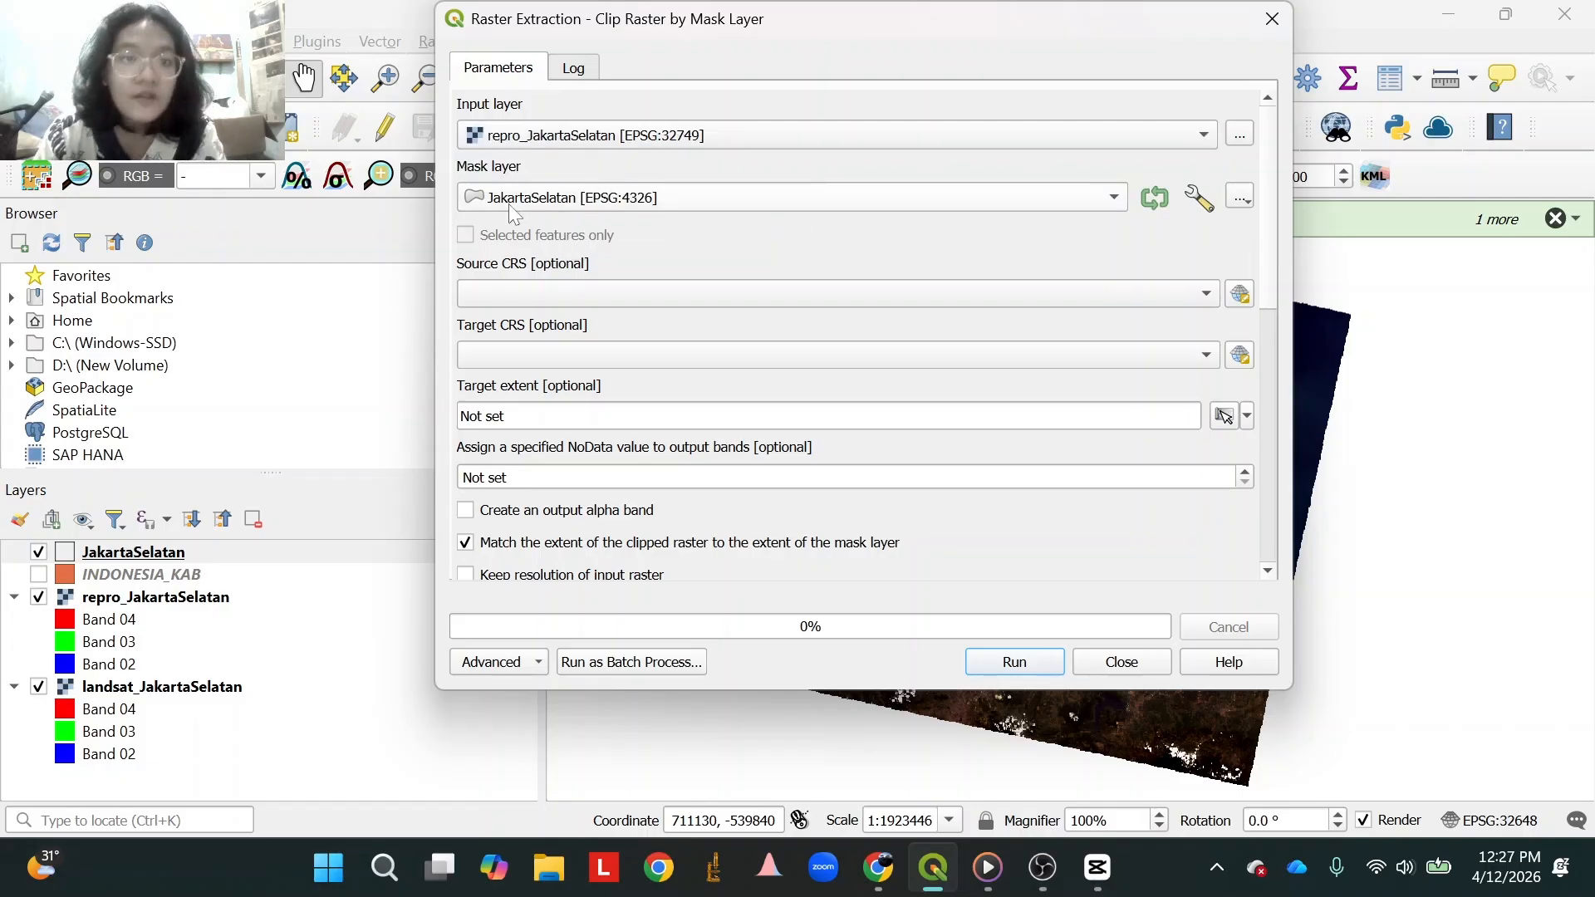
Save the clipped output as koreksi_jakartaselatan.vrt in OLAH DATA MODUL 2, replacing the existing file, and run the clip.
scroll(1080, 499, down, 4)
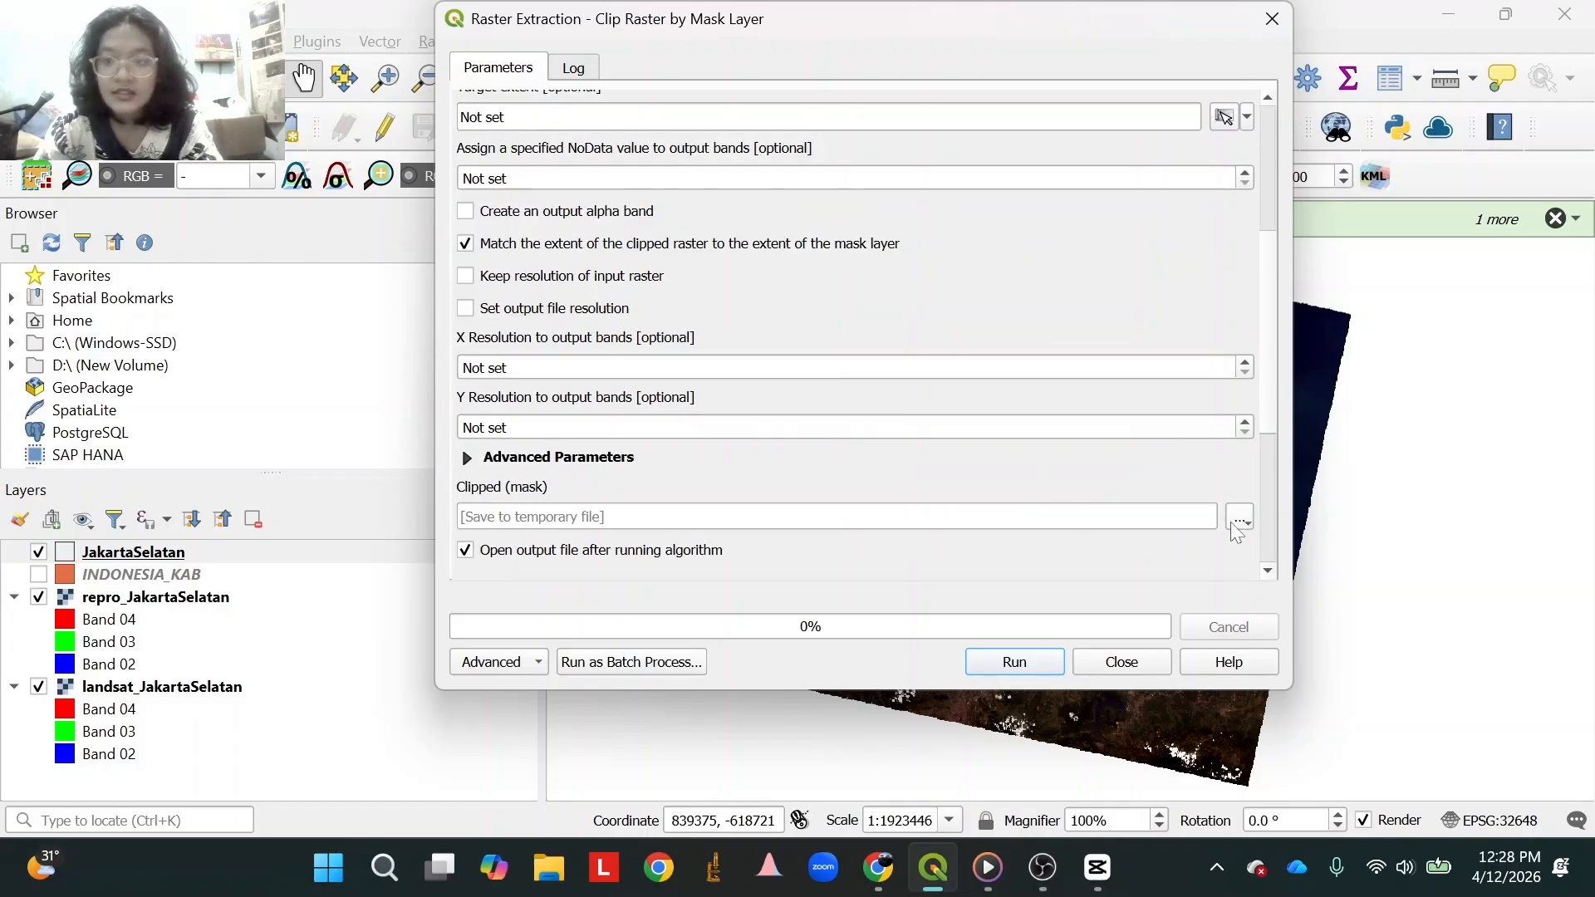
click(1237, 533)
click(1251, 585)
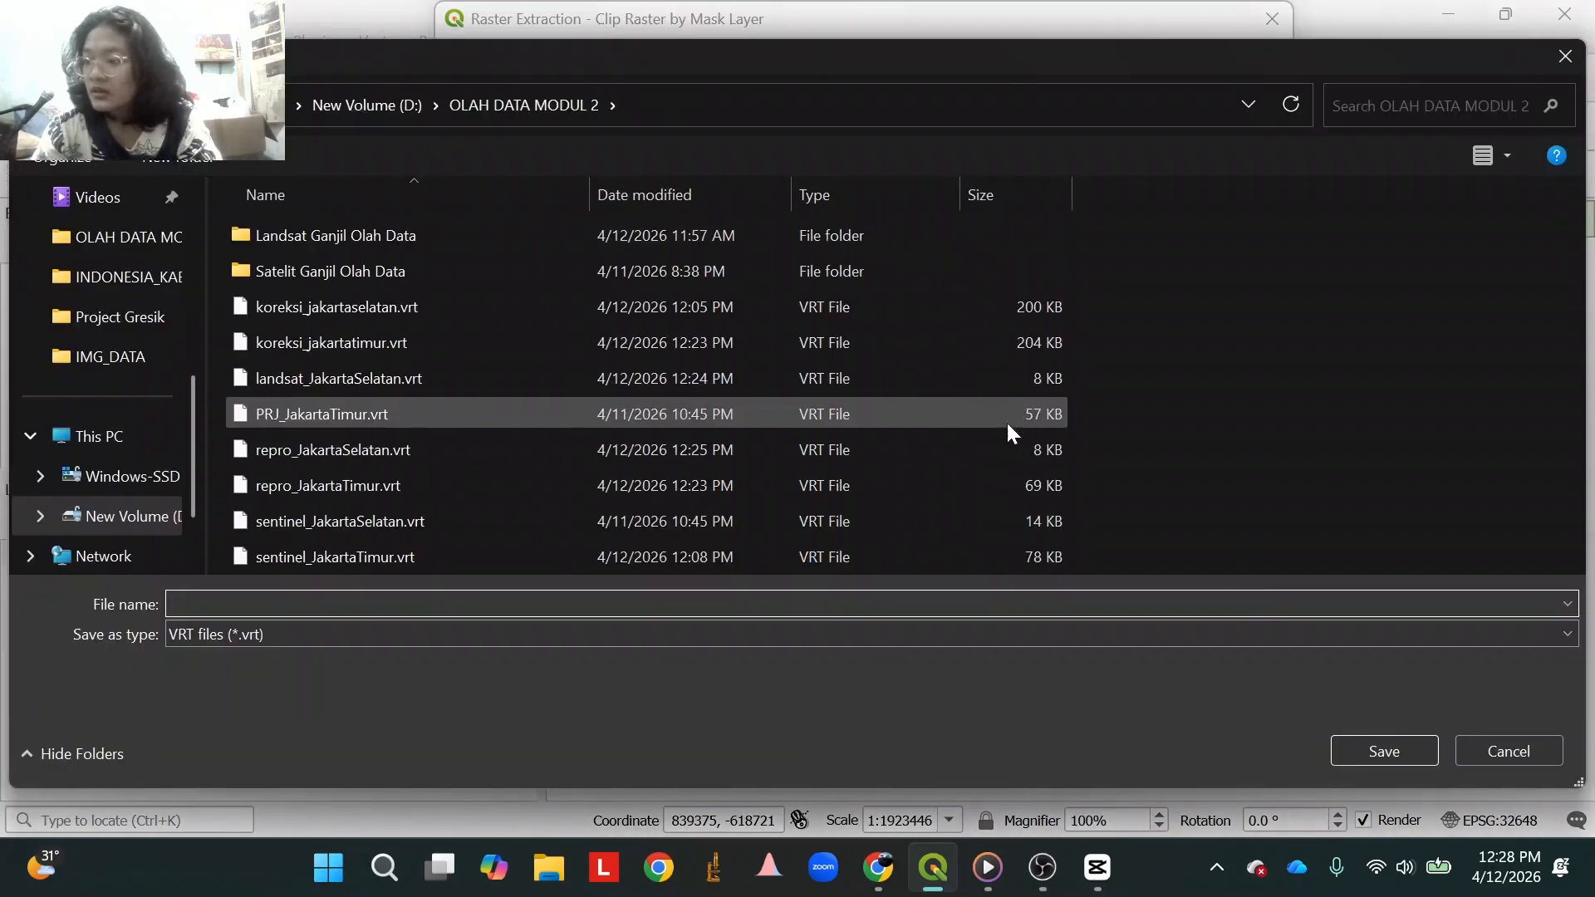
click(351, 306)
click(1383, 751)
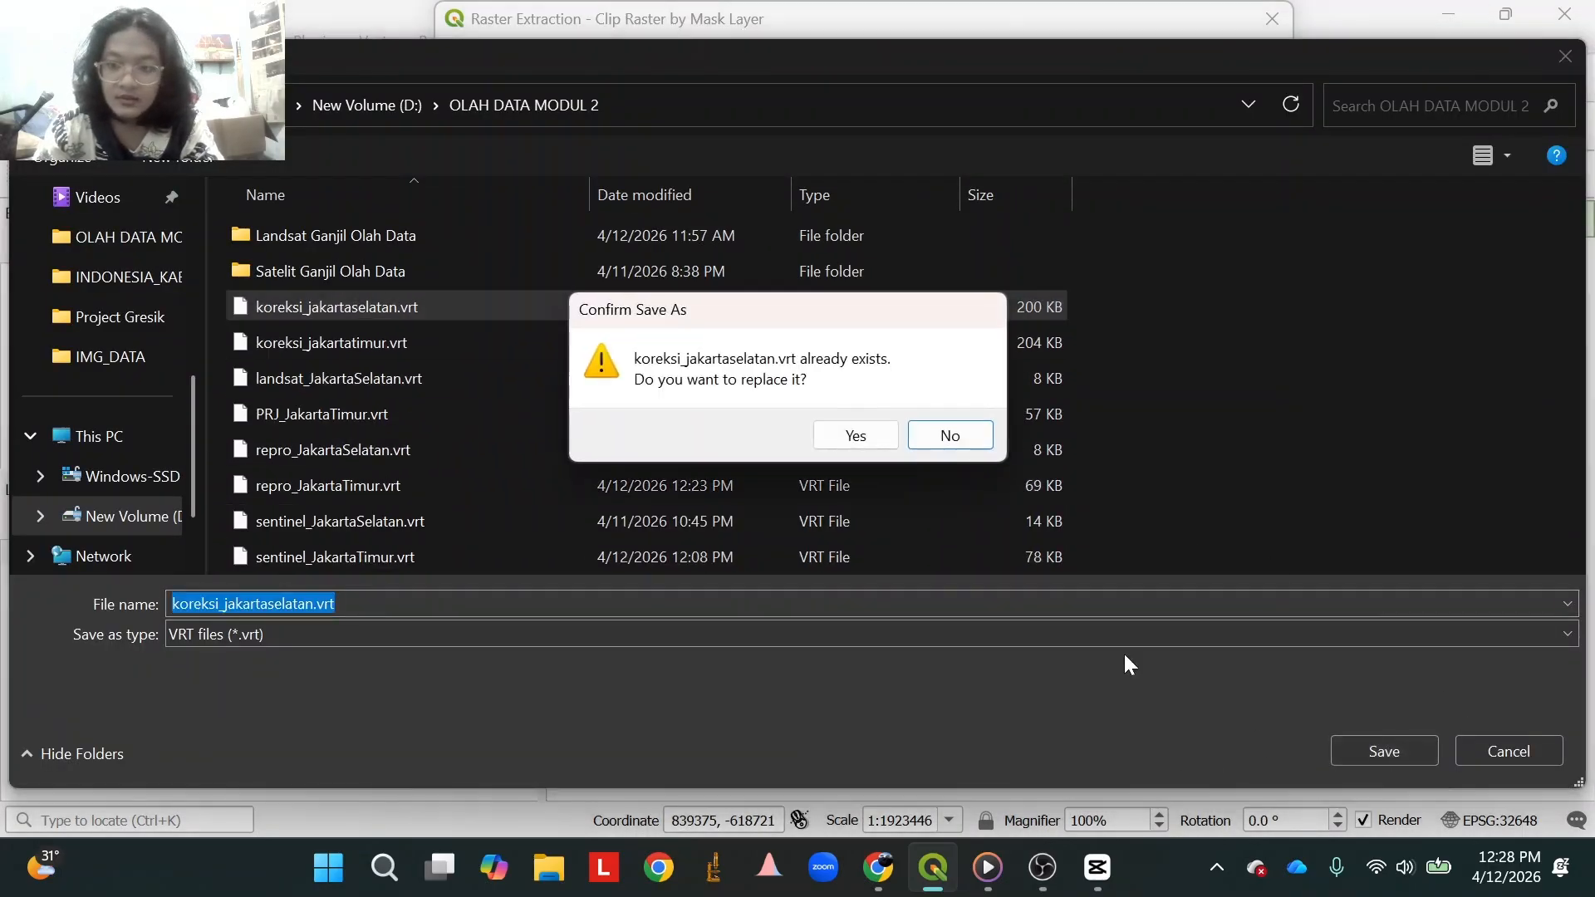
click(854, 434)
click(1006, 661)
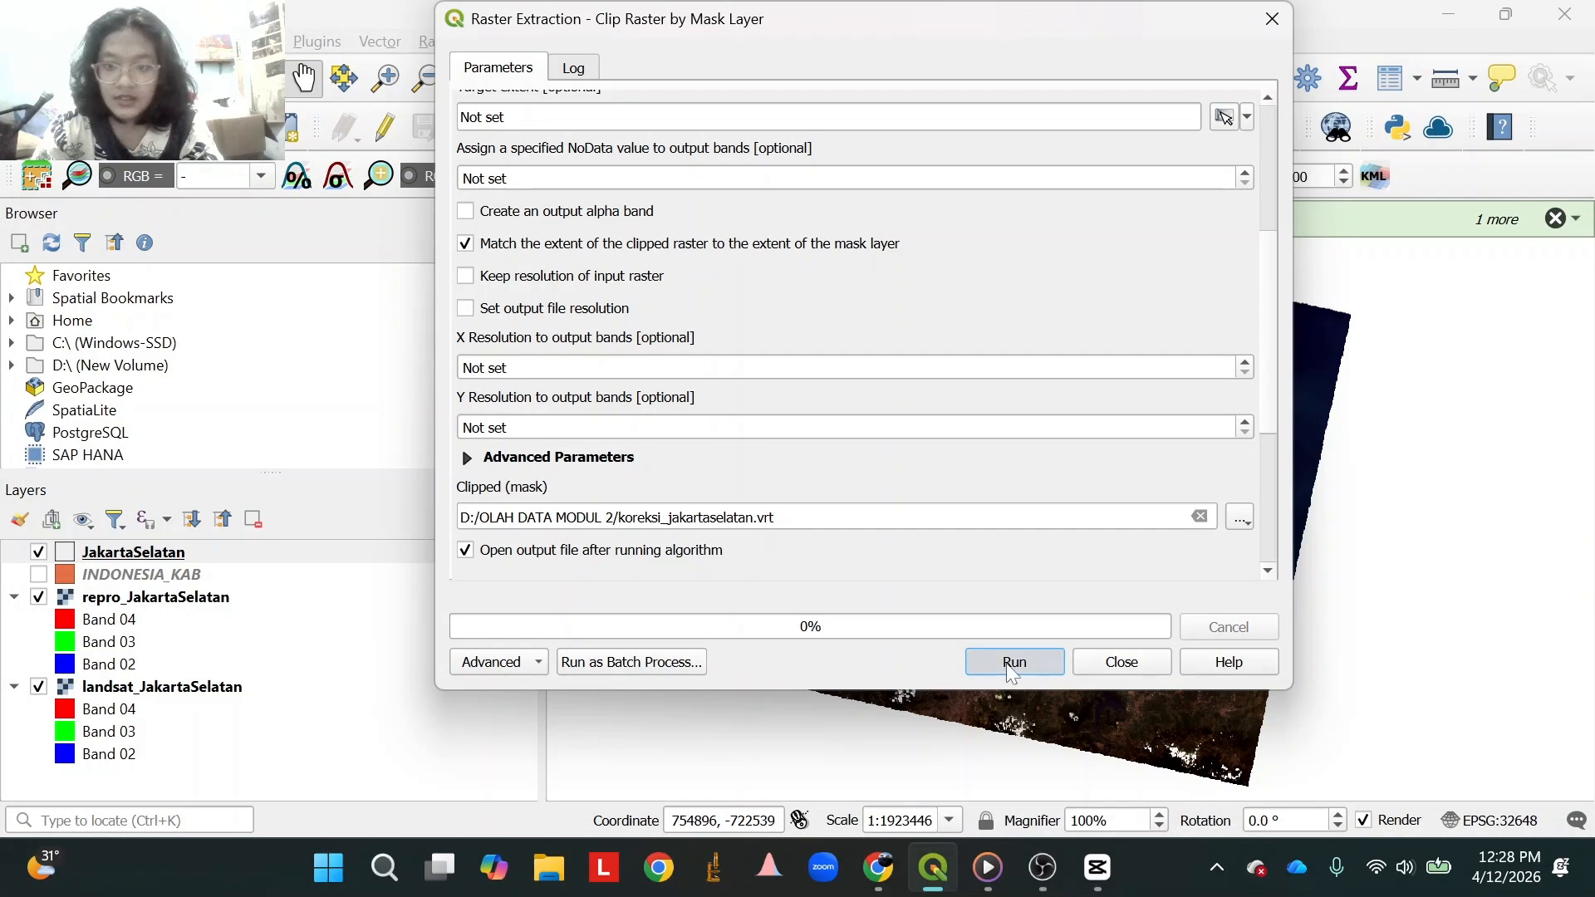
click(1118, 667)
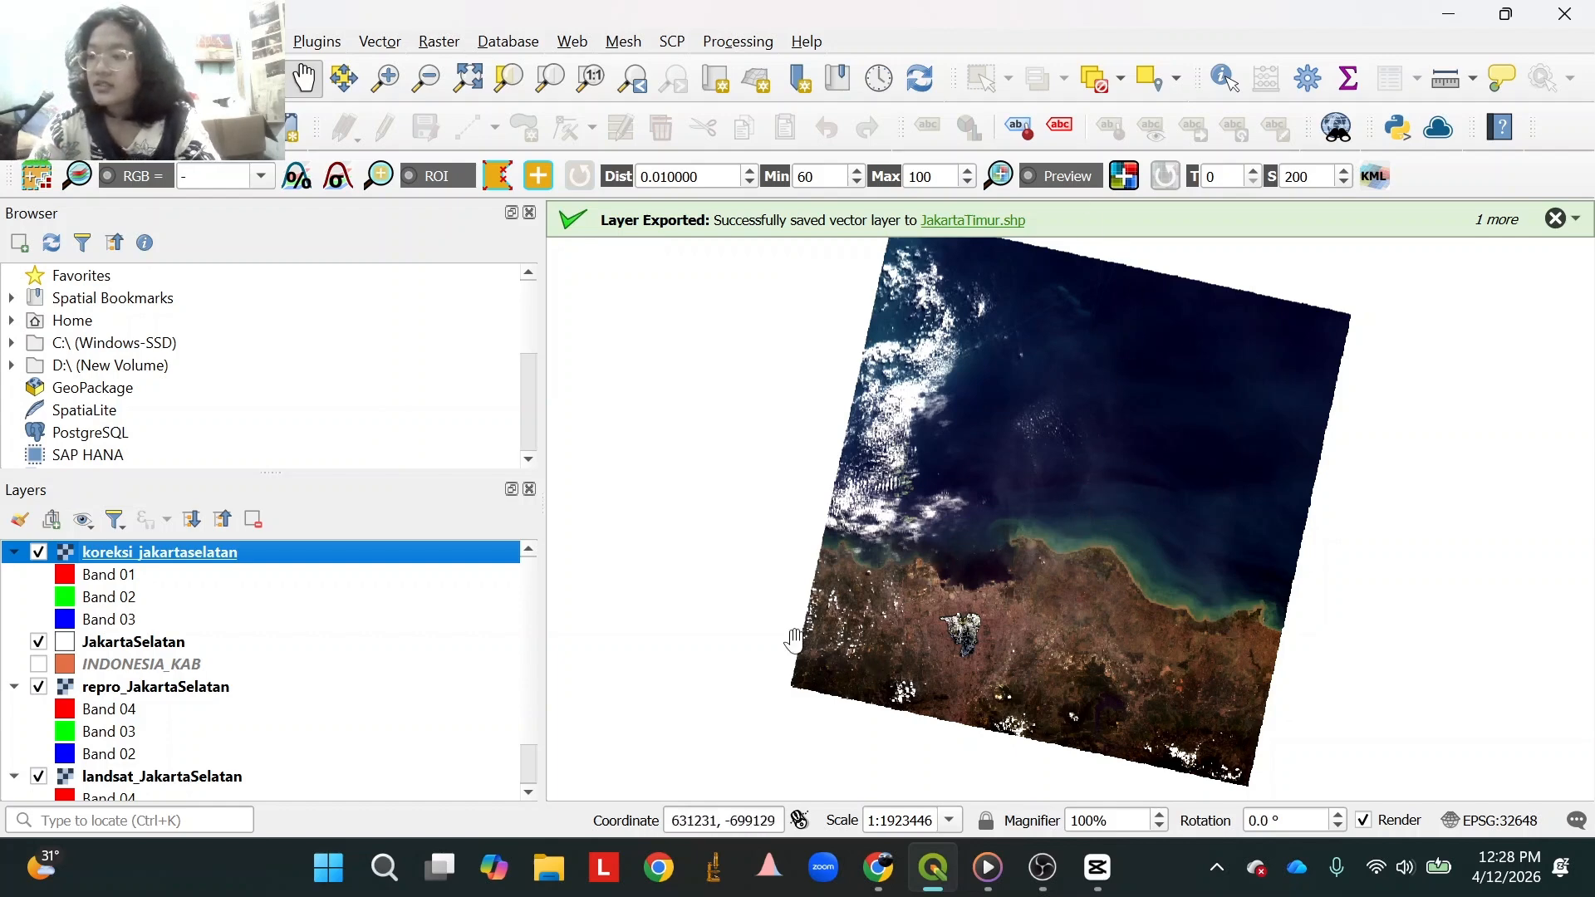
click(38, 644)
click(38, 686)
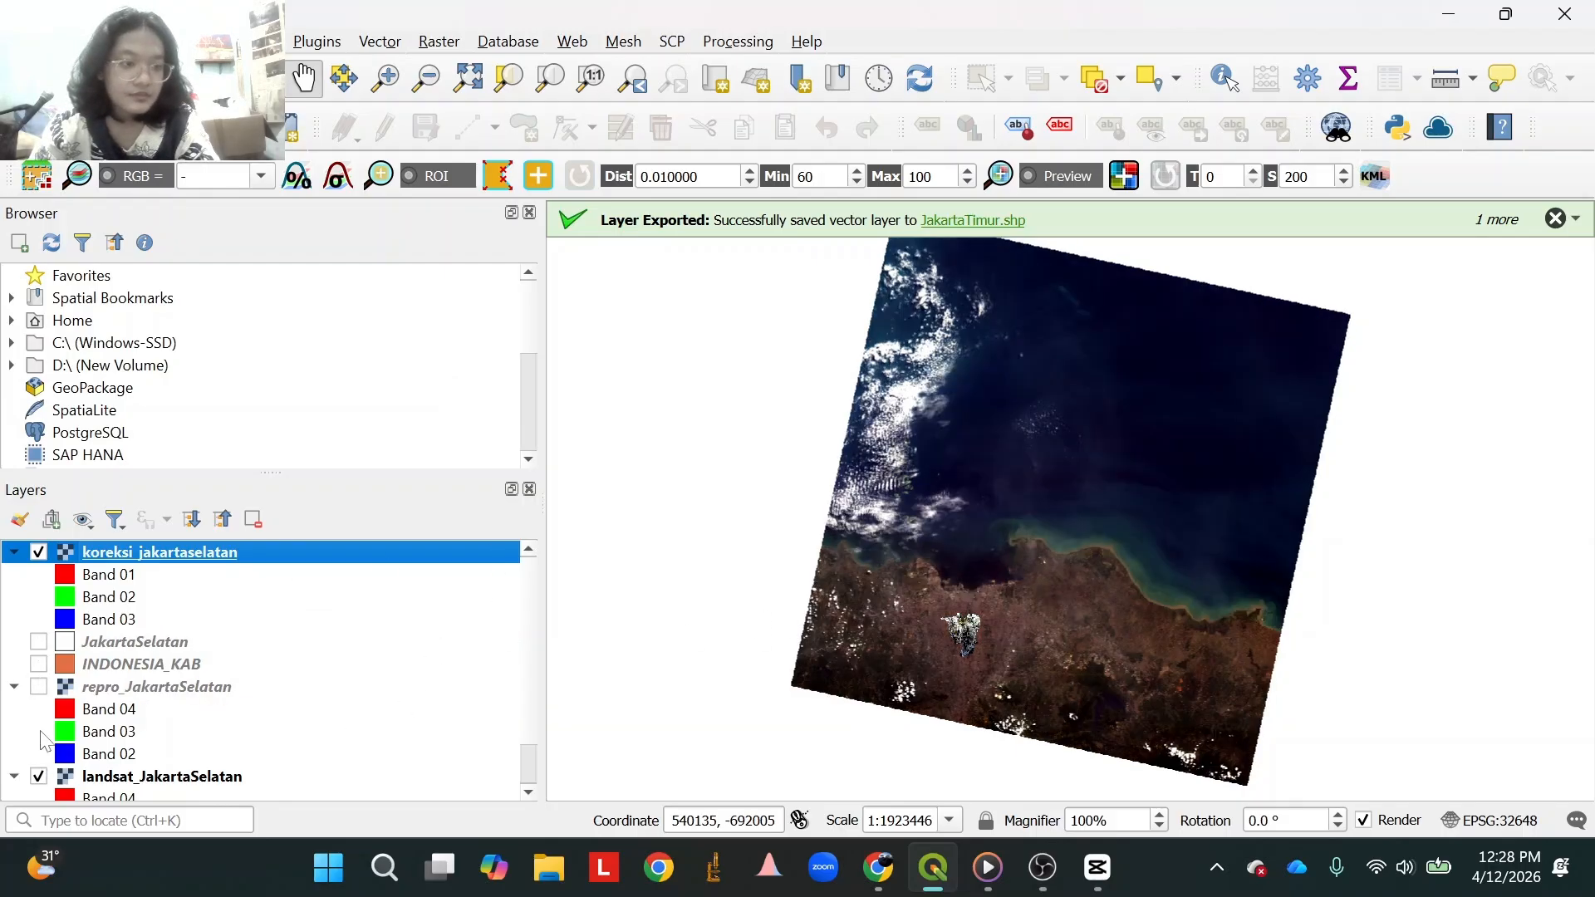
click(38, 687)
click(38, 642)
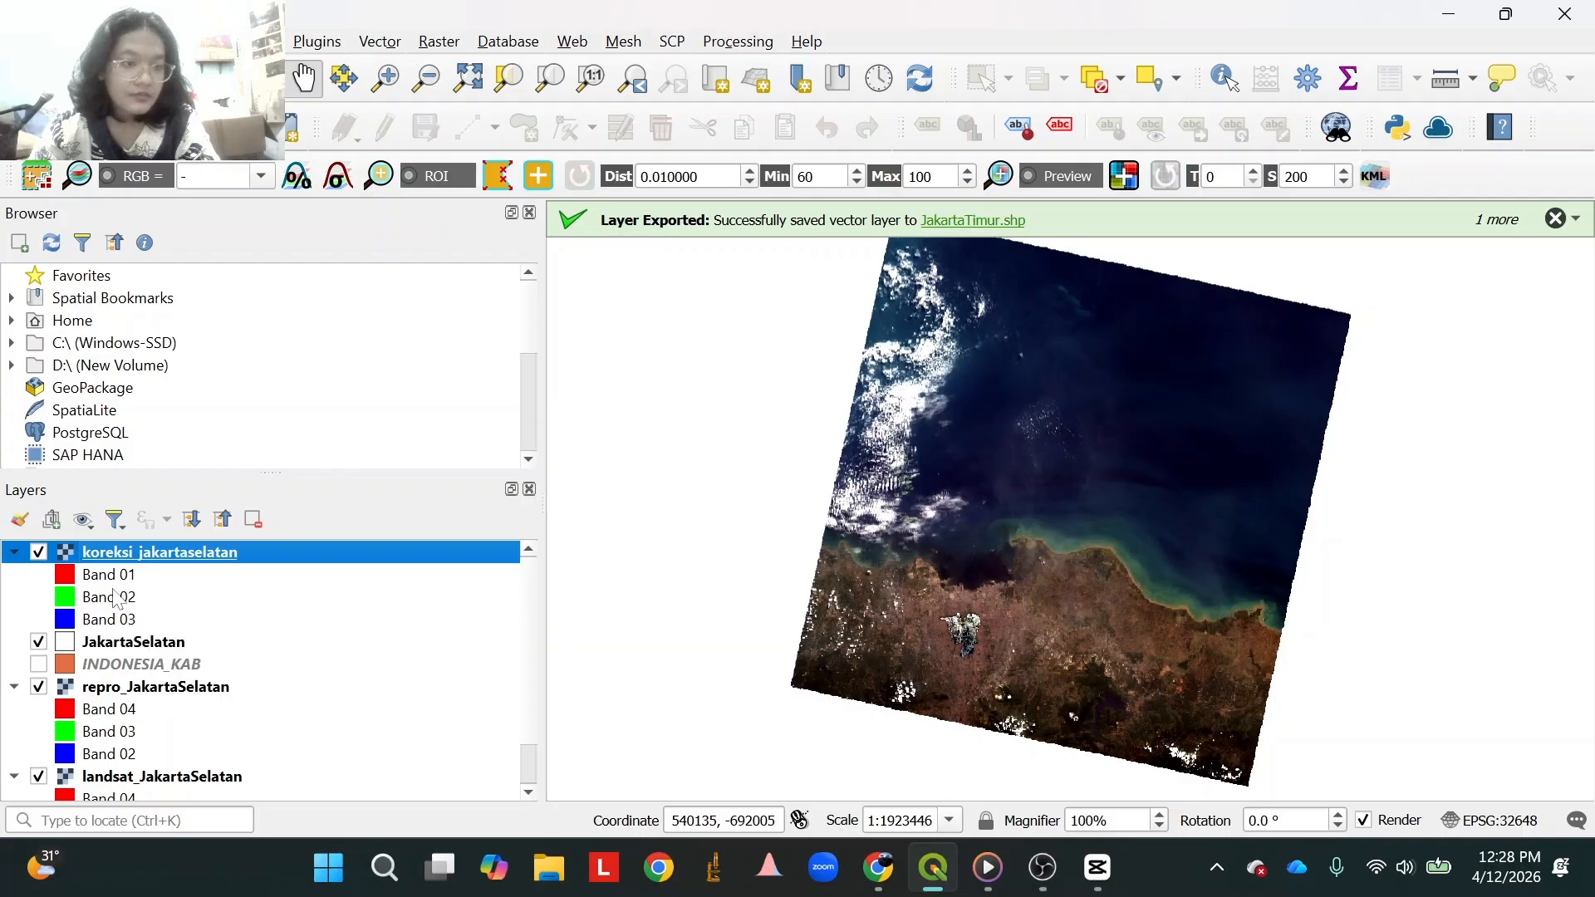
Render the koreksi_jakartaselatan layer in natural colour with Band 04 as red, Band 03 as green and Band 02 as blue.
right_click(135, 552)
click(267, 542)
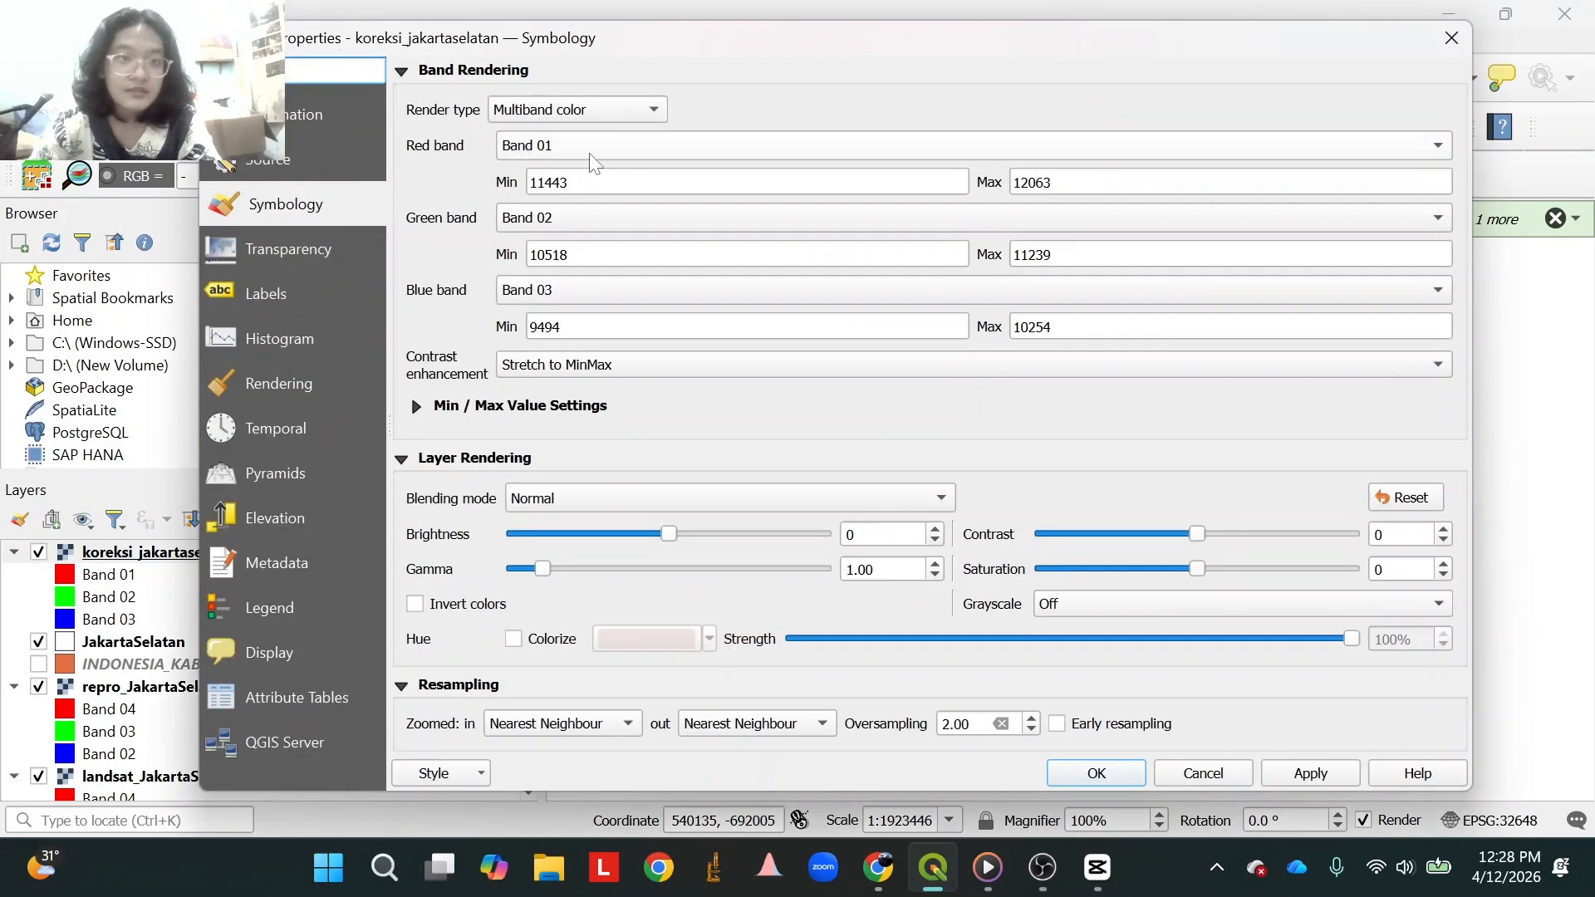
click(590, 152)
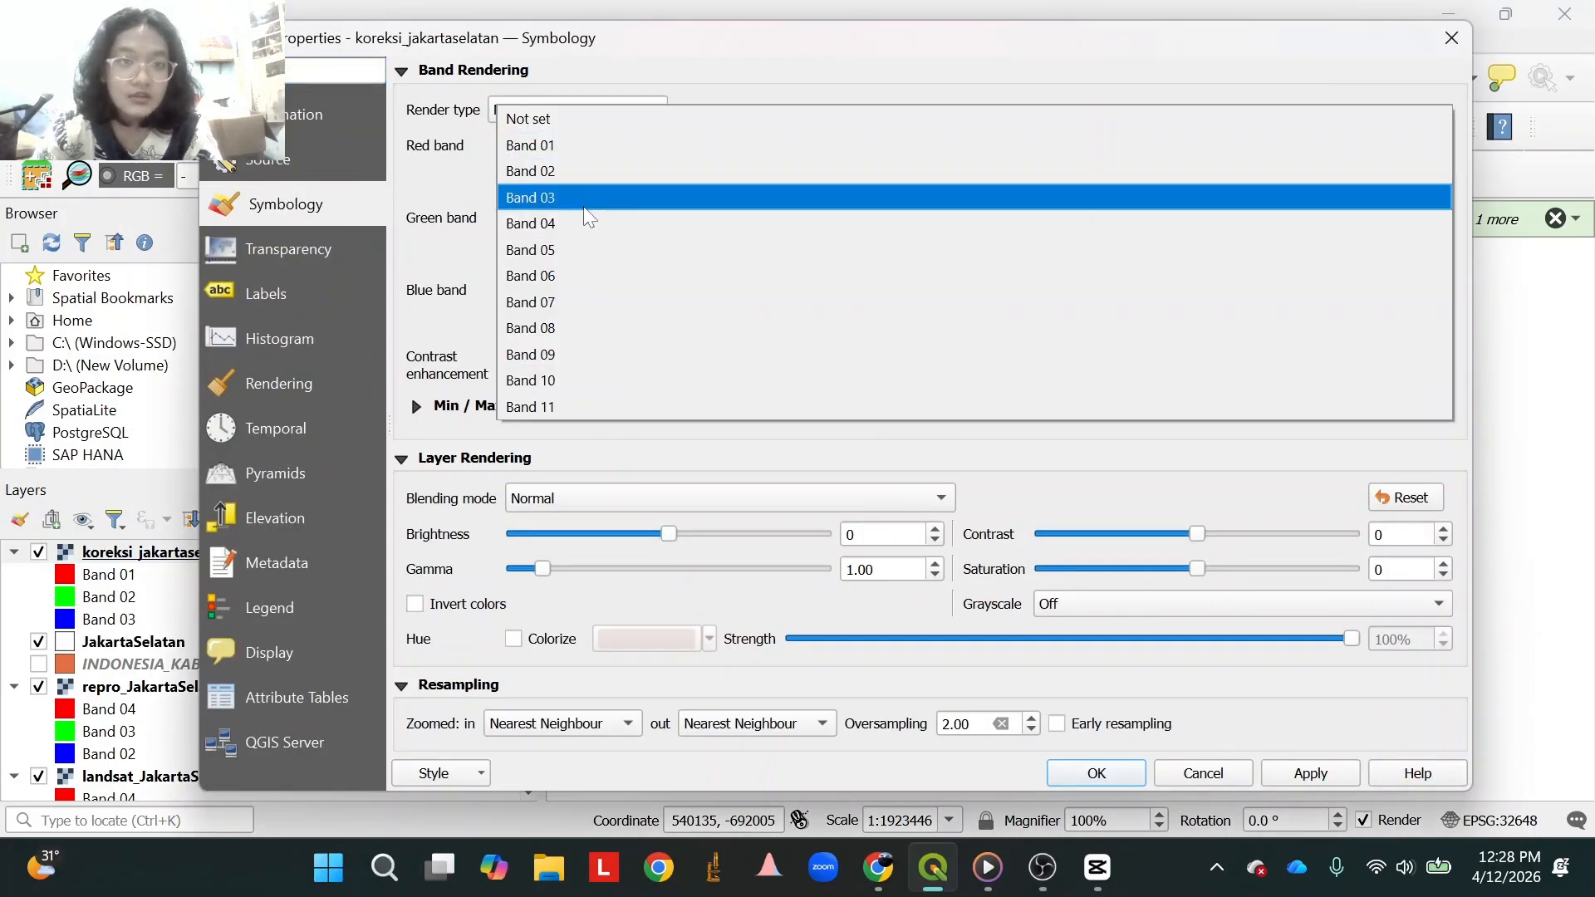
click(586, 223)
click(581, 218)
click(575, 217)
click(572, 291)
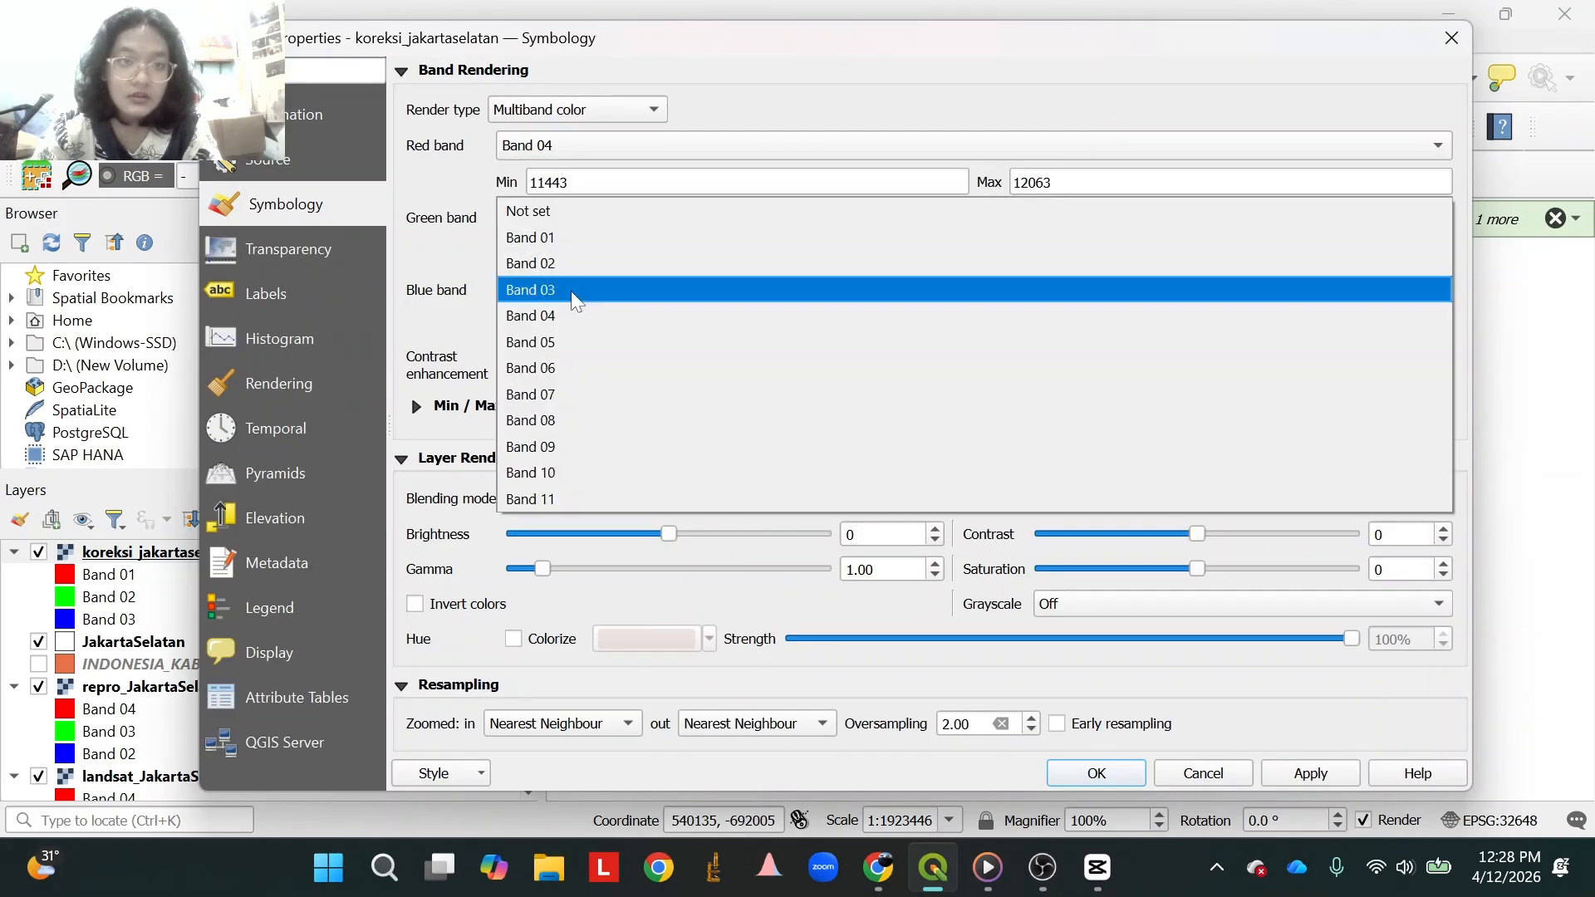
click(571, 264)
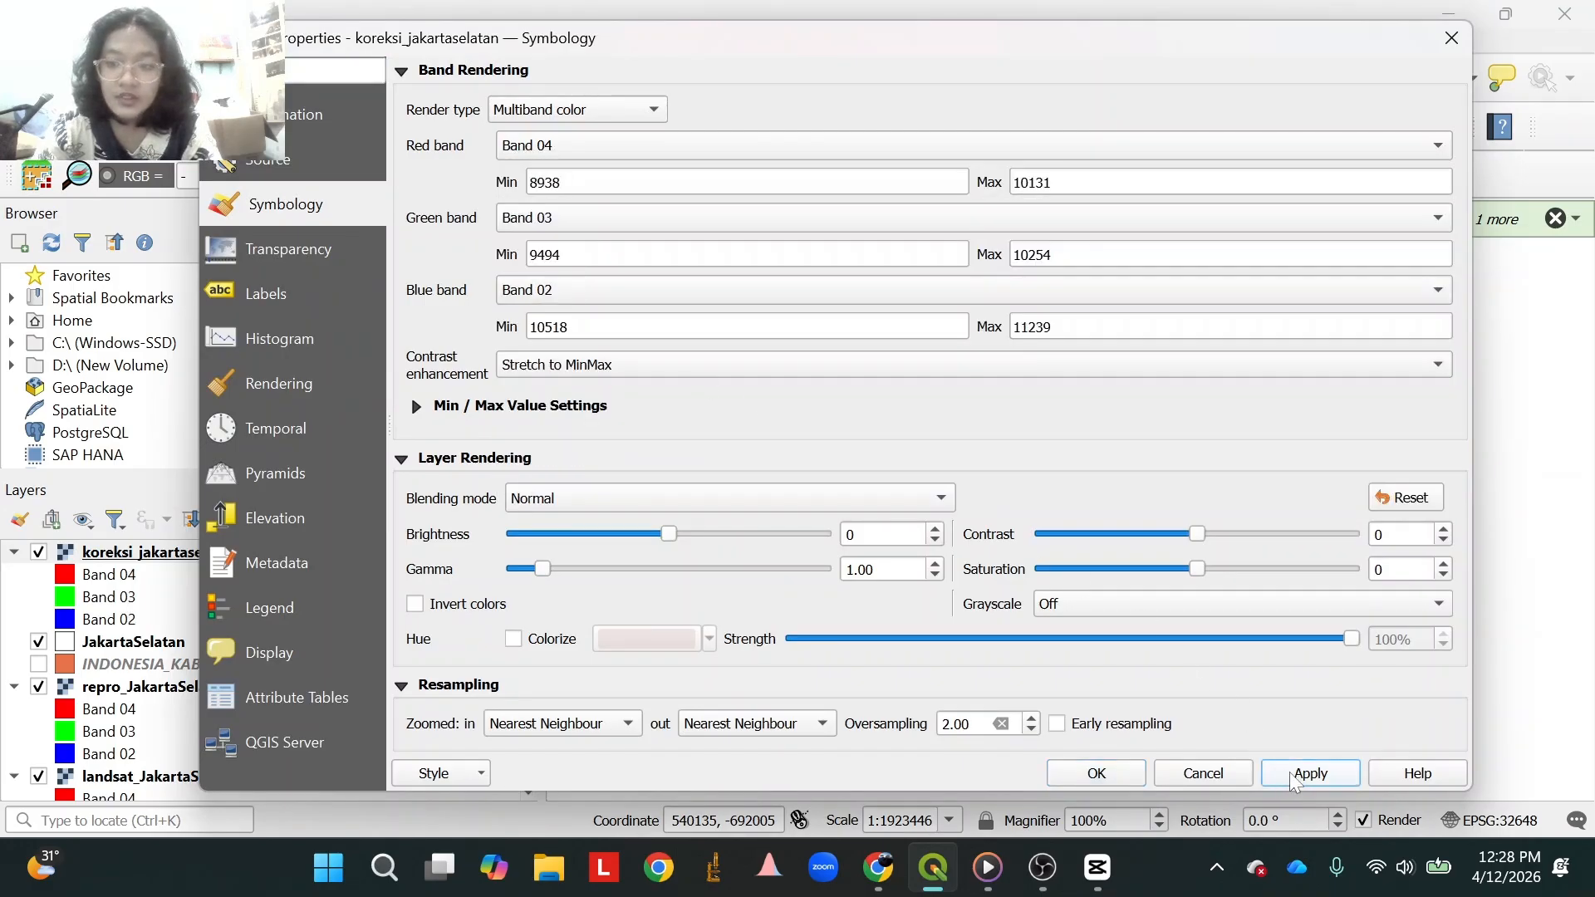
click(1070, 778)
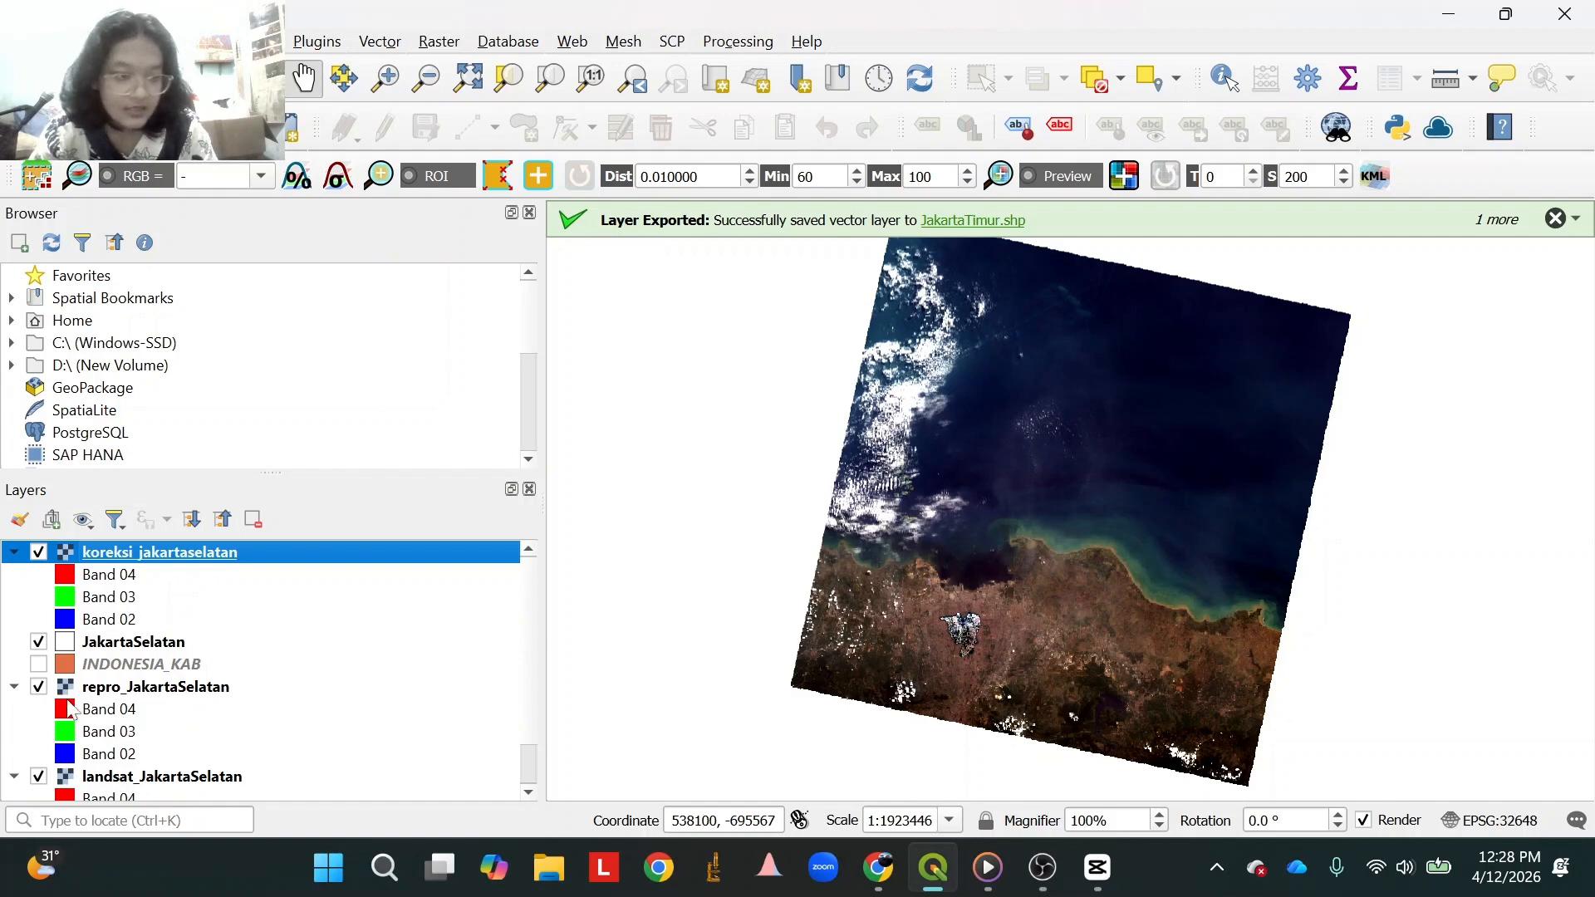
Hide the repro_JakartaSelatan and landsat_JakartaSelatan layers to show only the clipped Jakarta Selatan raster and its boundary.
click(38, 686)
click(38, 776)
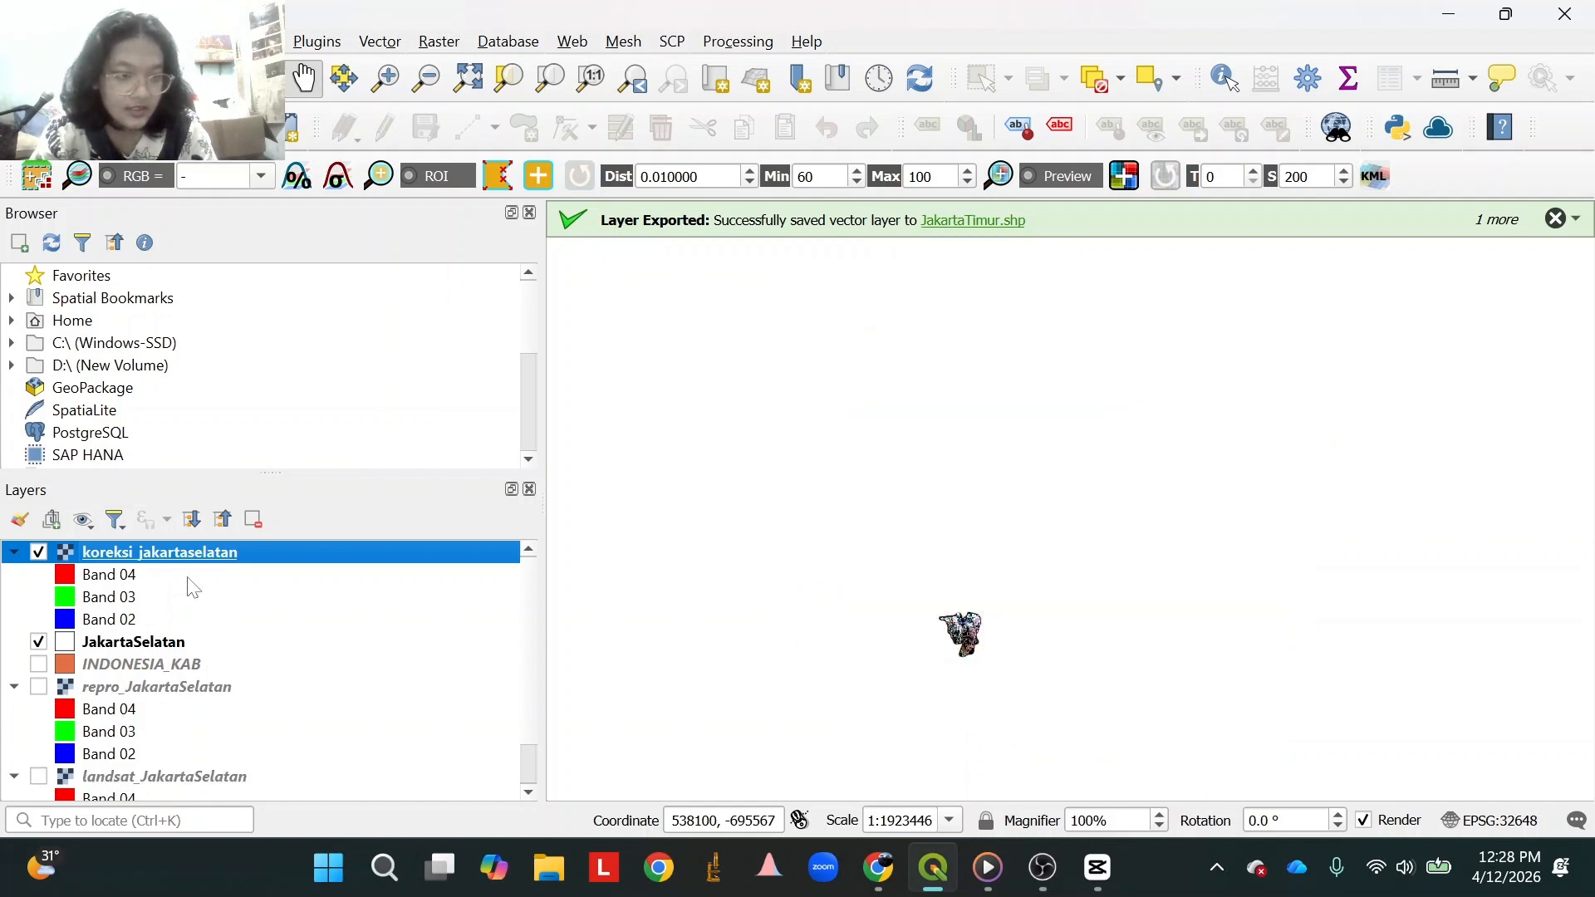
drag(983, 629, 984, 469)
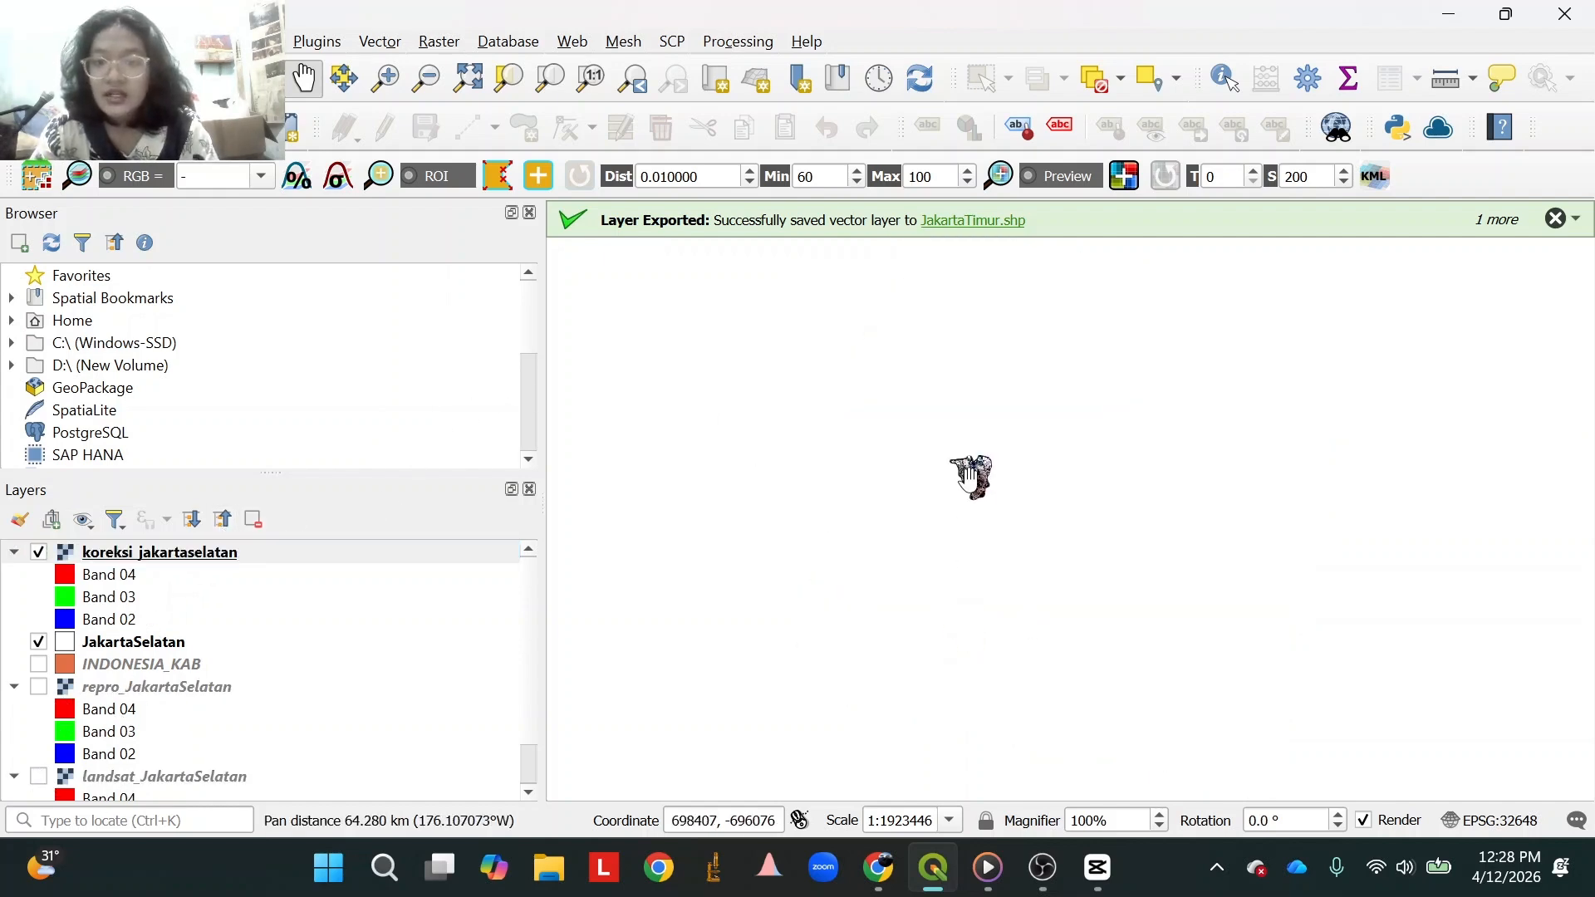
scroll(979, 465, up, 2)
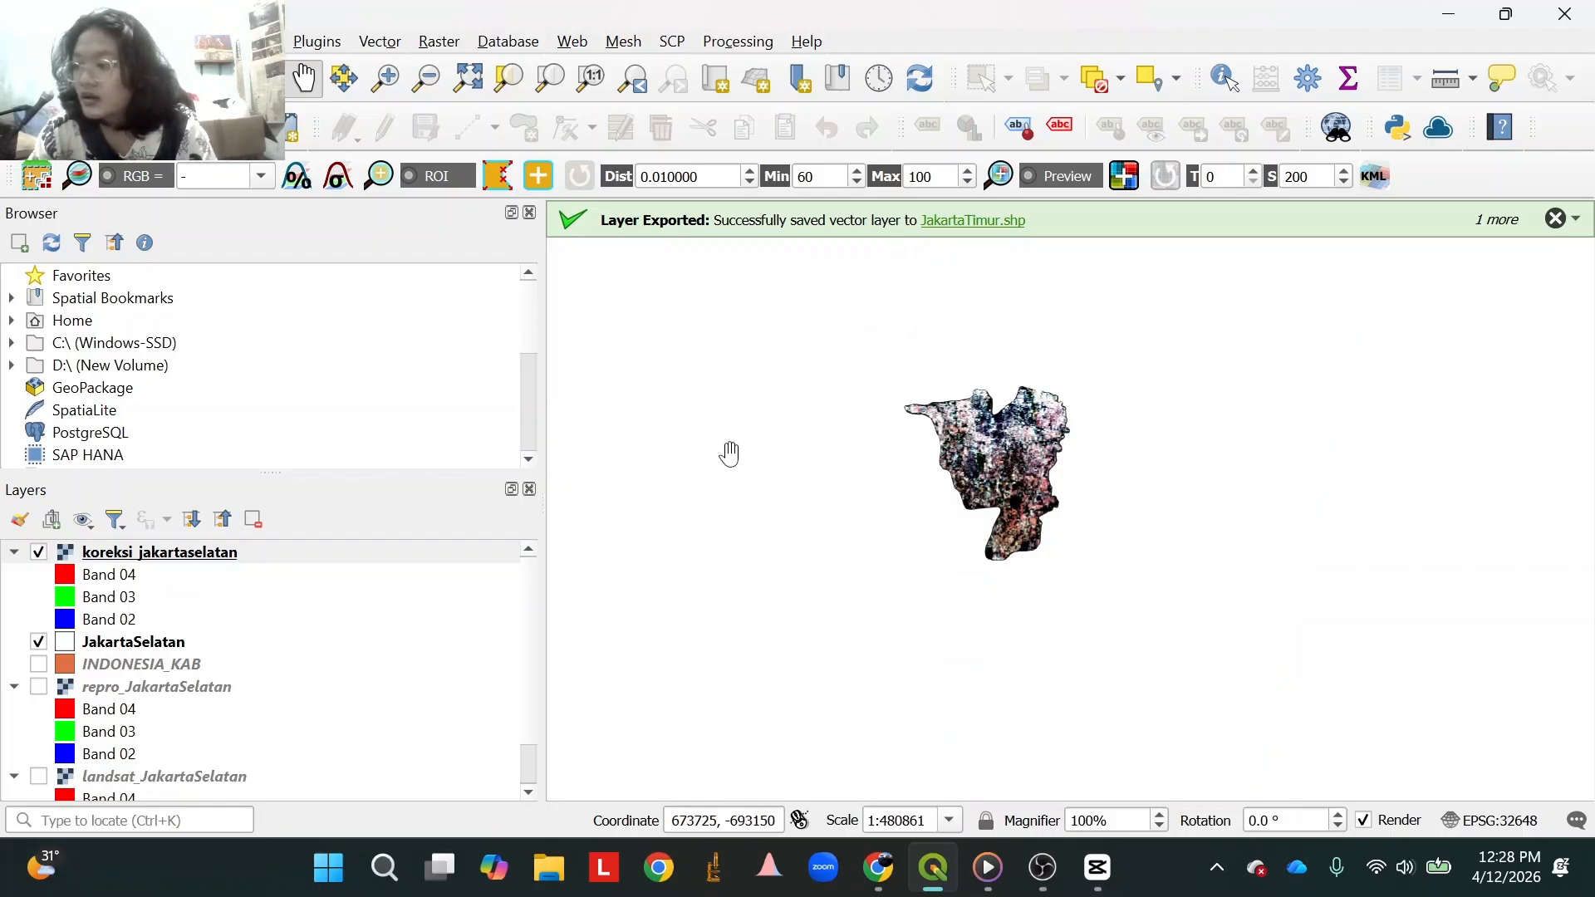
Clip repro_JakartaSelatan by the JakartaSelatan mask layer, keeping the output as a temporary layer.
click(433, 42)
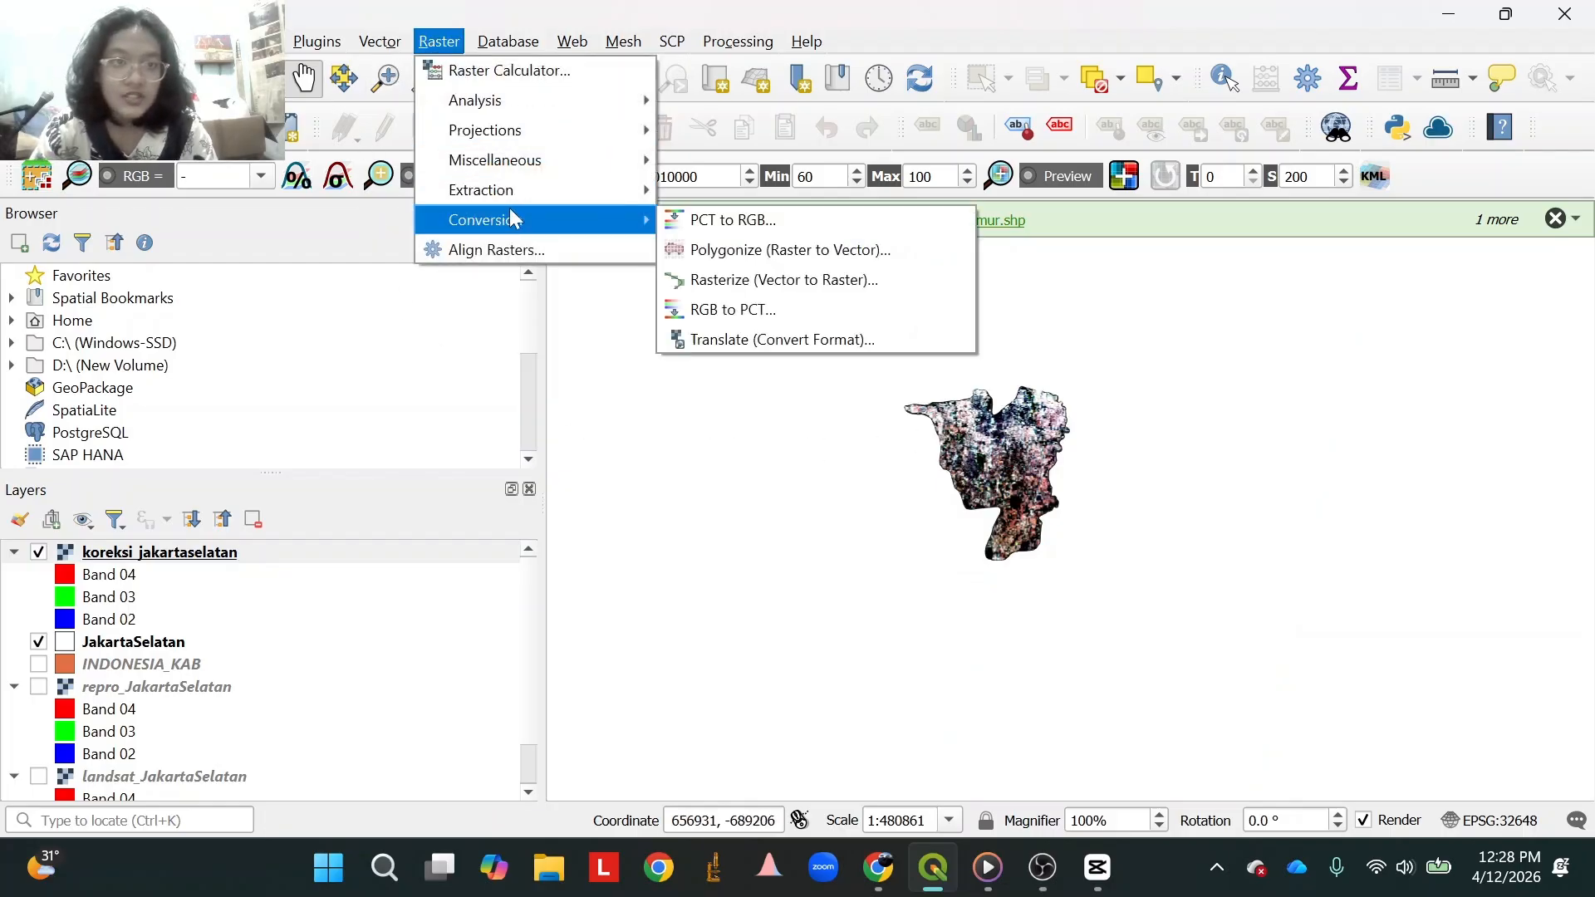
mouse_move(536, 200)
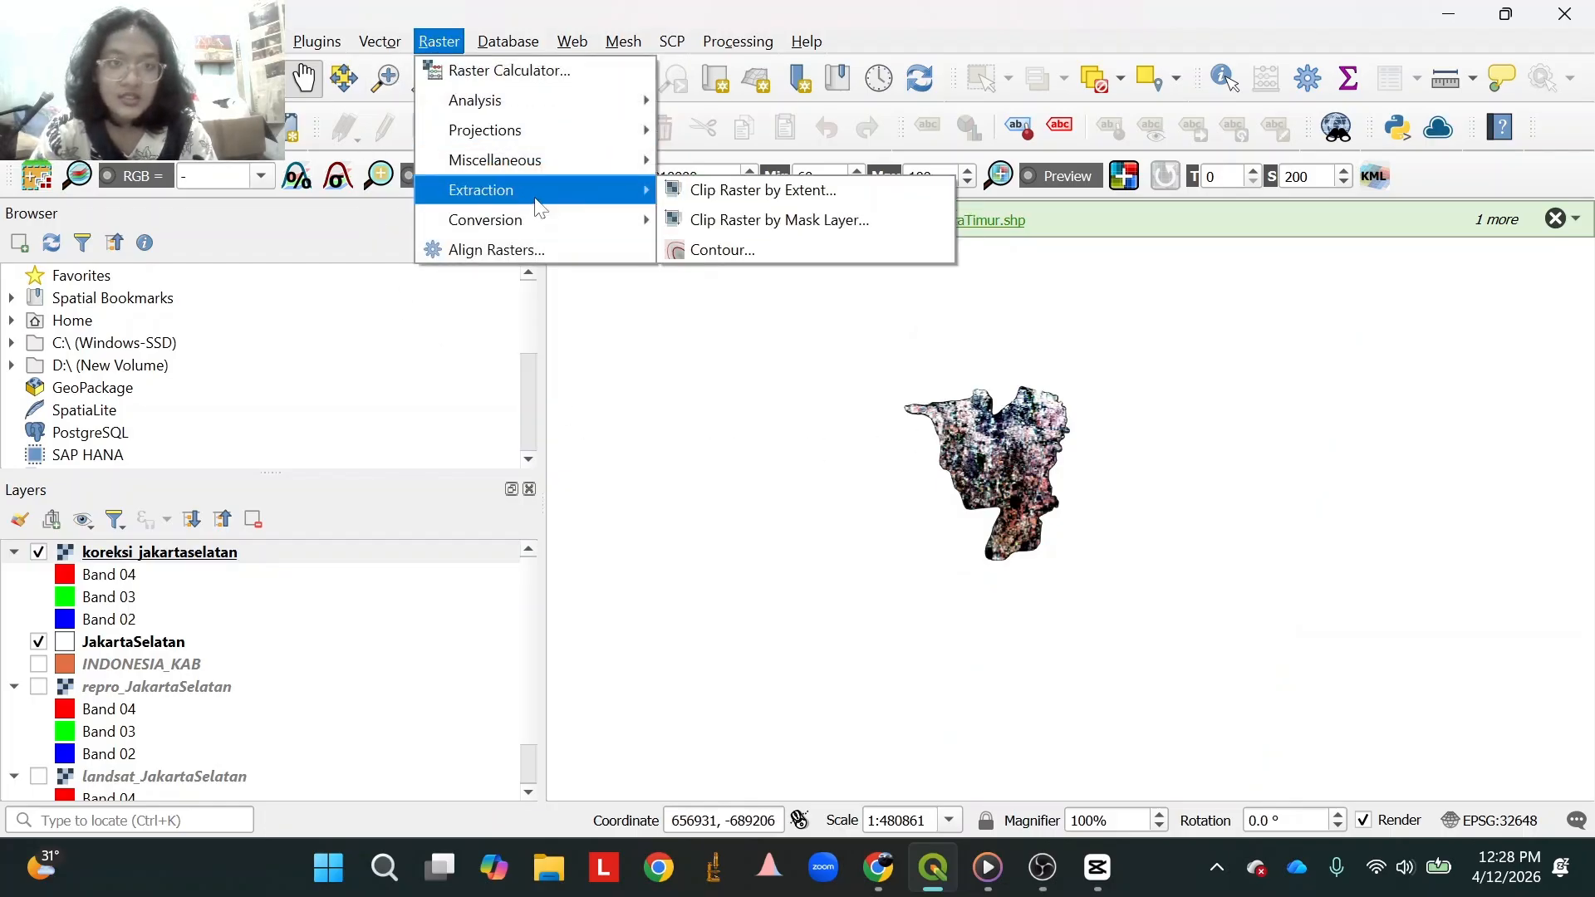
click(744, 221)
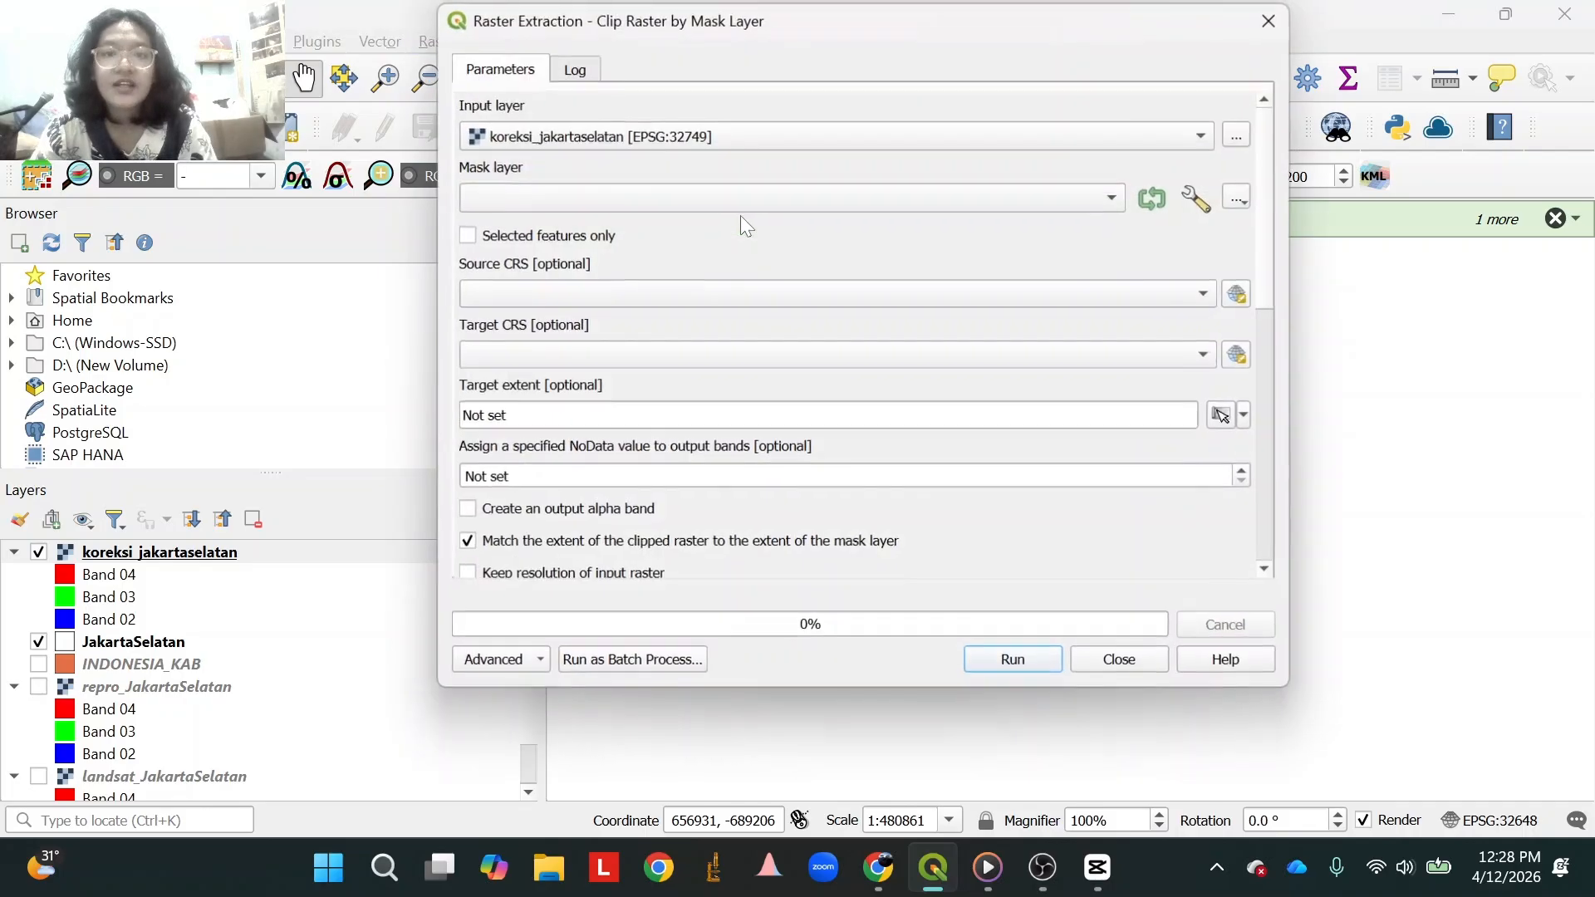
click(621, 134)
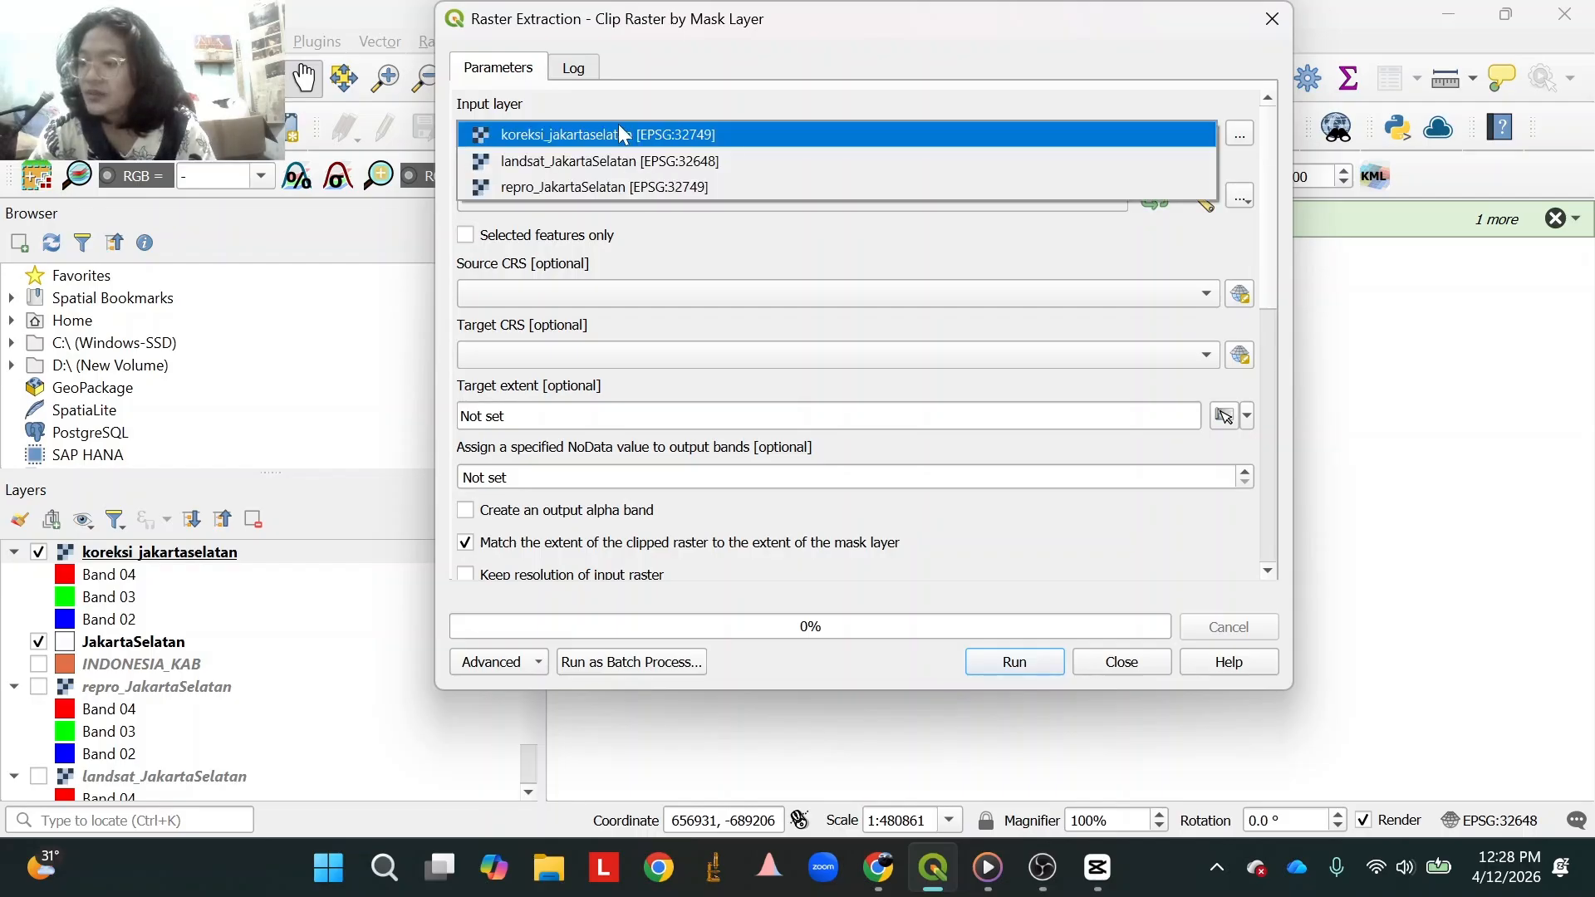
click(627, 183)
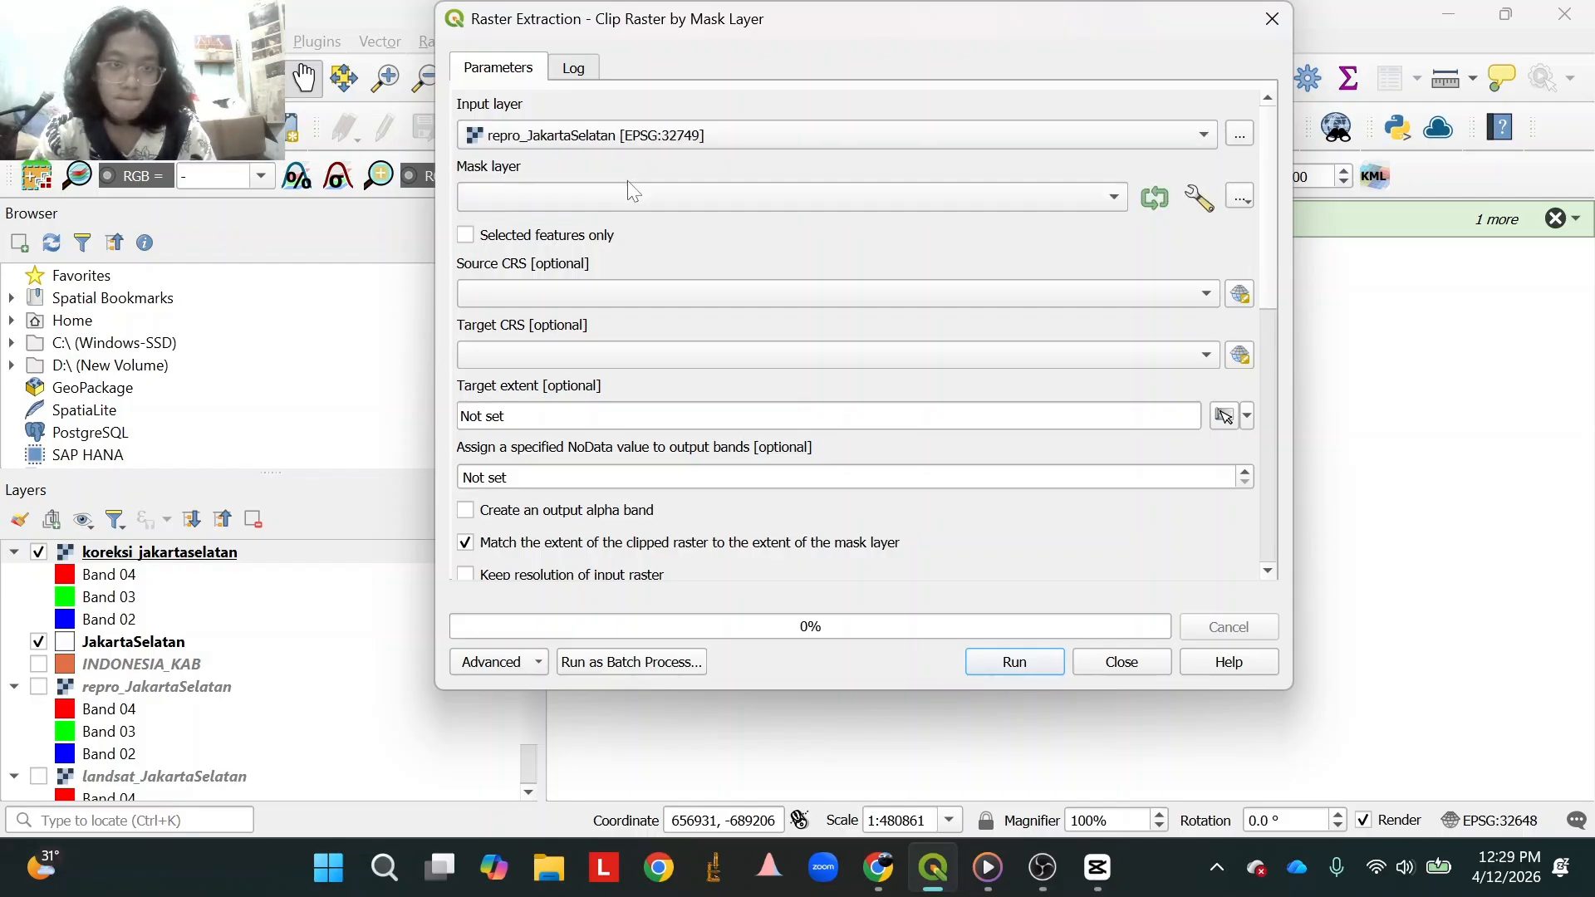
click(626, 199)
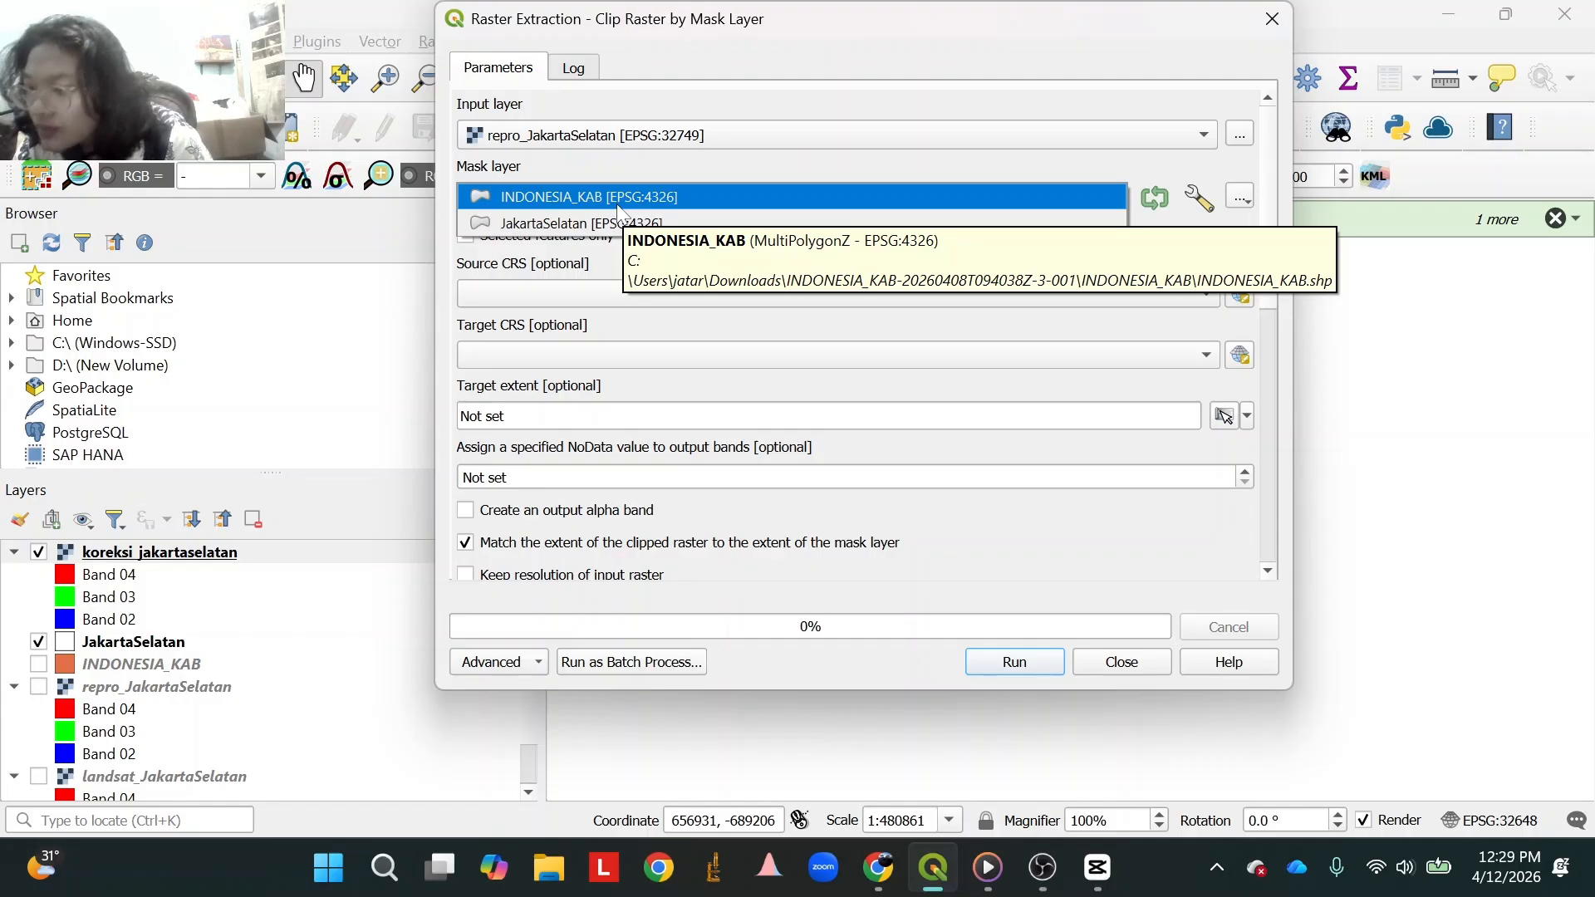
click(616, 218)
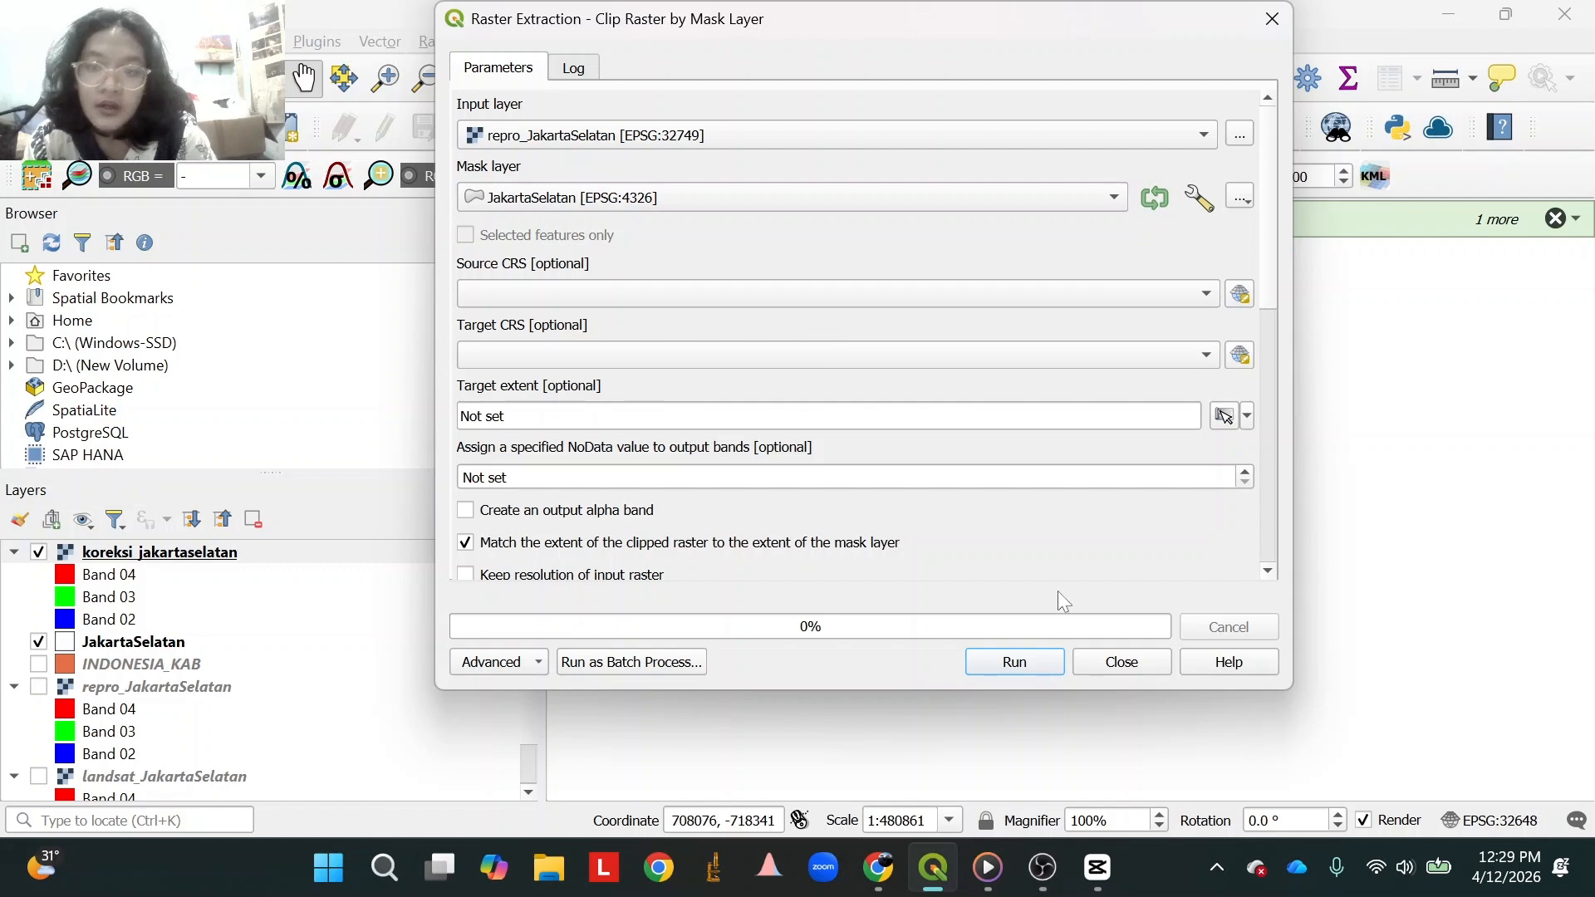
click(1017, 664)
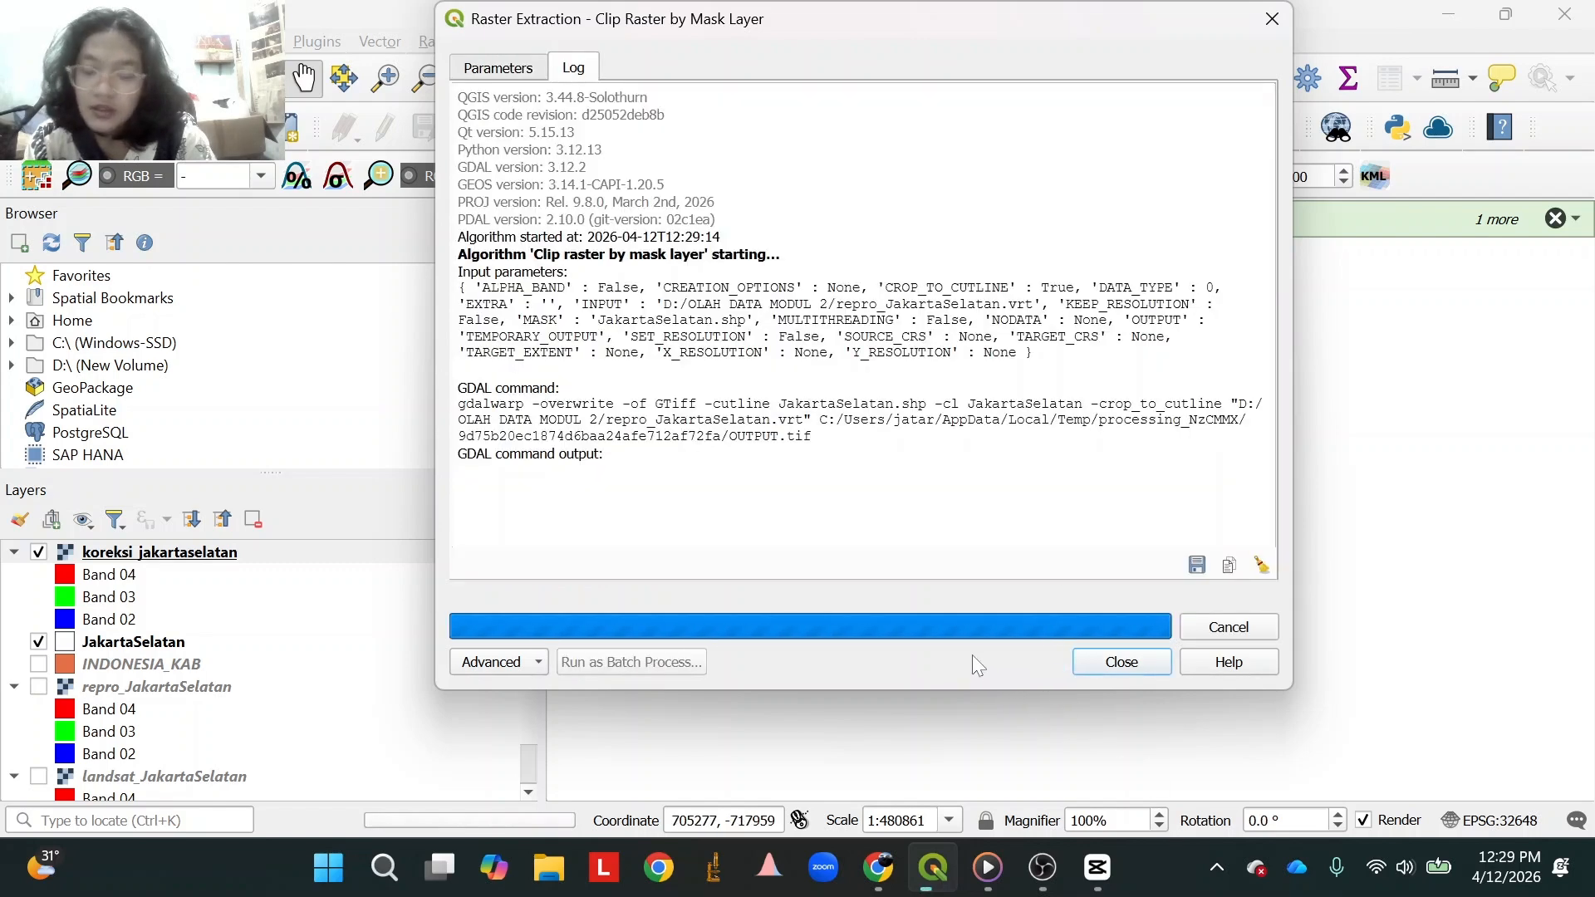
click(1123, 664)
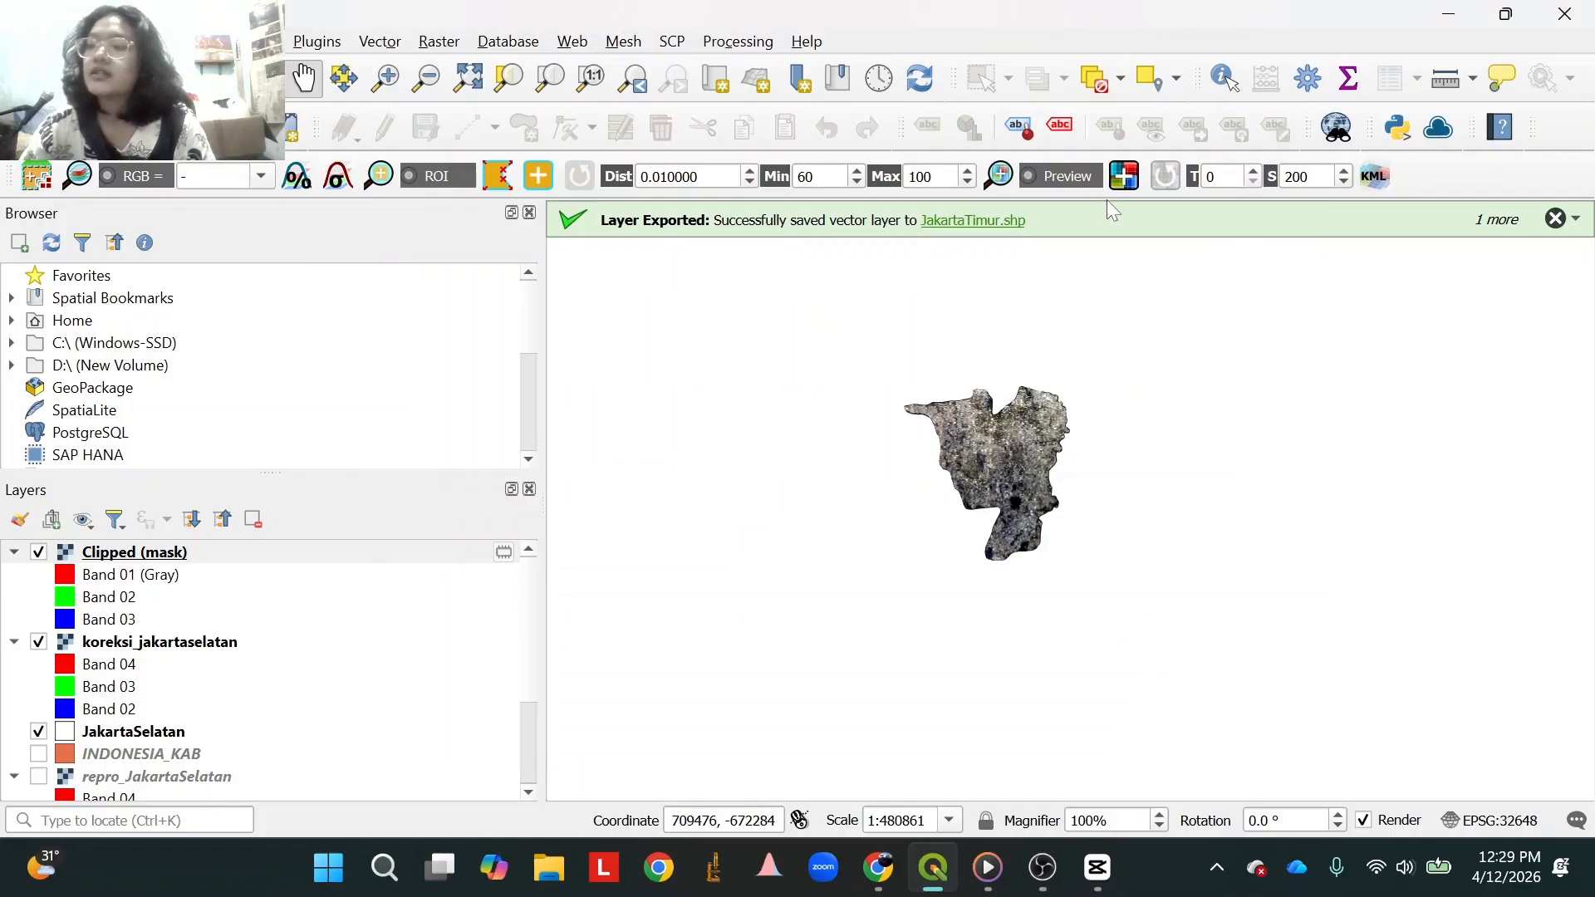
Render the Clipped (mask) layer in natural colour with Band 04 as red, Band 03 as green and Band 02 as blue.
right_click(170, 561)
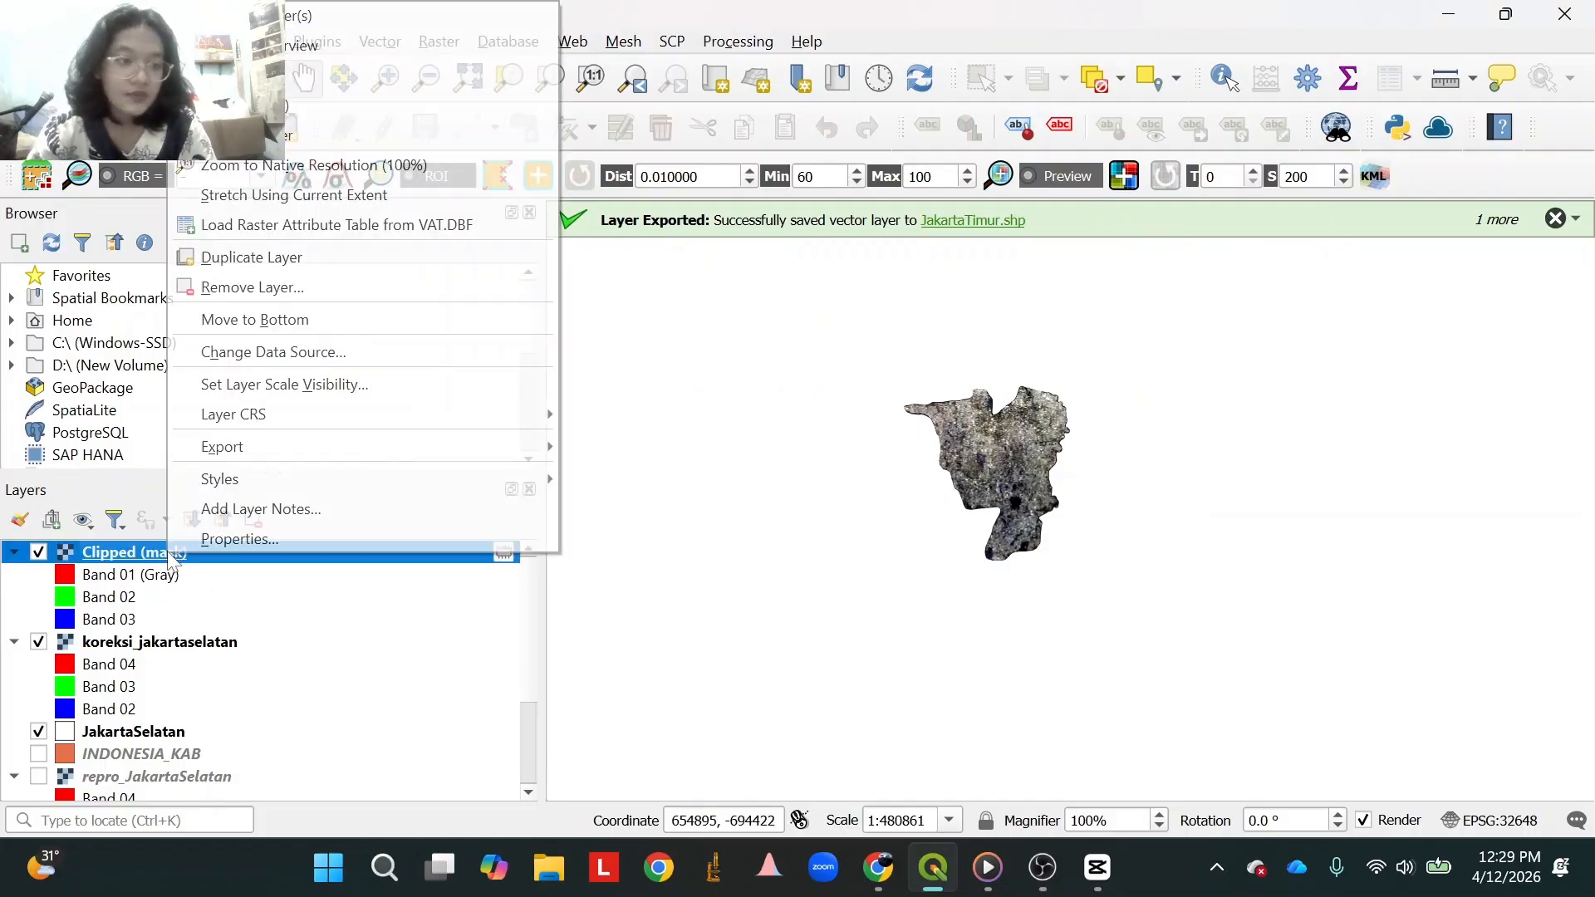
click(211, 541)
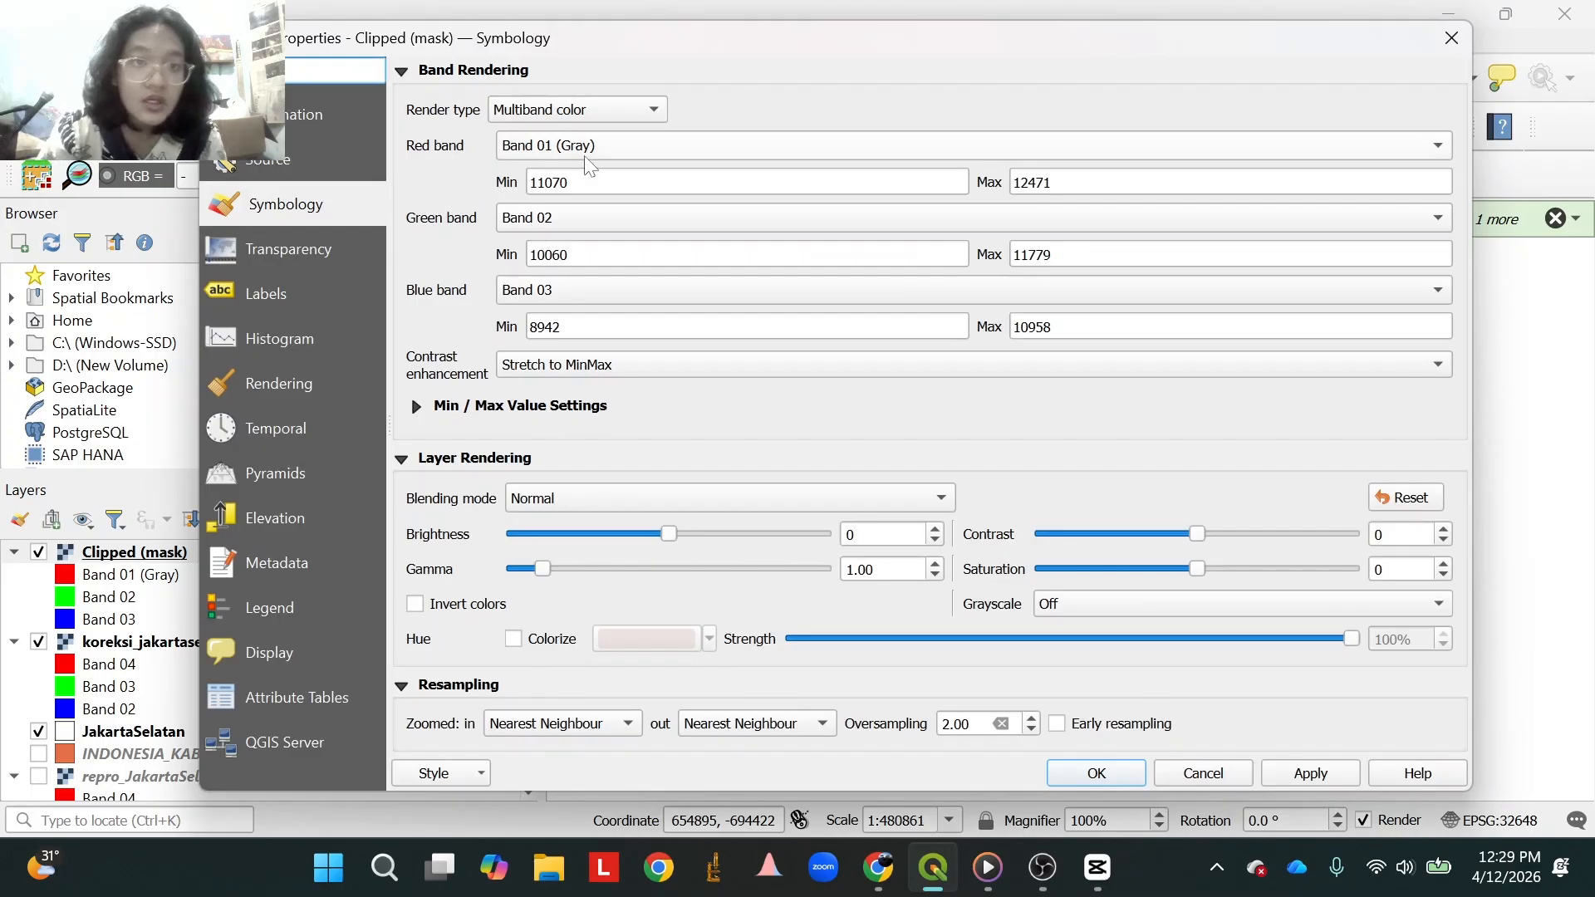
click(585, 156)
click(559, 222)
click(566, 228)
click(569, 241)
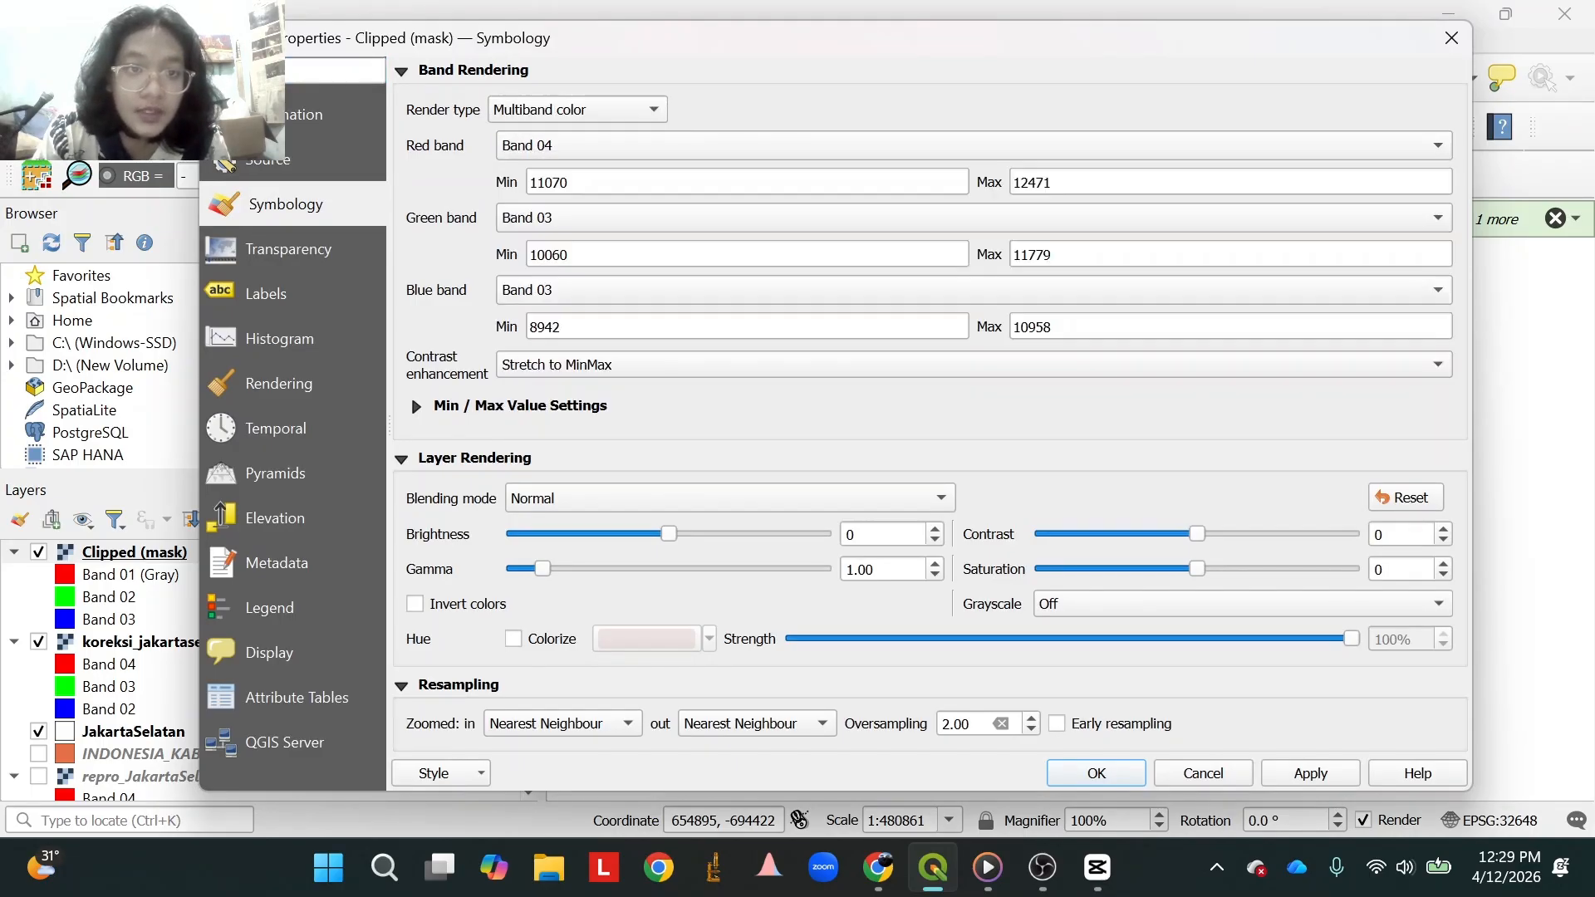
click(565, 295)
click(567, 263)
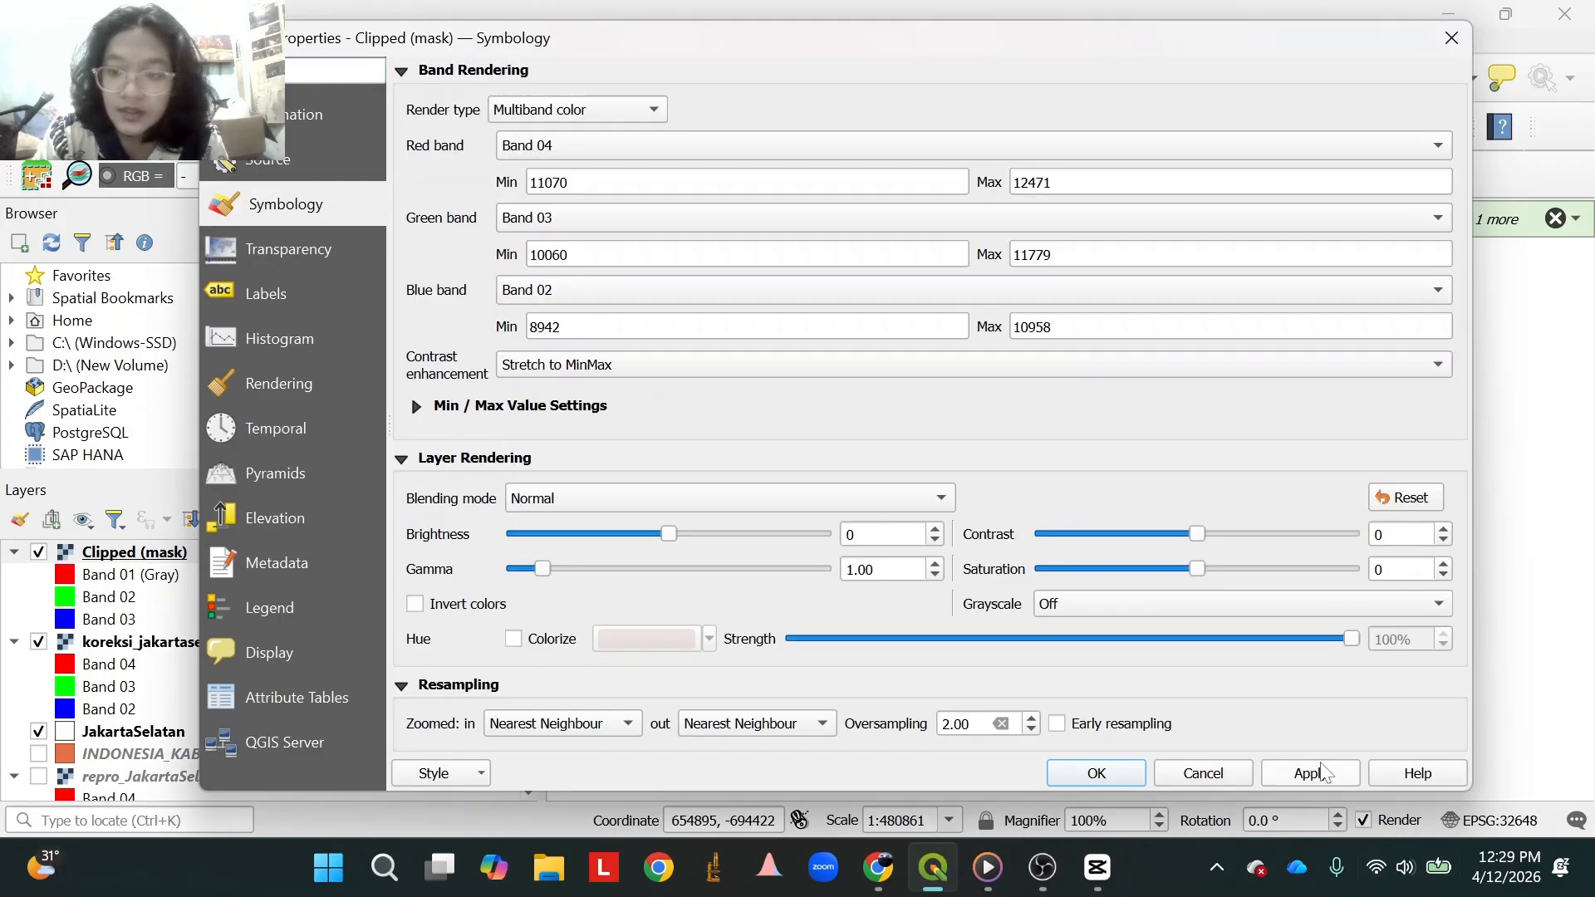
click(1311, 773)
click(1097, 773)
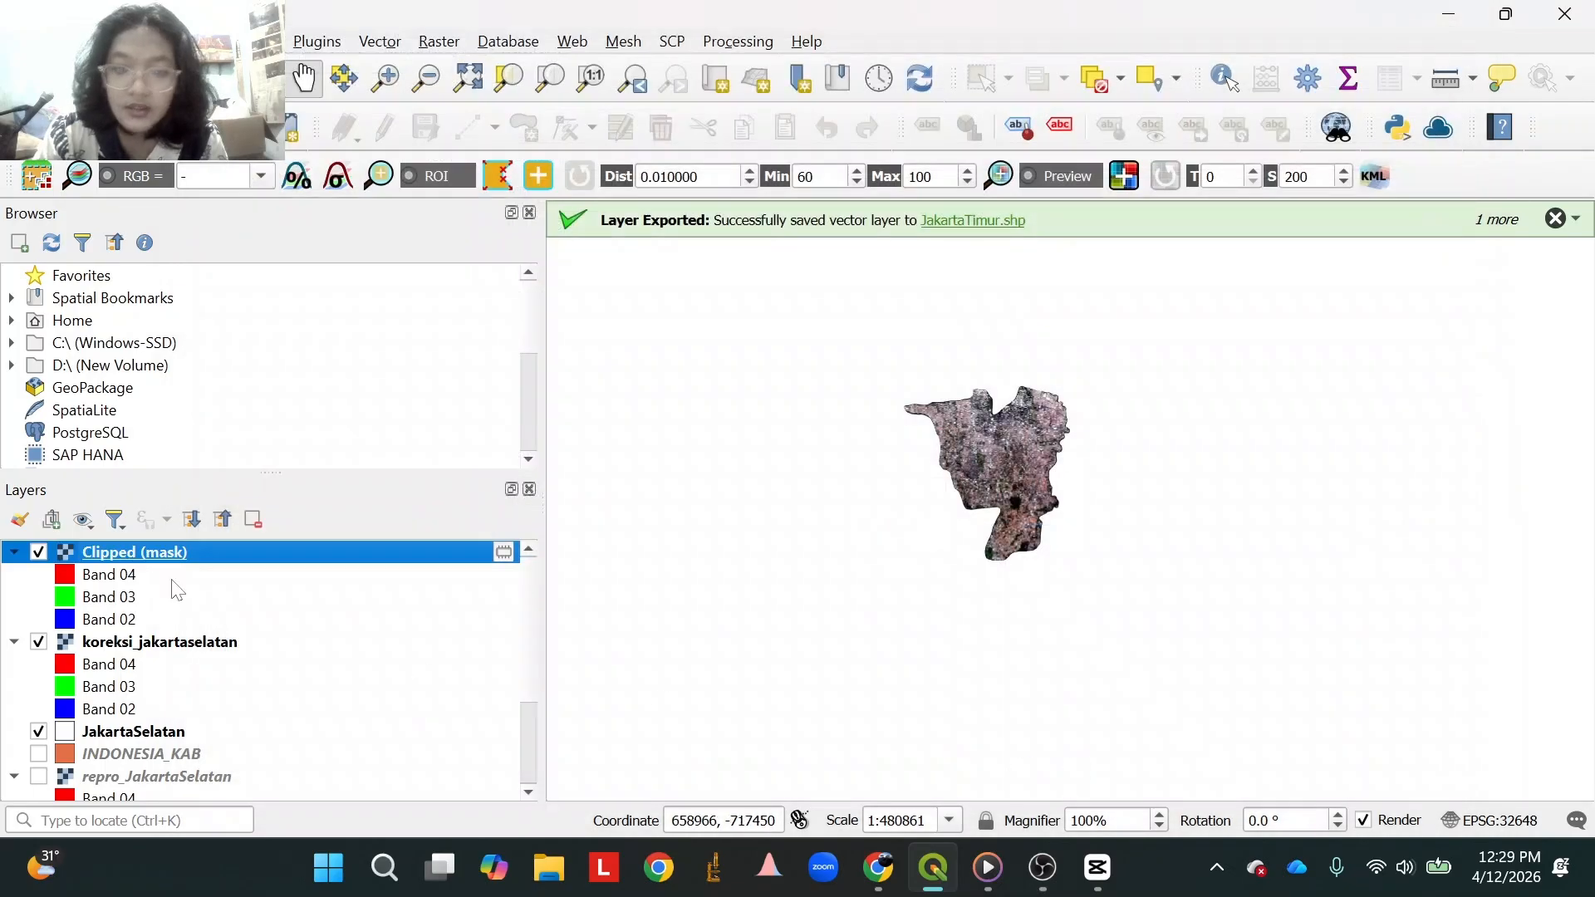
Remove the koreksi_jakartaselatan layer from the project.
click(131, 642)
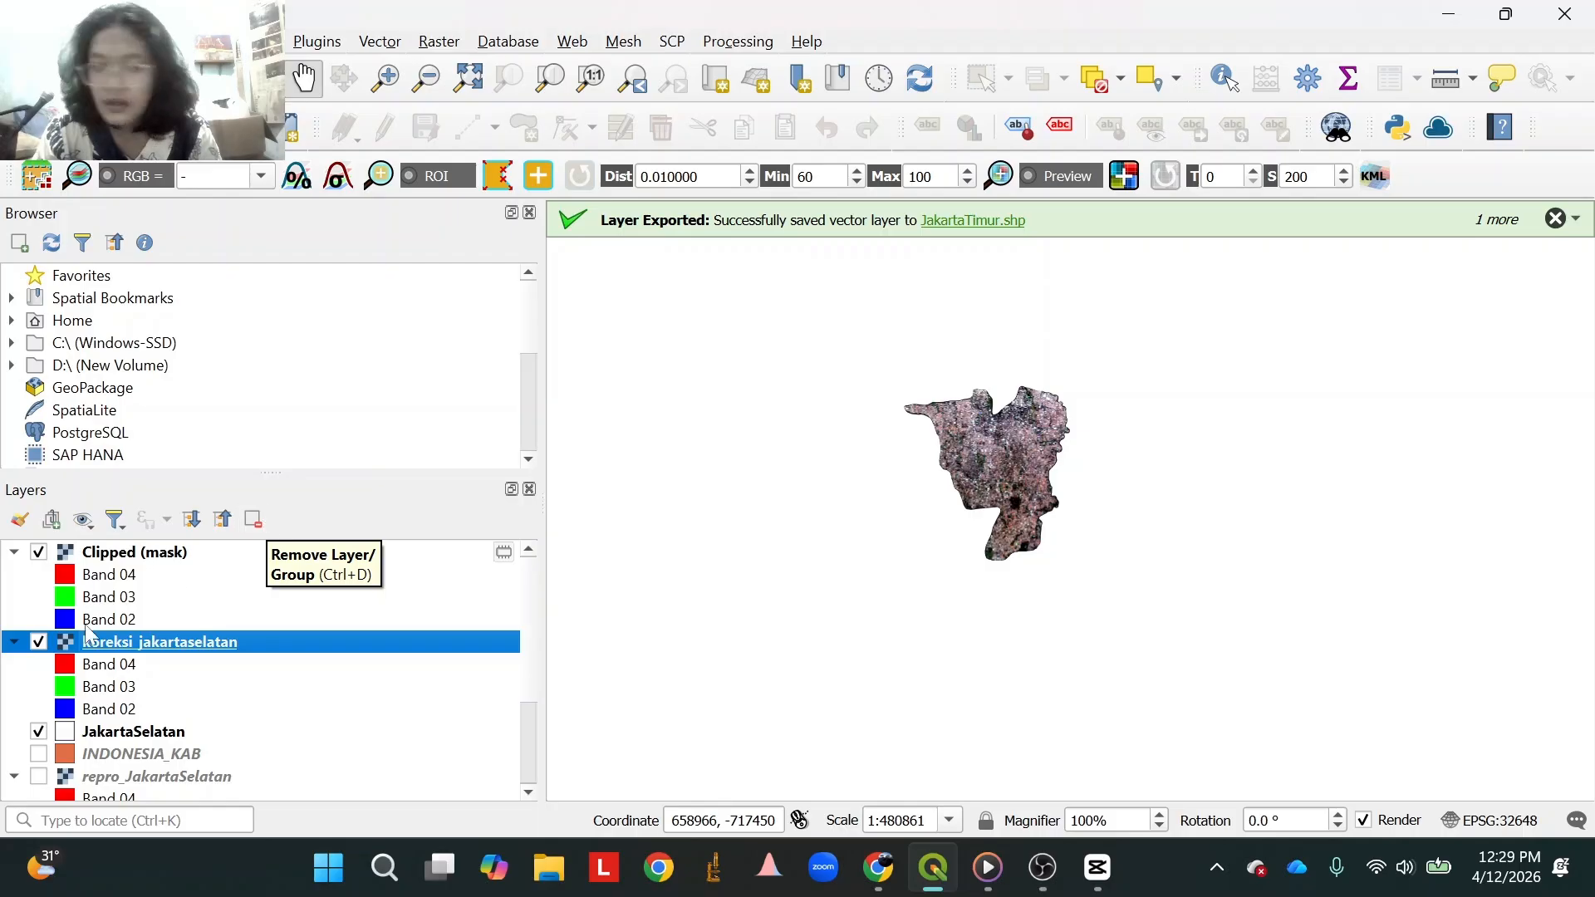
click(39, 642)
click(39, 642)
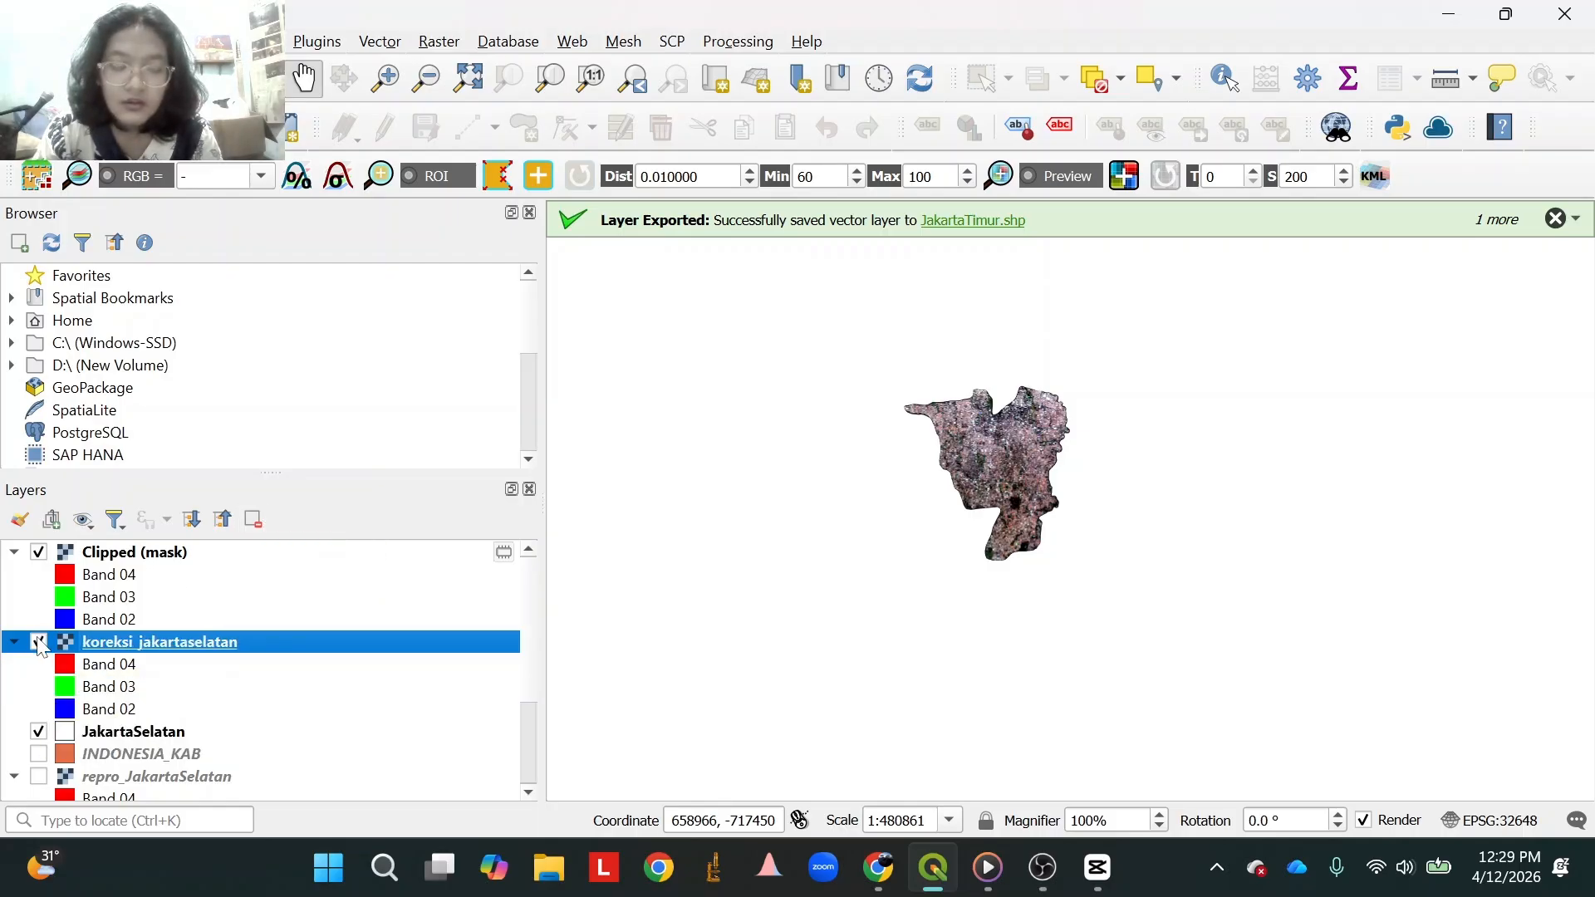
click(39, 642)
click(253, 520)
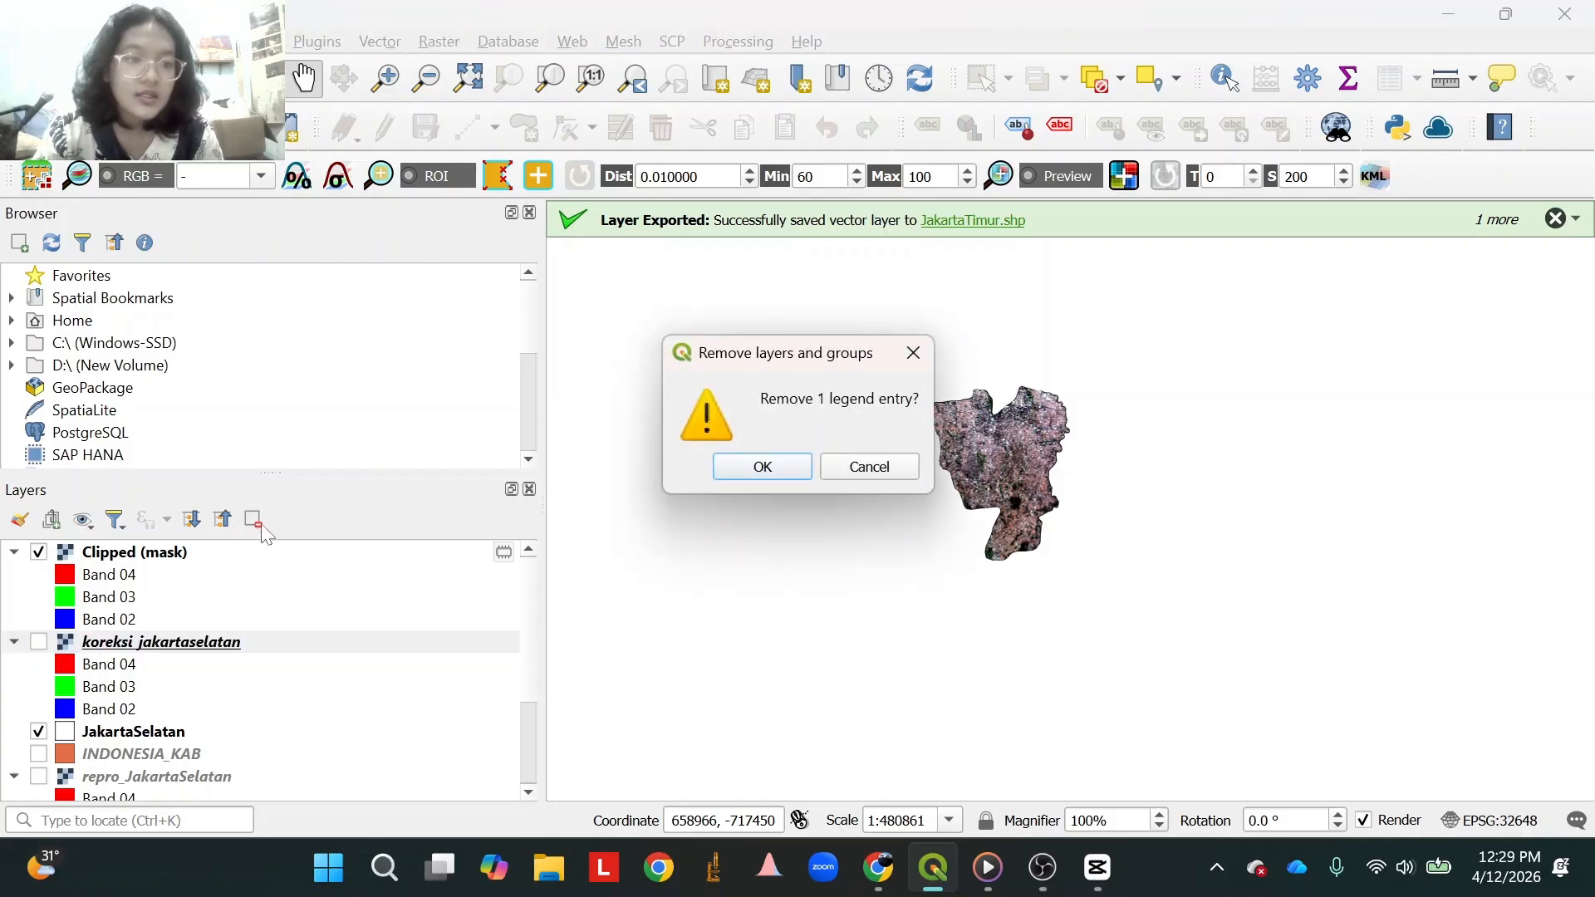
click(739, 470)
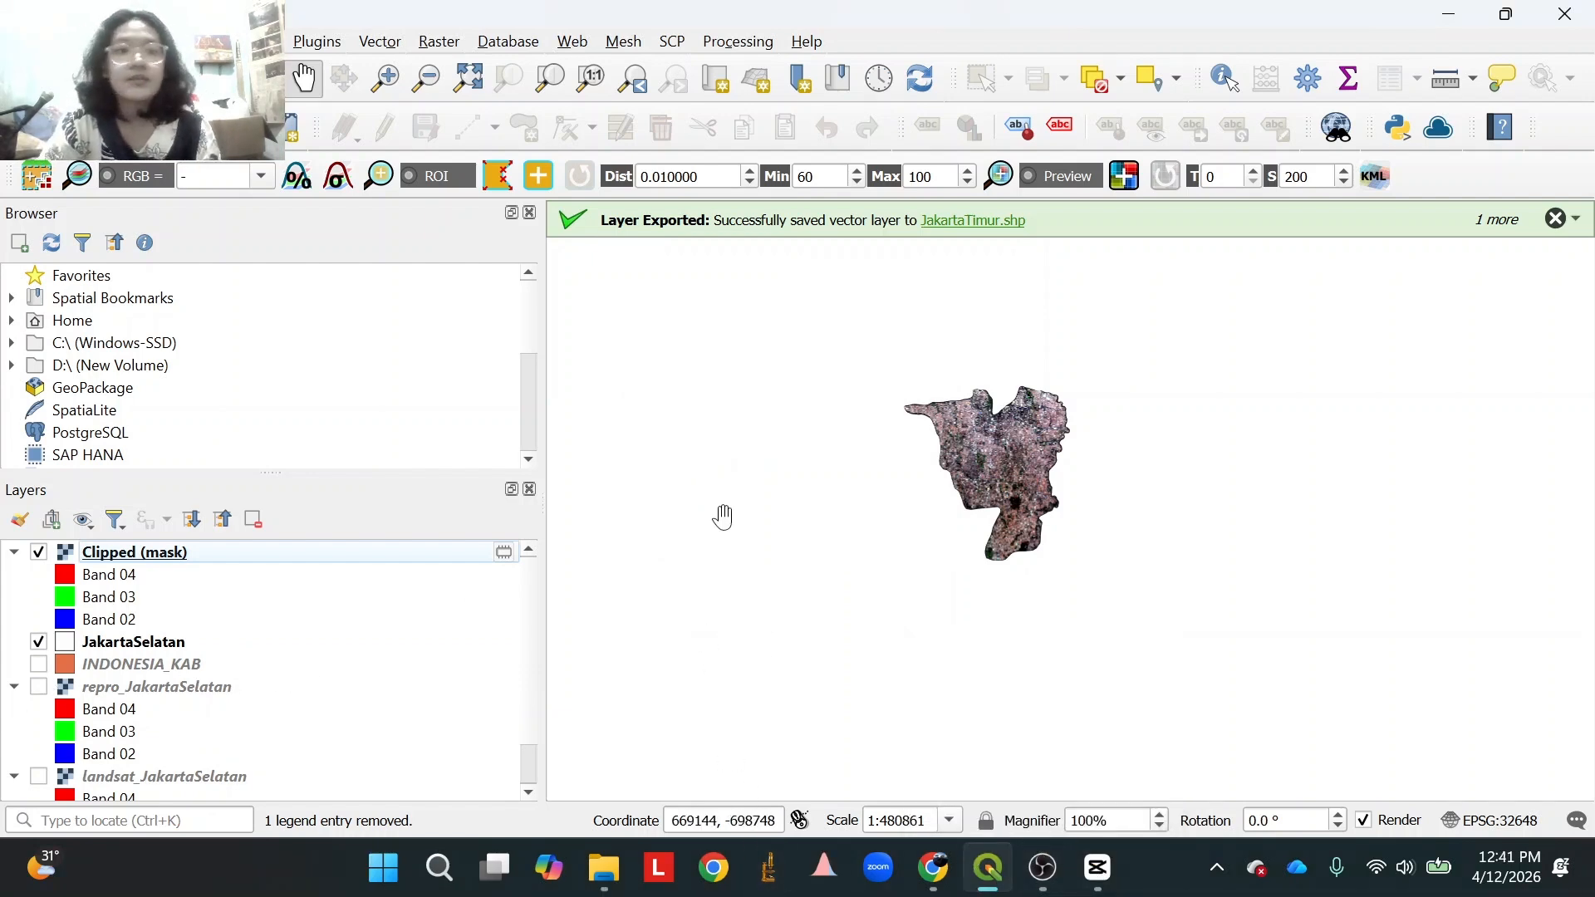
Clear the old raster datasets in the data source manager and browse to the Sentinel granule's IMG_DATA folder under Downloads, Sentinel ganjil kesekia.
key(ctrl+shift+v)
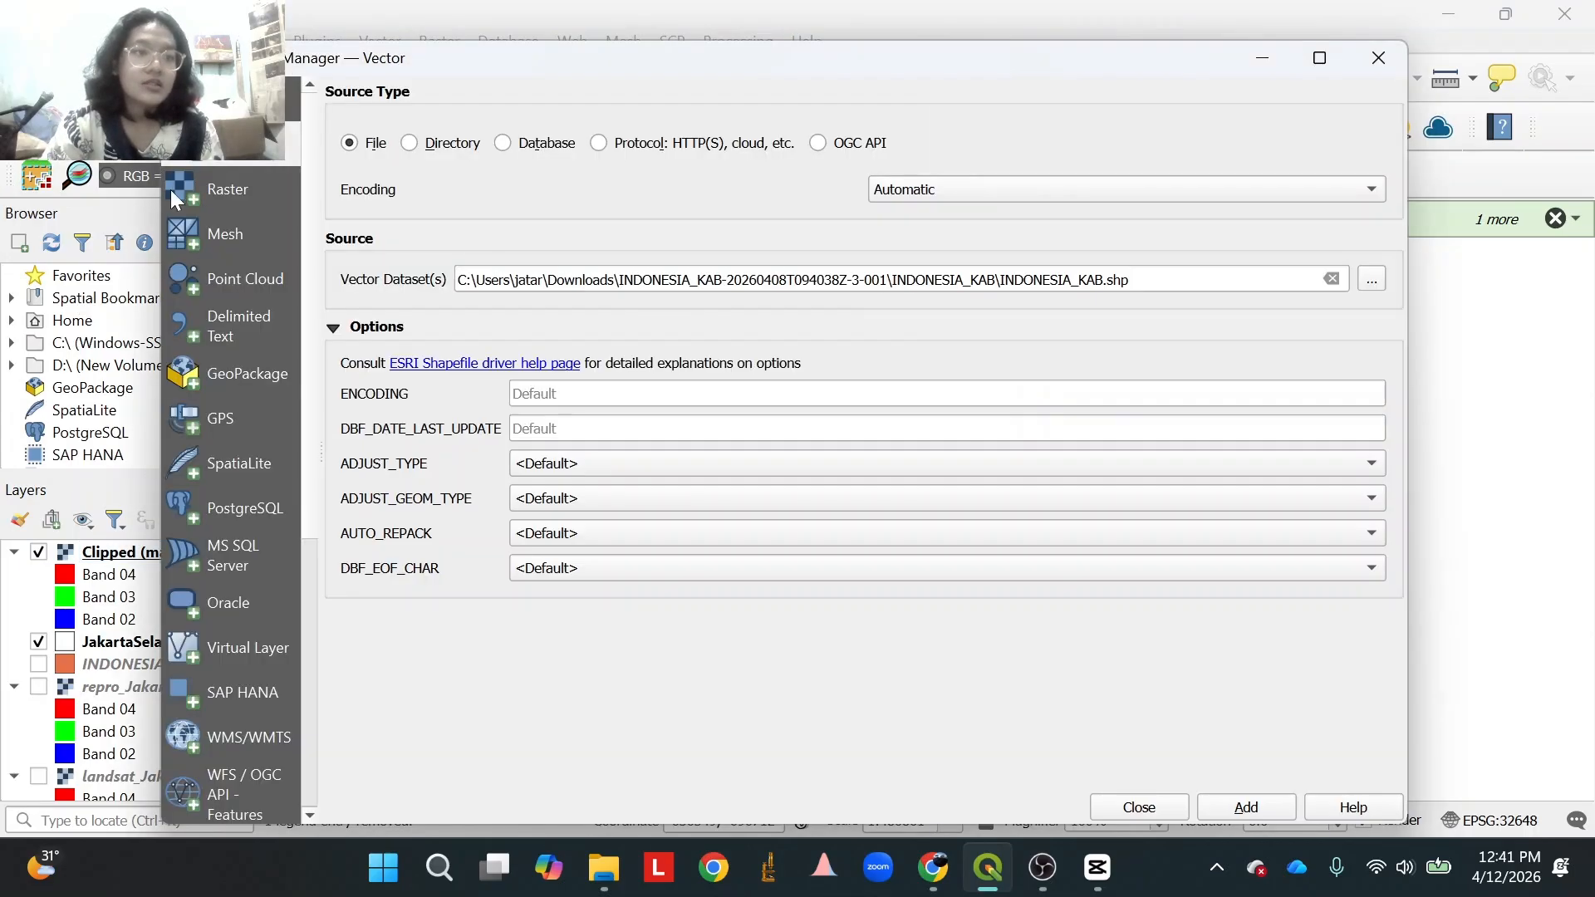
click(173, 189)
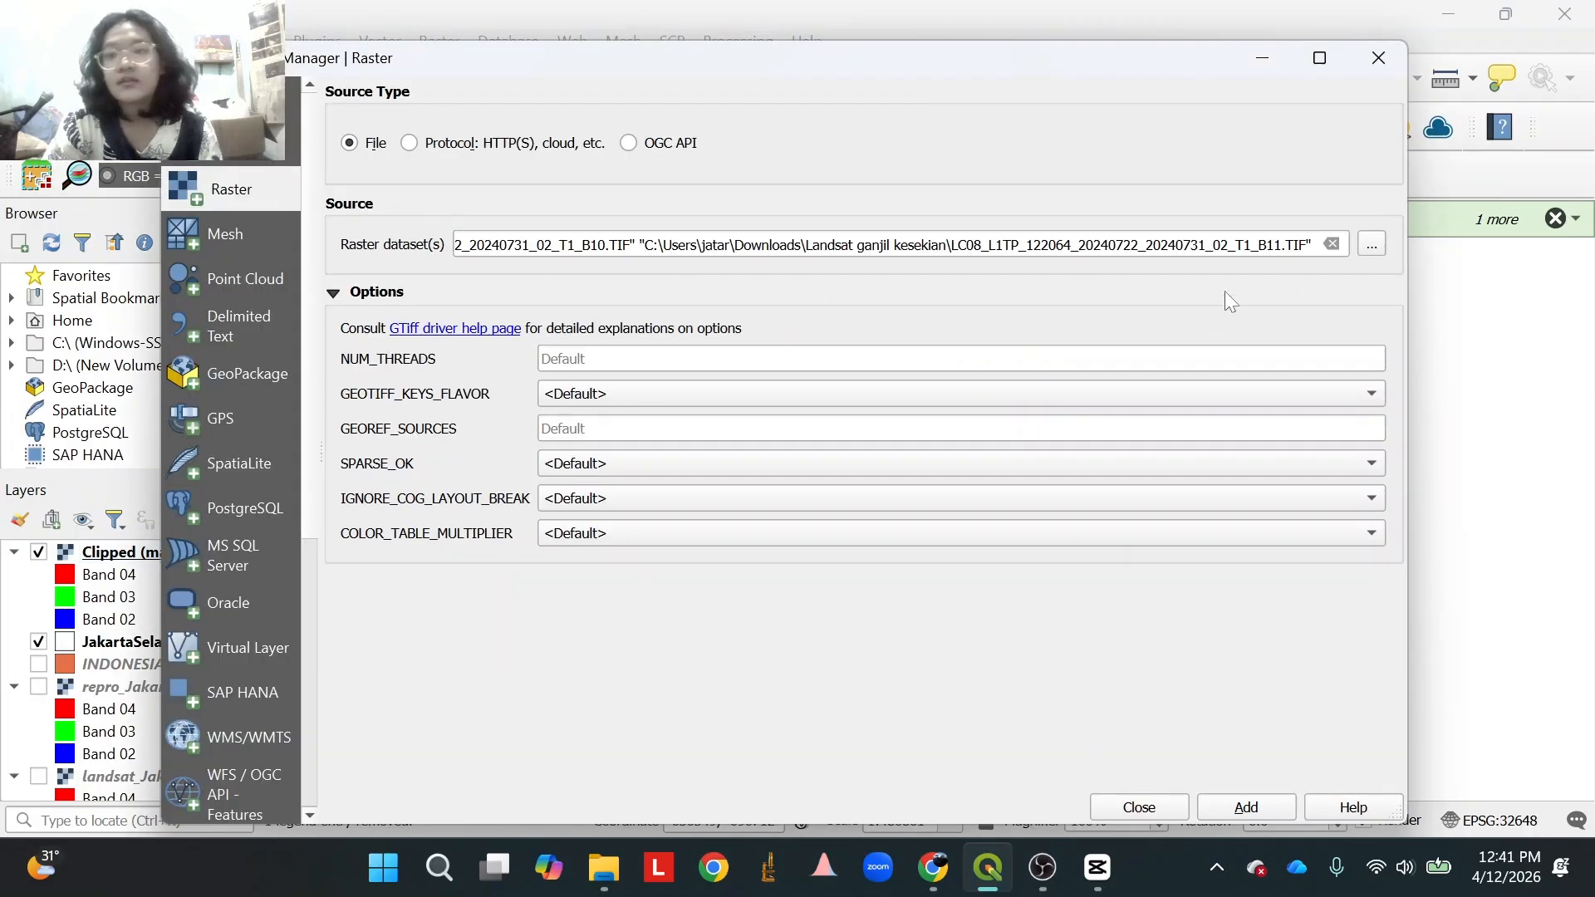
click(1331, 243)
click(1371, 244)
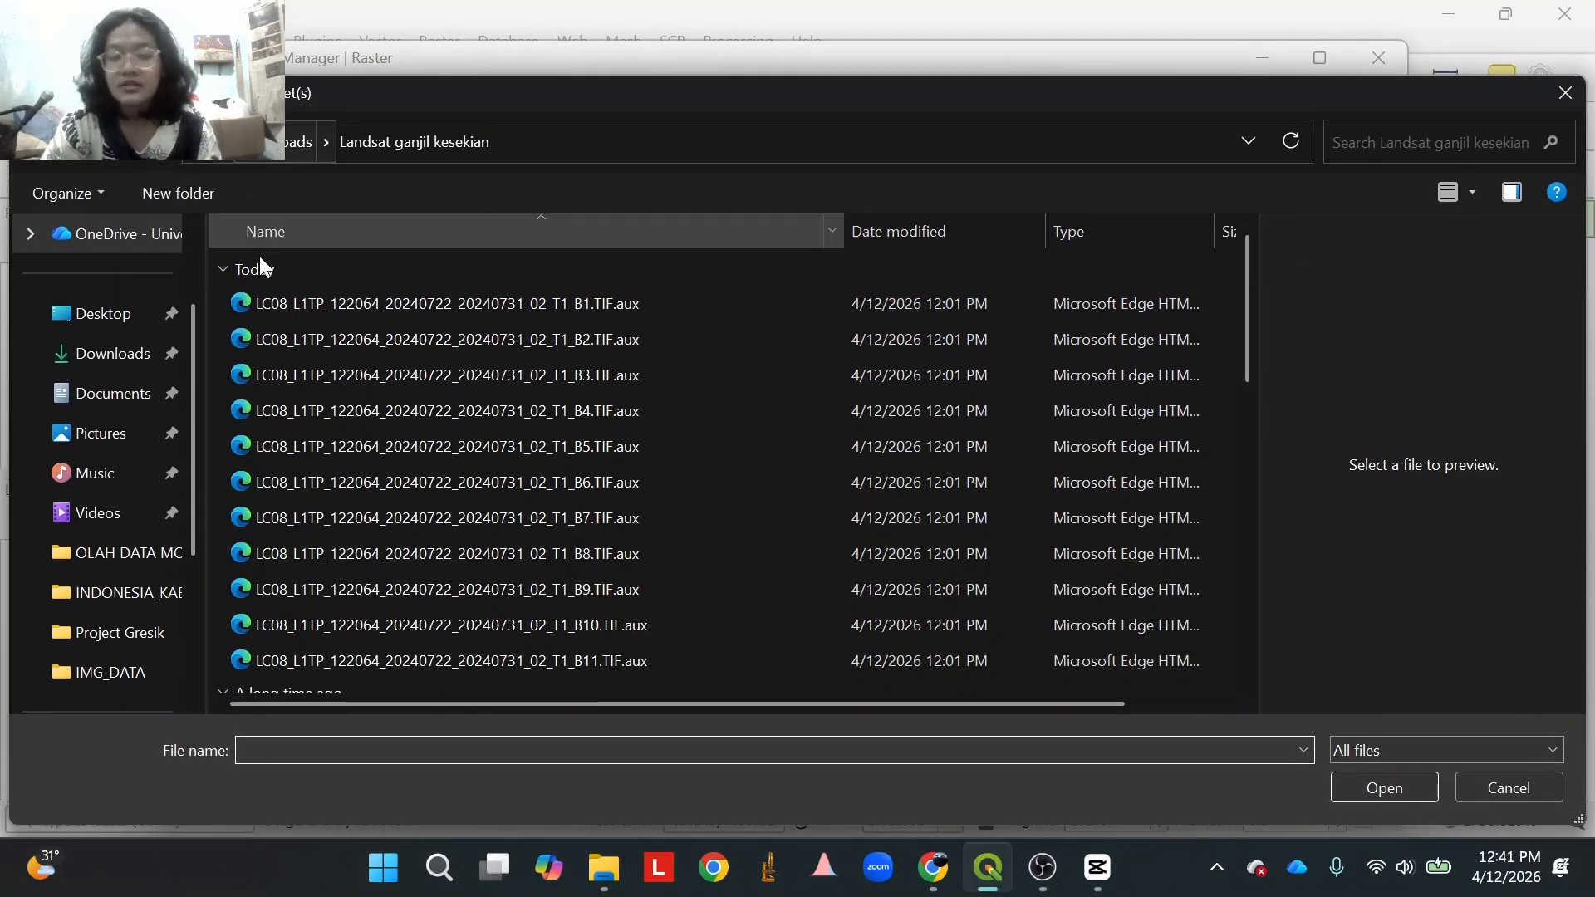
click(100, 359)
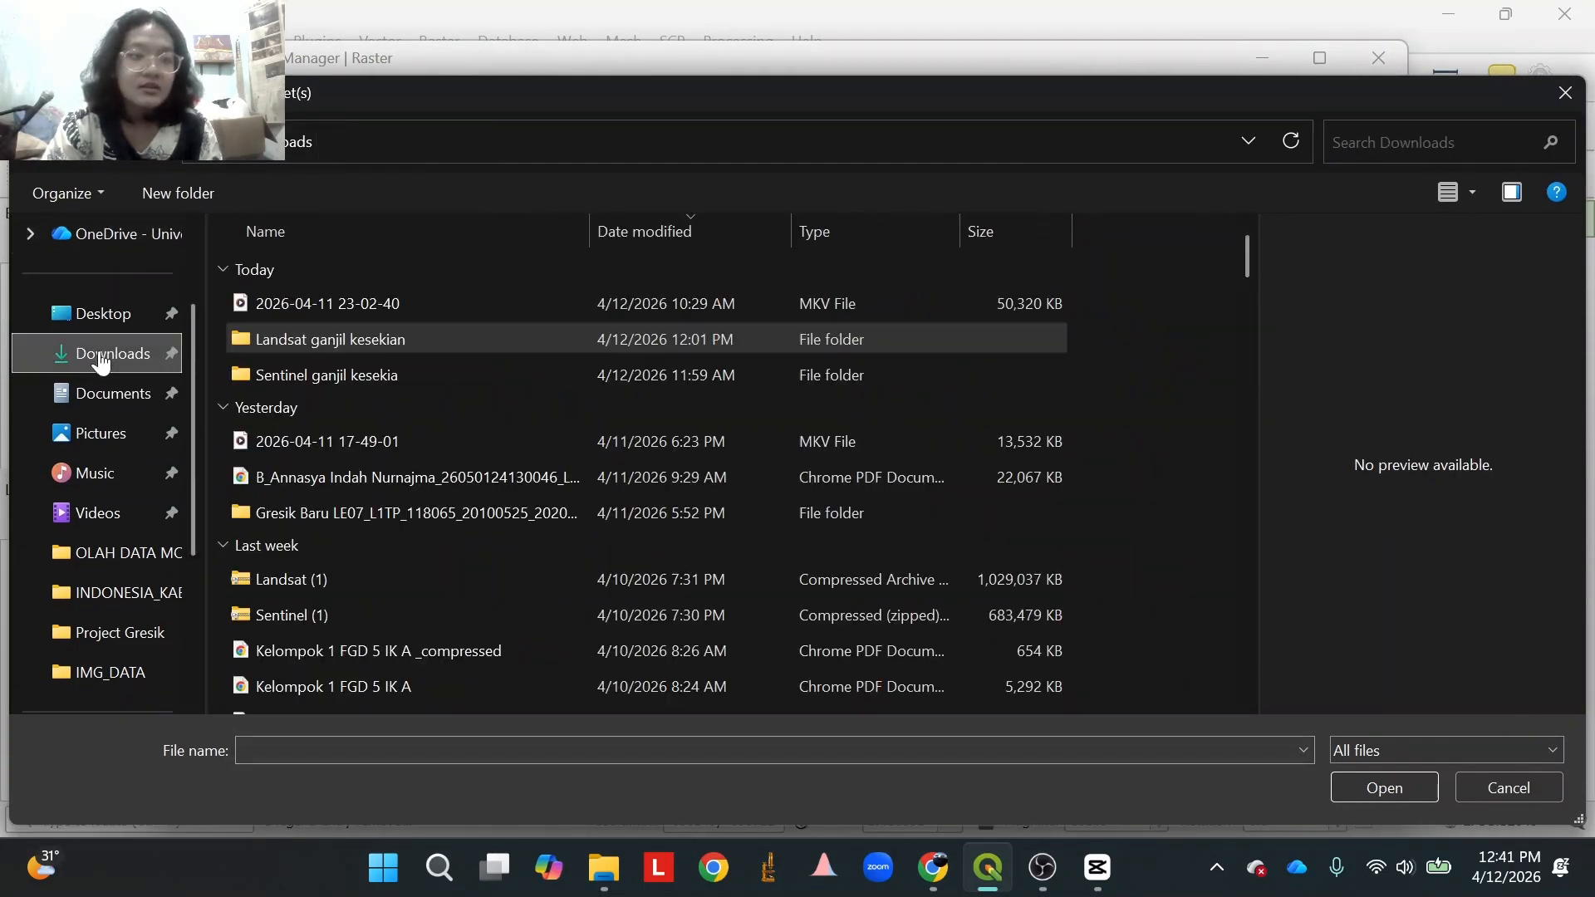
double_click(308, 374)
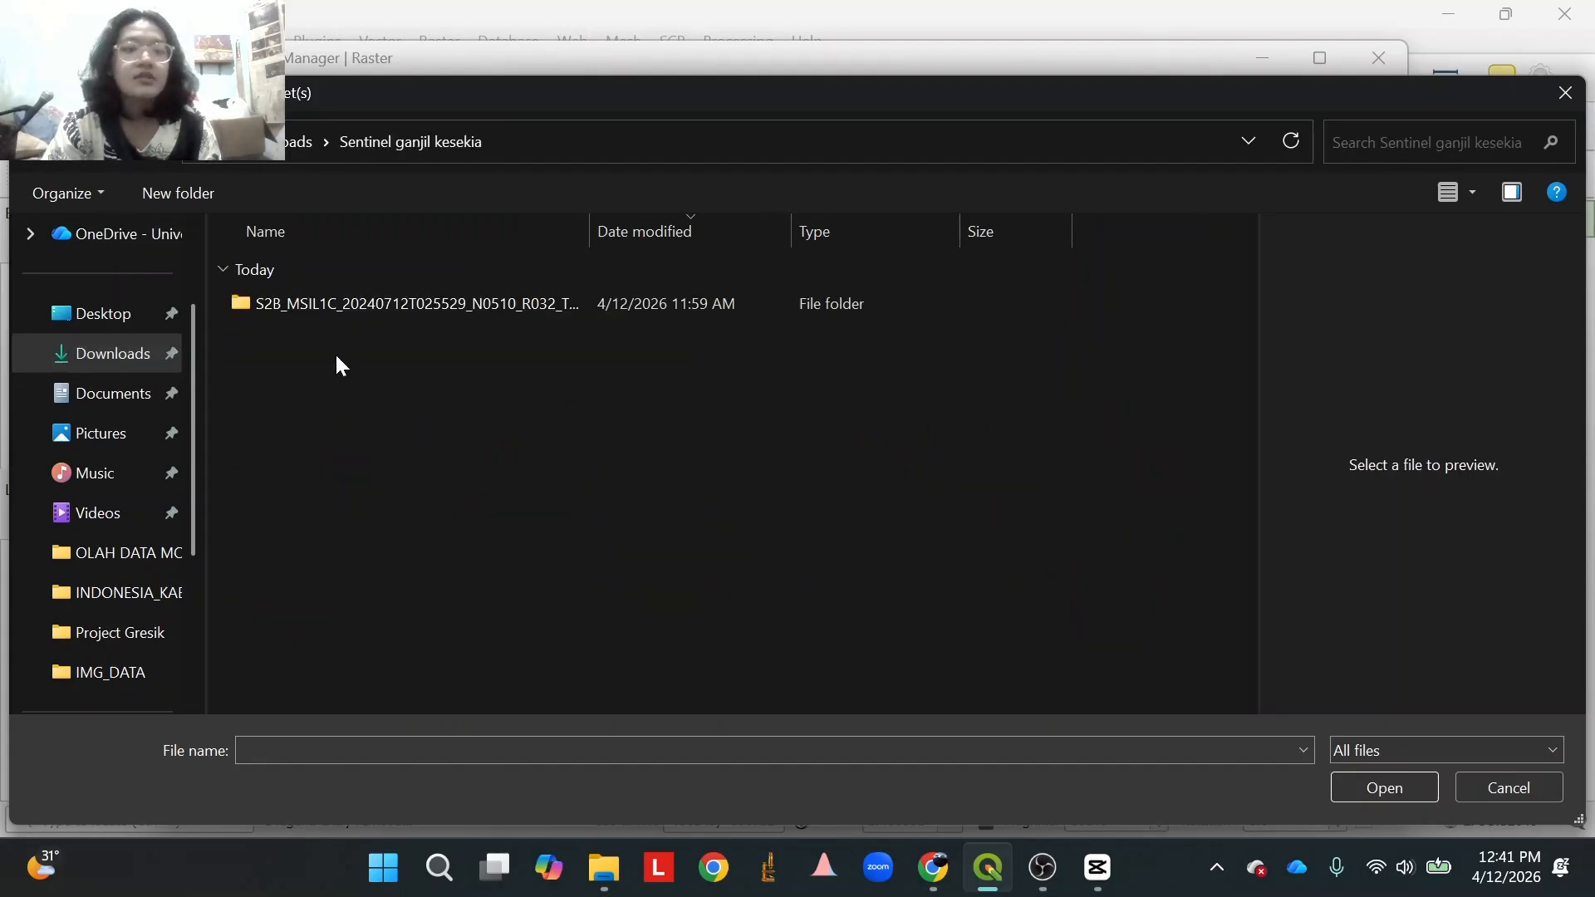
double_click(334, 305)
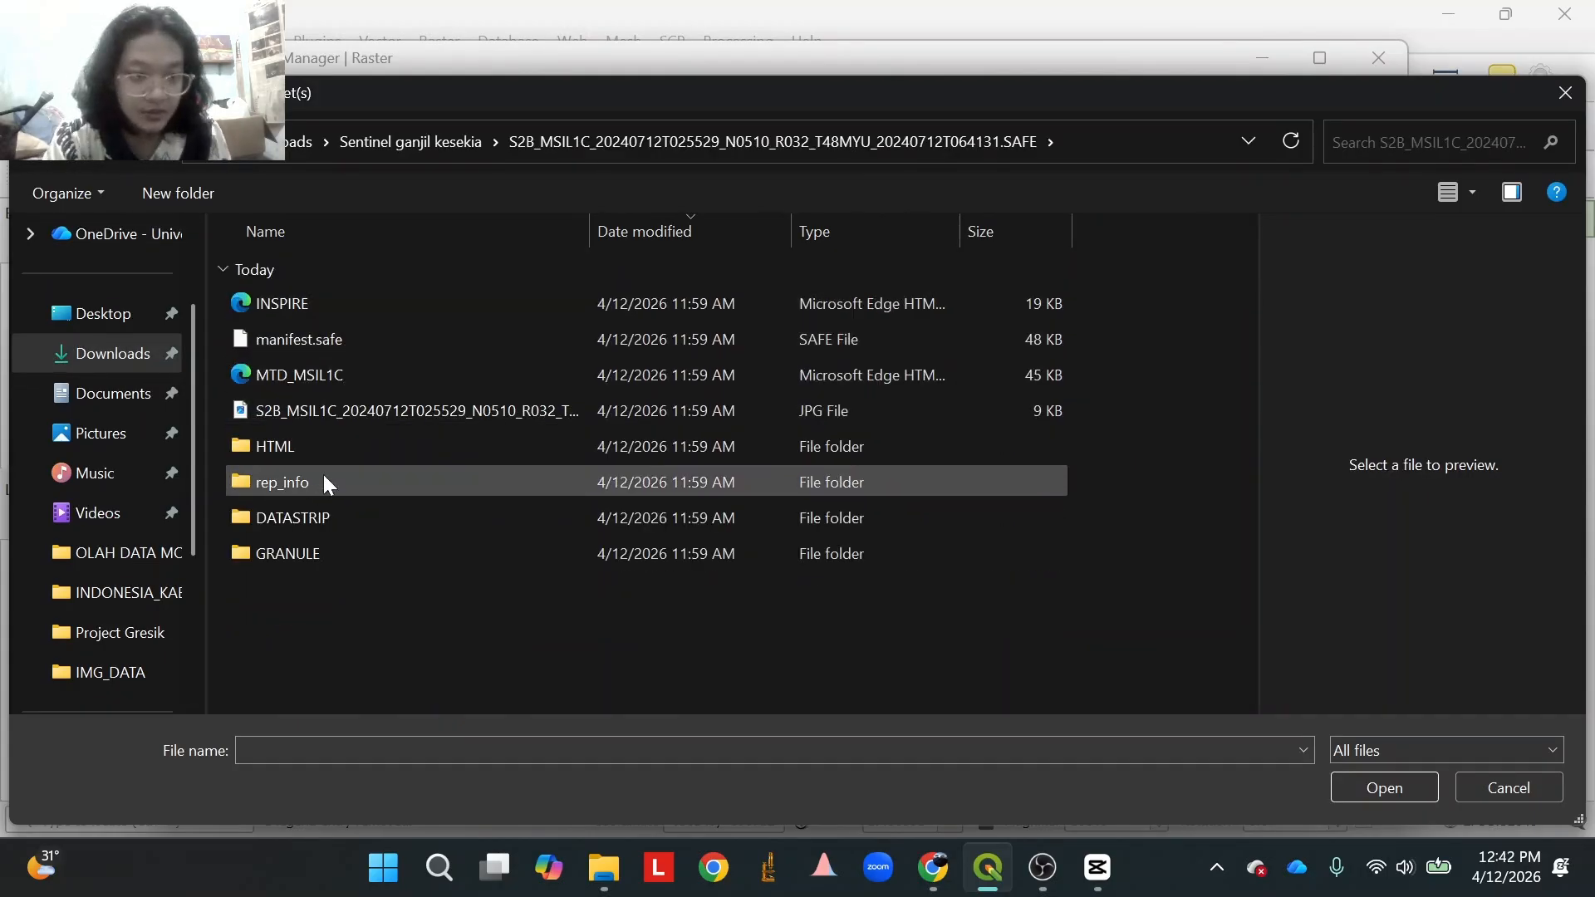
double_click(304, 551)
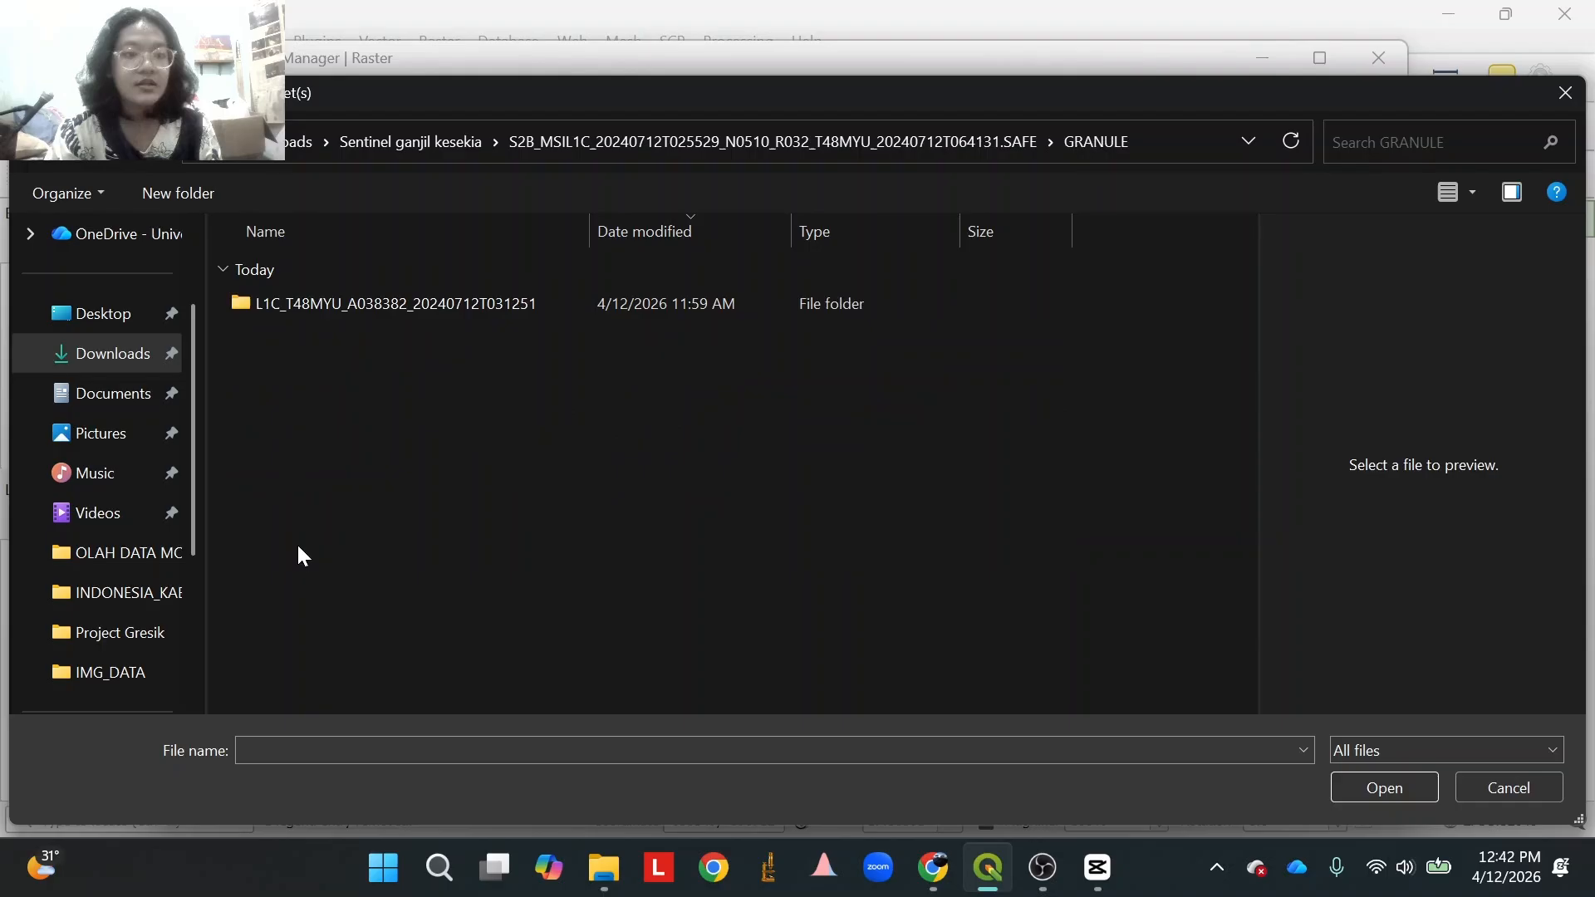
double_click(300, 306)
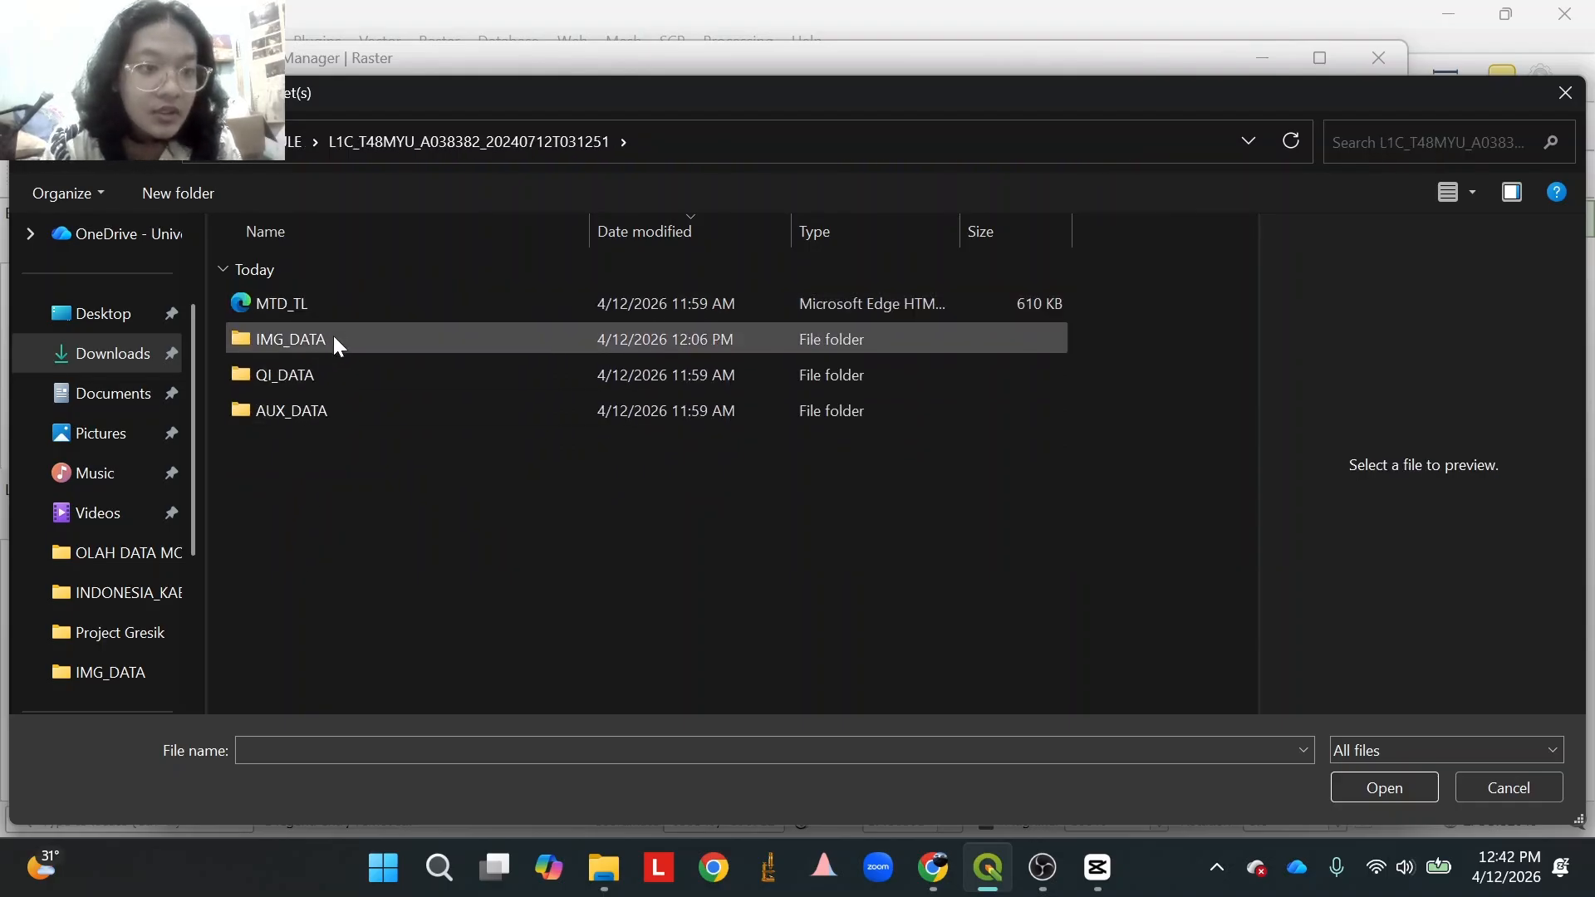
double_click(337, 339)
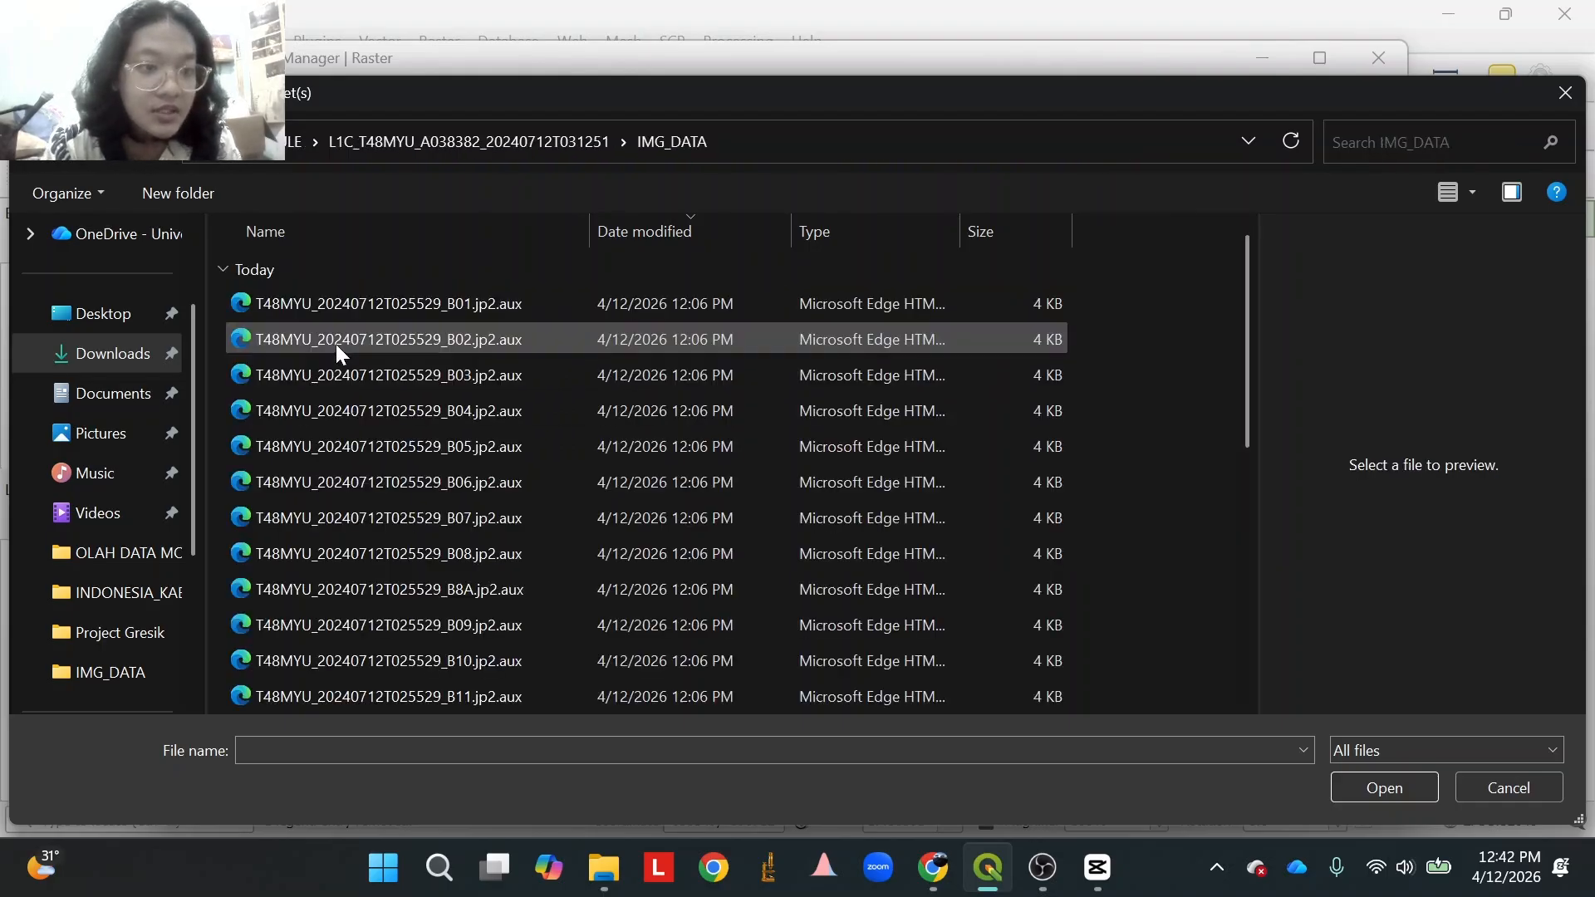
click(503, 305)
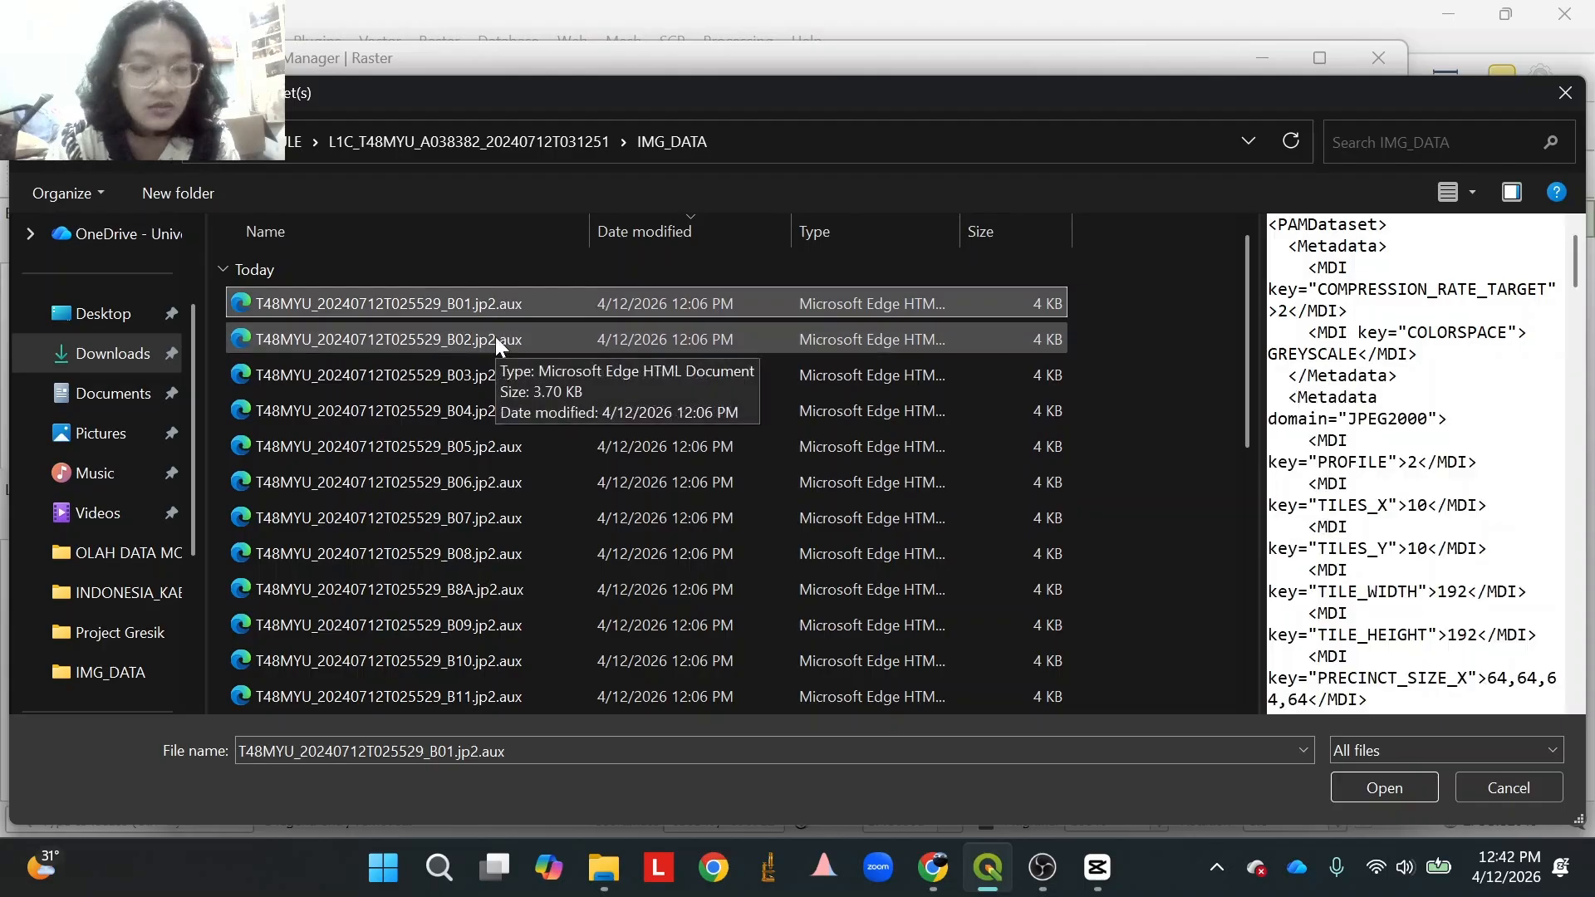
key(shift+Down)
key(shift+Down)
key(shift+Down)
key(shift+Down)
key(shift+Down)
key(shift+Down)
key(shift+Down)
key(shift+Down)
key(shift+Down)
key(shift+Down)
key(shift+Down)
key(shift+Down)
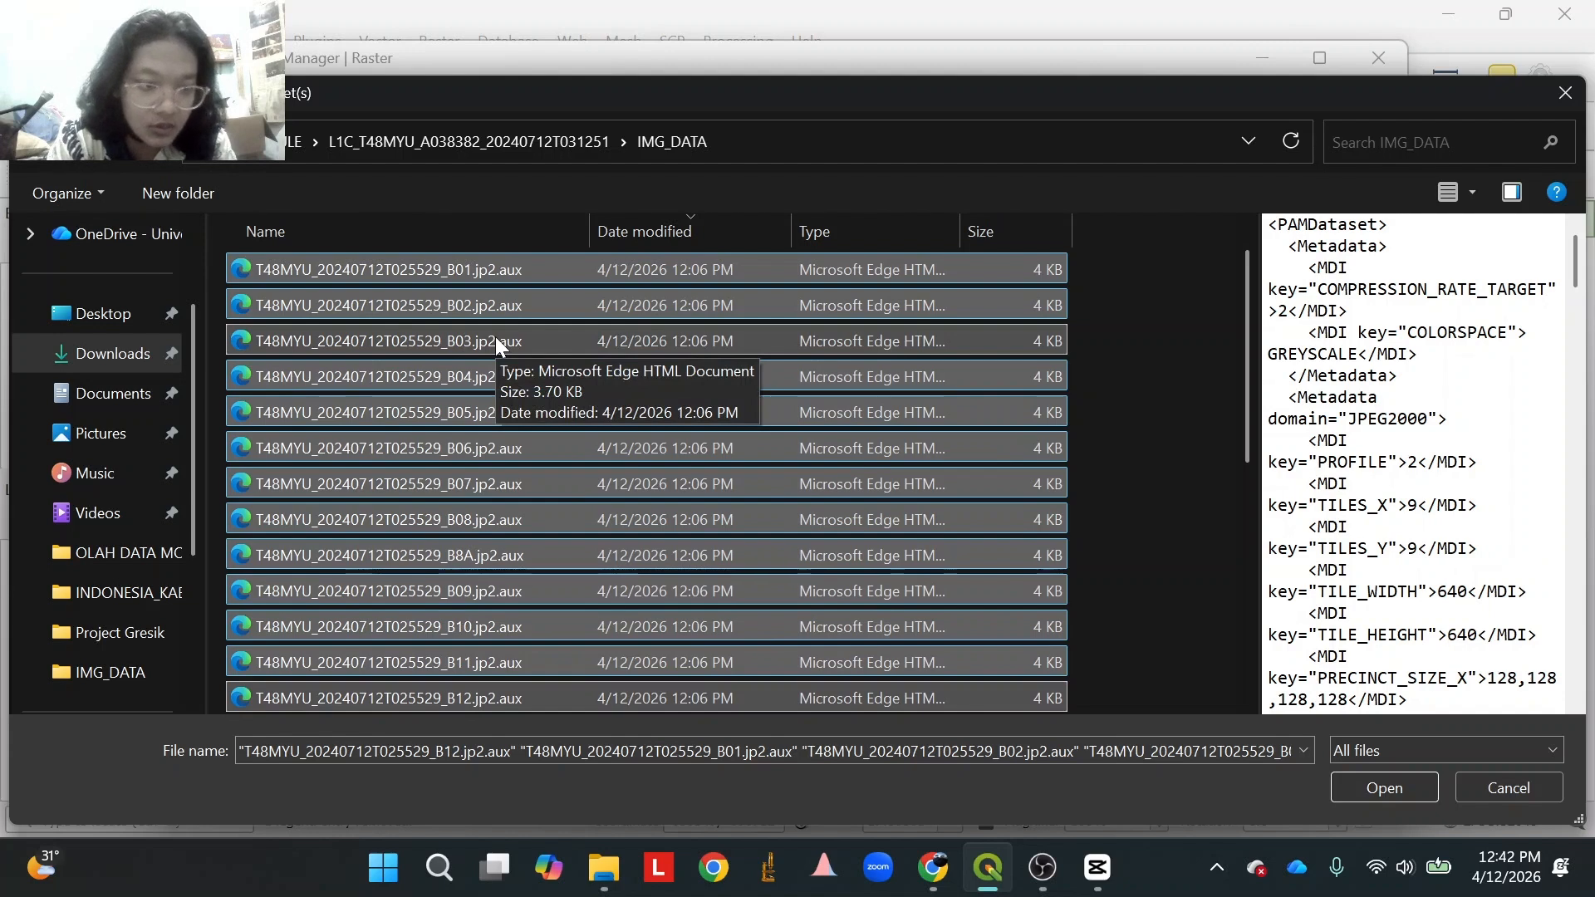
click(1140, 362)
Add the Sentinel band files B01 to B12 and B8A in .jp2 format as raster layers, leaving out TCI and the .aux files.
scroll(1140, 362, down, 3)
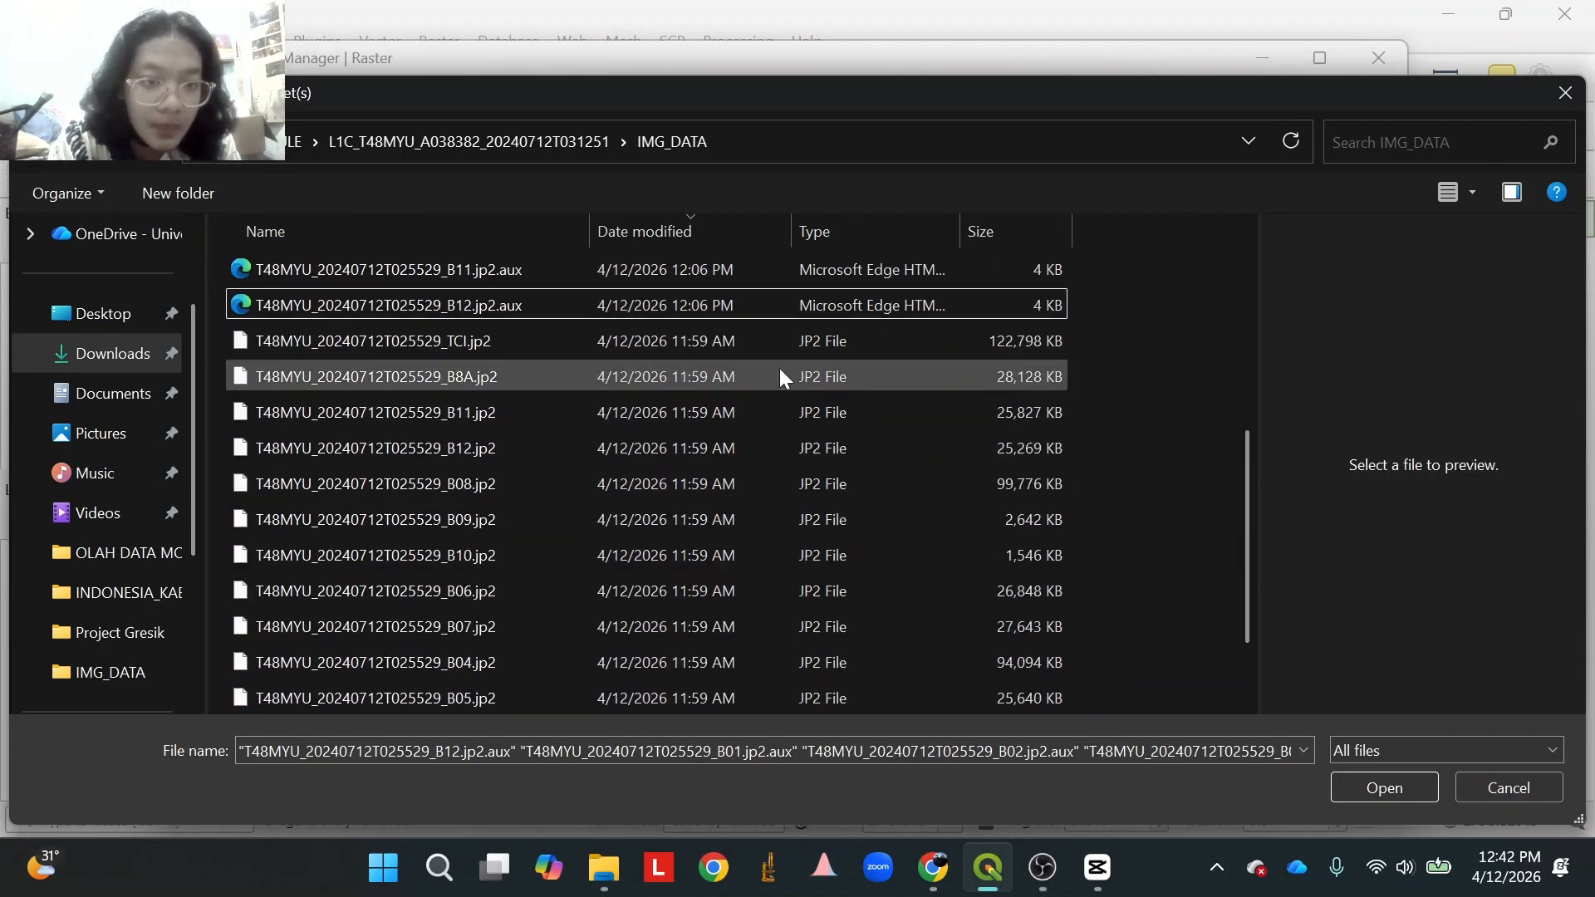
scroll(608, 531, down, 1)
click(589, 680)
key(shift+Up)
key(shift+Up)
key(shift+Up)
key(shift+Up)
key(shift+Up)
key(shift+Up)
key(shift+Up)
key(shift+Up)
key(shift+Up)
key(shift+Up)
key(shift+Up)
key(shift+Up)
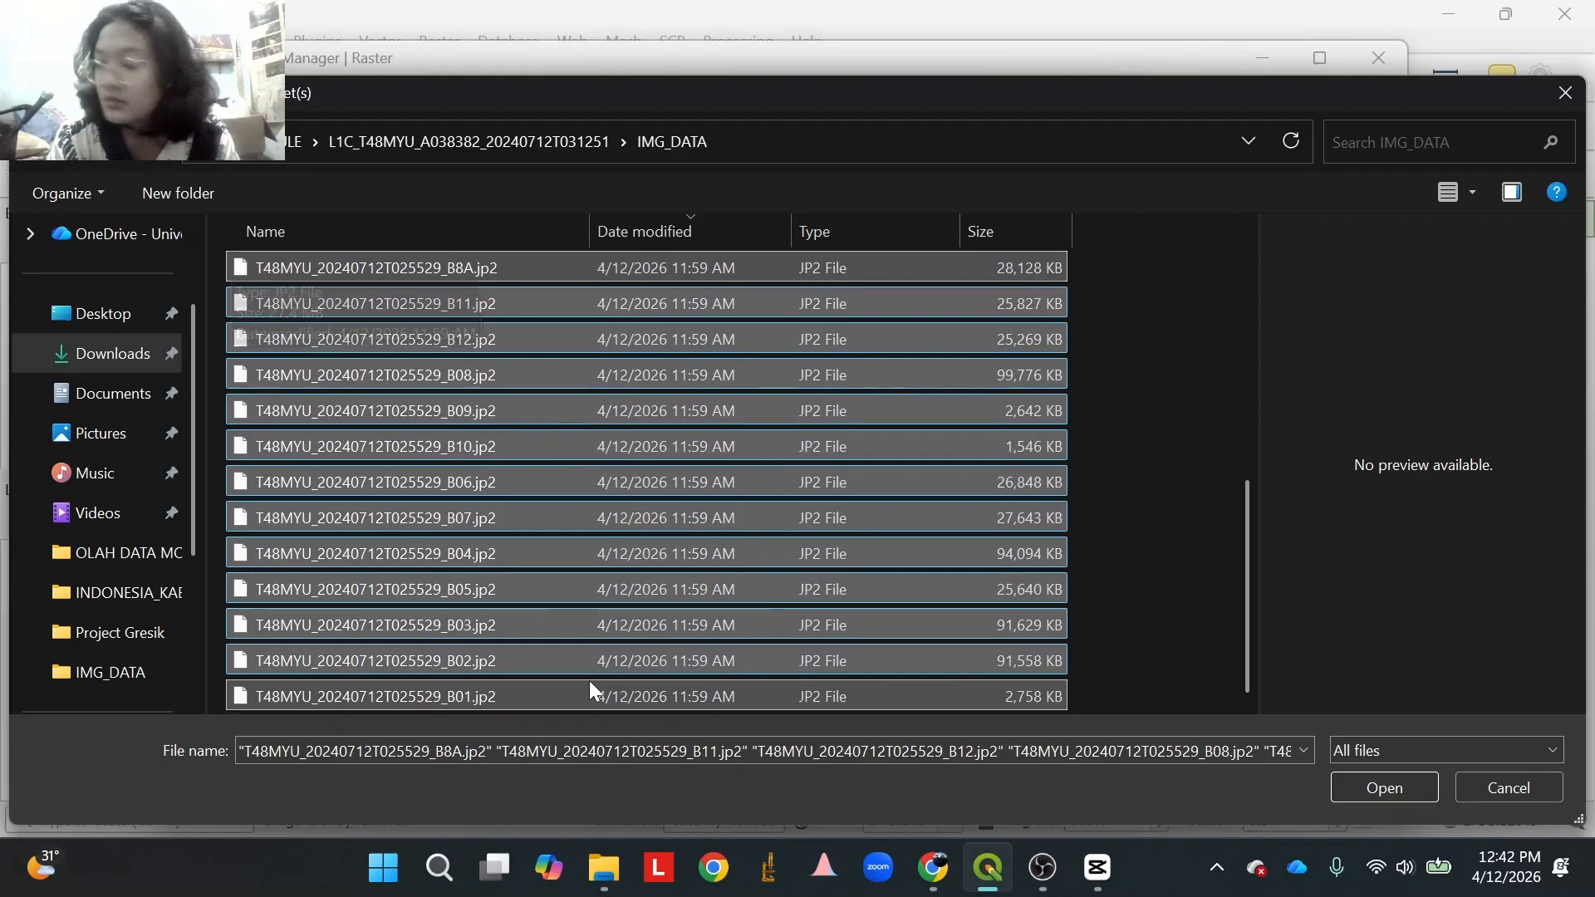
scroll(581, 419, up, 1)
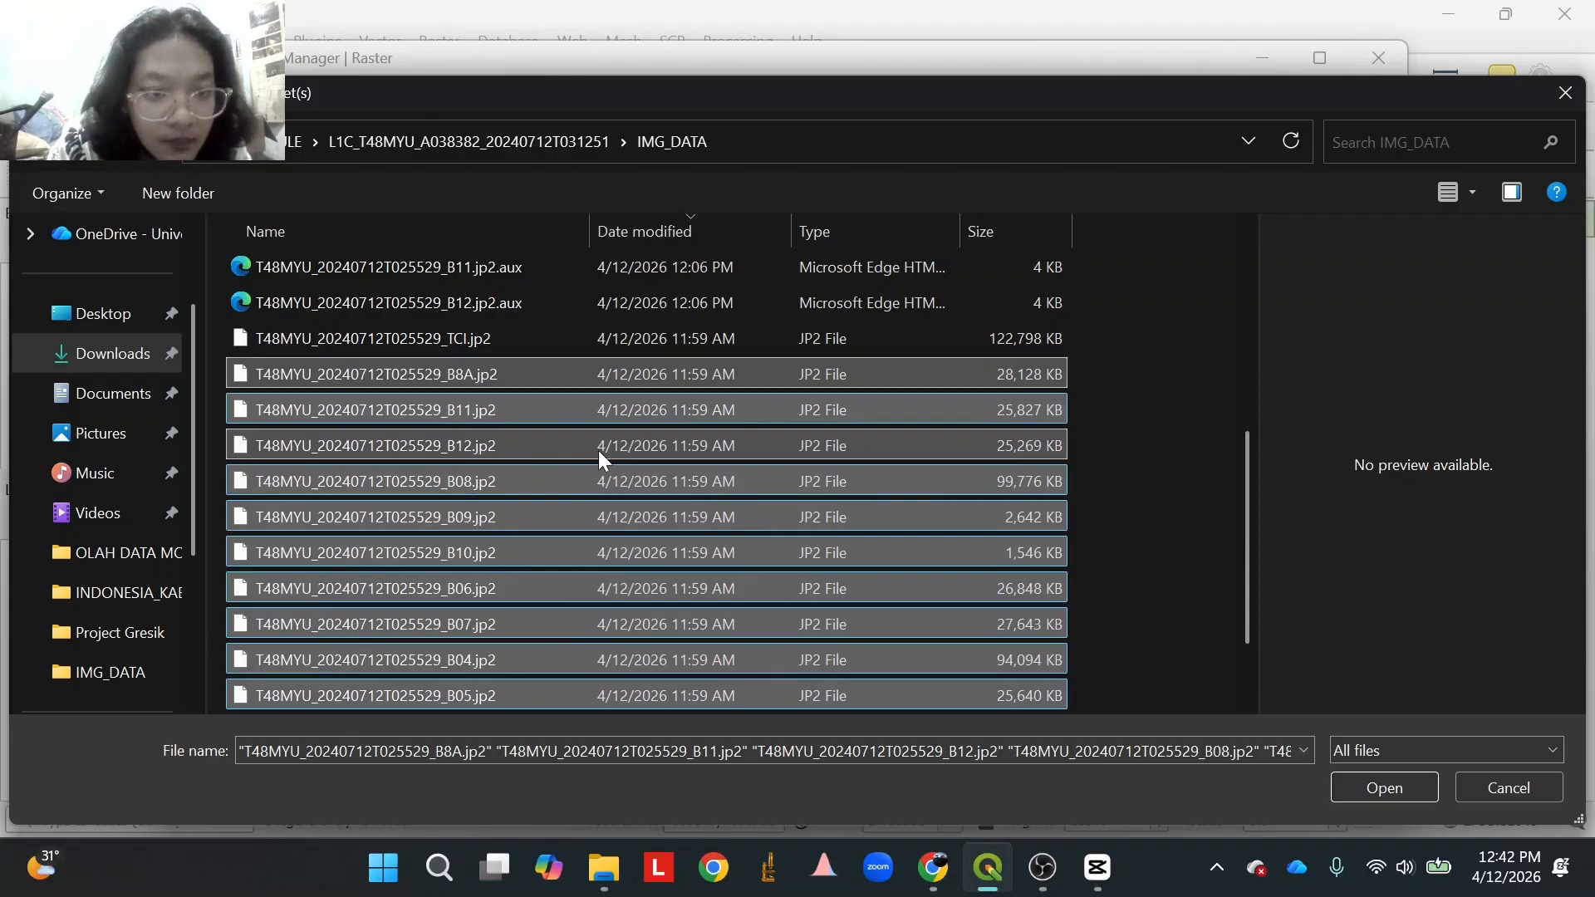
scroll(603, 459, down, 1)
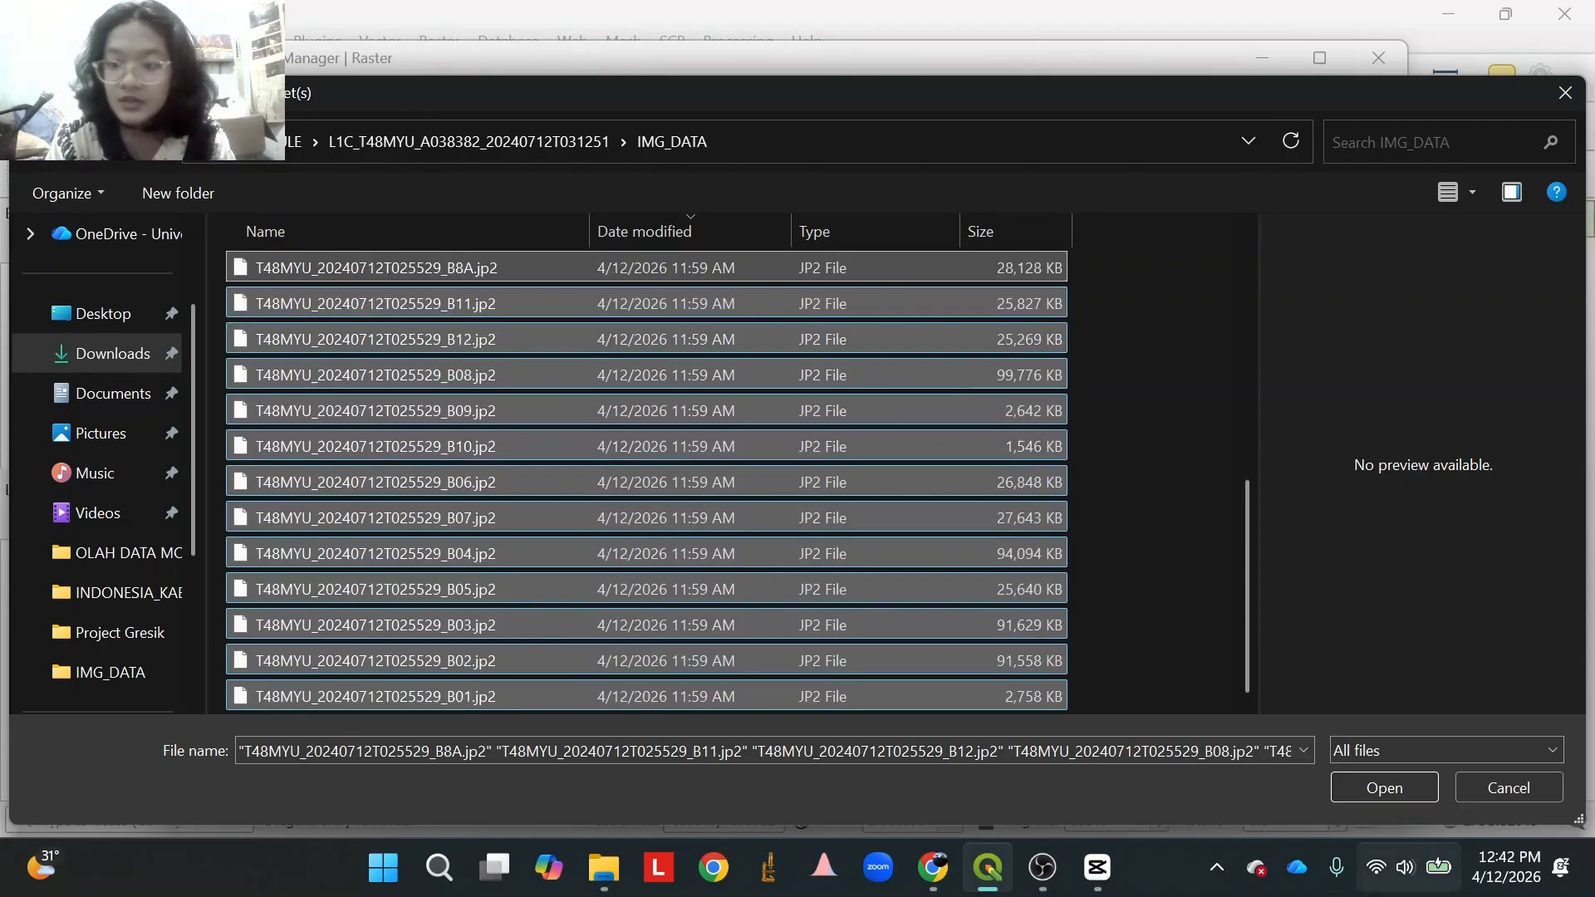
click(1418, 787)
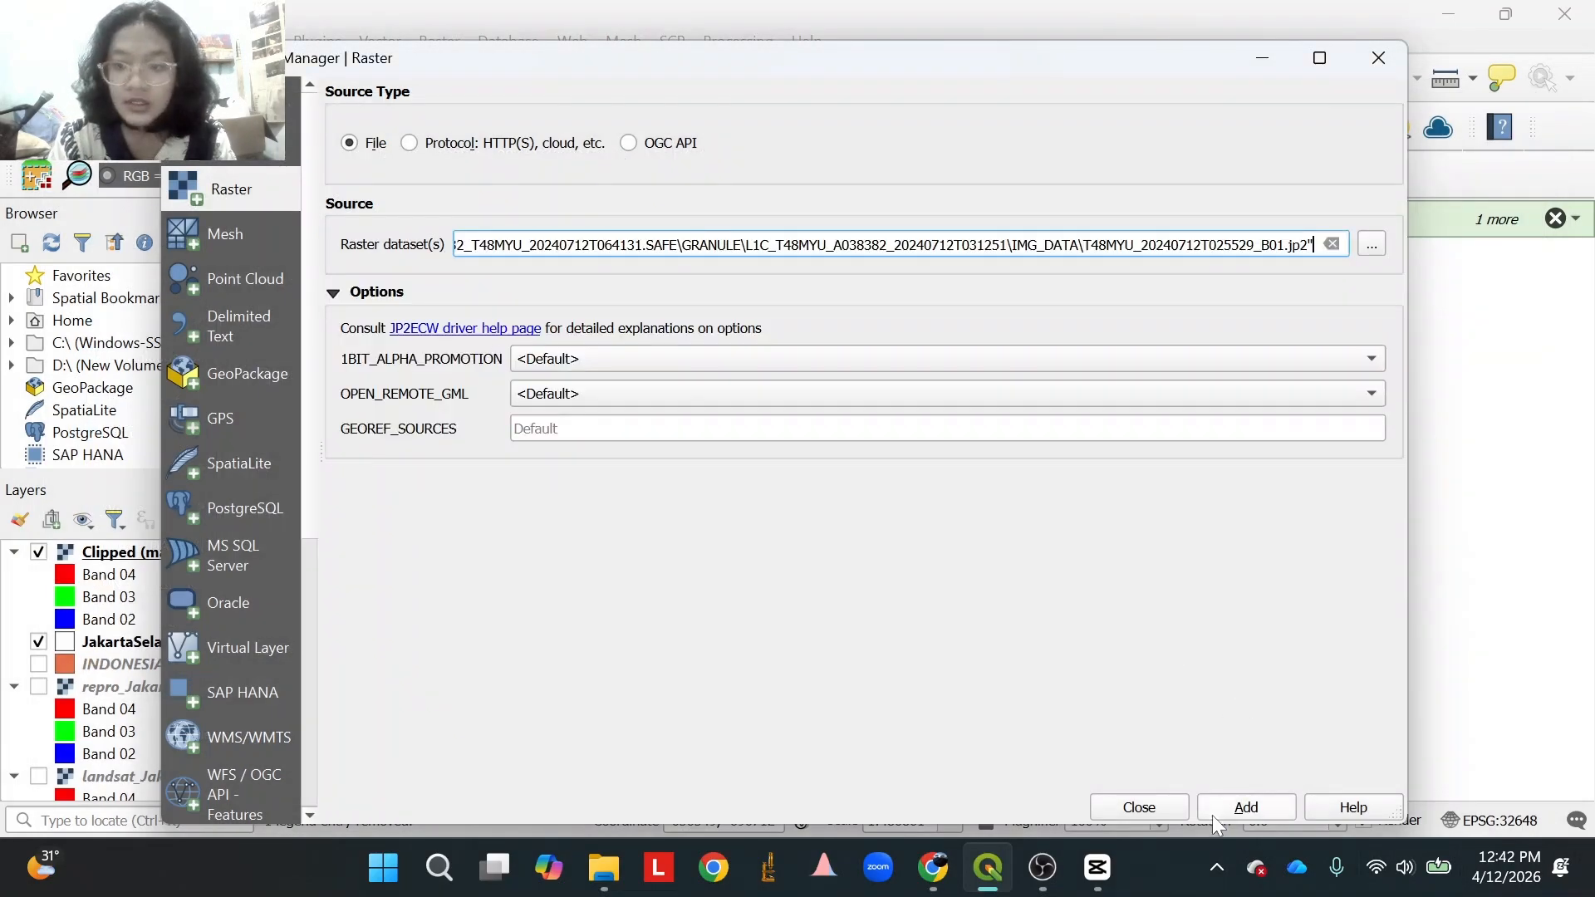
click(1221, 804)
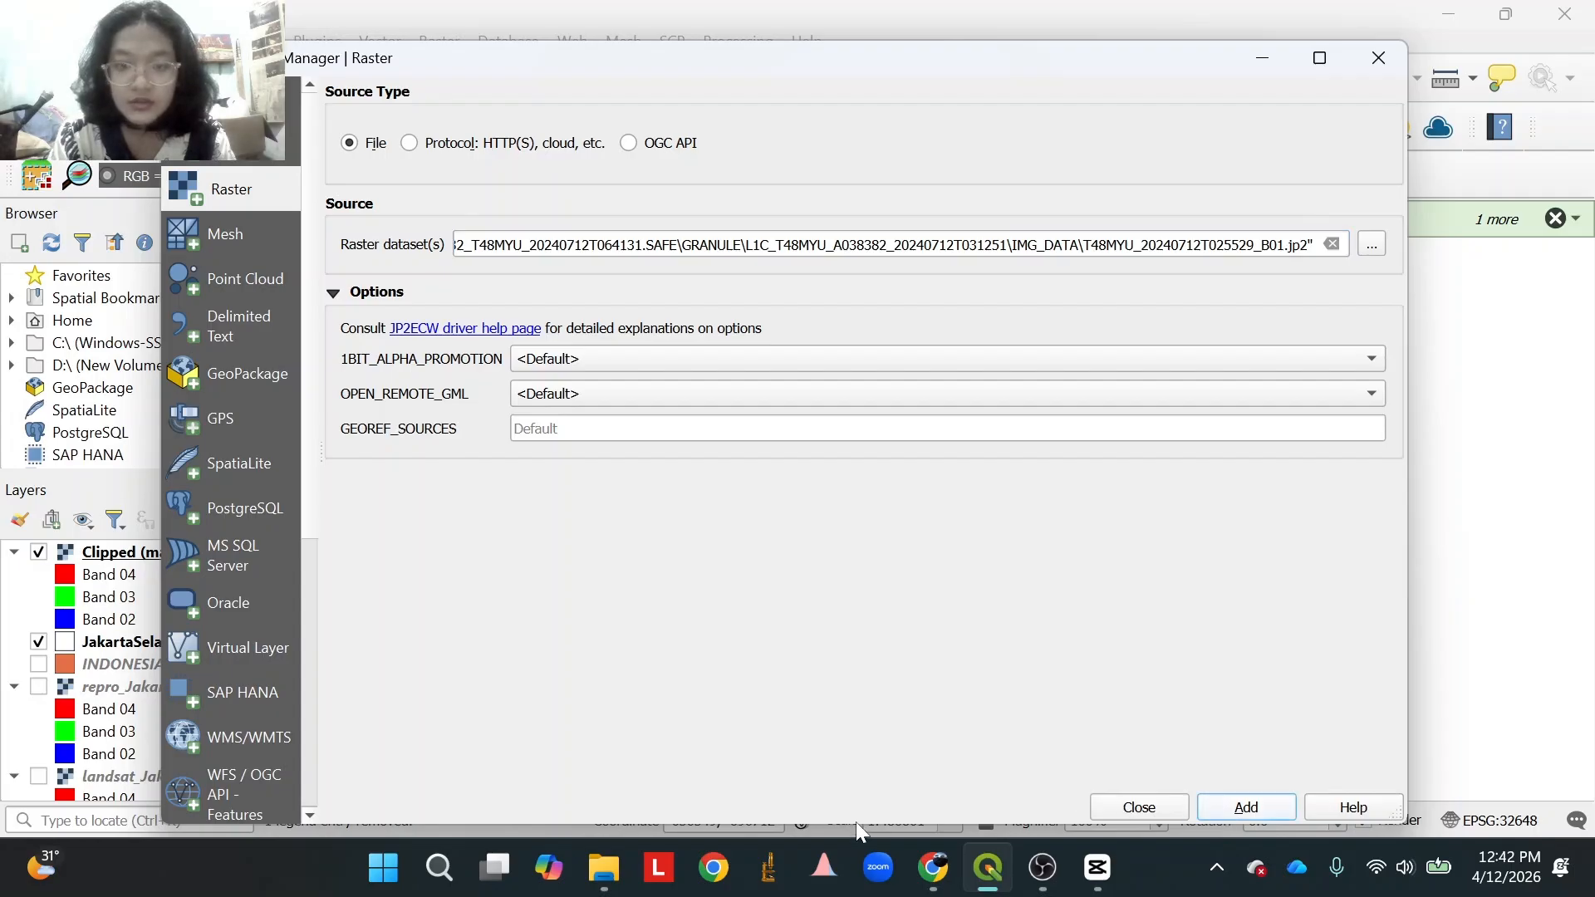
Close the data source manager and collapse the legends of all layers.
click(1161, 813)
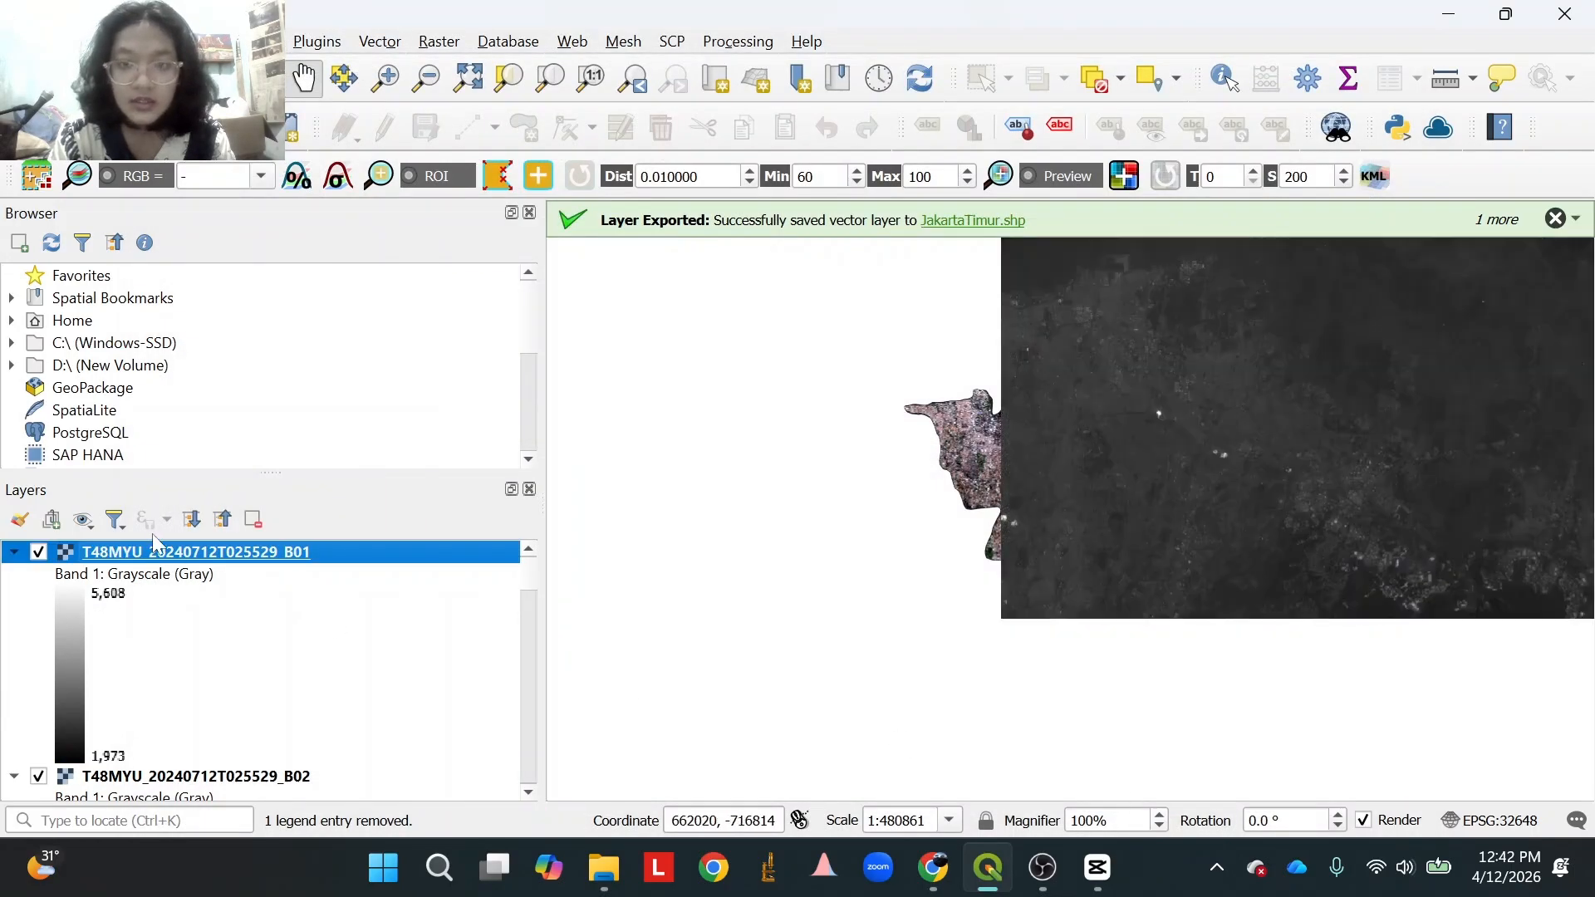
click(223, 521)
scroll(366, 677, down, 2)
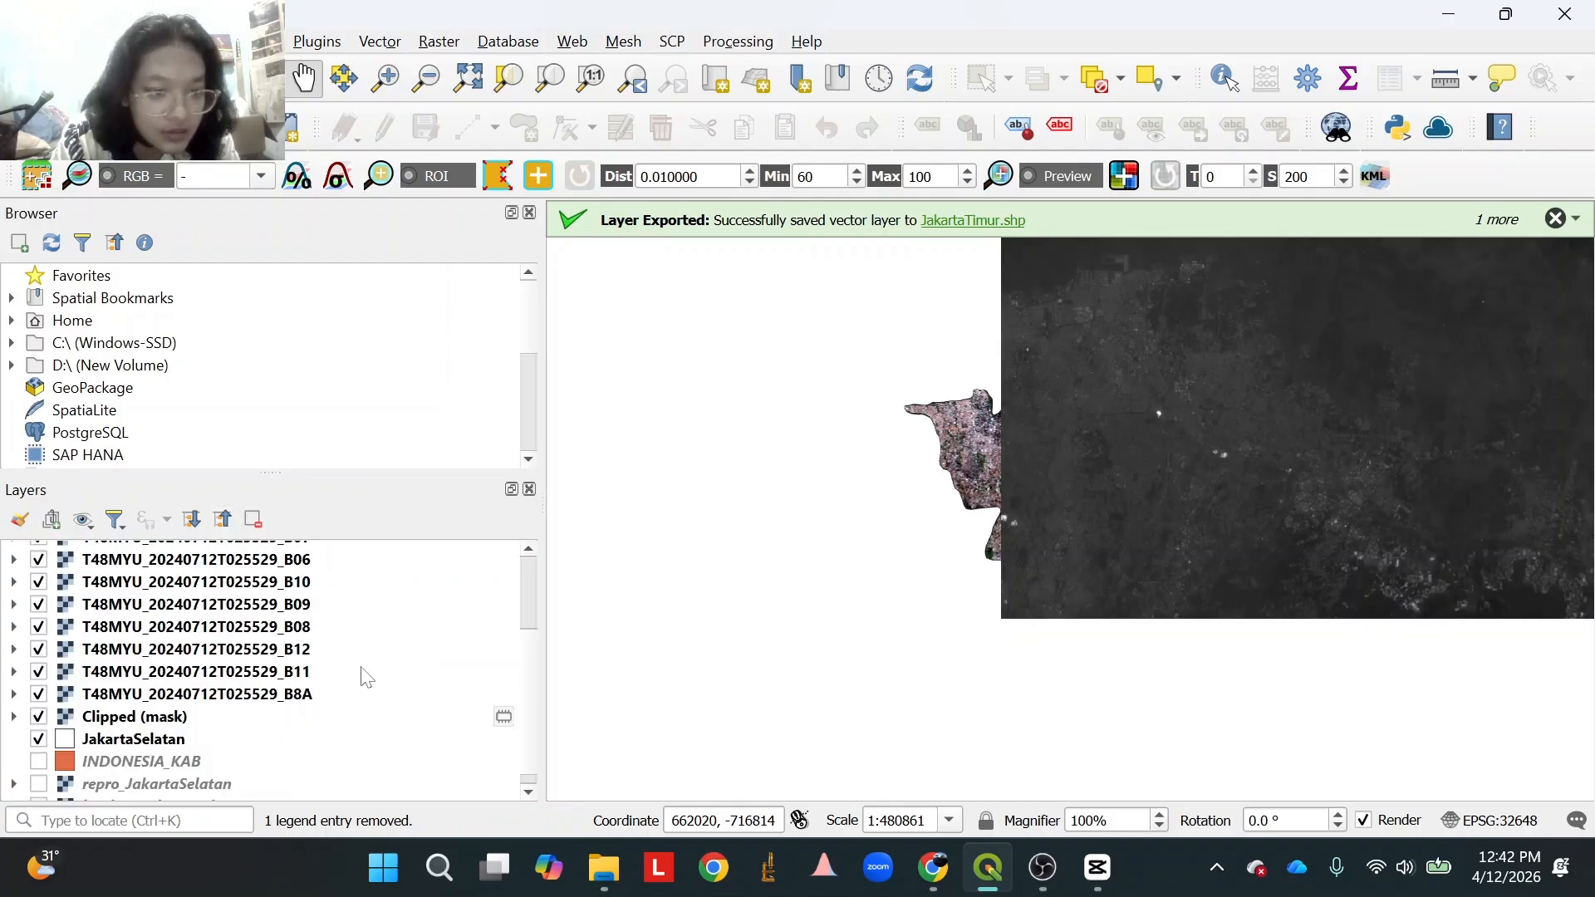
Start Build Virtual Raster and select only the 13 Sentinel T48MYU bands as input layers, excluding Clipped (mask), landsat_JakartaSelatan and repro_JakartaSelatan.
click(425, 43)
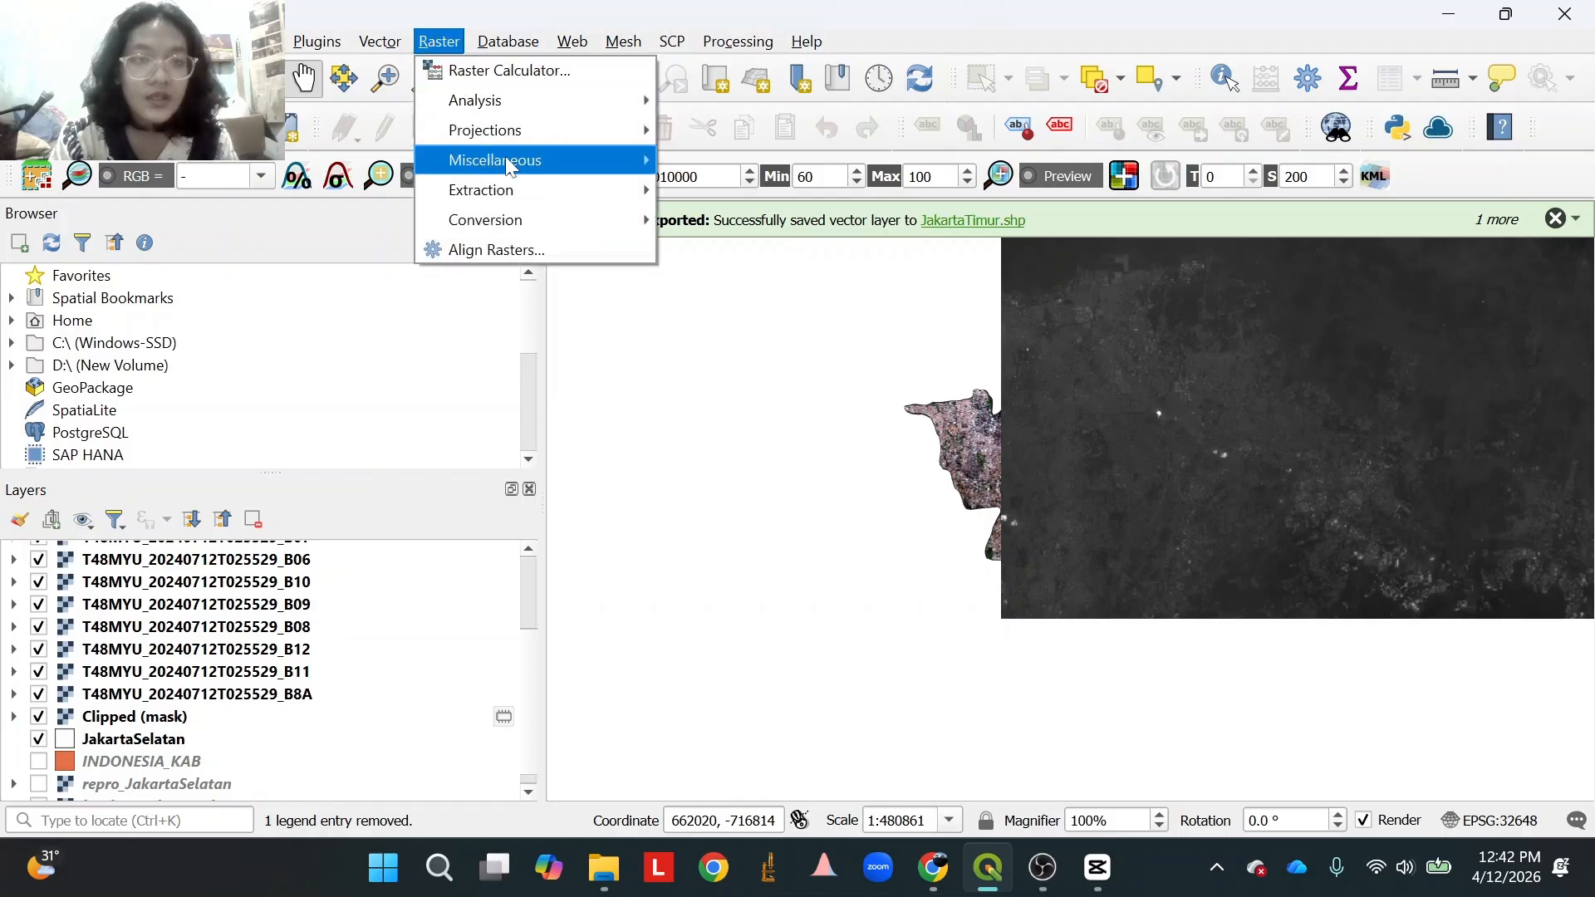
mouse_move(505, 161)
click(717, 162)
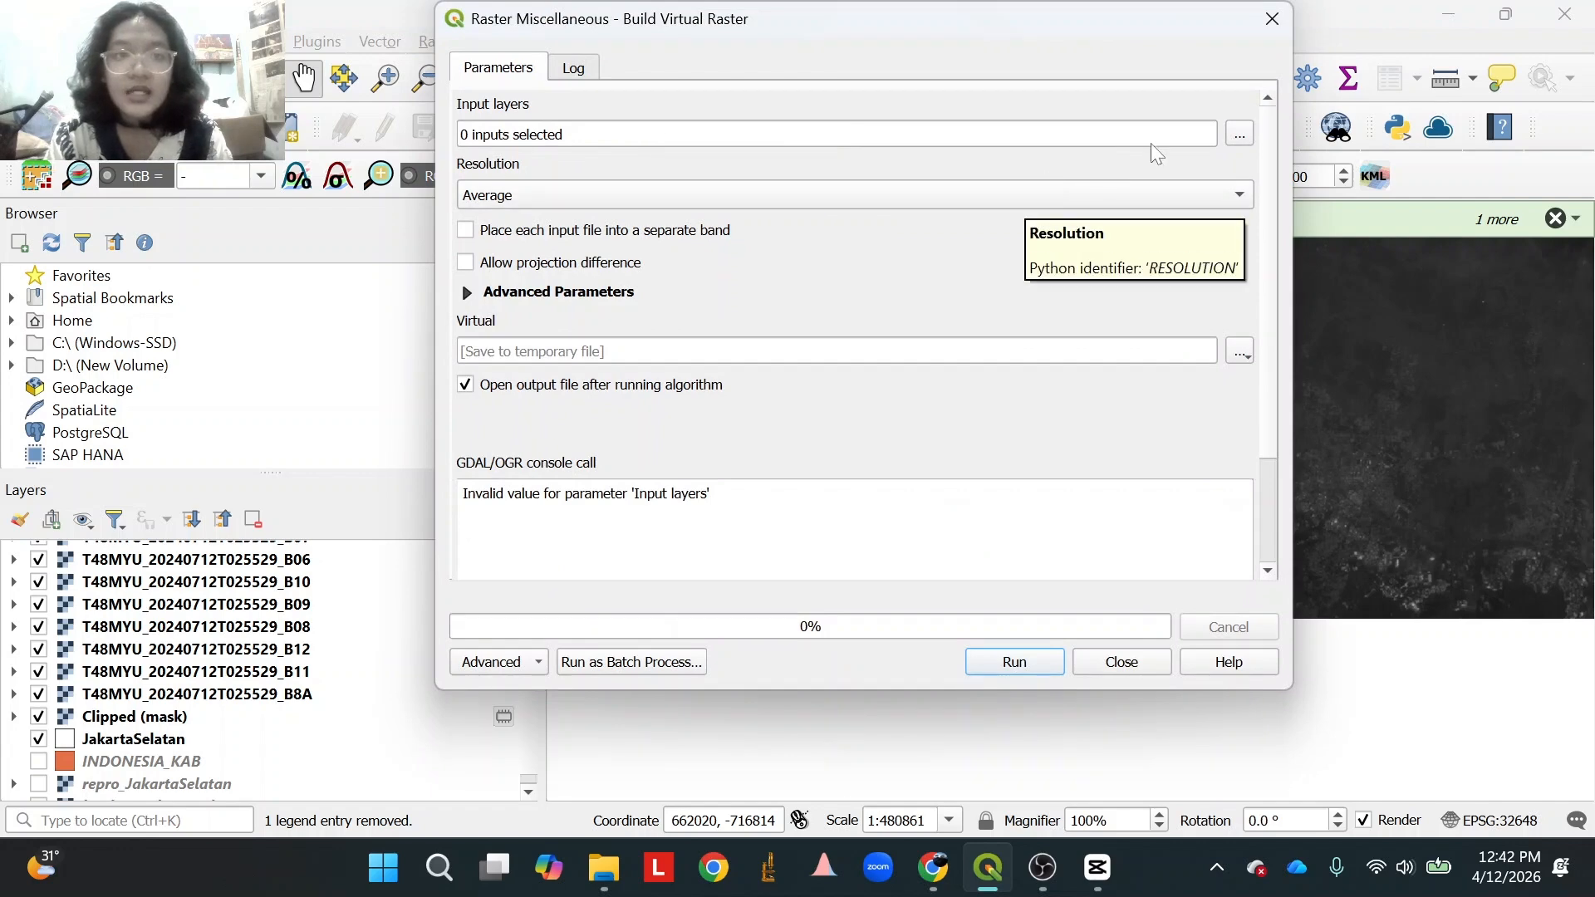
click(1239, 133)
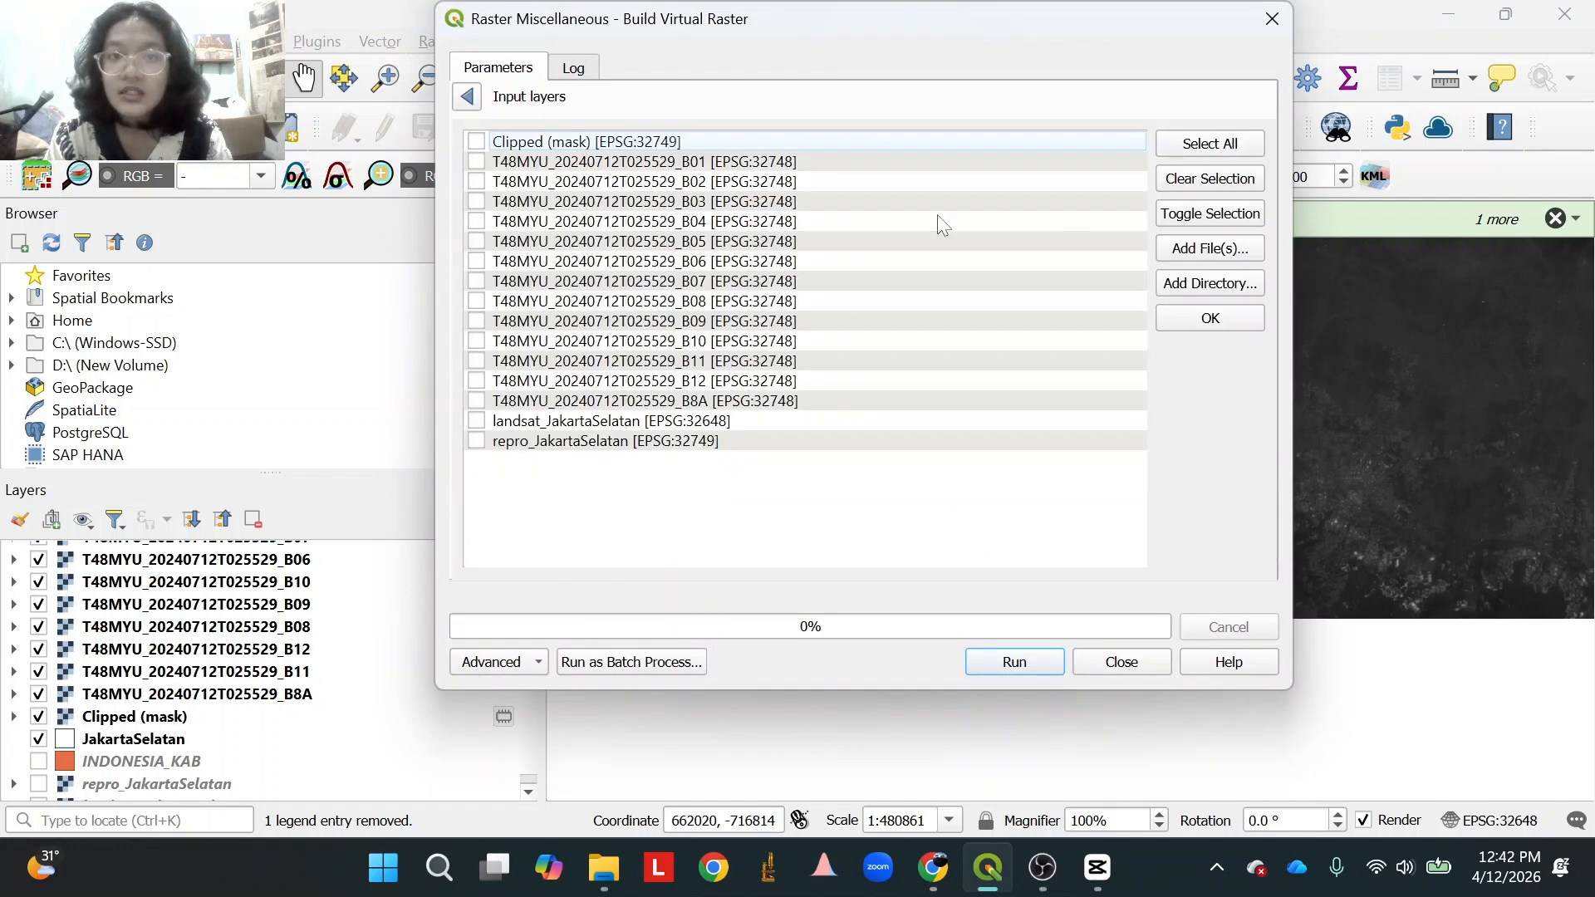
click(1172, 146)
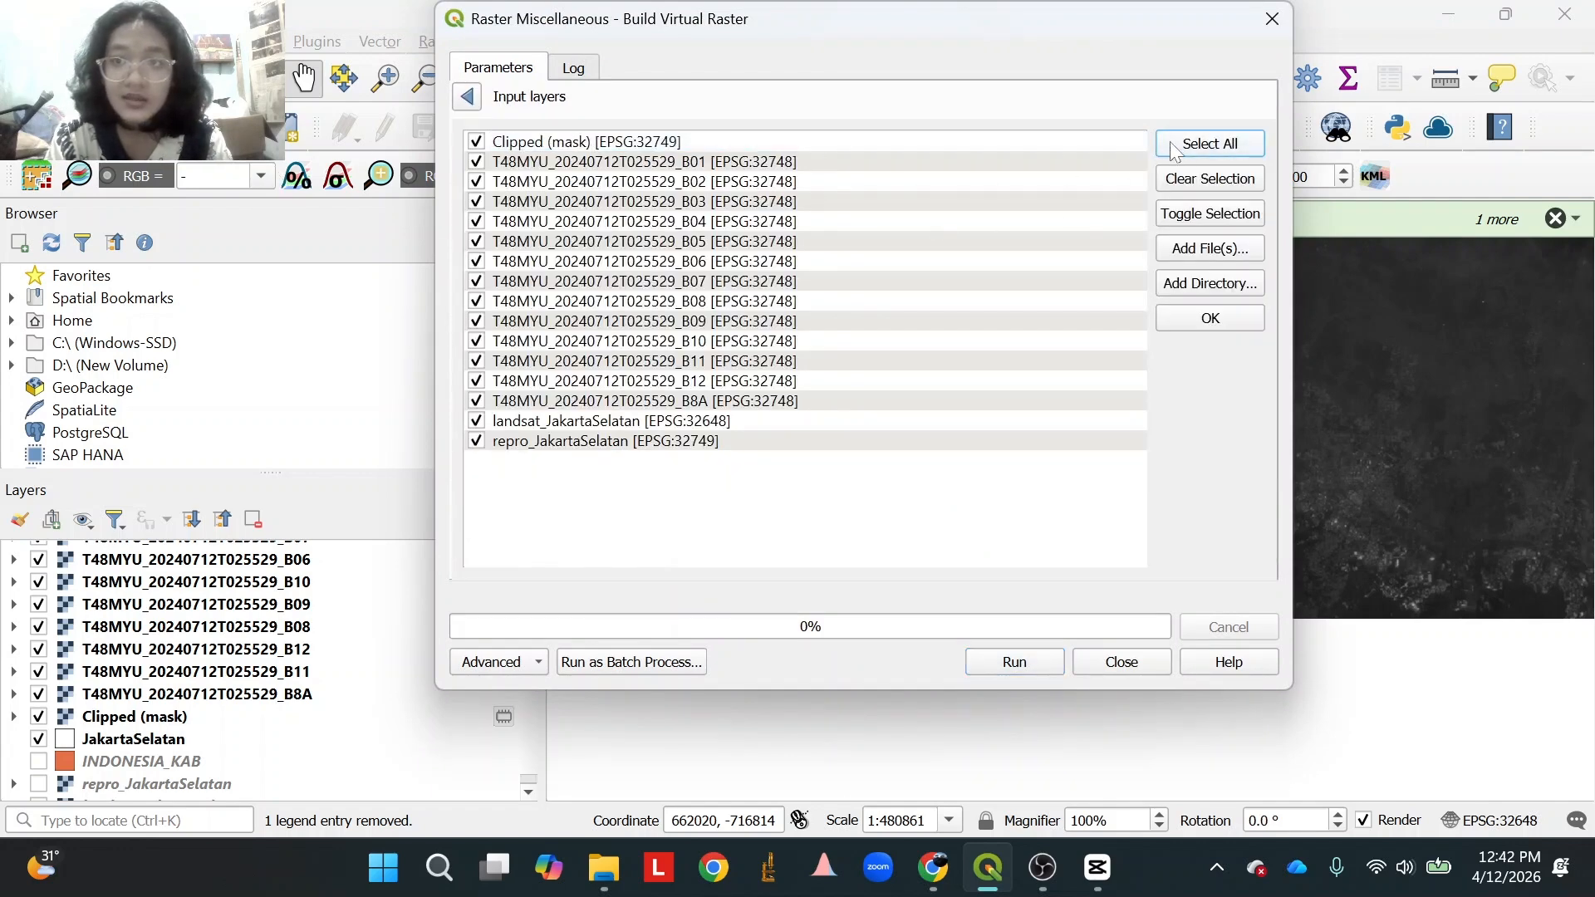
click(478, 142)
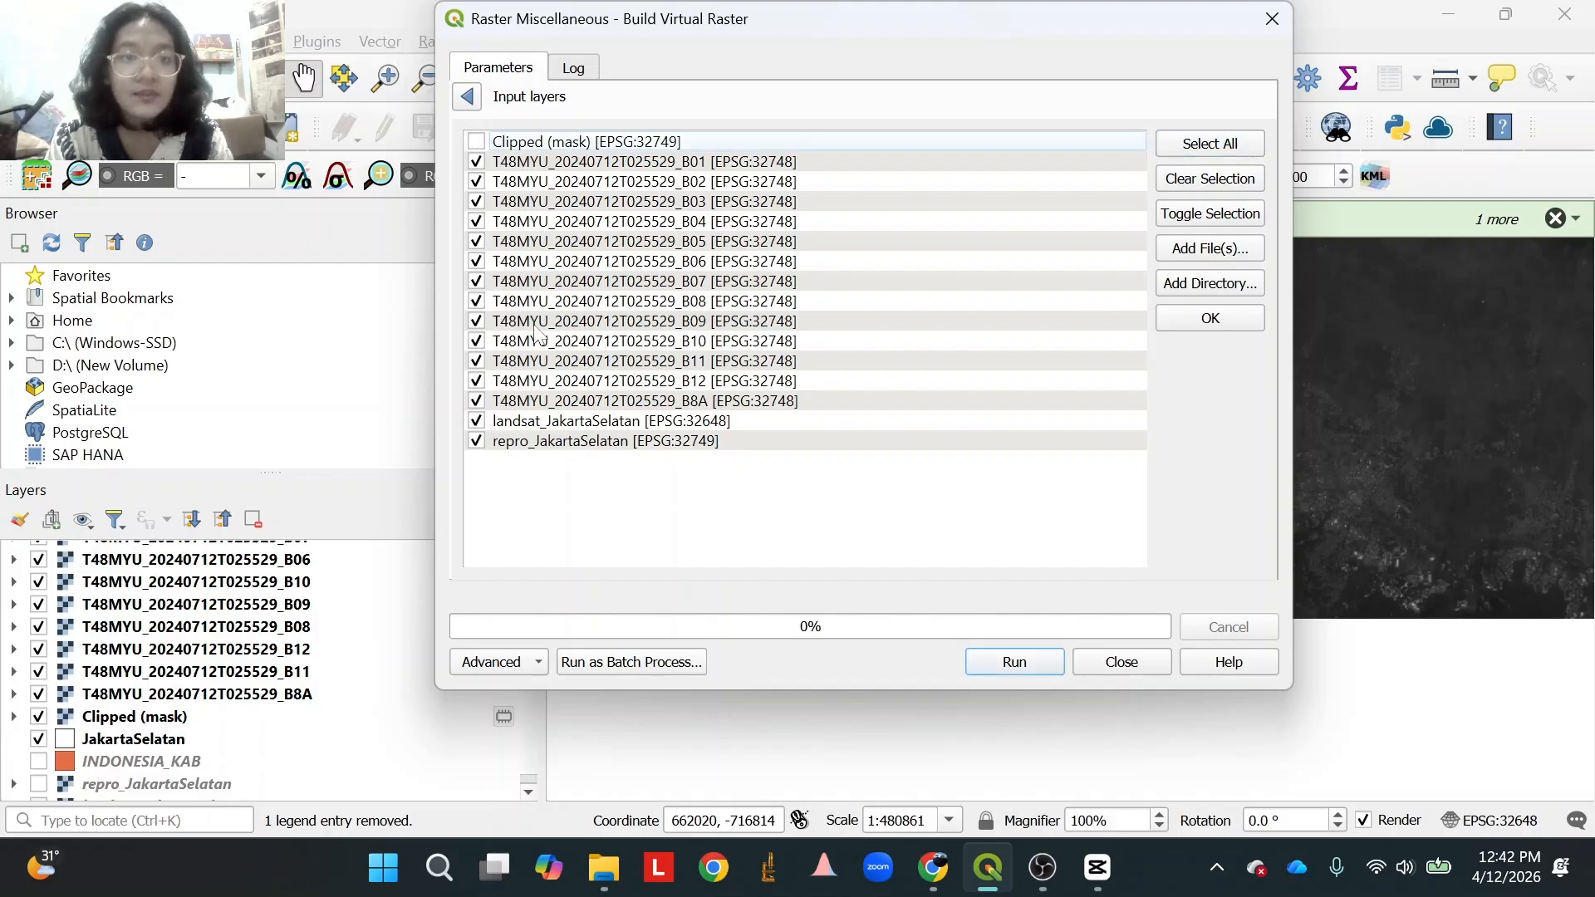
click(478, 441)
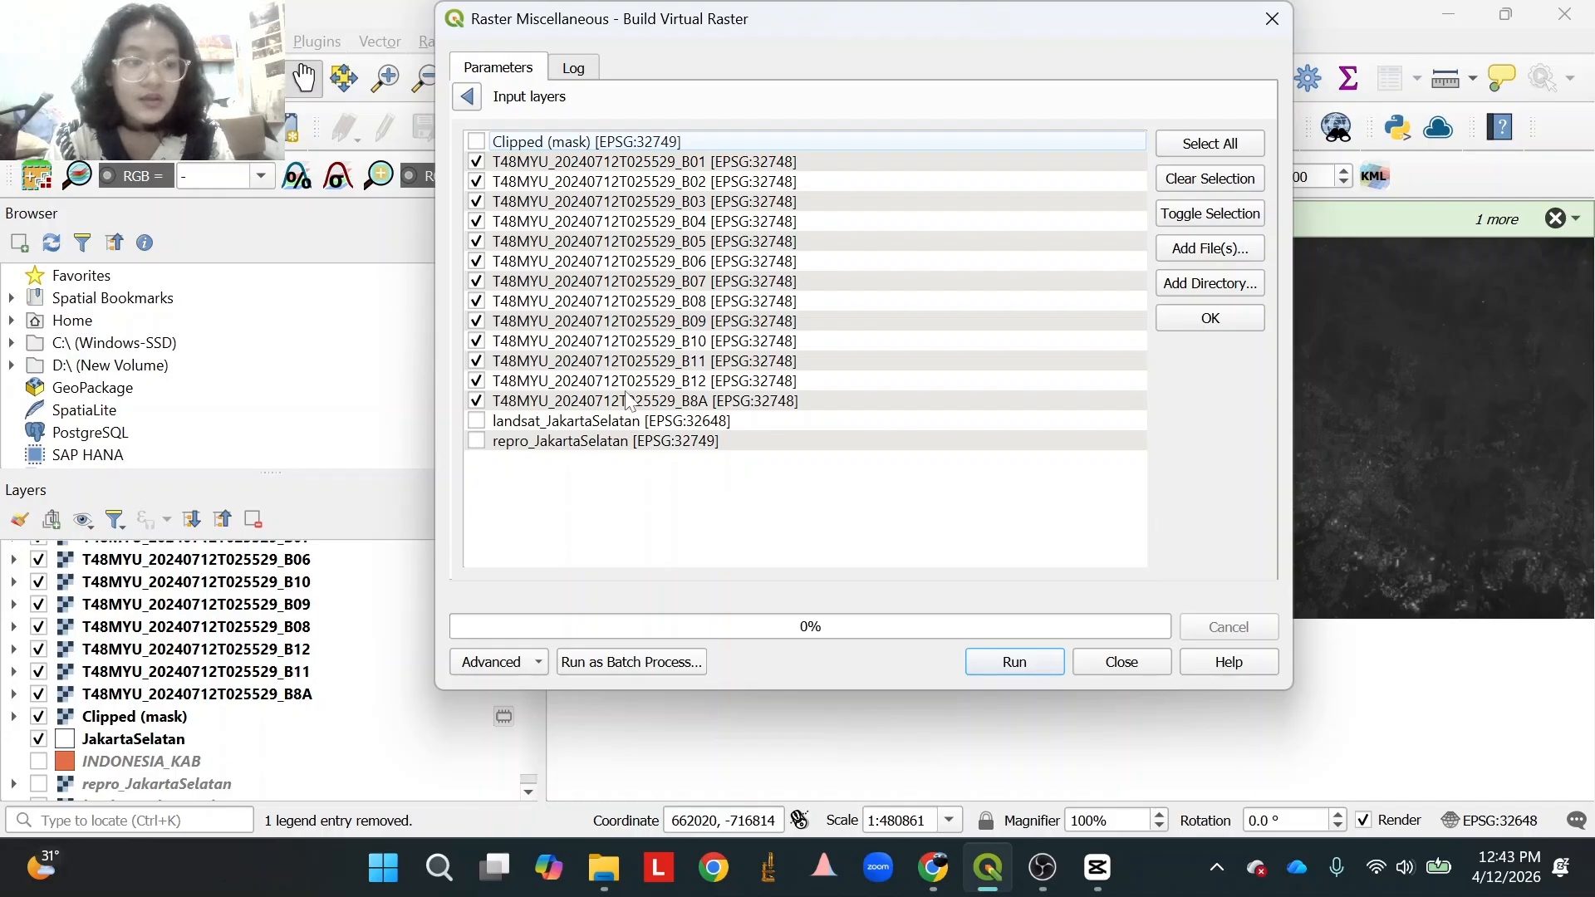
scroll(236, 629, up, 2)
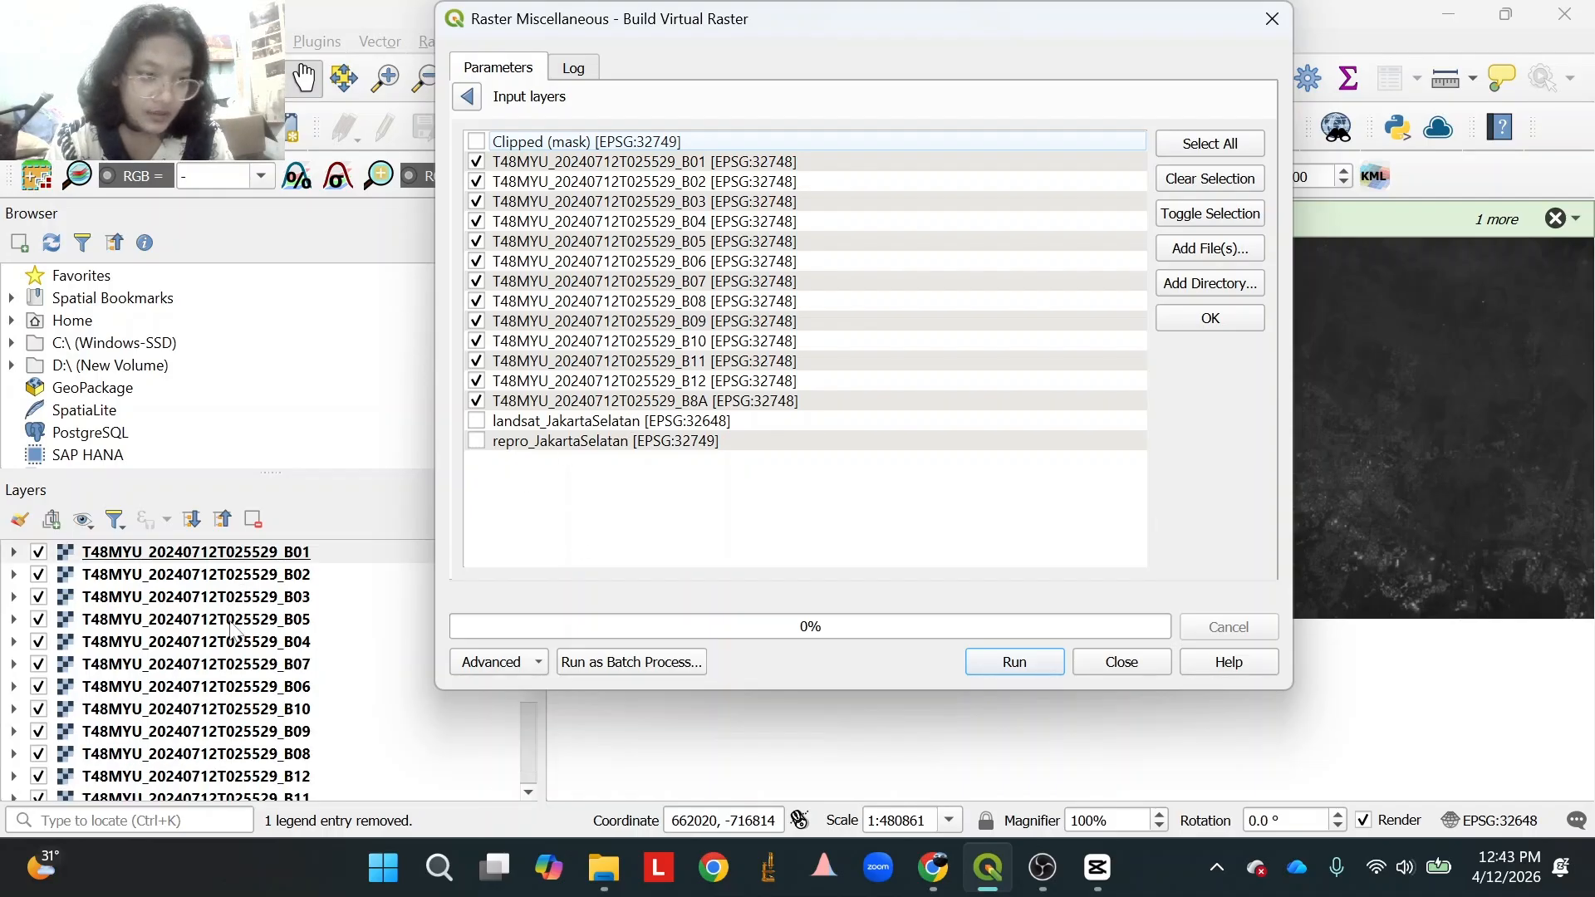
scroll(225, 631, down, 3)
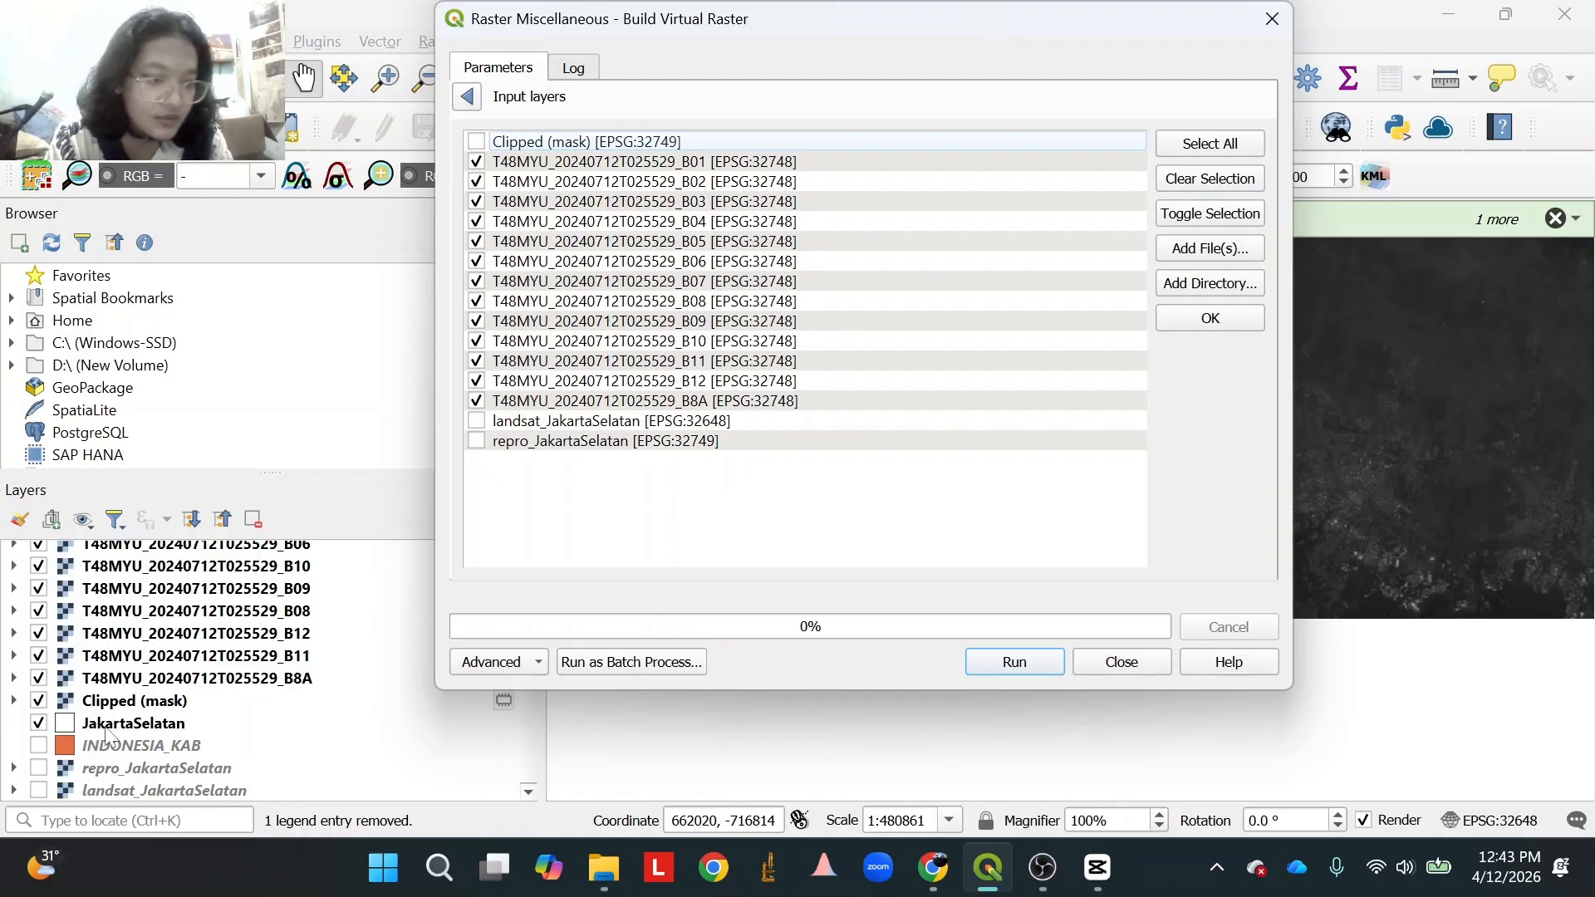
scroll(105, 727, up, 3)
scroll(105, 728, down, 3)
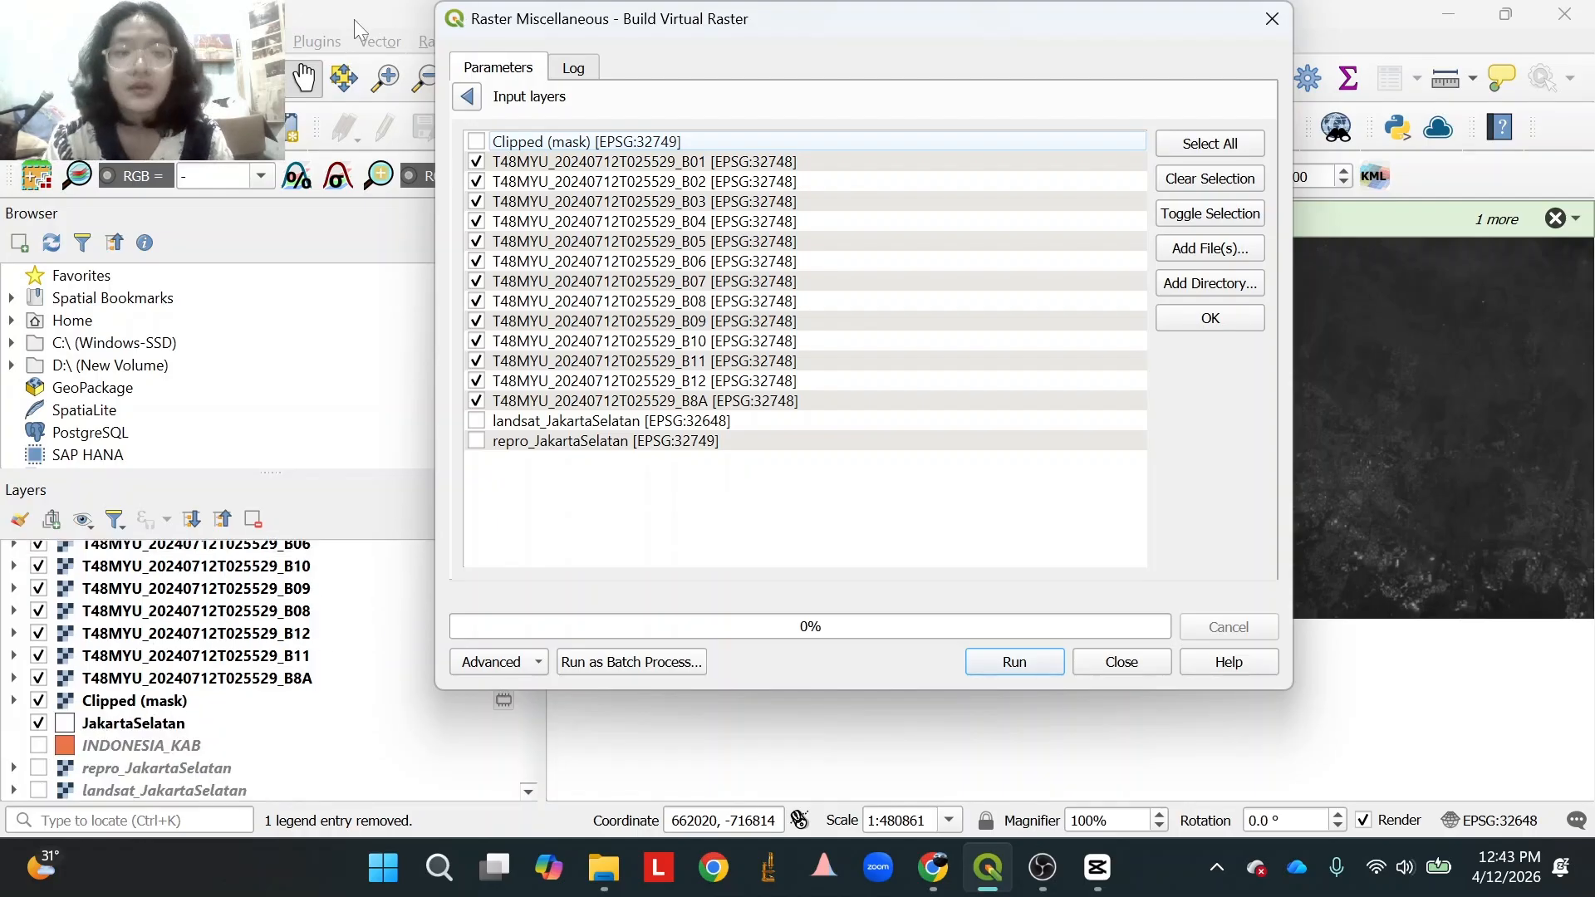
click(1210, 319)
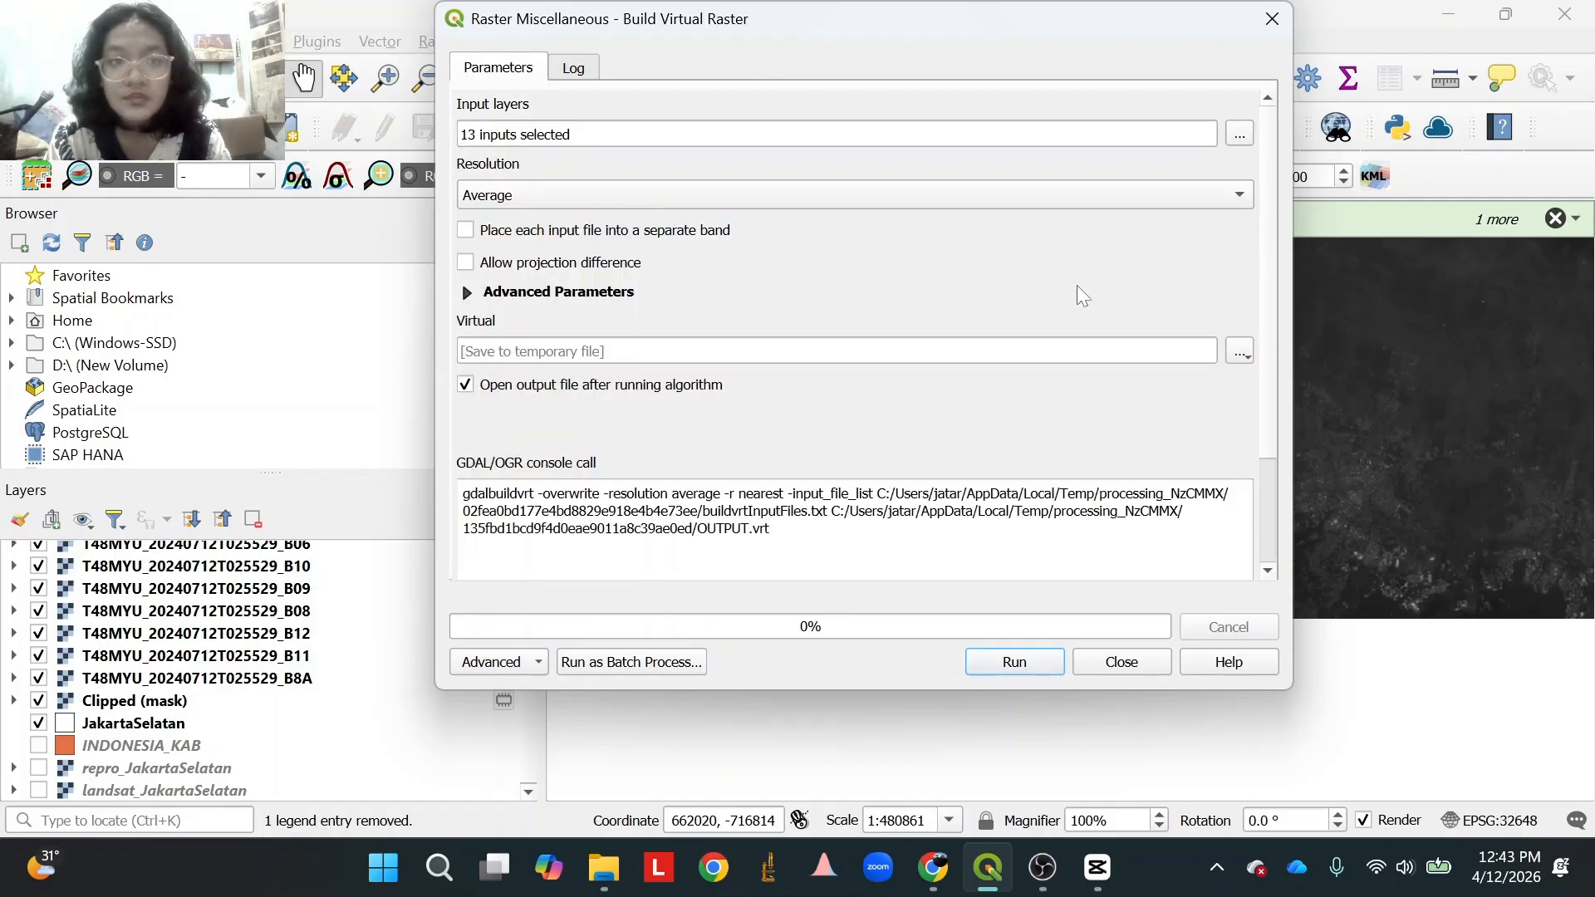
Reorder the virtual raster's input layers so that band B8A sits between B08 and B09.
click(594, 192)
click(593, 194)
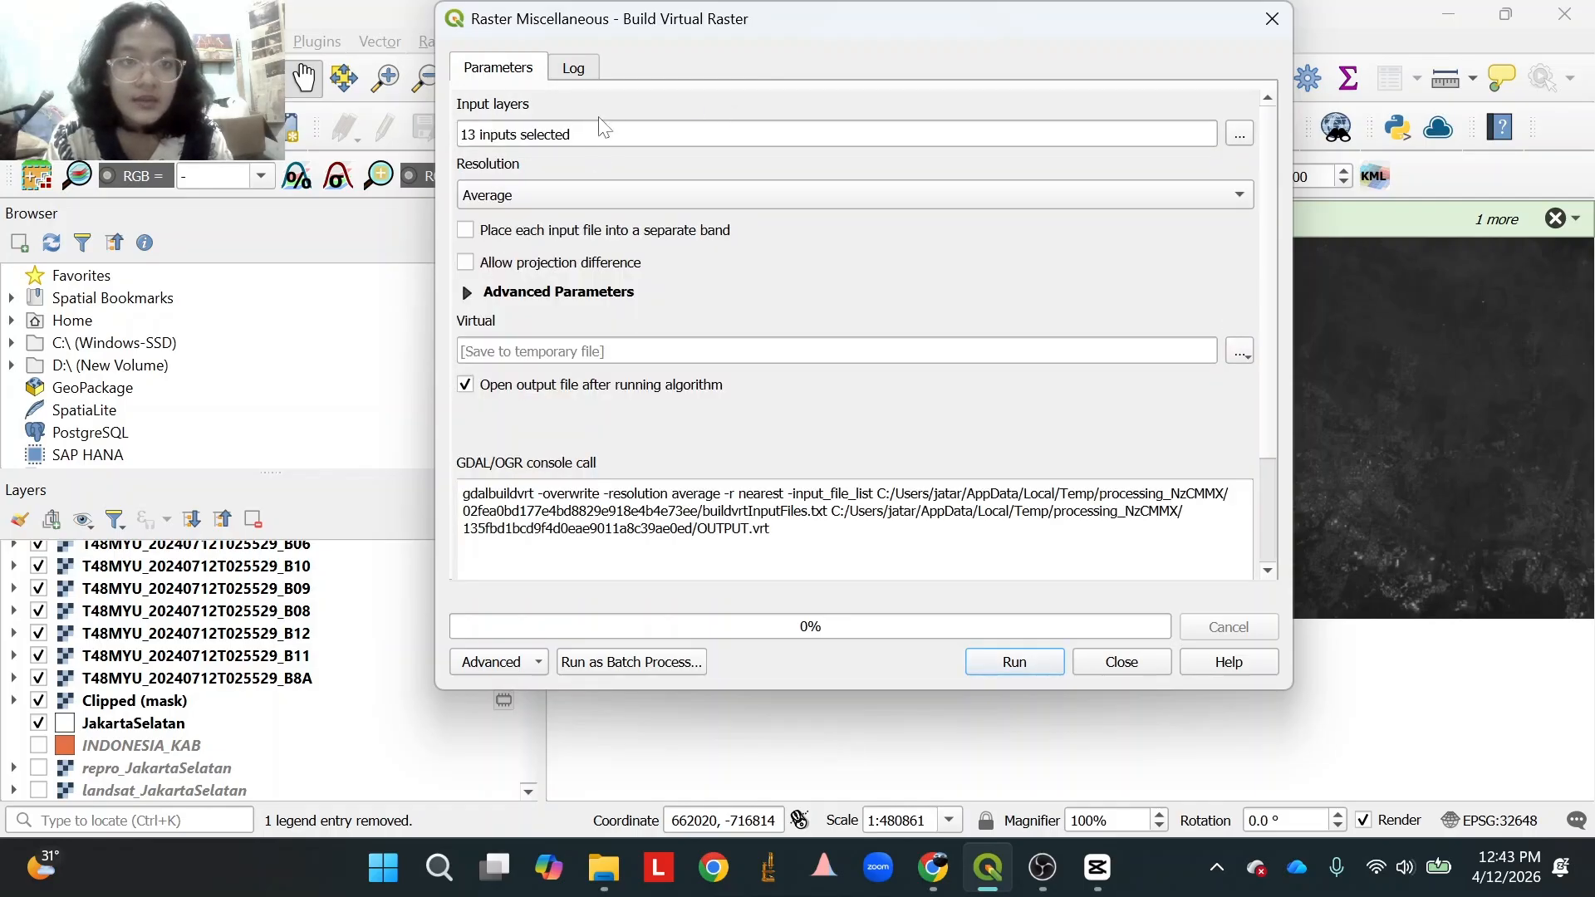
click(1242, 134)
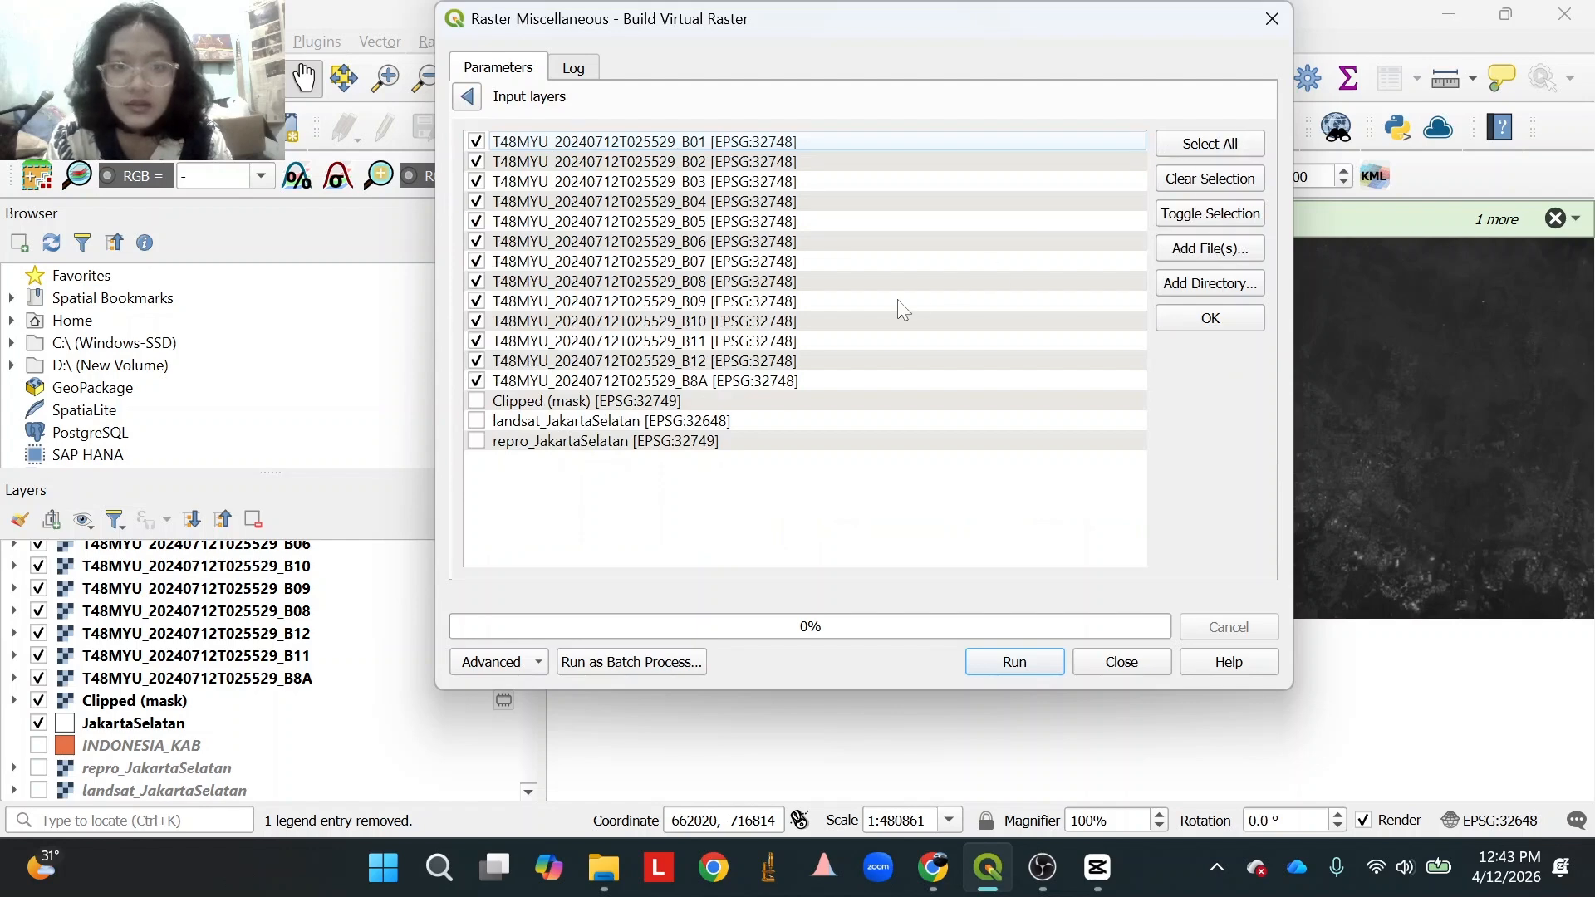
drag(761, 377, 774, 286)
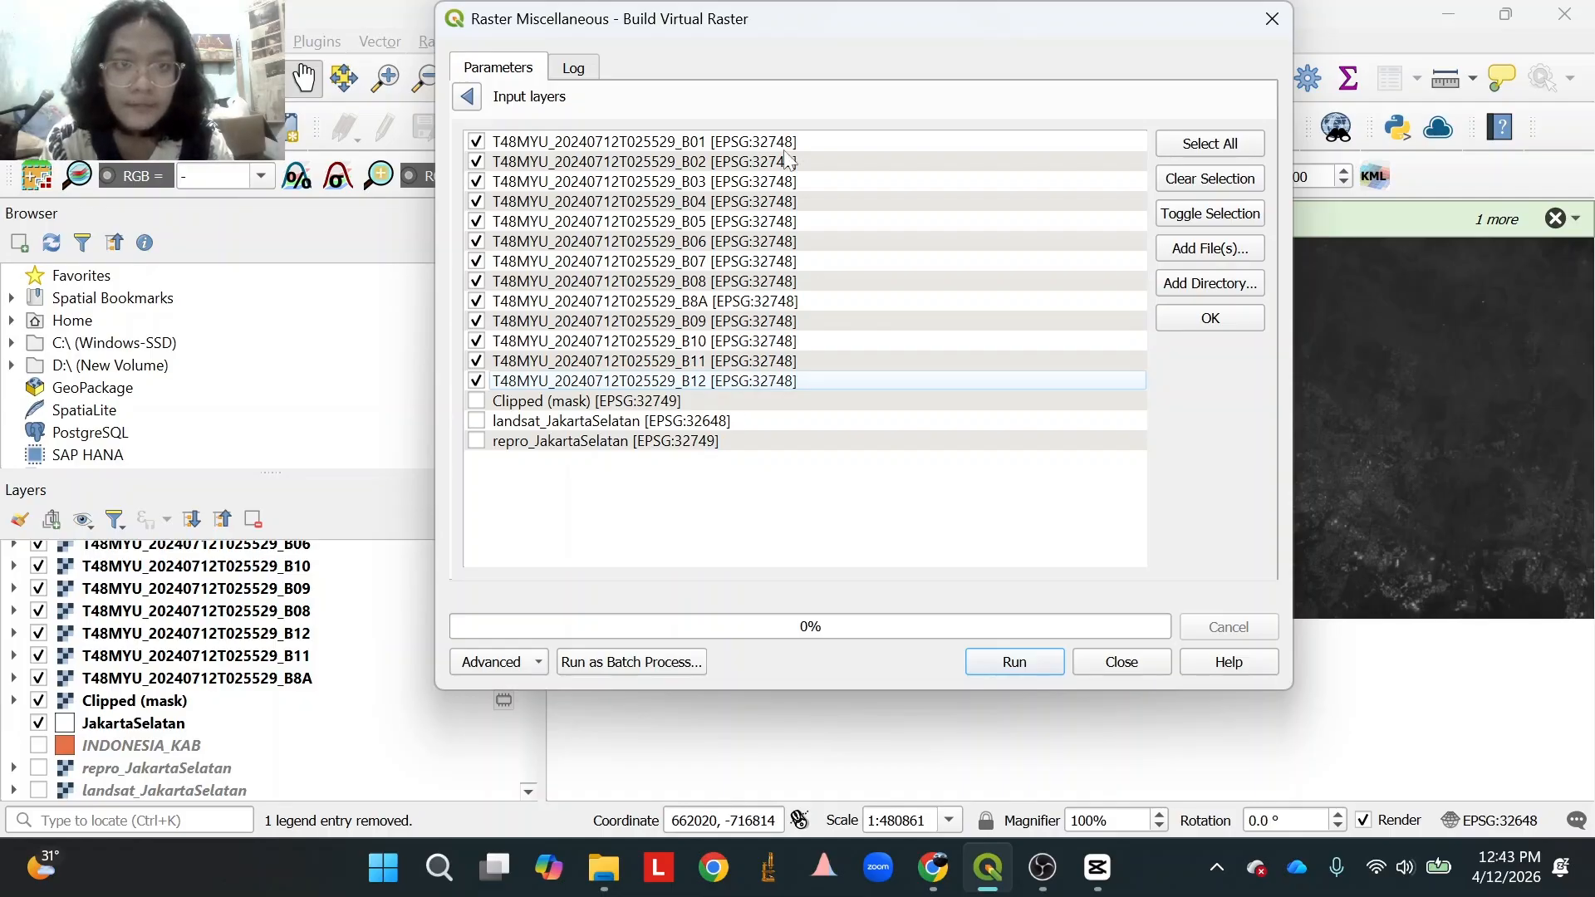
click(1209, 320)
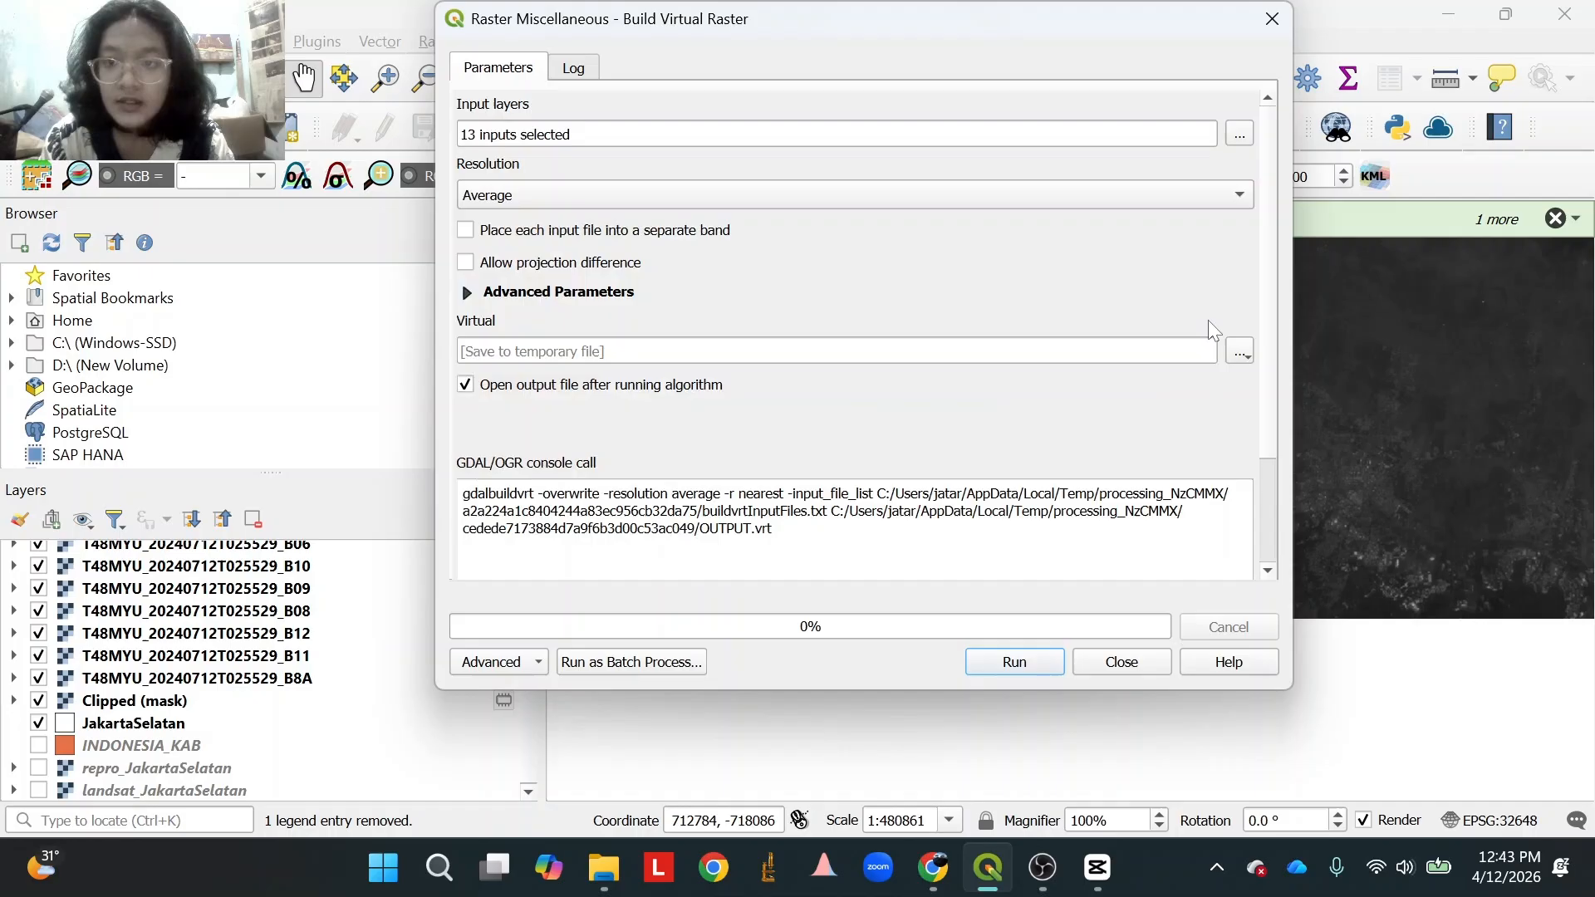
Set the virtual raster's resolution to Highest and place each input file into a separate band.
click(676, 196)
click(586, 236)
click(555, 236)
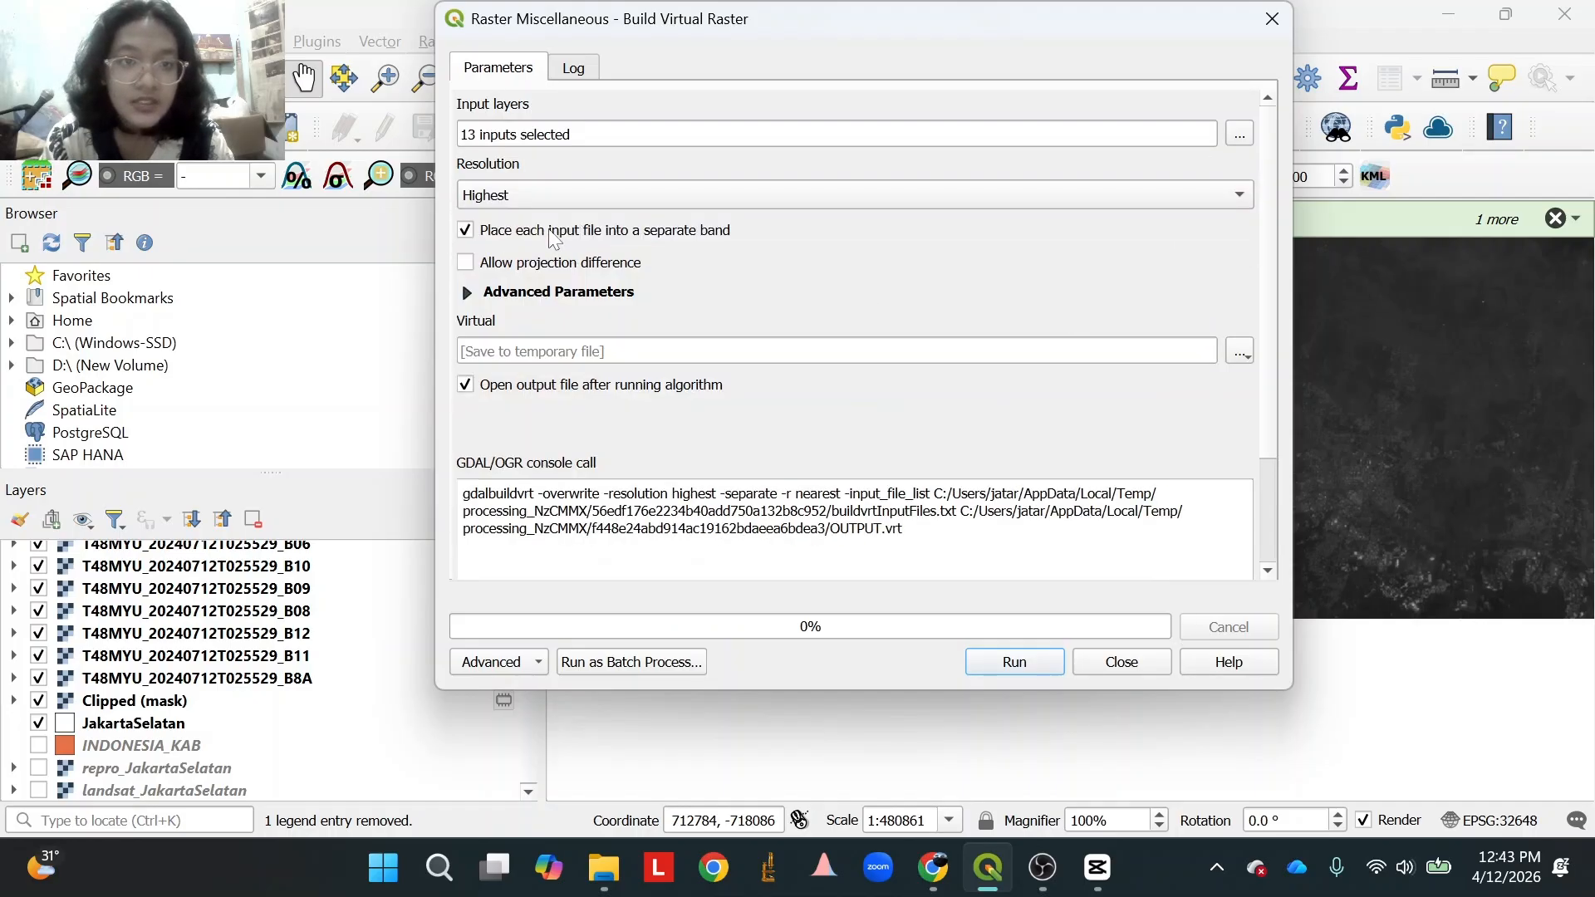
Build the virtual raster as sentinel_JakartaTimur.vrt in D:/OLAH DATA MODUL 2, overwriting the existing file, and close the tool.
click(1240, 352)
click(1268, 404)
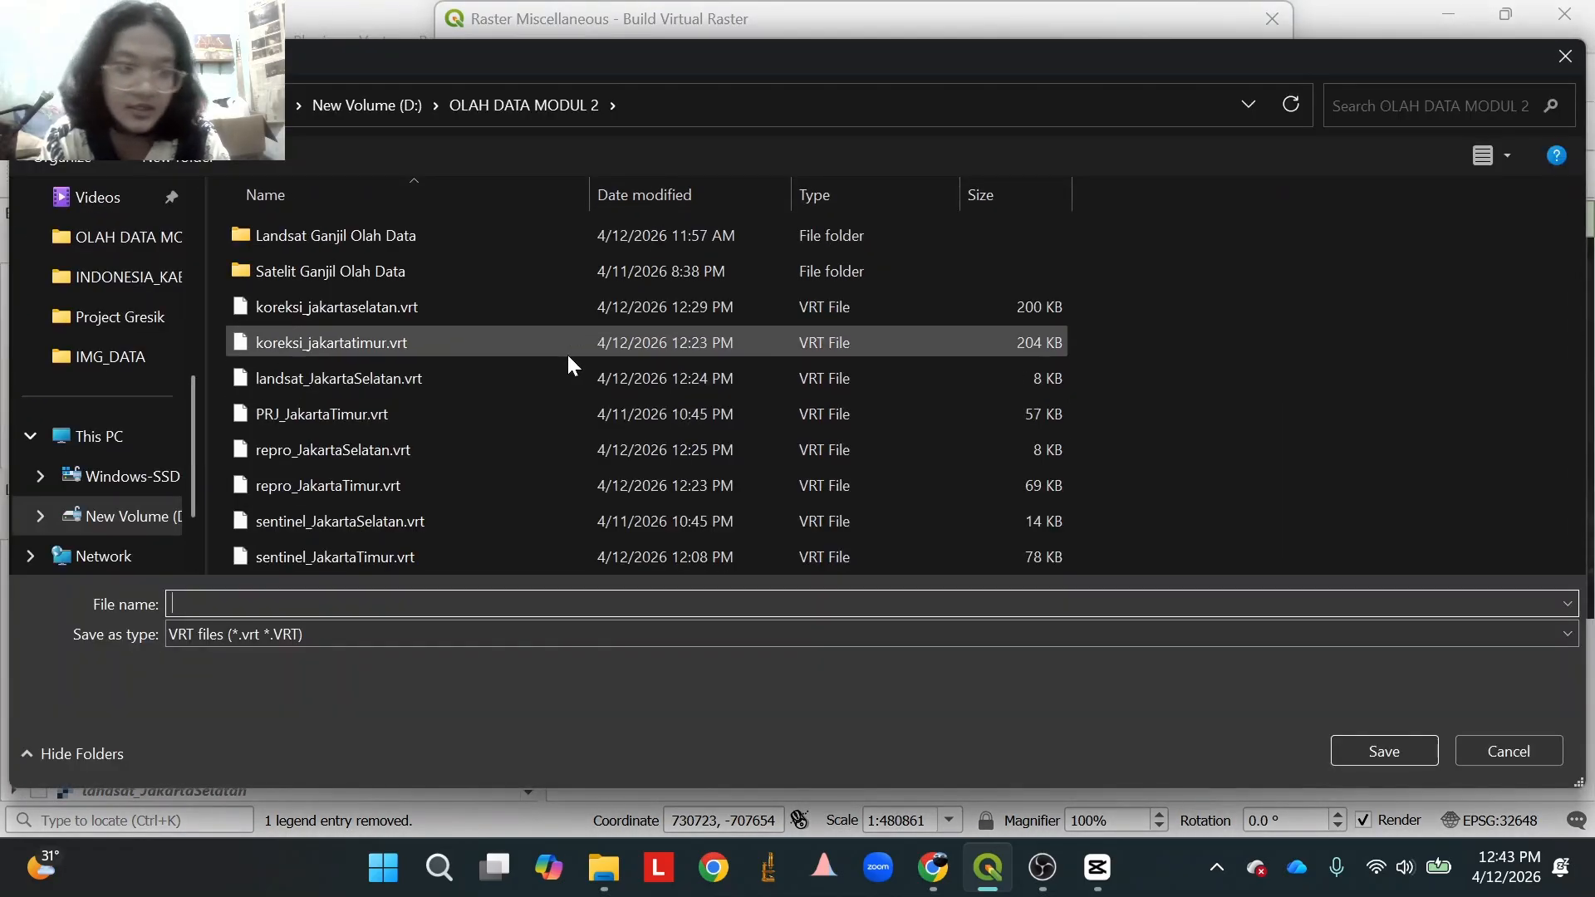
click(417, 553)
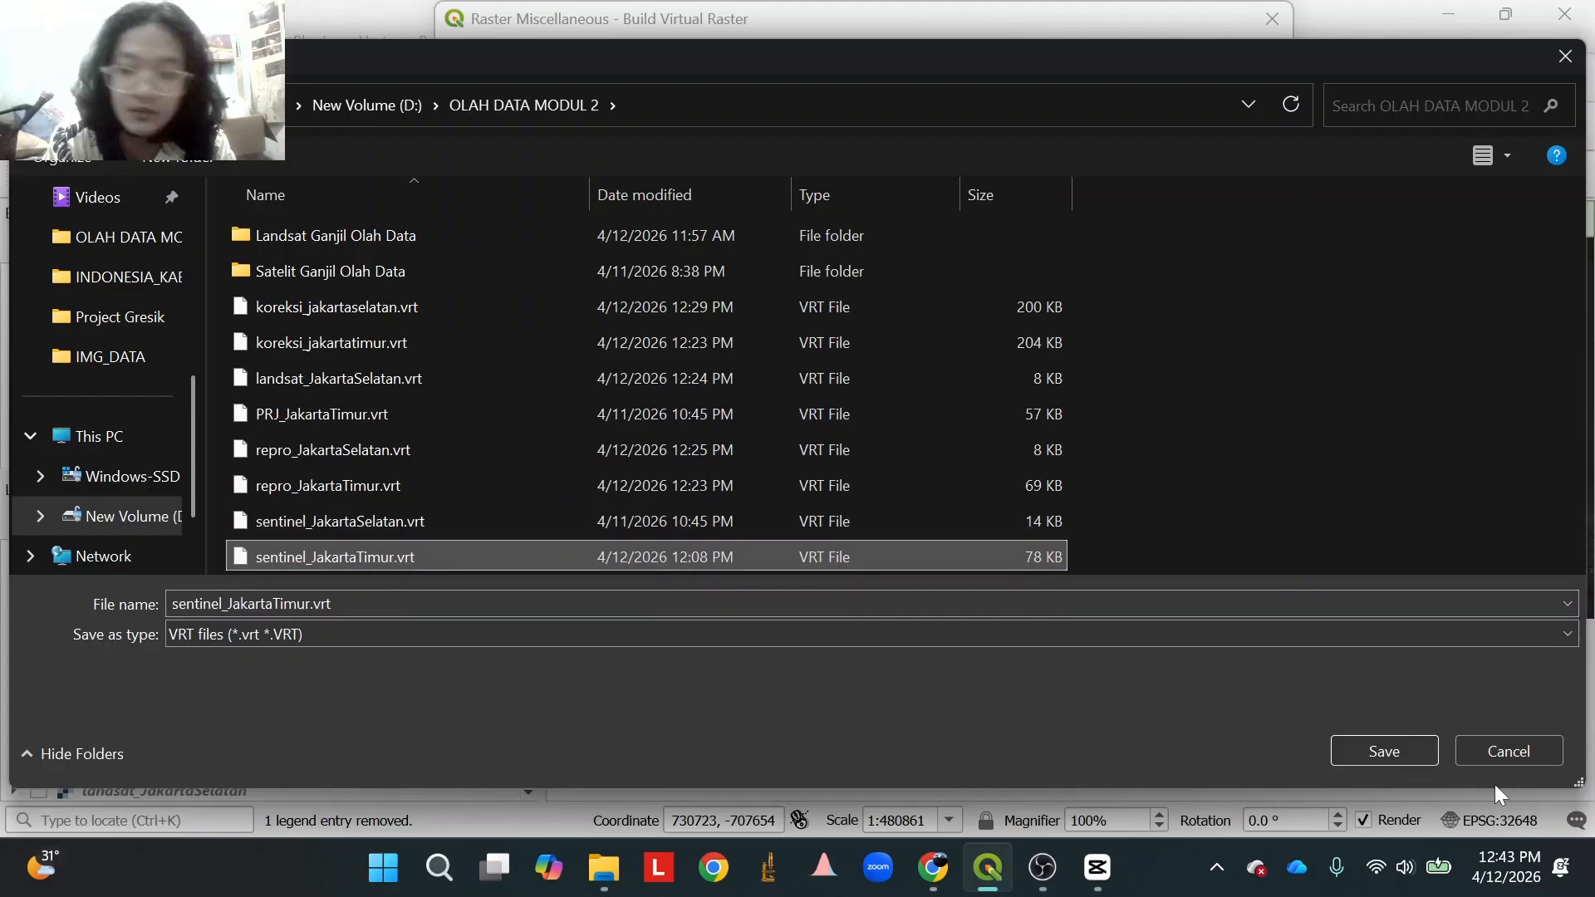
click(1408, 746)
click(877, 434)
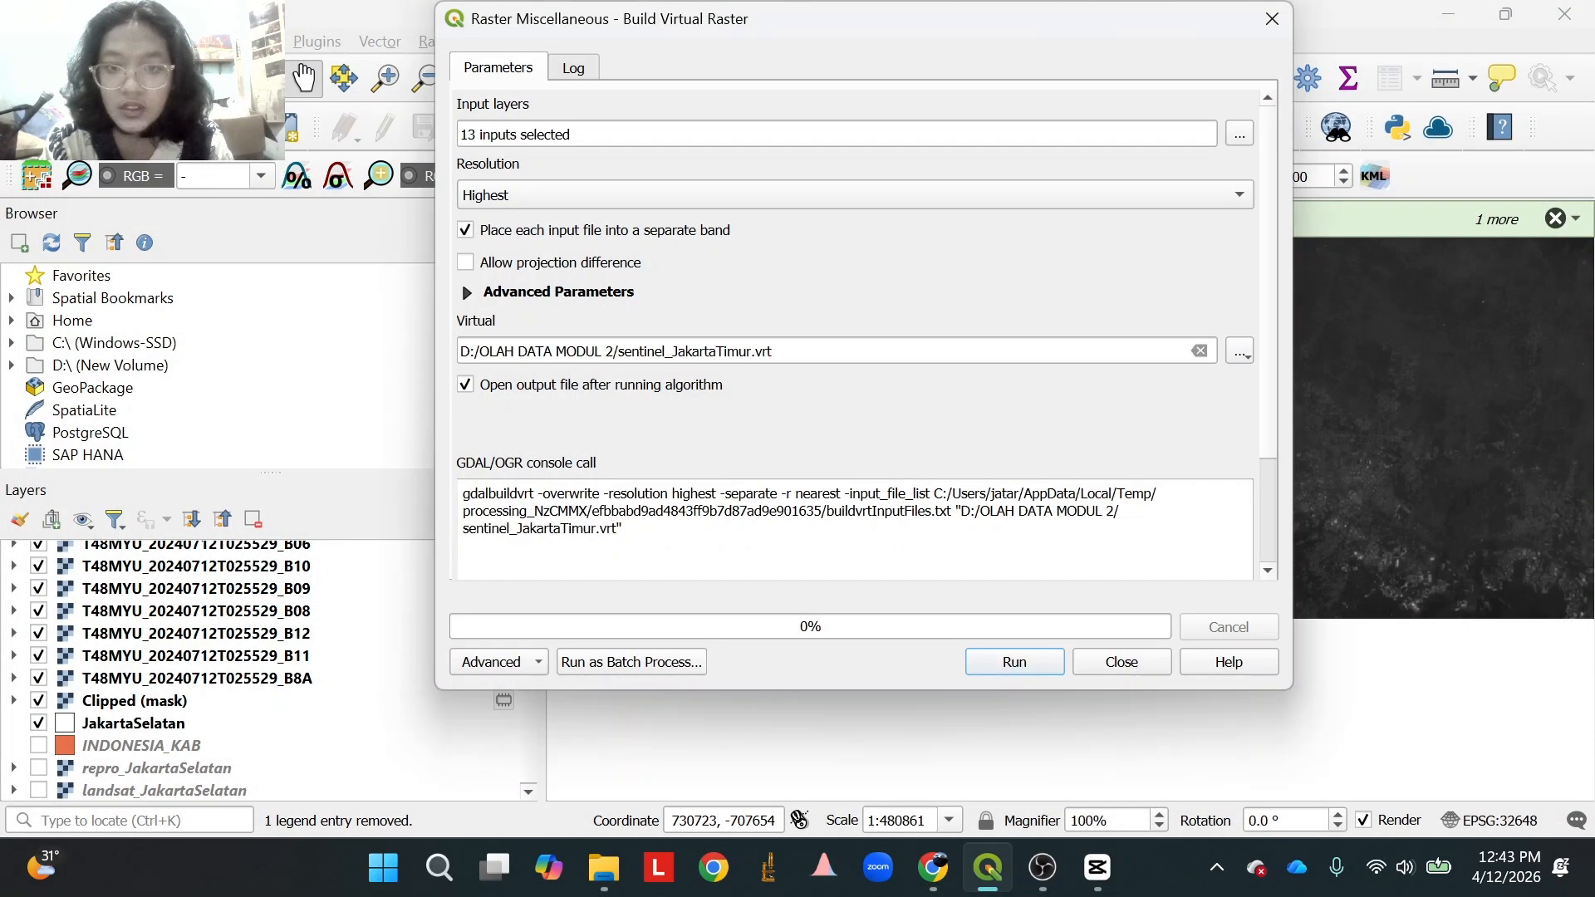
click(1038, 659)
click(1108, 673)
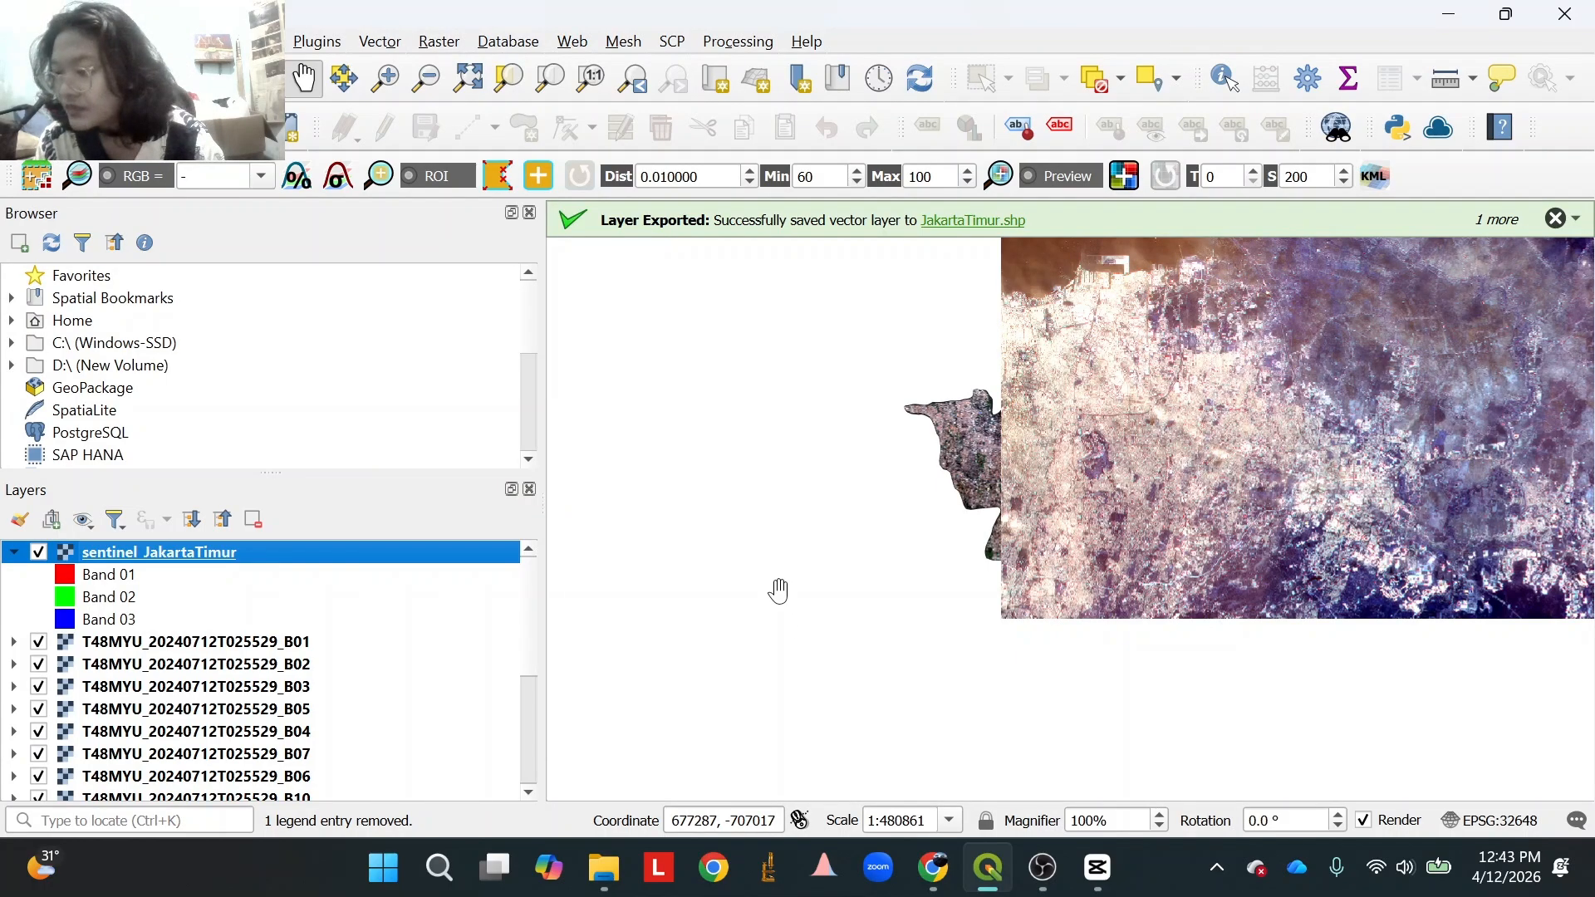
Remove all individual T48MYU Sentinel band layers, B01 to B12 and B8A, from the project.
click(313, 646)
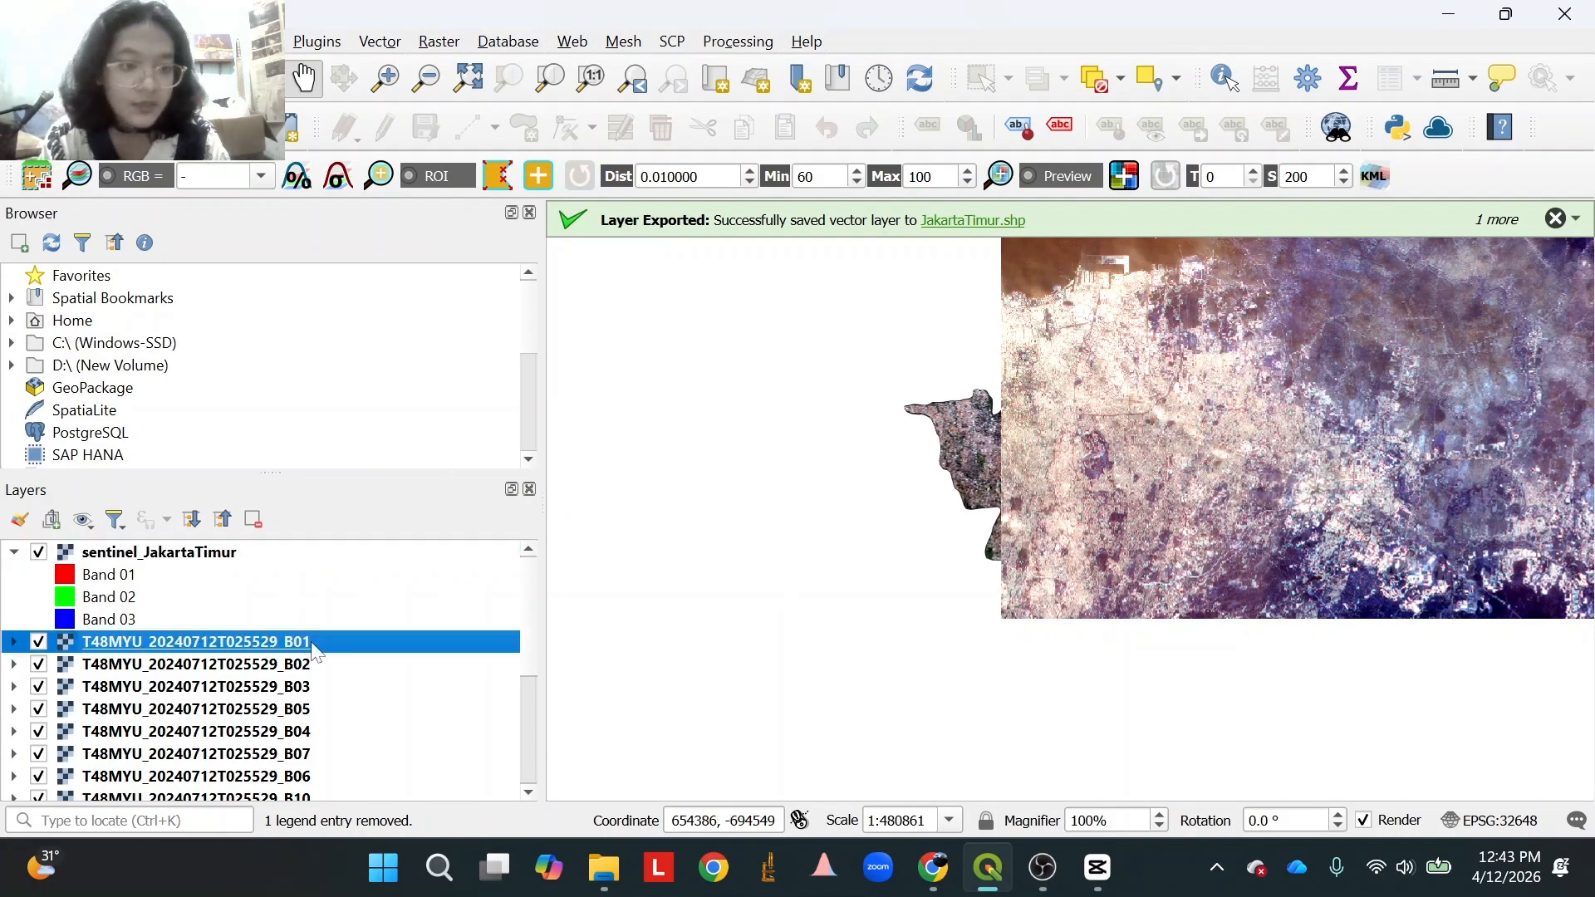
key(shift+Down)
key(shift+Down)
key(shift+Down)
key(shift+Down)
key(shift+Down)
key(shift+Down)
key(shift+Down)
key(shift+Down)
key(shift+Down)
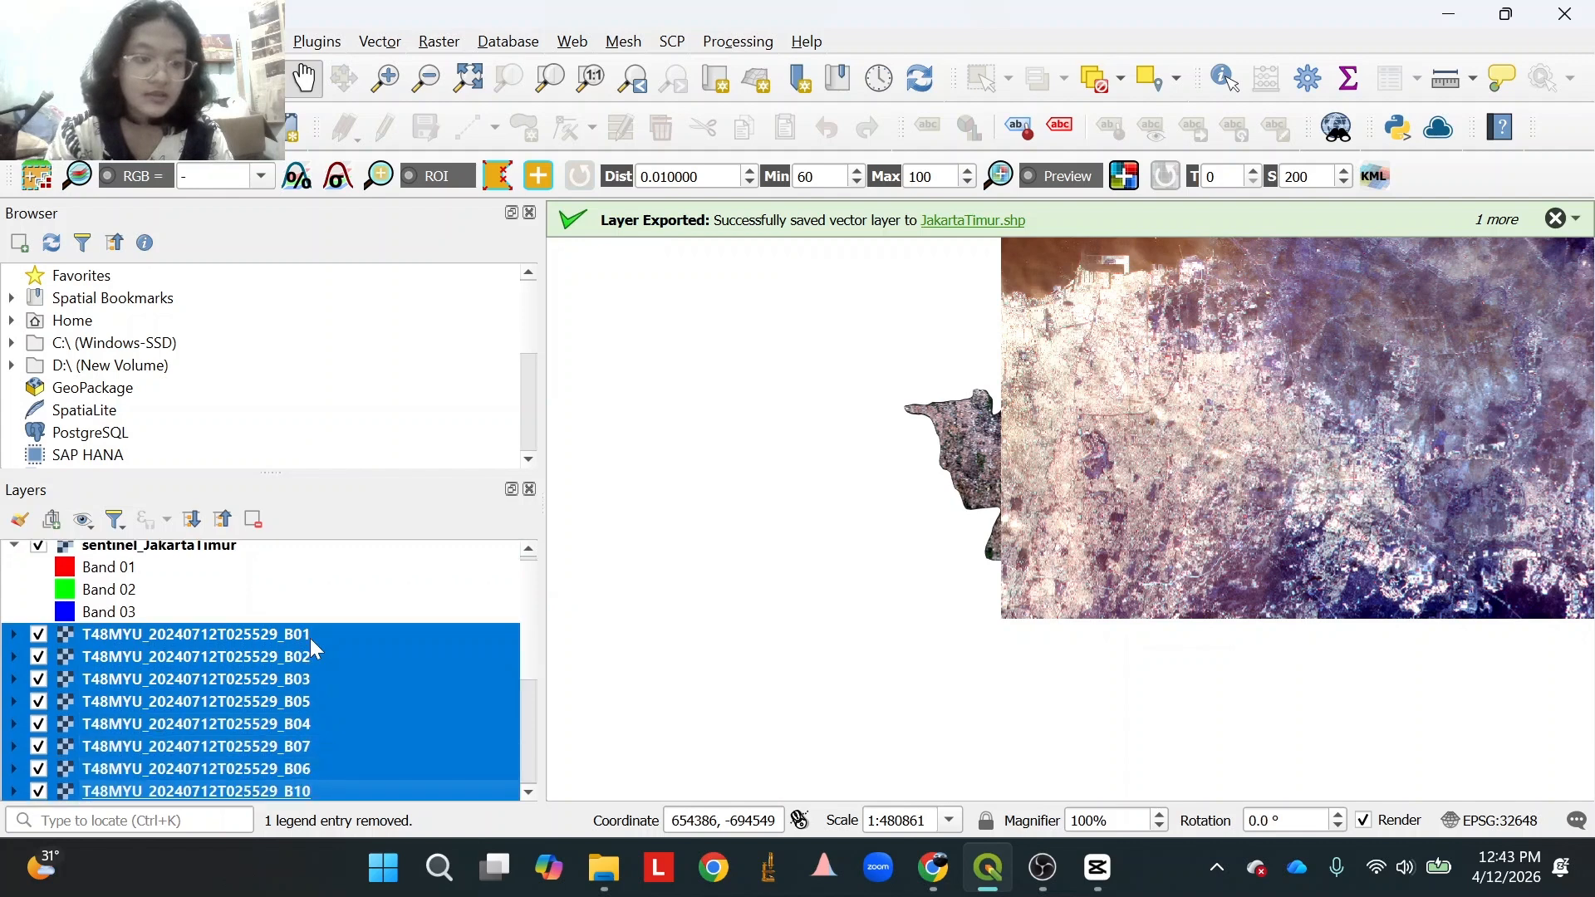
key(shift+Down)
key(shift+Down)
key(shift+Down)
key(shift+Down)
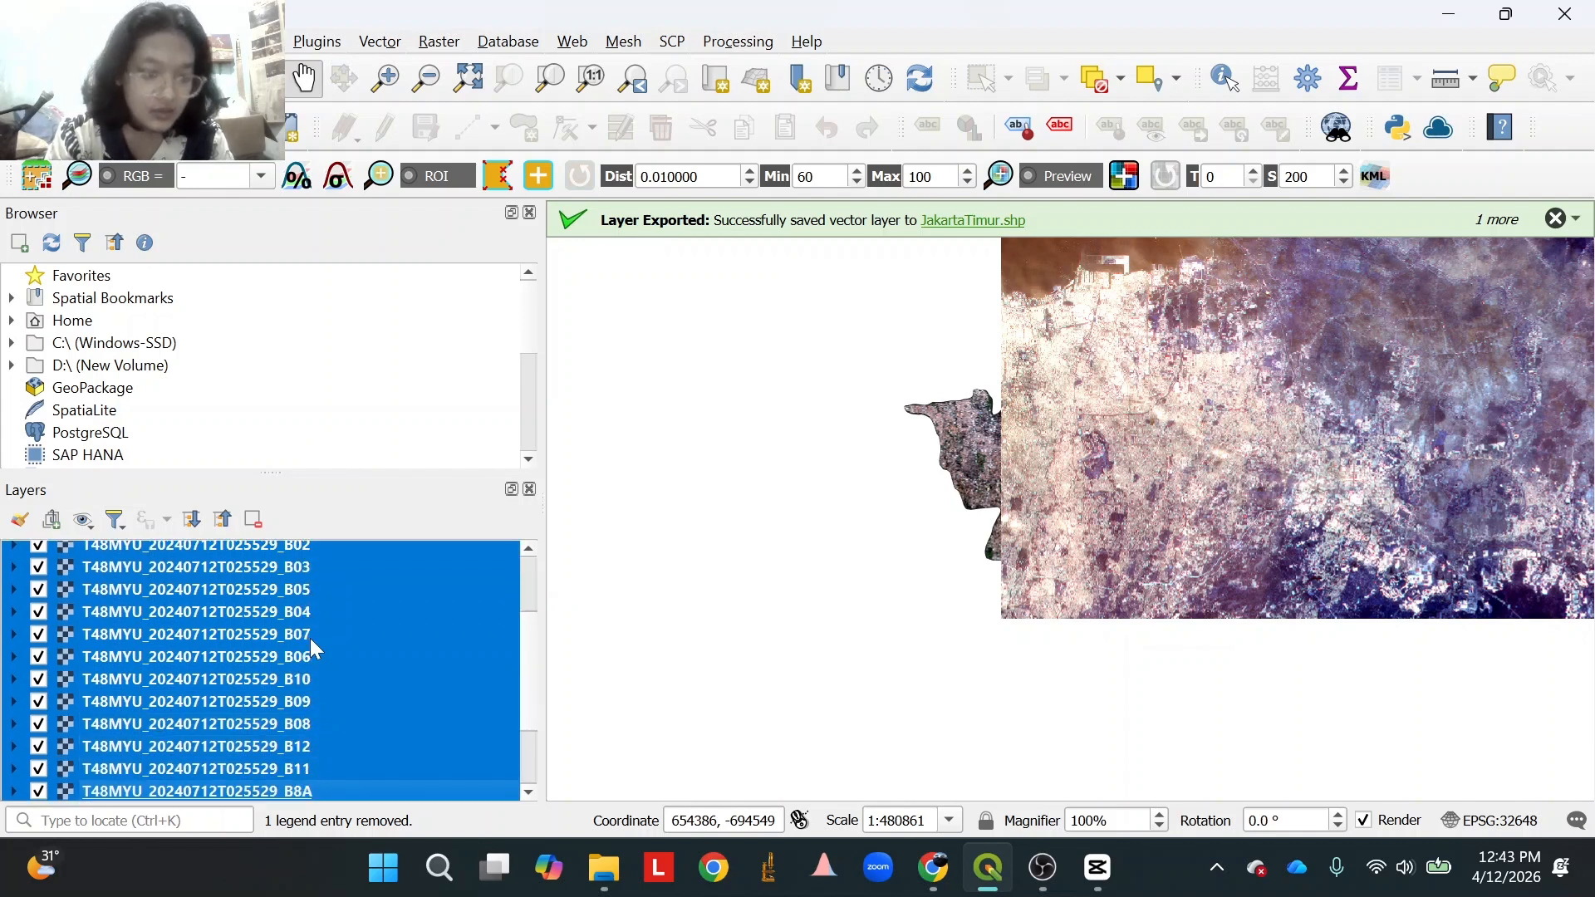
key(shift+Up)
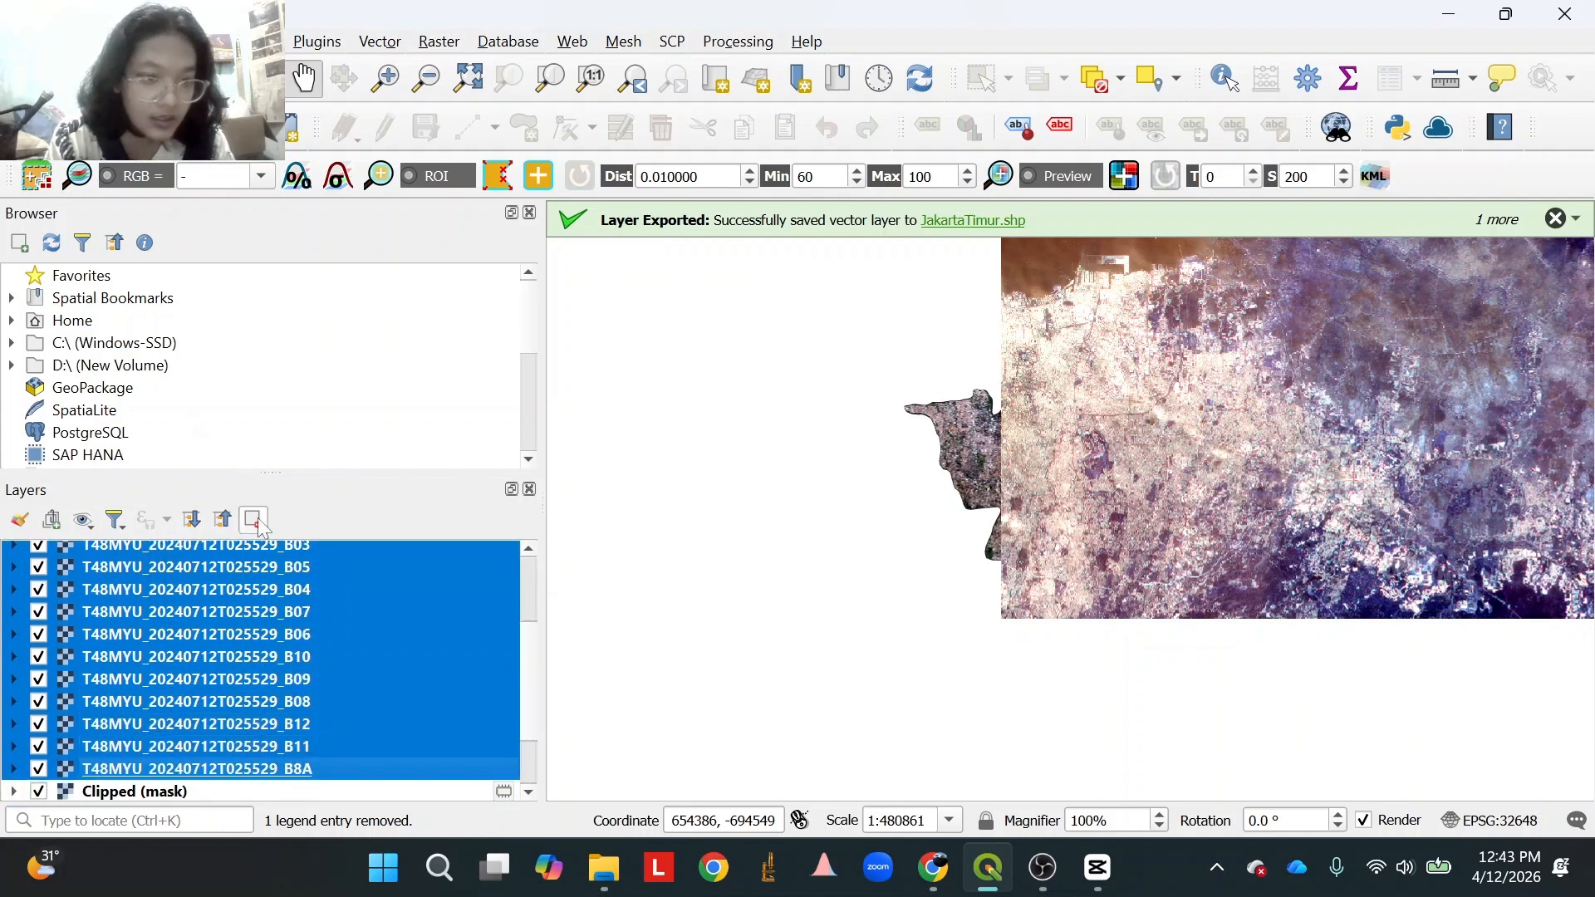
click(254, 519)
click(772, 467)
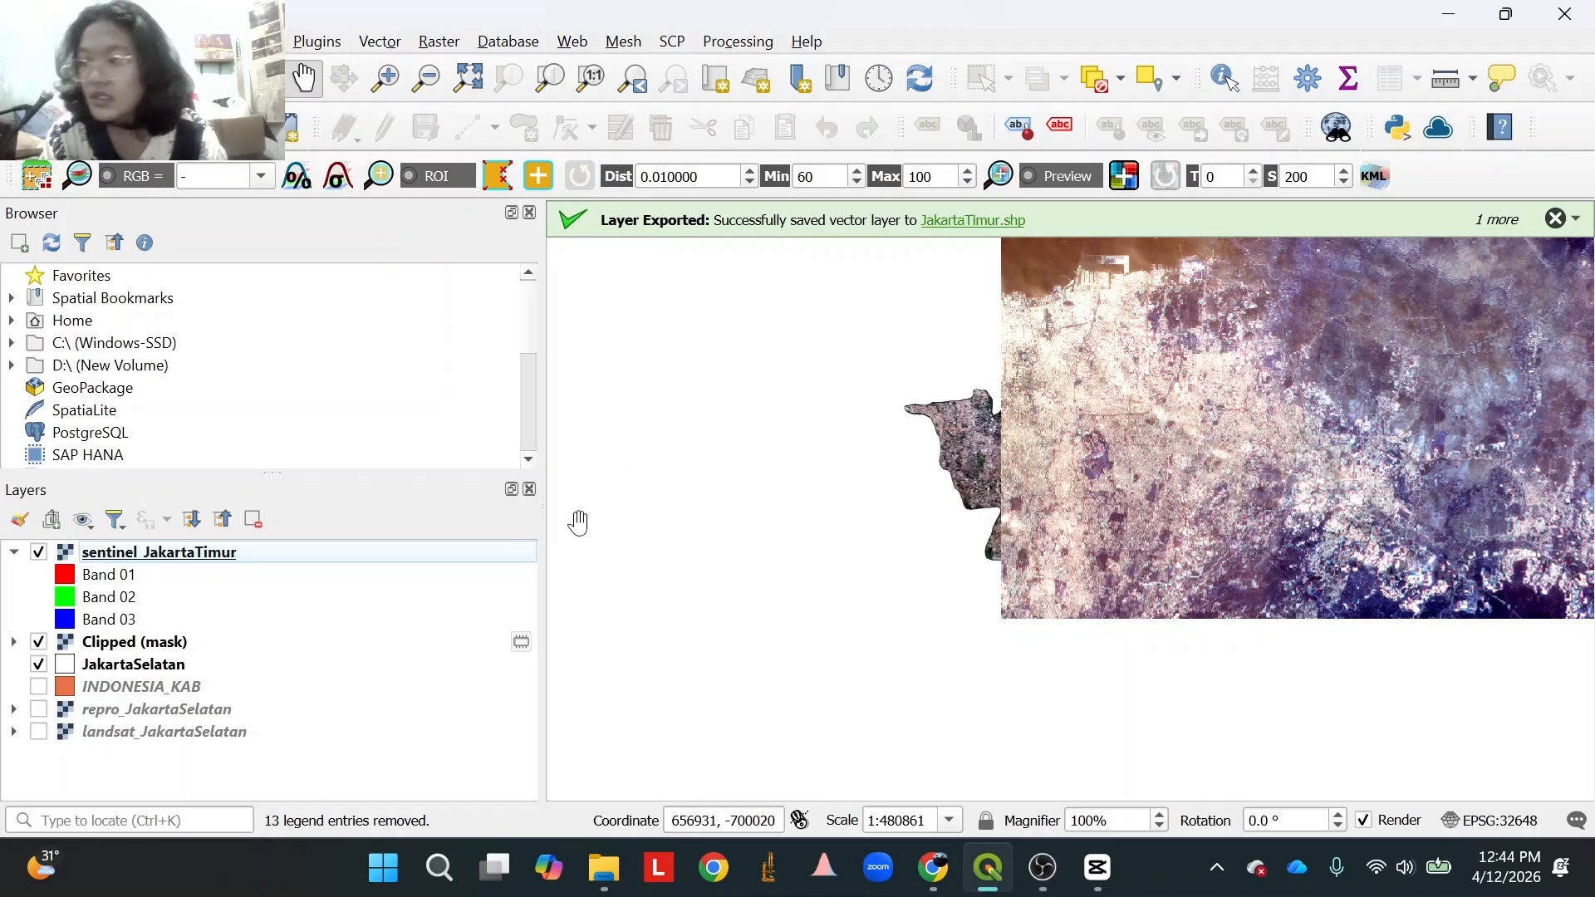
Render the sentinel_JakartaTimur layer in natural colour with Band 04 as red, Band 03 as green and Band 02 as blue.
click(214, 555)
right_click(214, 555)
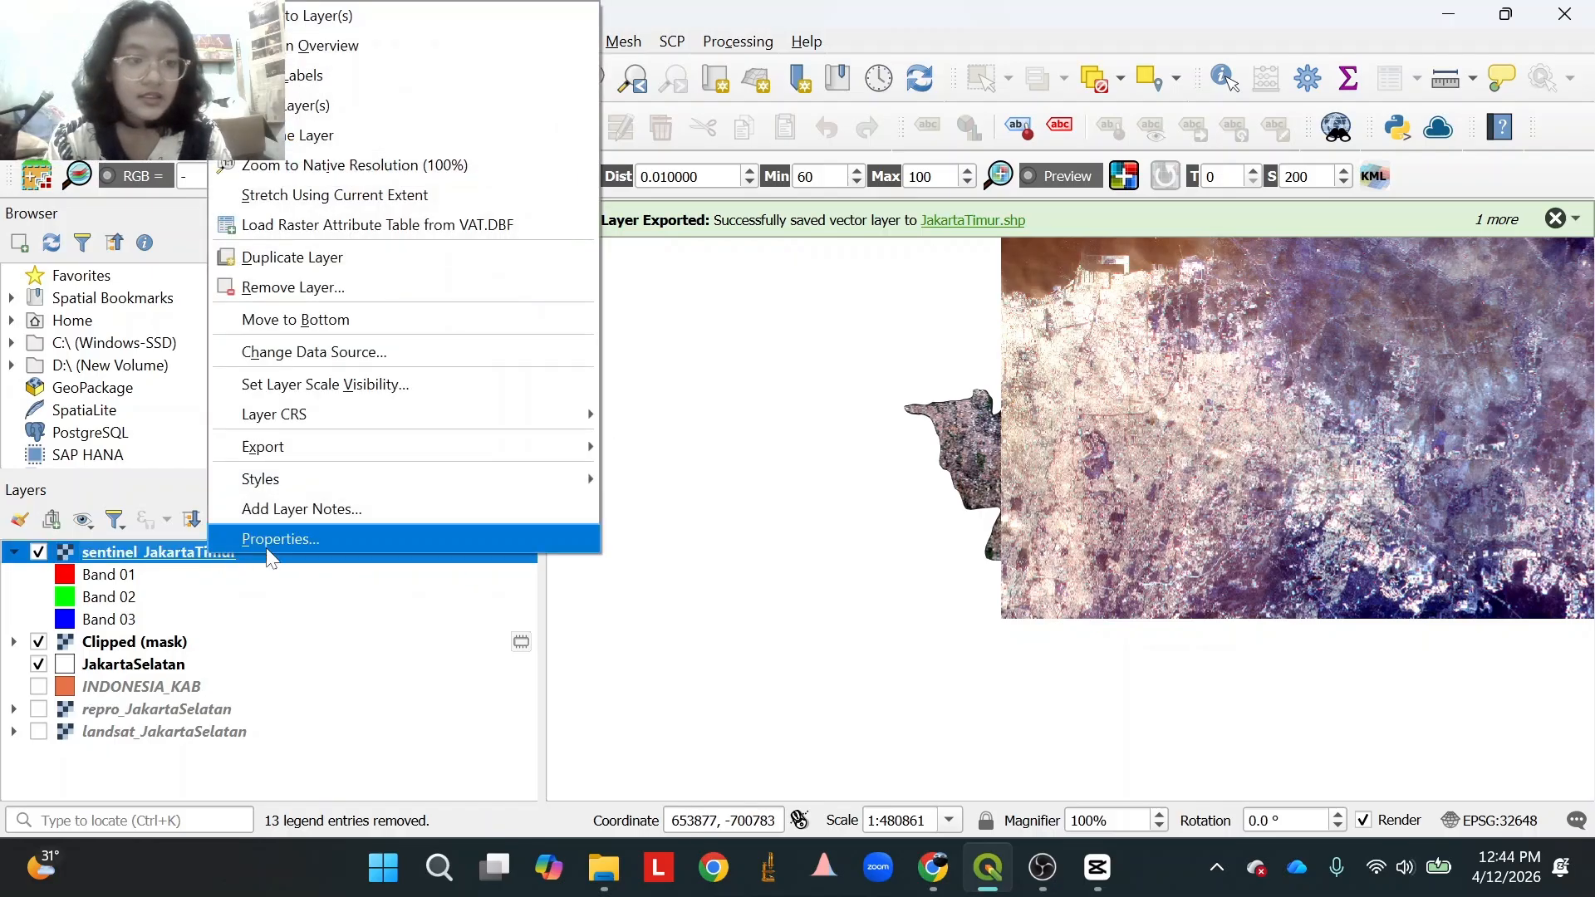
click(264, 542)
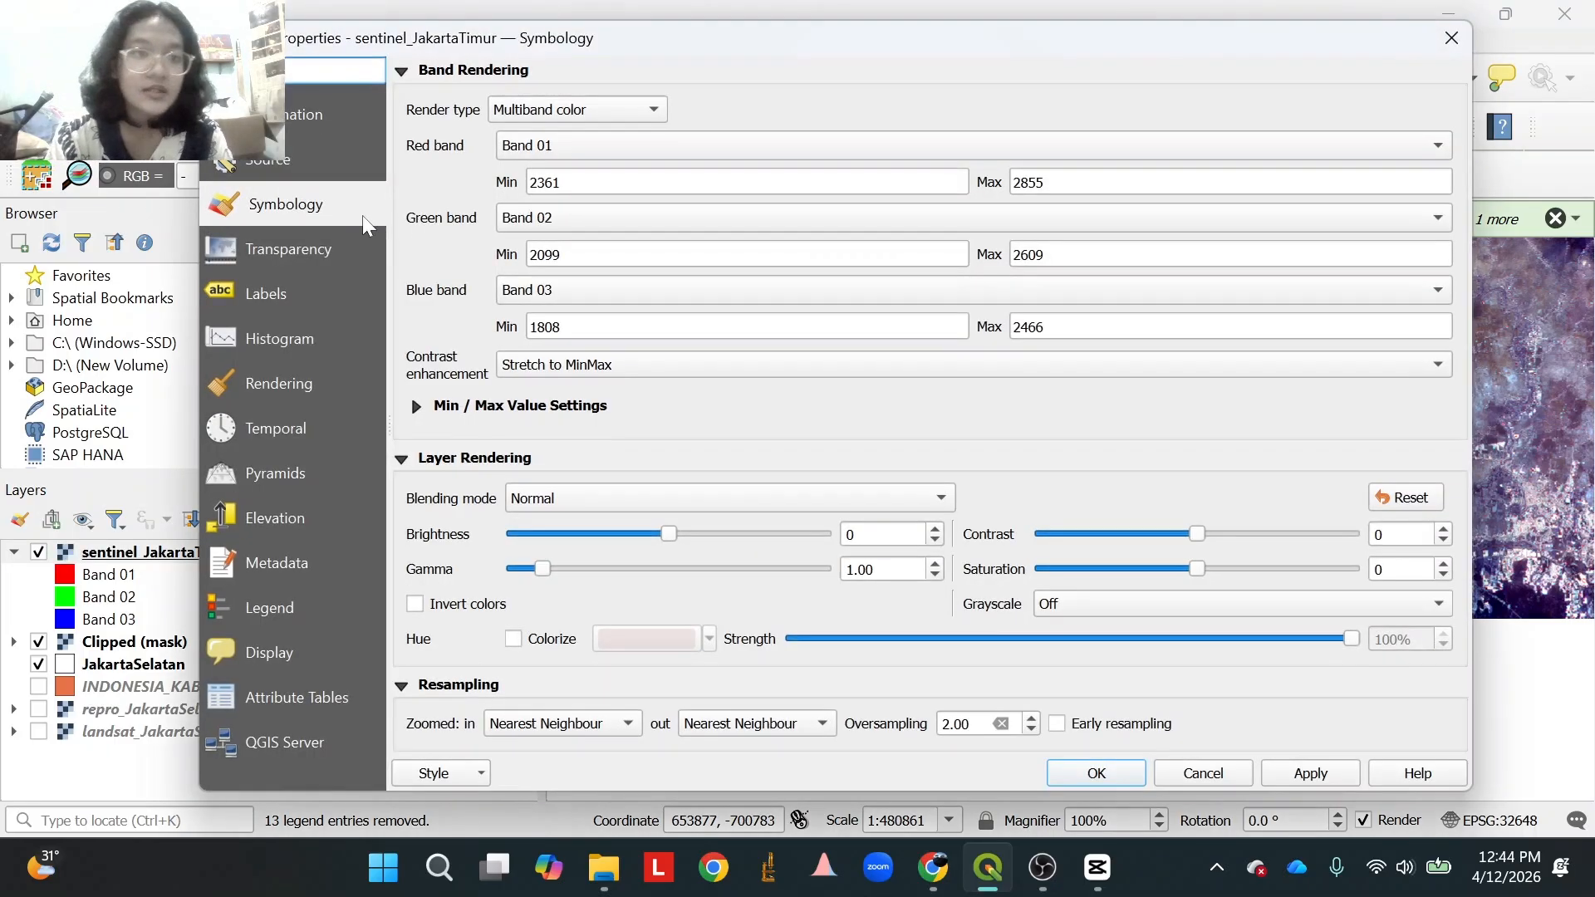
click(623, 141)
click(581, 224)
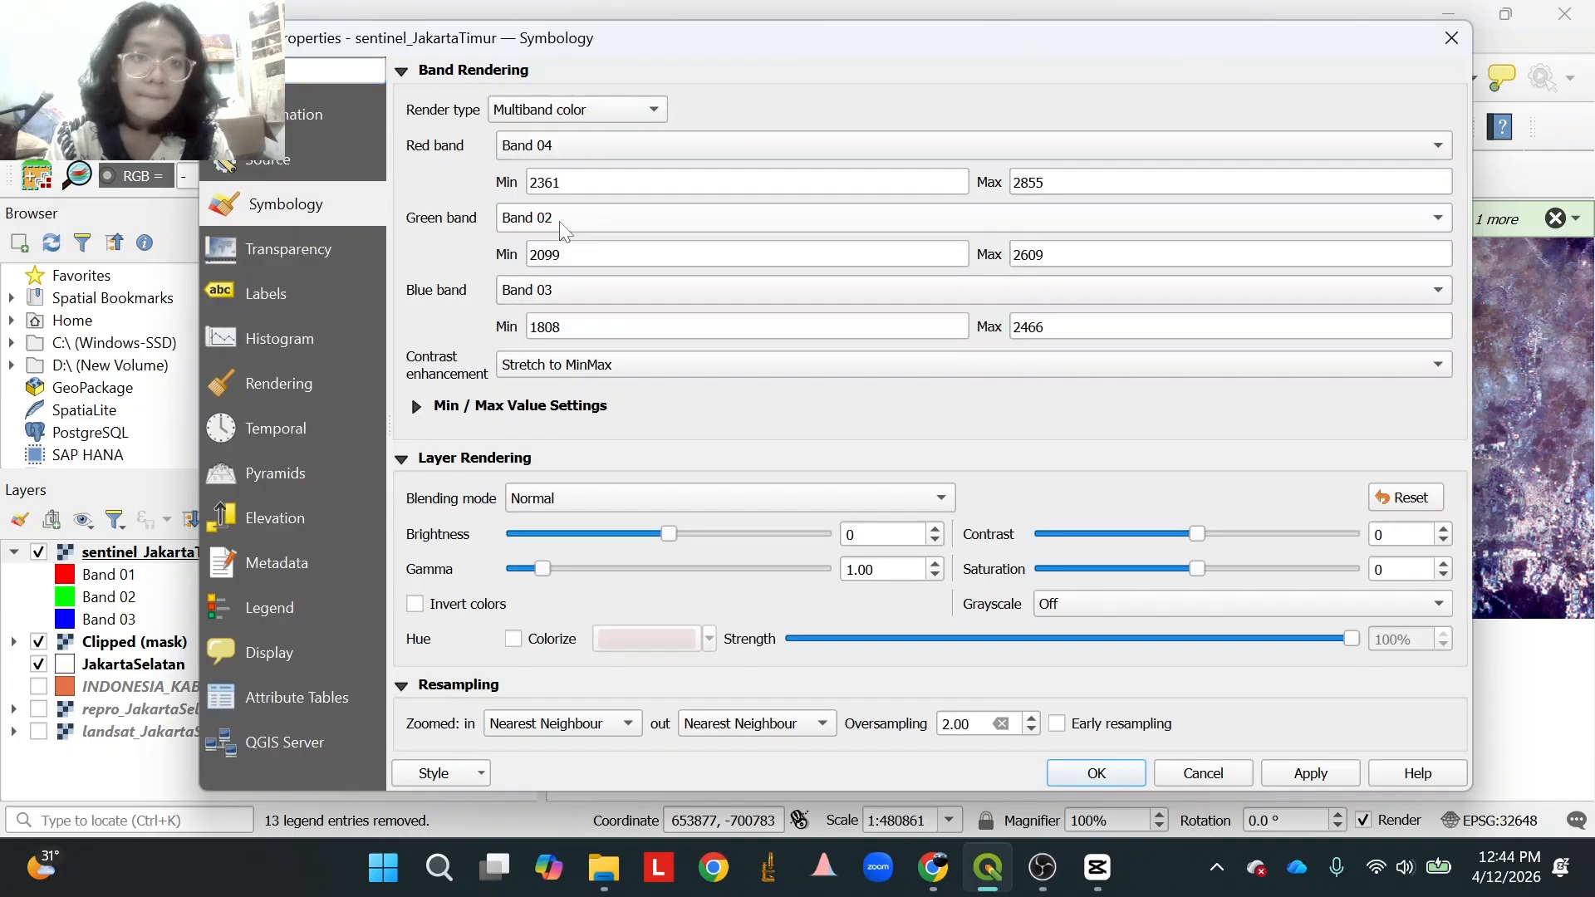
click(562, 220)
click(560, 232)
click(557, 285)
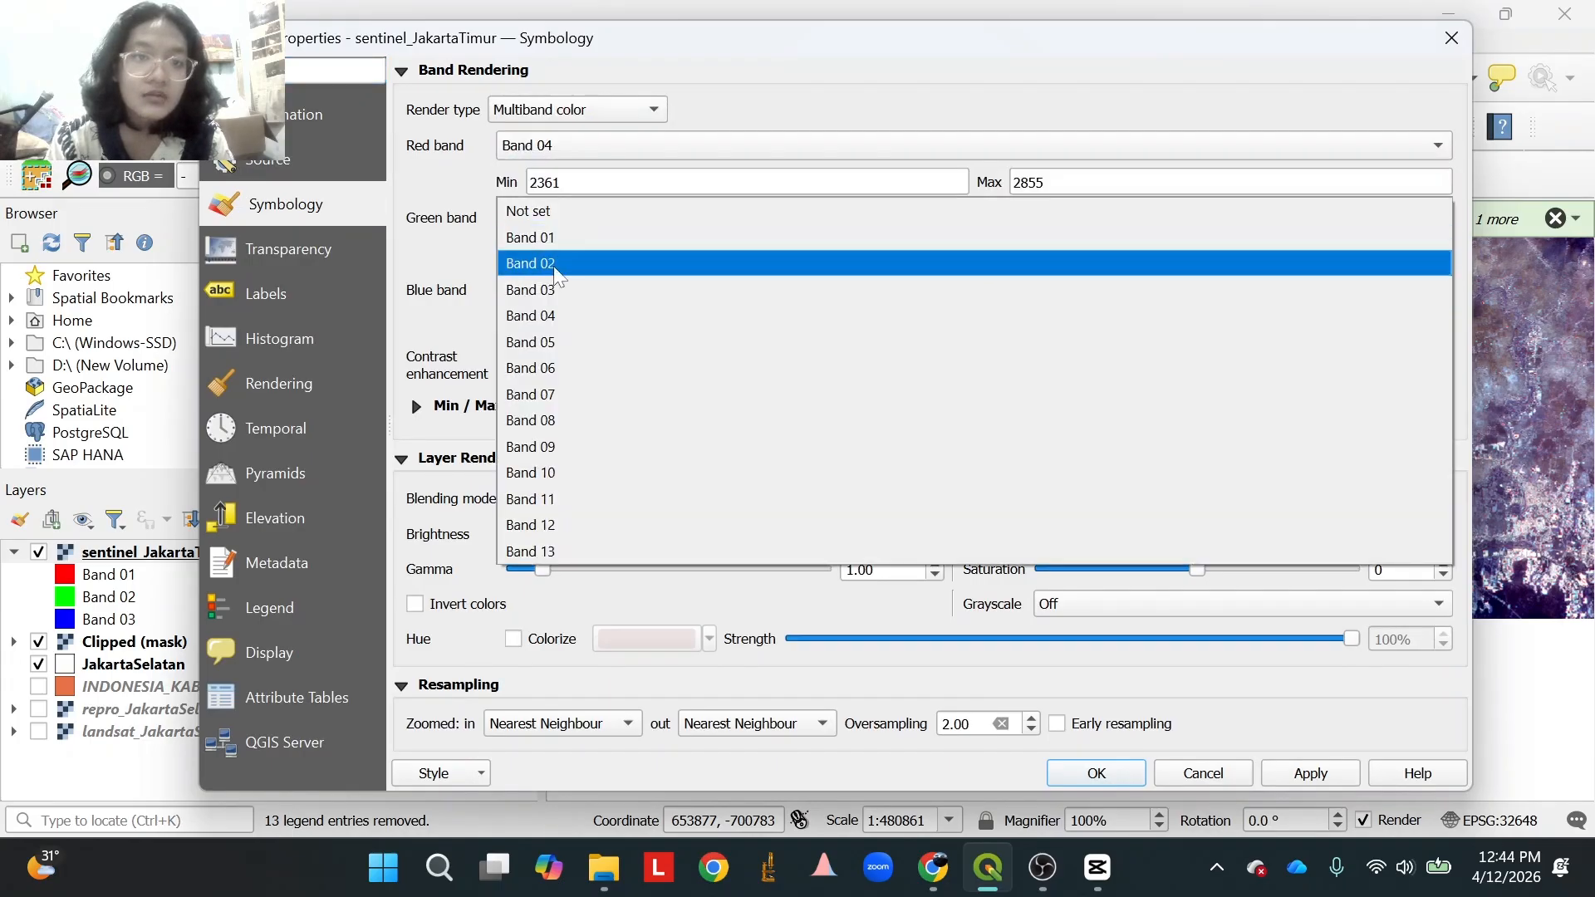
click(558, 262)
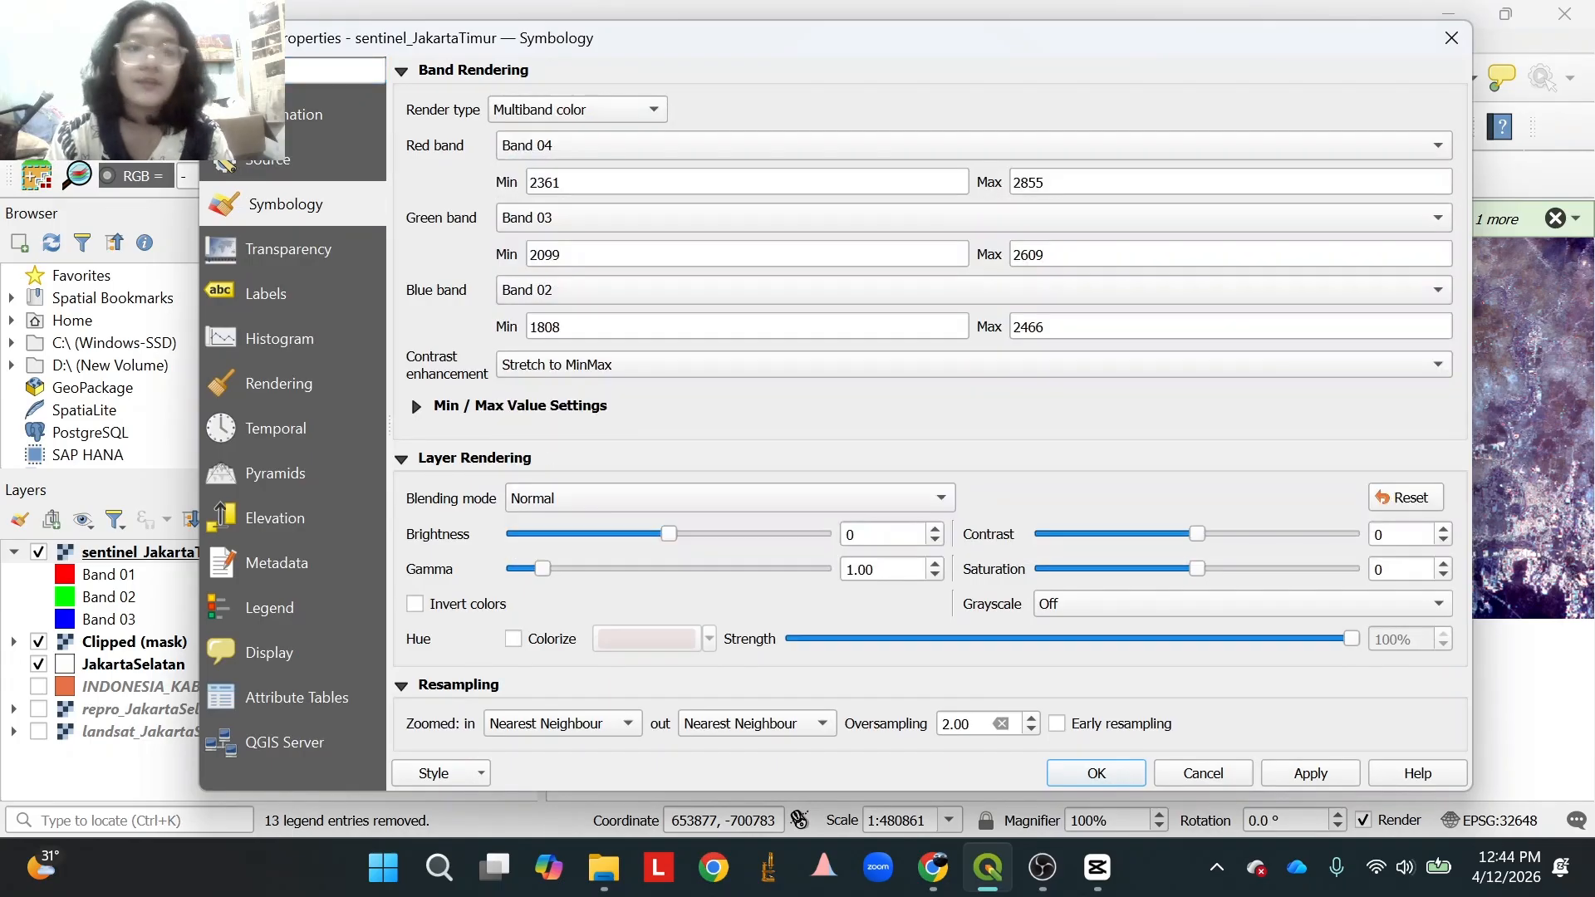
click(1306, 777)
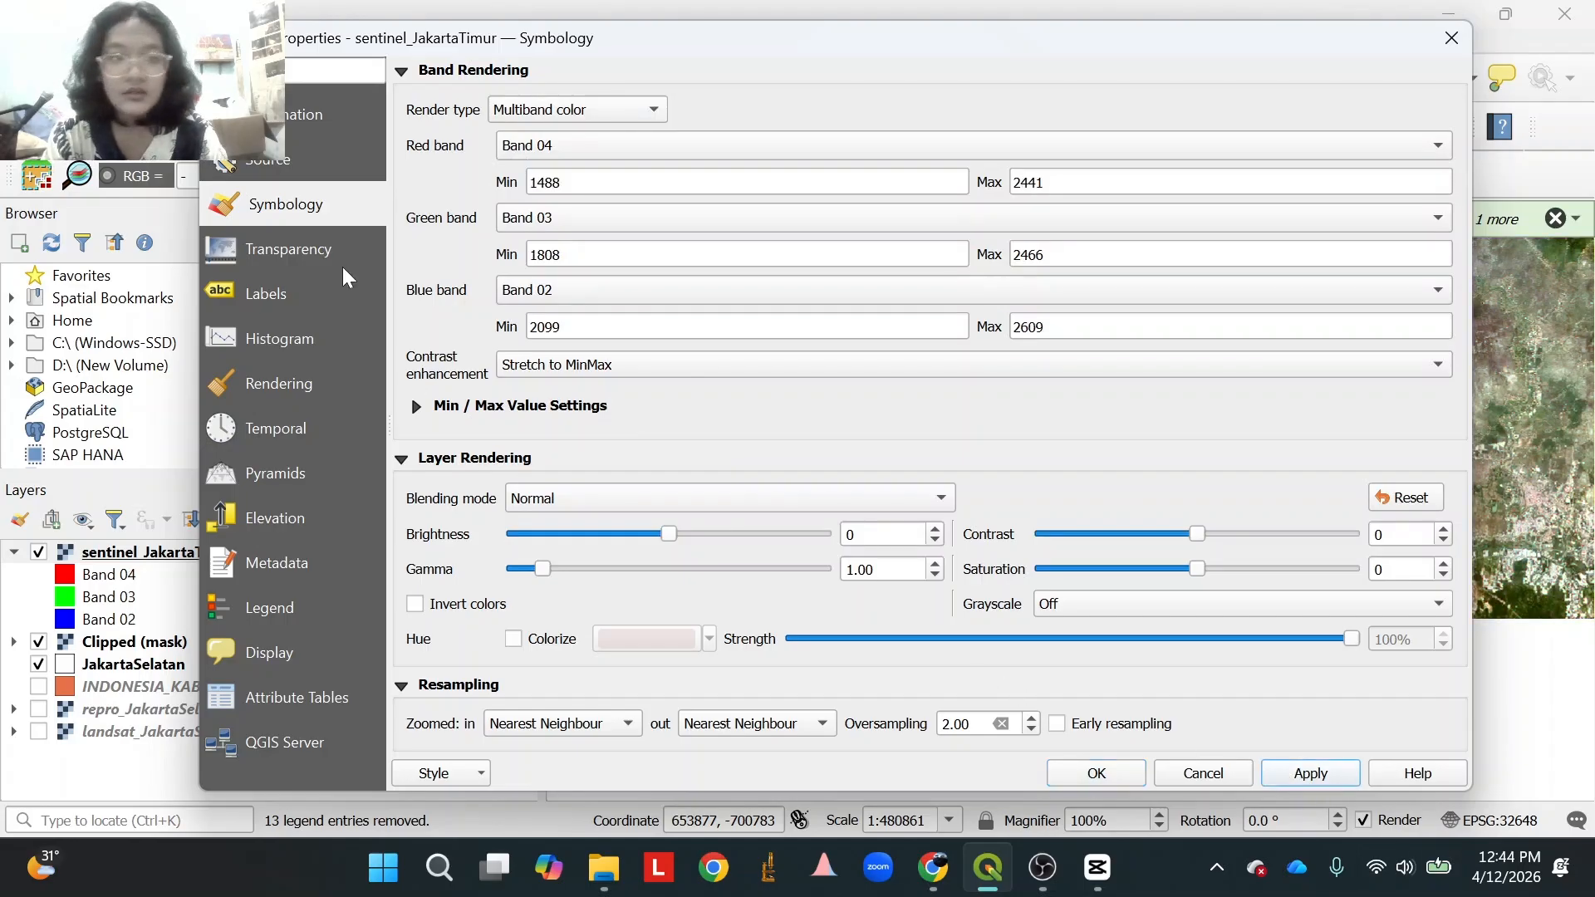
Check the coordinate reference system assigned to the sentinel_JakartaTimur layer.
click(271, 164)
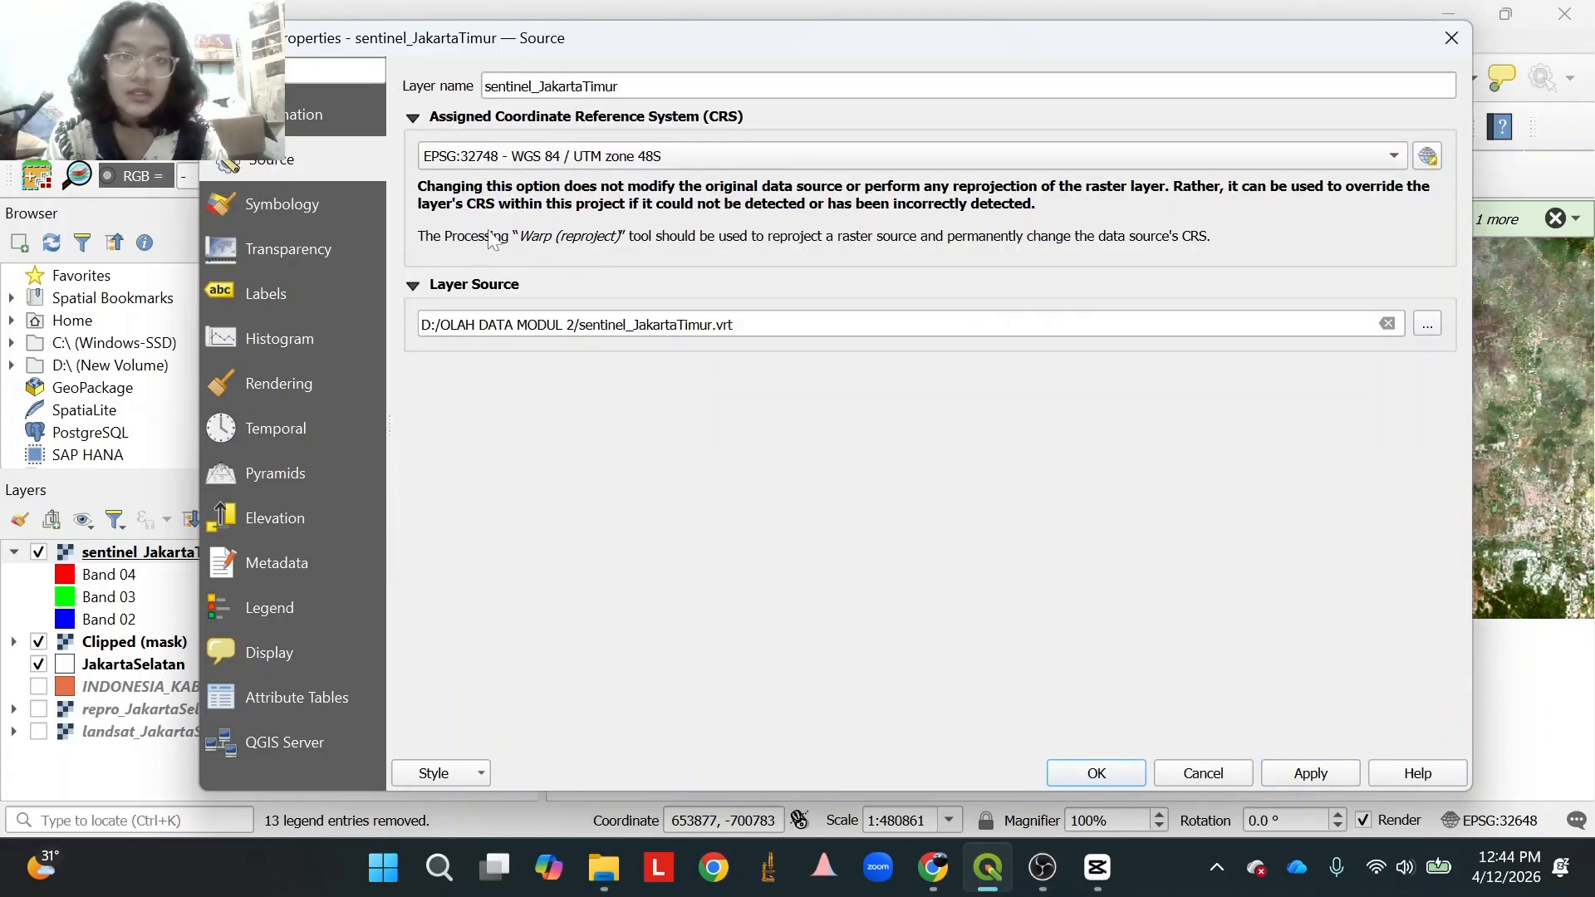
click(1451, 38)
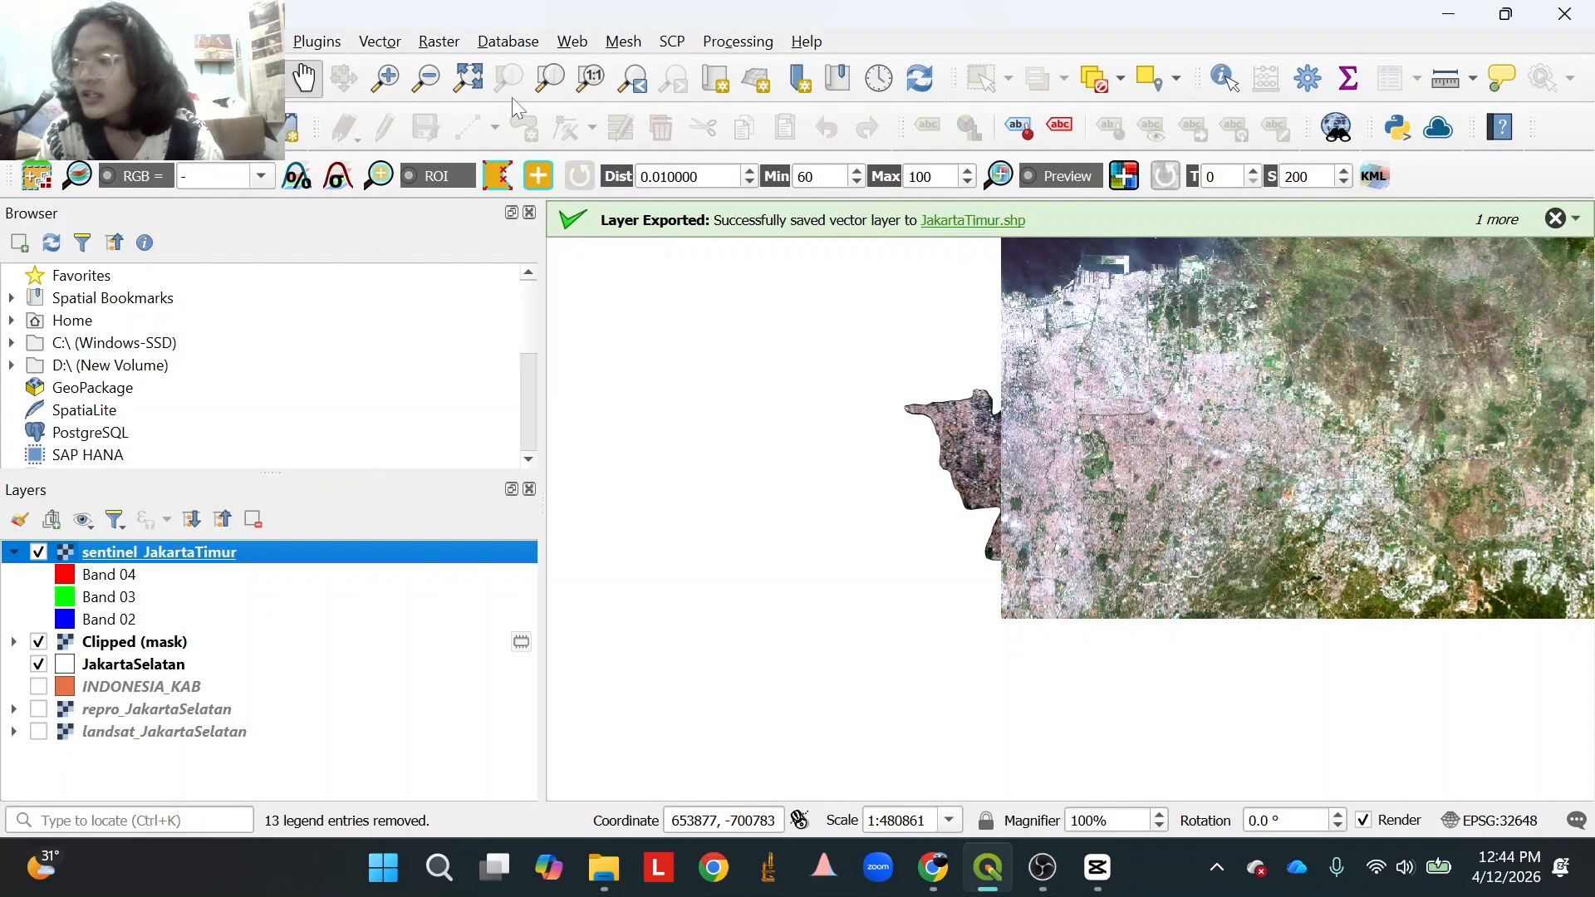
click(444, 43)
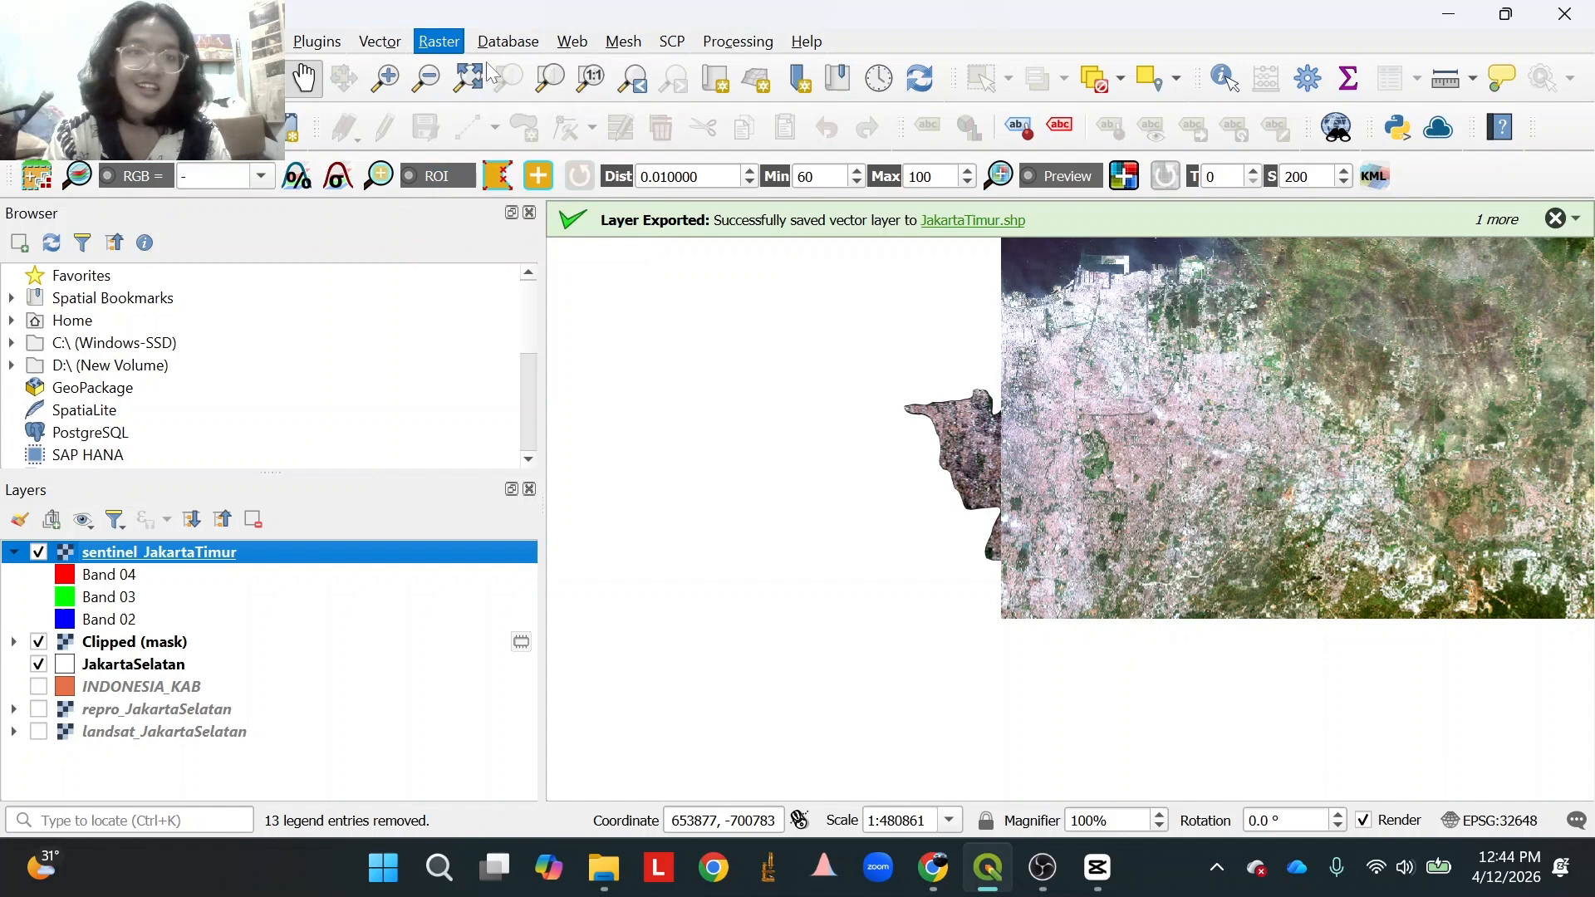
click(439, 41)
mouse_move(540, 131)
click(720, 191)
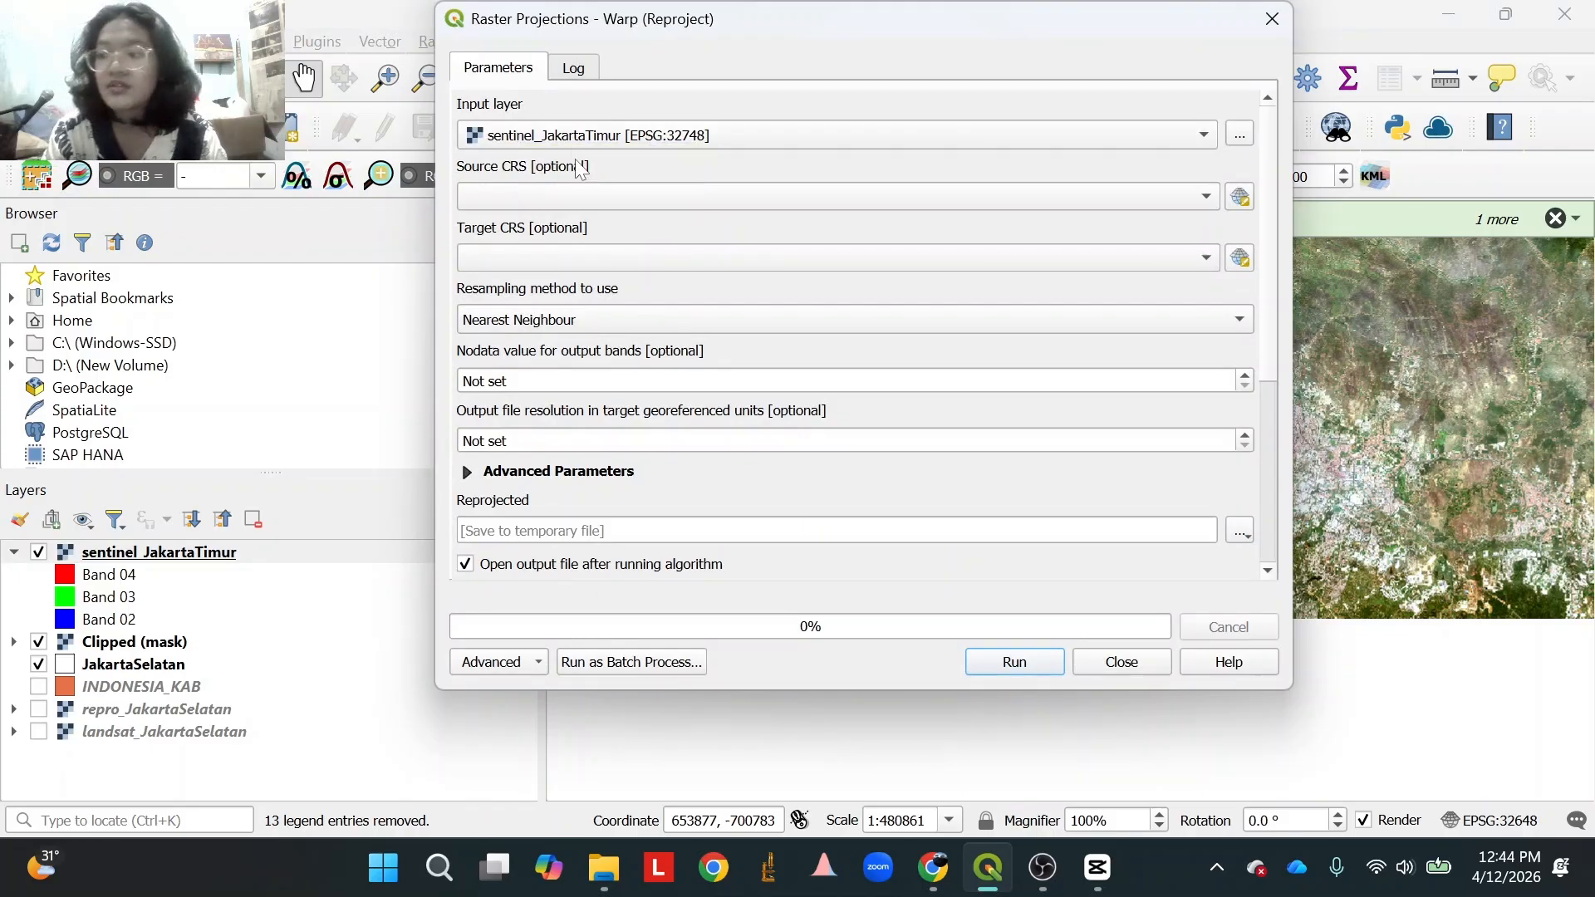
click(568, 197)
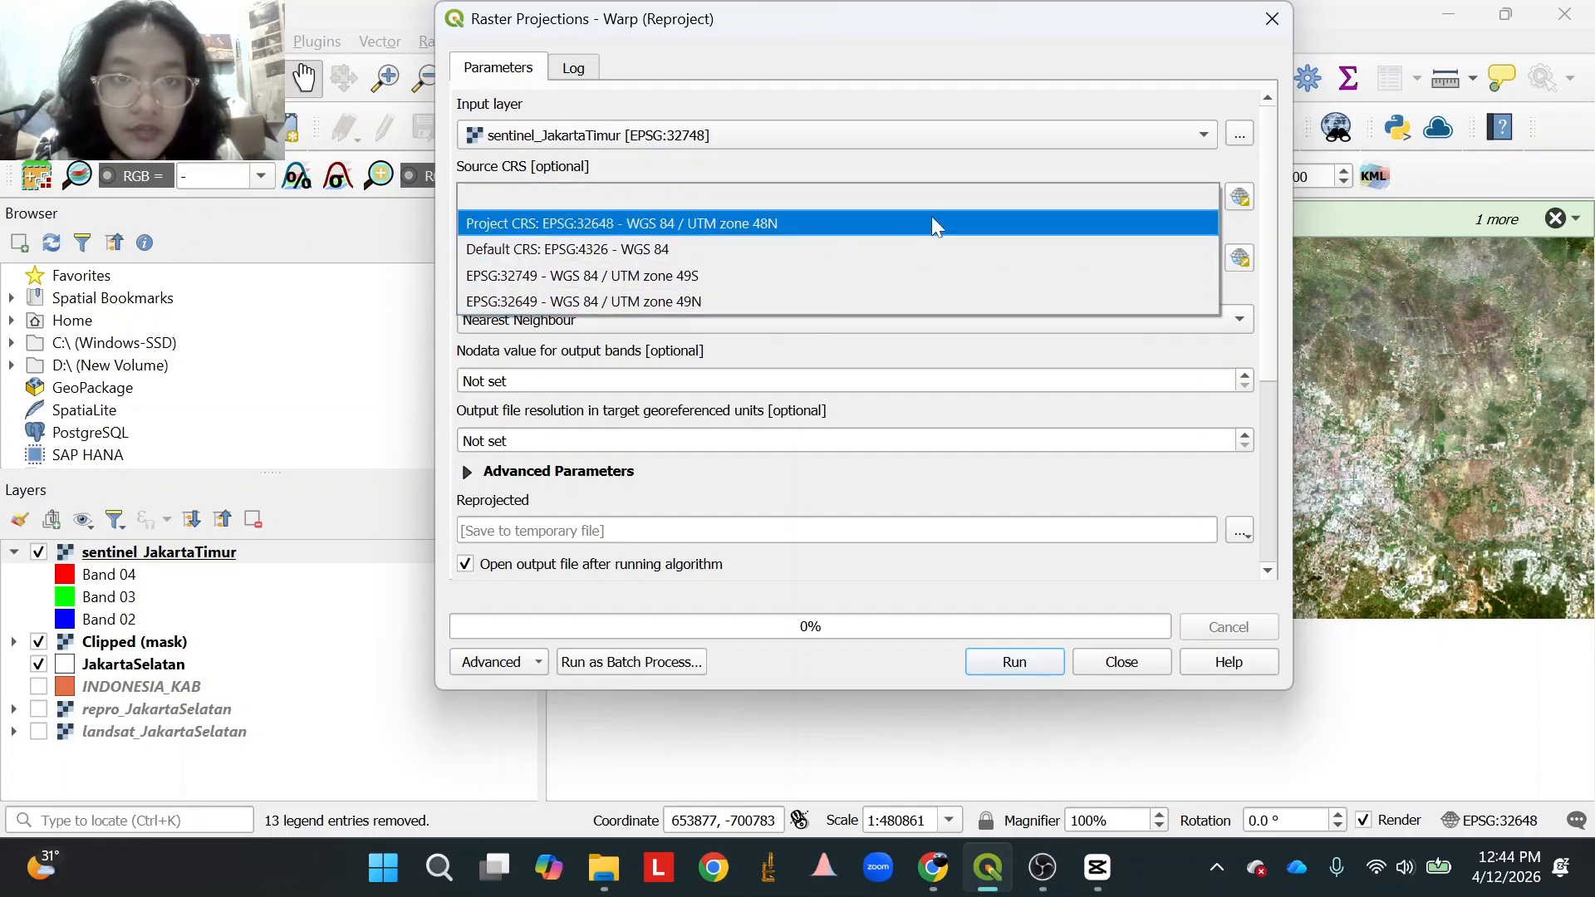
click(1229, 196)
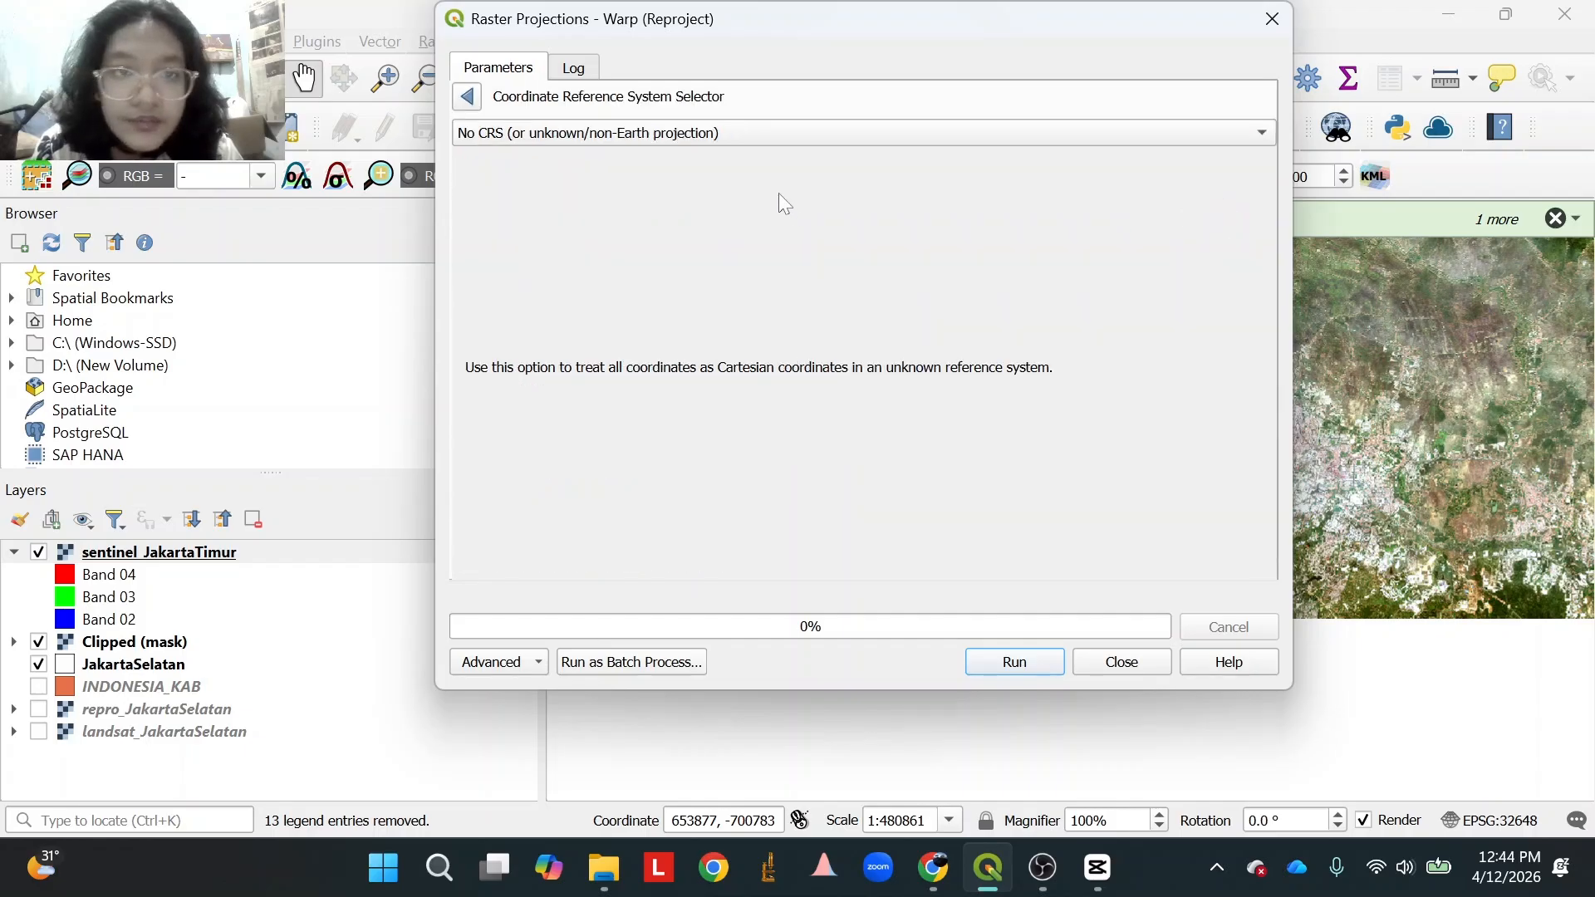
click(751, 132)
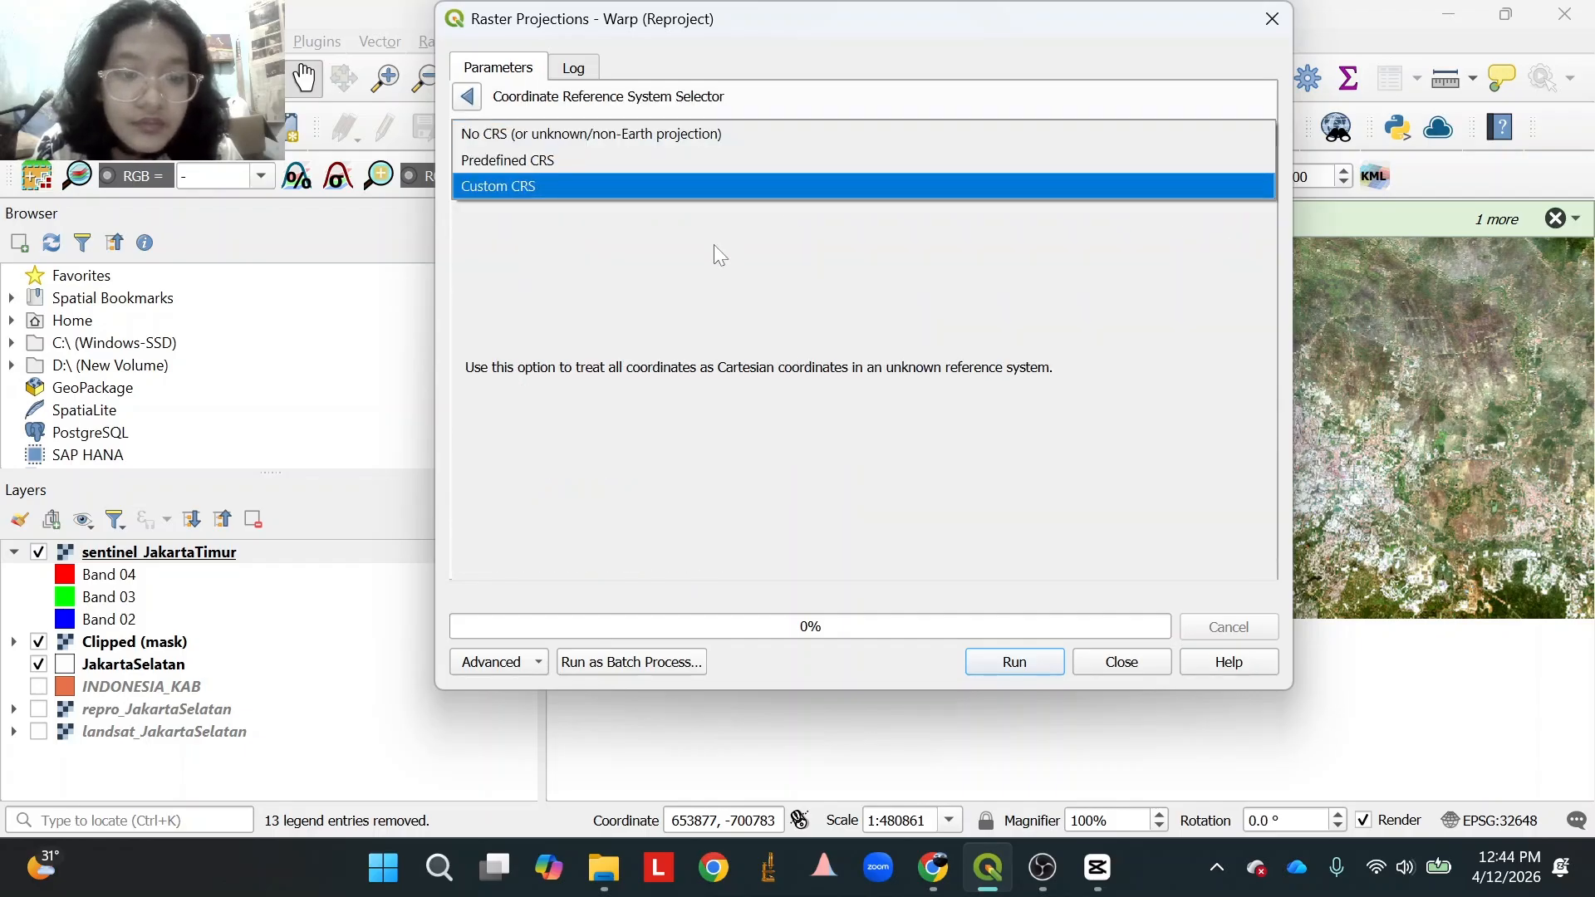
click(466, 97)
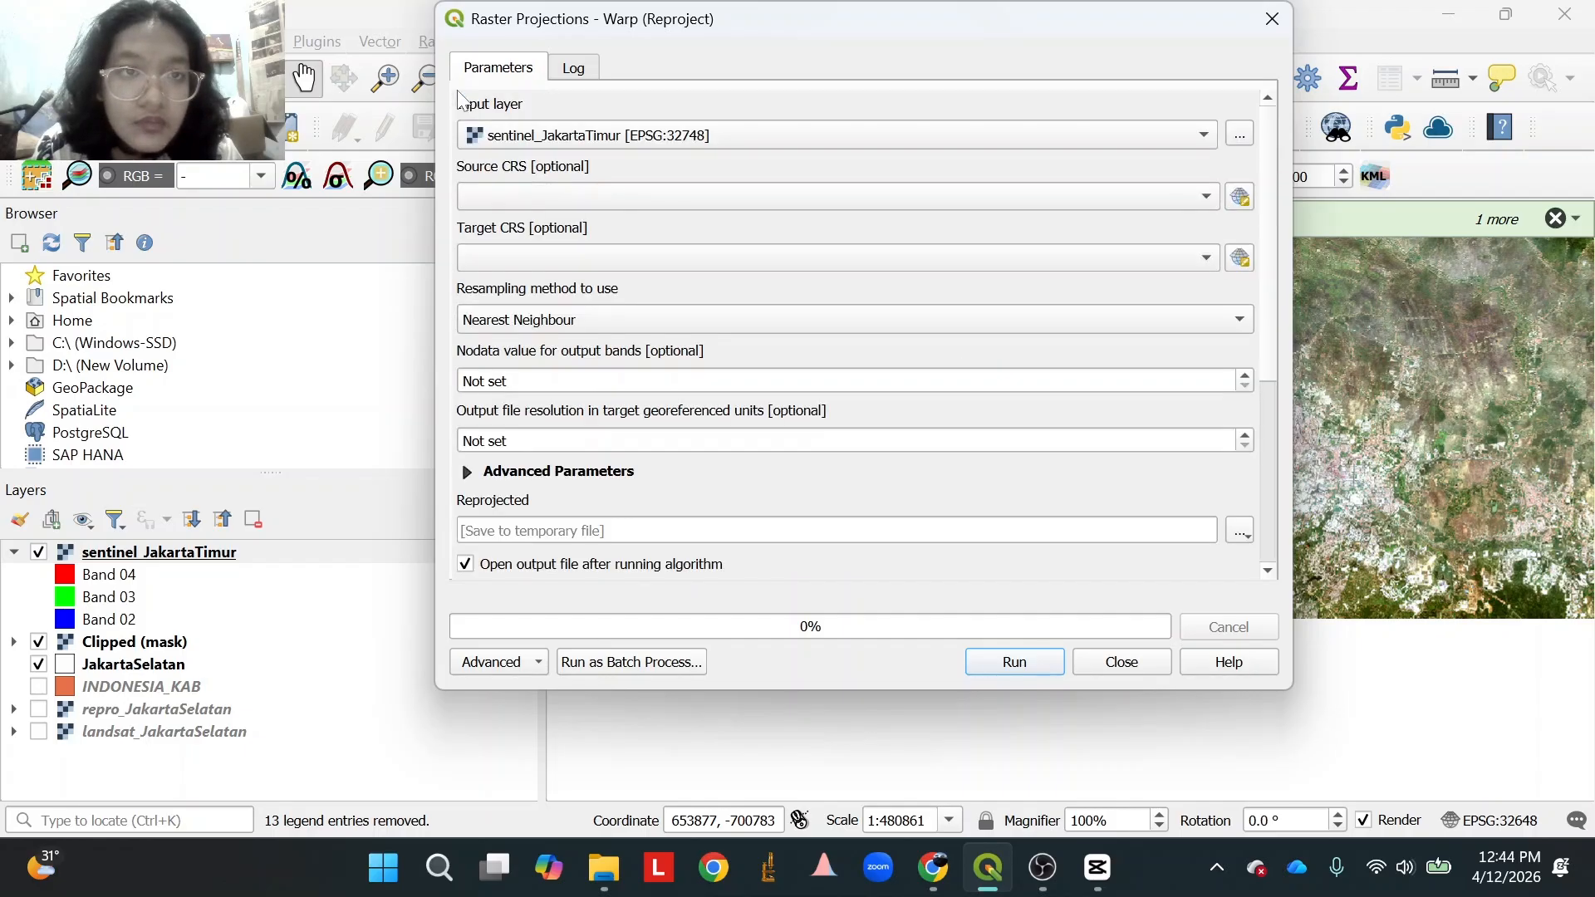
click(1286, 27)
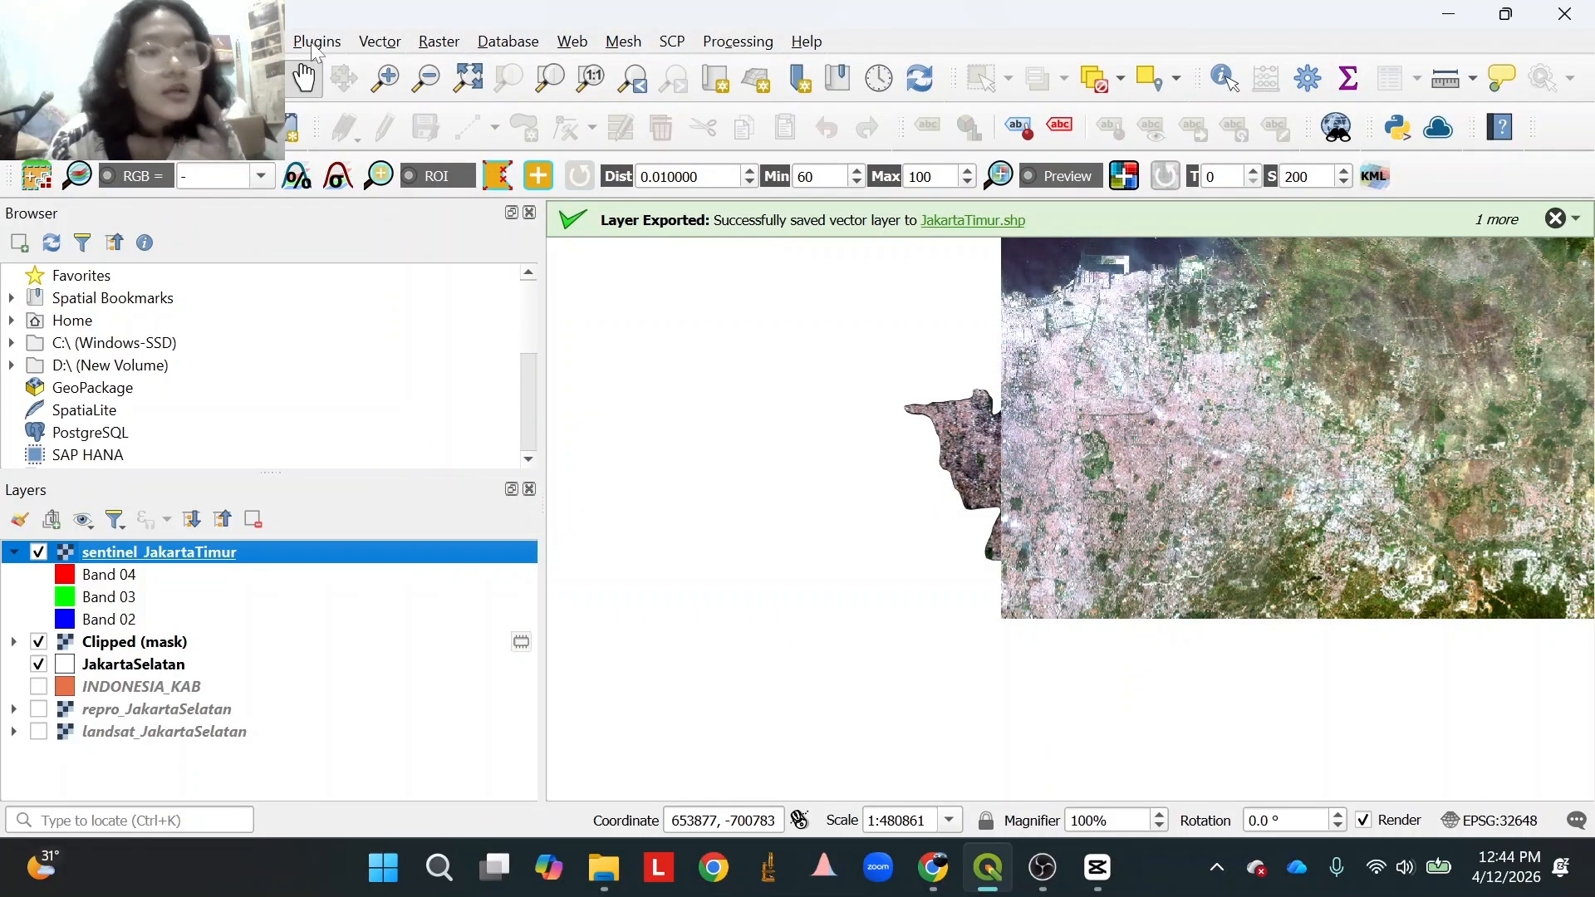
Reassign EPSG:32748 - WGS 84 / UTM zone 48S as the sentinel_JakartaTimur layer's coordinate reference system and apply it.
right_click(170, 552)
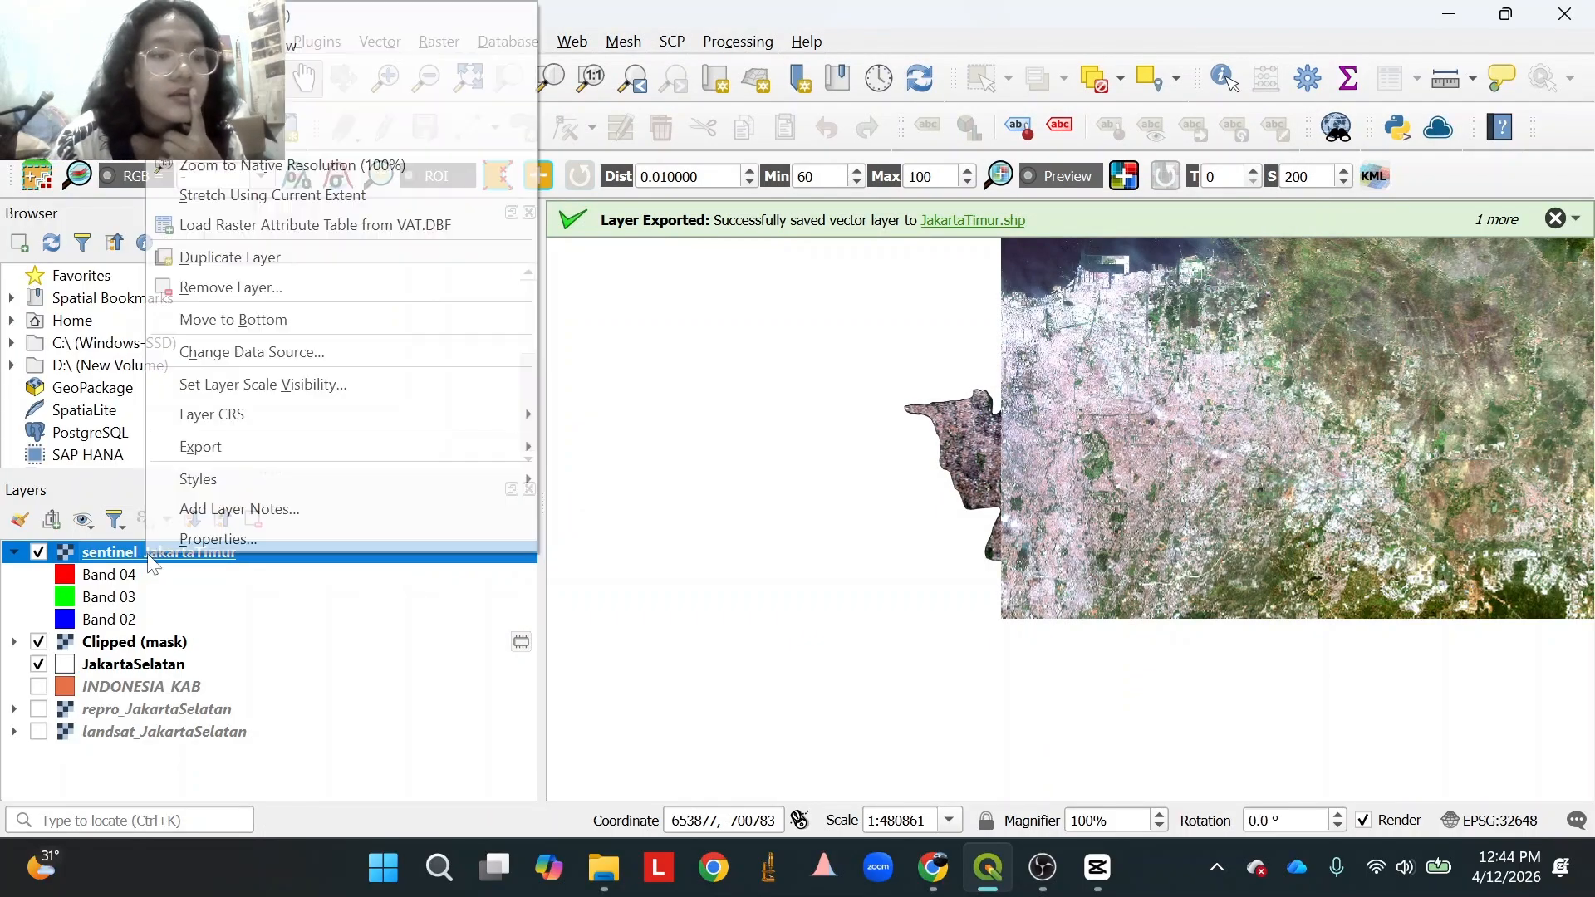
click(172, 542)
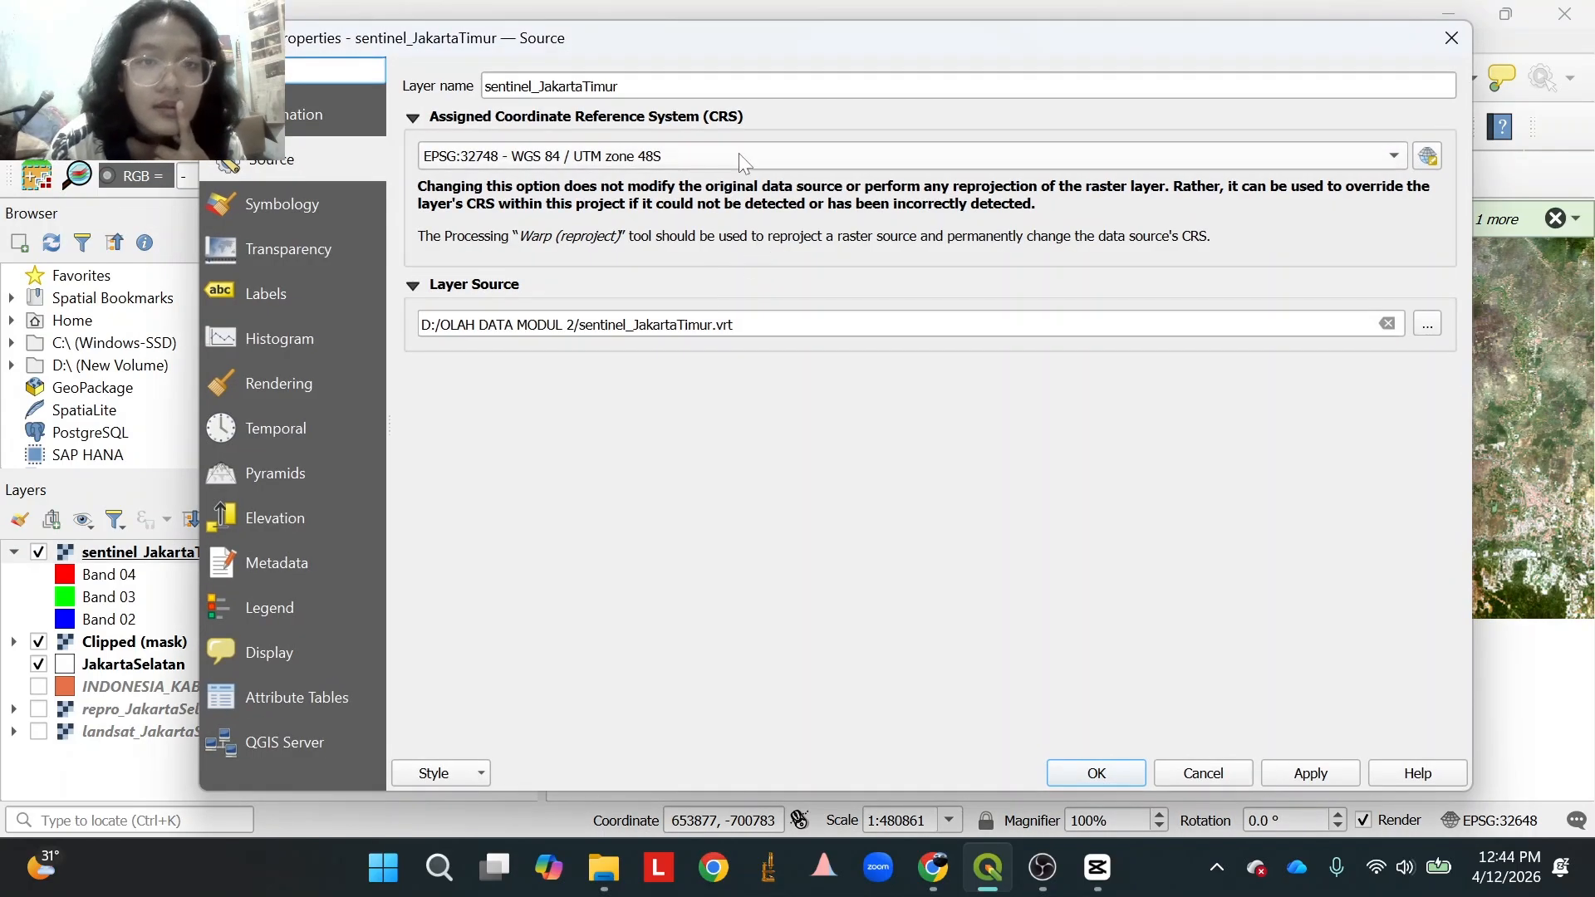
click(739, 155)
click(791, 467)
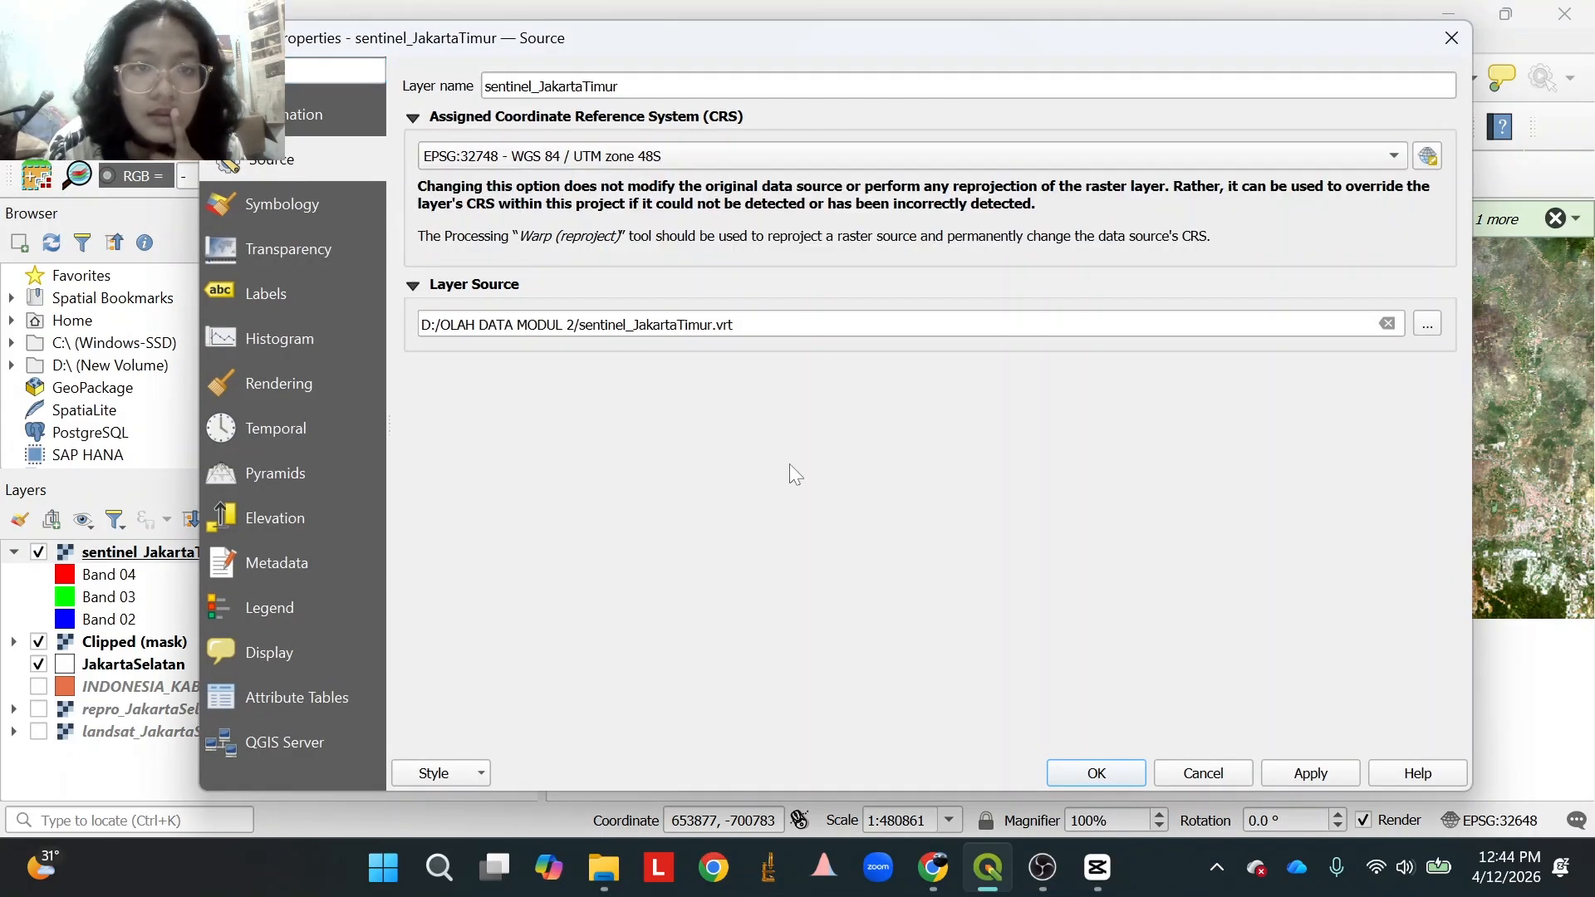
click(1429, 158)
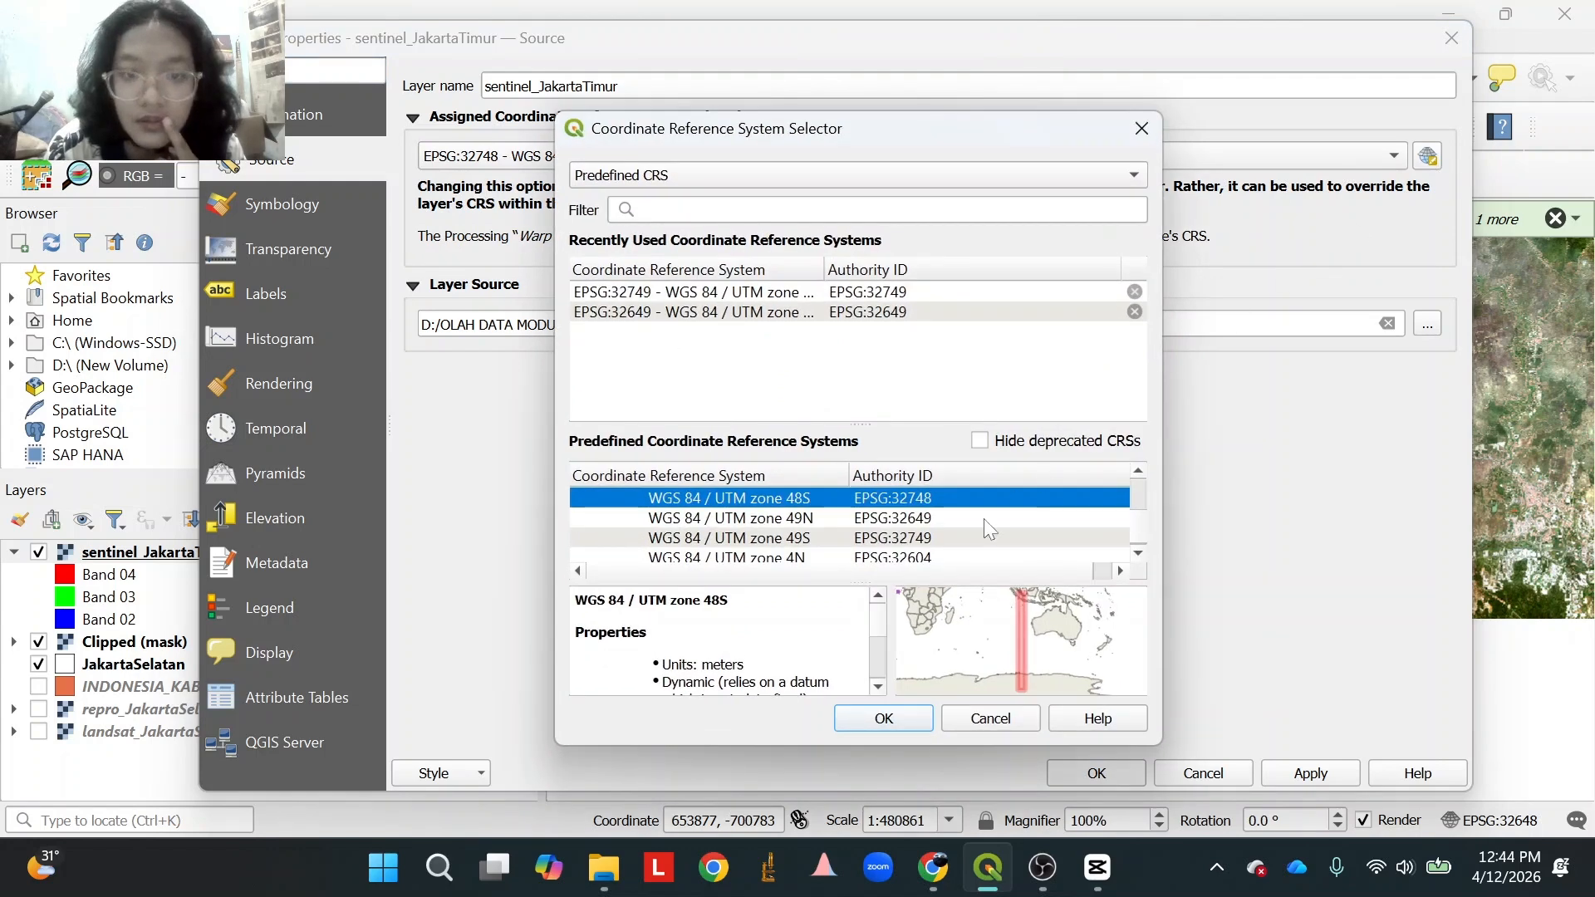
click(887, 718)
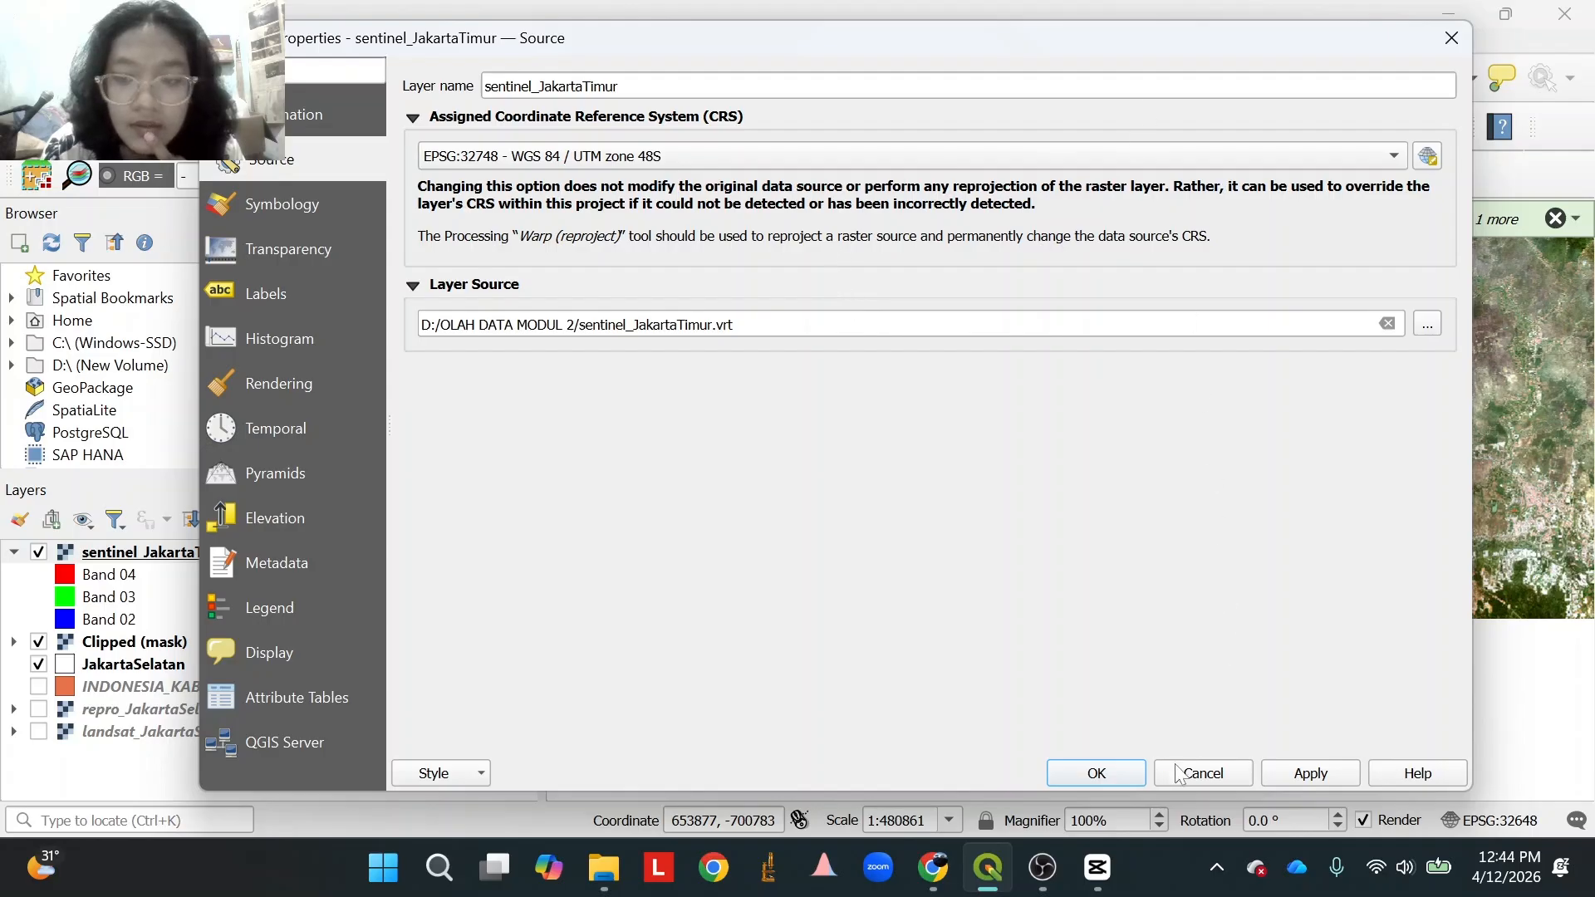
click(1292, 773)
click(1451, 37)
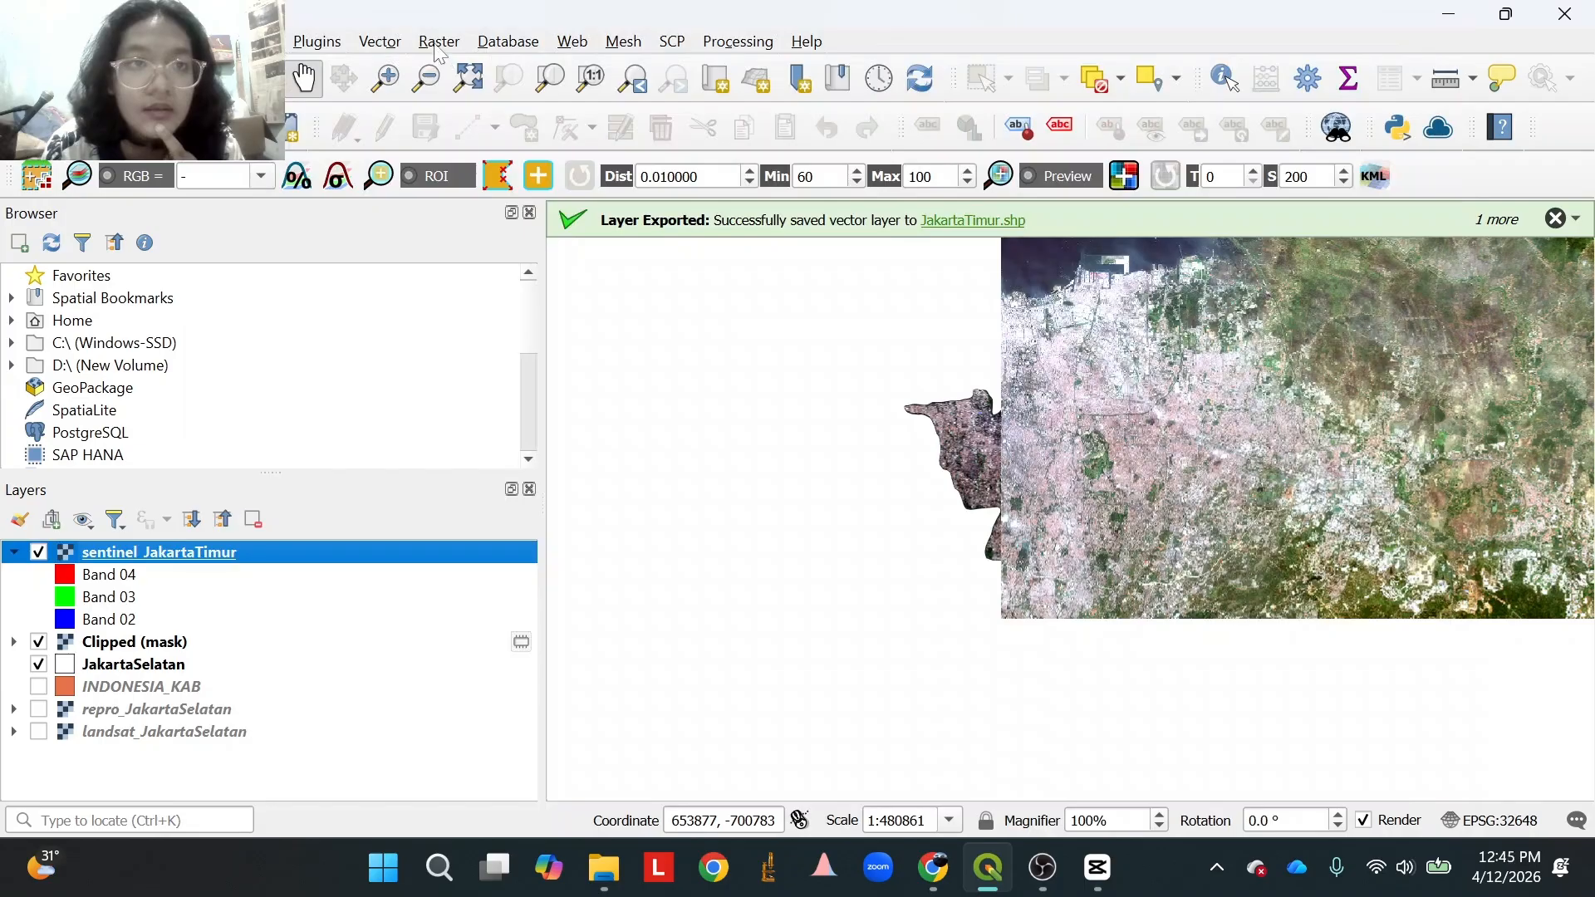
Set up a Warp (Reproject) of sentinel_JakartaTimur from EPSG:32748 (UTM zone 48S) to EPSG:32749 (UTM zone 49S).
click(438, 42)
mouse_move(499, 166)
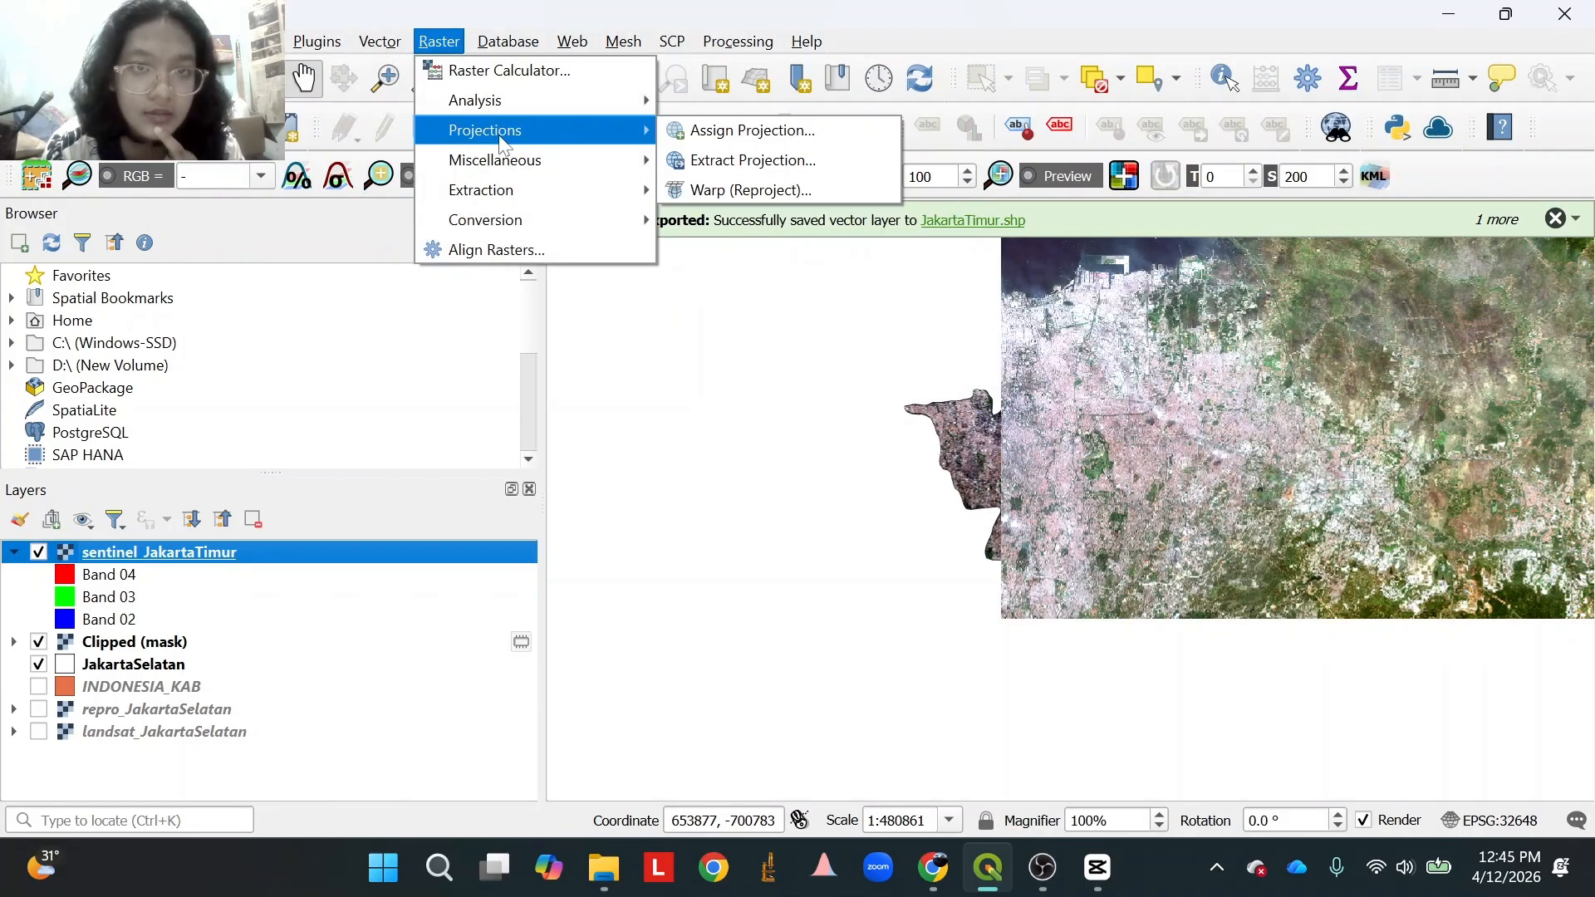
click(724, 189)
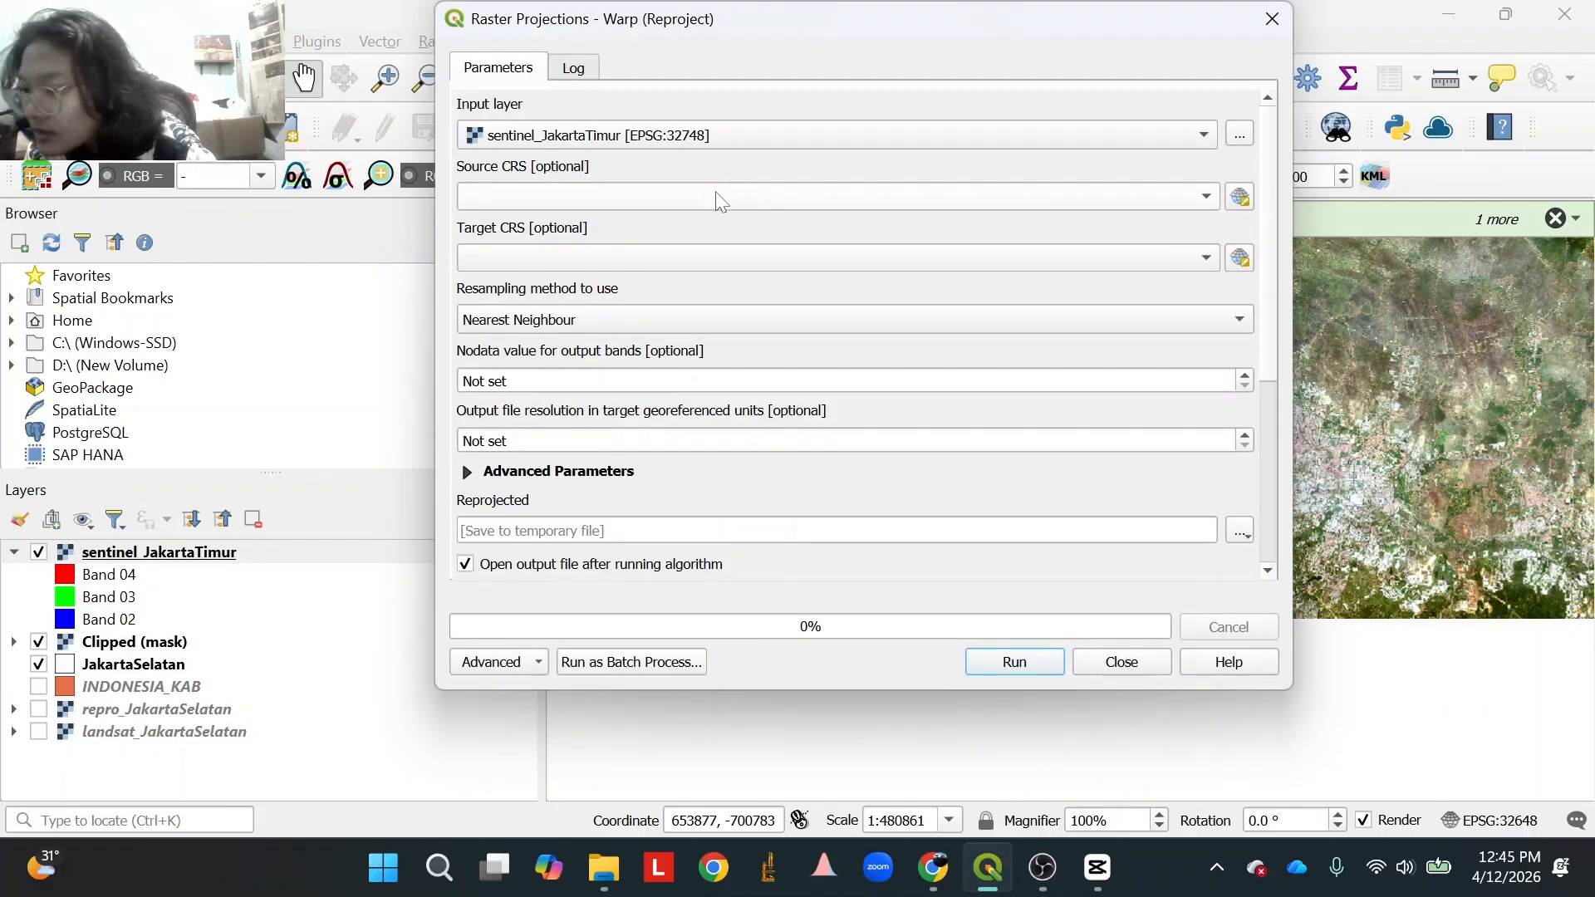
click(611, 196)
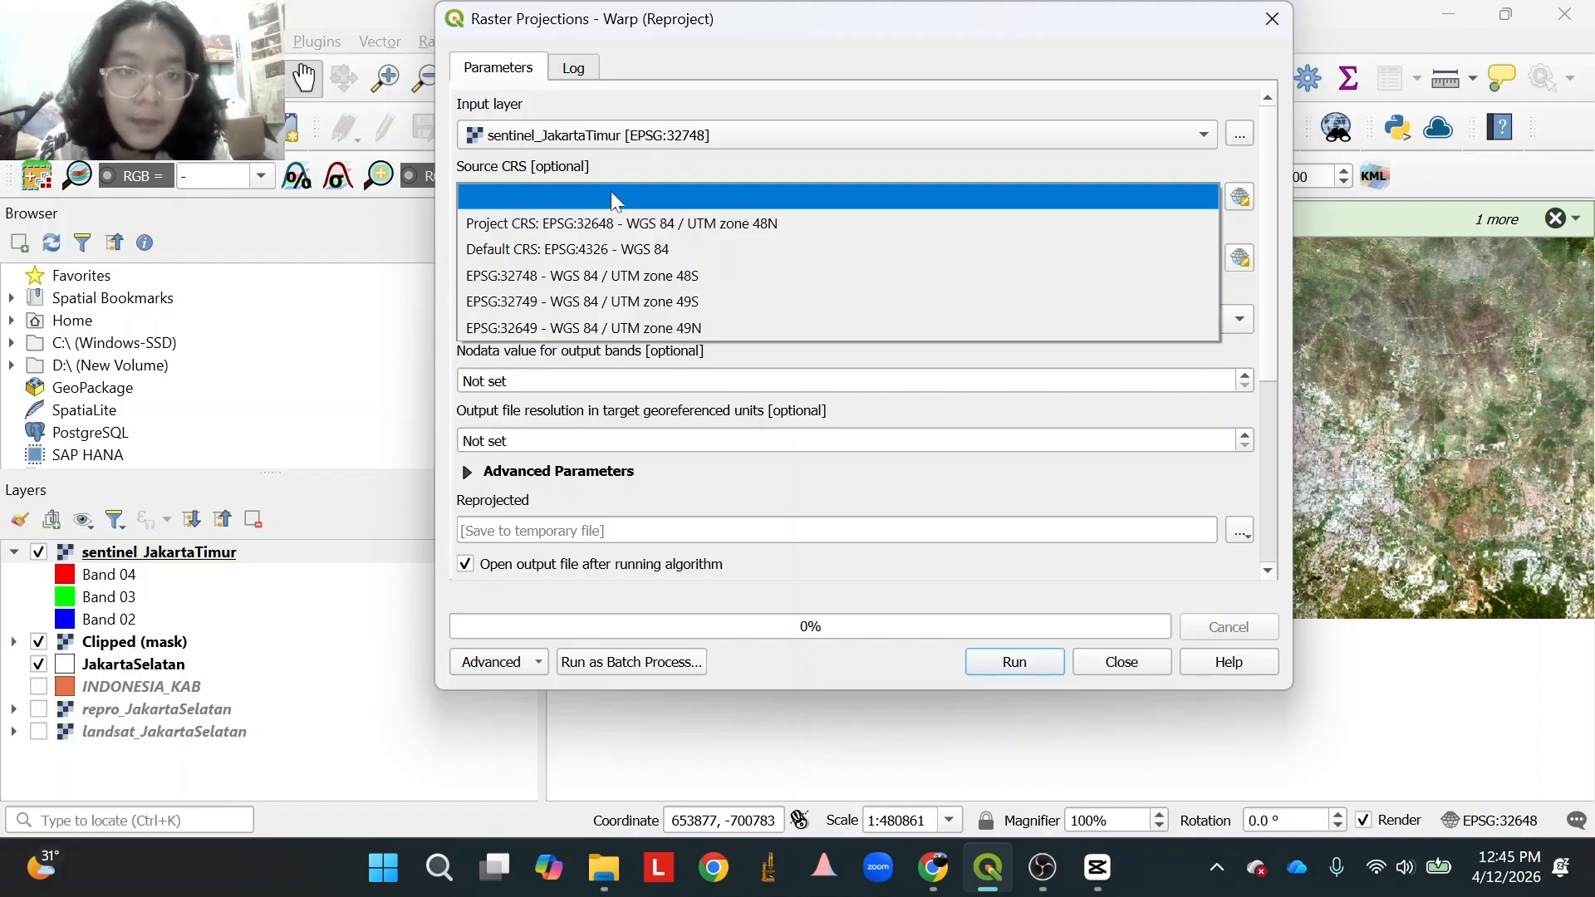
click(647, 278)
click(661, 259)
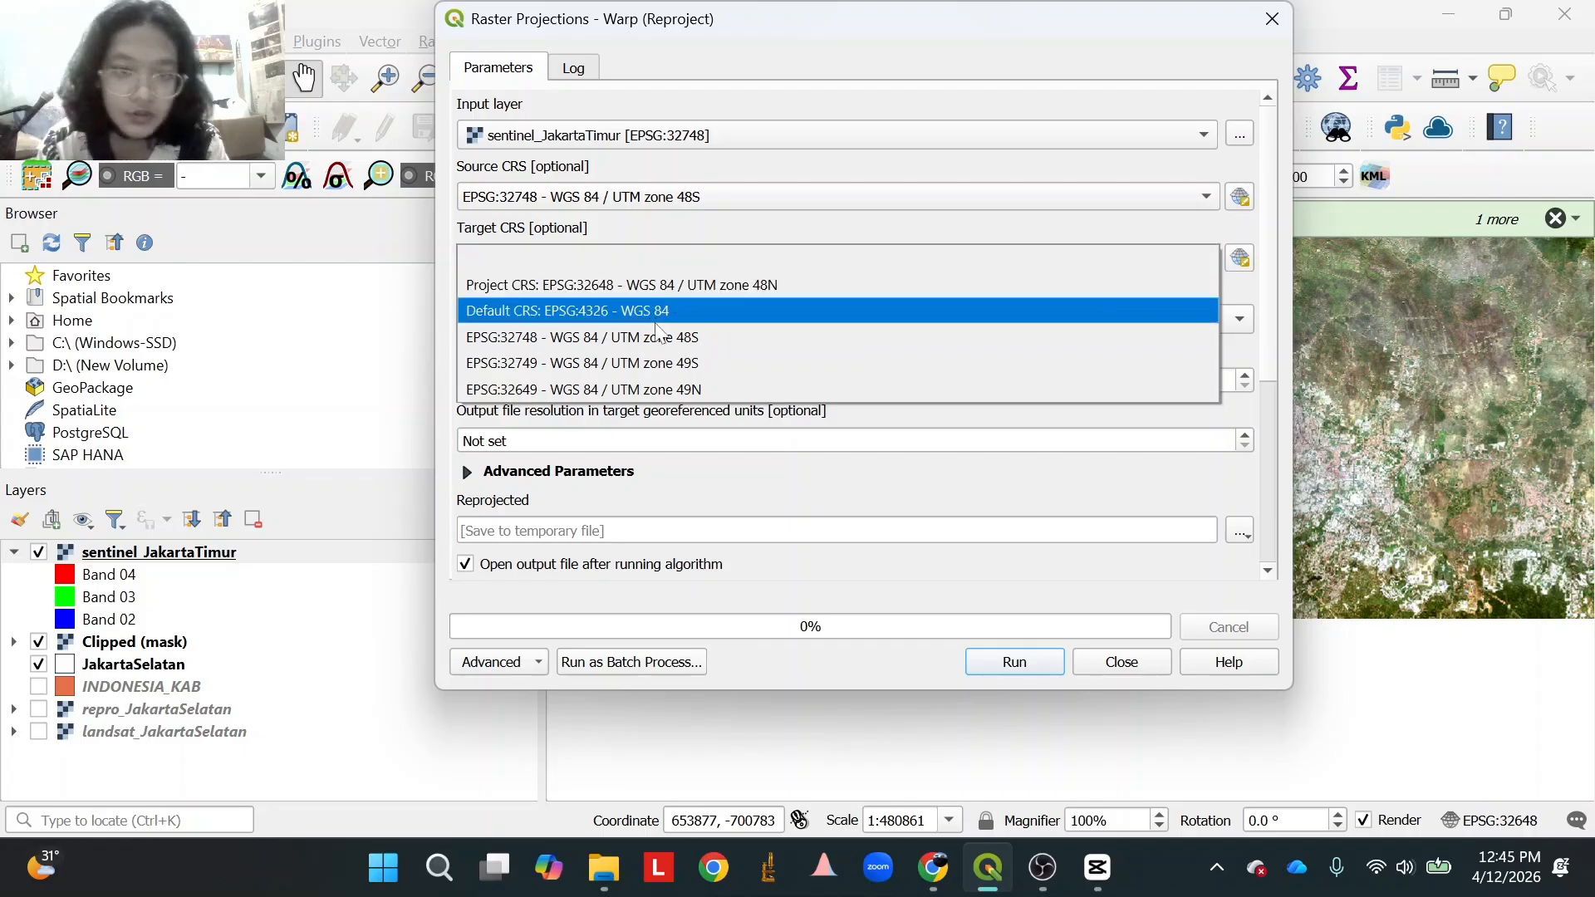
click(662, 363)
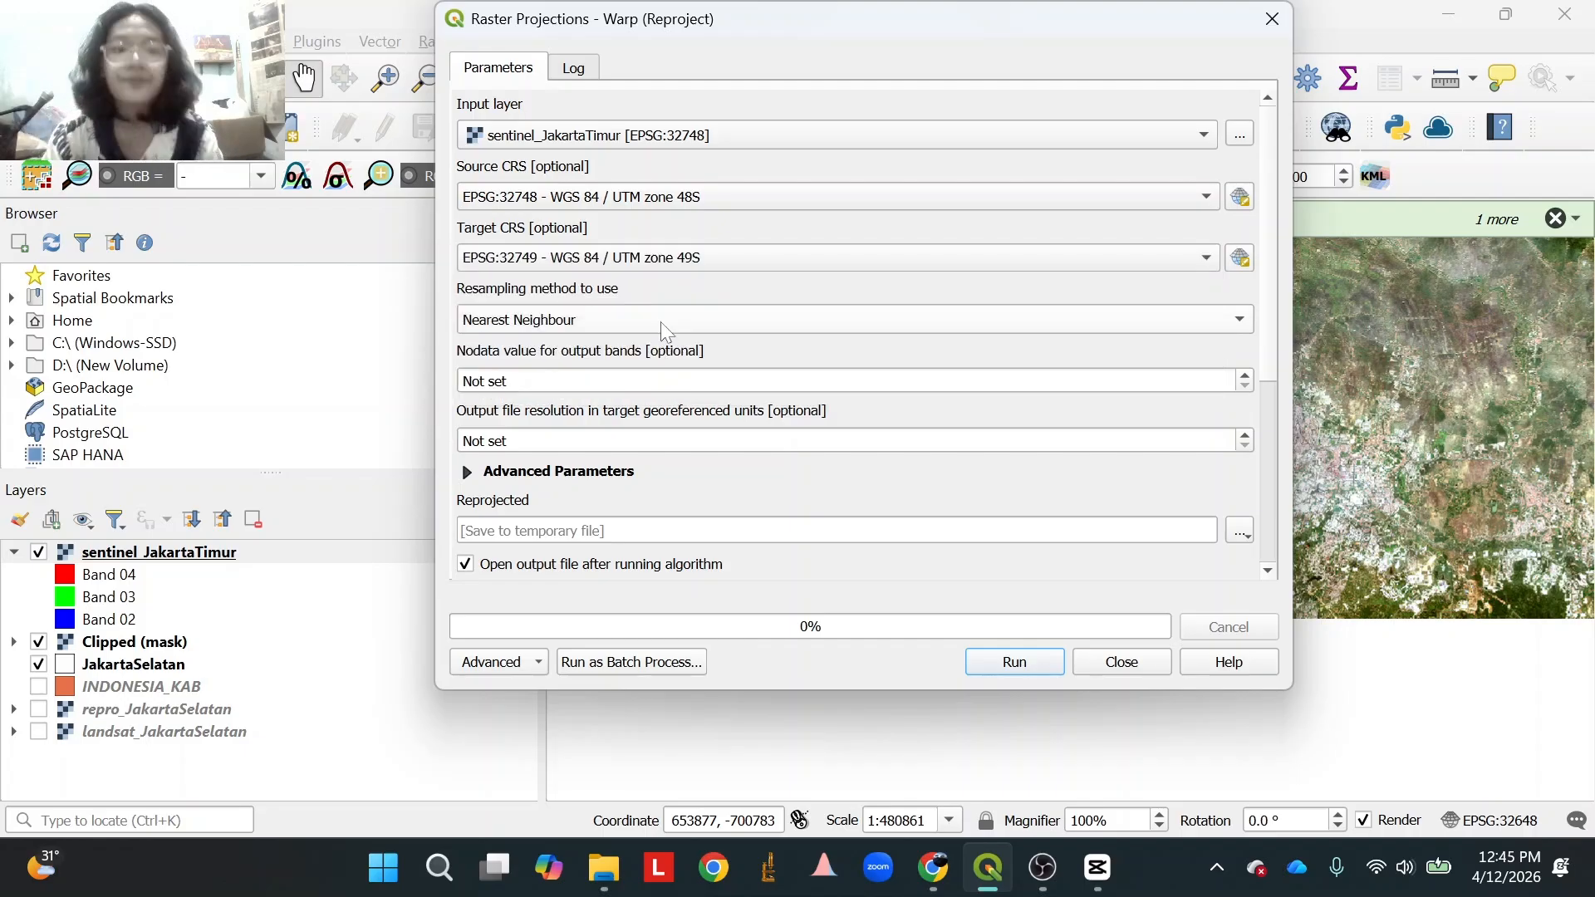
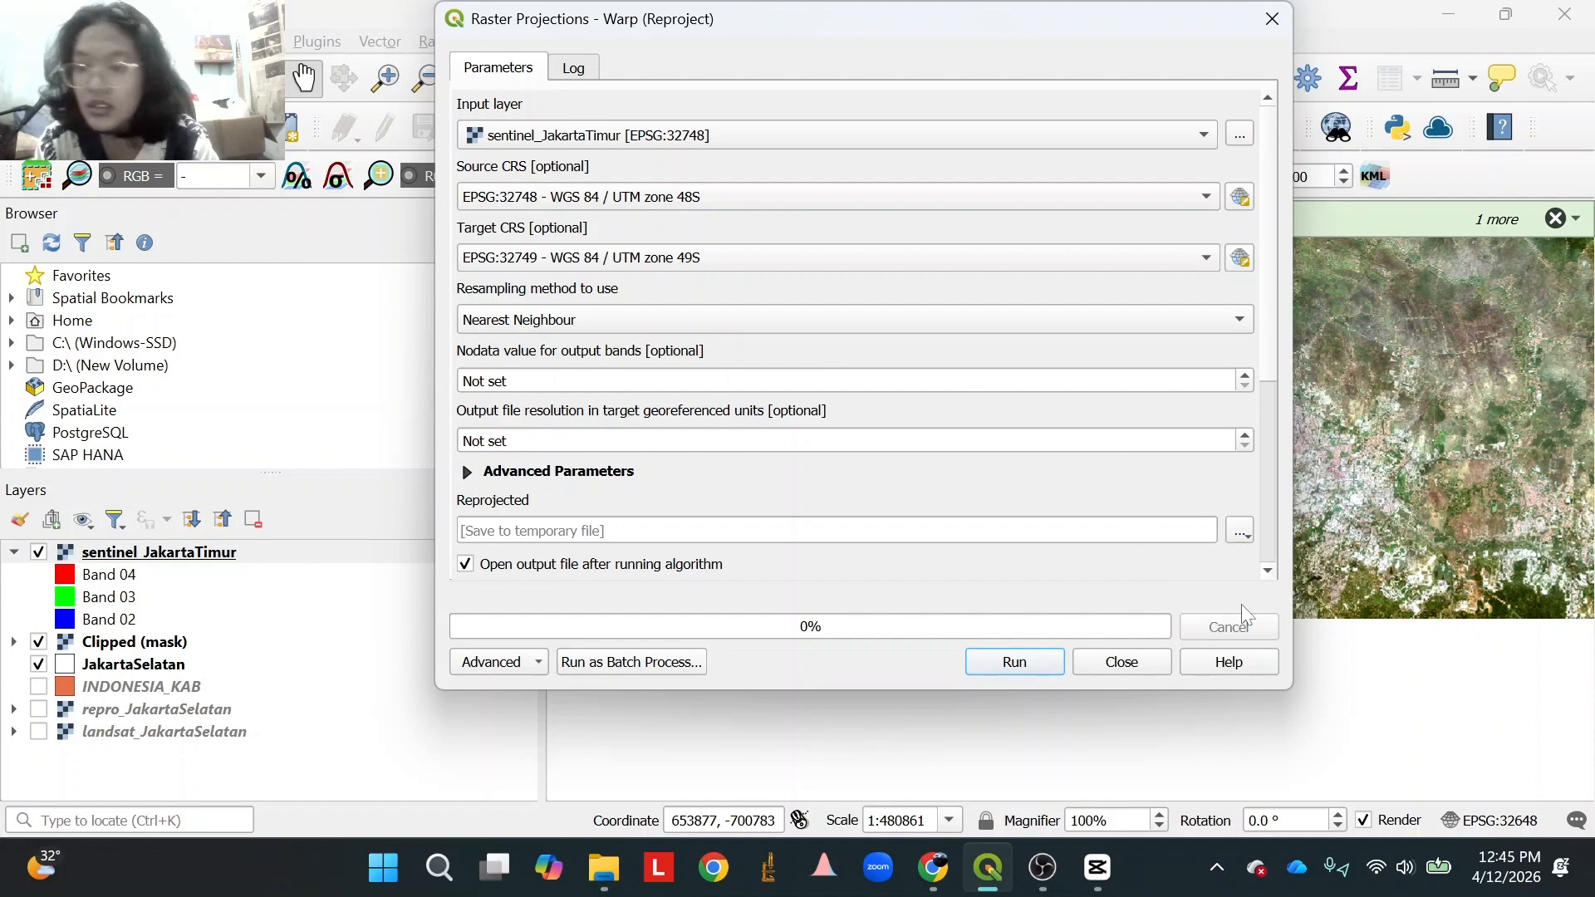
Run the reprojection with output to repro_JakartaTimur.vrt in D:/OLAH DATA MODUL 2, overwriting the existing file, and close the tool.
click(1242, 532)
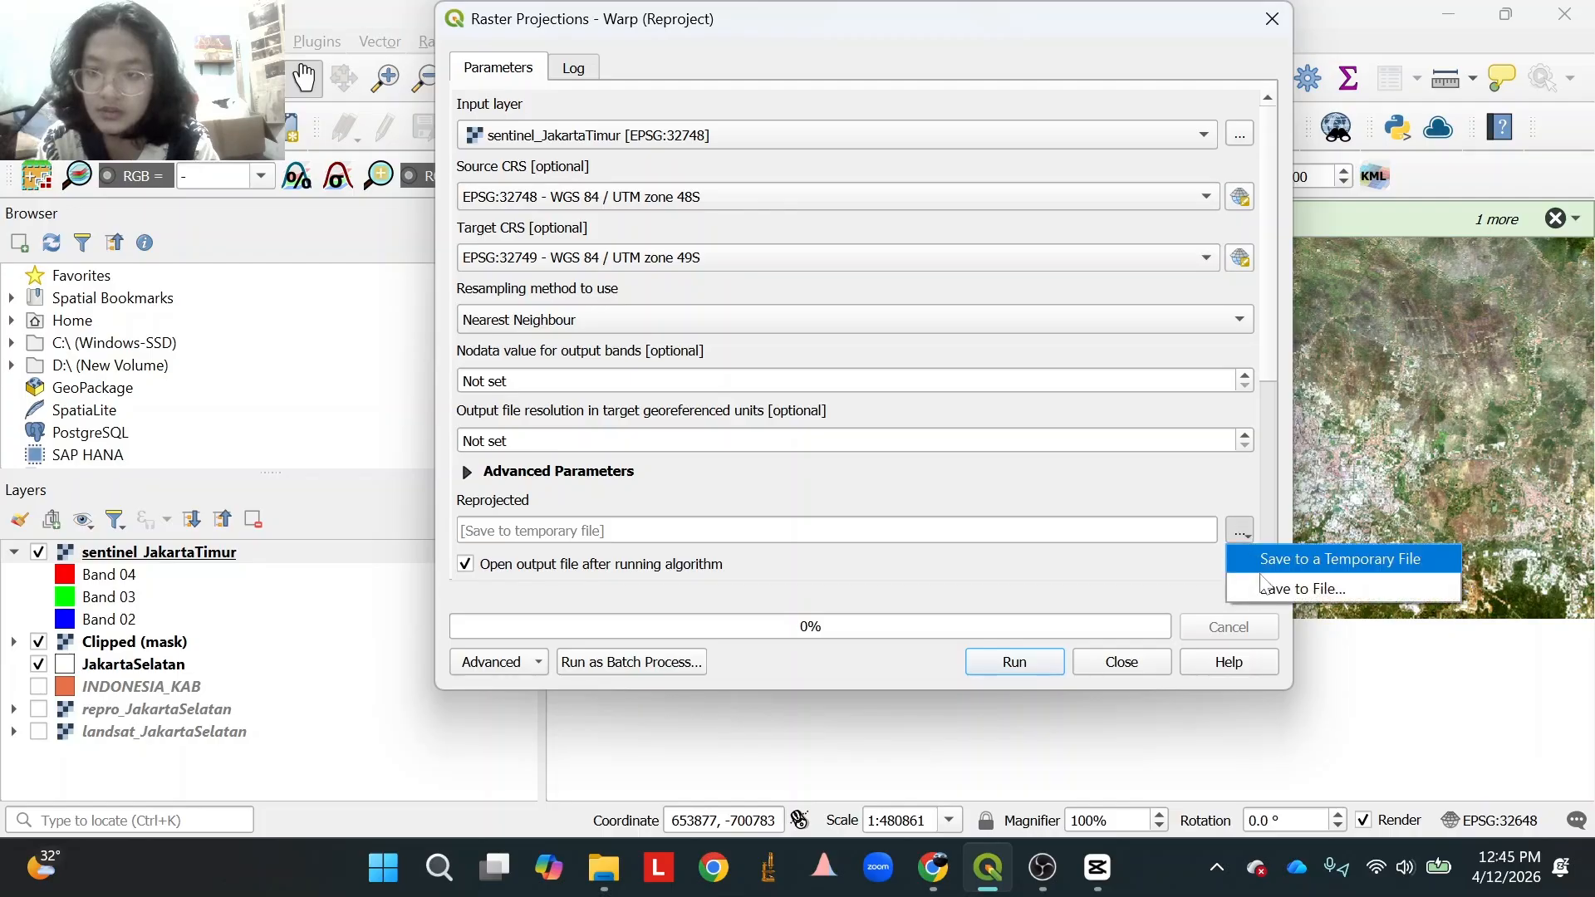
click(1260, 578)
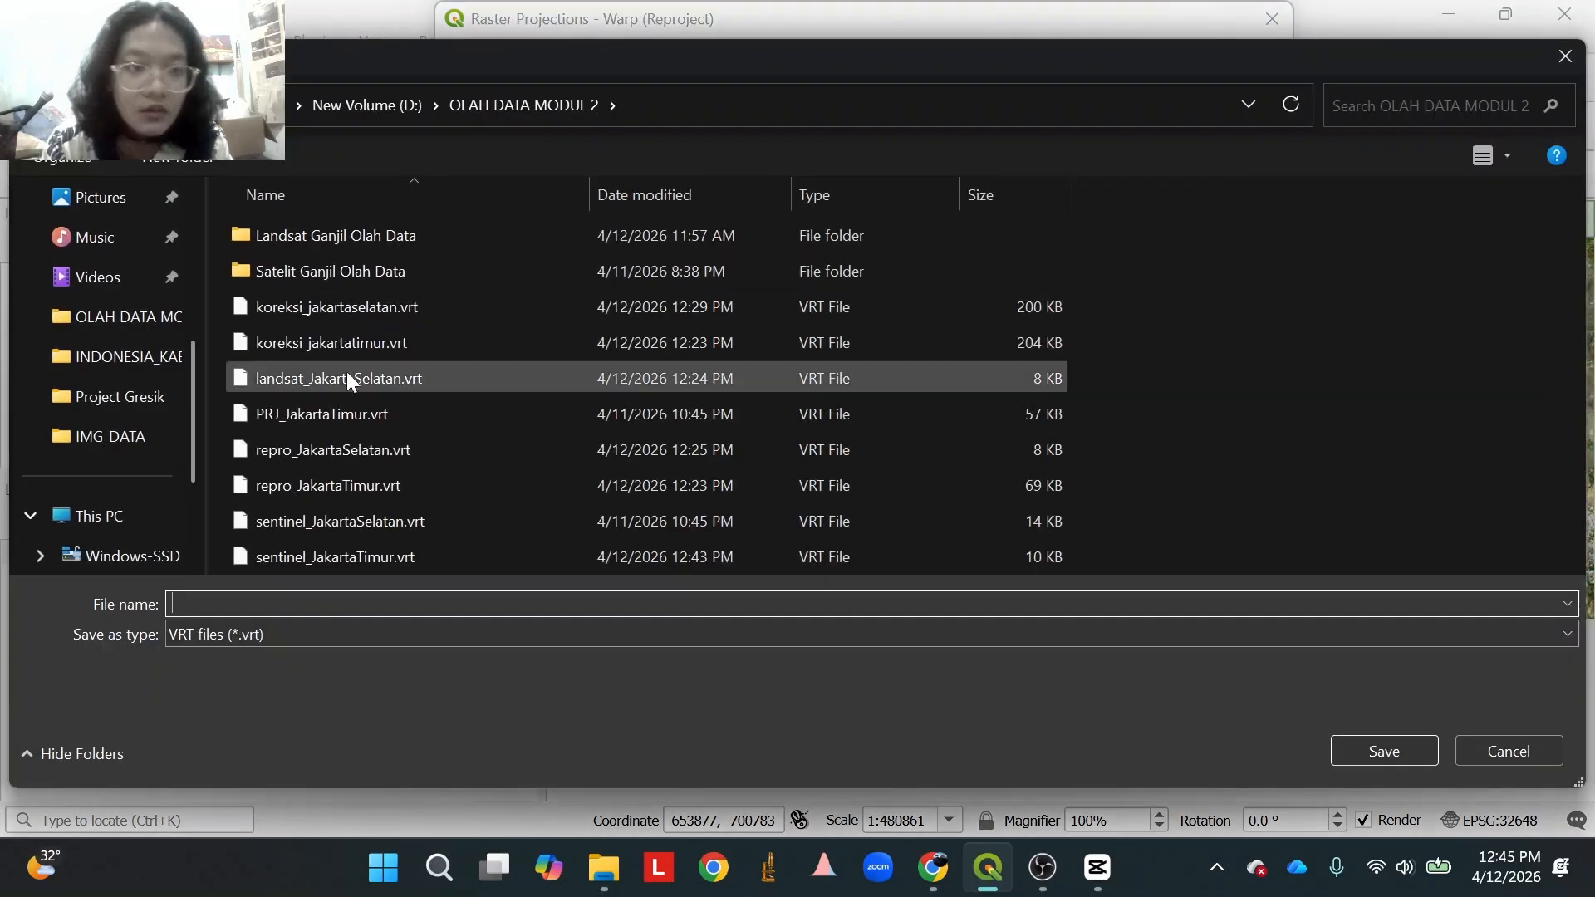
click(381, 486)
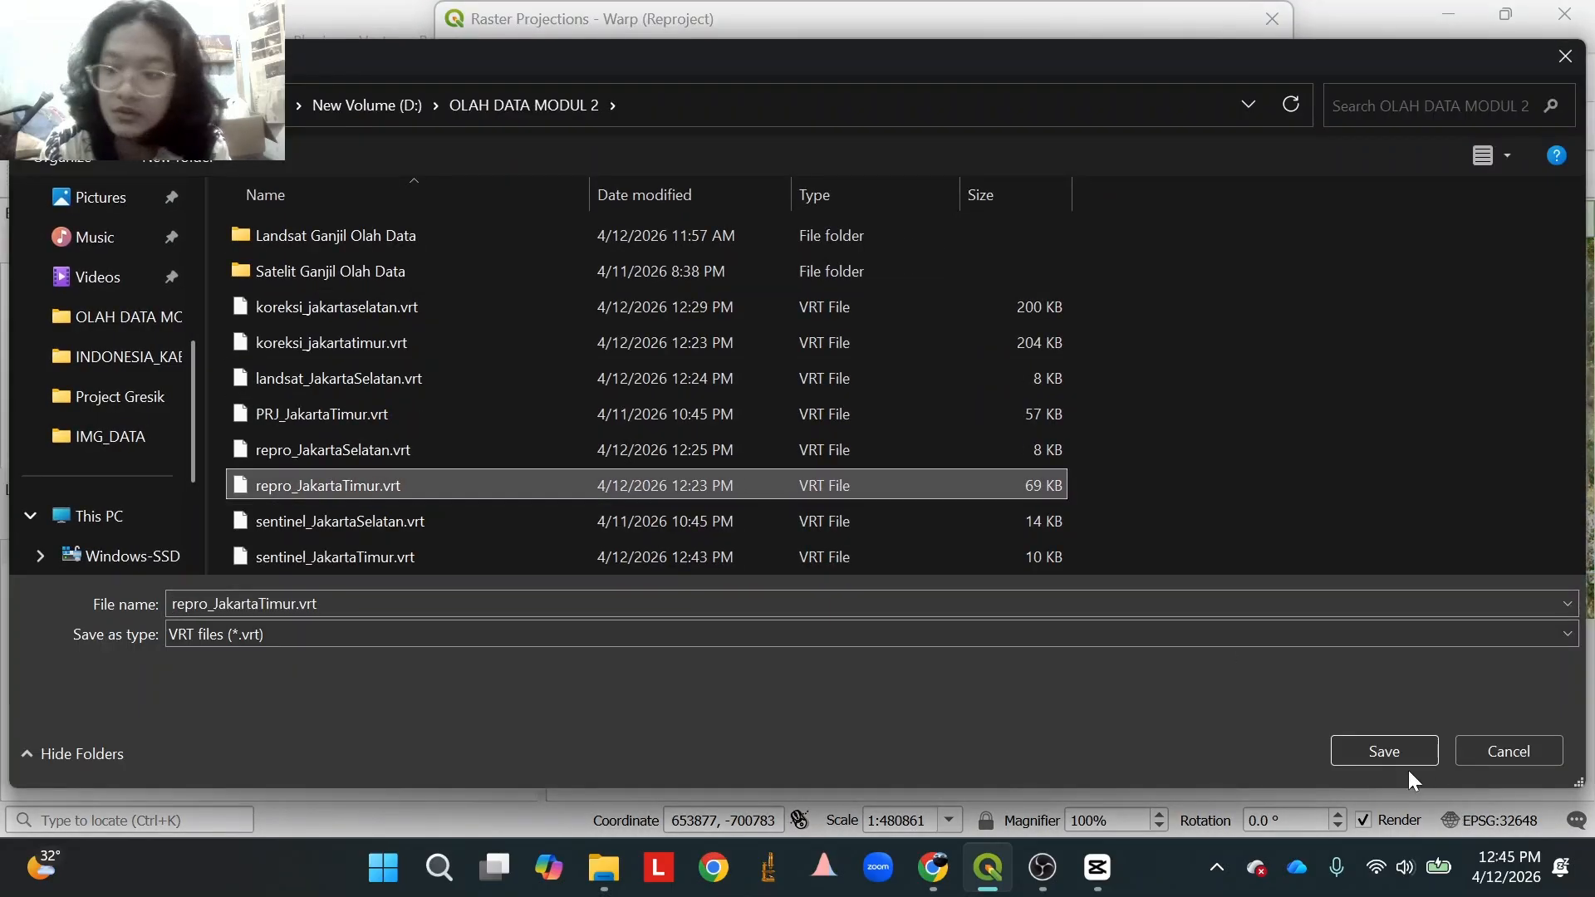
click(1394, 749)
click(854, 432)
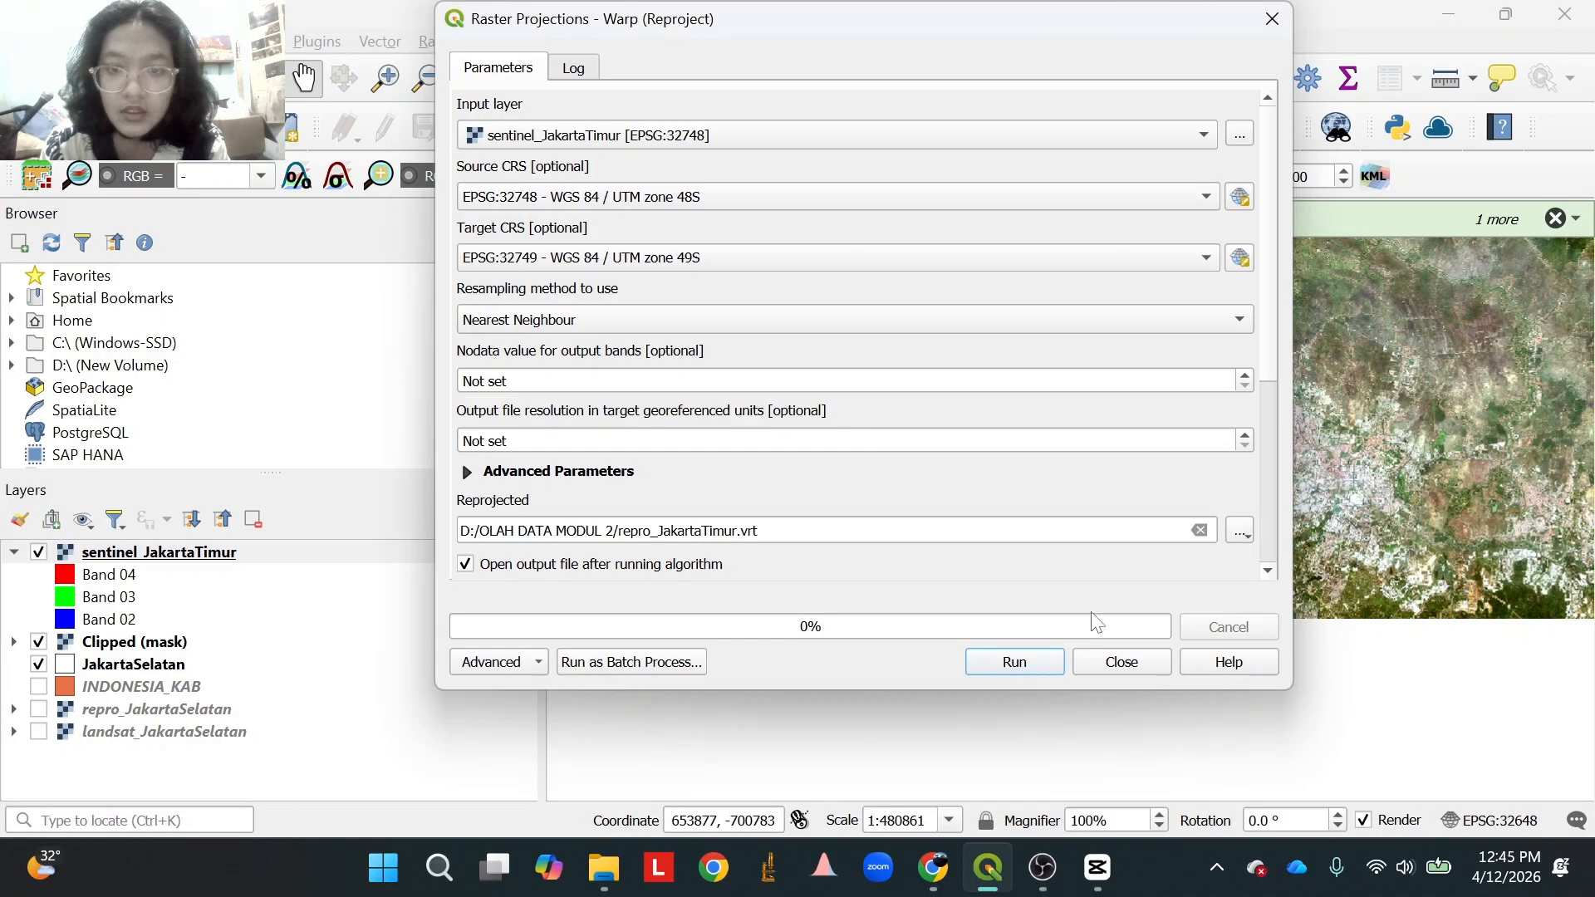
click(1048, 662)
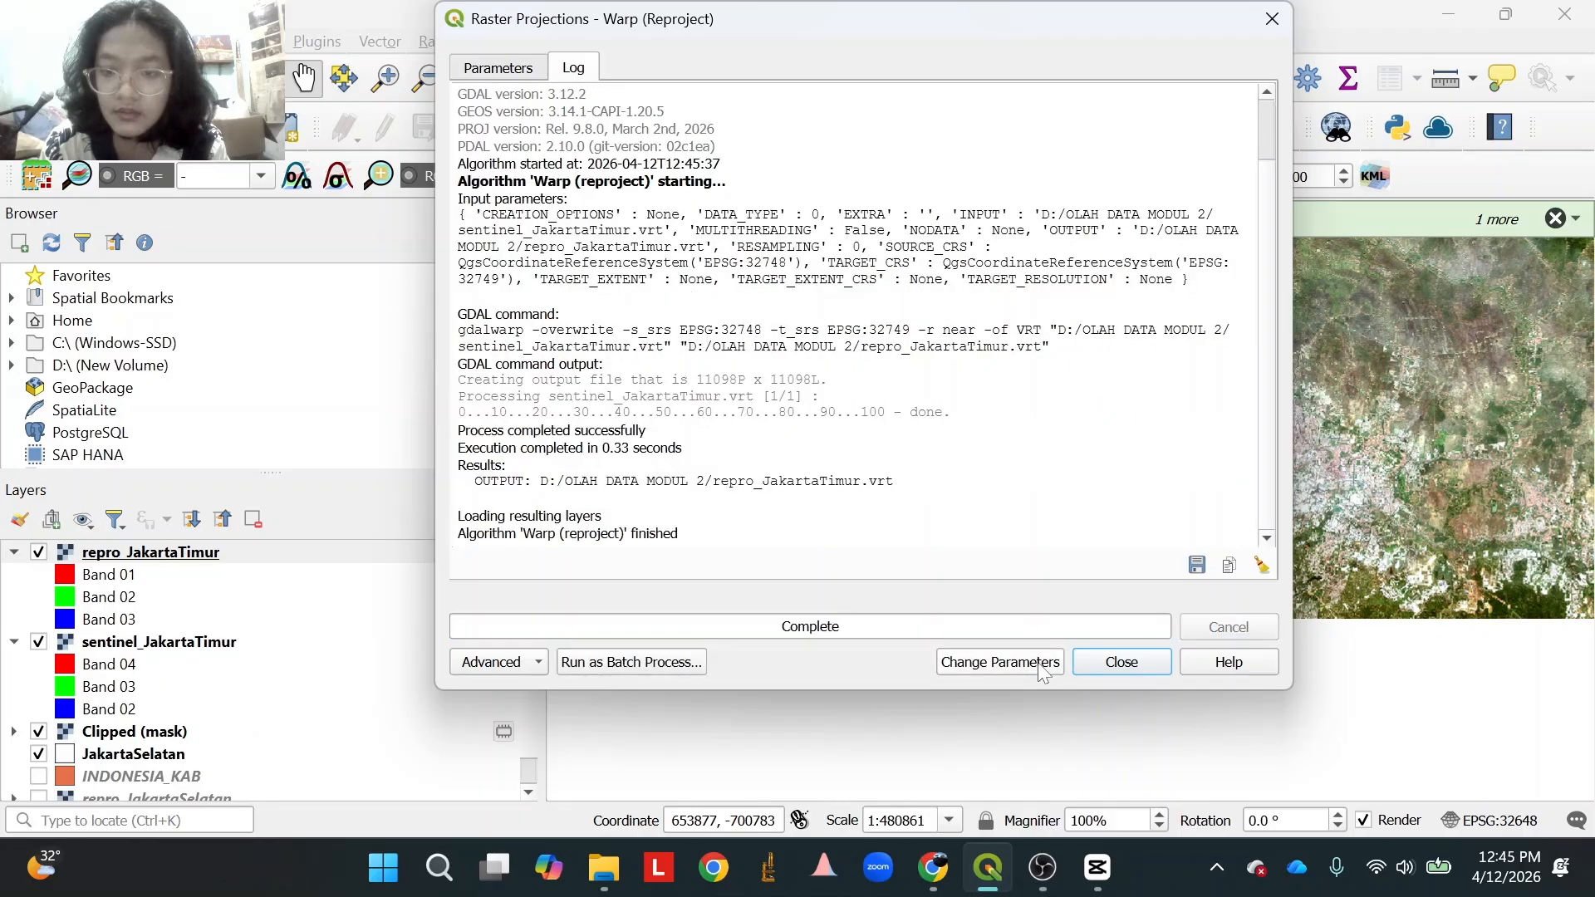
click(1084, 662)
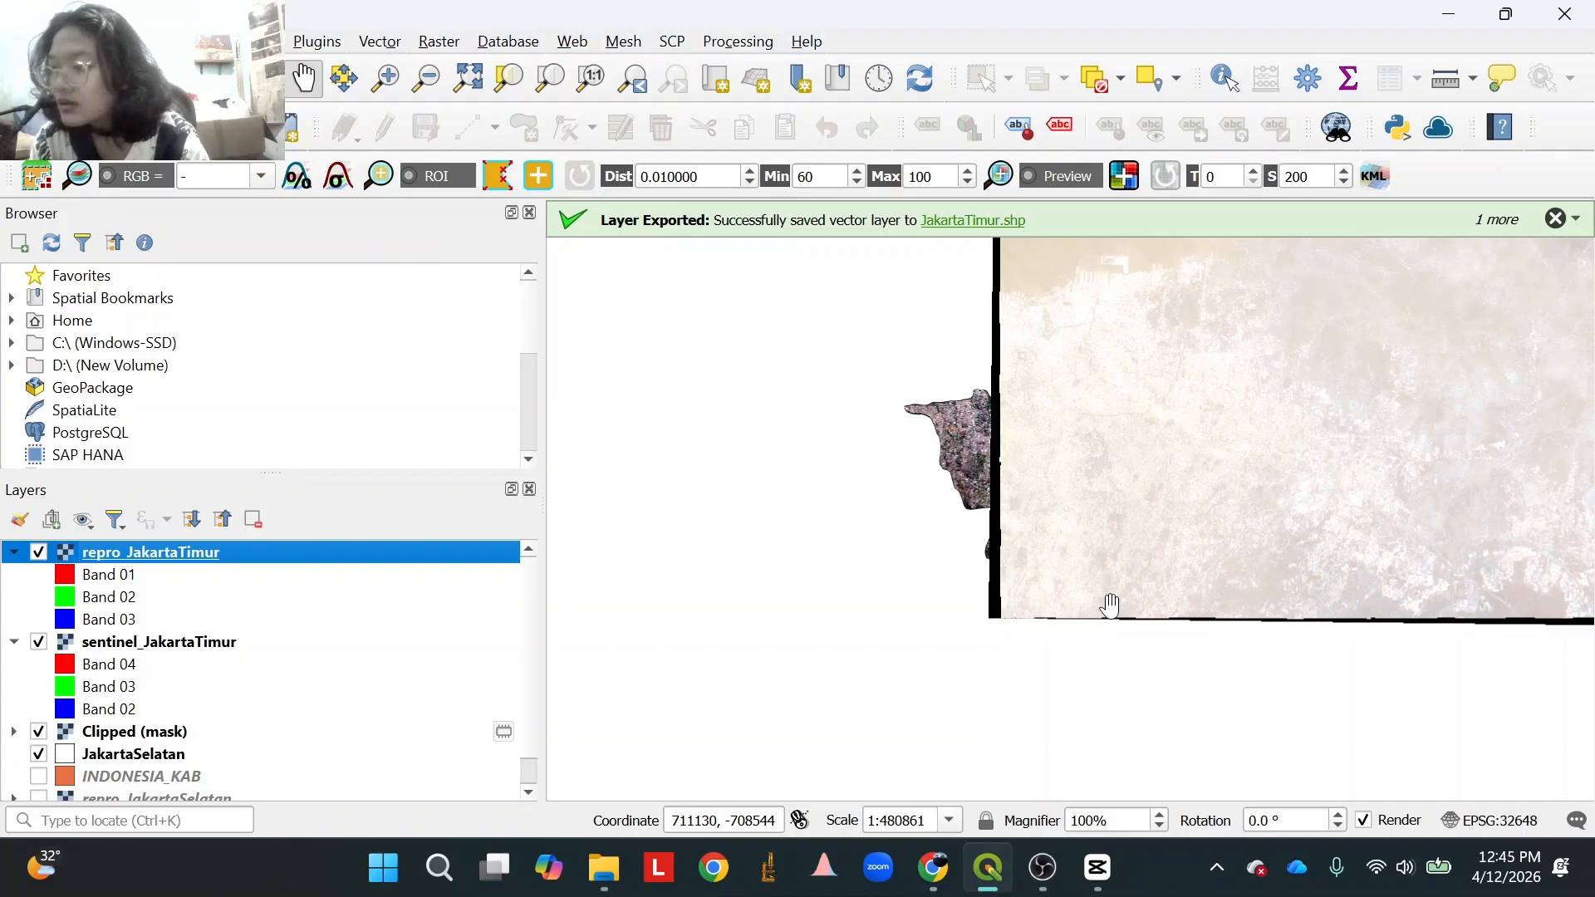
Render the repro_JakartaTimur layer in natural colour with Band 04 as red, Band 03 as green and Band 02 as blue.
right_click(266, 551)
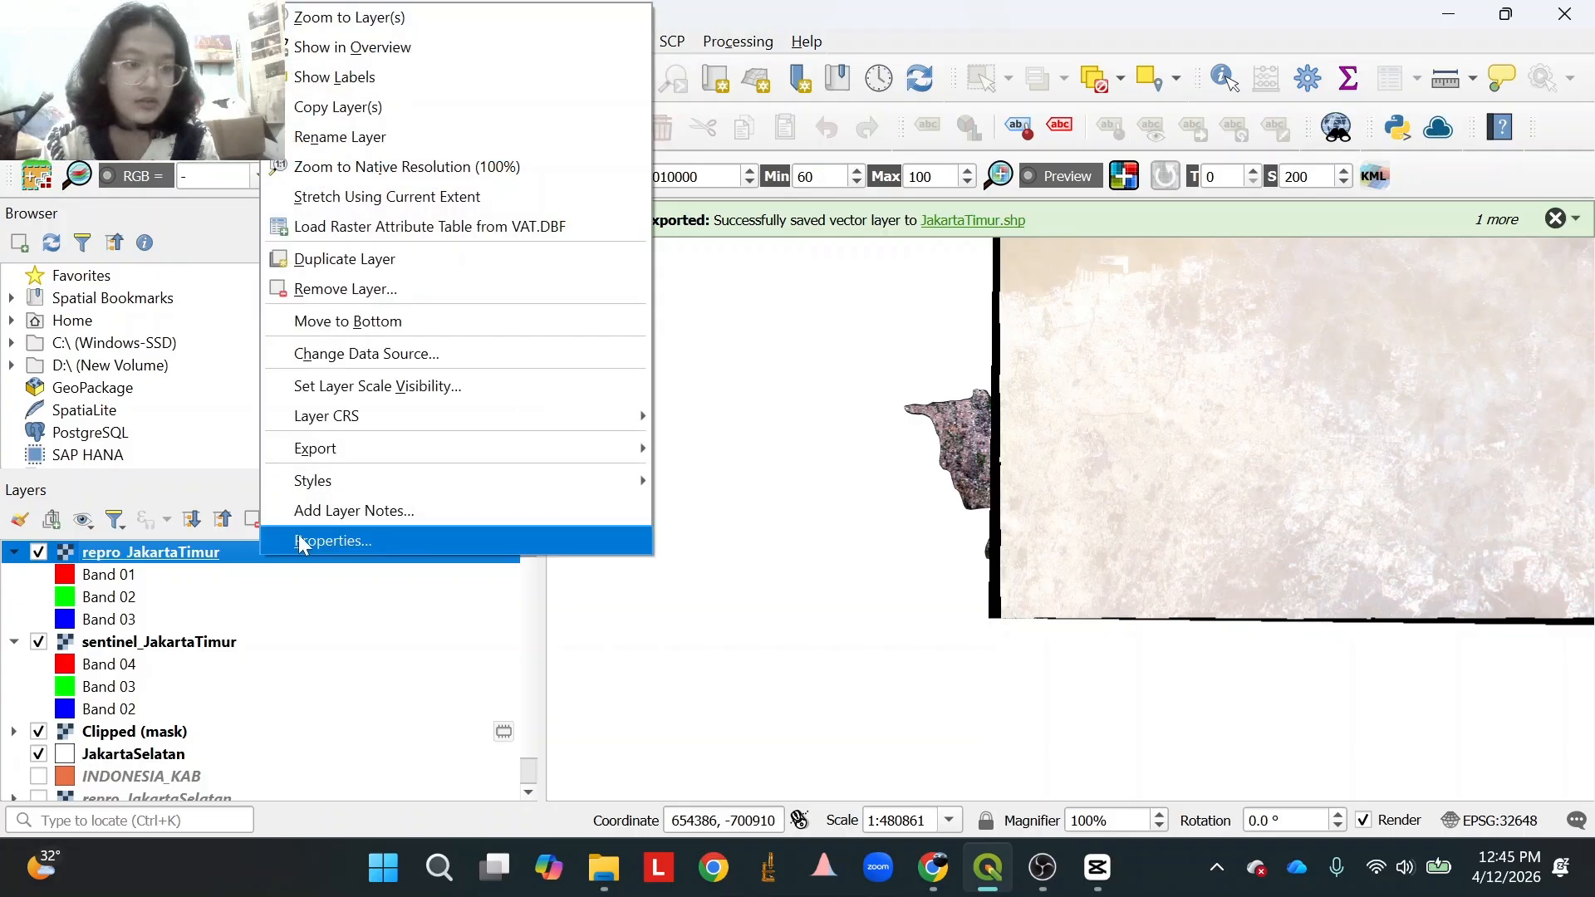
click(301, 541)
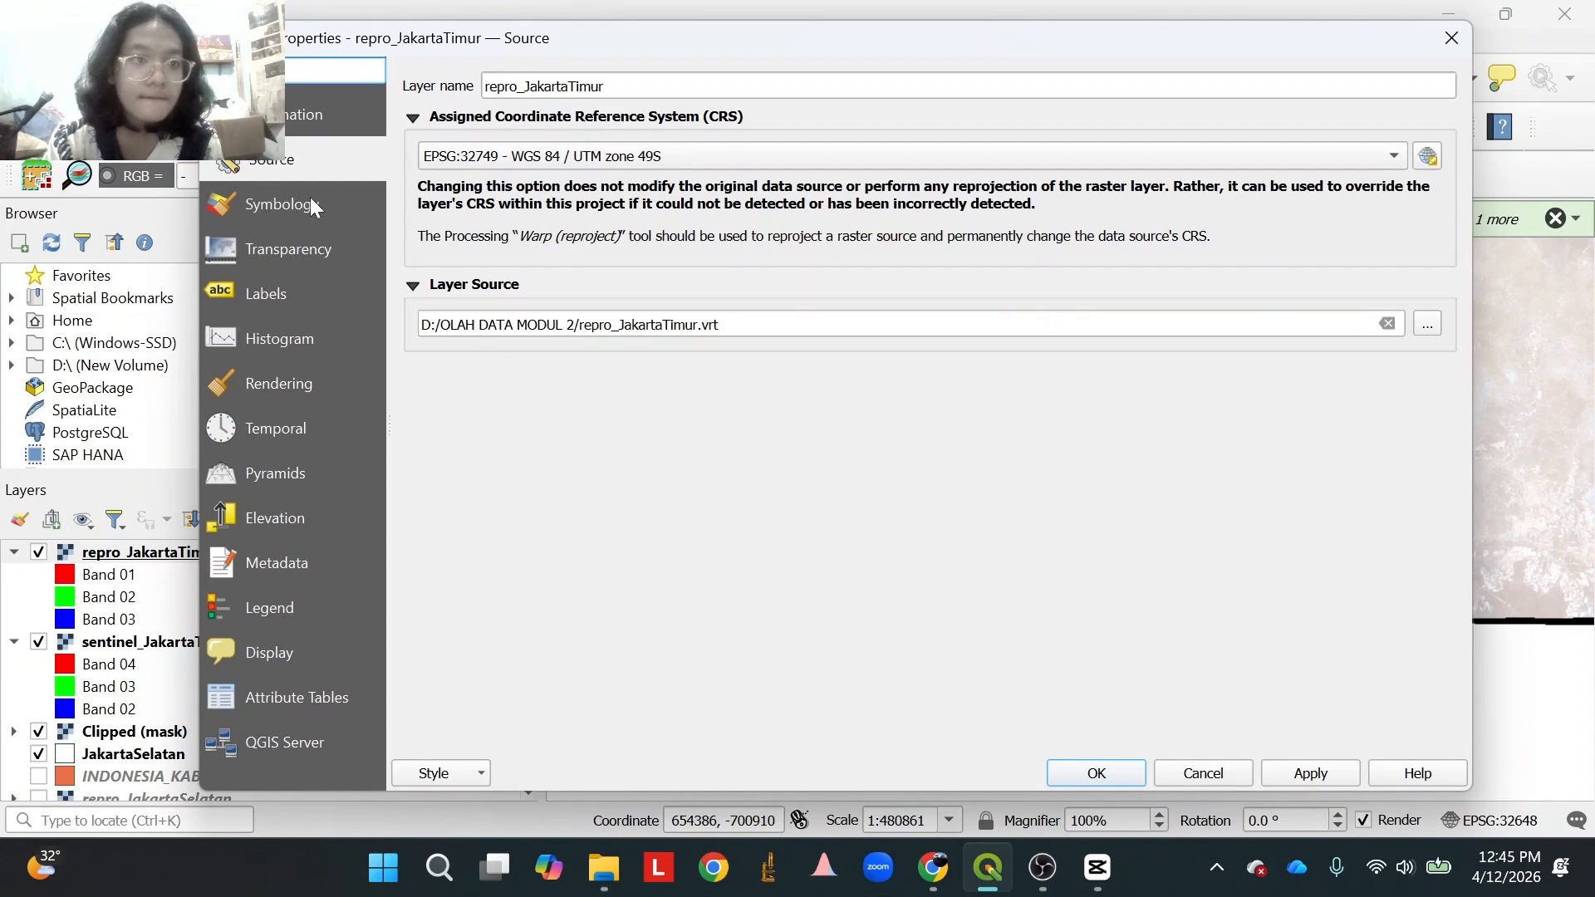
click(314, 207)
click(545, 147)
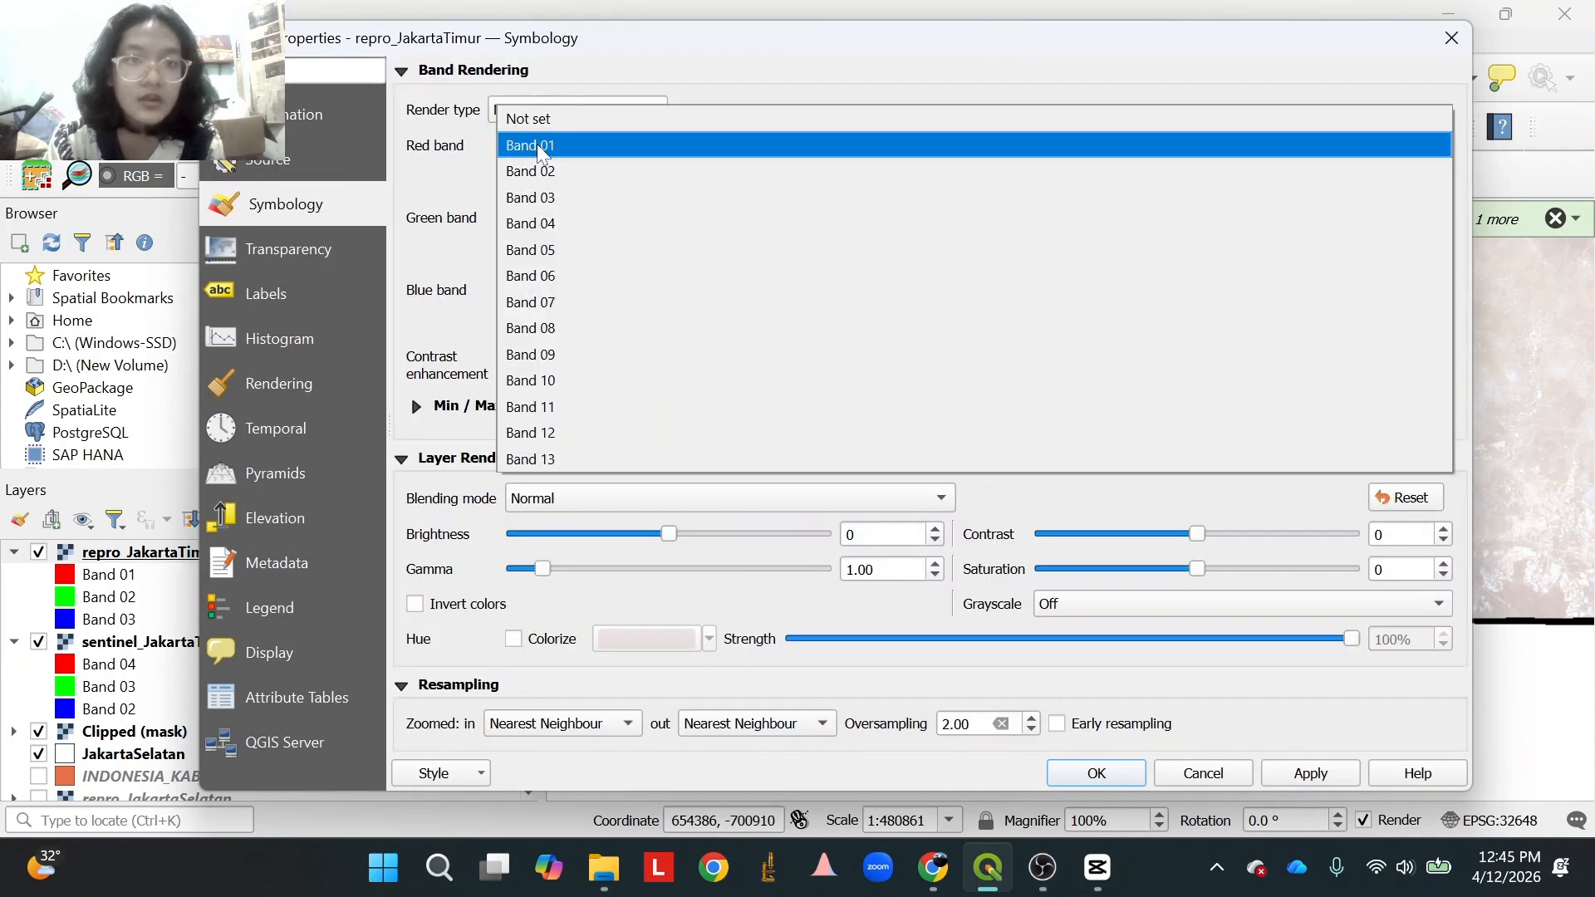
click(547, 224)
click(573, 217)
click(573, 234)
click(571, 291)
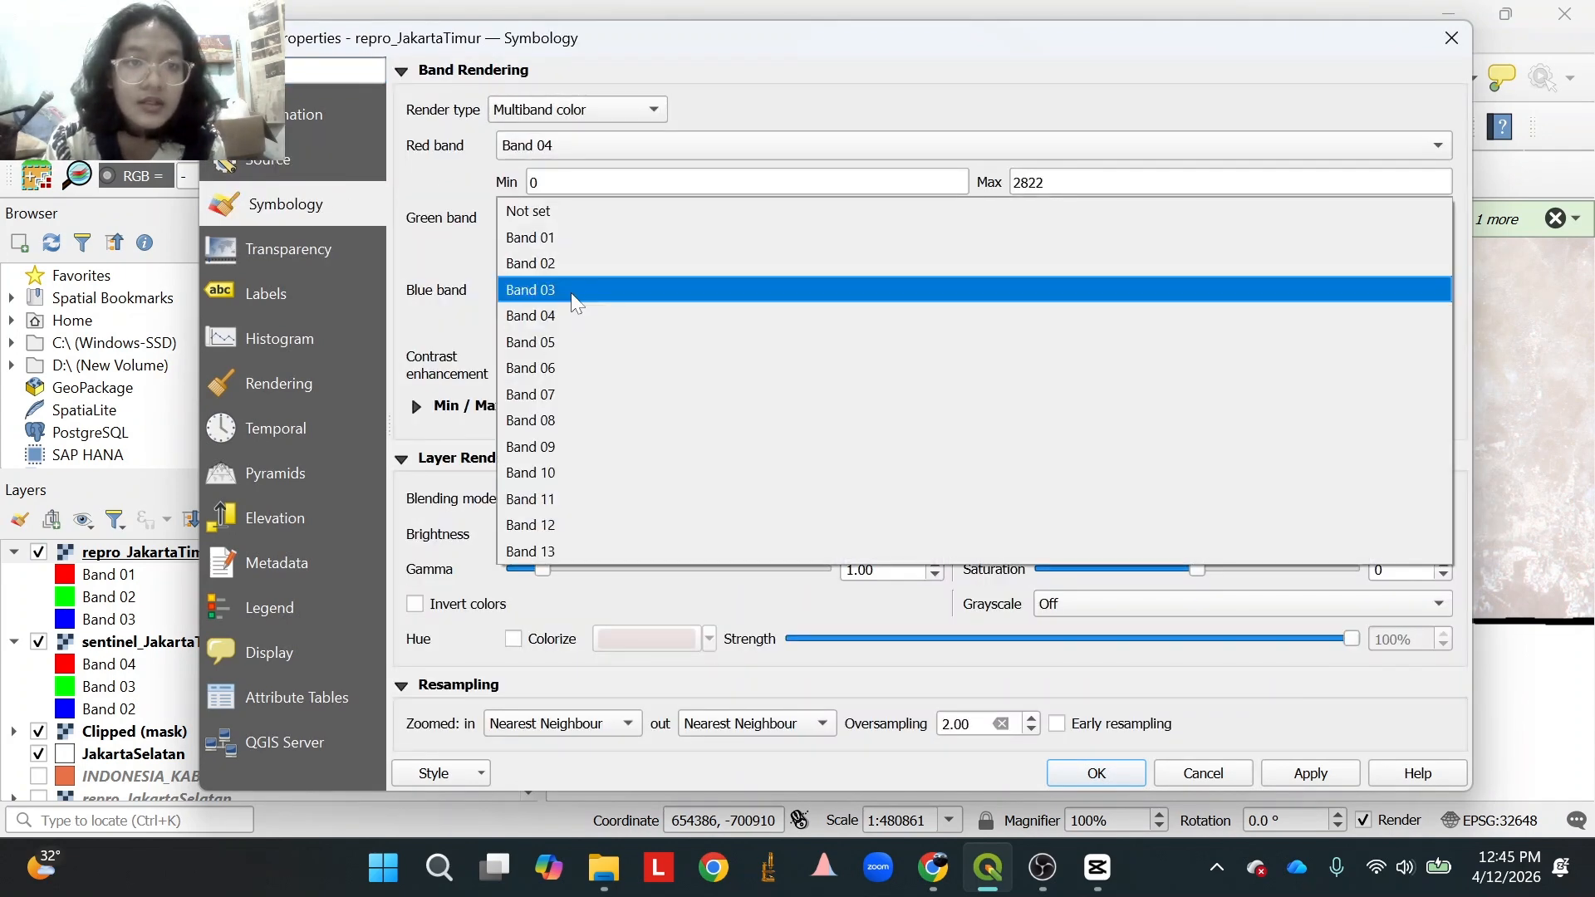
click(571, 292)
click(1319, 774)
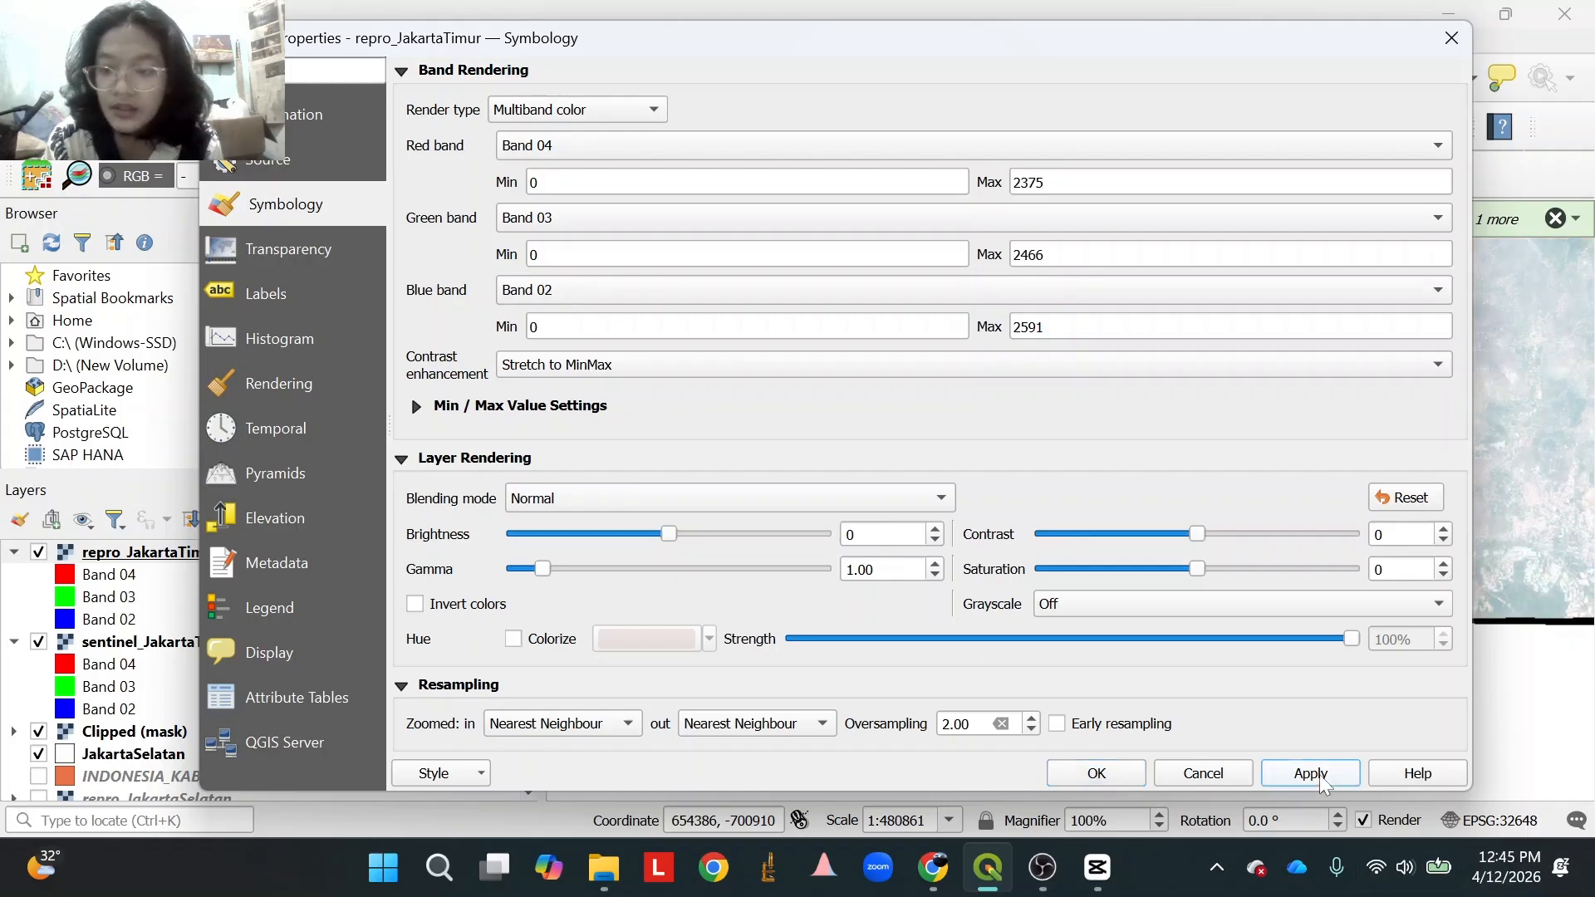
click(1098, 774)
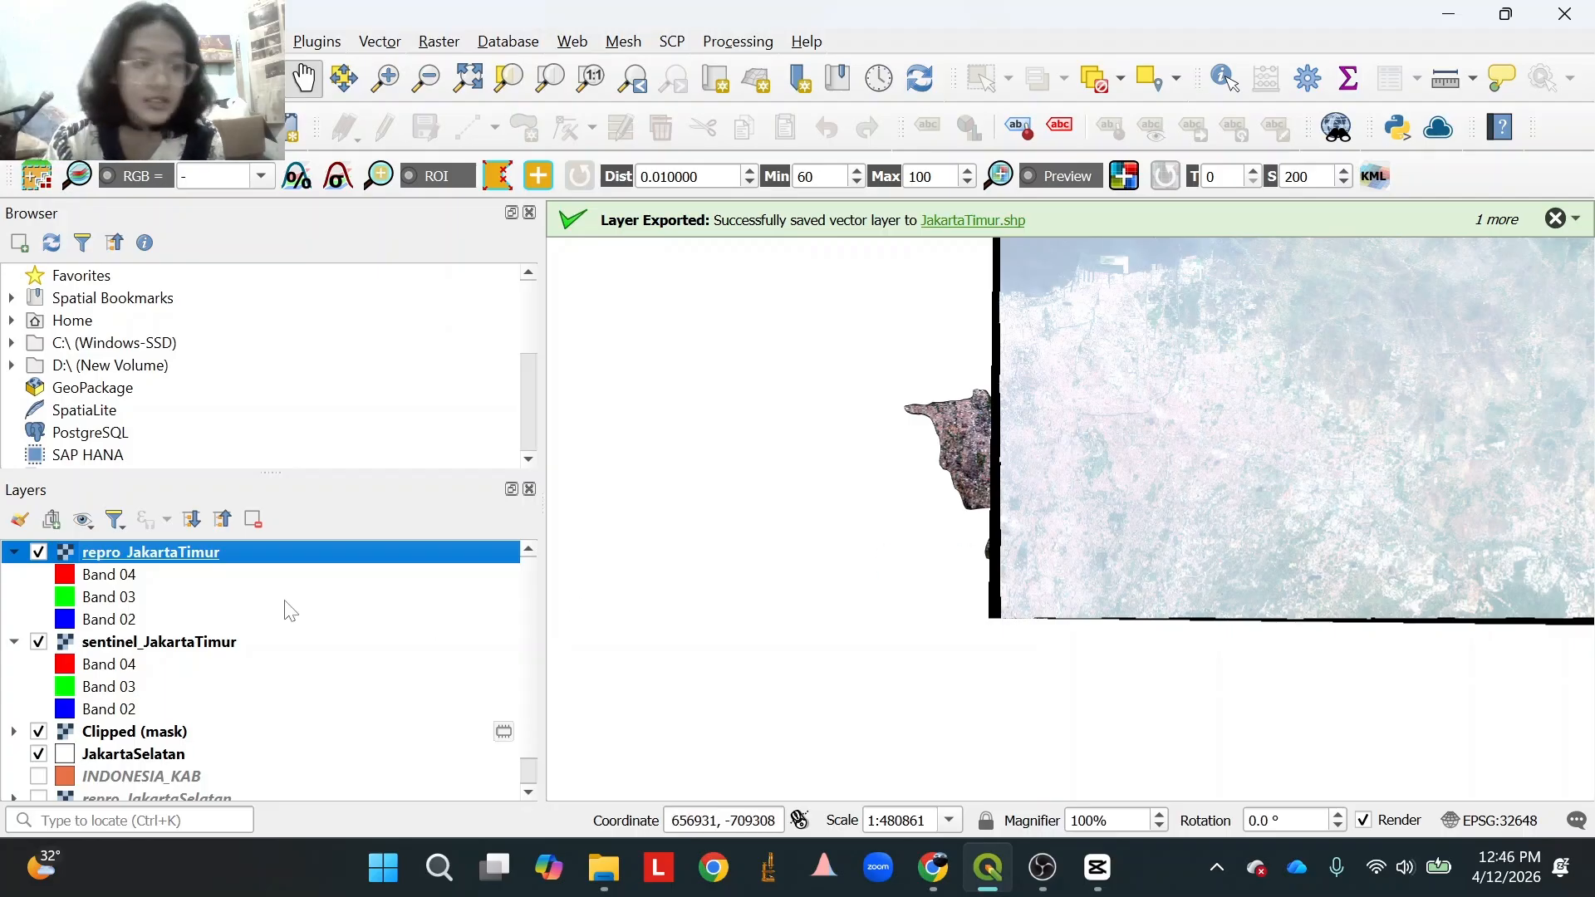
Remove the sentinel_JakartaTimur layer from the project.
click(196, 648)
click(253, 519)
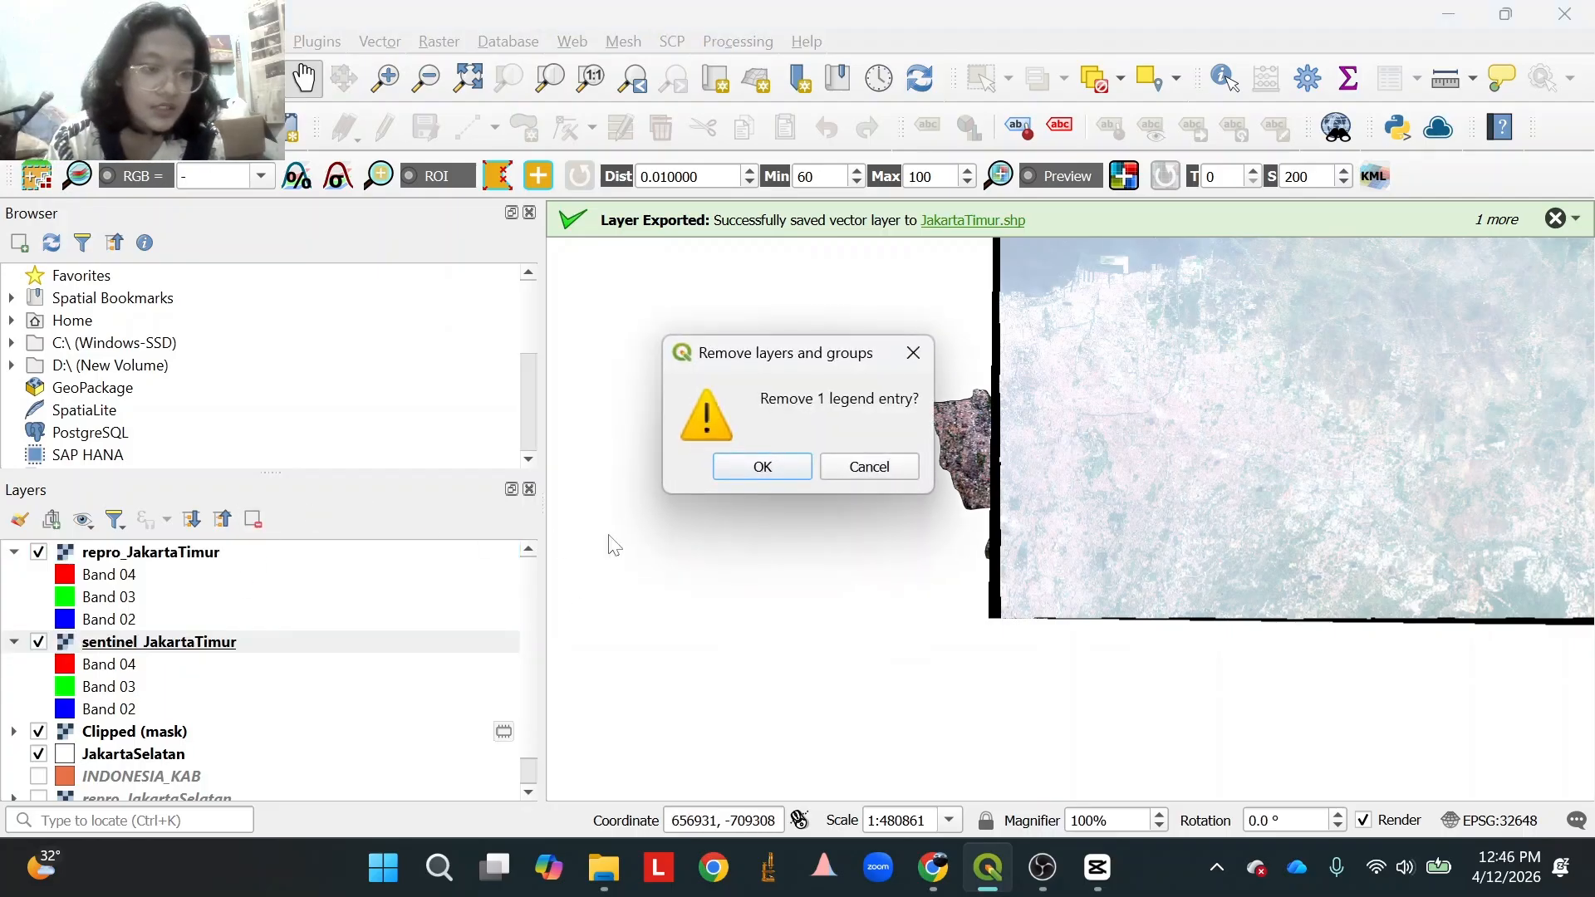
click(761, 467)
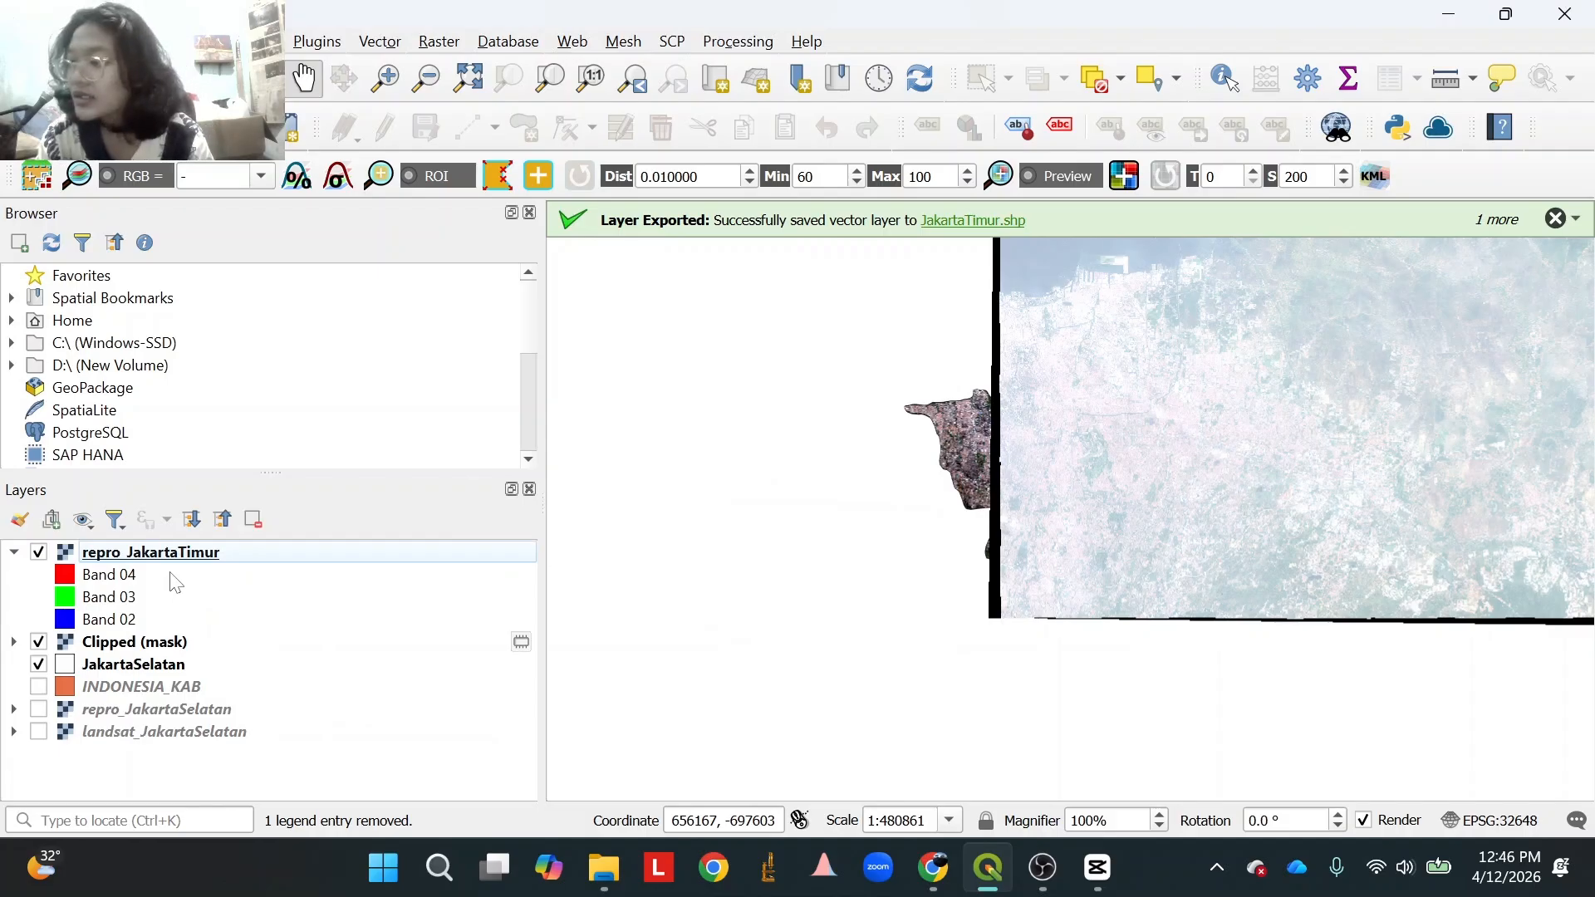
Move the INDONESIA_KAB layer above repro_JakartaTimur in the layer order and make it visible.
drag(164, 694, 96, 551)
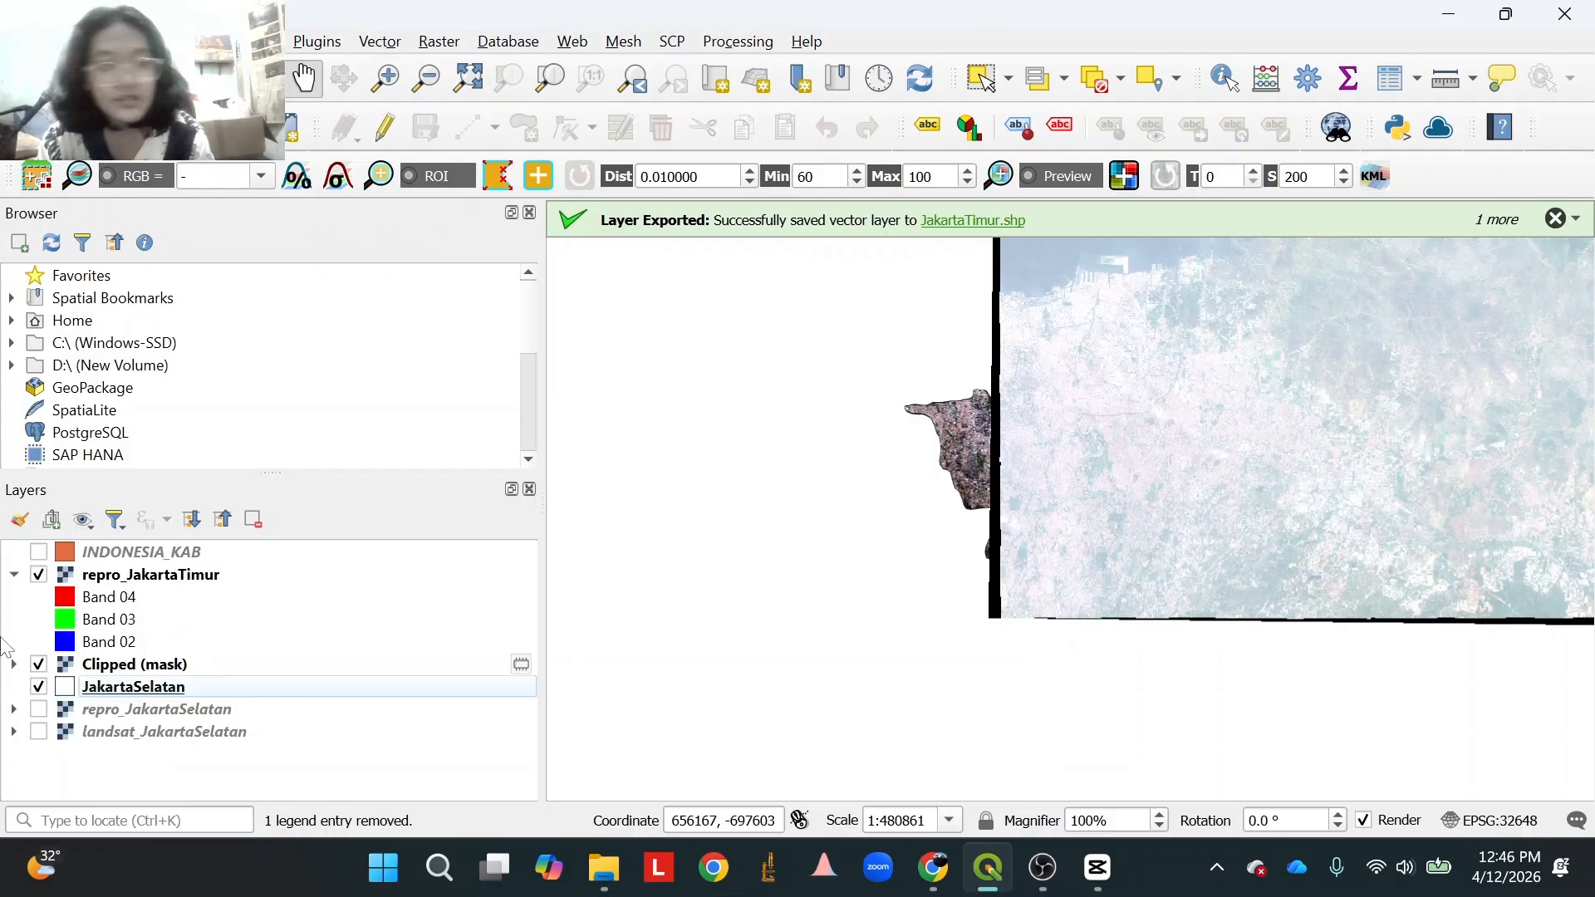
click(39, 553)
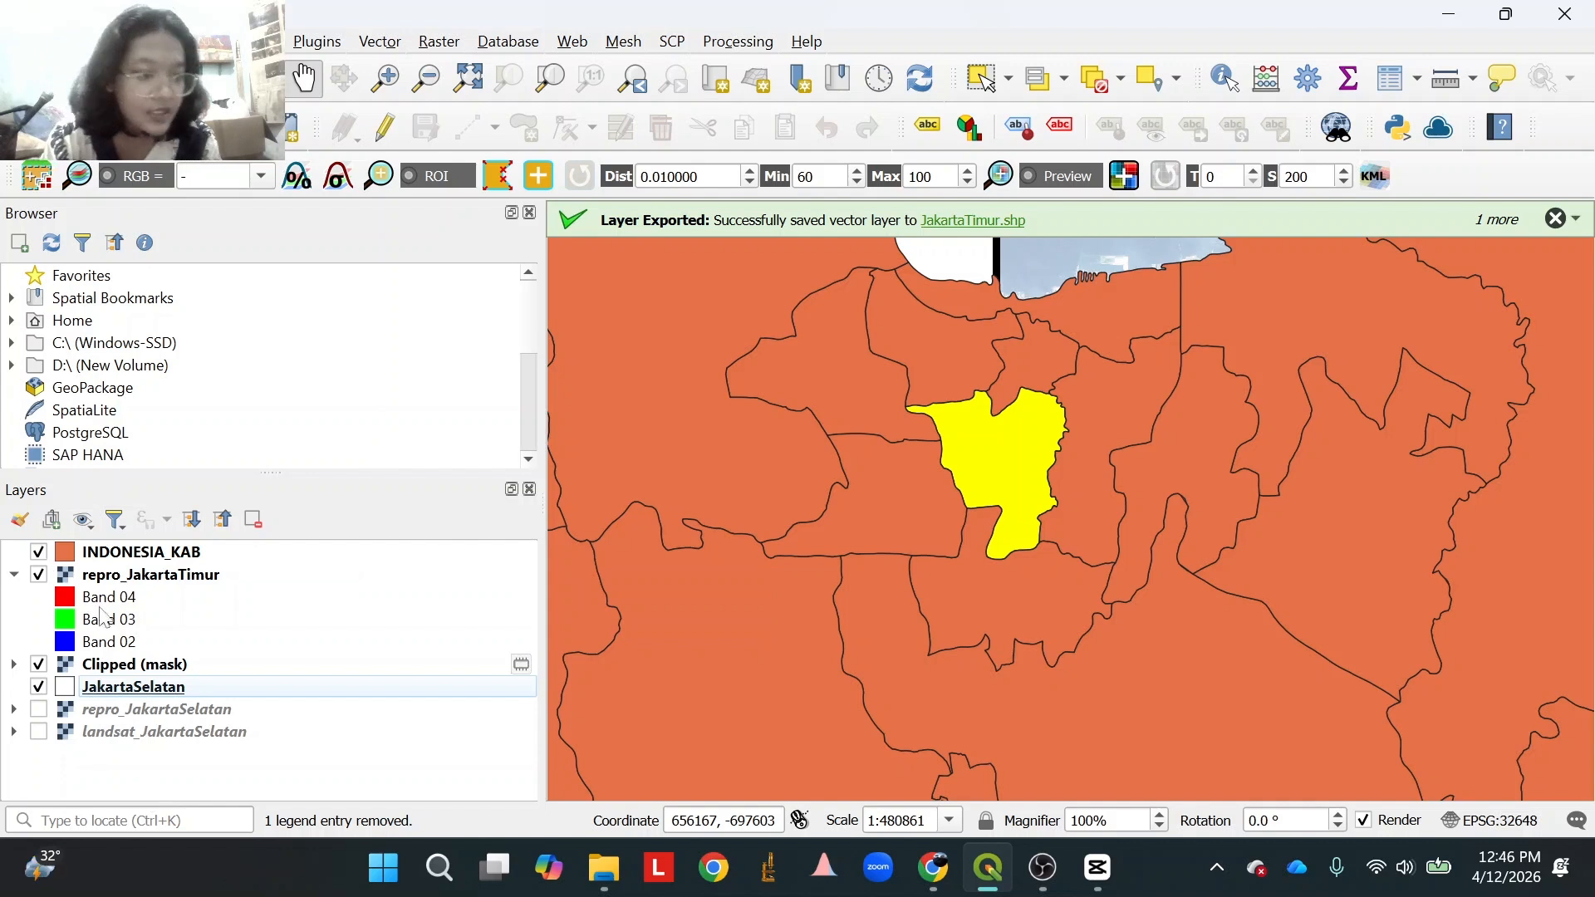
Move the Clipped (mask) and JakartaSelatan layers above repro_JakartaTimur in the layer order and collapse the repro_JakartaTimur band legend.
drag(108, 664, 114, 588)
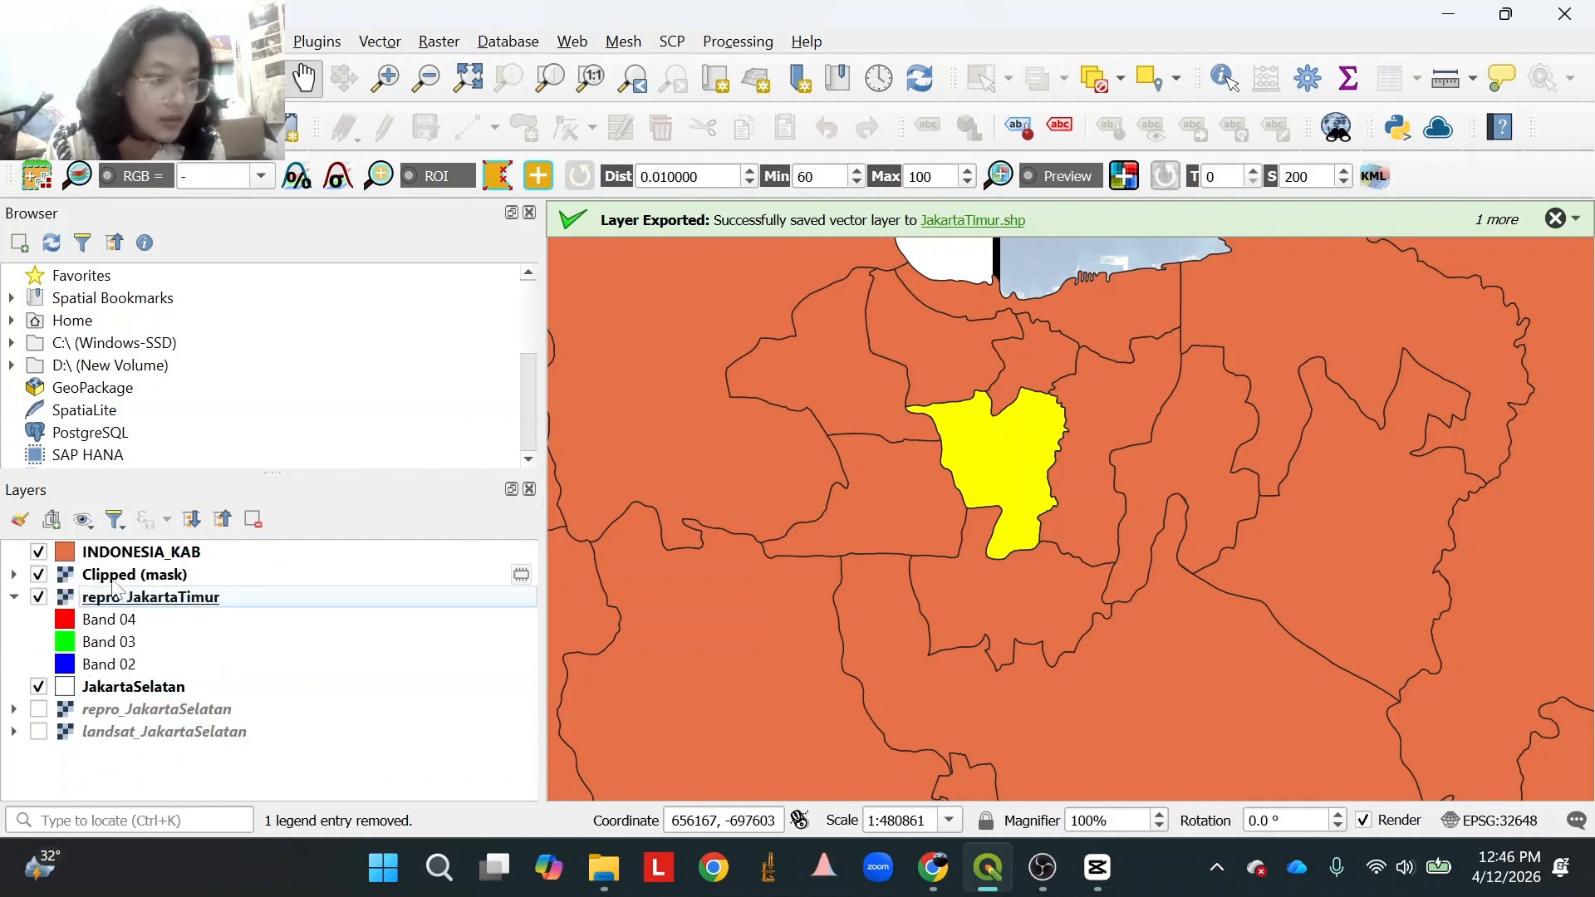
click(14, 597)
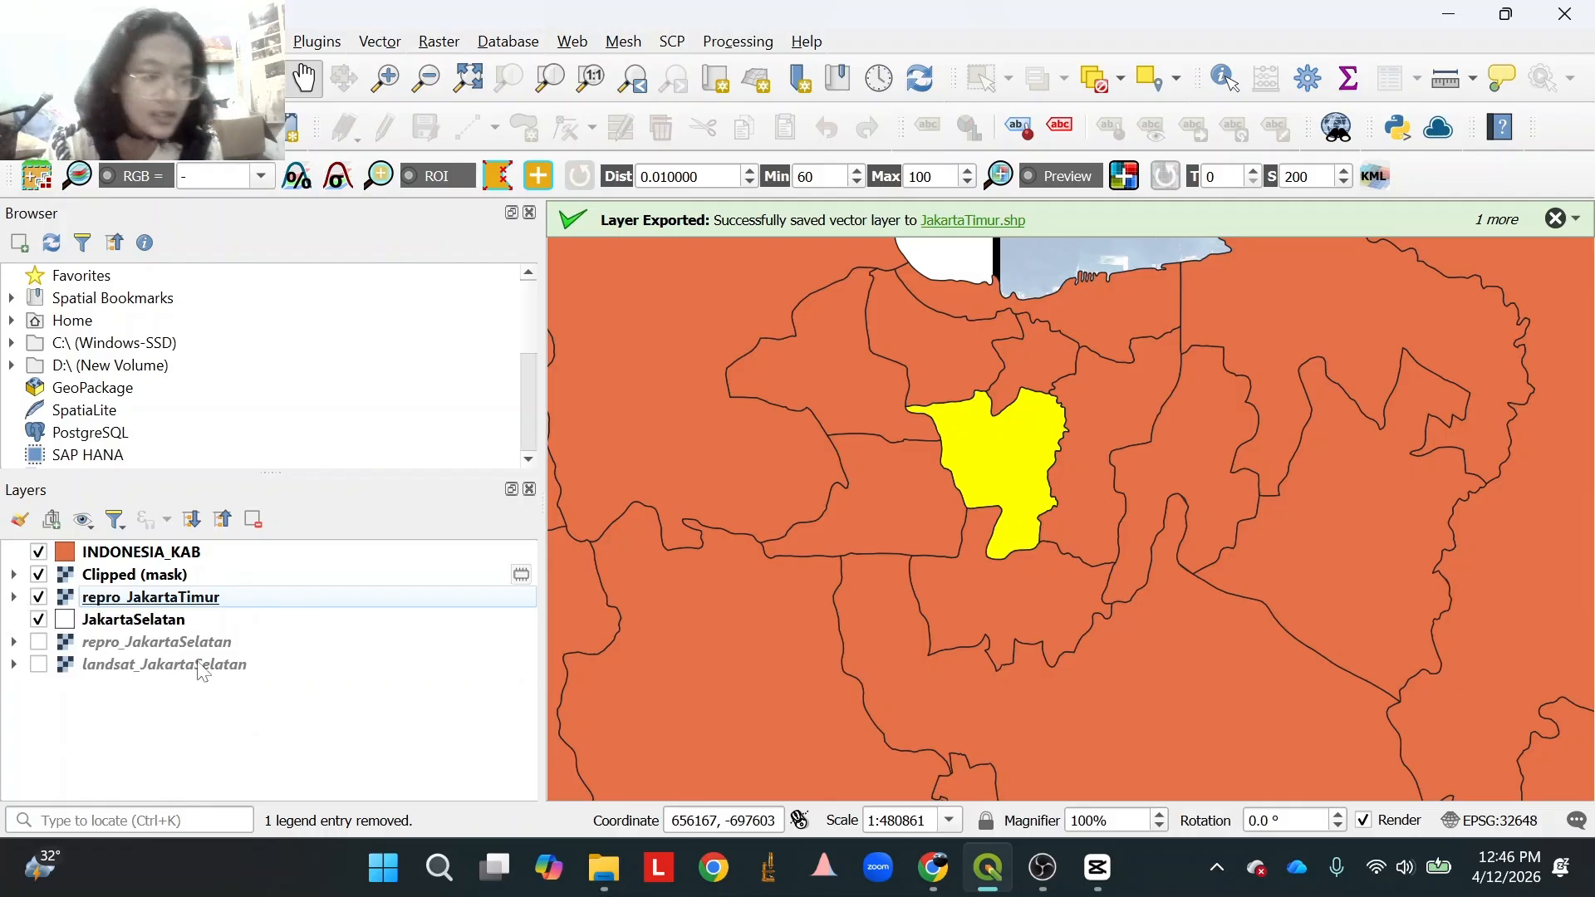
drag(181, 621, 242, 595)
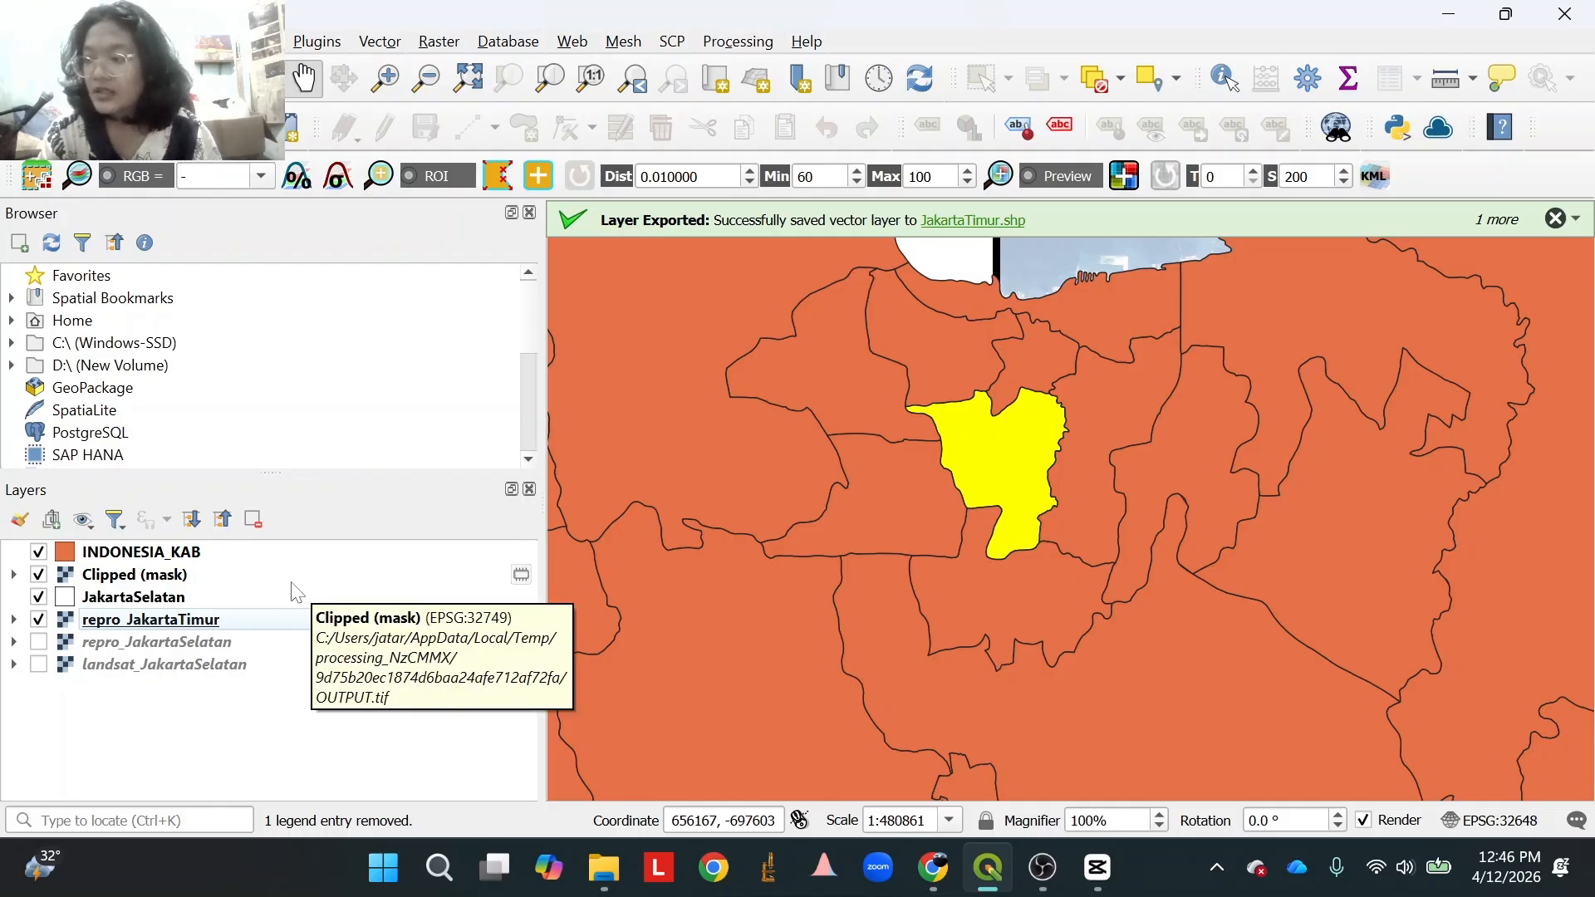
Build a Select by Expression query on the INDONESIA_KAB attribute table: "Kabupaten_" = 'Kota JAKARTA TIMUR'.
right_click(108, 551)
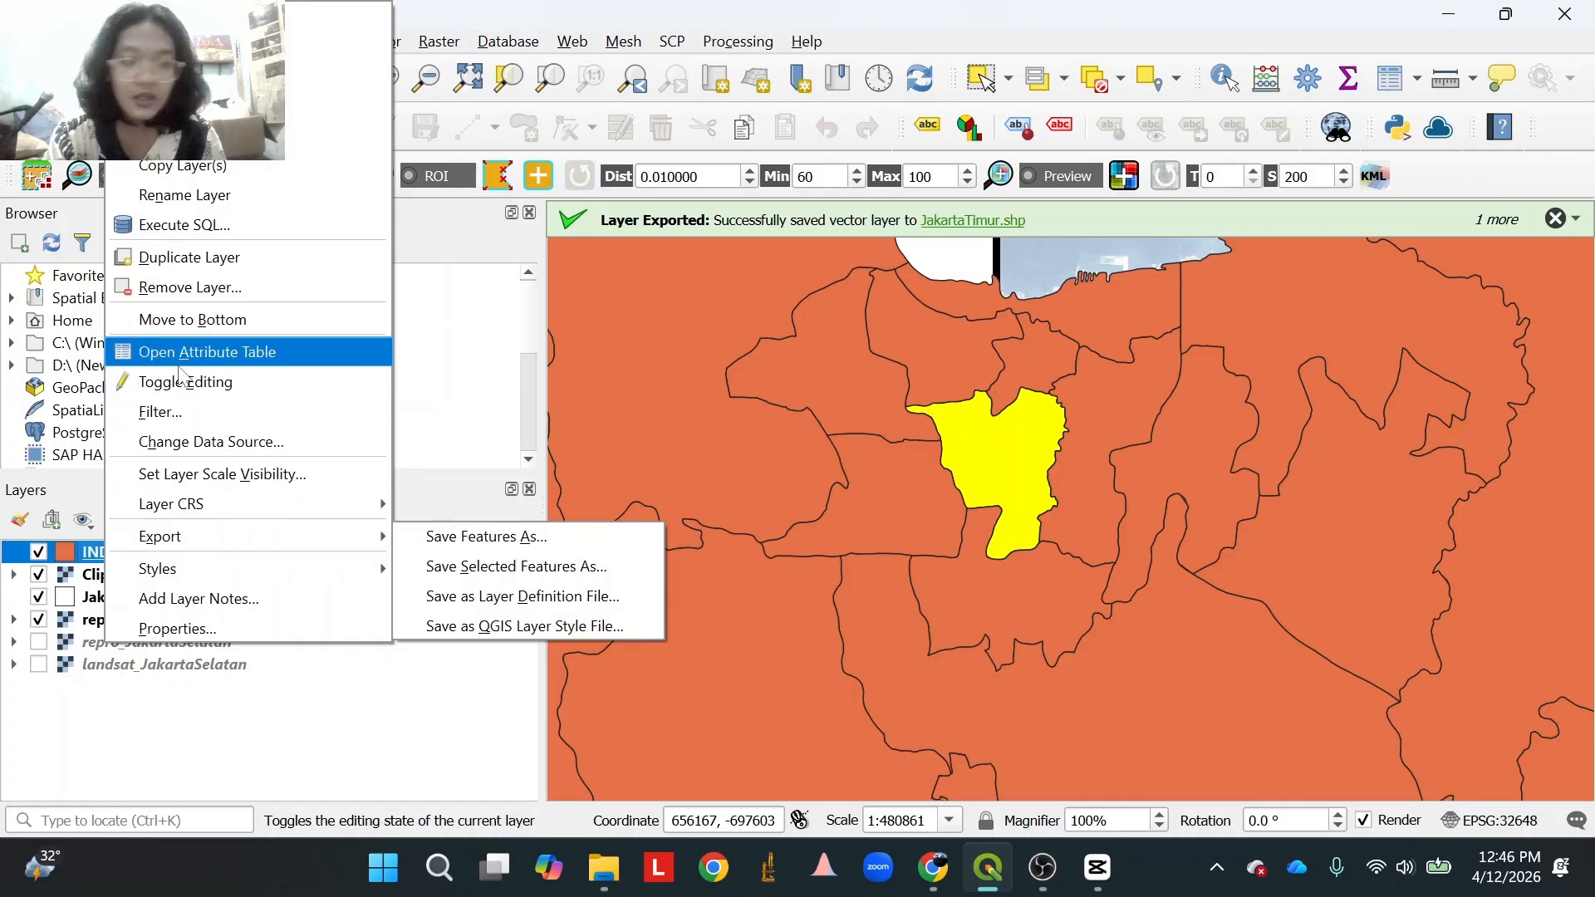
click(181, 356)
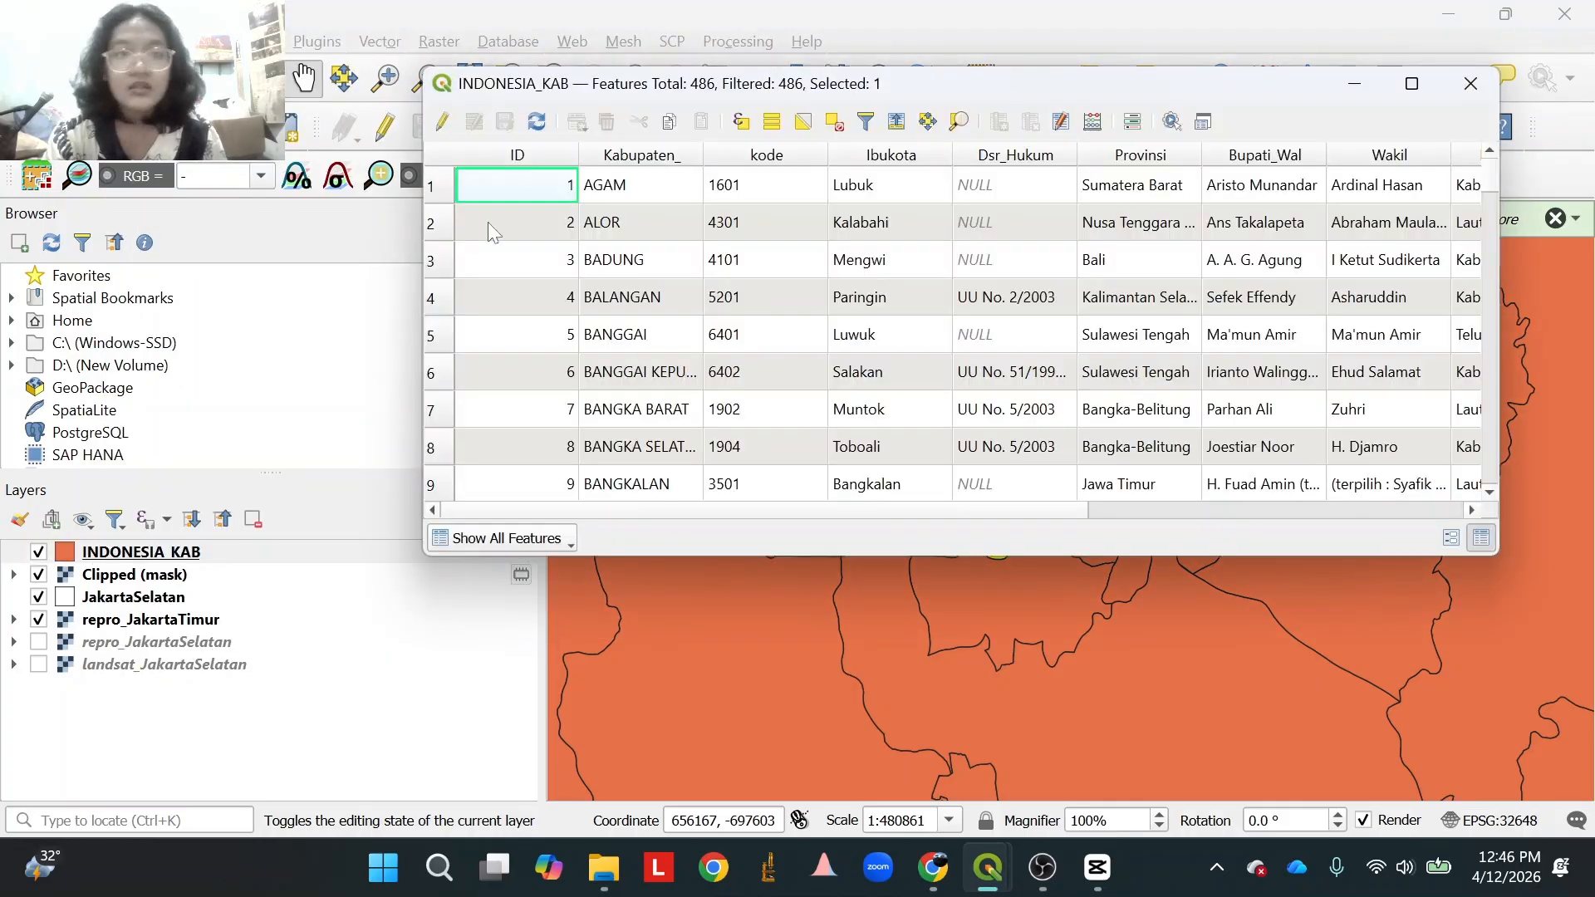
click(745, 127)
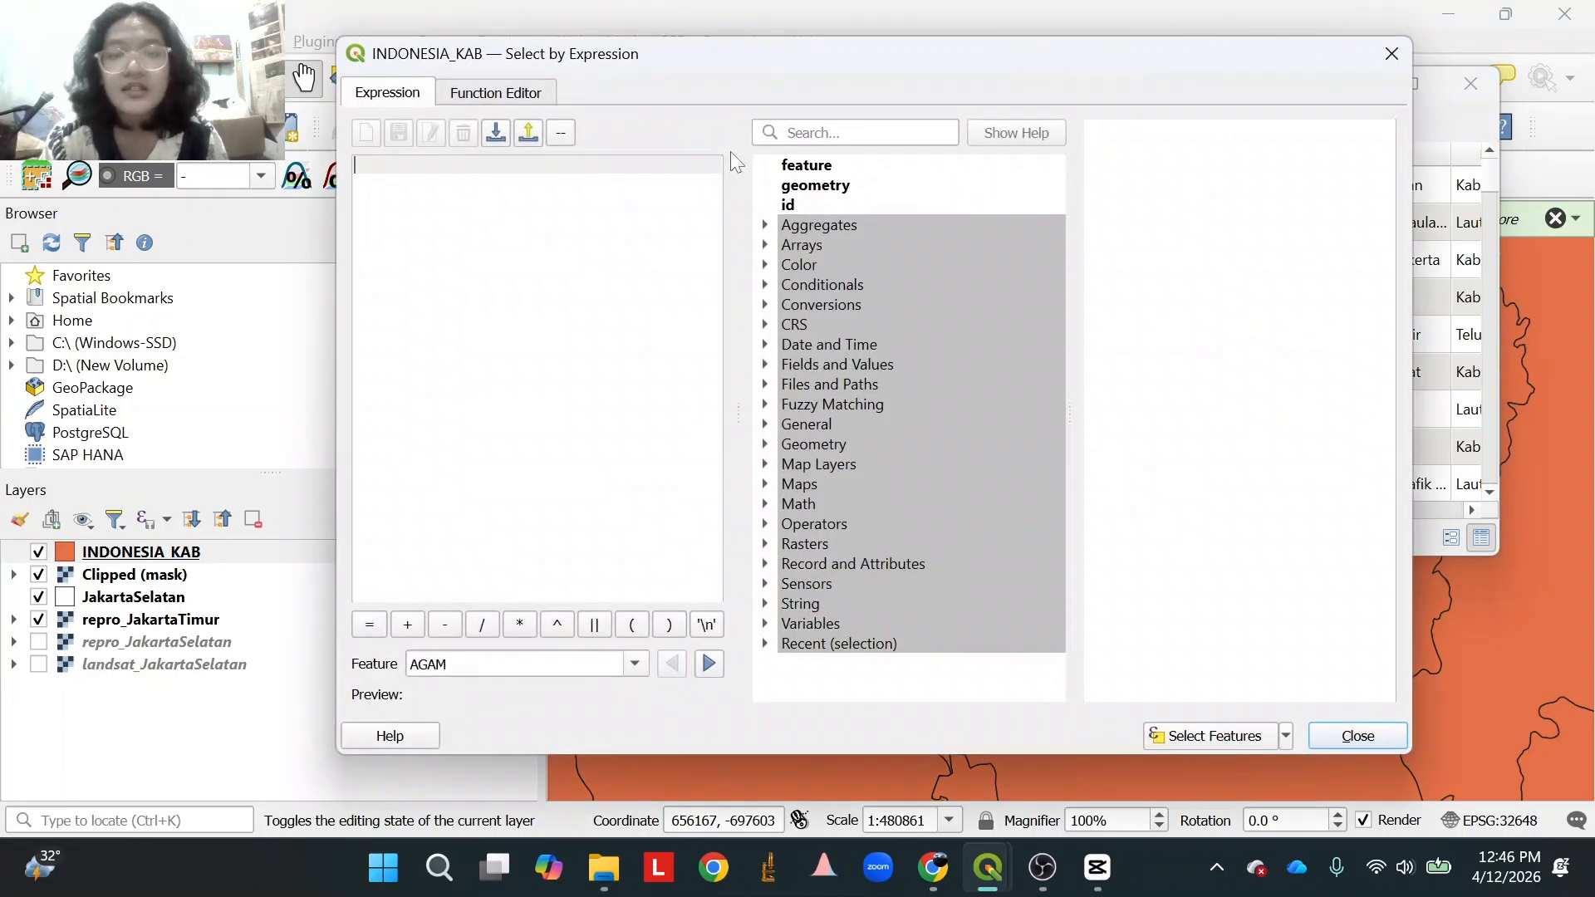
double_click(845, 362)
double_click(861, 490)
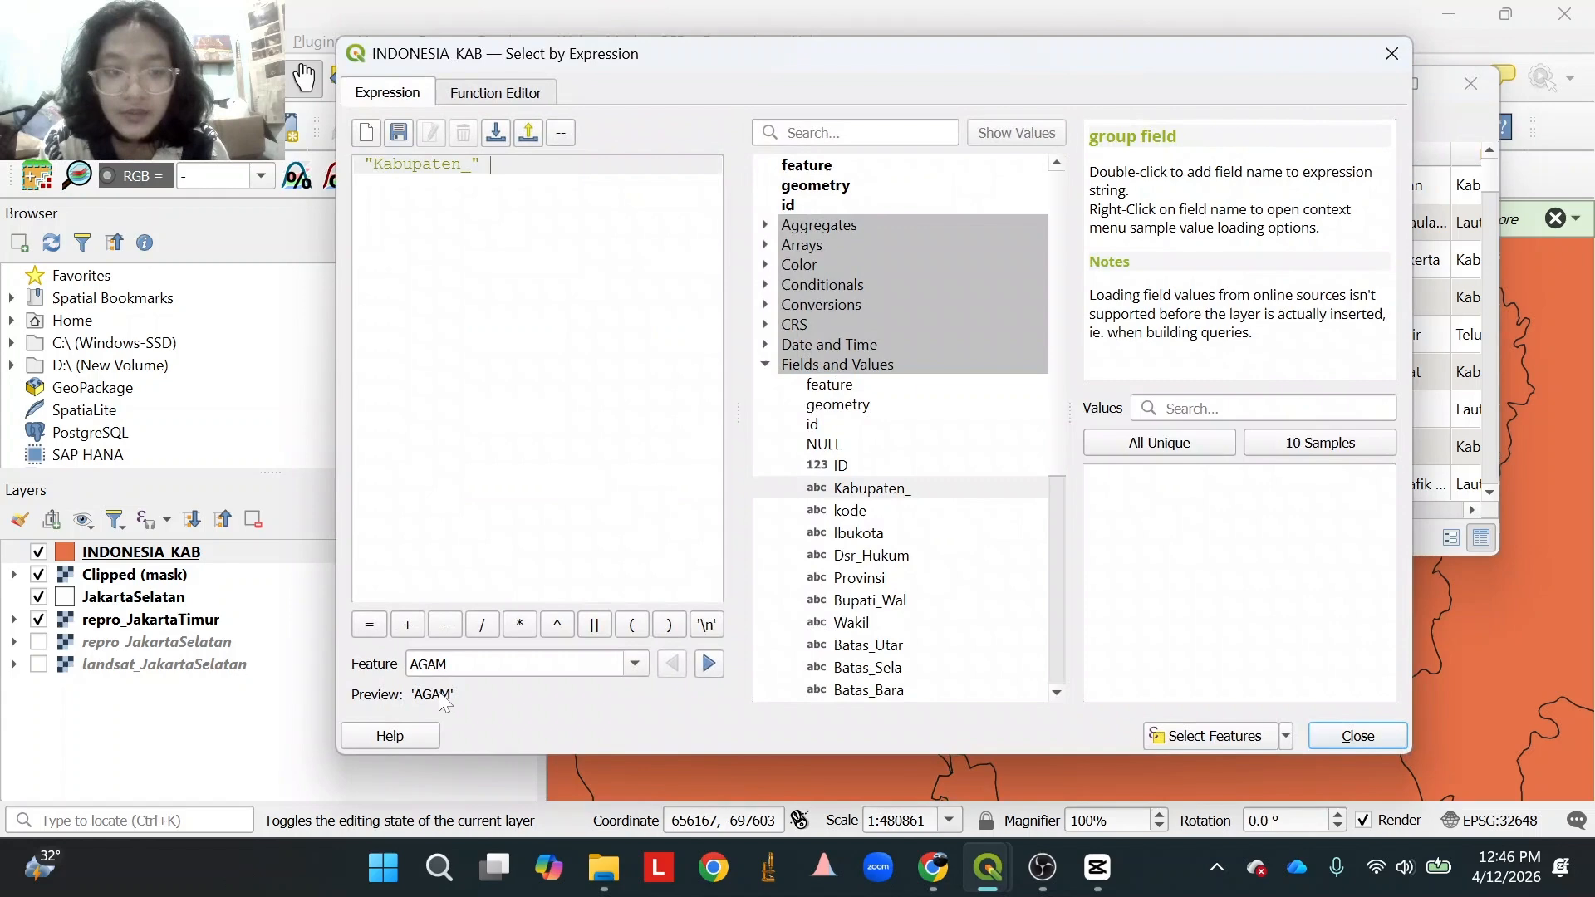
click(371, 626)
click(1155, 442)
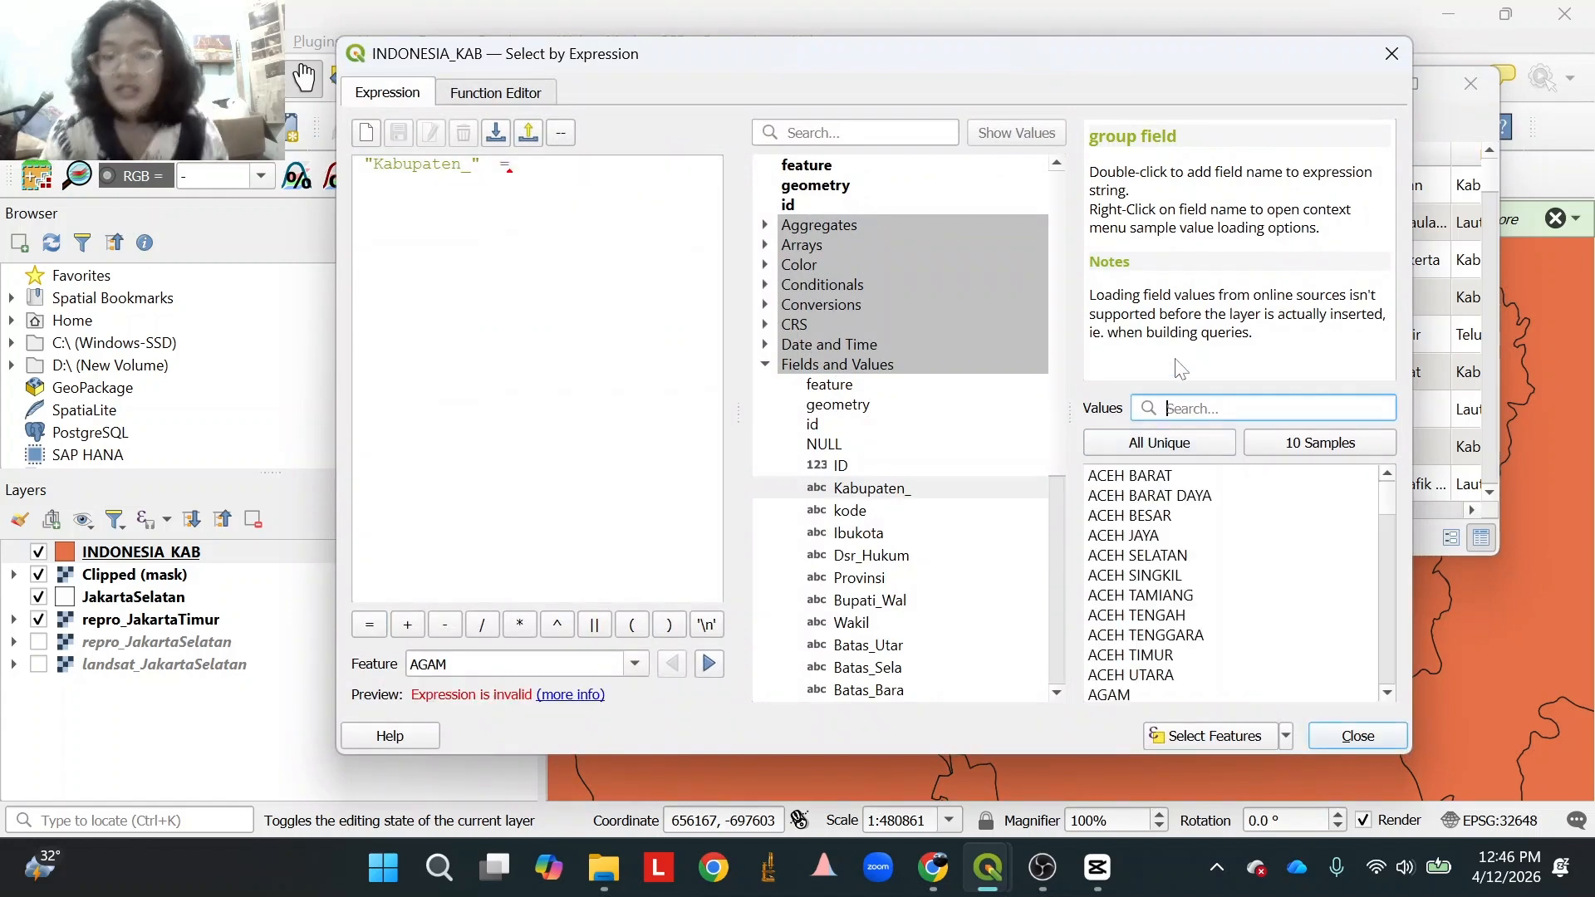
text(Jaka)
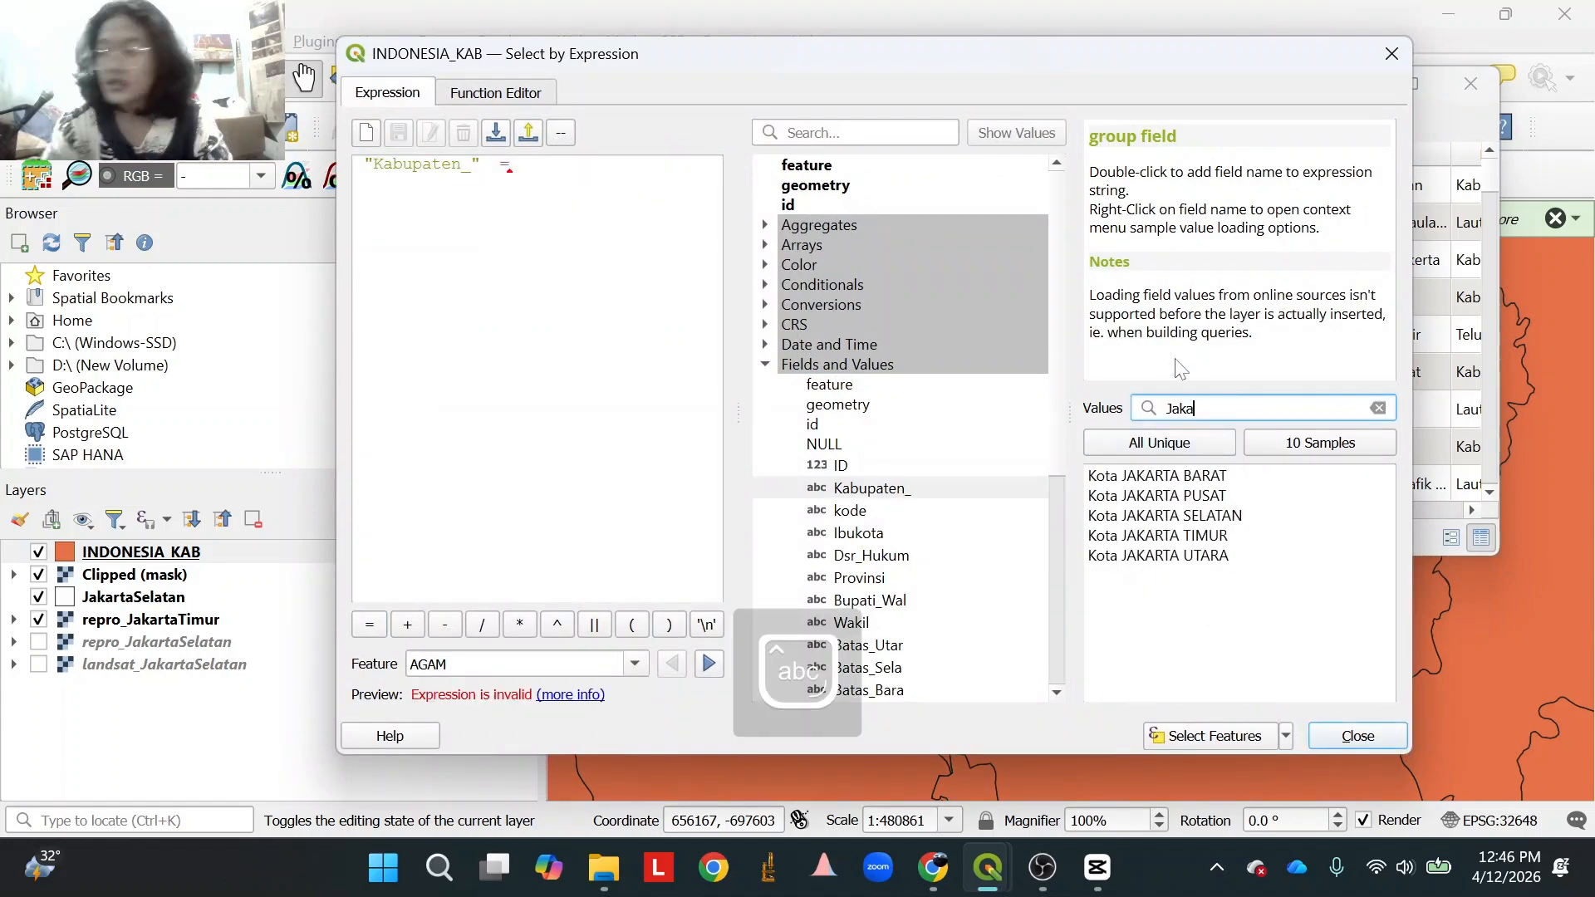
click(1224, 538)
double_click(1224, 540)
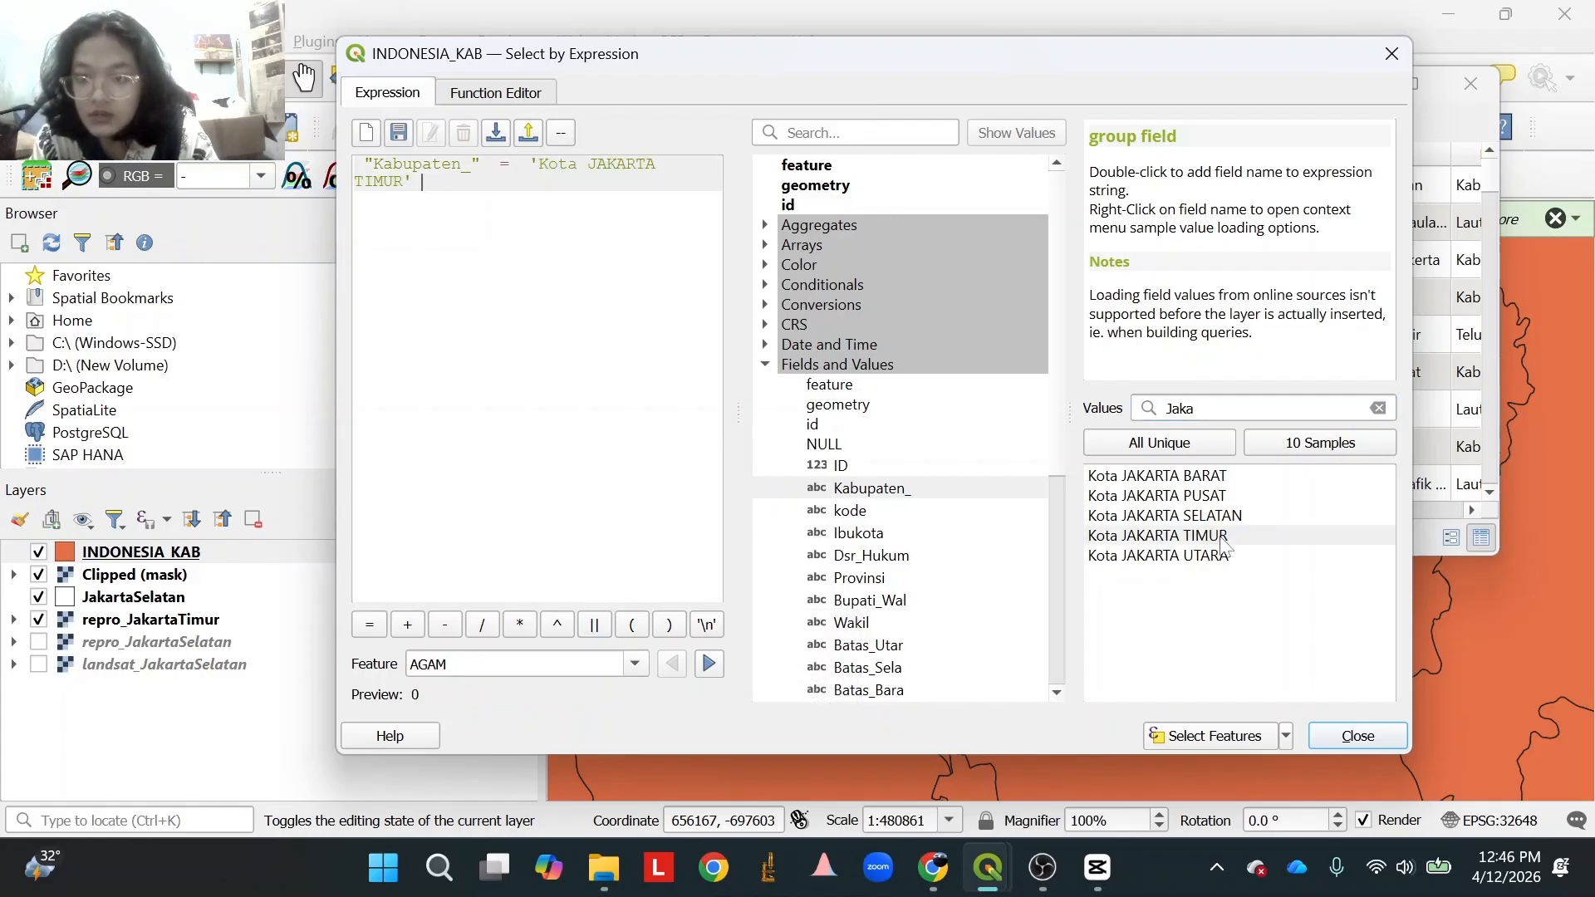
Select the INDONESIA_KAB features matching the expression, and close the expression dialog and the attribute table.
click(1219, 736)
click(1359, 736)
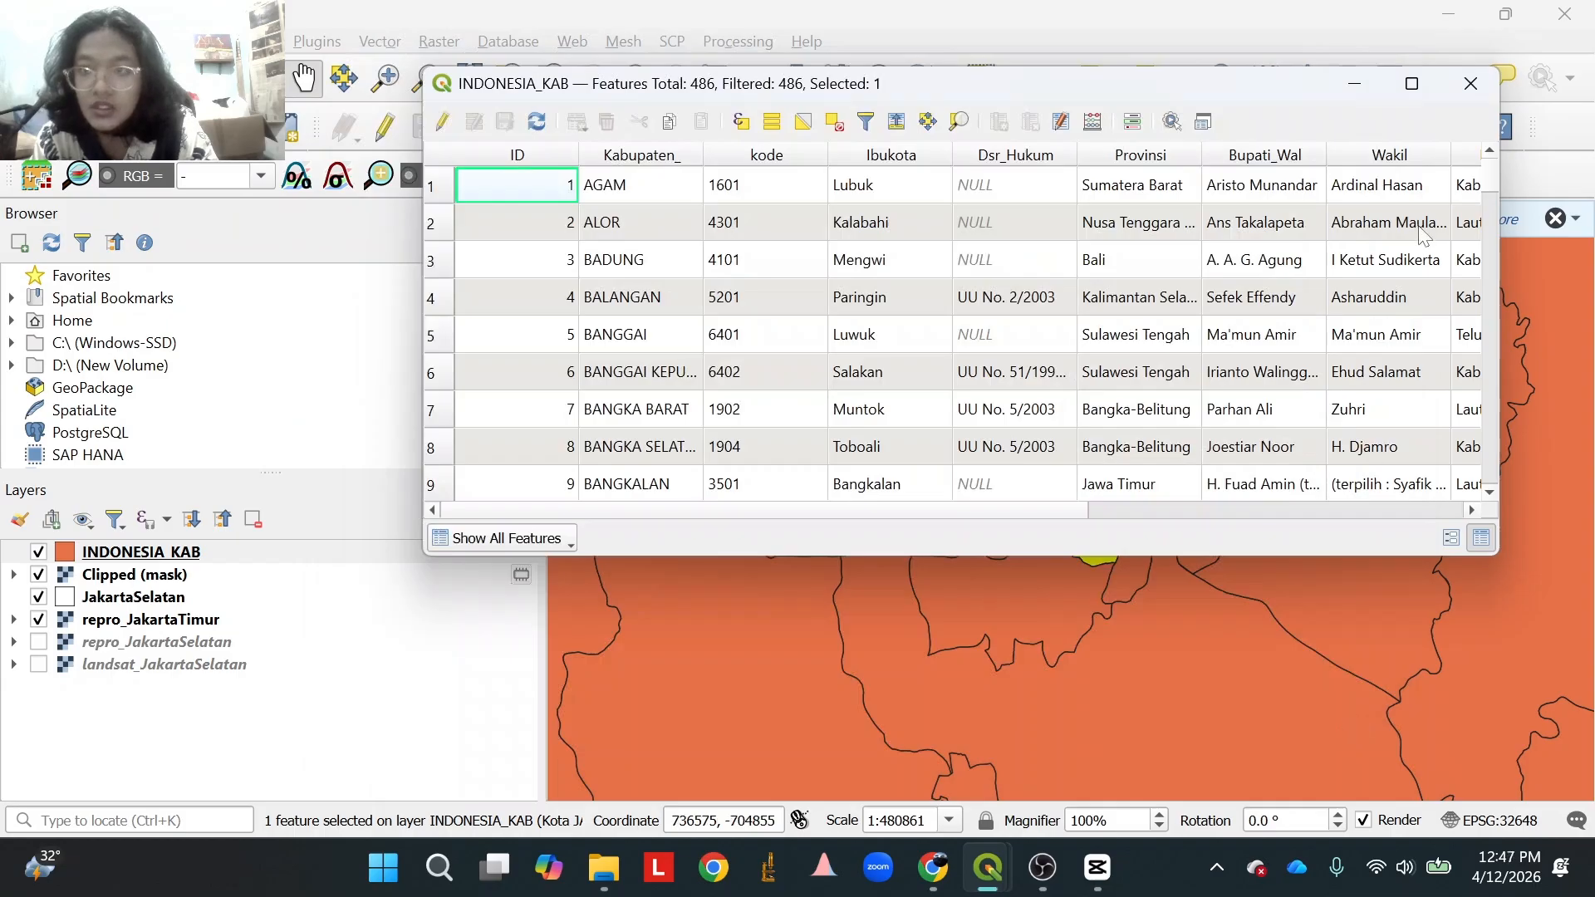
click(1470, 83)
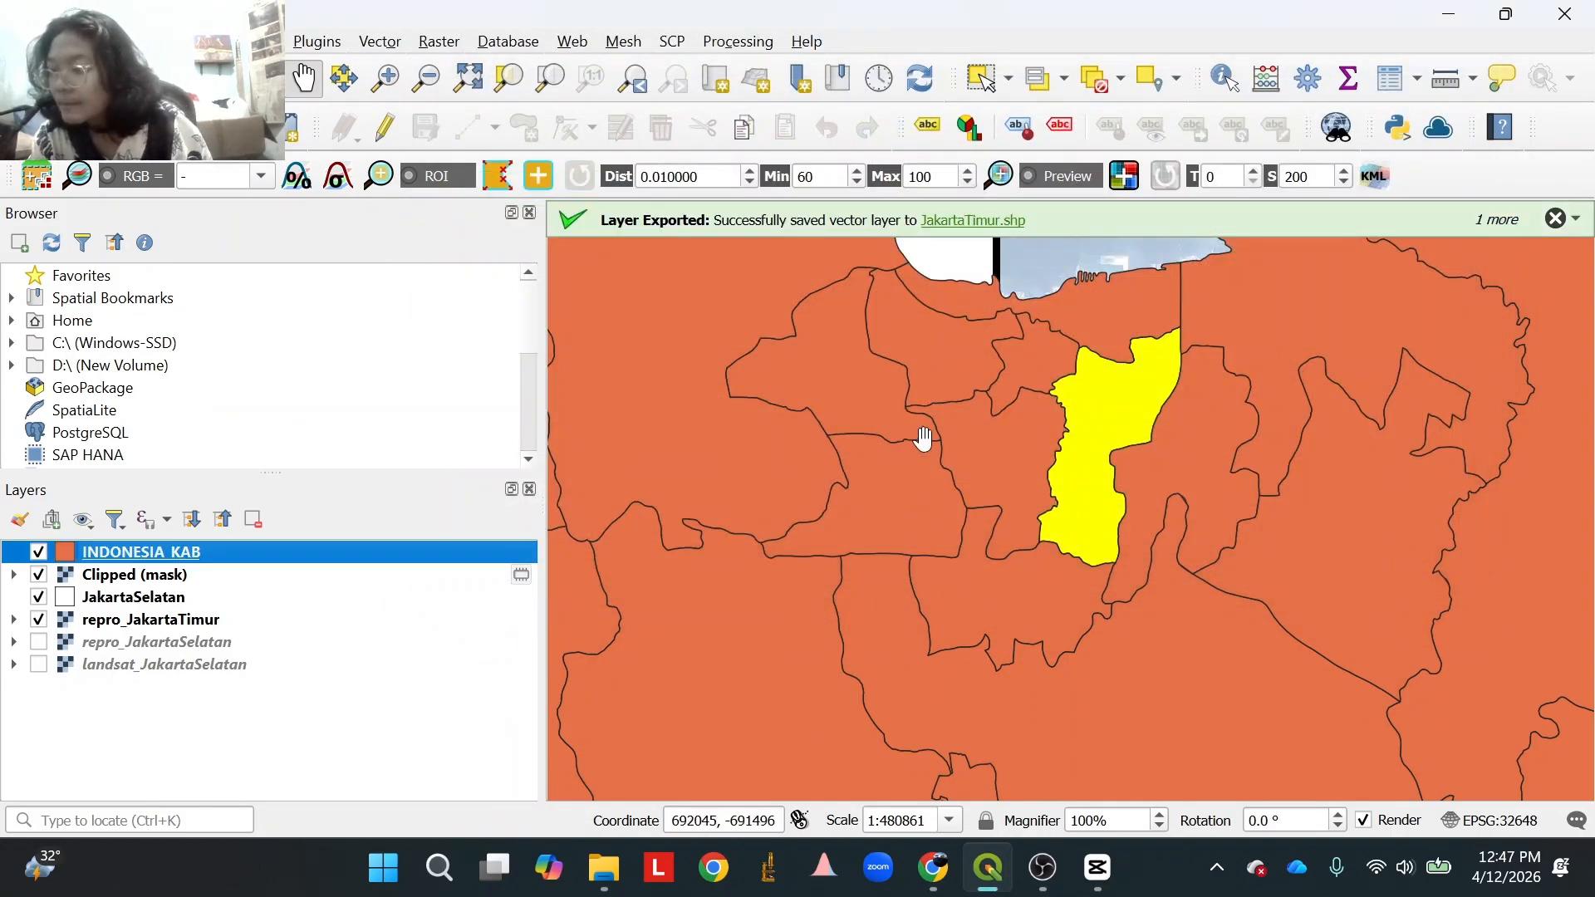
Export the selected INDONESIA_KAB feature as an ESRI Shapefile named JakartaTimur in EPSG:4326, and hide the INDONESIA_KAB layer.
right_click(356, 555)
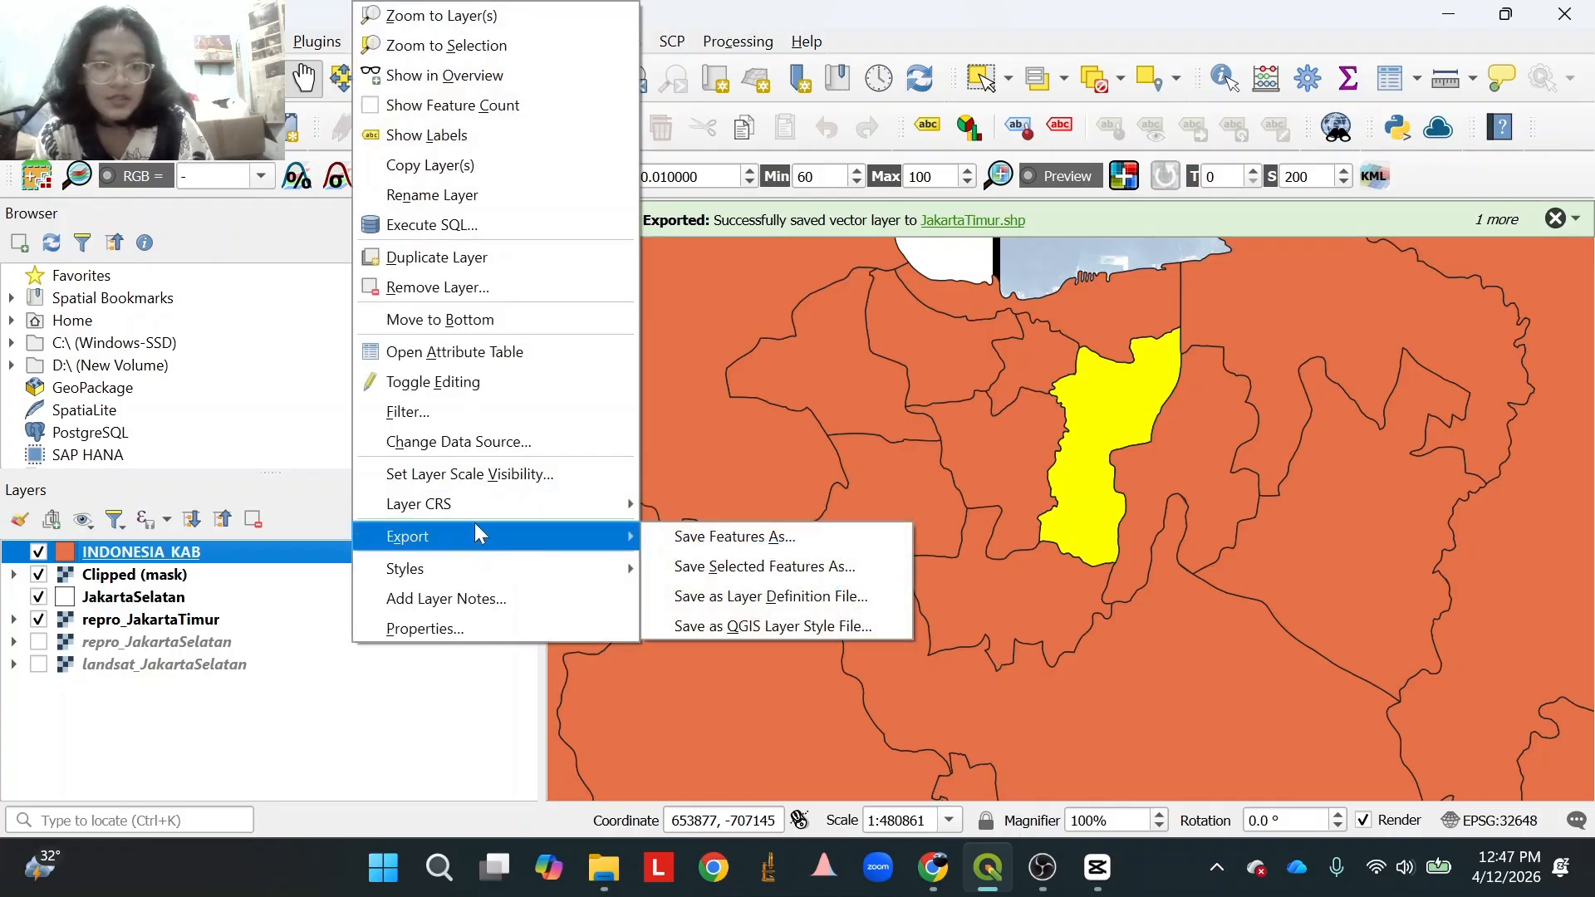
mouse_move(479, 548)
click(755, 559)
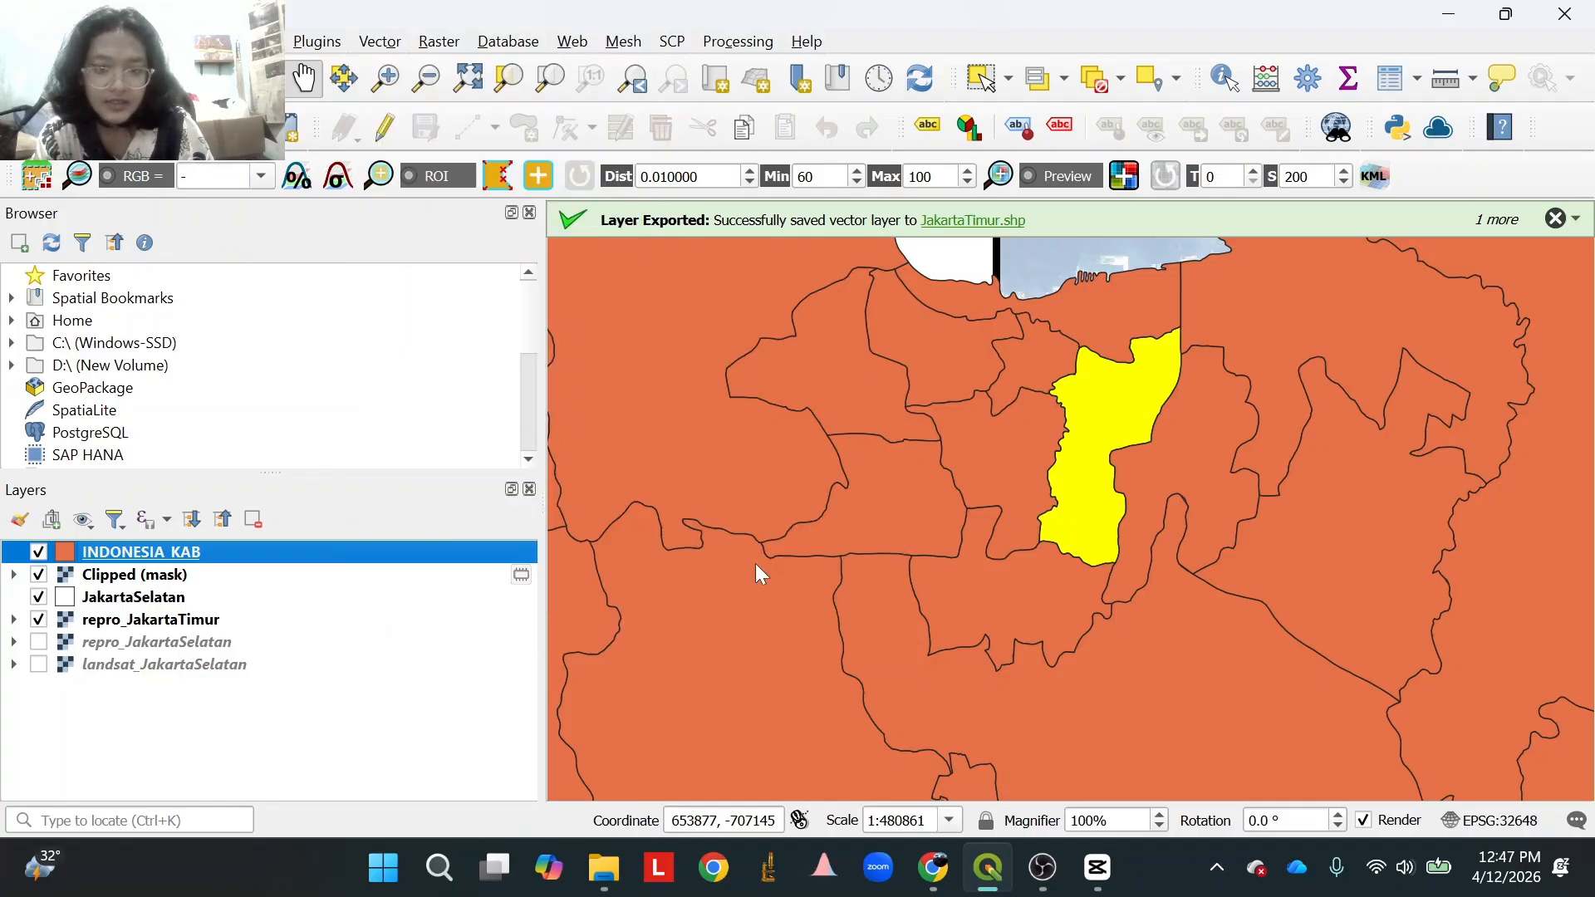
text(J)
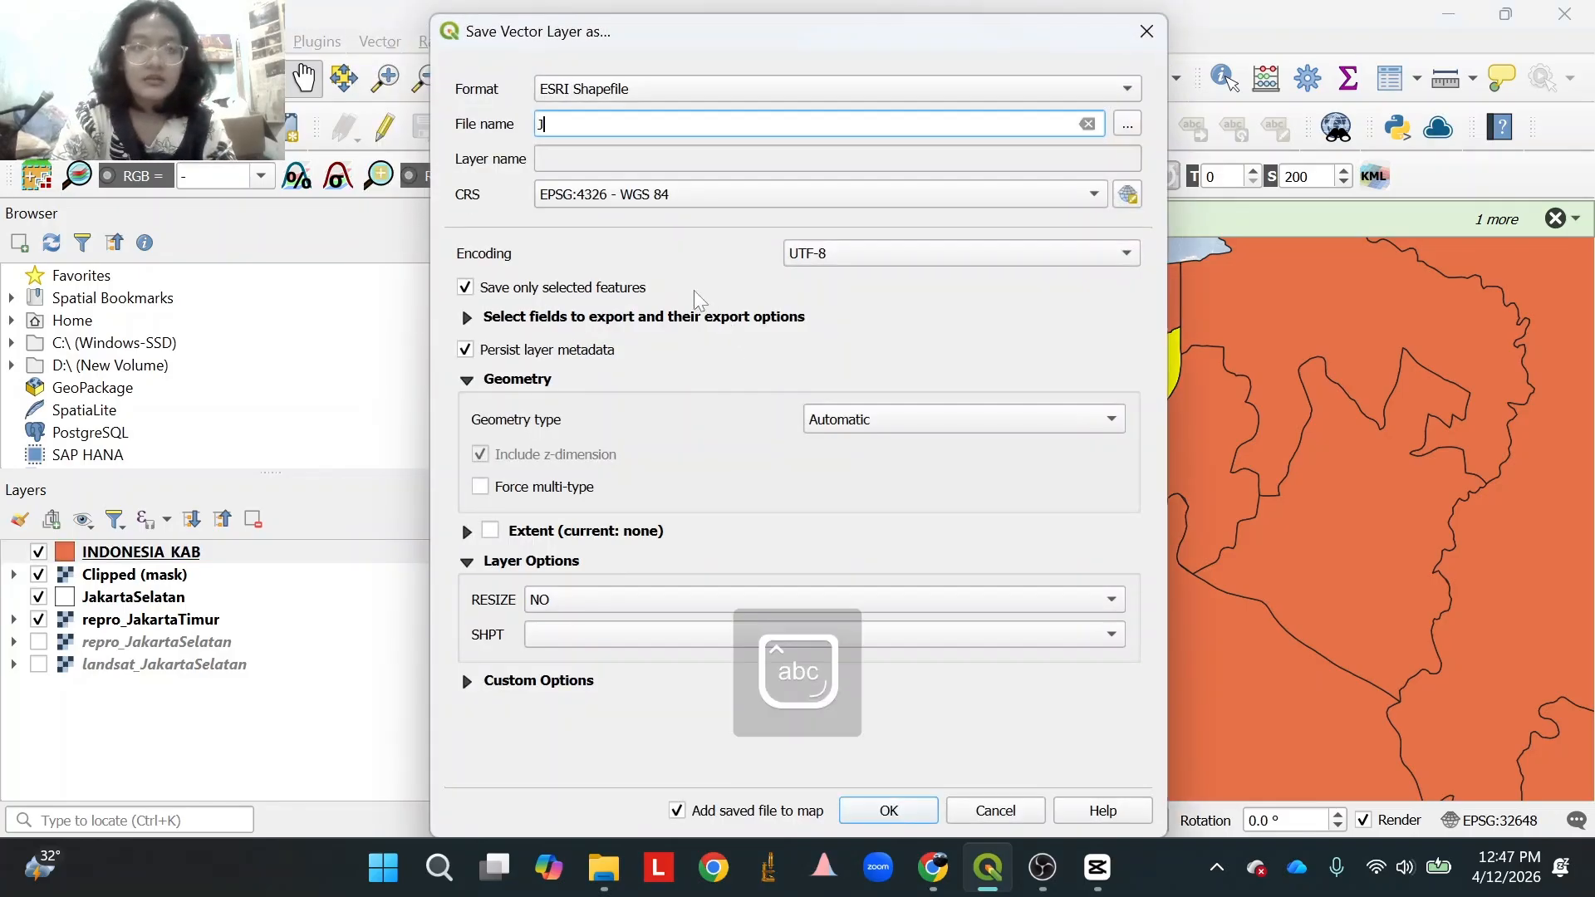
text(akartaTimur)
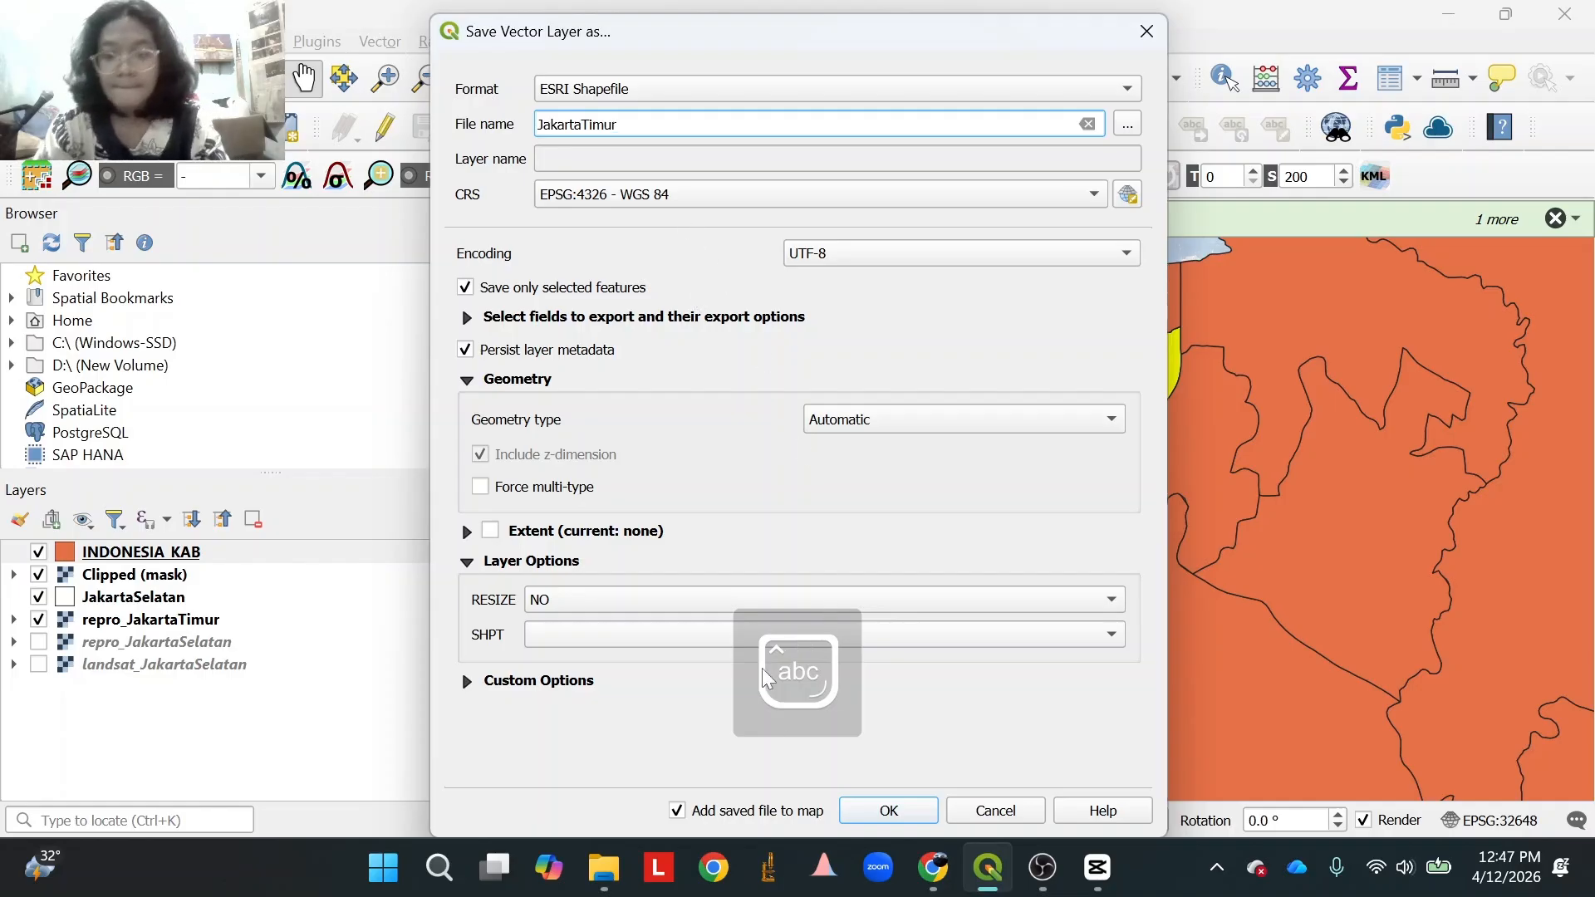
click(864, 814)
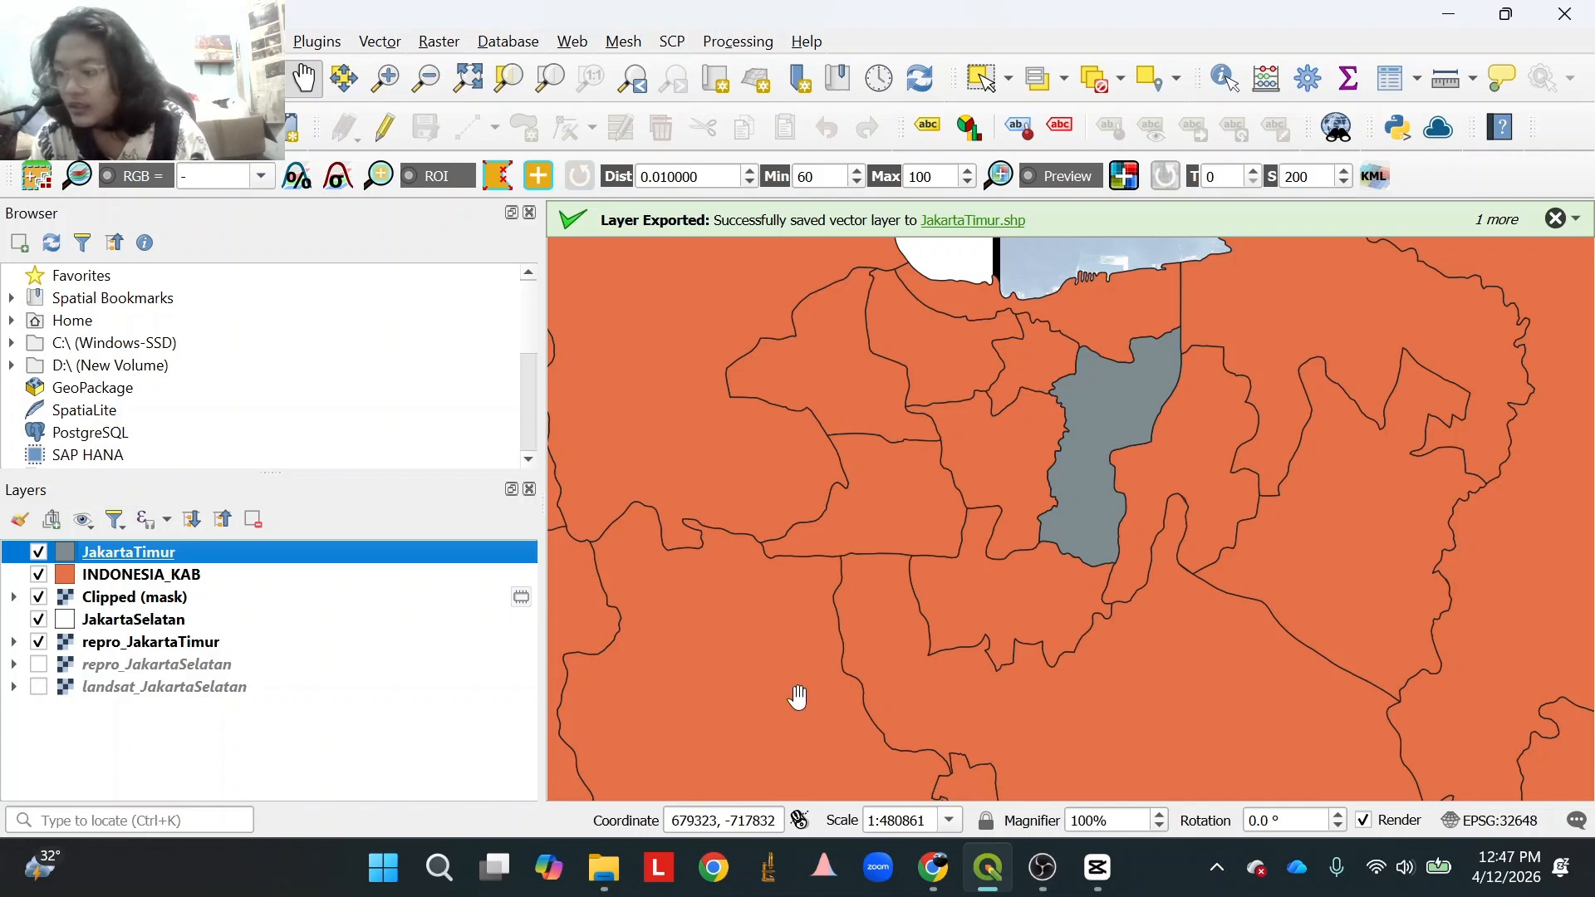
click(38, 575)
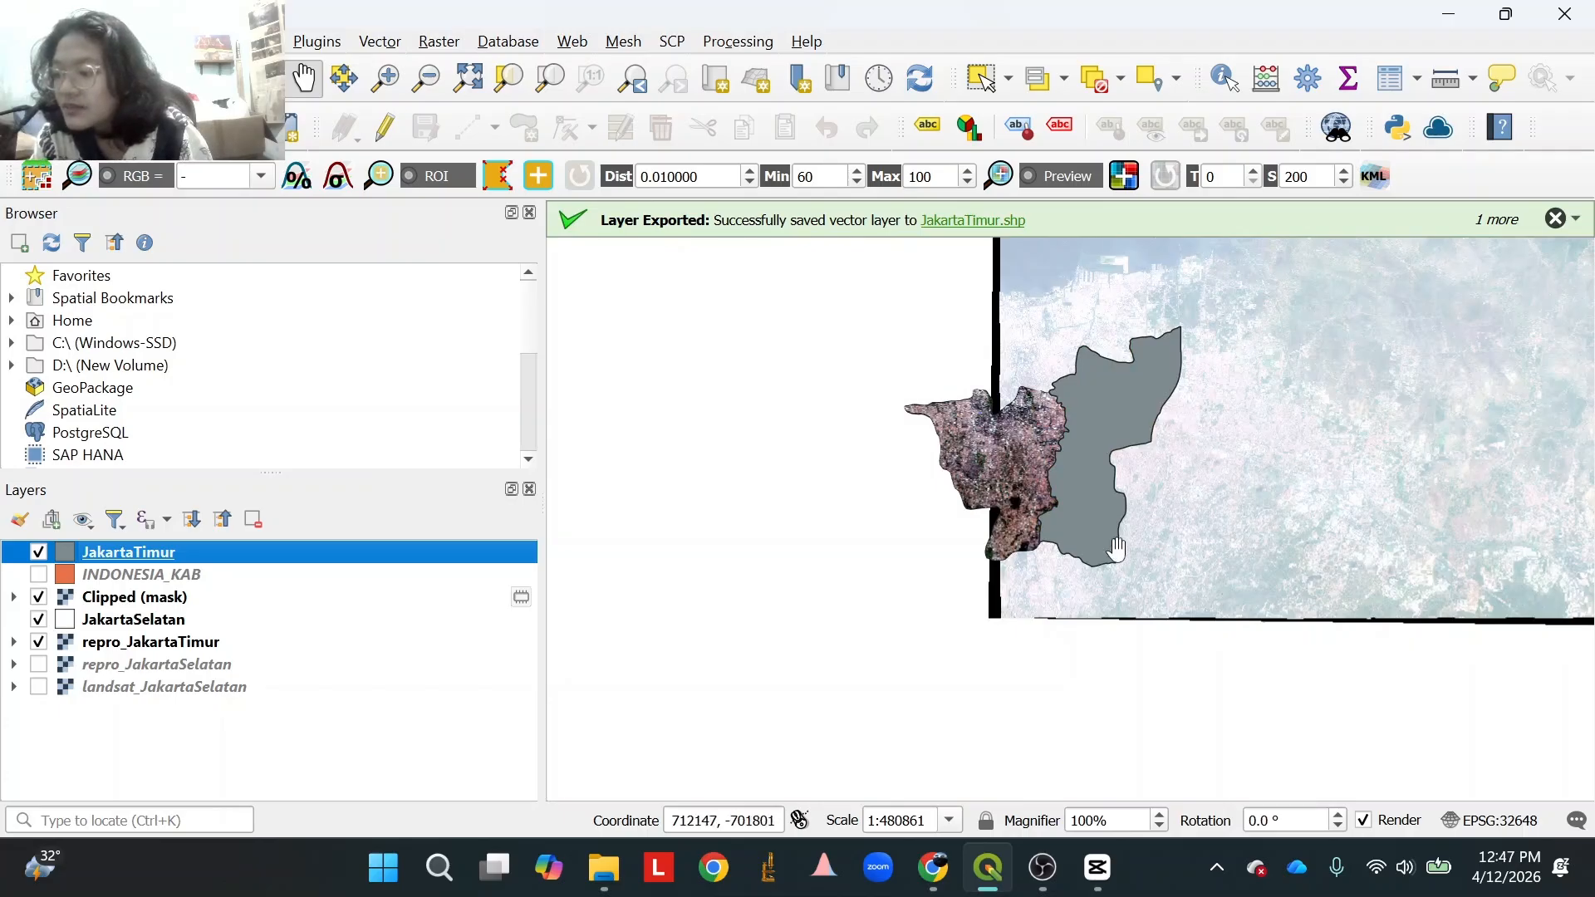
Make the simple fill of the JakartaTimur boundary layer transparent in its symbology.
right_click(427, 553)
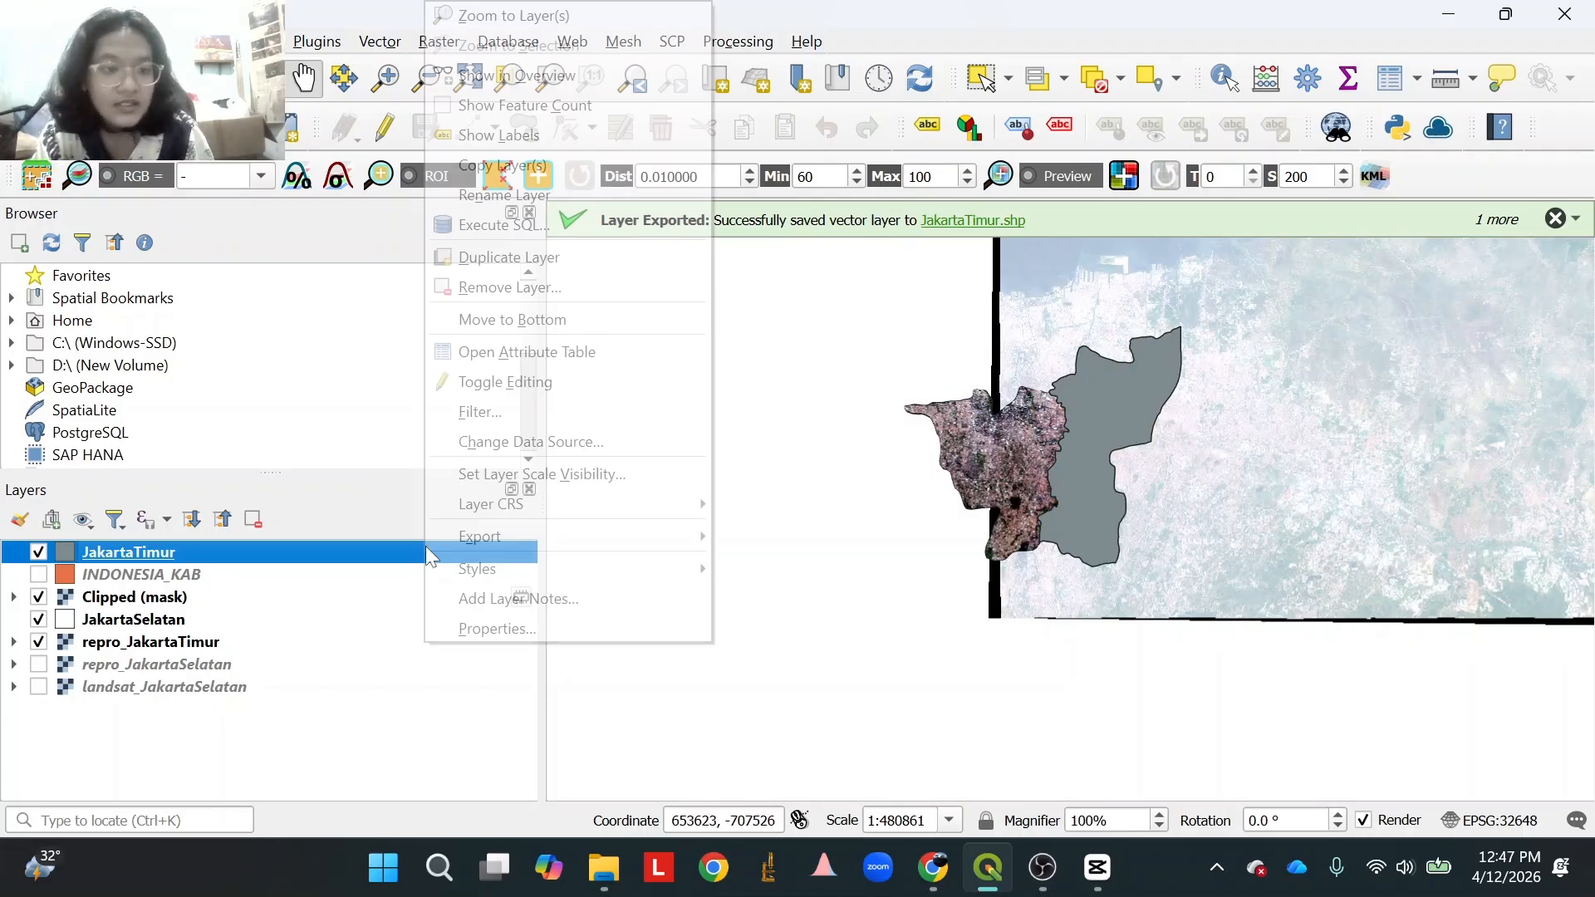
click(501, 630)
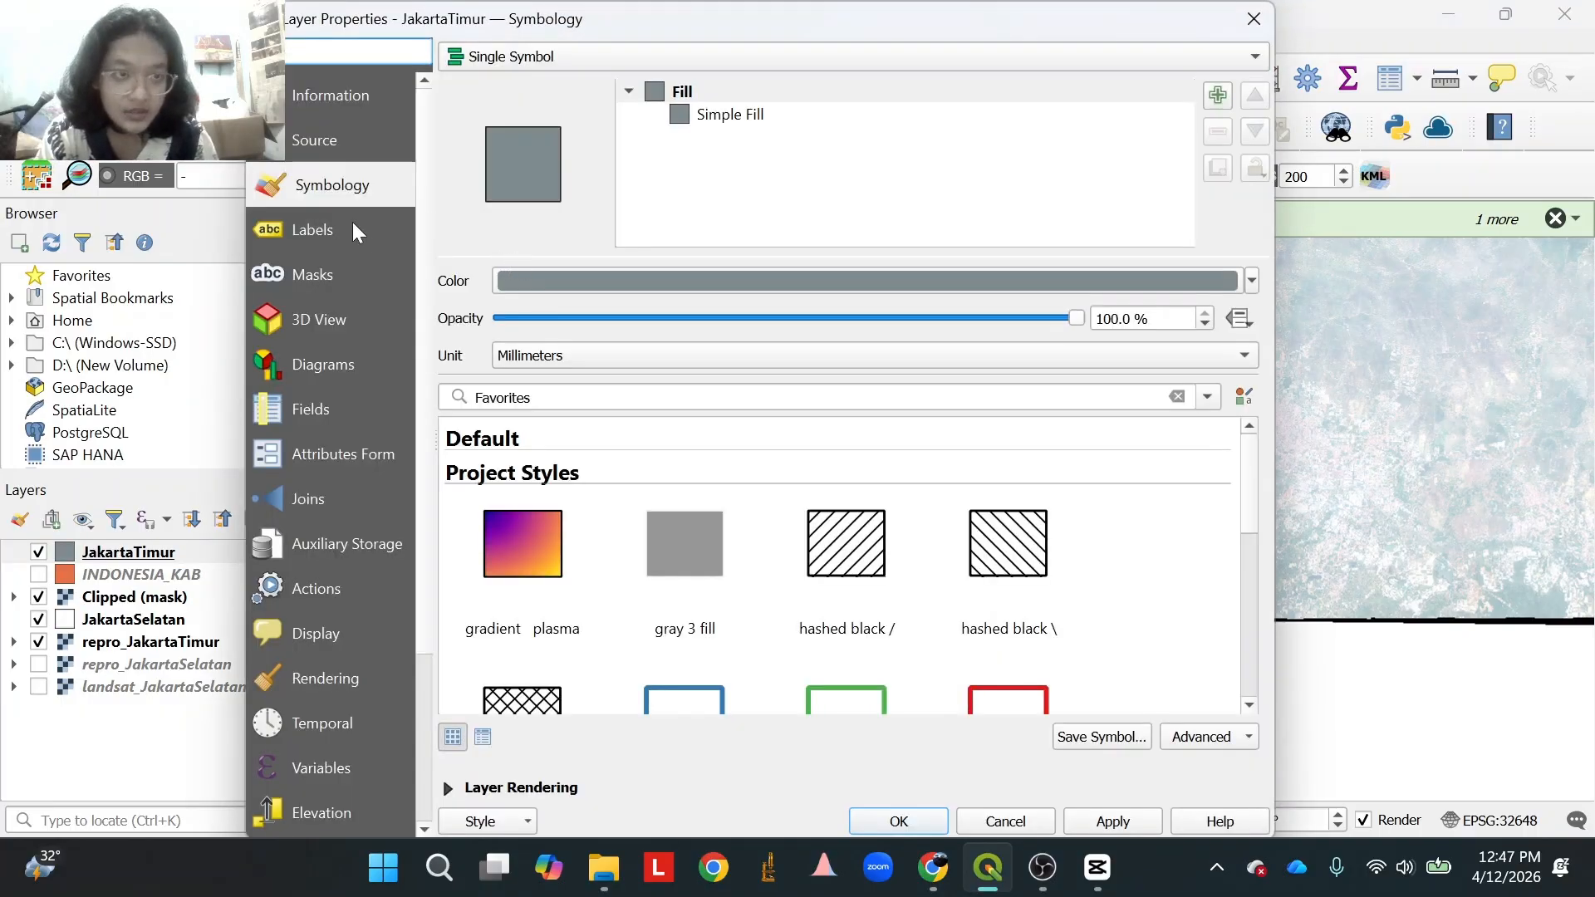
click(356, 233)
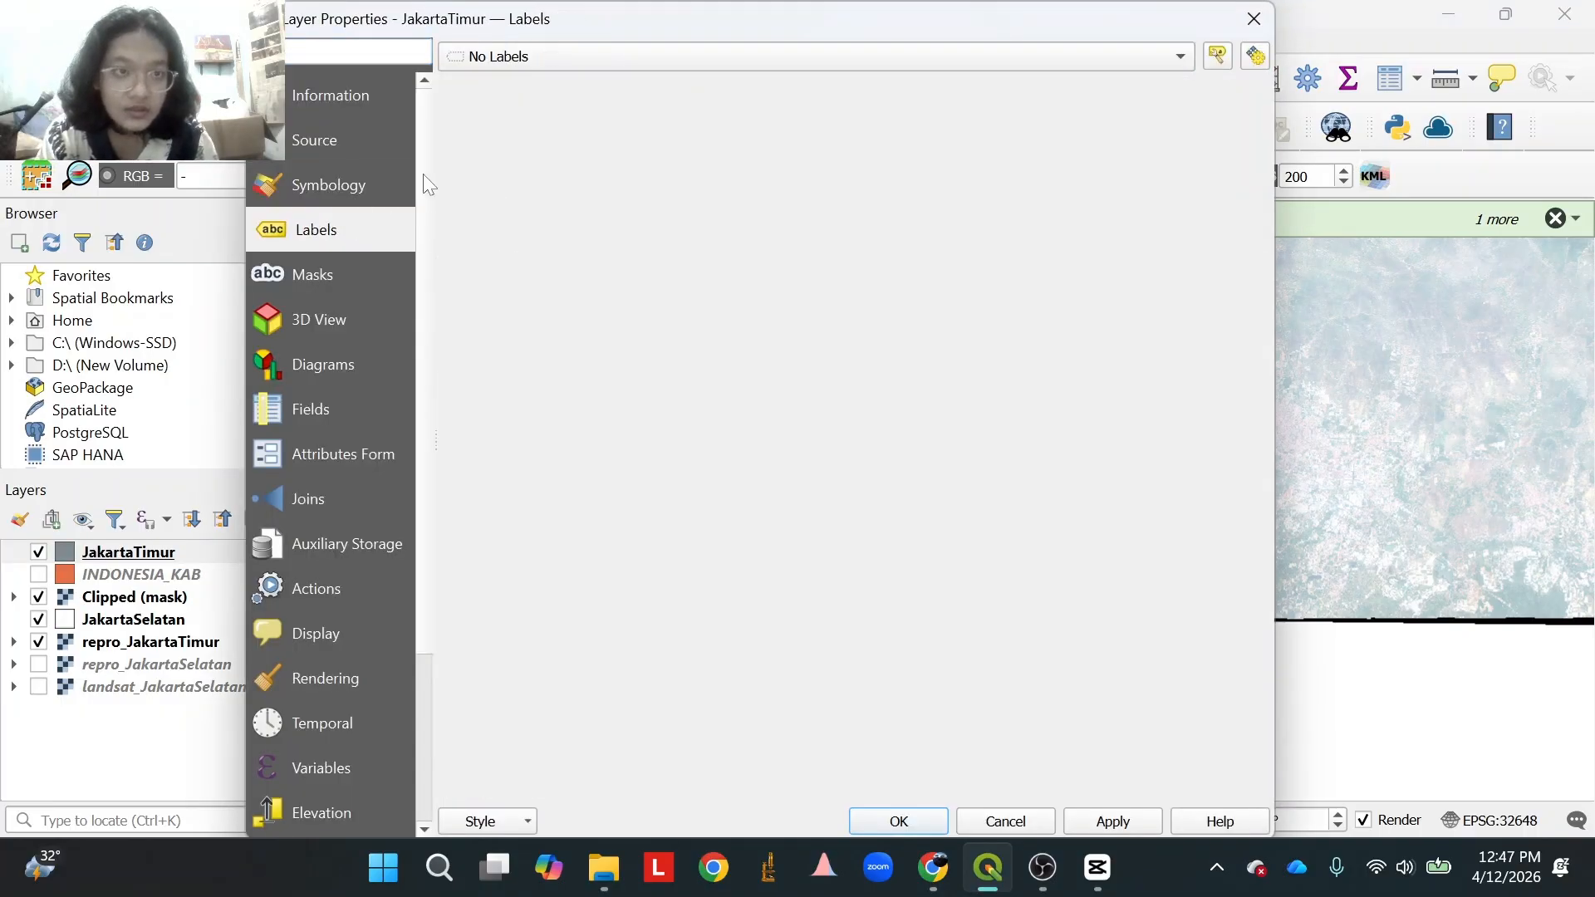
click(379, 186)
click(719, 117)
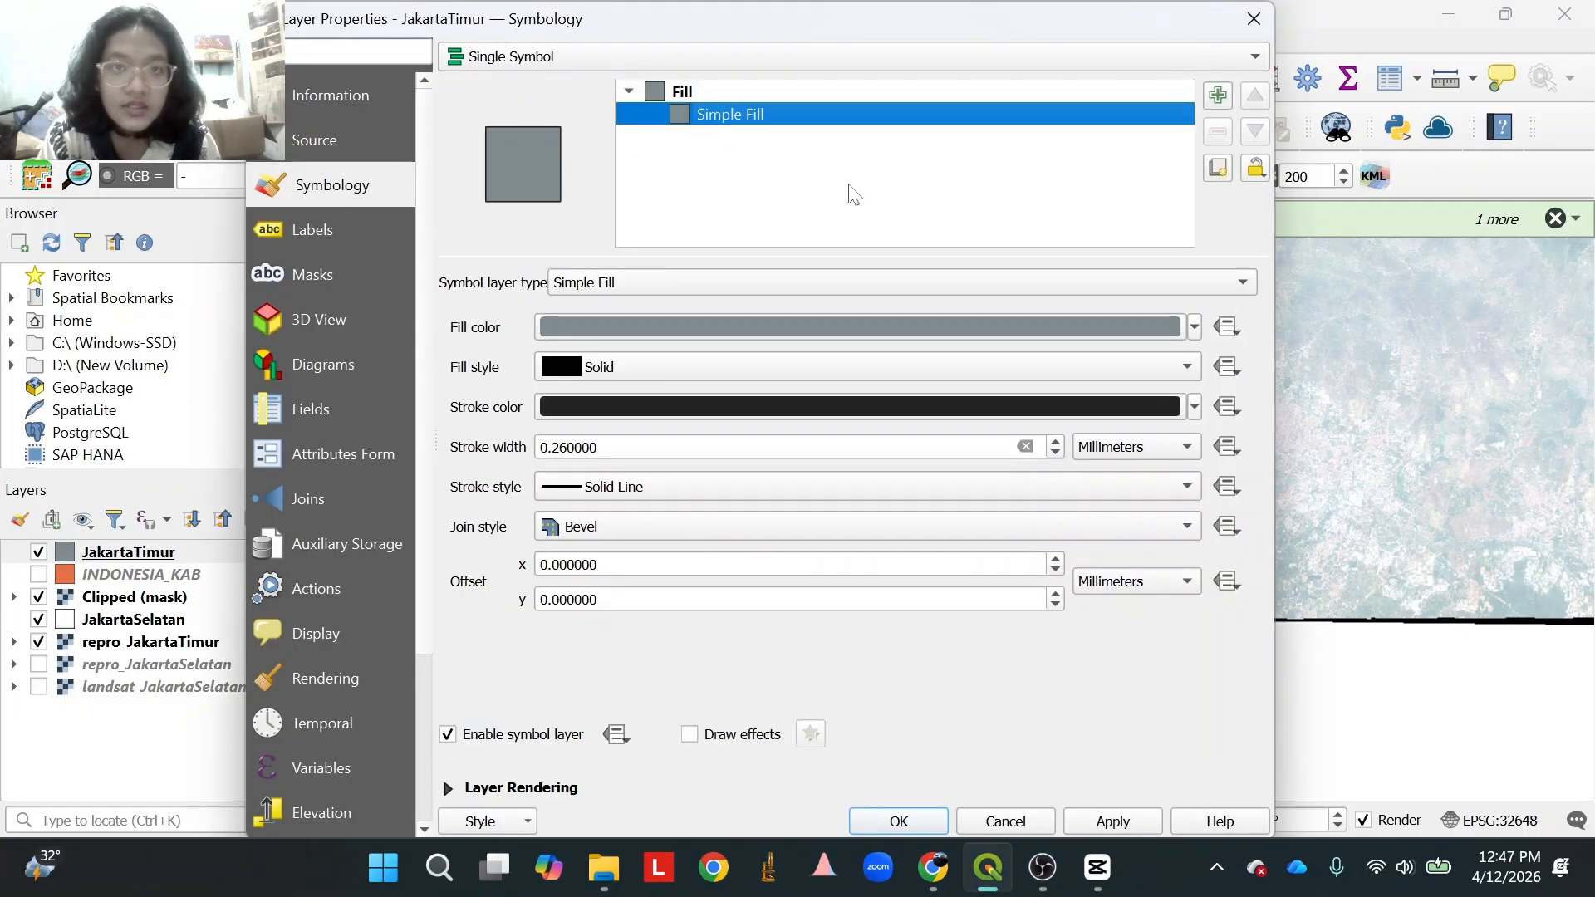
click(1194, 328)
click(606, 15)
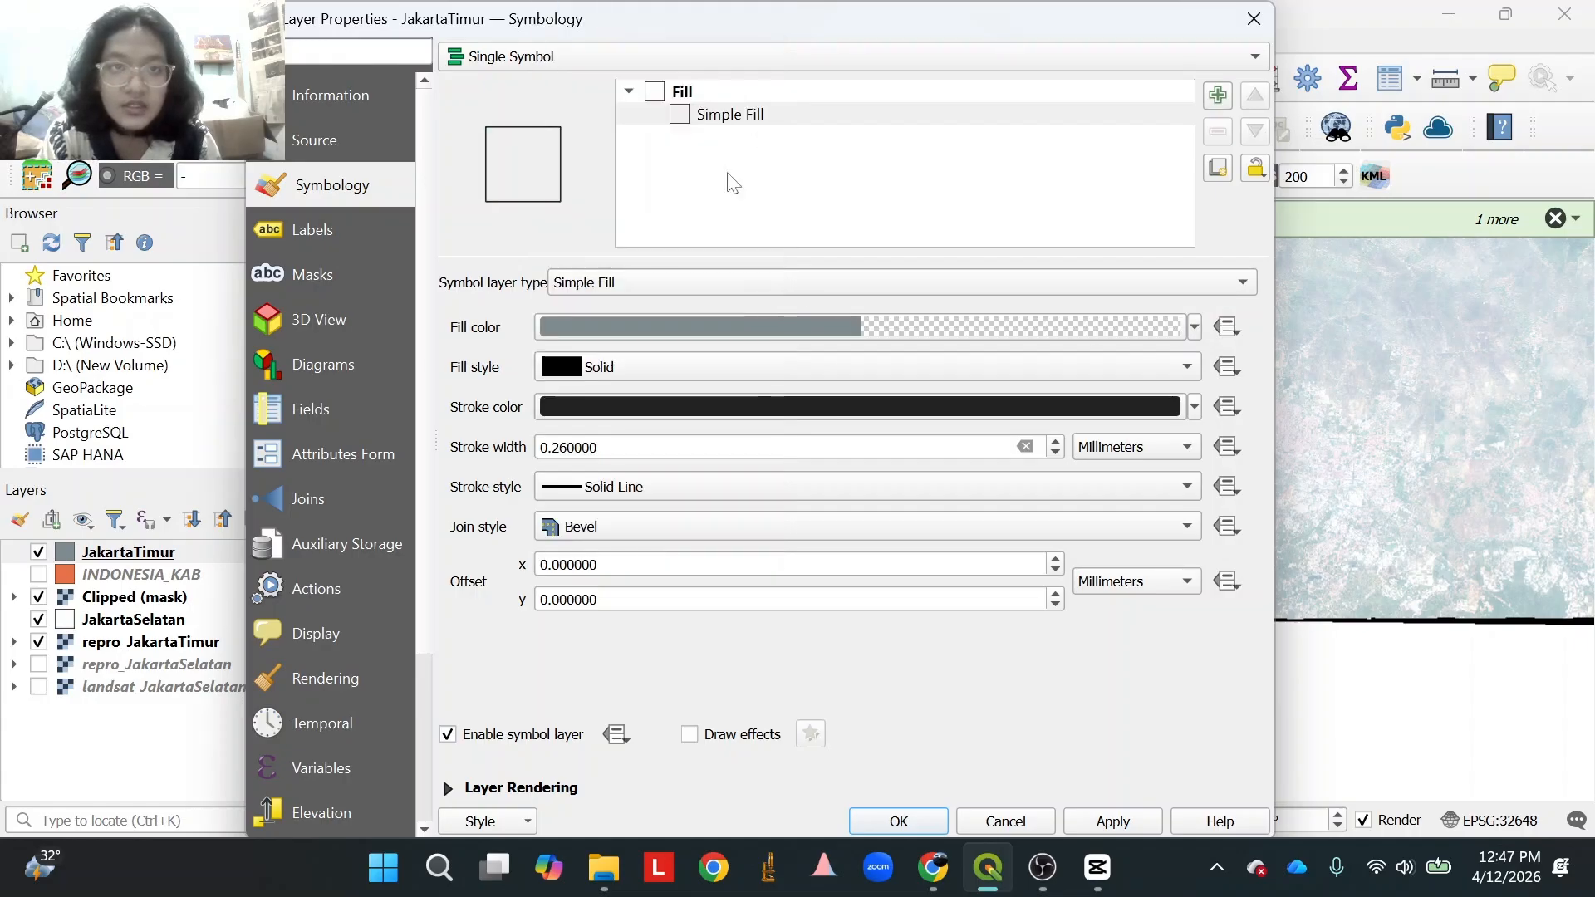
Set the JakartaTimur boundary's stroke colour to golden yellow and accept the layer properties.
click(662, 407)
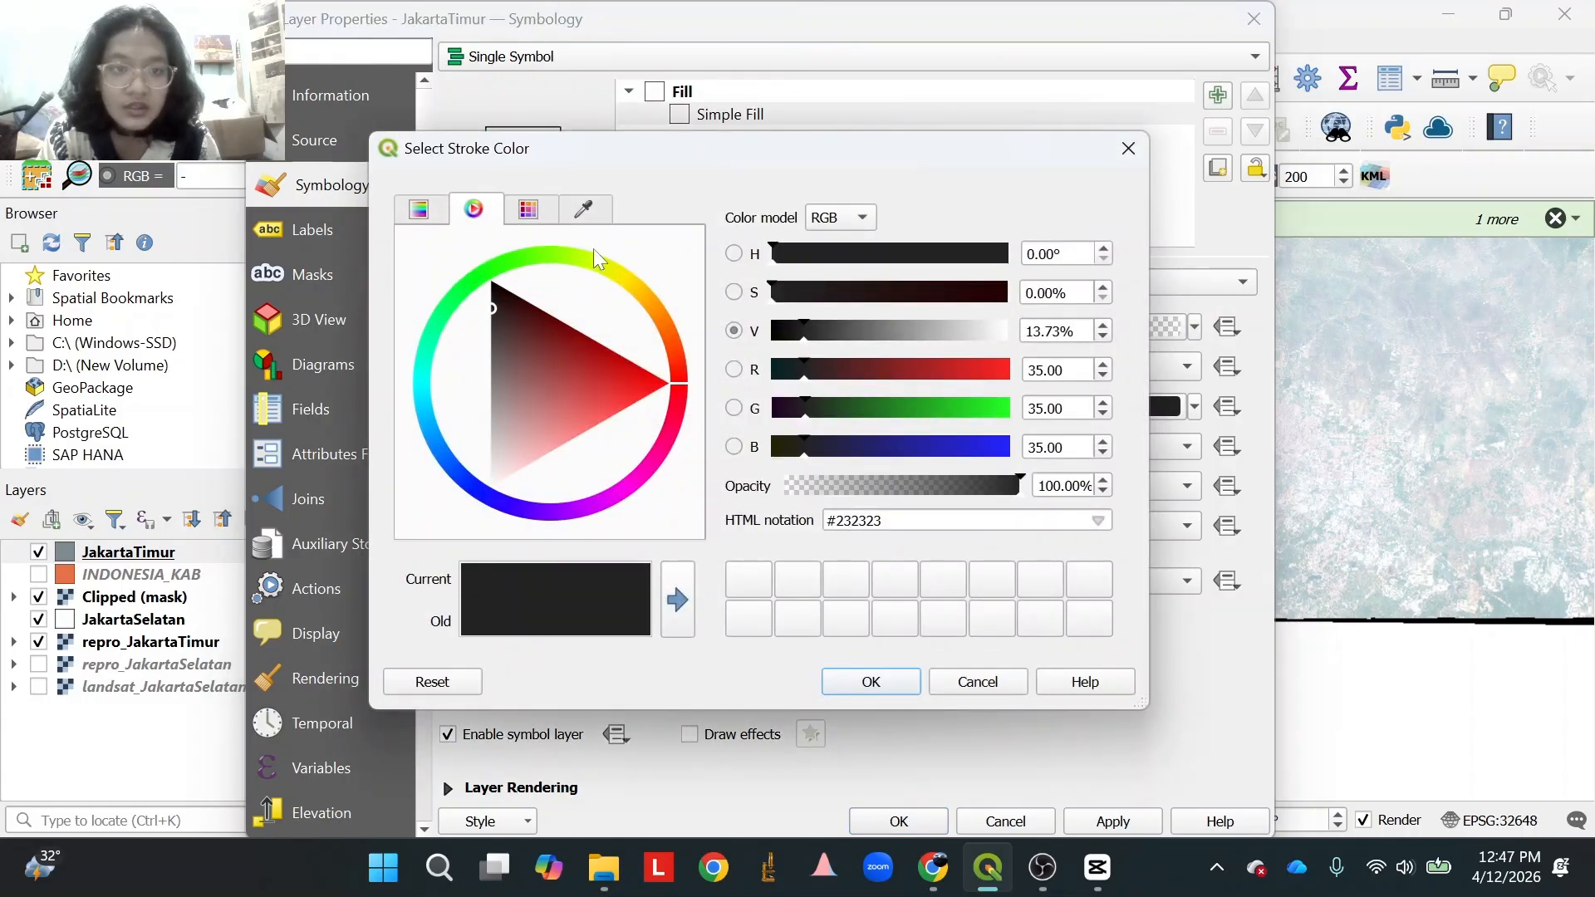
drag(598, 260, 631, 280)
click(625, 326)
click(870, 682)
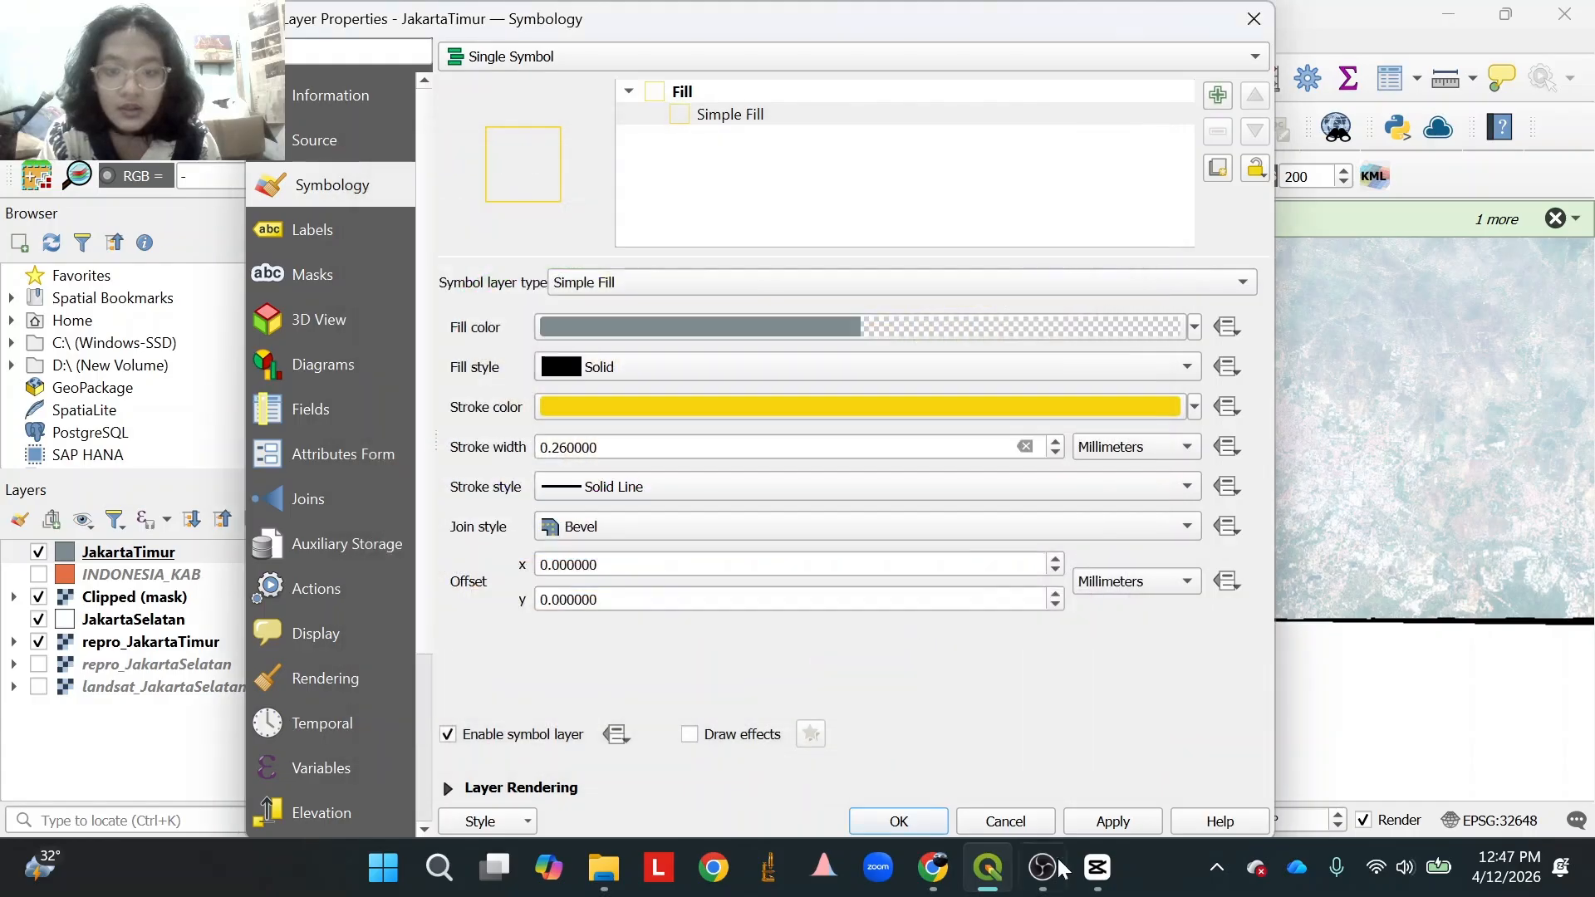
click(897, 824)
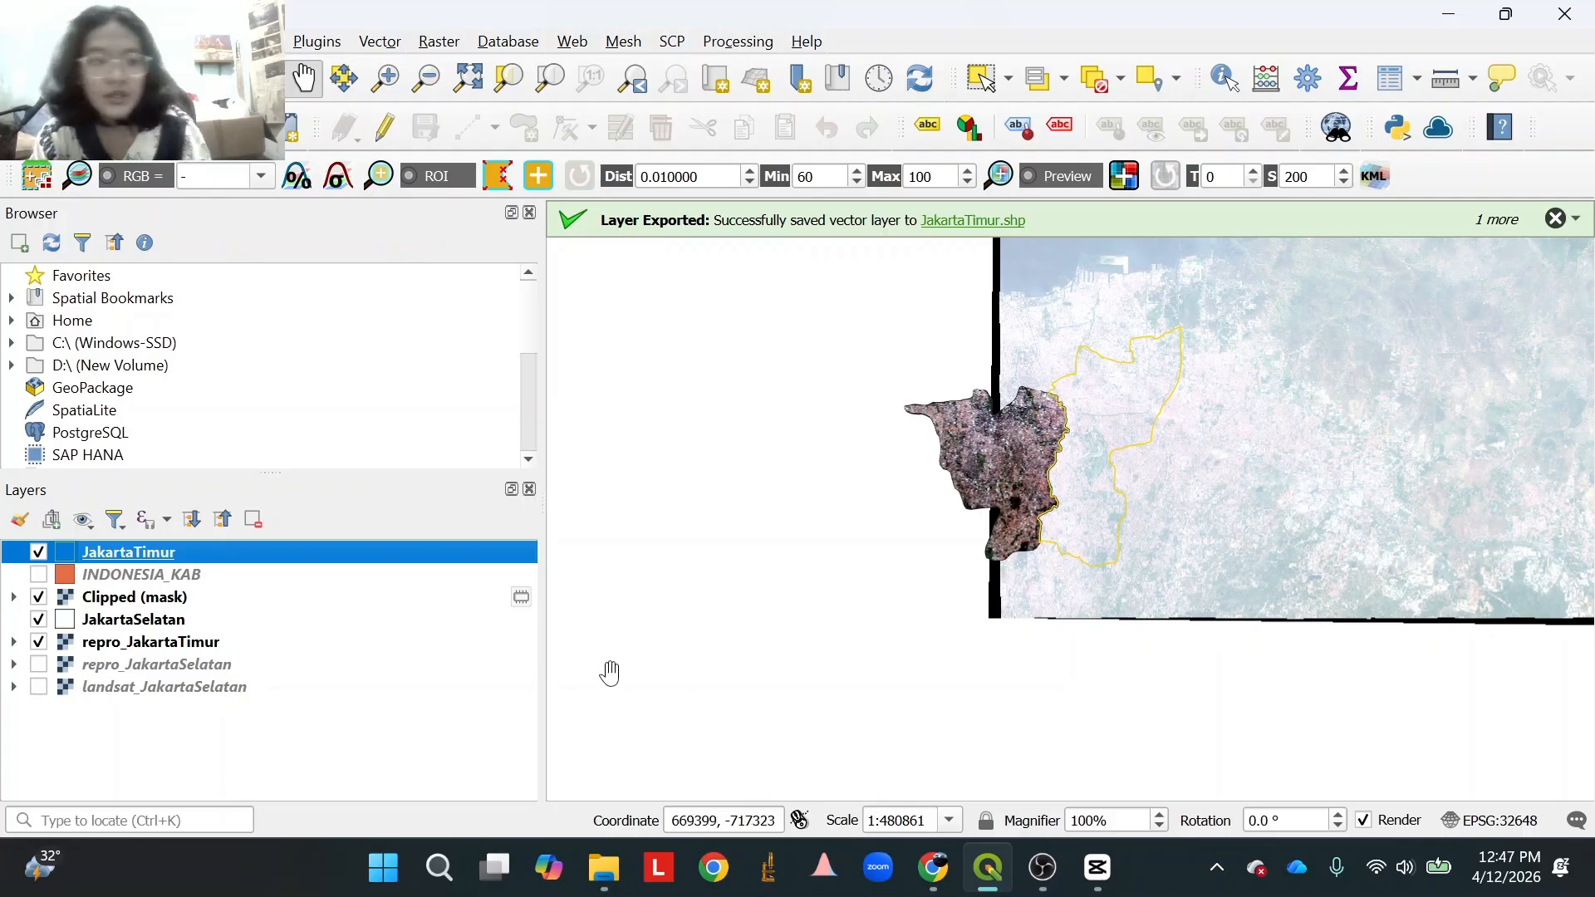
Set the JakartaTimur boundary's stroke width to 0.5 mm, apply it and close the layer properties.
right_click(344, 553)
click(487, 629)
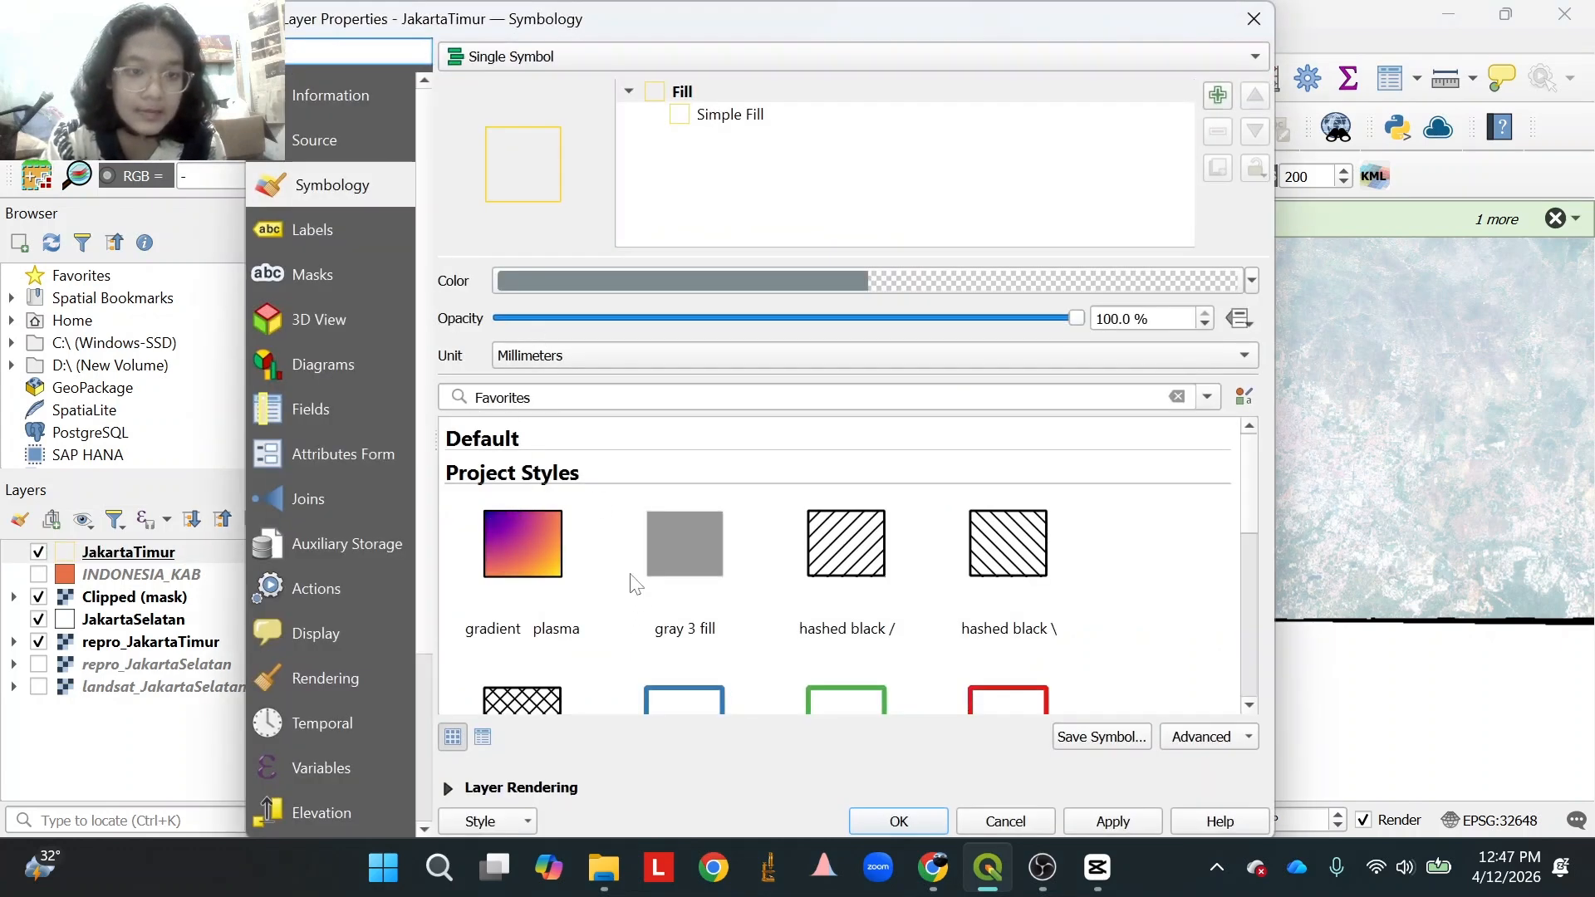
click(729, 118)
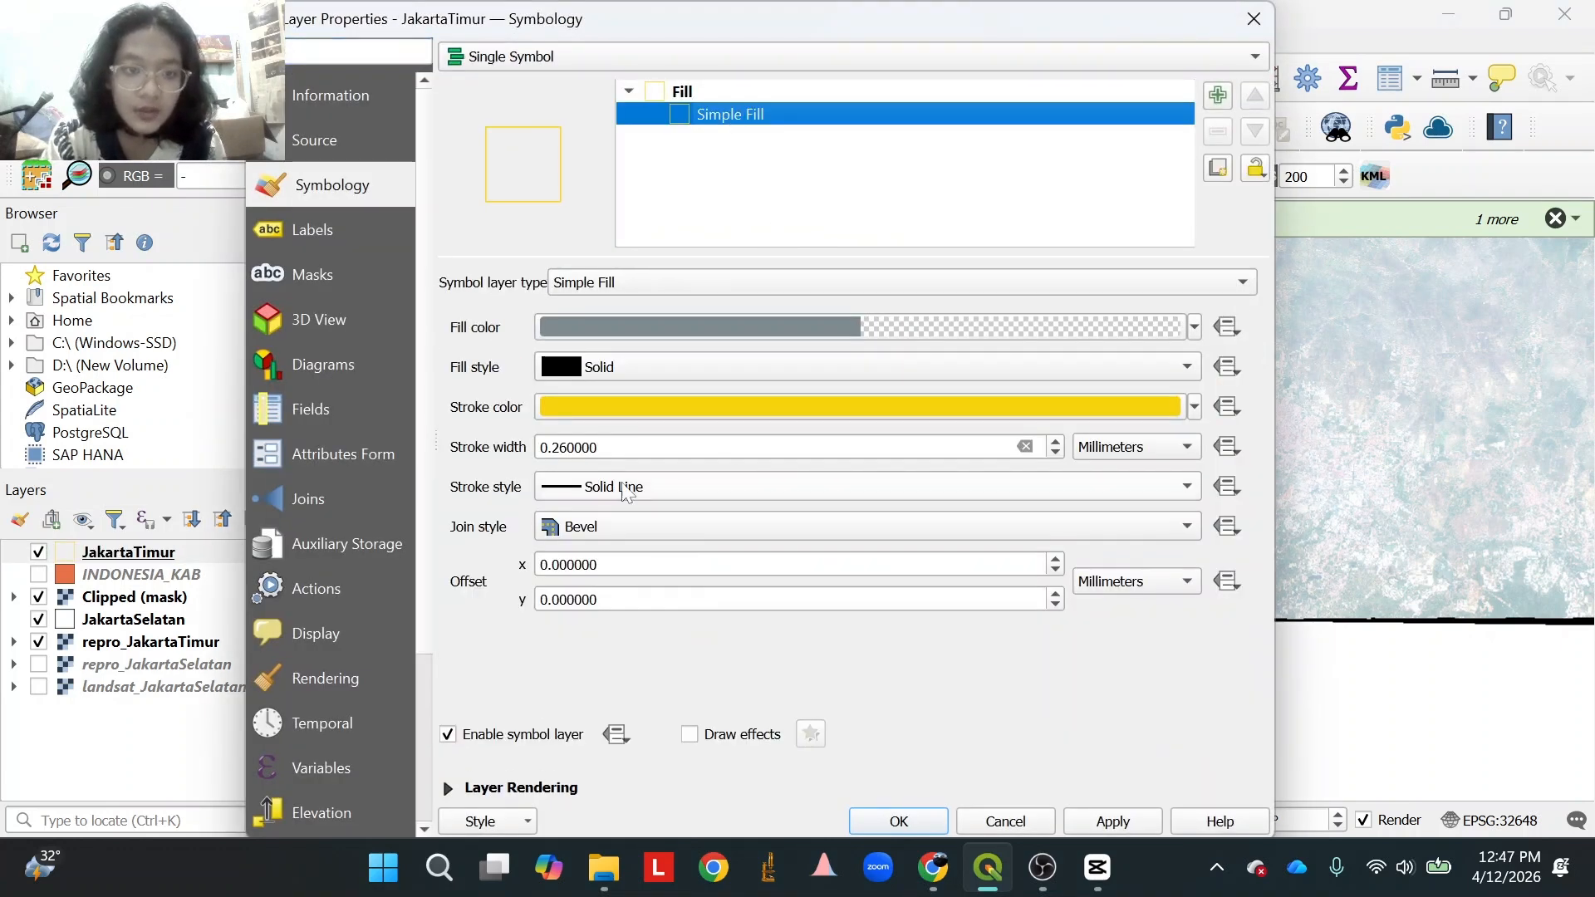
click(592, 447)
drag(592, 447, 555, 458)
key(BackSpace)
key(BackSpace)
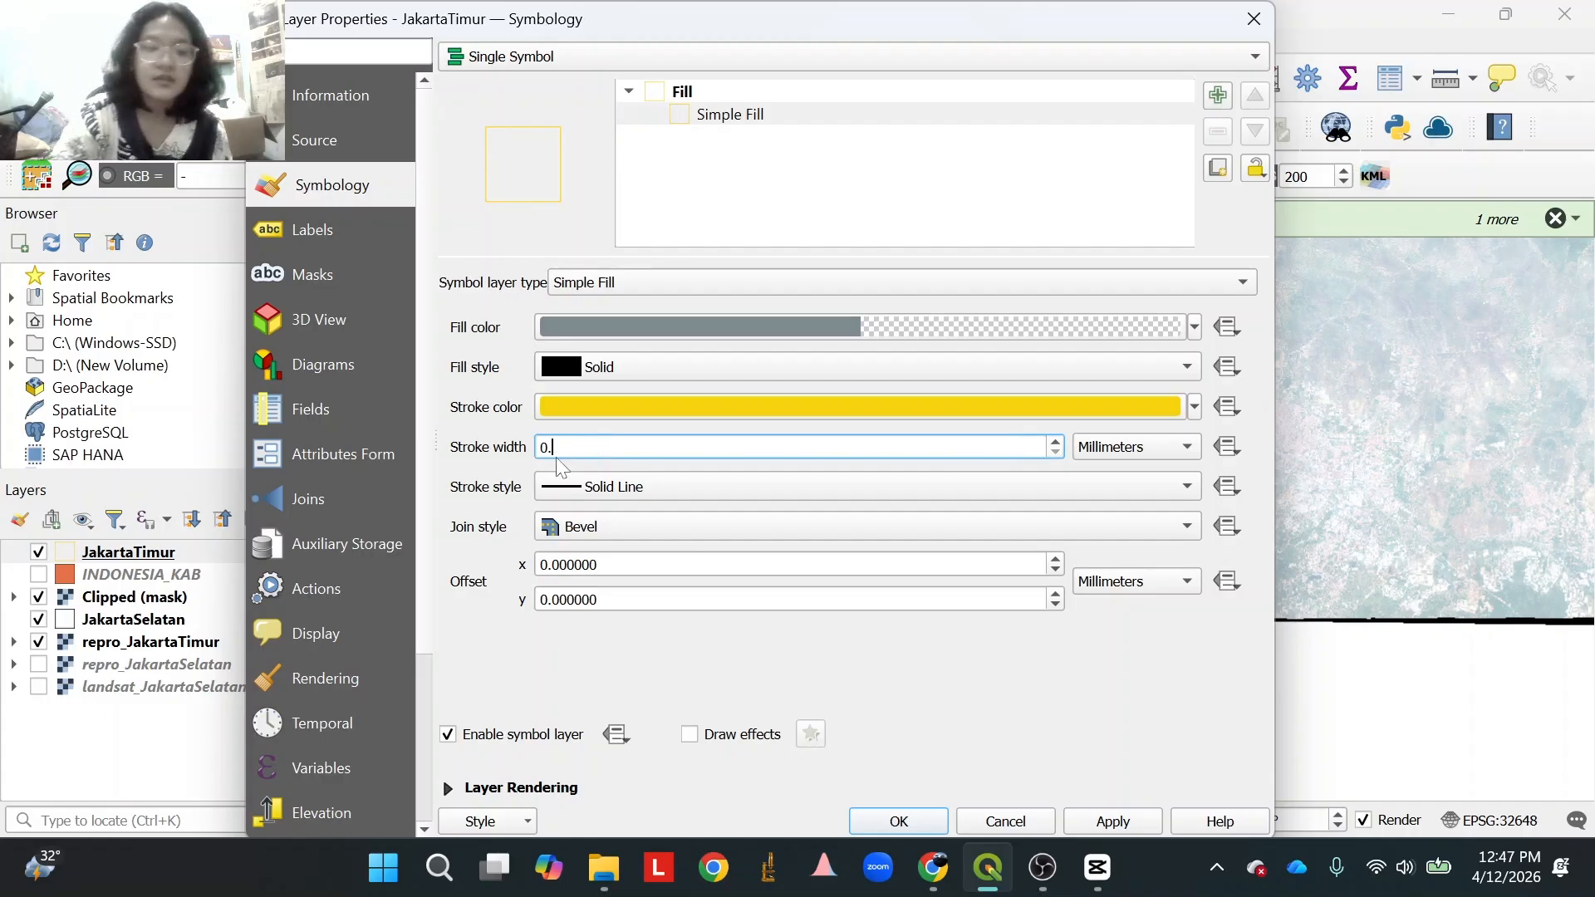
text(5)
key(Return)
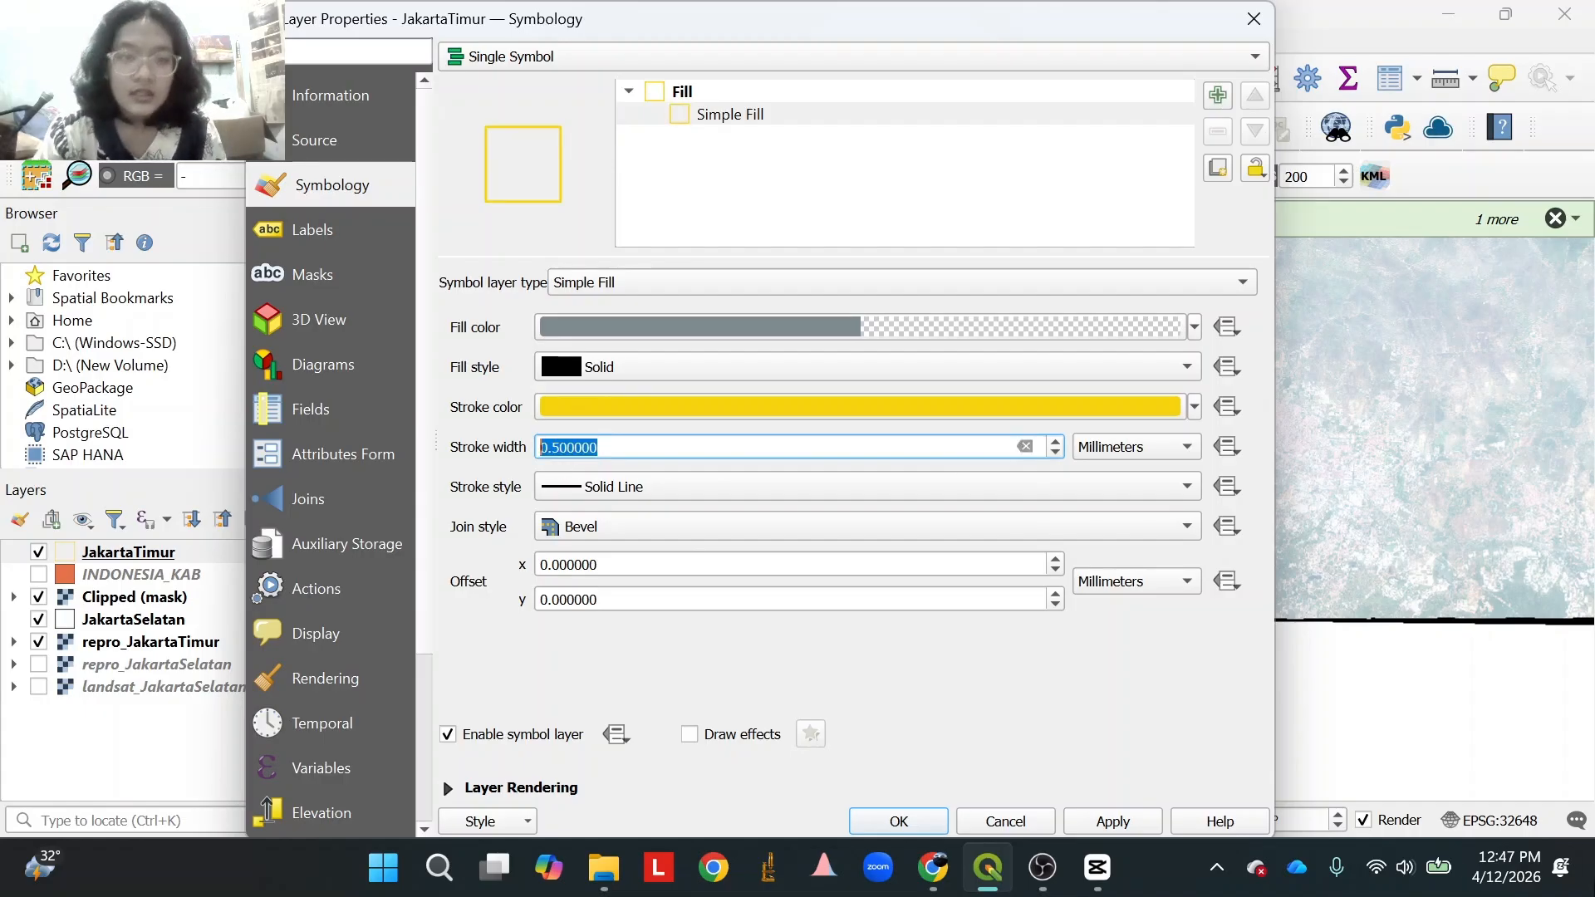
click(1111, 822)
click(1008, 823)
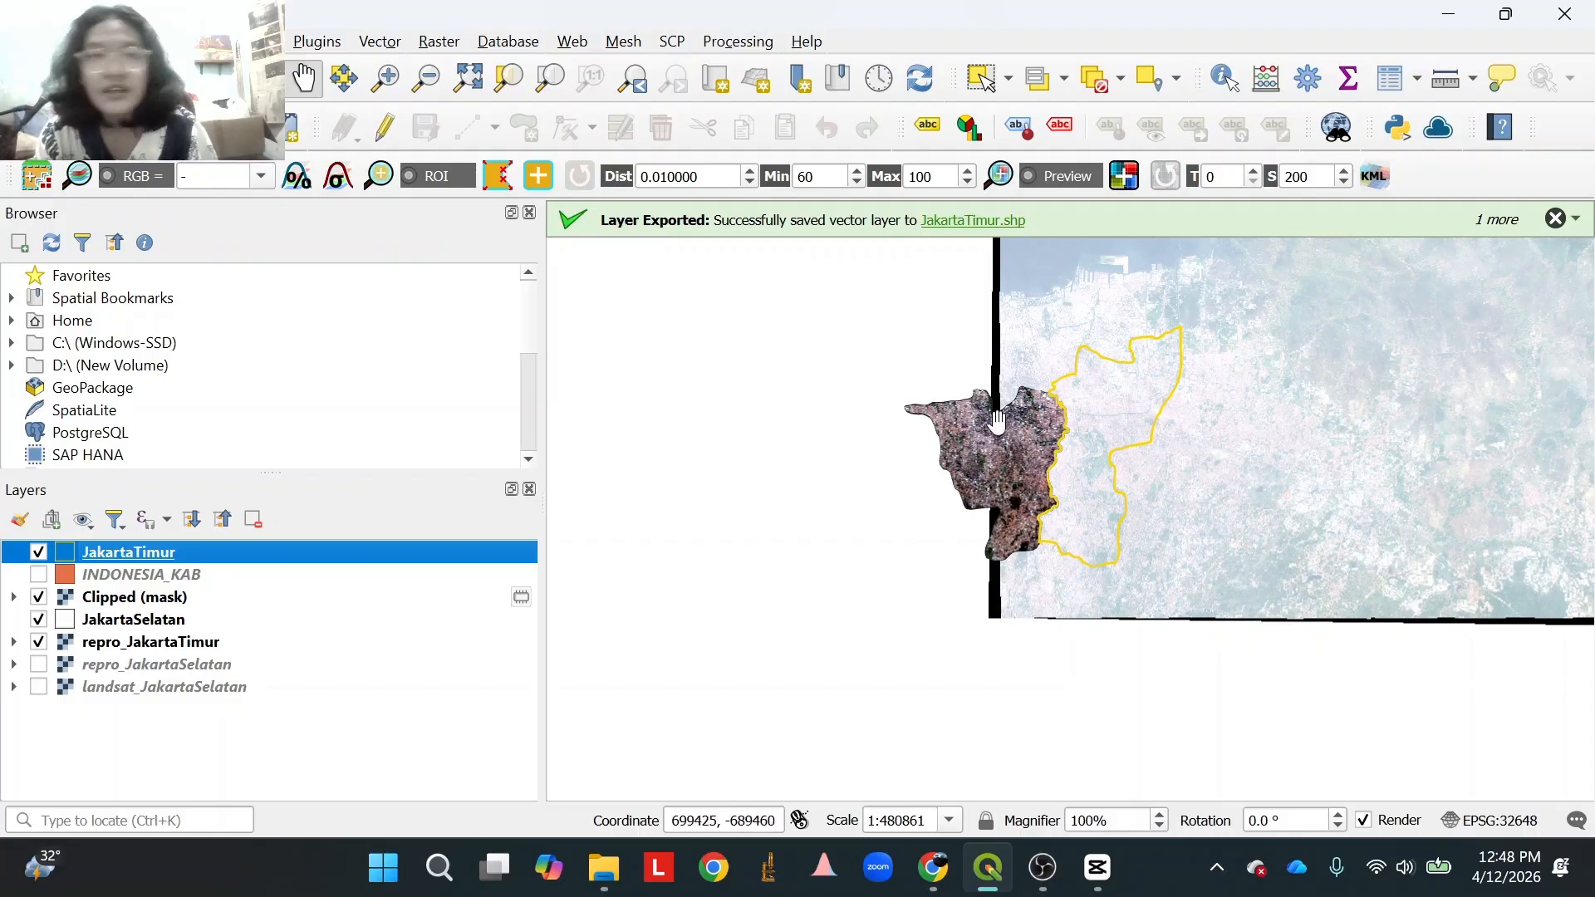
Set up Clip Raster by Mask Layer with repro_JakartaTimur as the input and JakartaTimur as the mask.
click(440, 42)
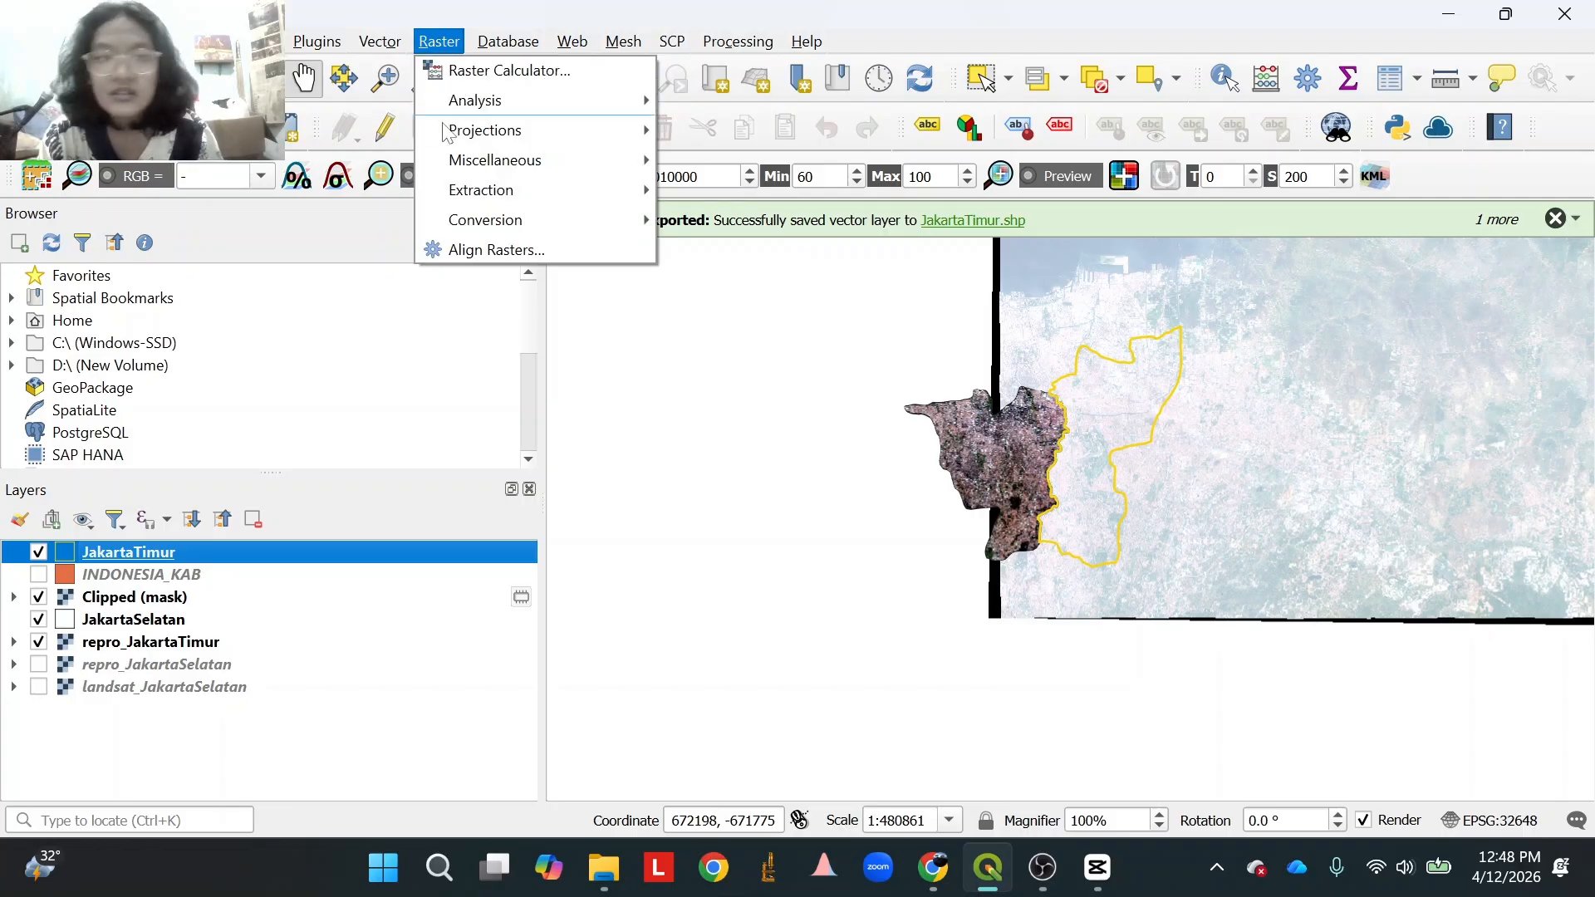
mouse_move(484, 193)
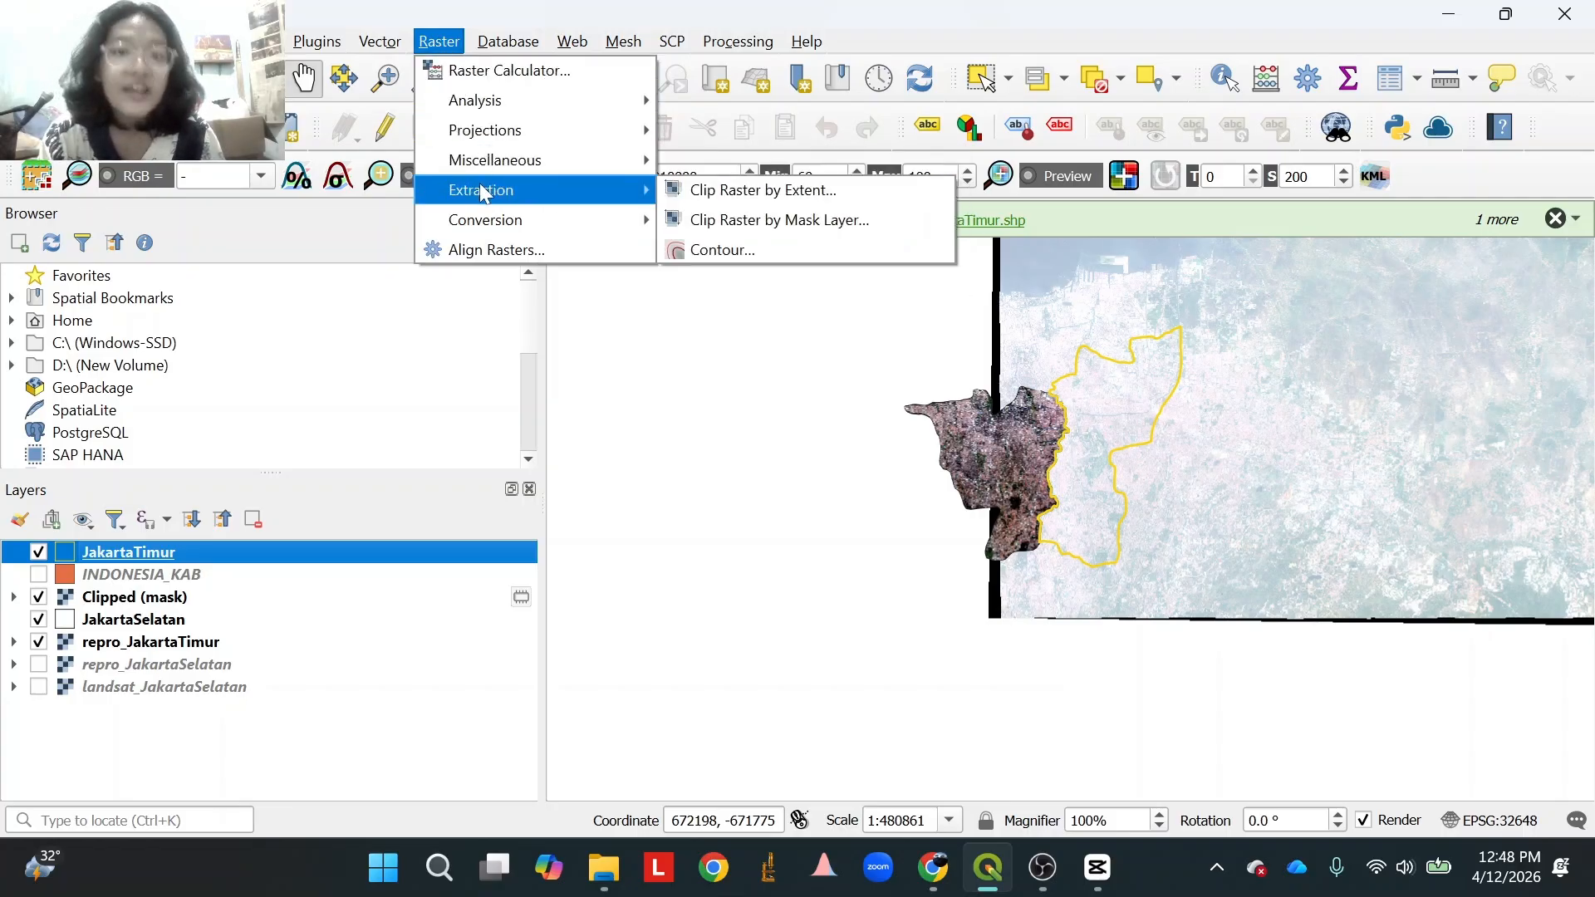
click(700, 234)
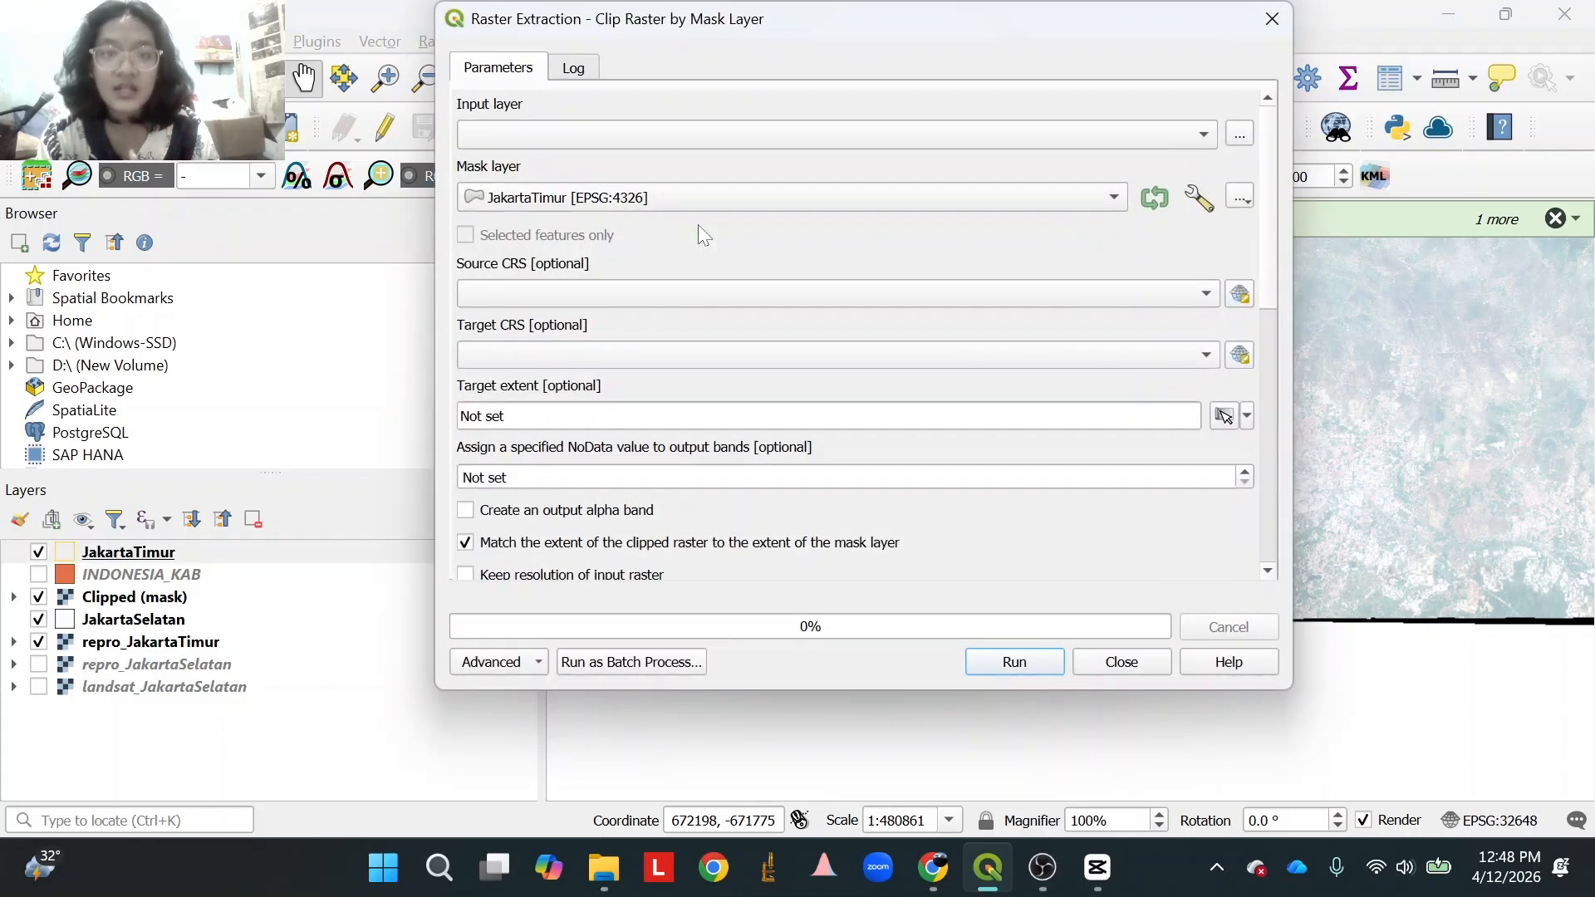
click(589, 137)
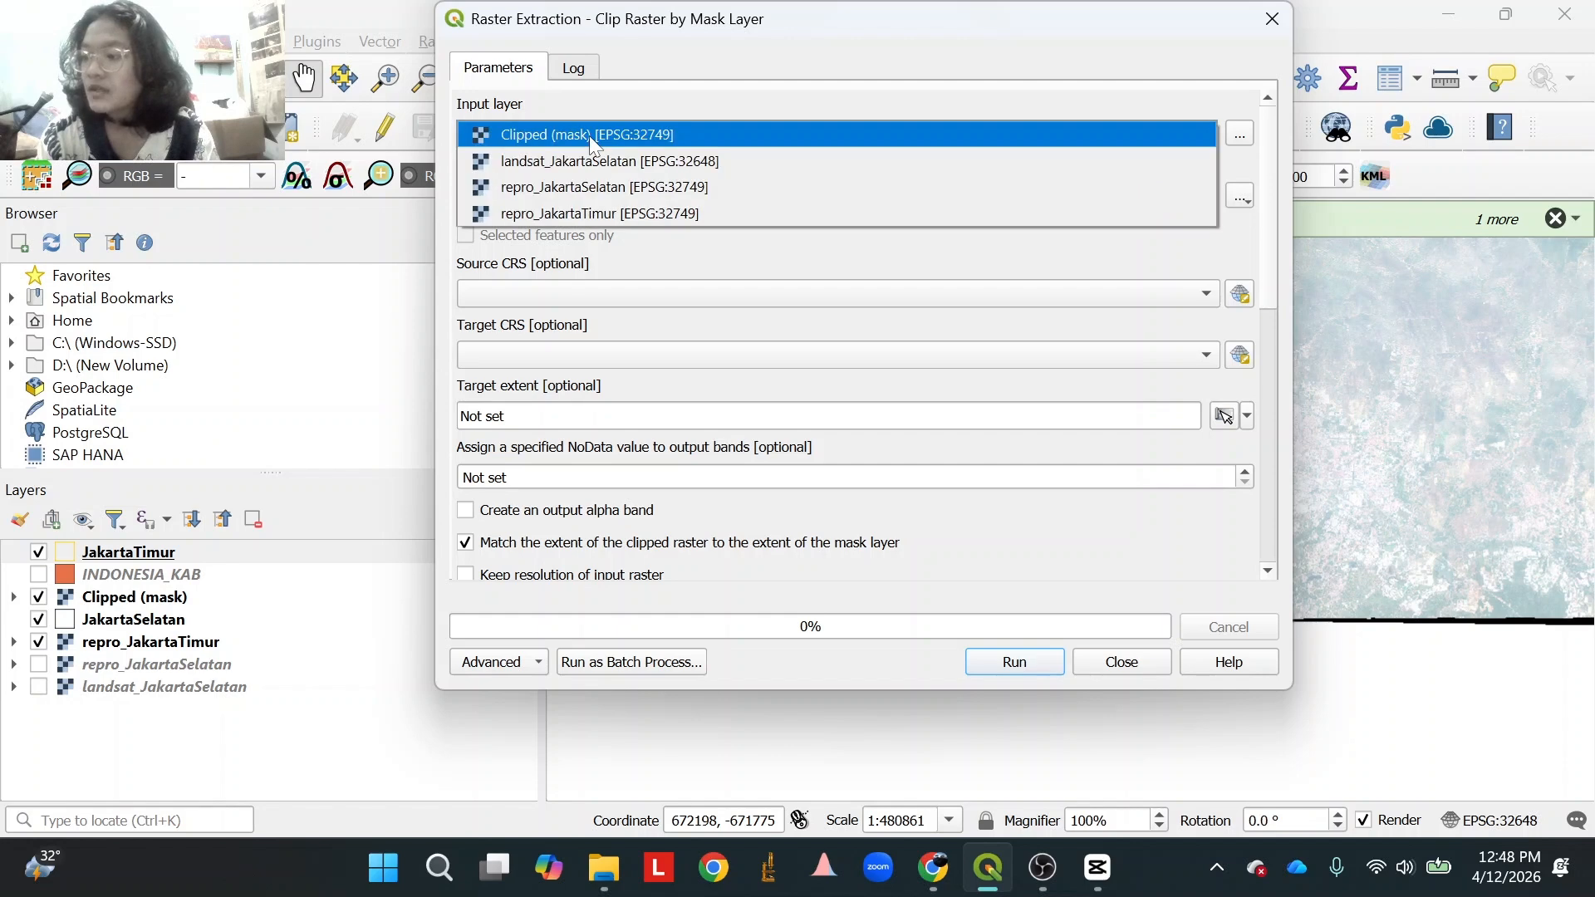
click(626, 208)
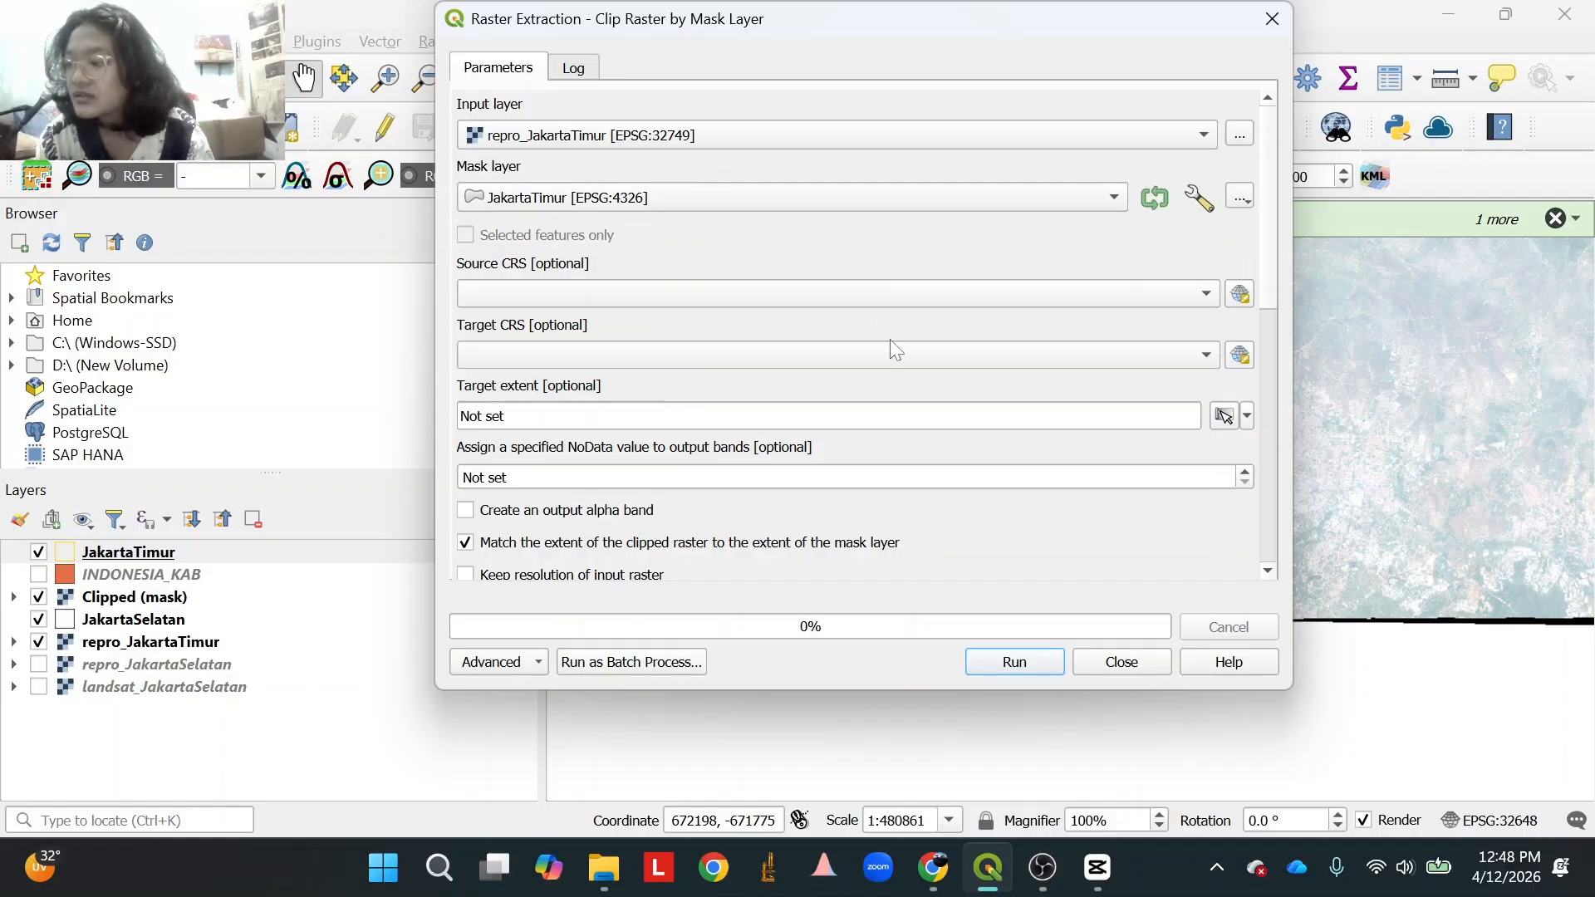
Try to run the clip with the output overwriting repro_JakartaTimur.vrt in OLAH DATA MODUL 2, and close the tool.
scroll(1125, 573, down, 3)
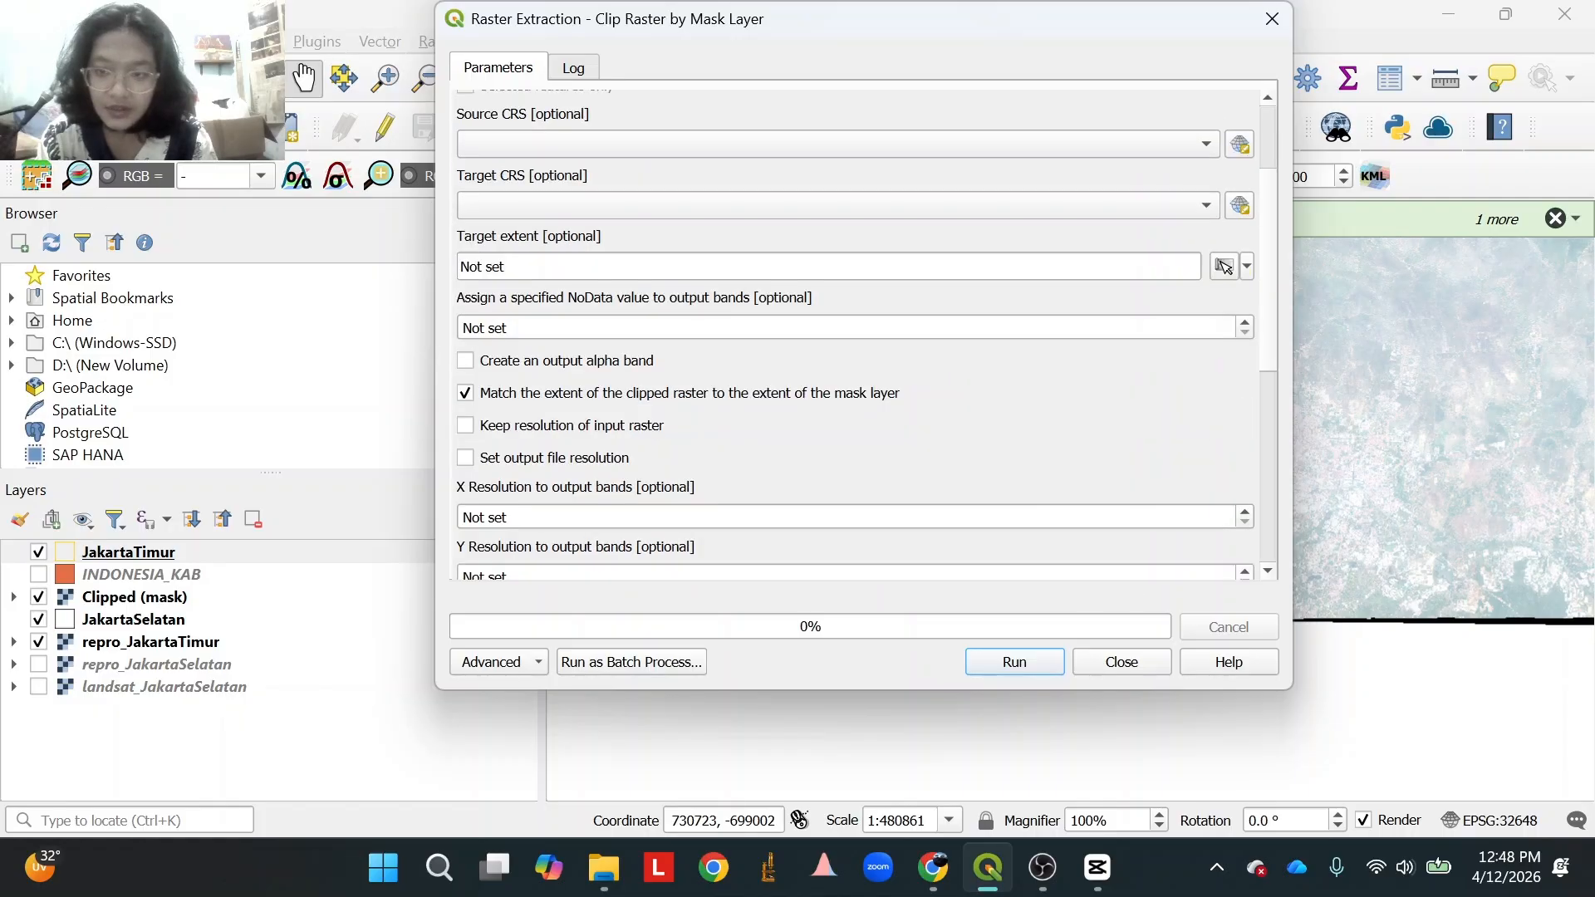
scroll(1225, 266, down, 8)
click(1240, 210)
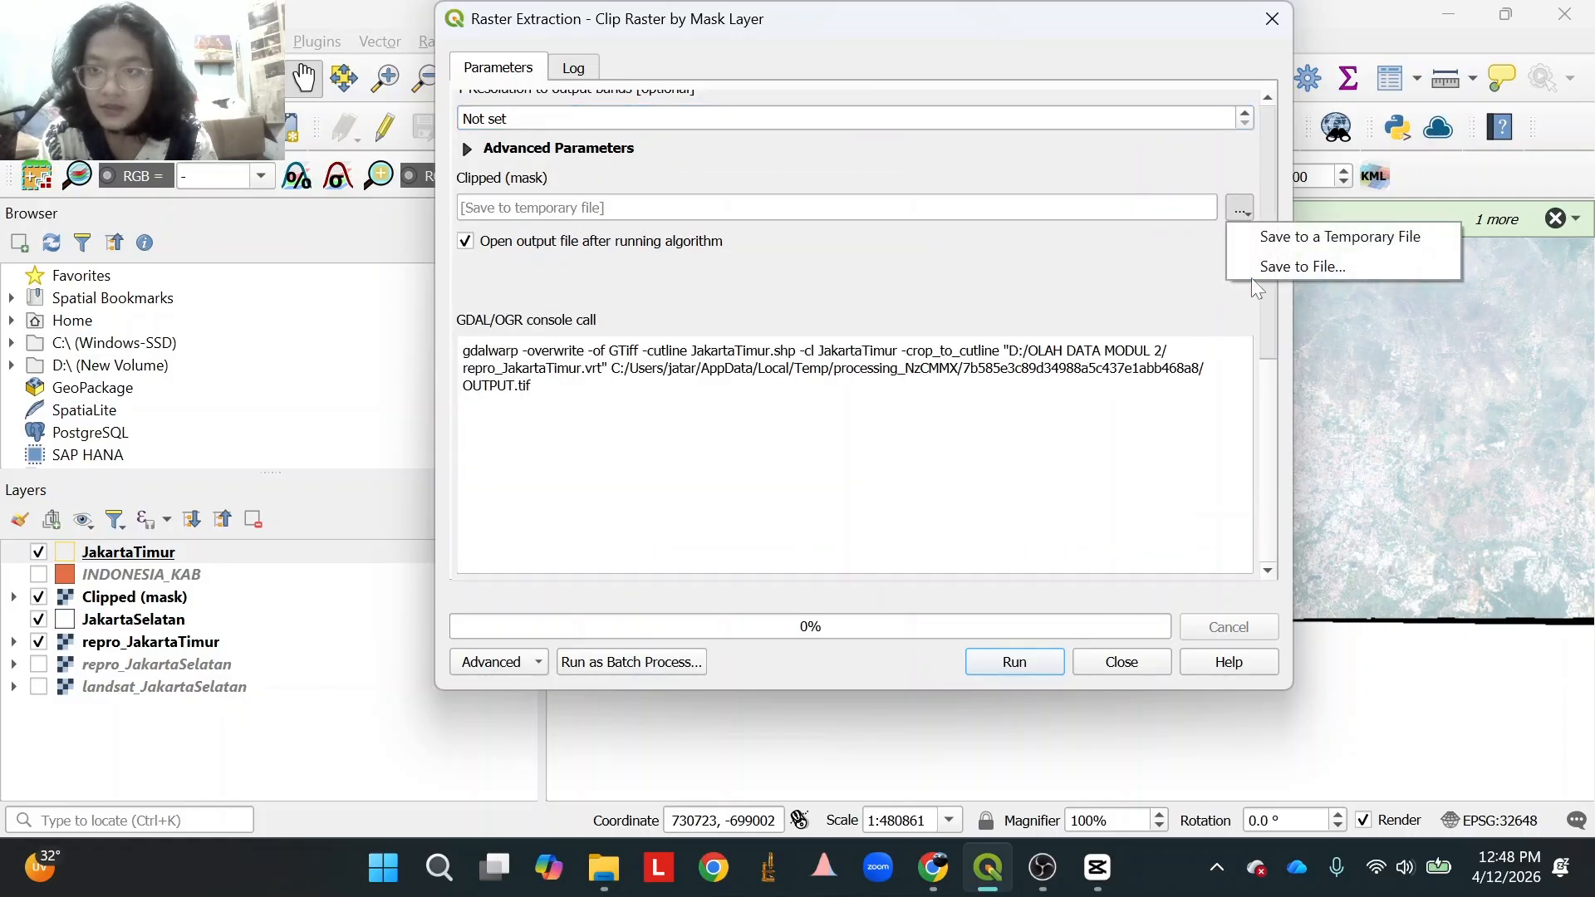
click(1254, 265)
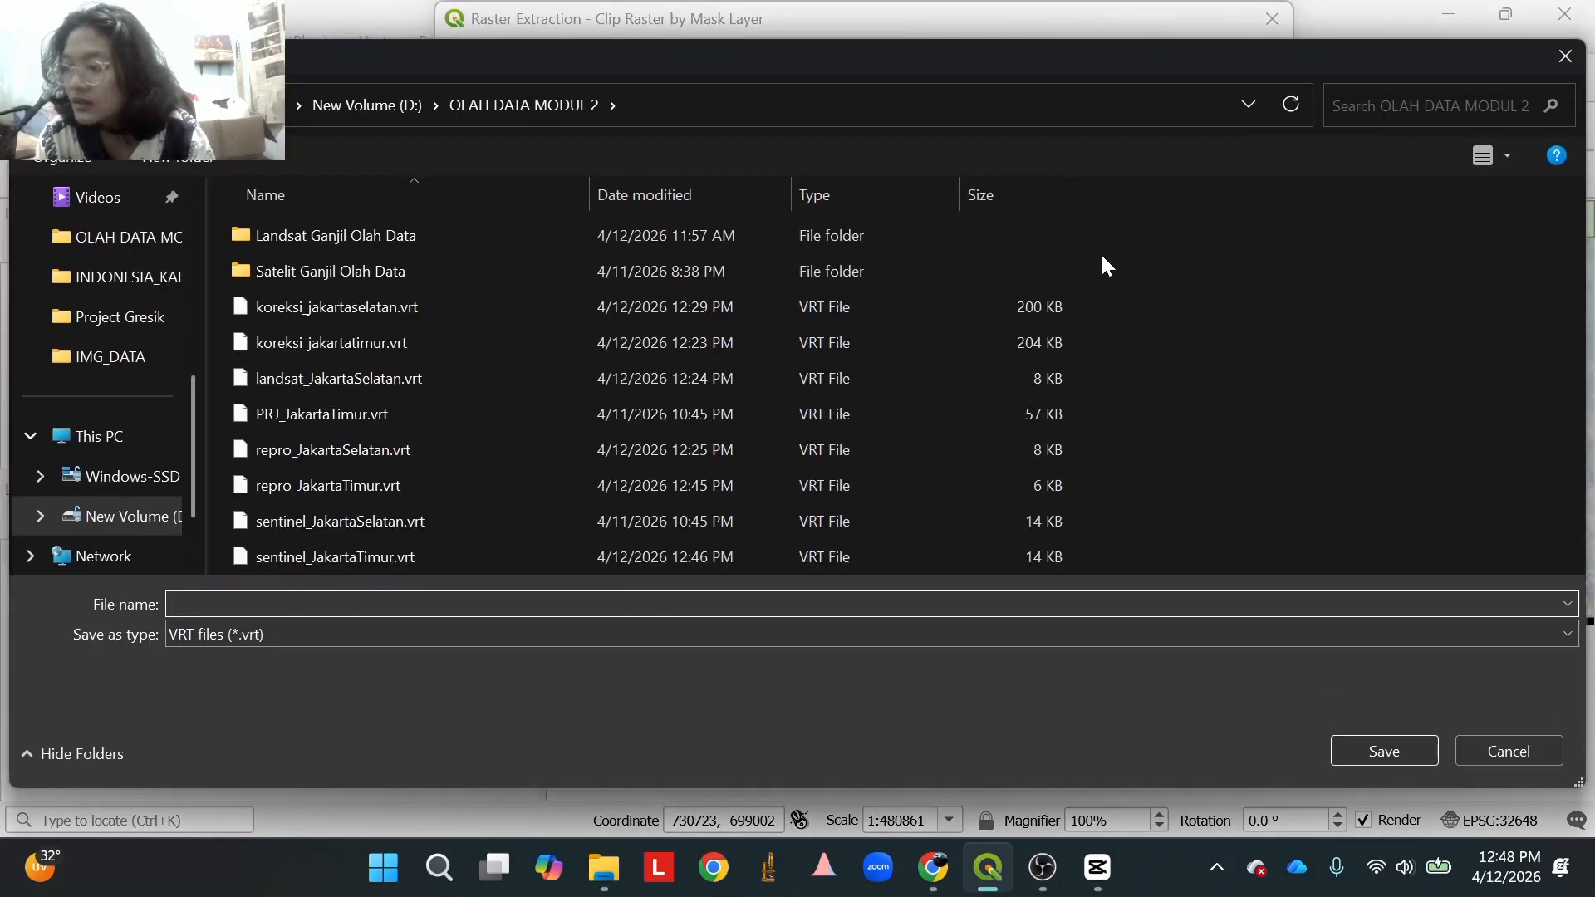
click(404, 489)
click(1420, 751)
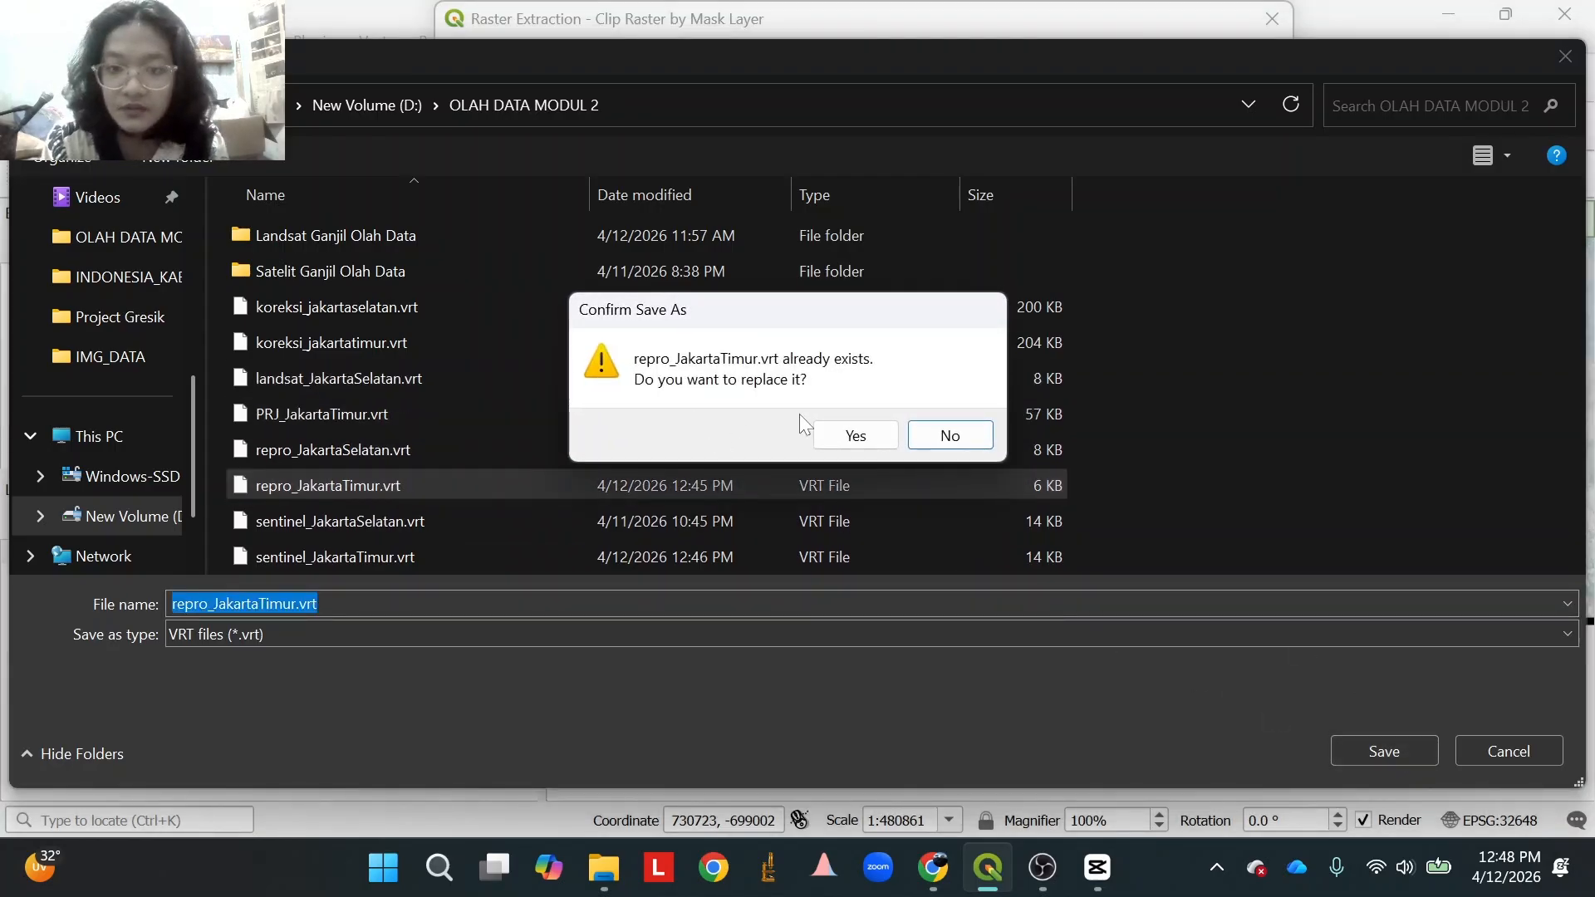
click(856, 435)
click(1025, 661)
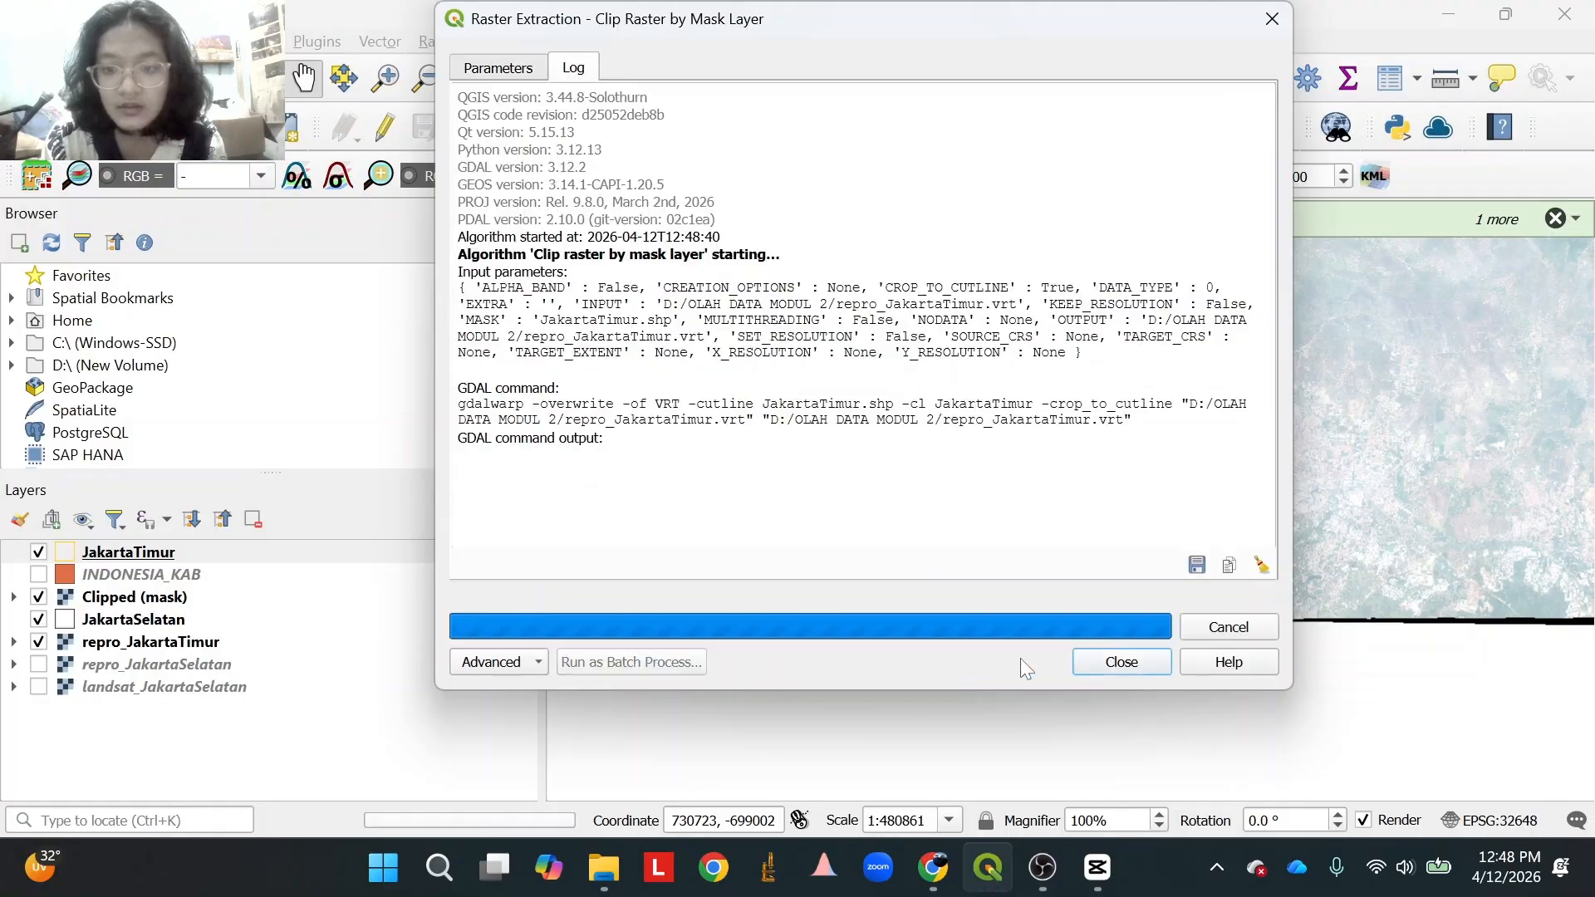
click(1113, 662)
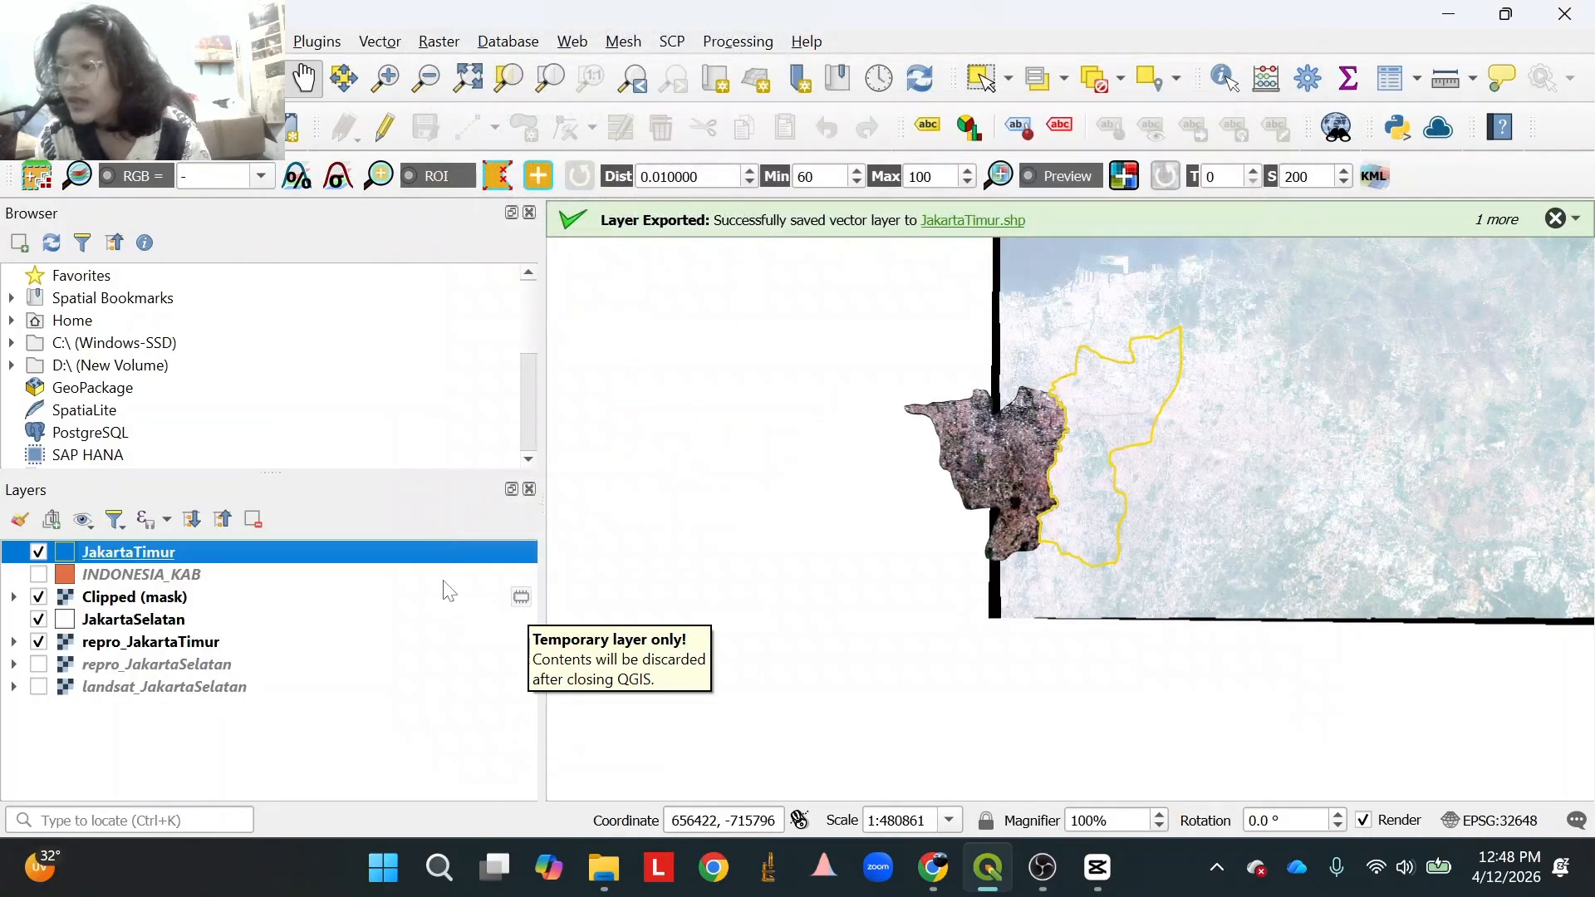
right_click(87, 555)
click(179, 628)
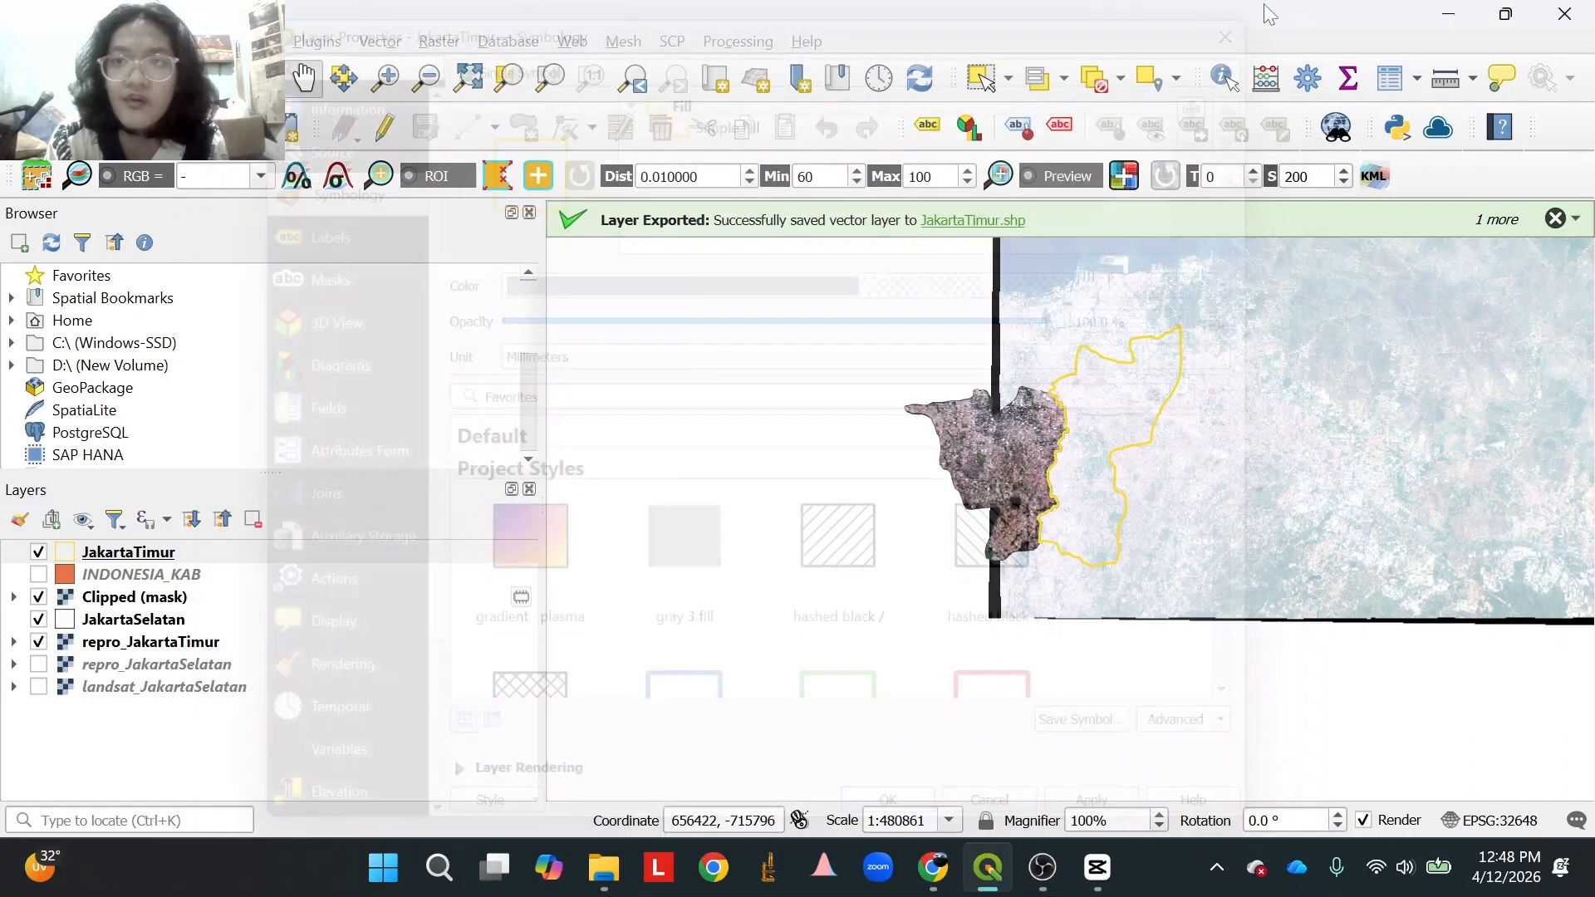
click(1254, 19)
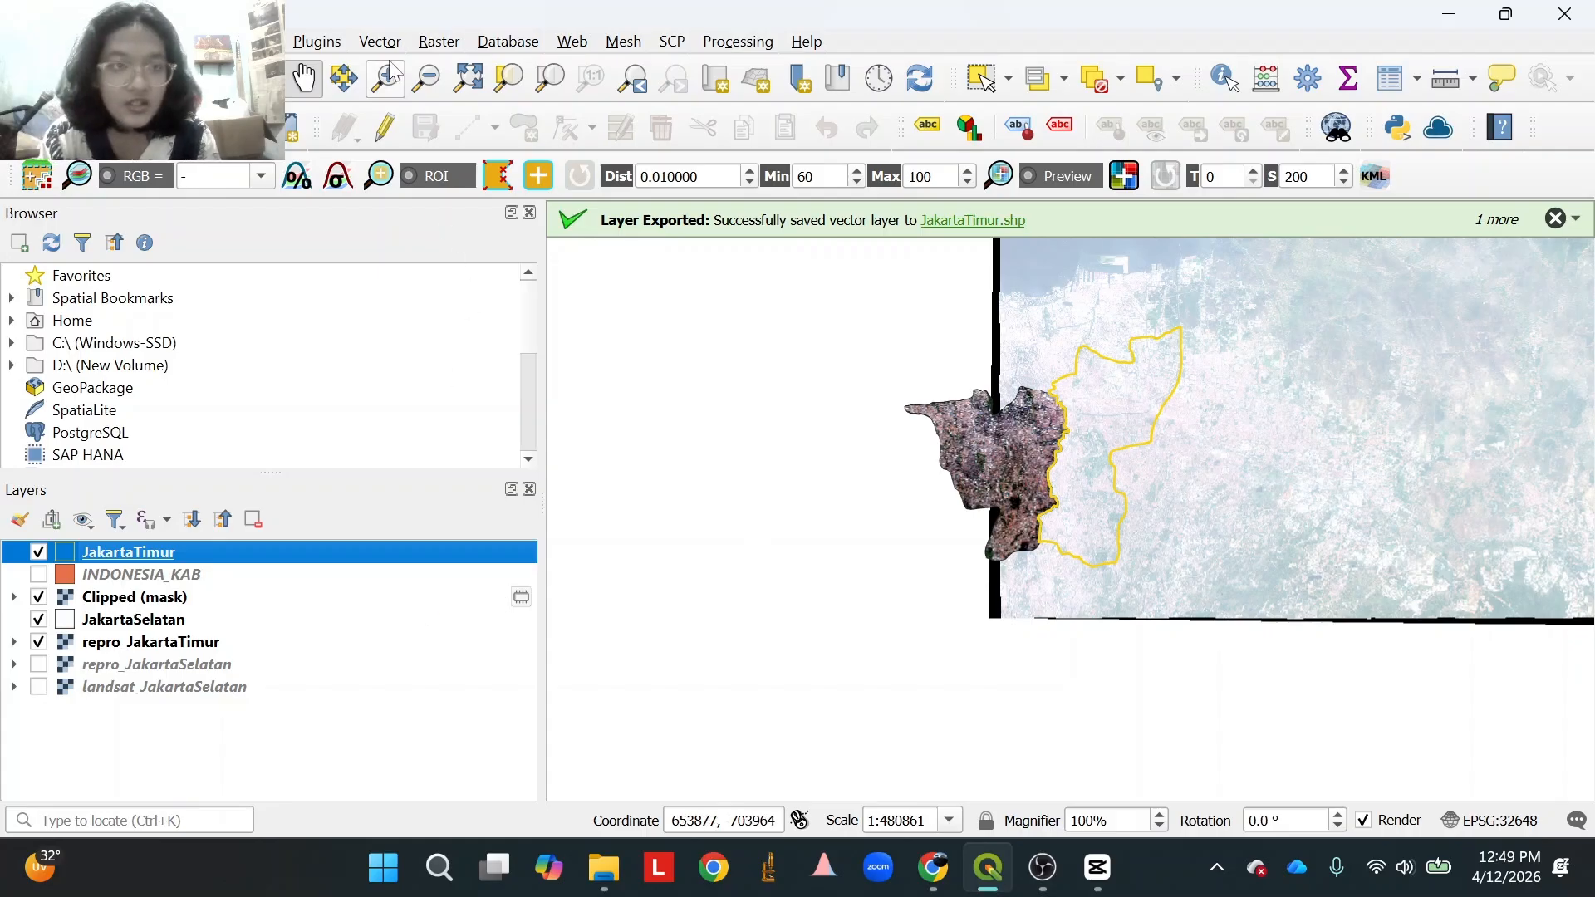
click(431, 41)
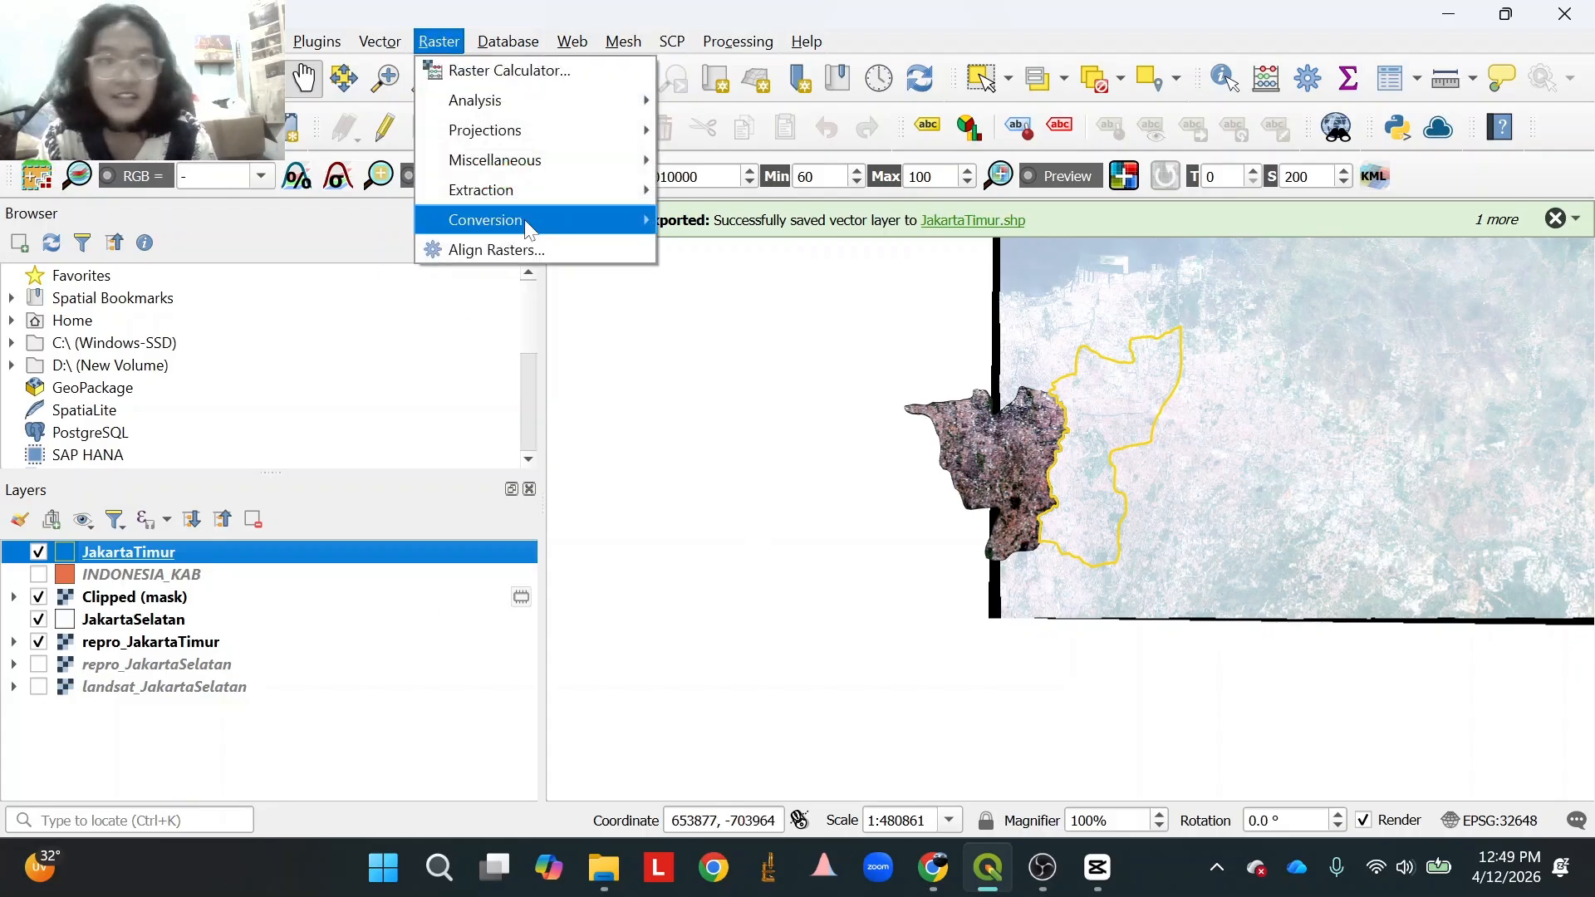
mouse_move(523, 201)
click(742, 219)
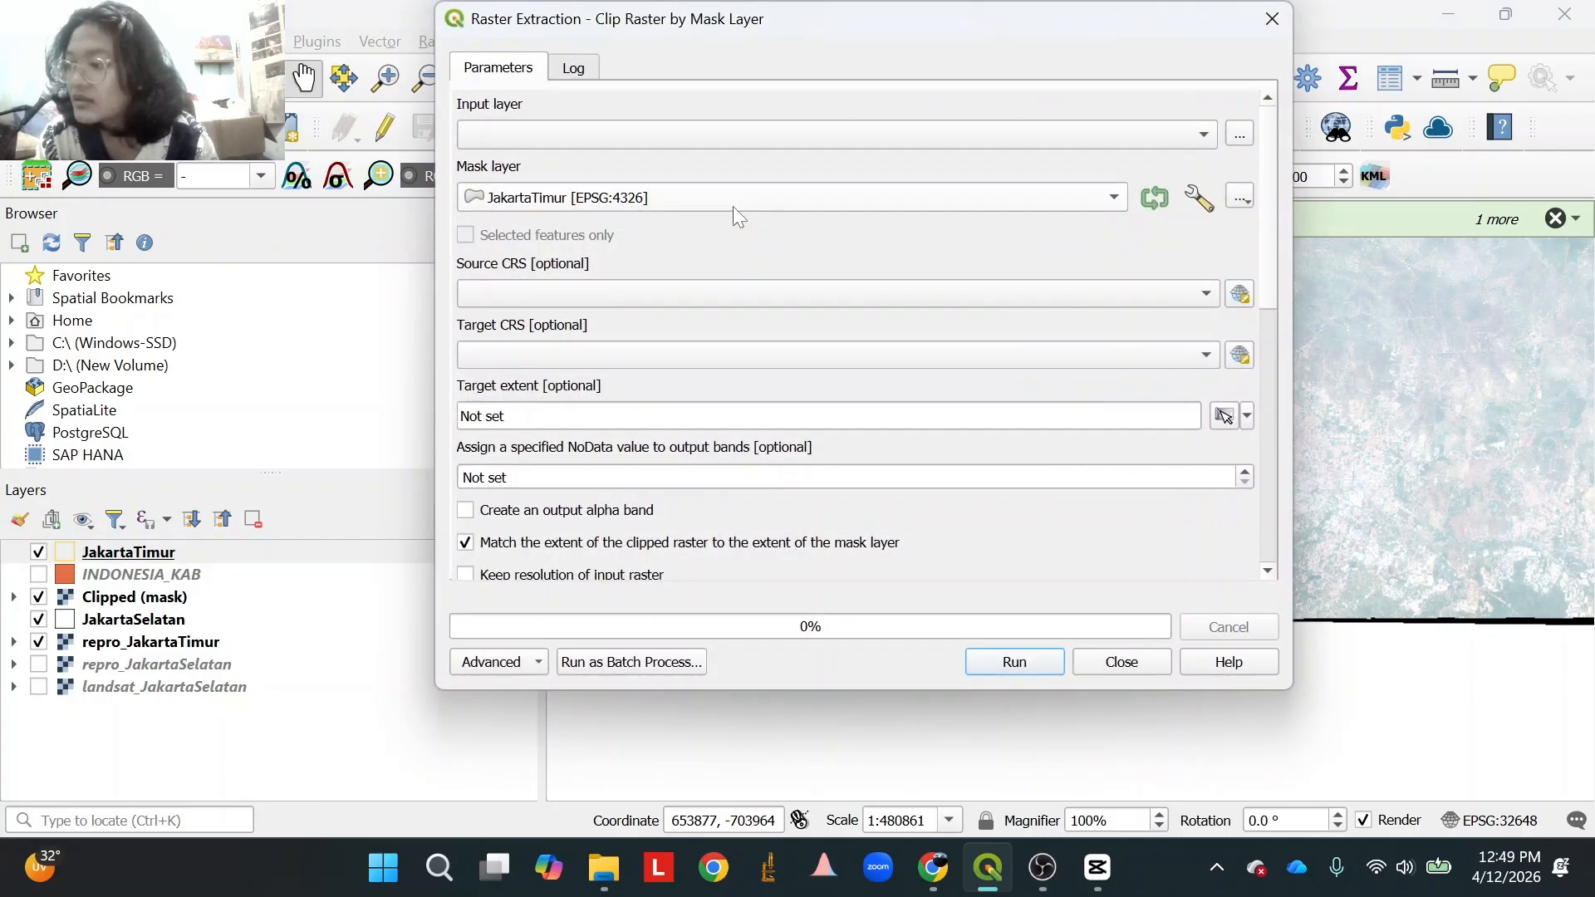
click(581, 137)
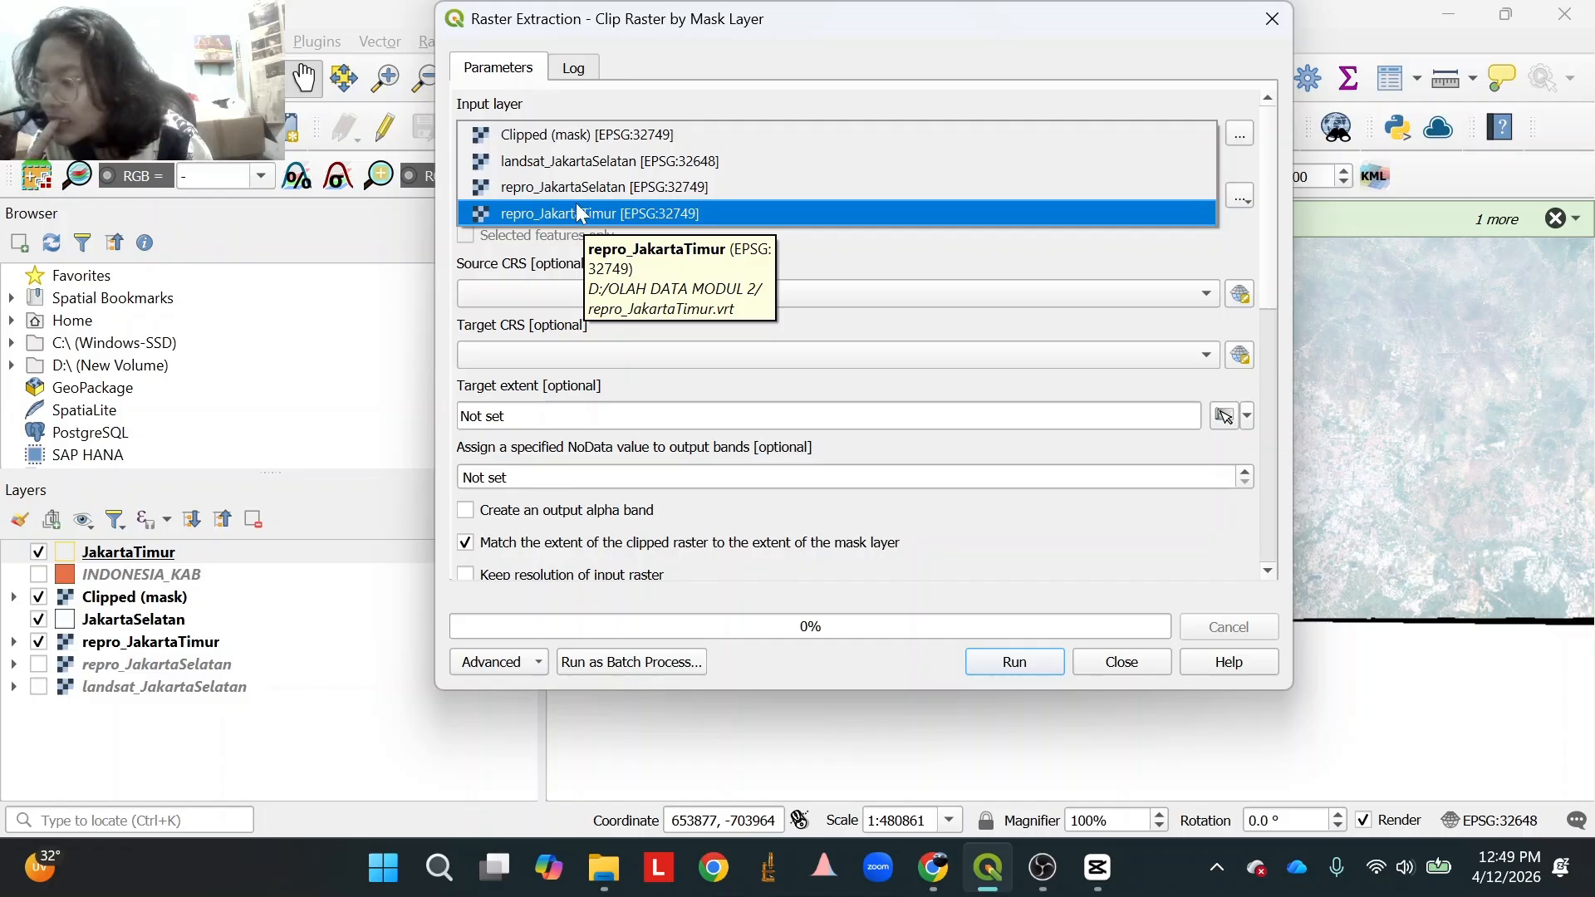
click(1272, 24)
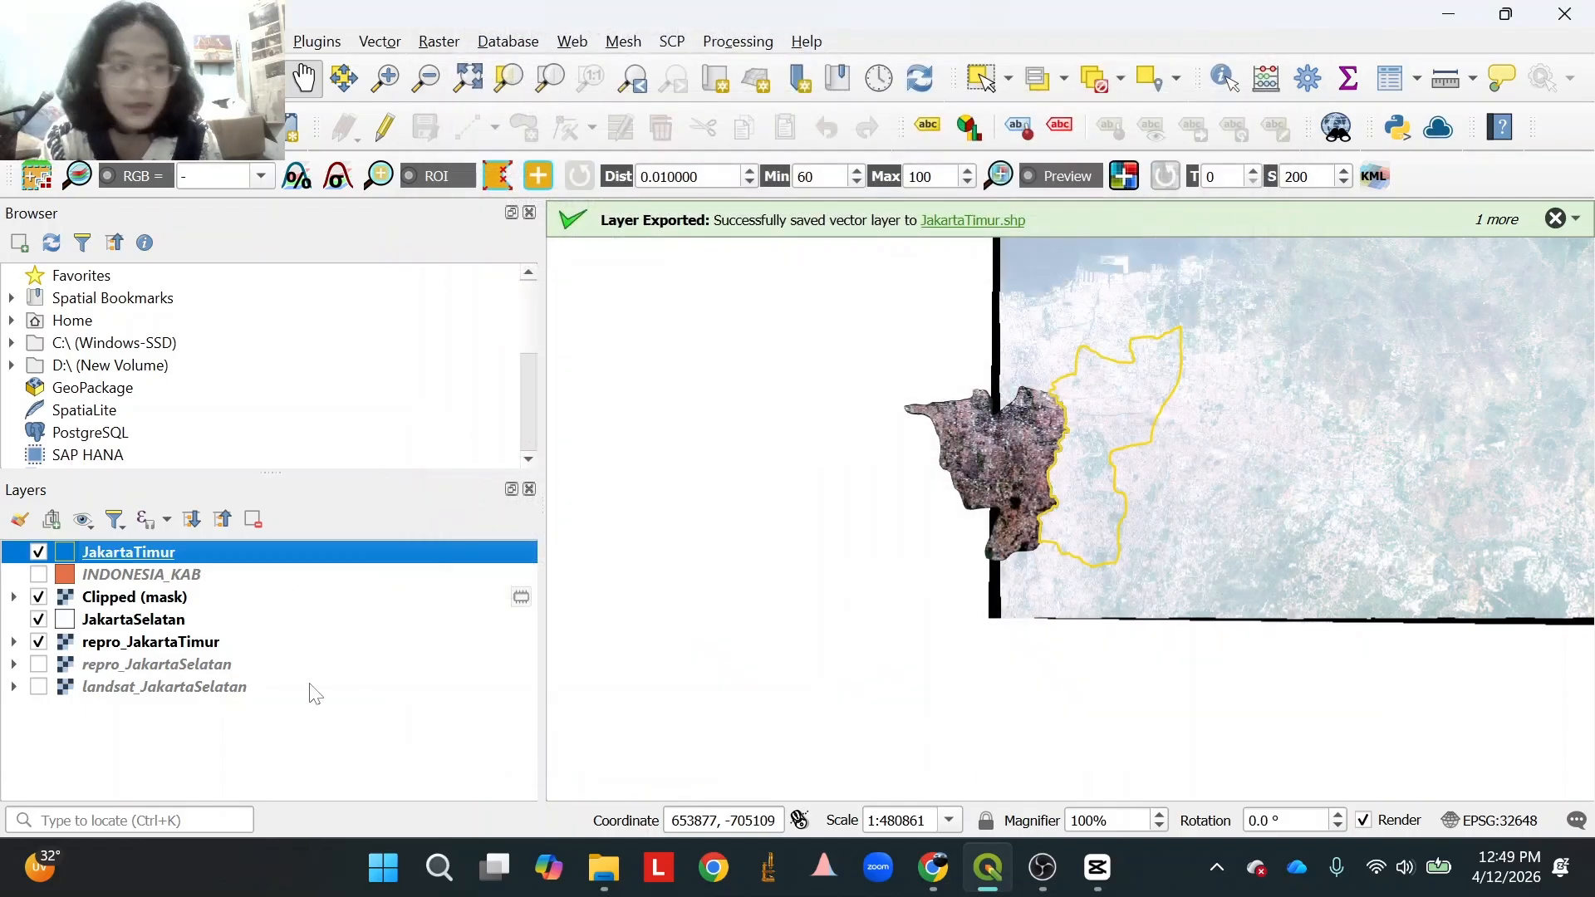
click(1272, 18)
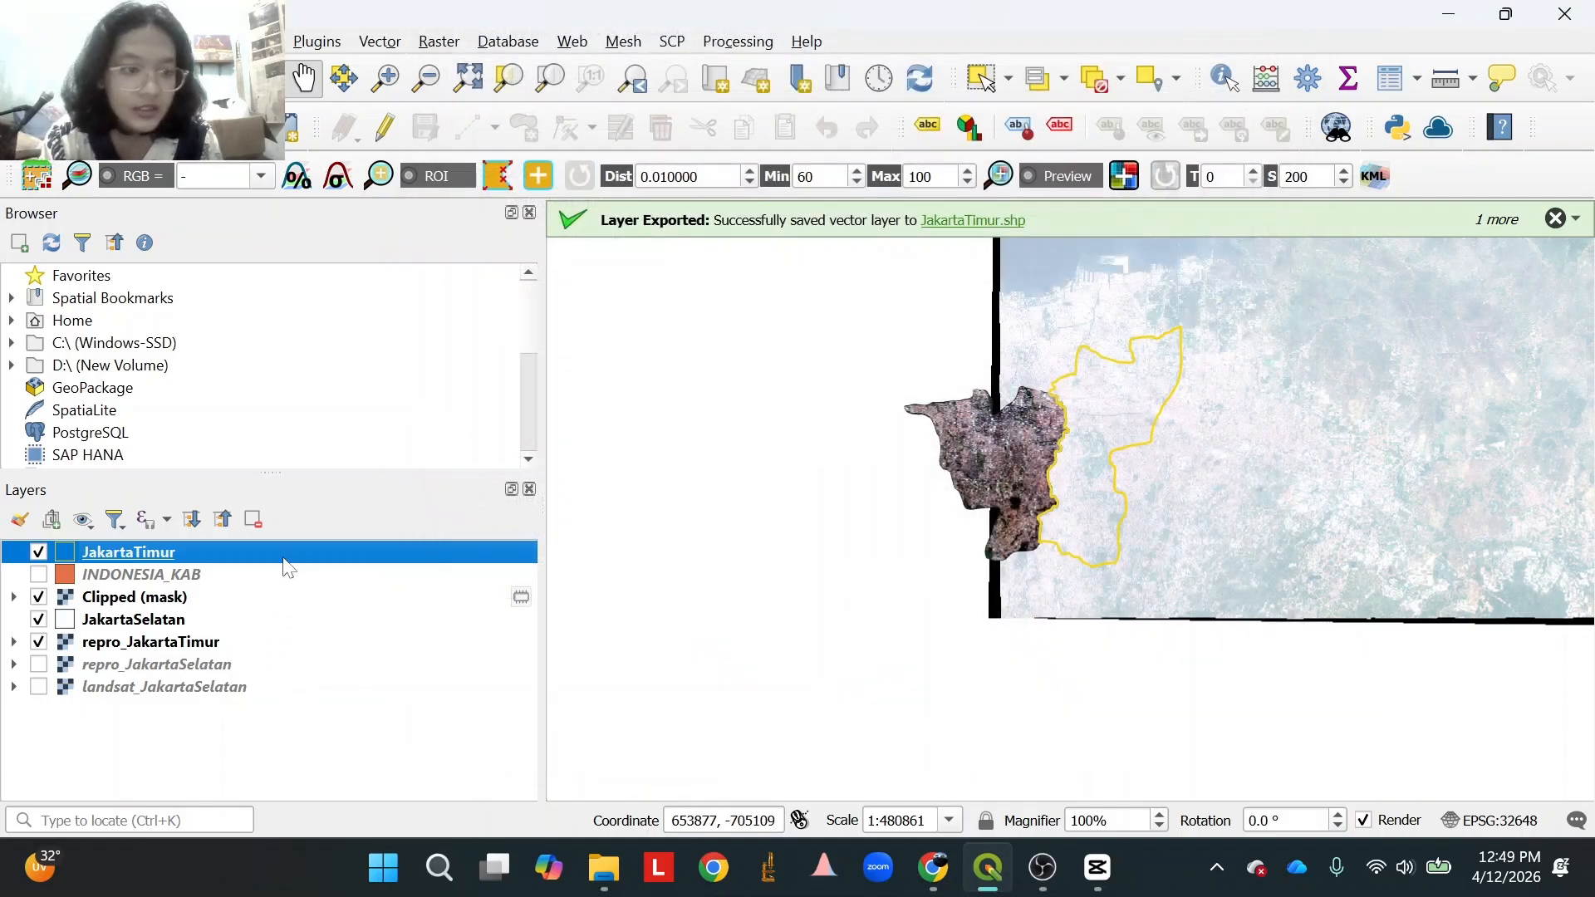
Change the JakartaTimur boundary's stroke colour to orange #f76c0f, apply it and accept the layer properties.
right_click(292, 555)
click(354, 633)
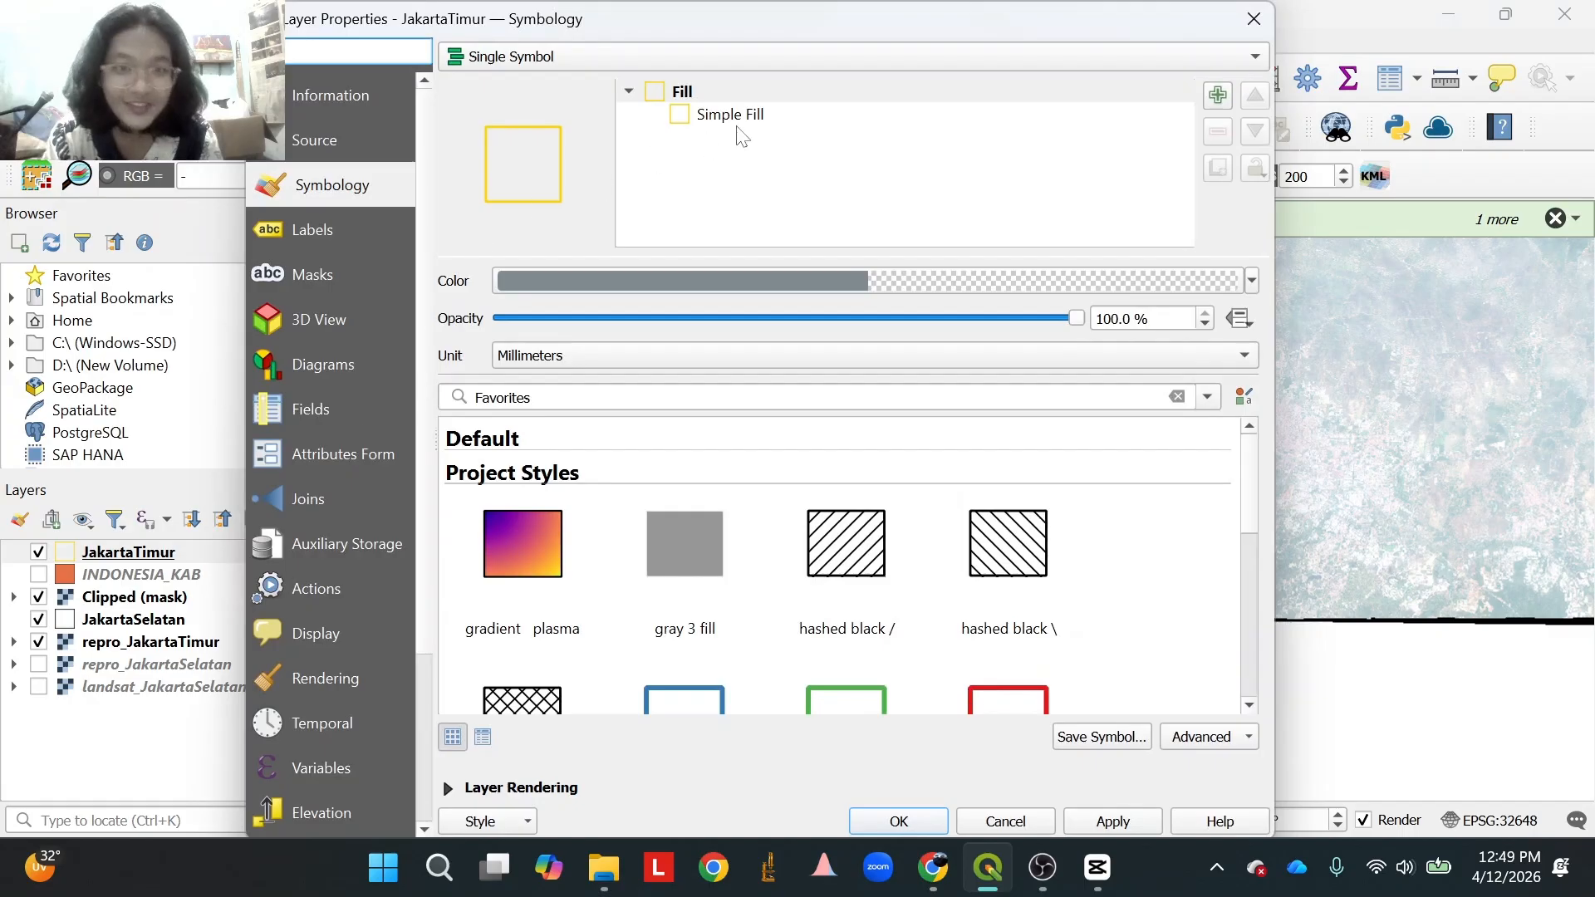
click(738, 116)
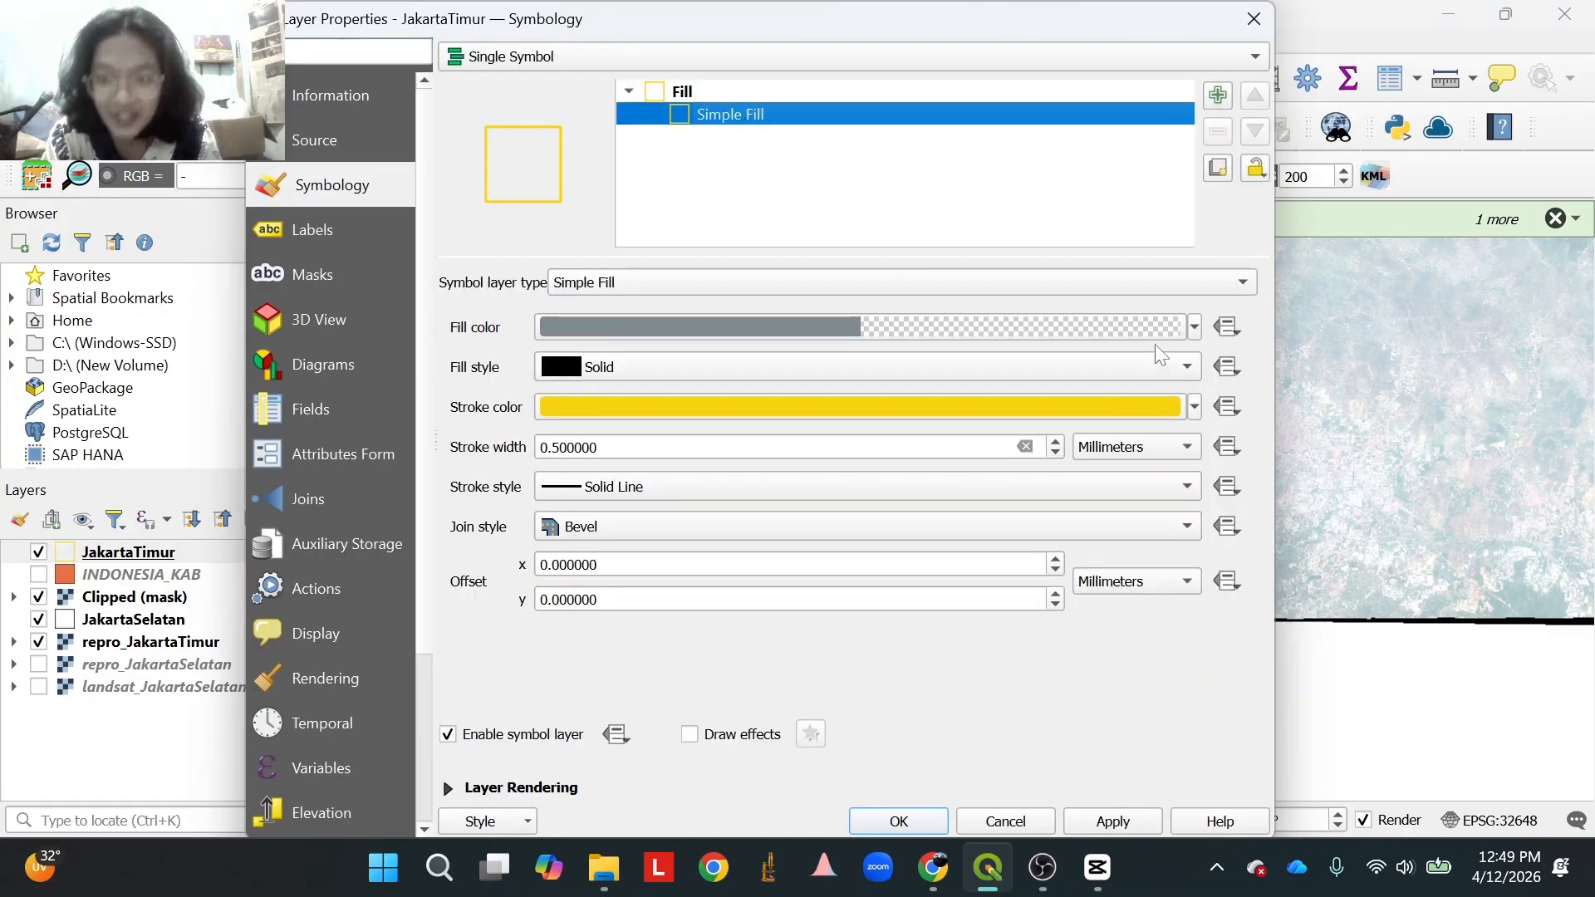
click(1194, 327)
key(Escape)
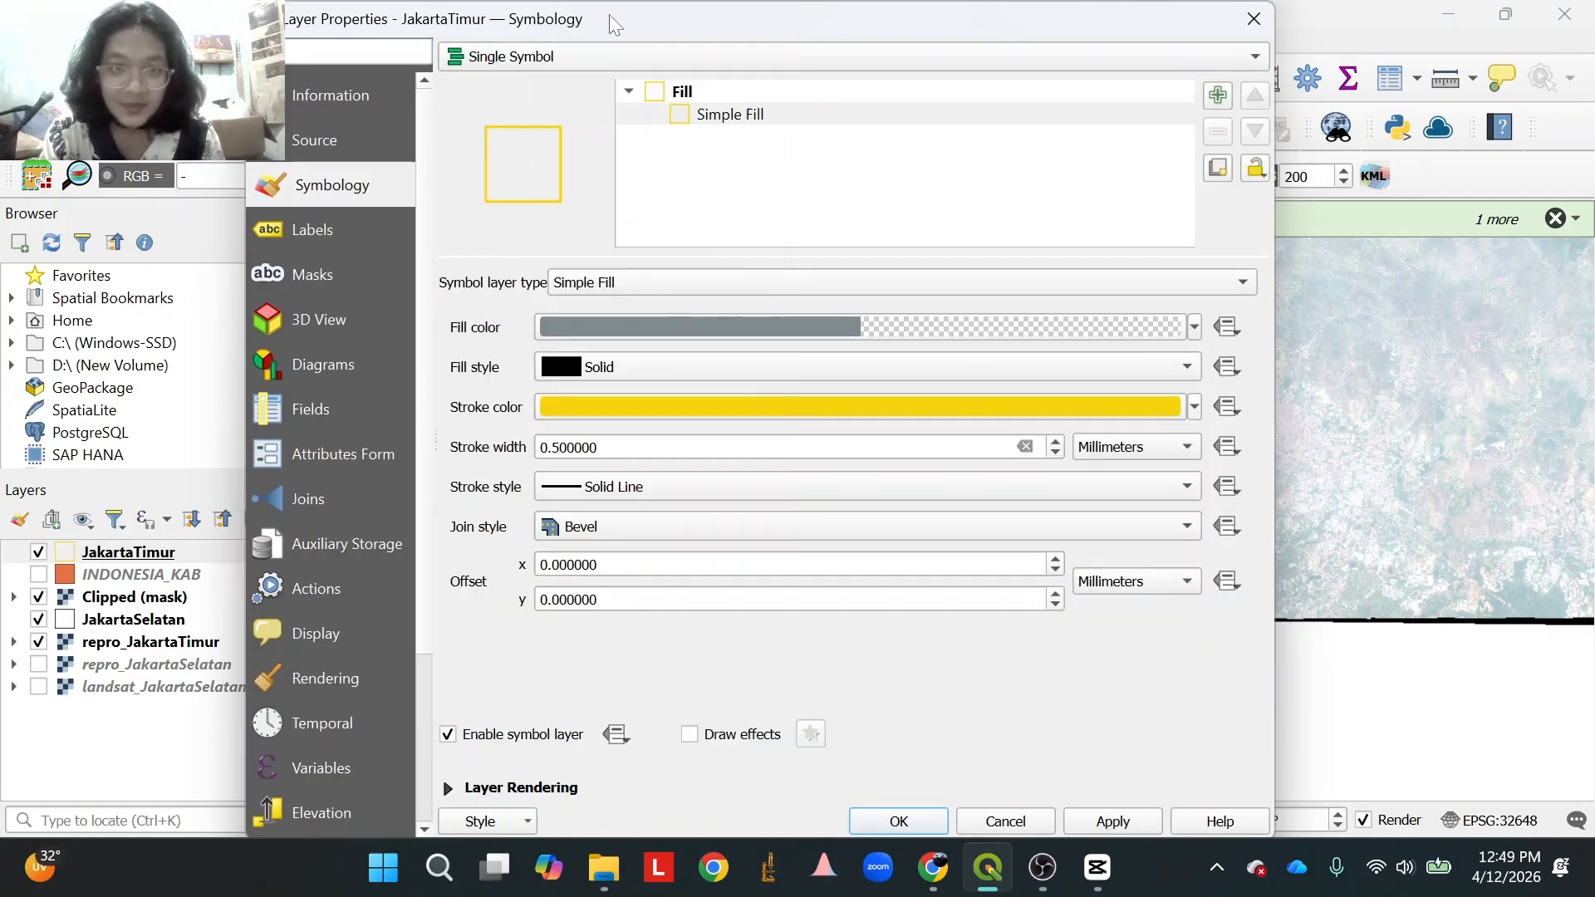
click(729, 406)
click(669, 330)
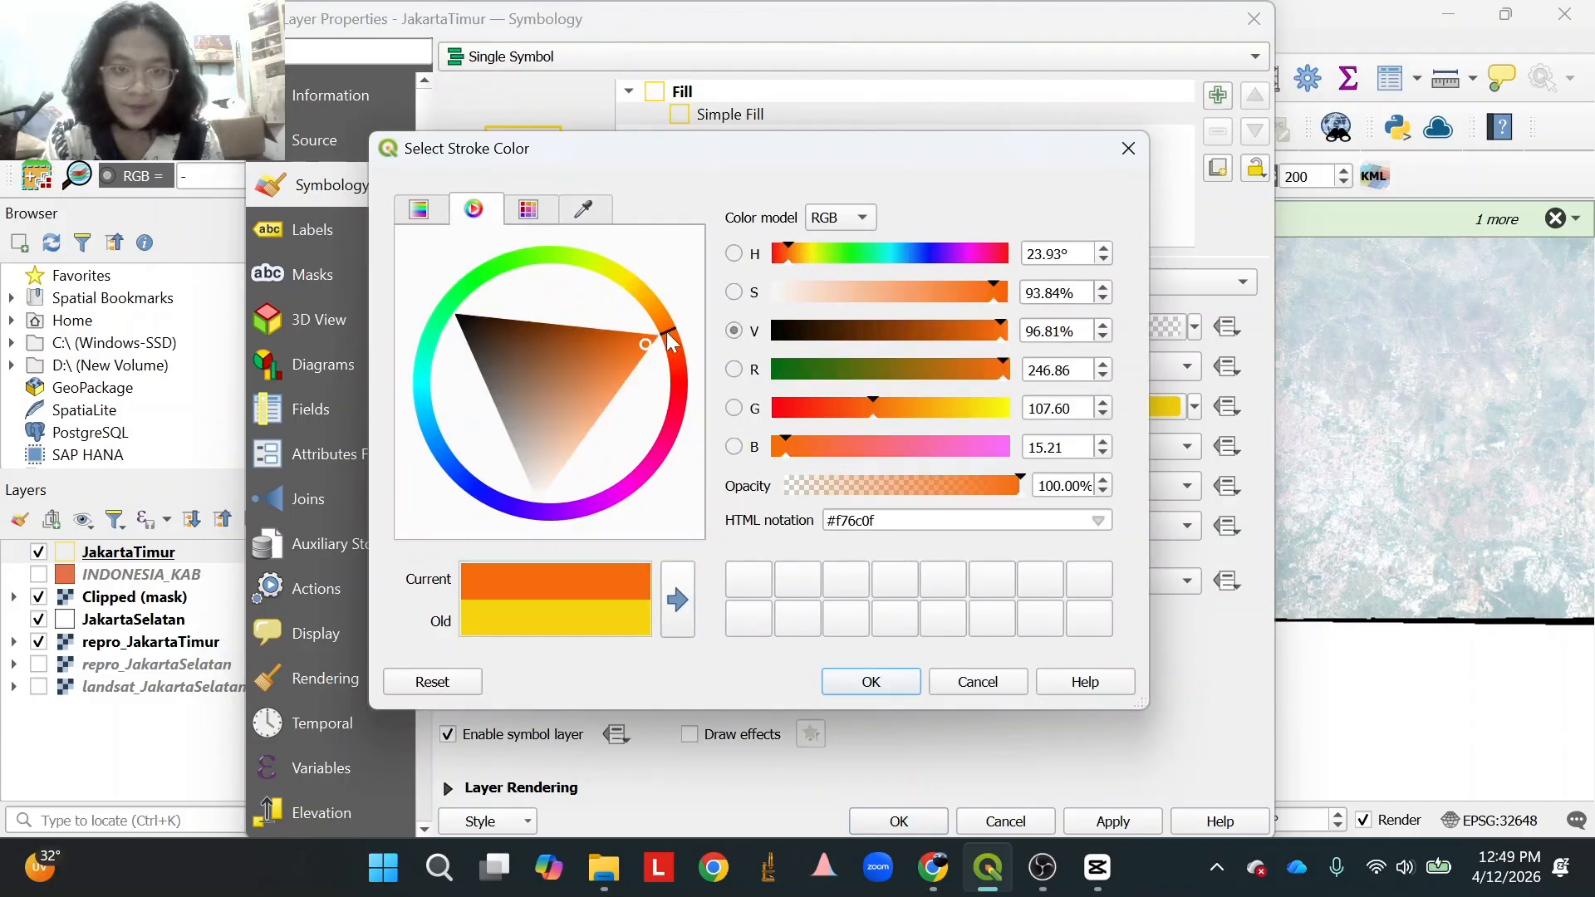
click(870, 681)
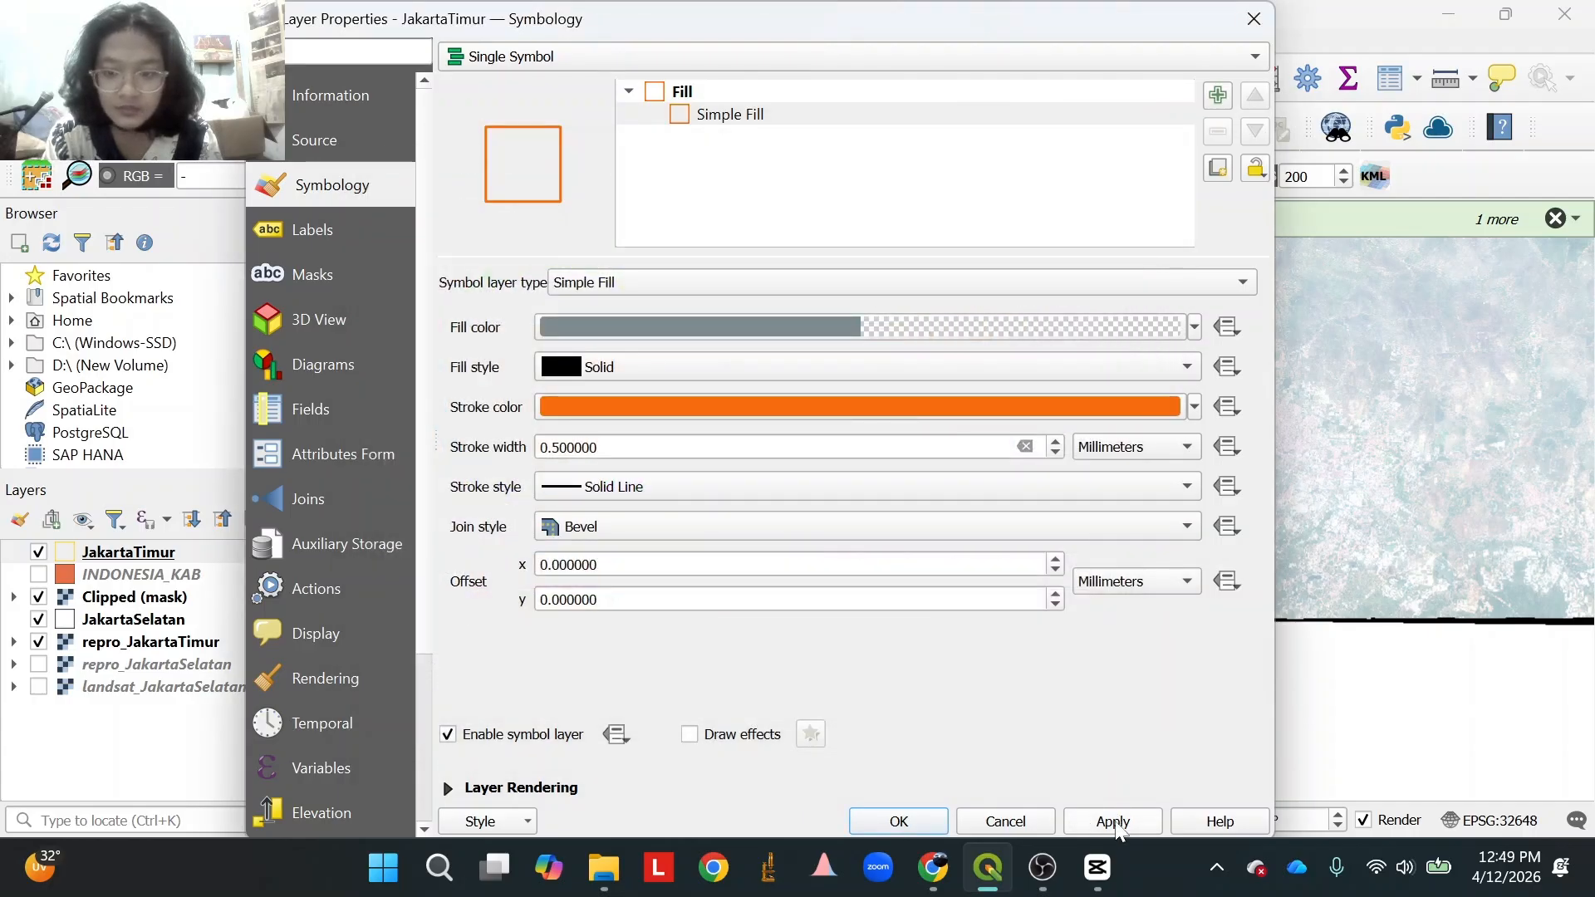
click(1121, 821)
click(901, 824)
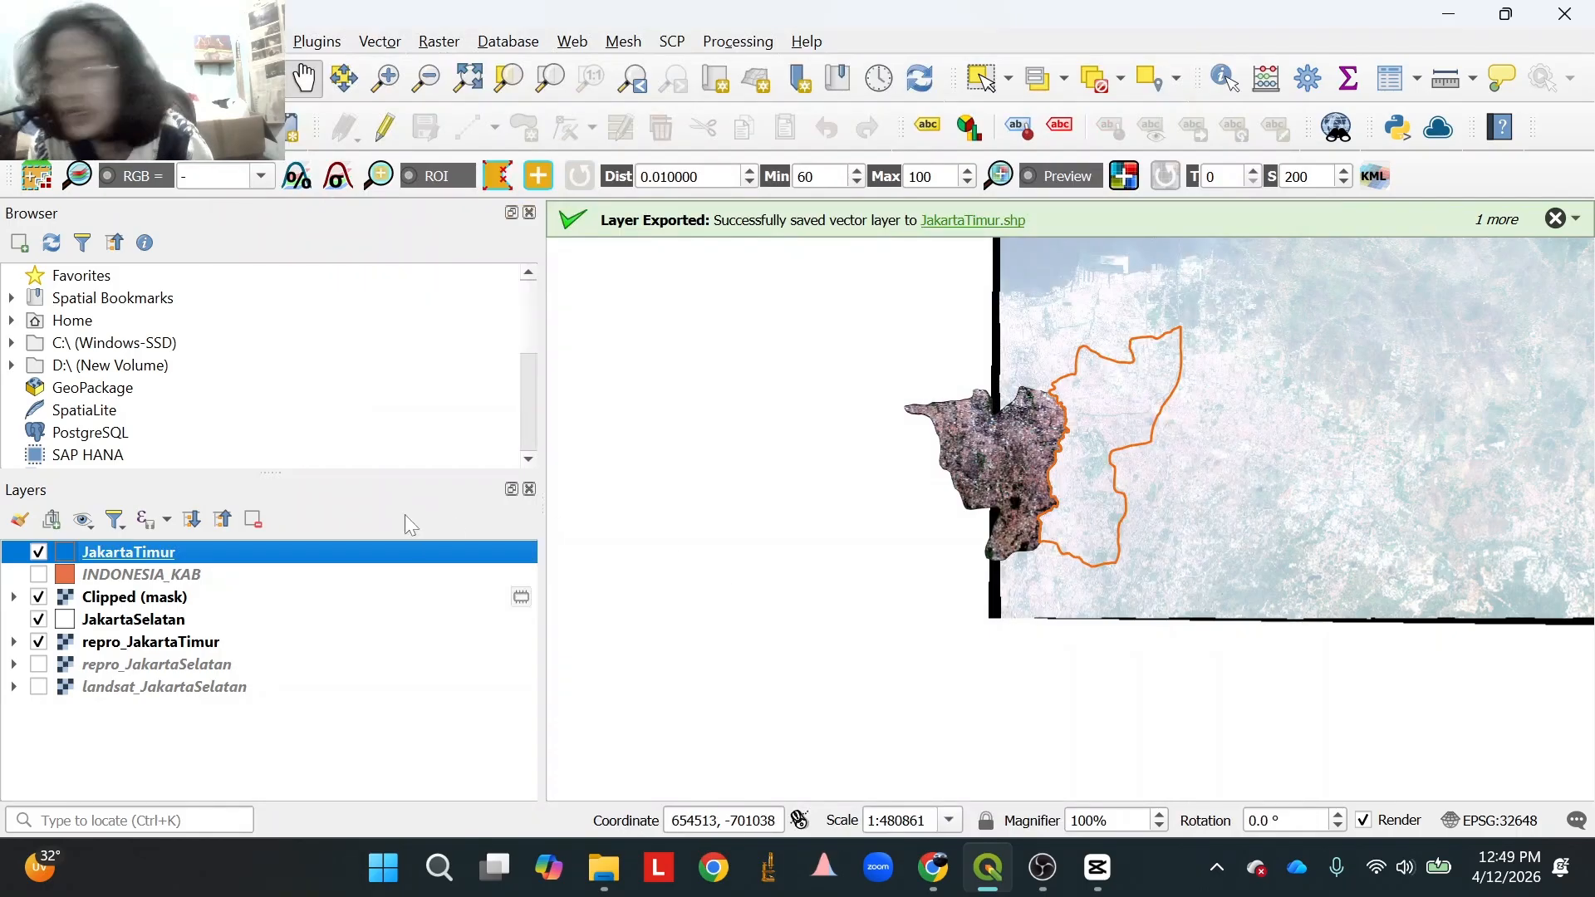
right_click(108, 553)
click(290, 630)
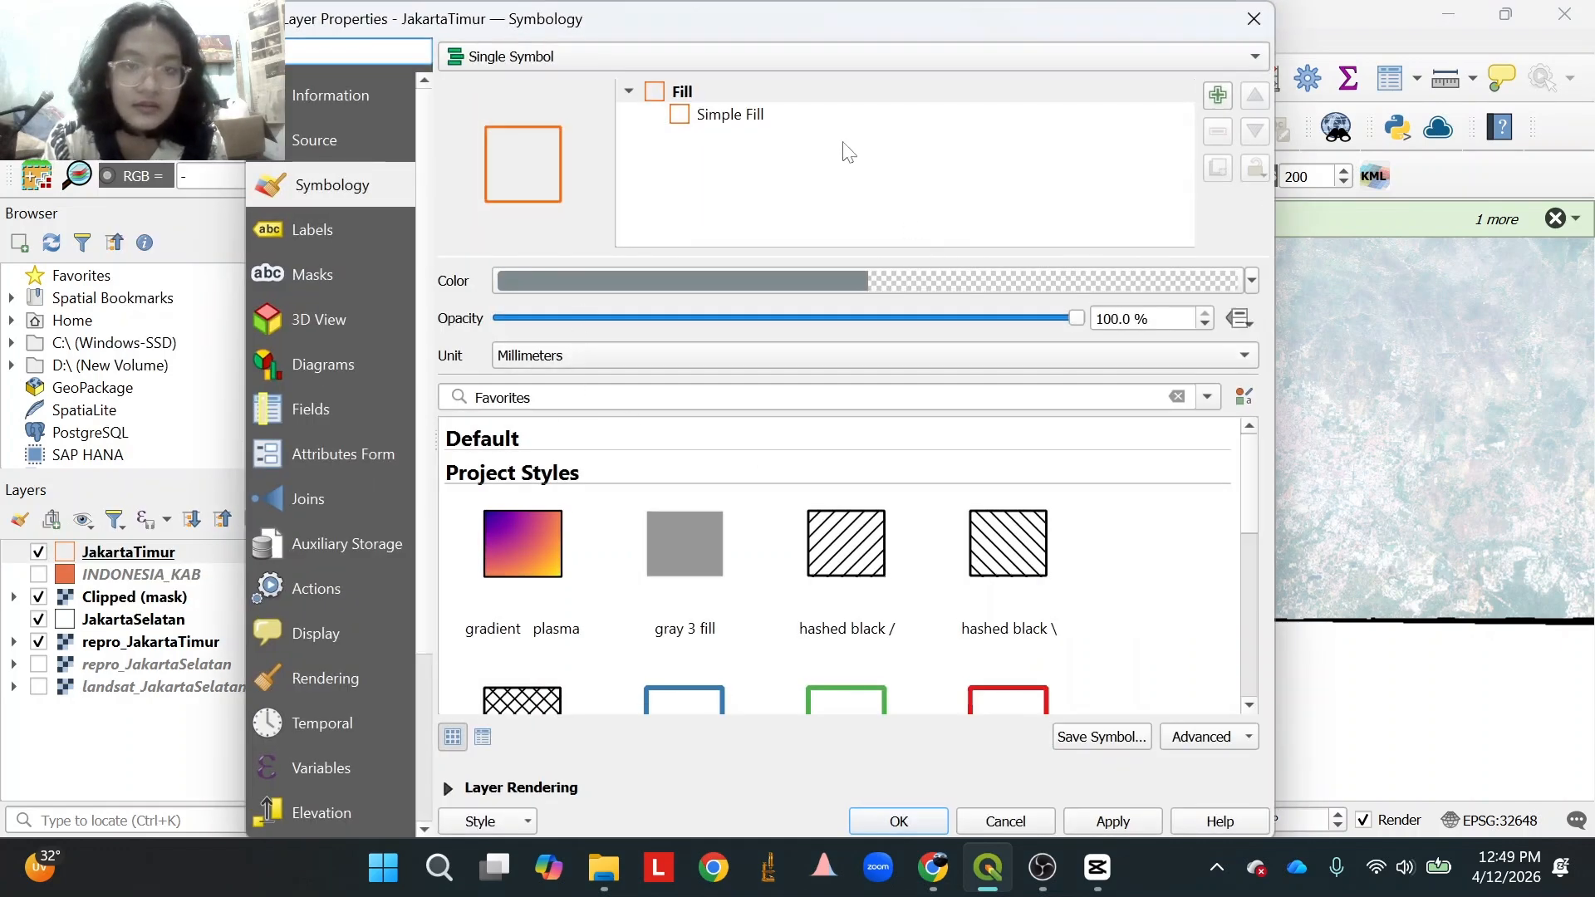
click(762, 121)
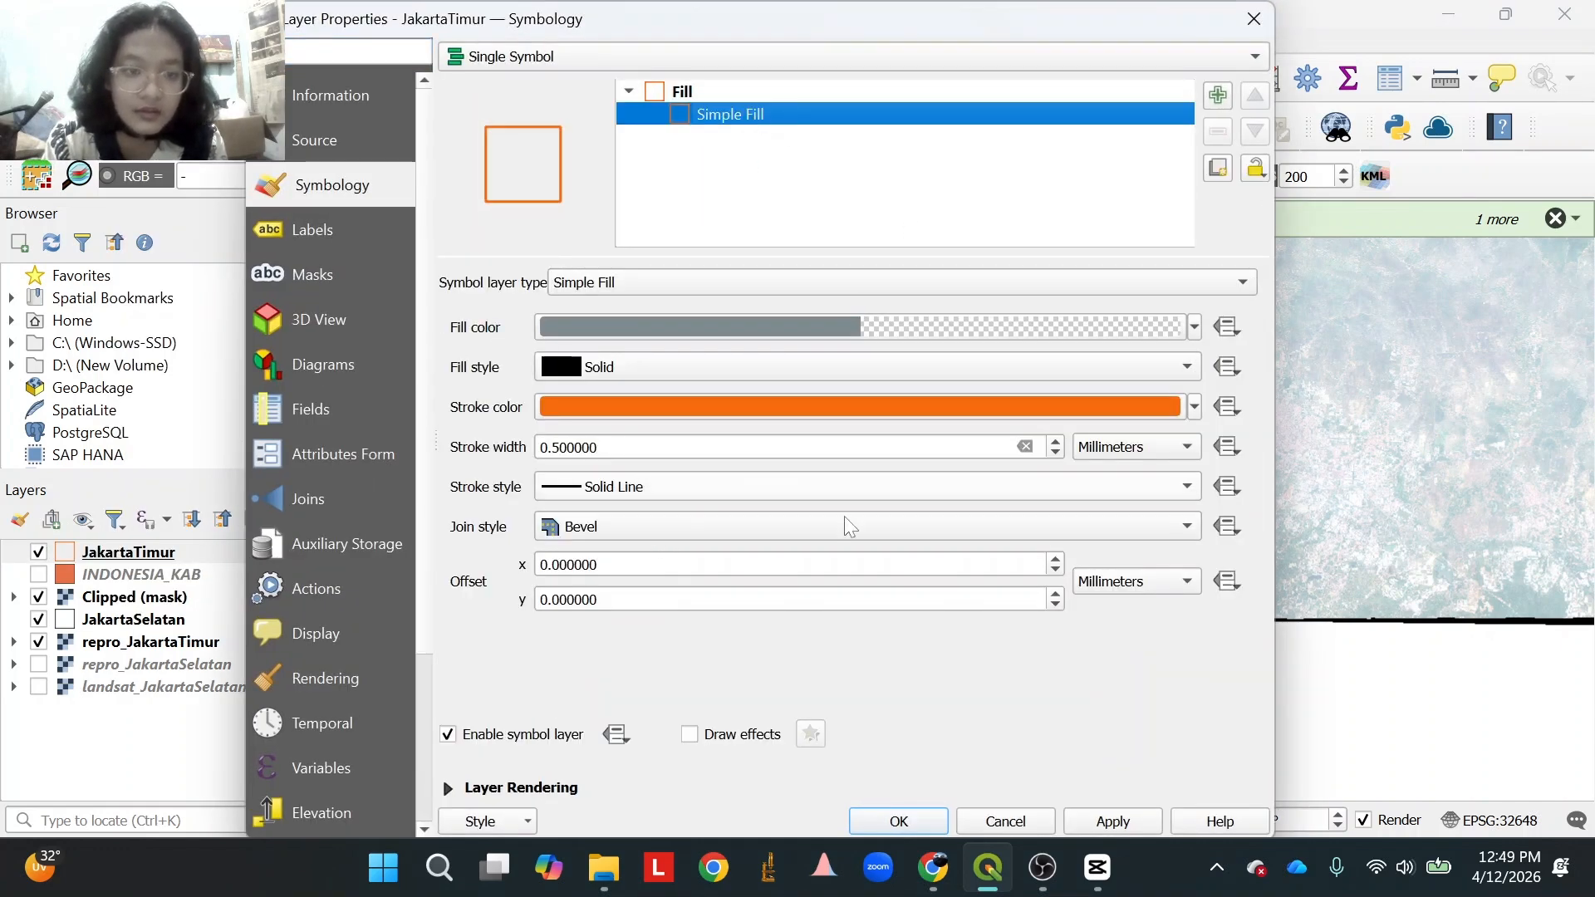
click(1112, 819)
click(899, 820)
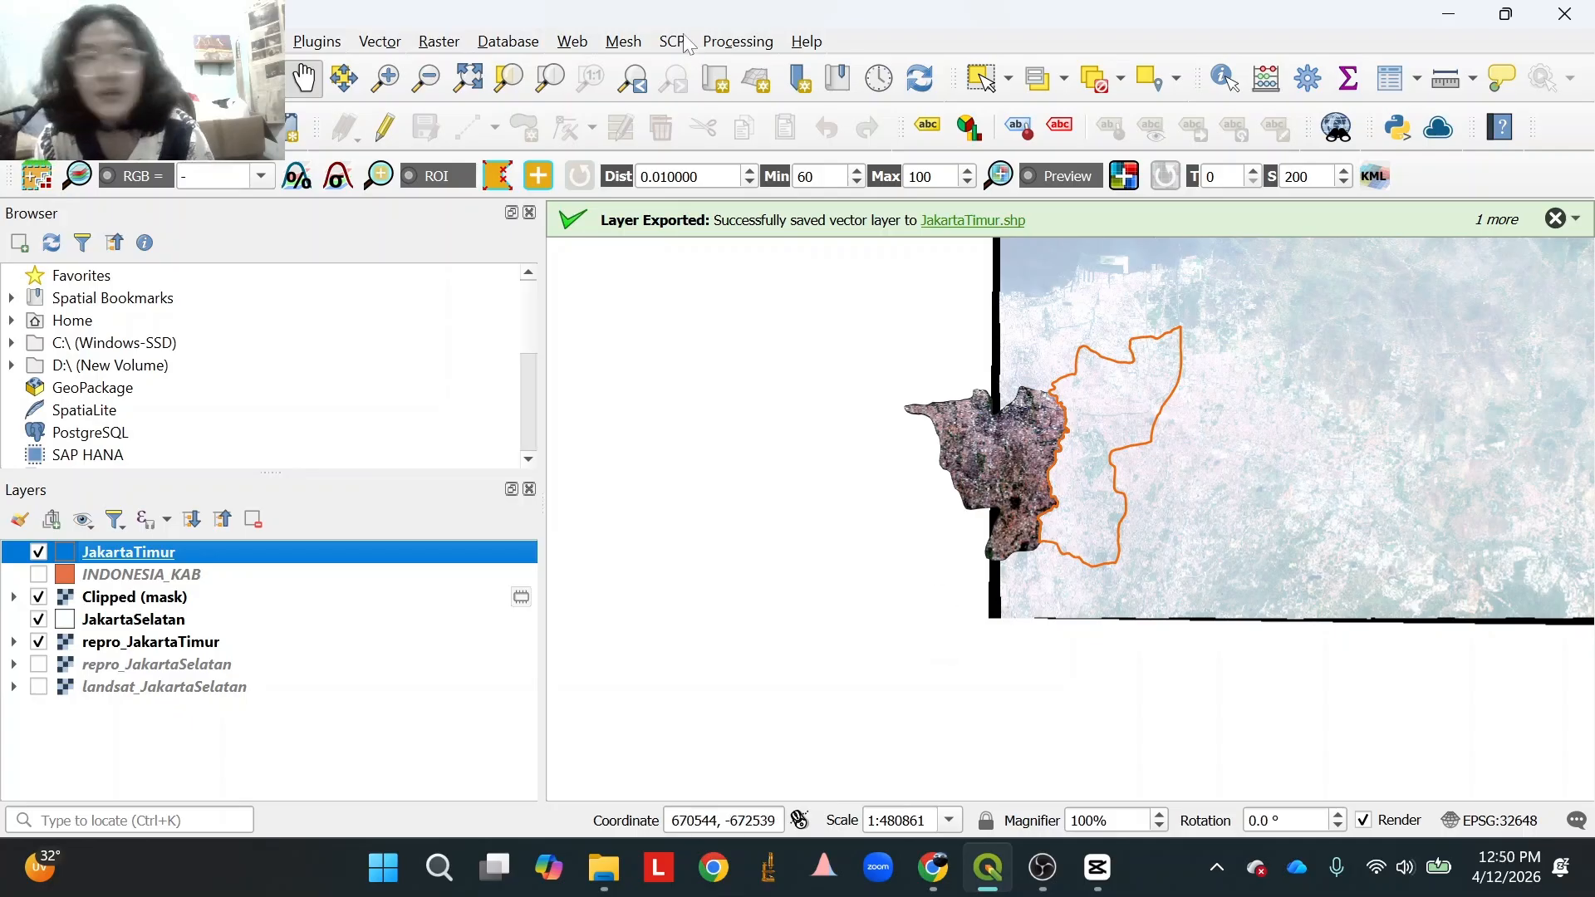
Open Clip Raster by Mask Layer with repro_JakartaTimur as the input raster and JakartaTimur as the mask layer.
click(438, 41)
mouse_move(480, 204)
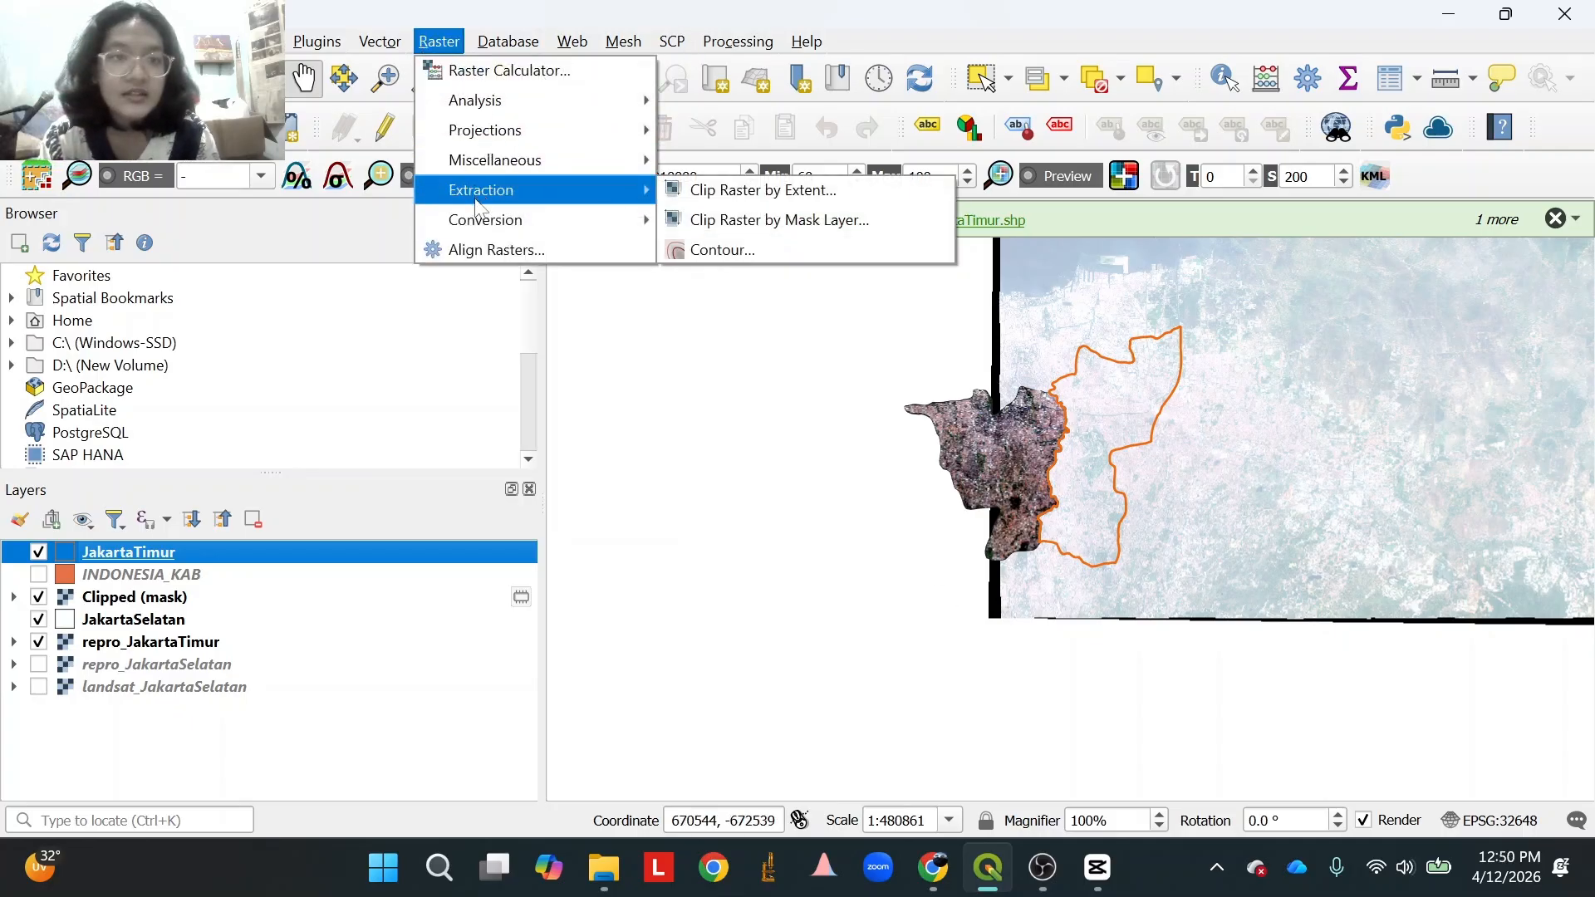
click(705, 217)
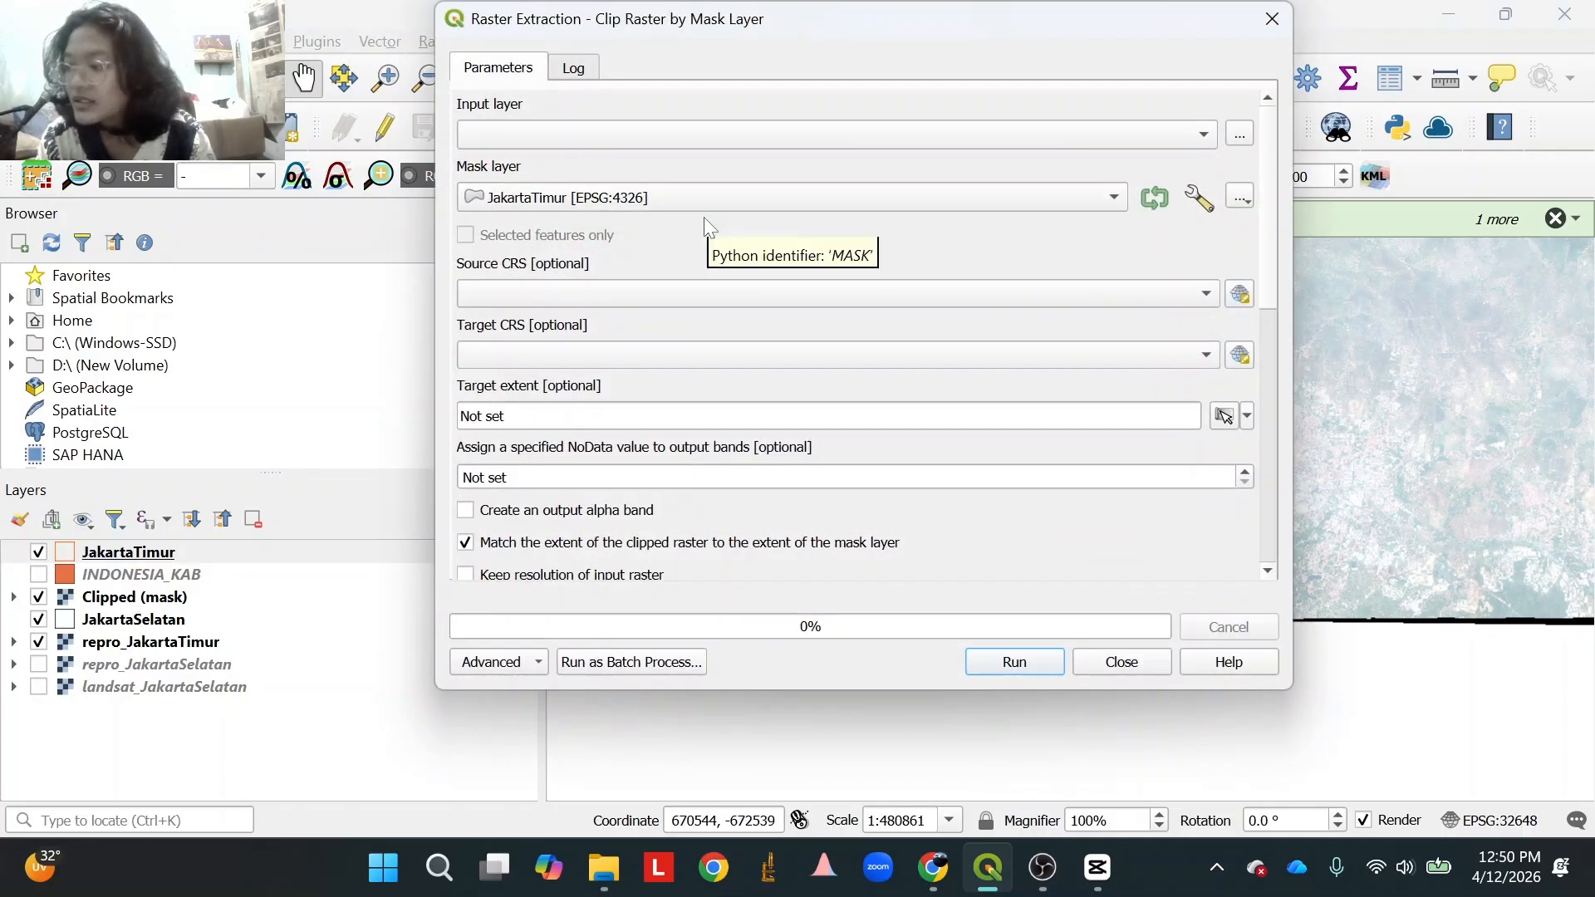
click(511, 141)
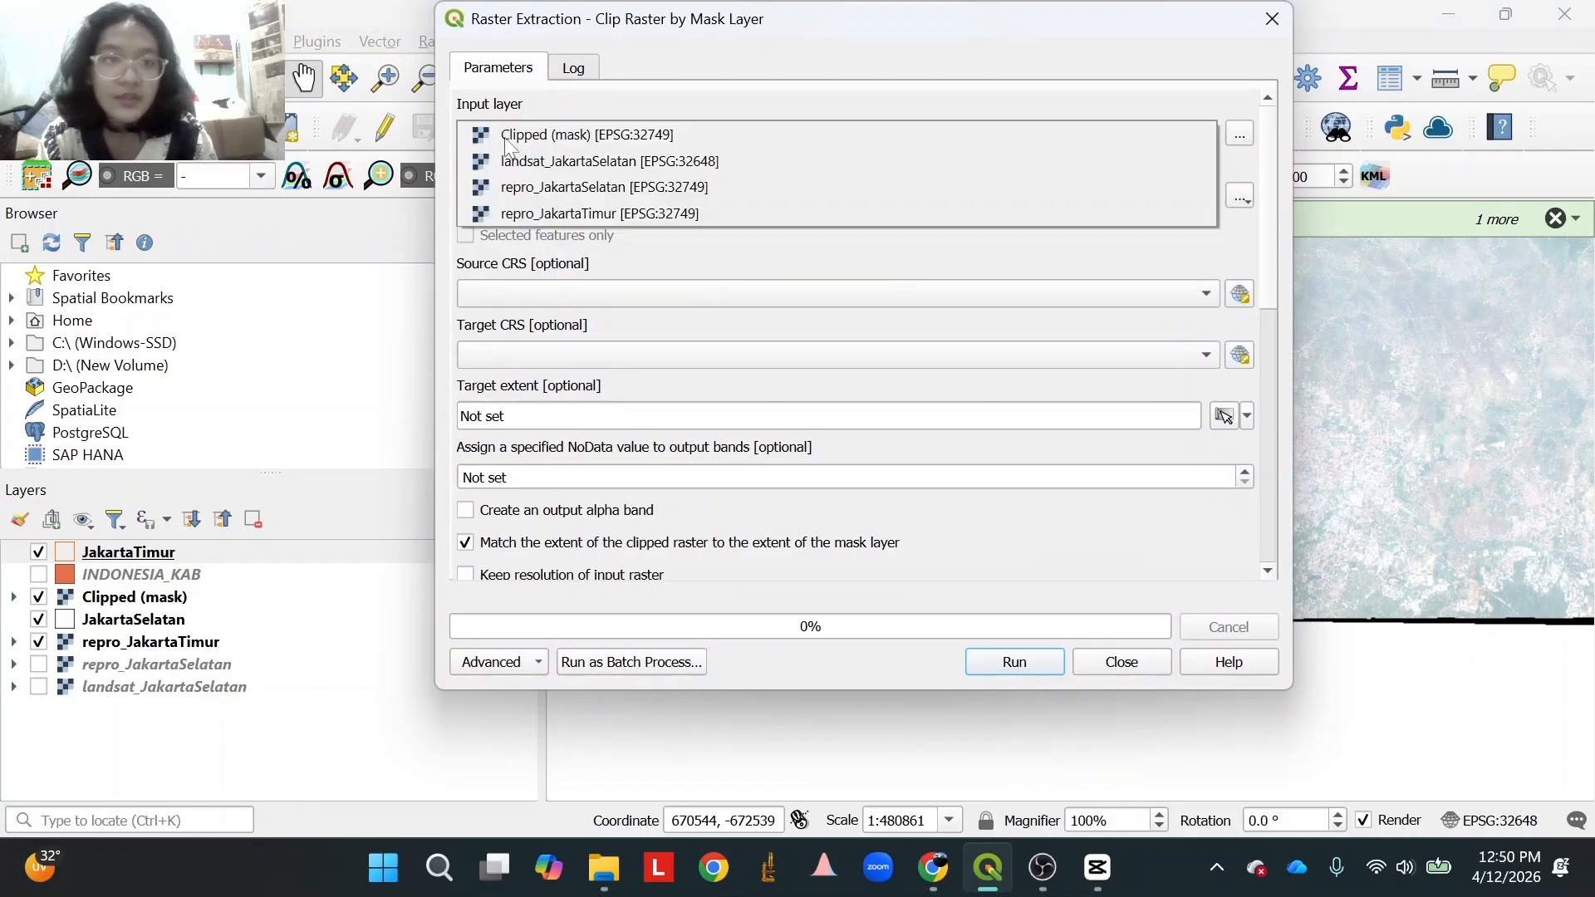
click(530, 211)
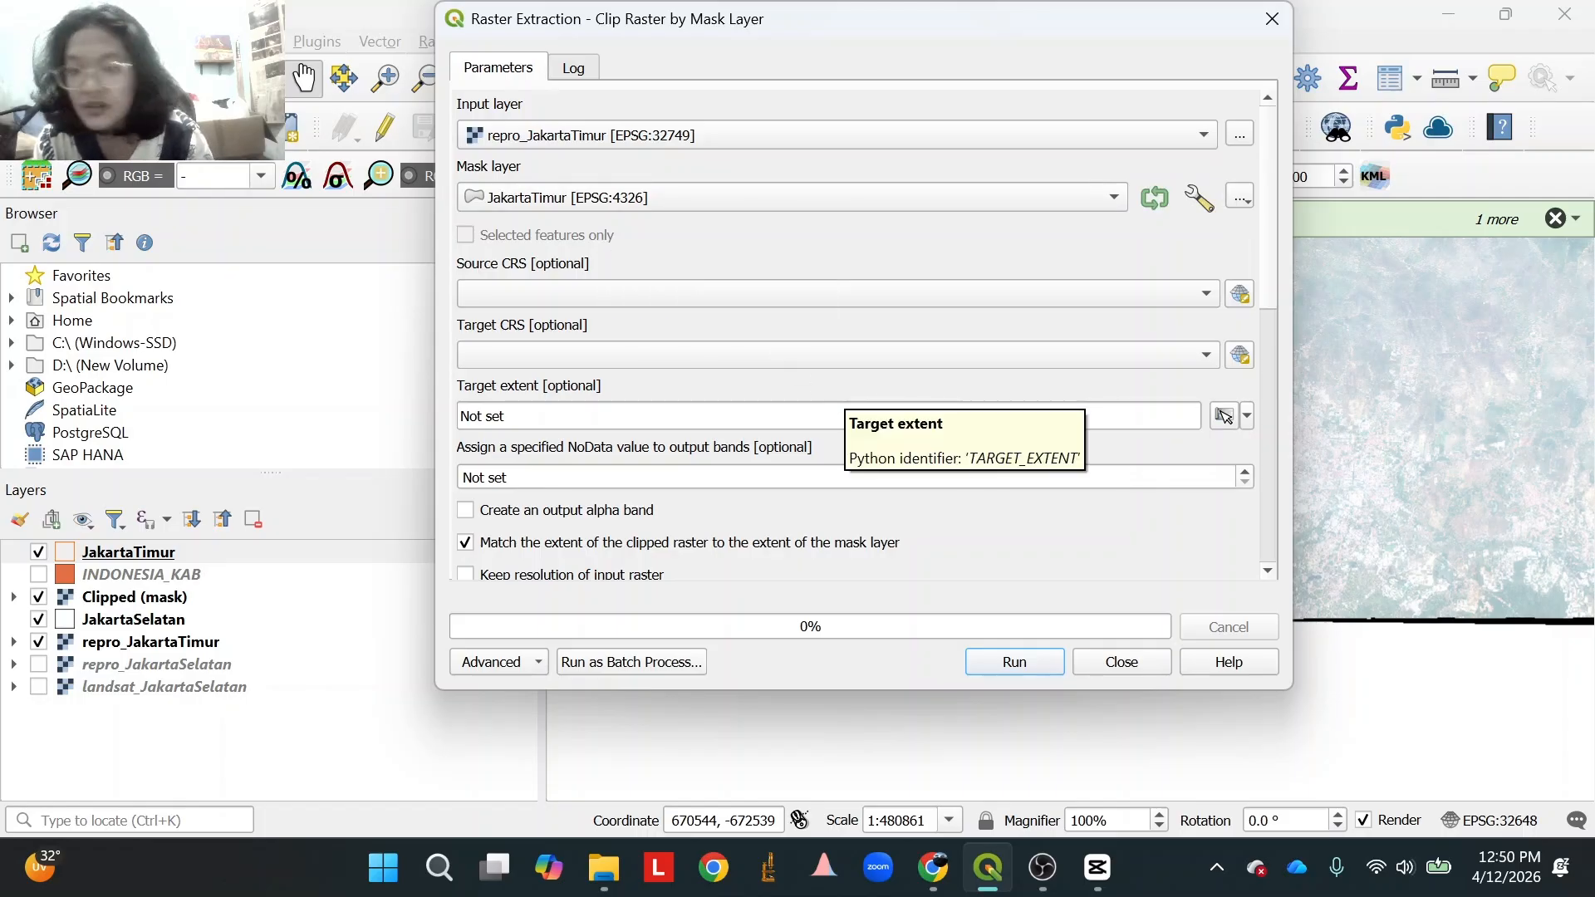
Set the clipped output to be saved as koreksi_jakartatimur.vrt in OLAH DATA MODUL 2, replacing the existing file.
scroll(1264, 498, down, 5)
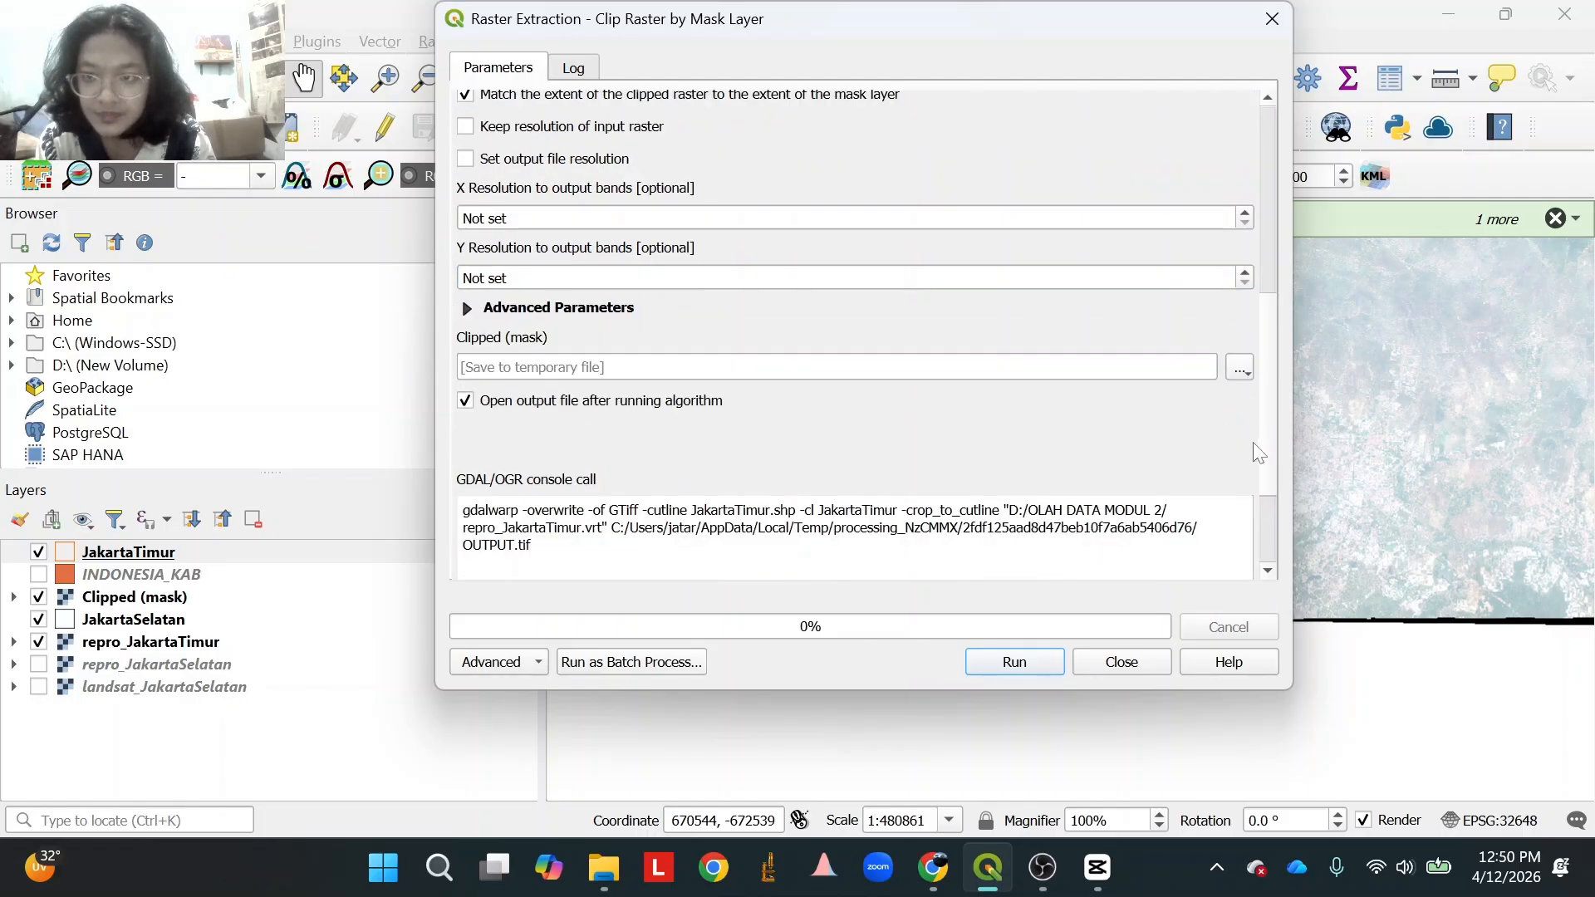
click(1240, 366)
click(1271, 425)
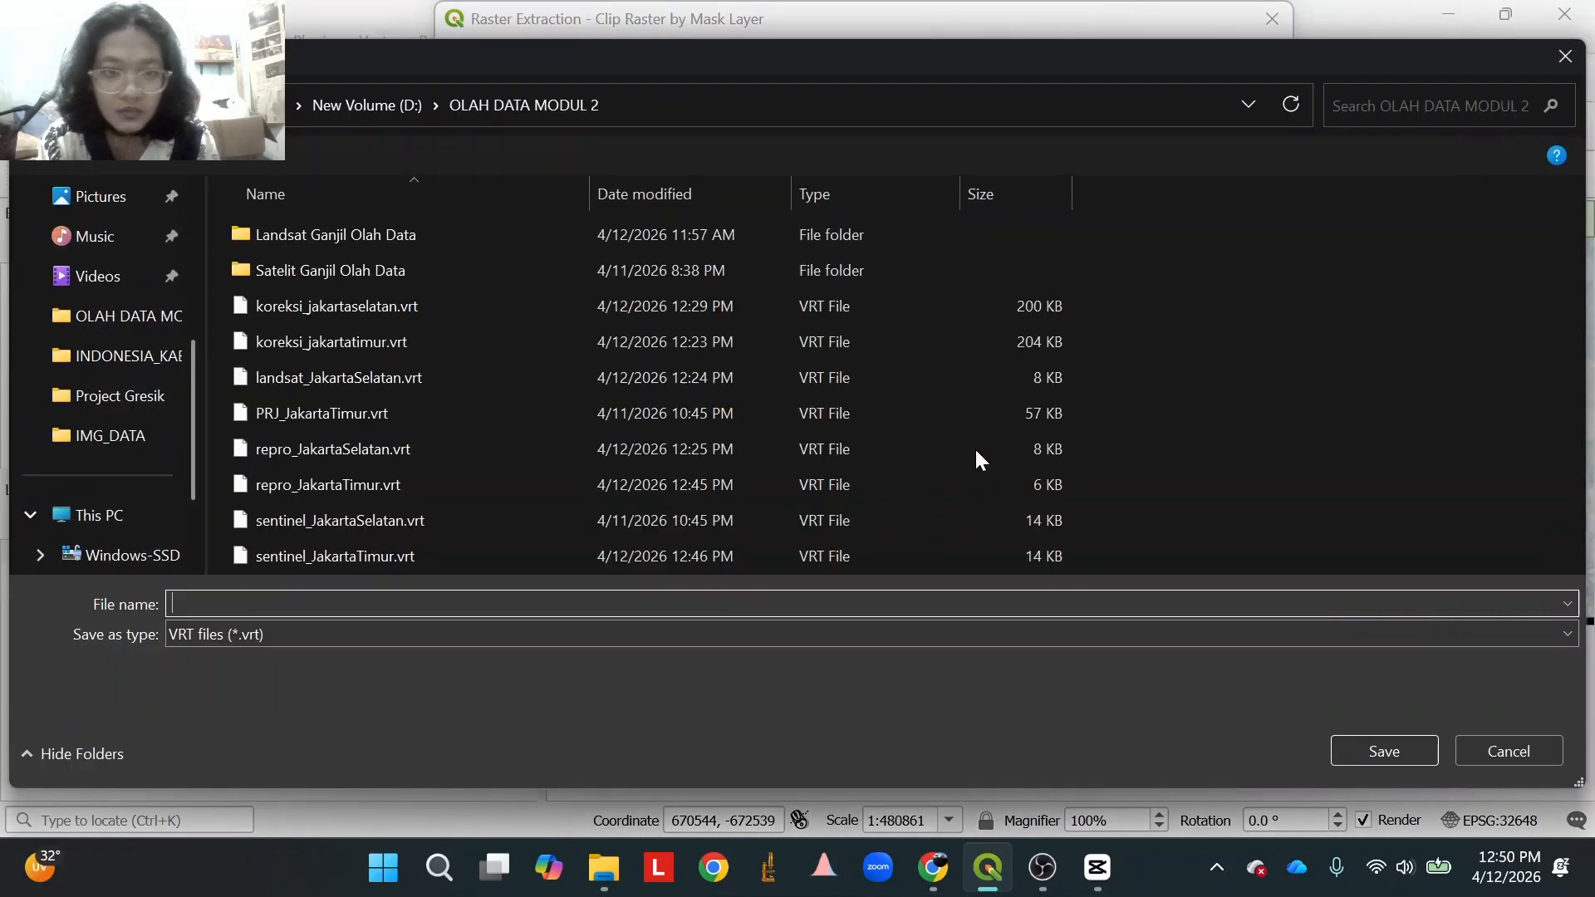
click(427, 339)
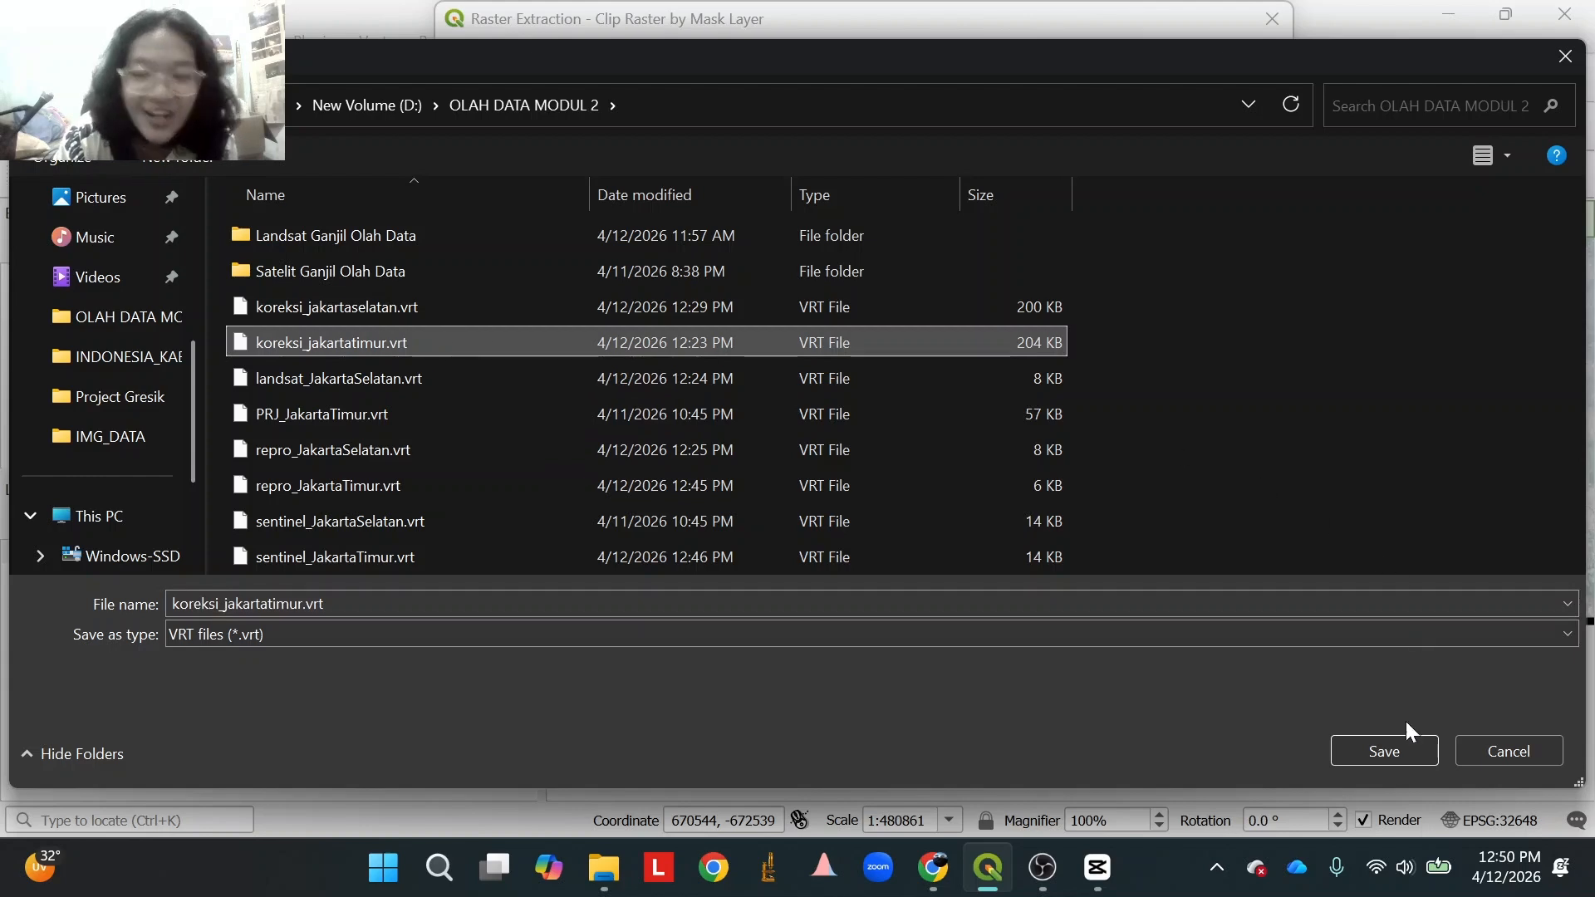
click(1380, 753)
click(853, 434)
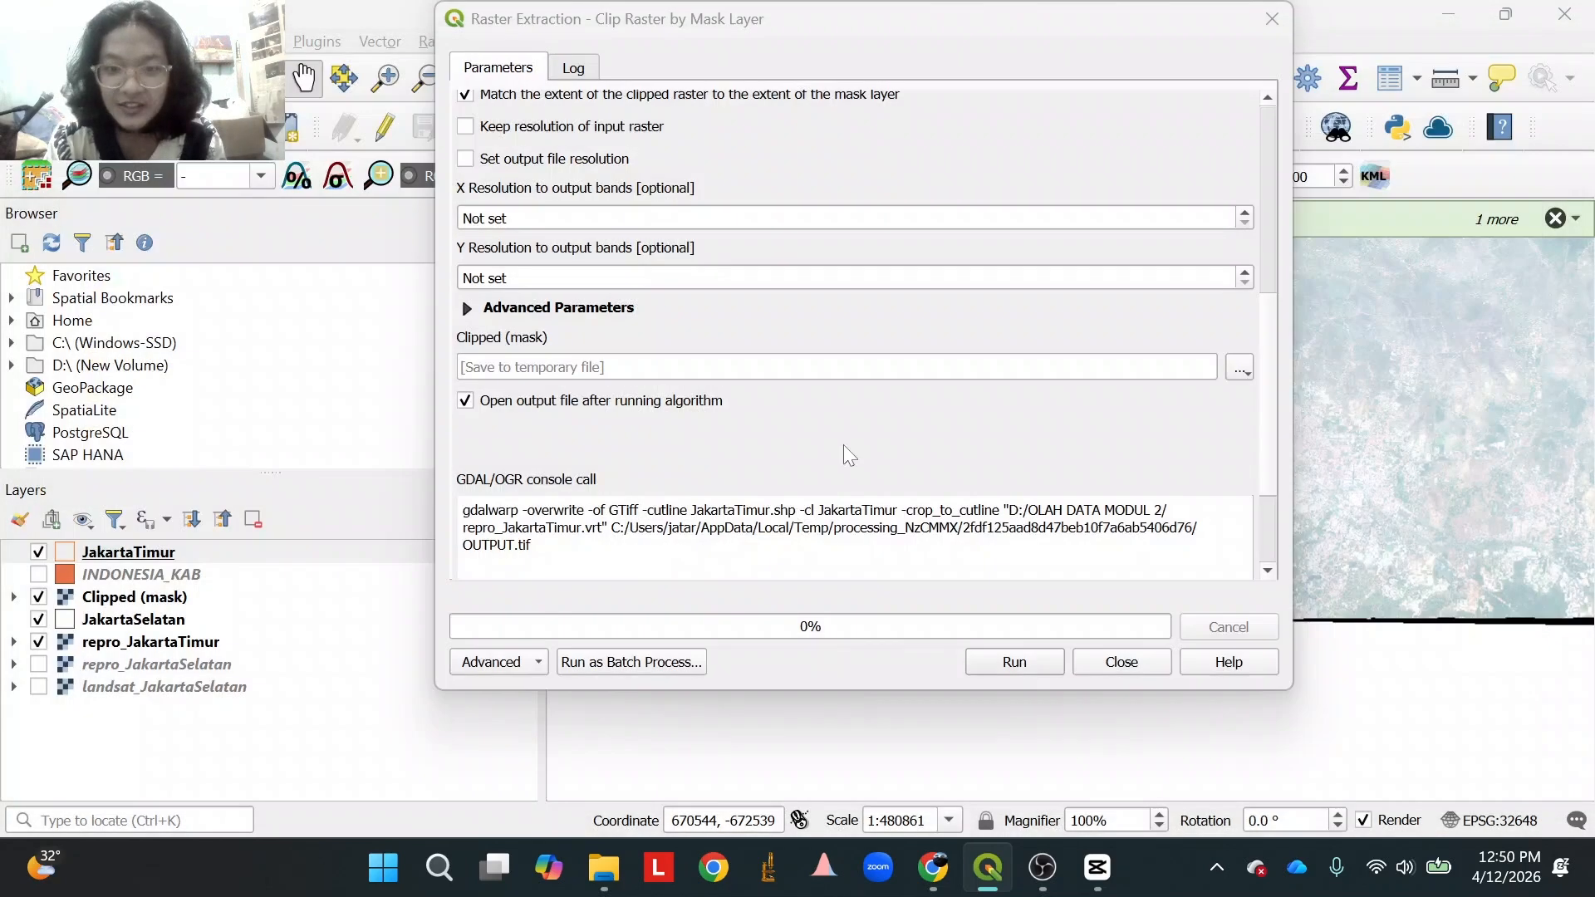
Run the clip of repro_JakartaTimur by the JakartaTimur mask and close the tool.
click(1015, 662)
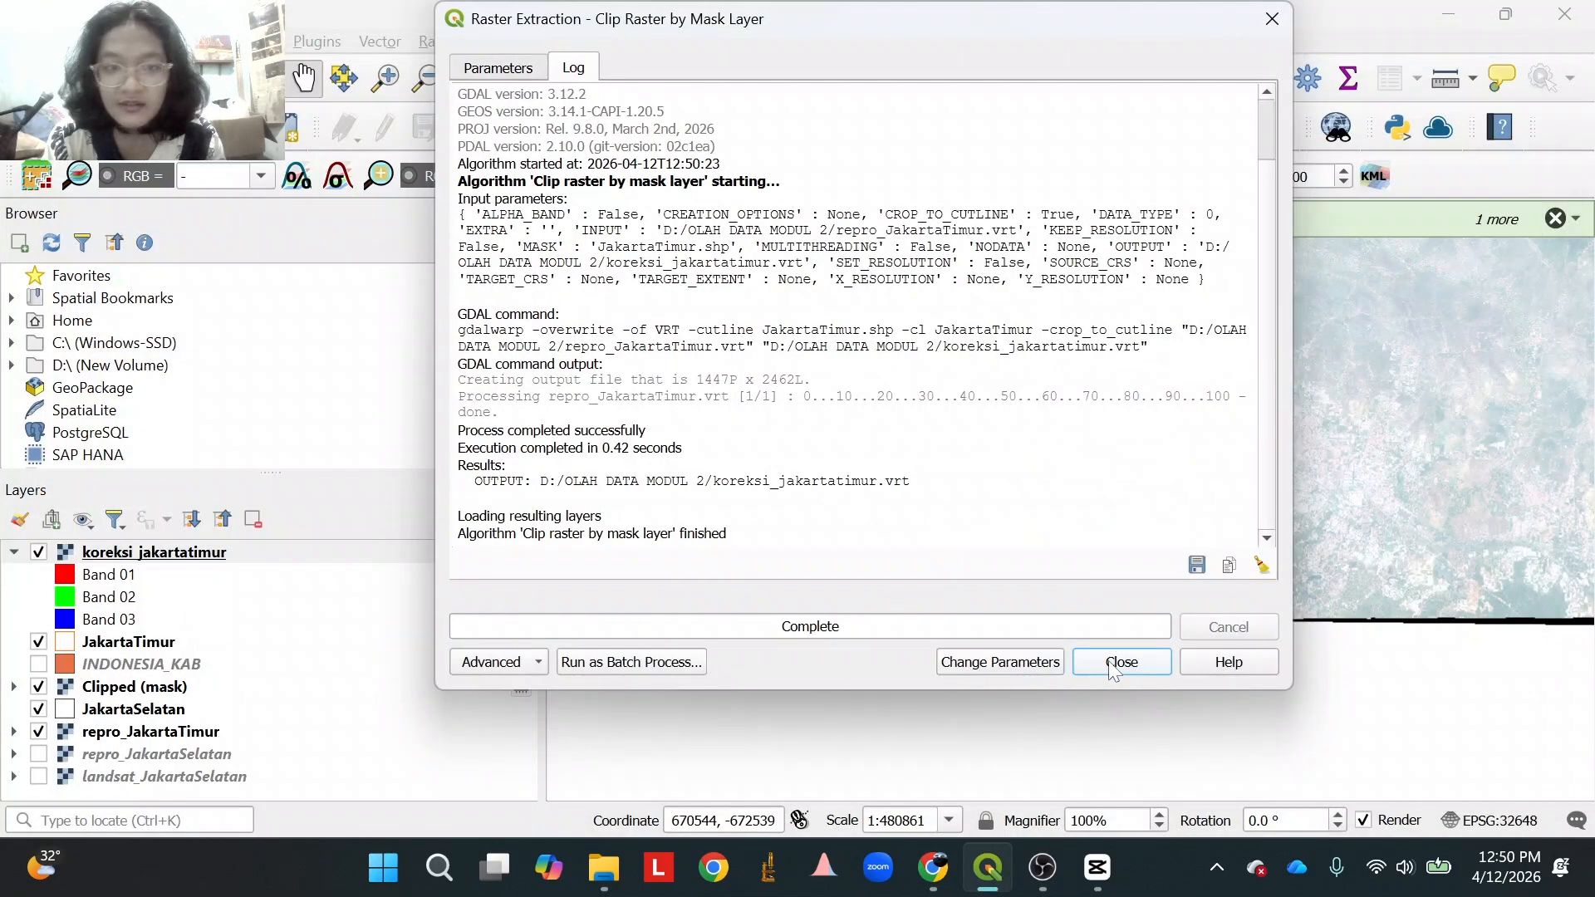
click(1120, 662)
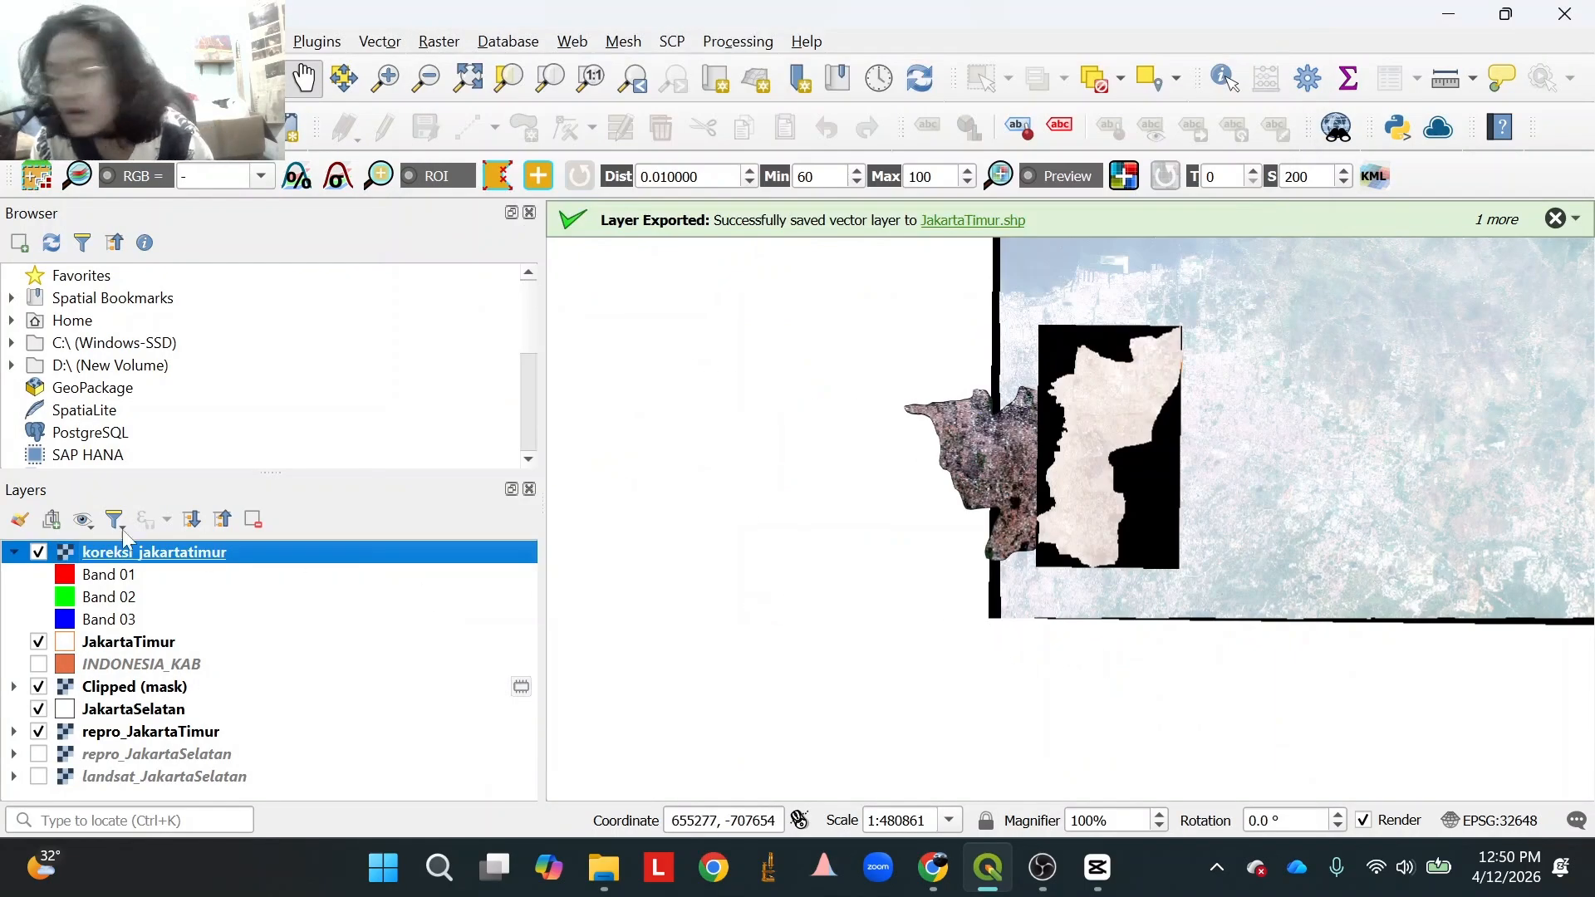
Set koreksi_jakartatimur's rendering to Band 04 for red, Band 03 for green and Band 02 for blue, and accept the layer properties.
right_click(210, 552)
click(377, 540)
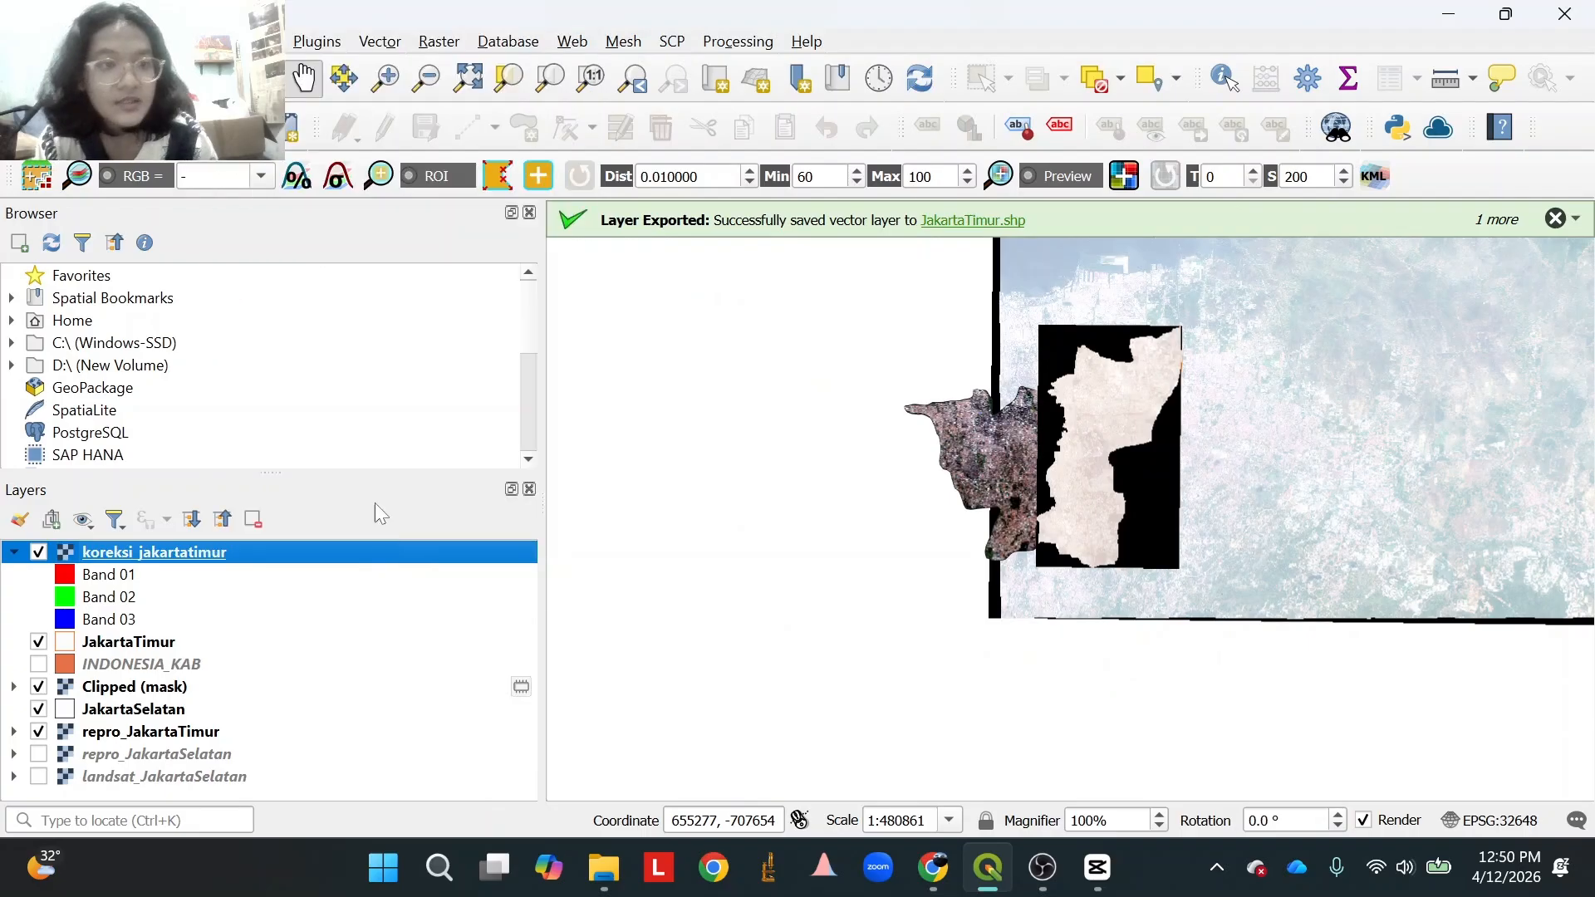
click(565, 145)
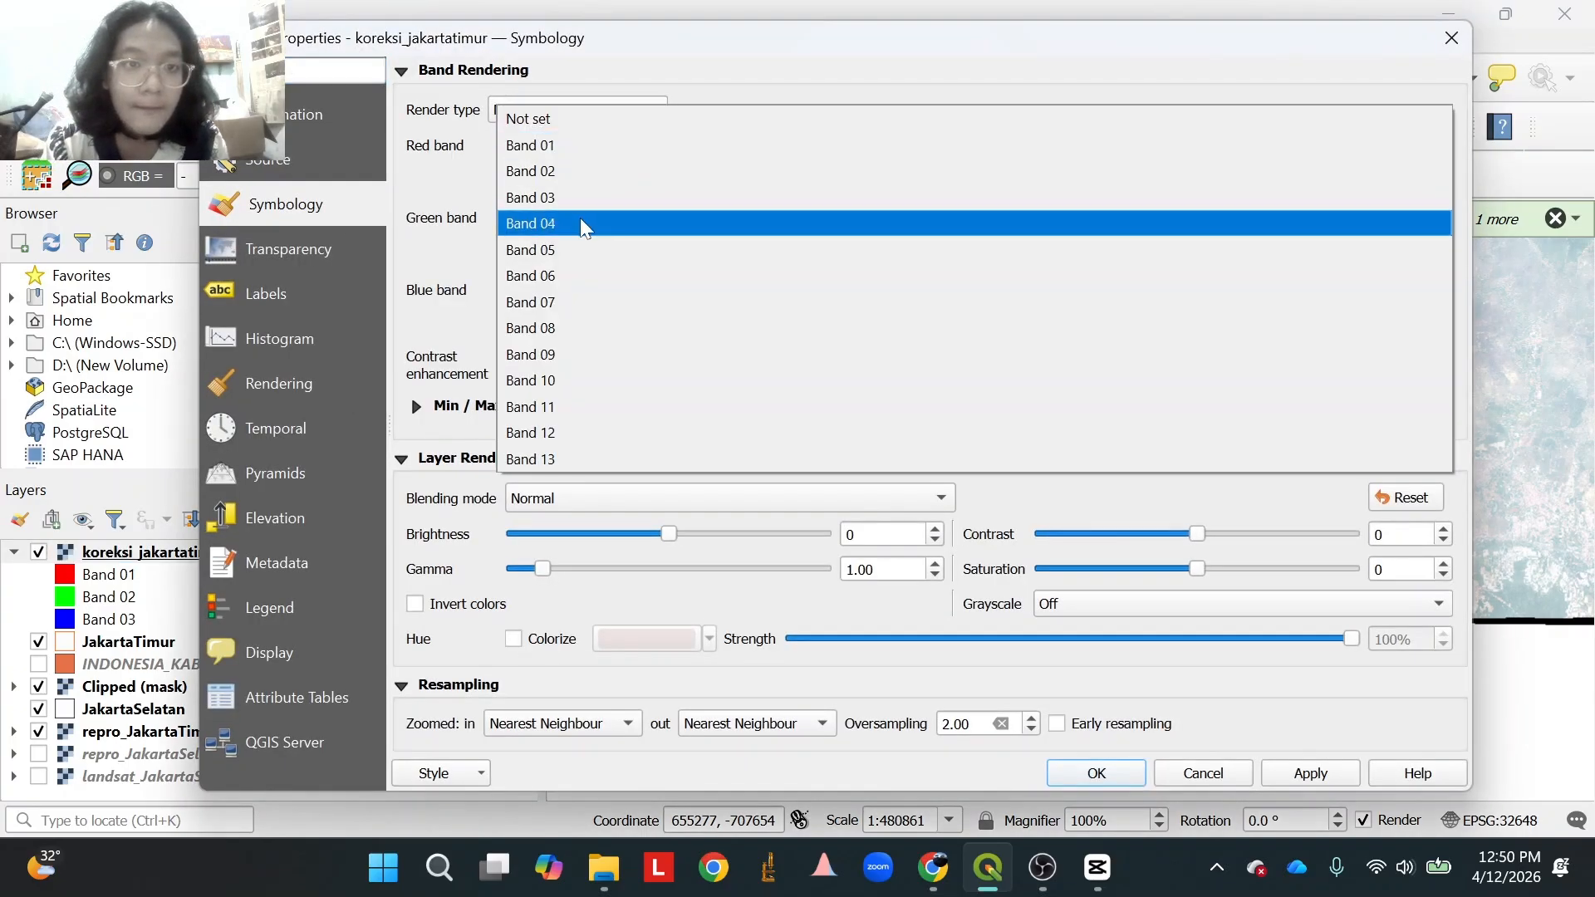
click(580, 218)
click(571, 218)
click(575, 242)
click(566, 290)
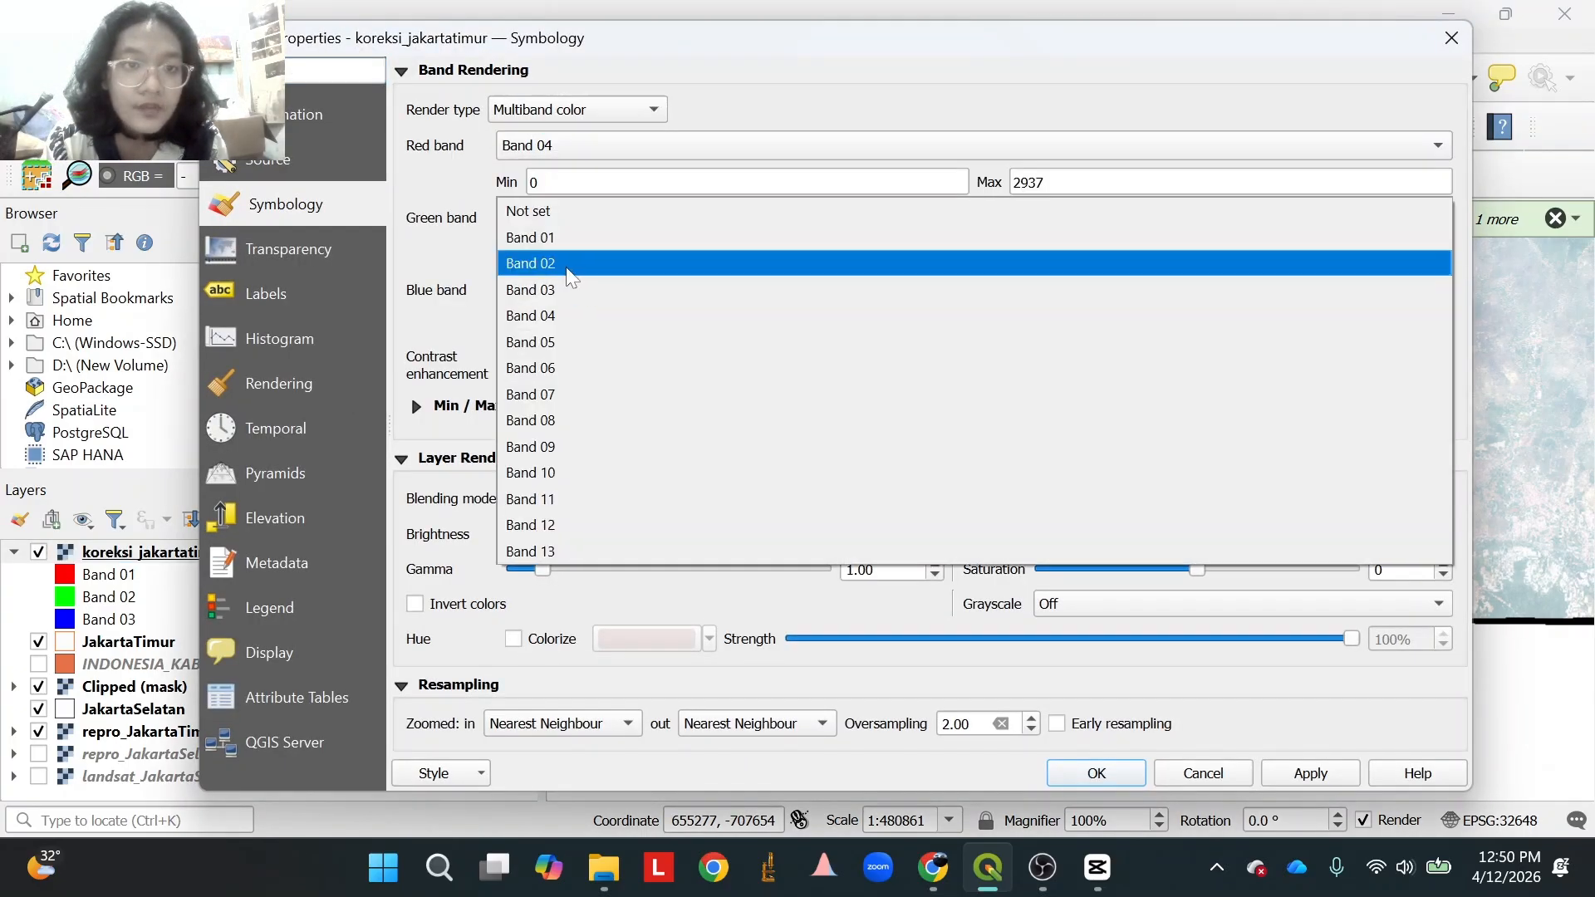
click(567, 264)
click(1317, 774)
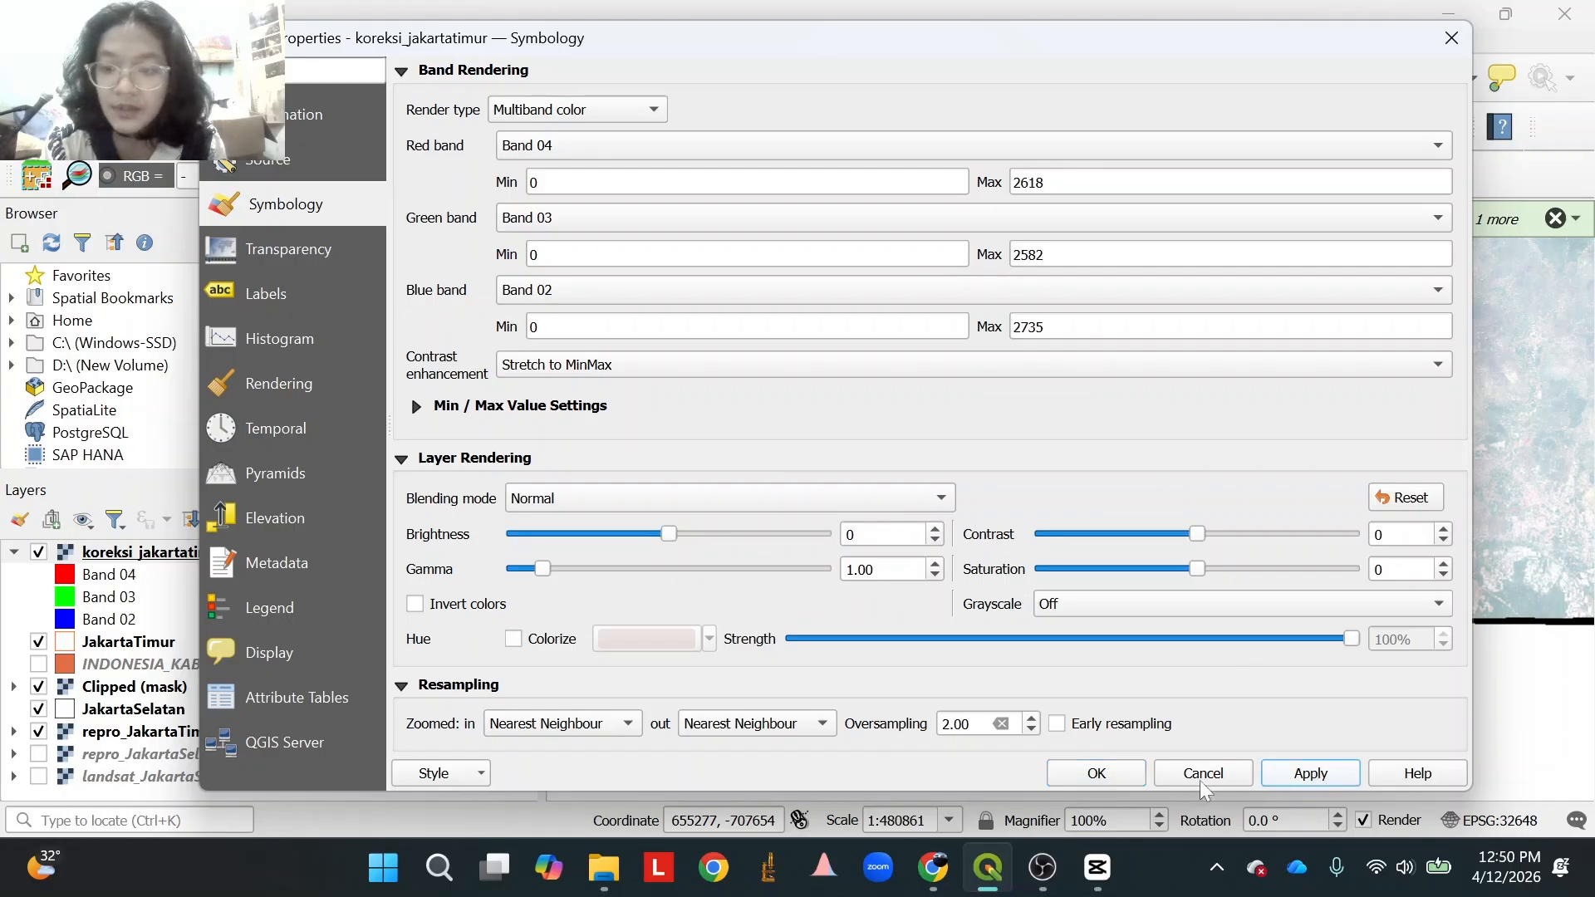
click(1108, 773)
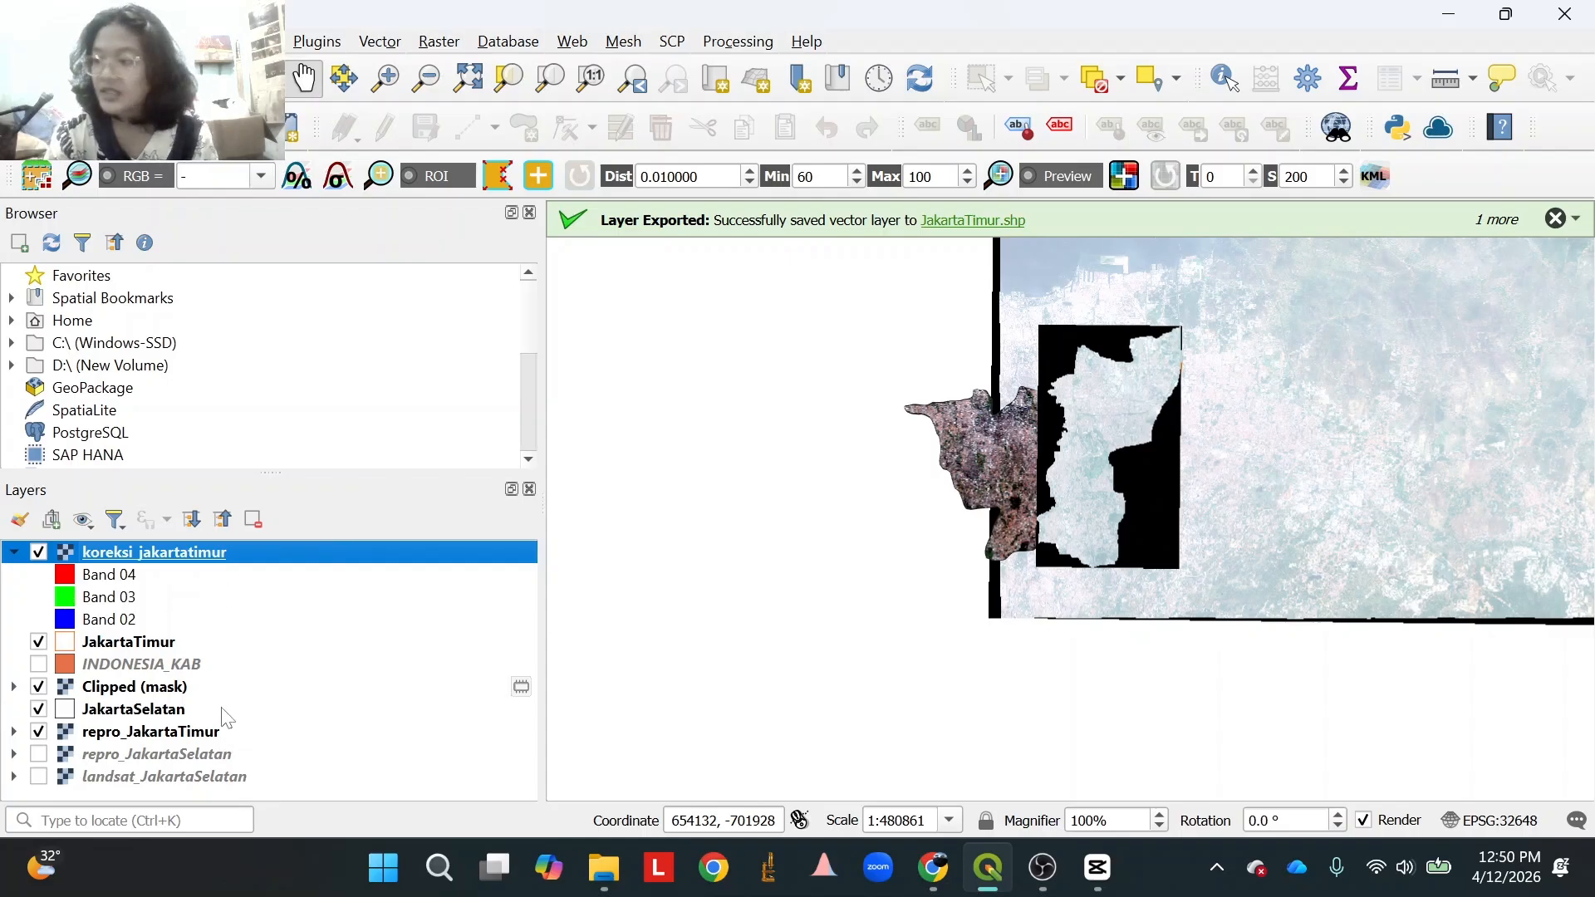
Move the Clipped (mask) layer above koreksi_jakartatimur in the layer order.
click(215, 662)
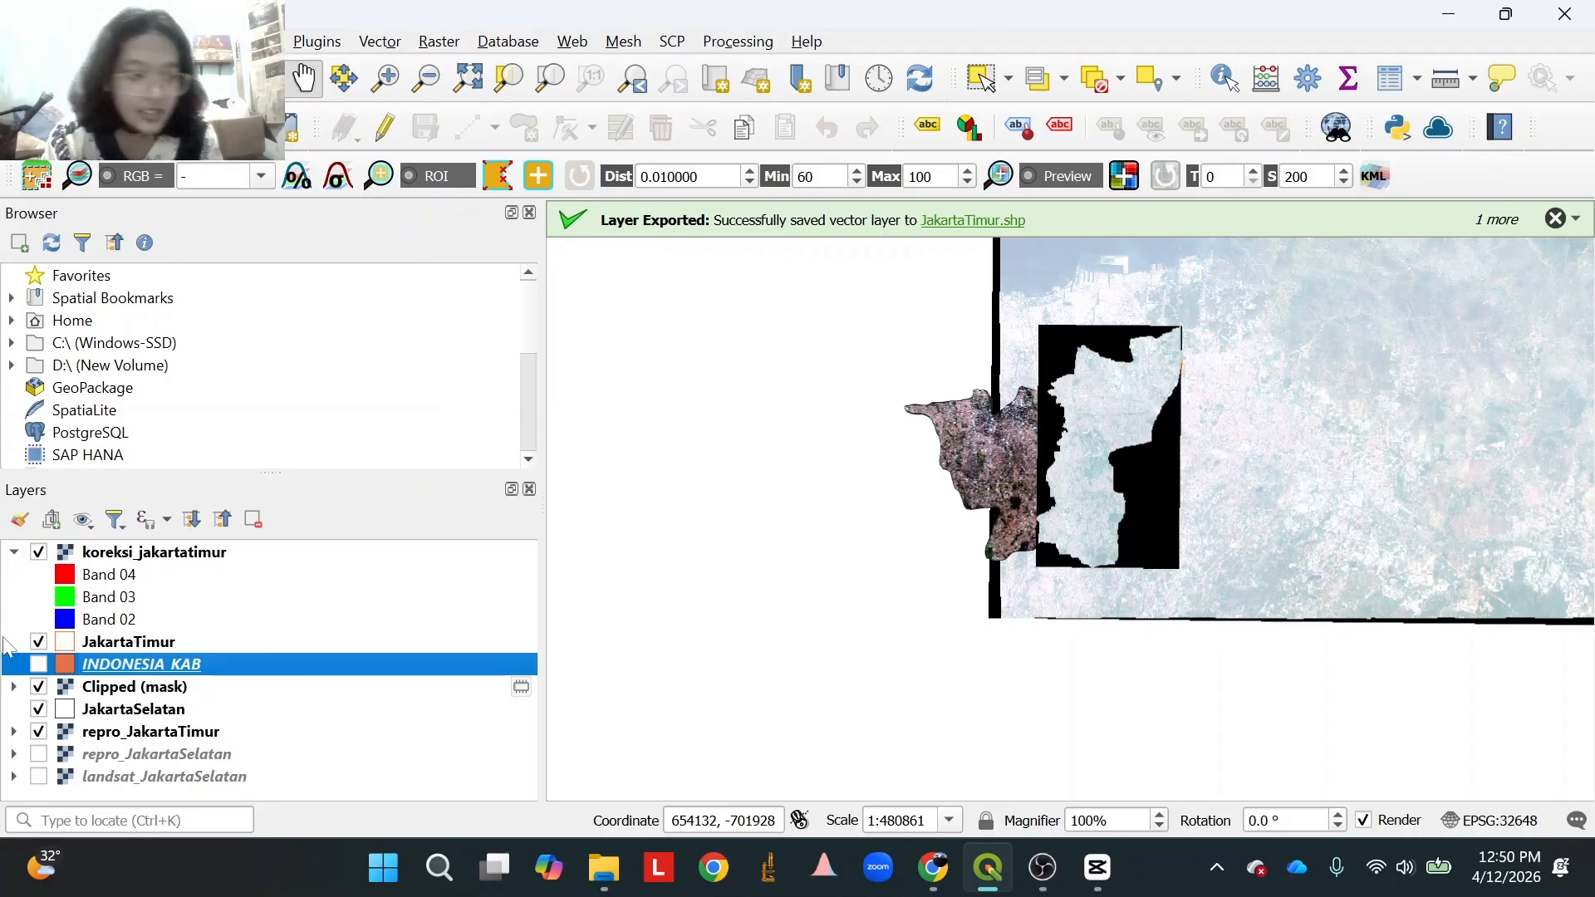
click(125, 697)
drag(123, 694, 158, 570)
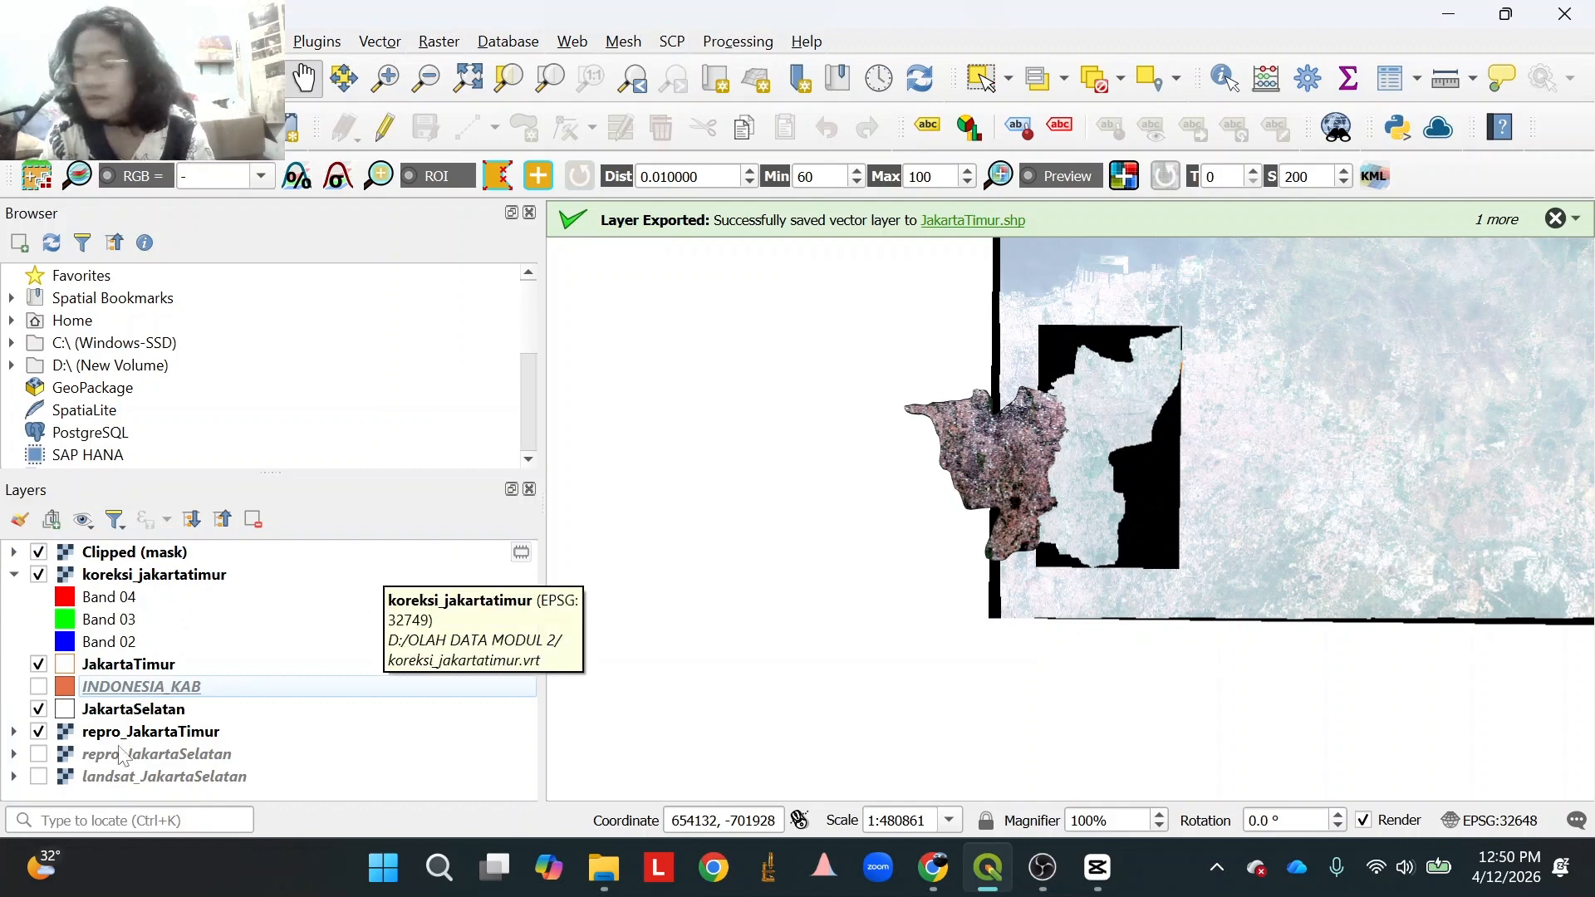
Hide the repro_JakartaTimur and JakartaTimur layers and collapse koreksi_jakartatimur's band legend.
click(38, 731)
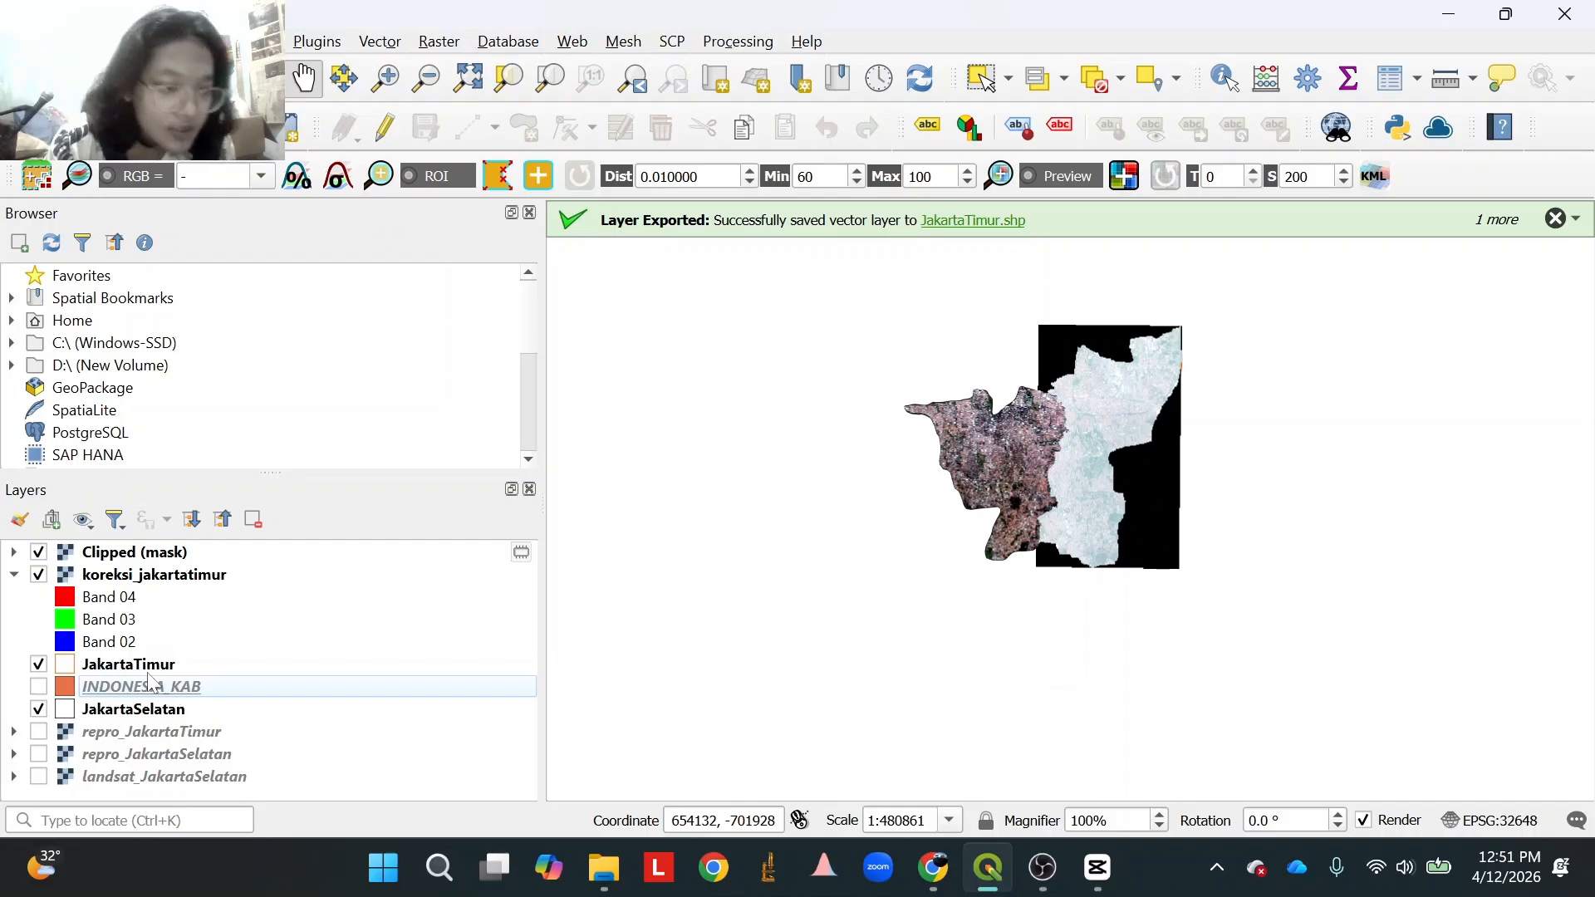
click(13, 574)
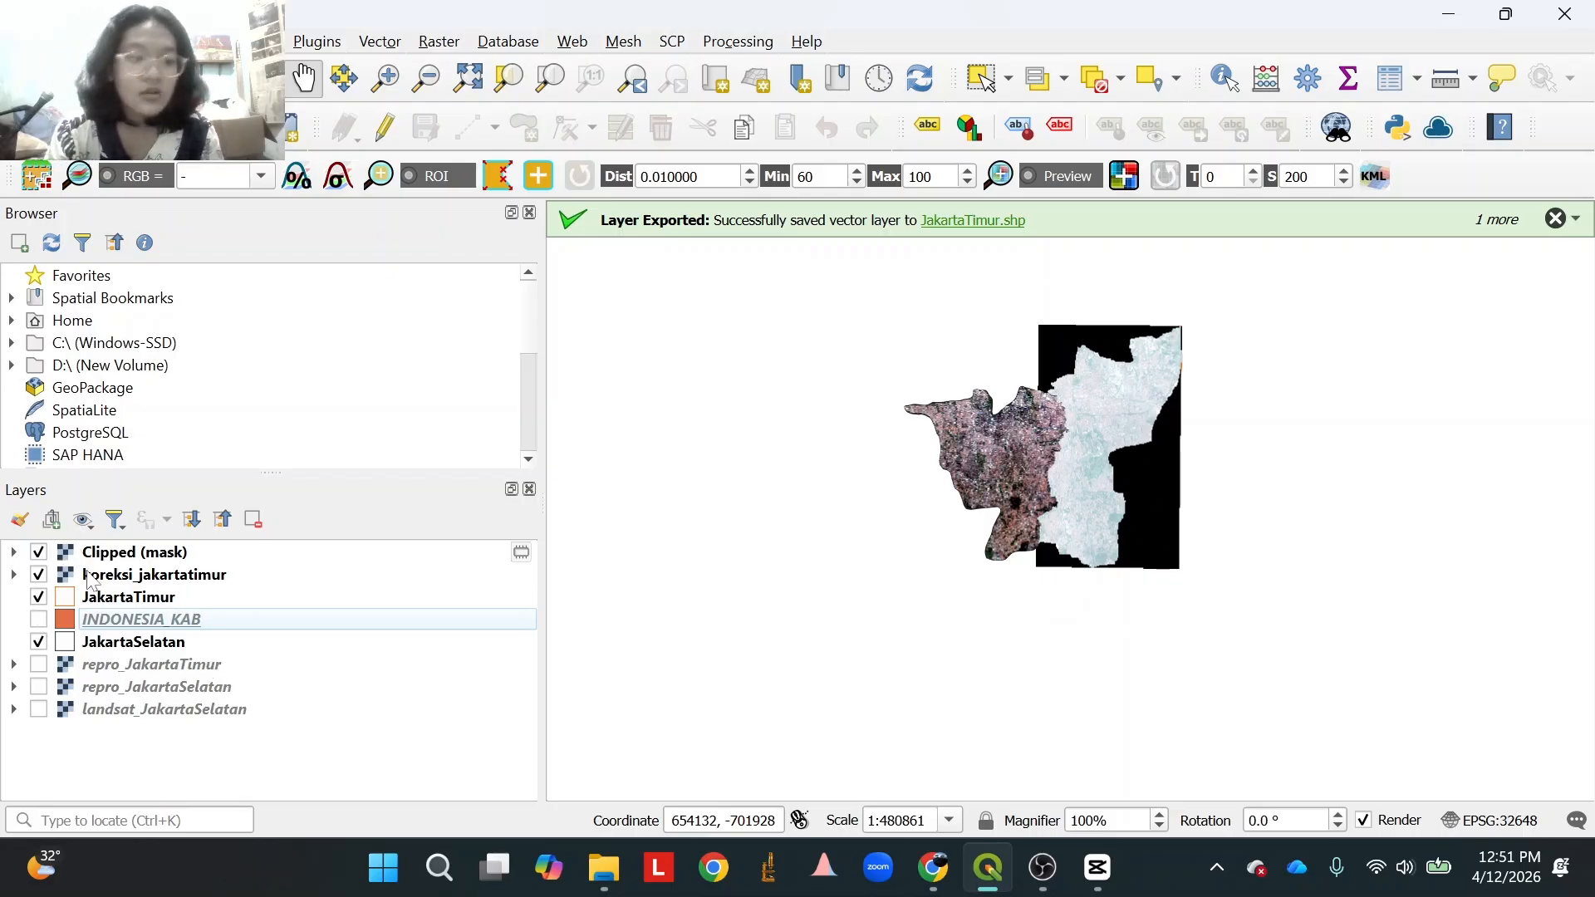
click(38, 596)
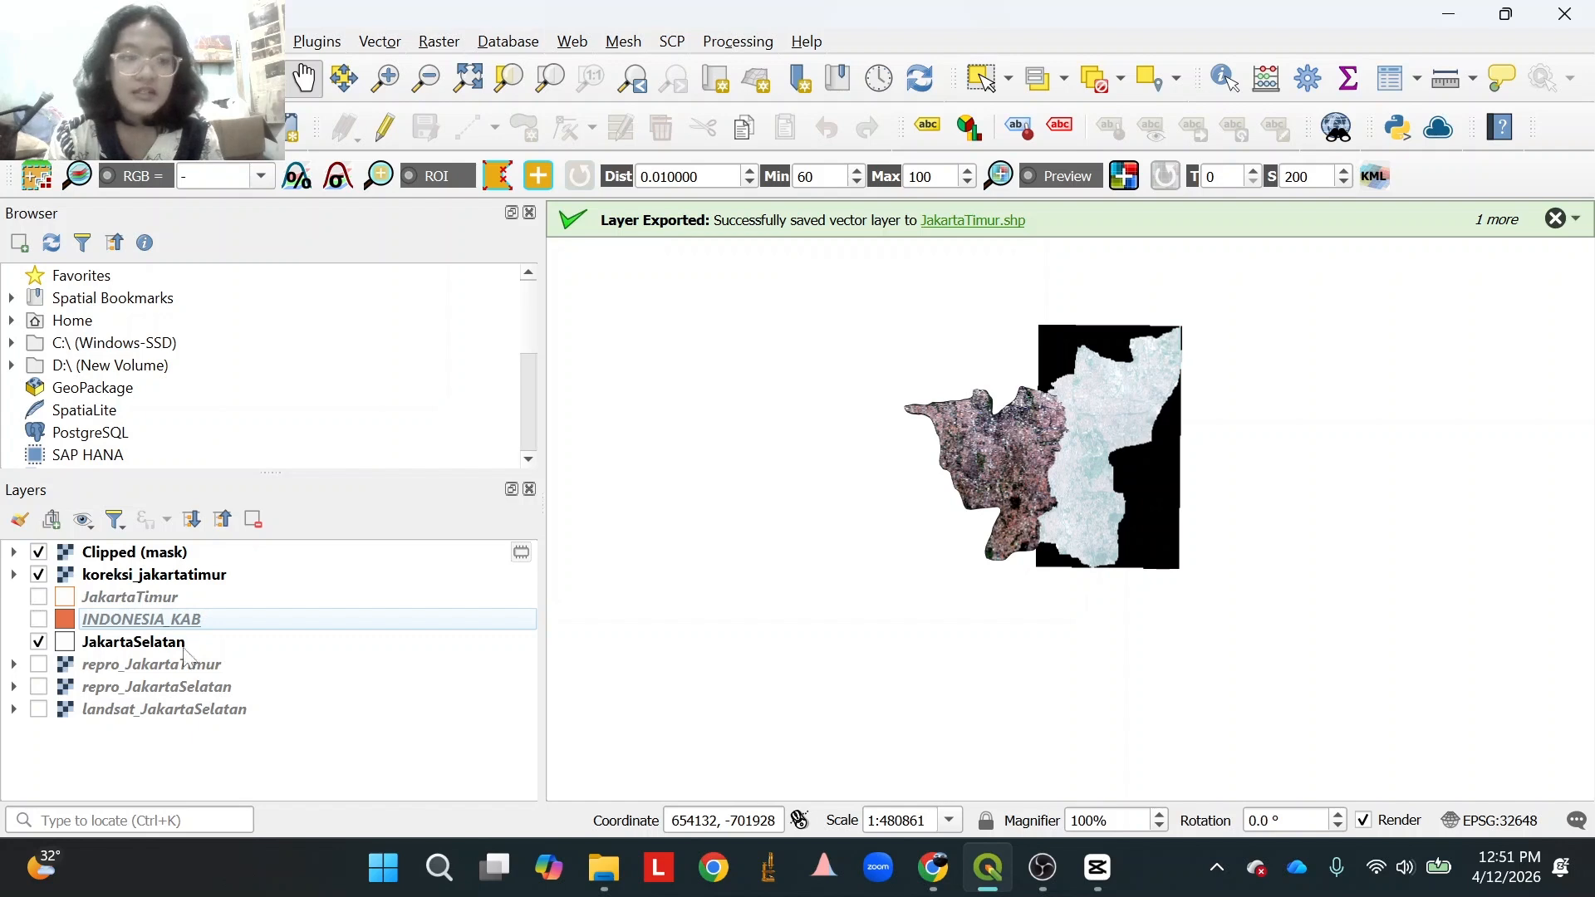